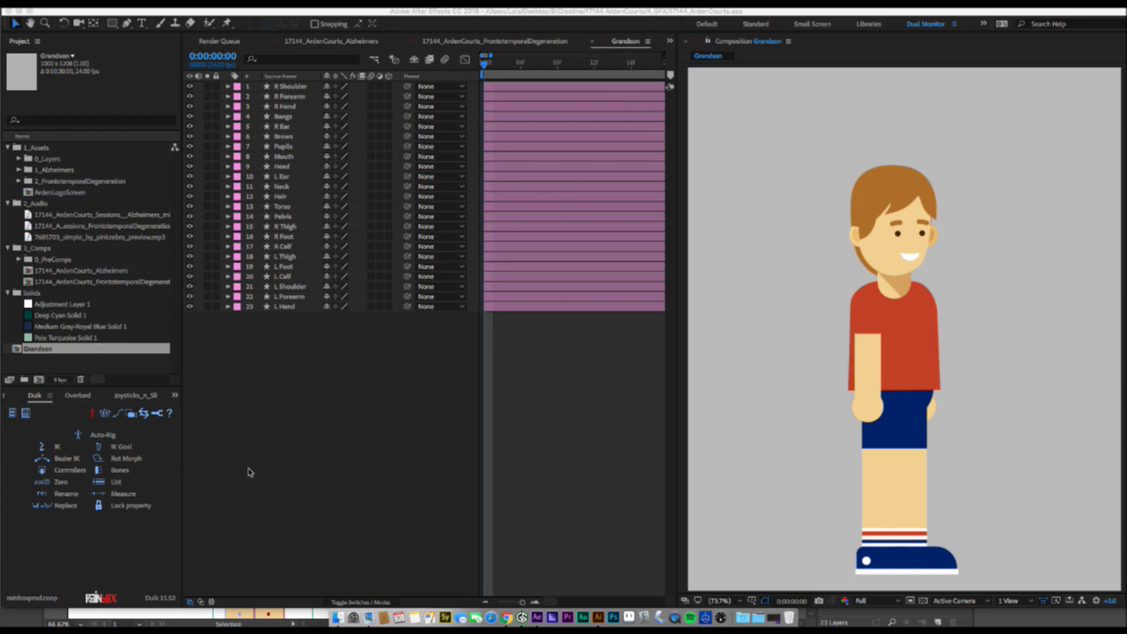
pyautogui.click(320, 440)
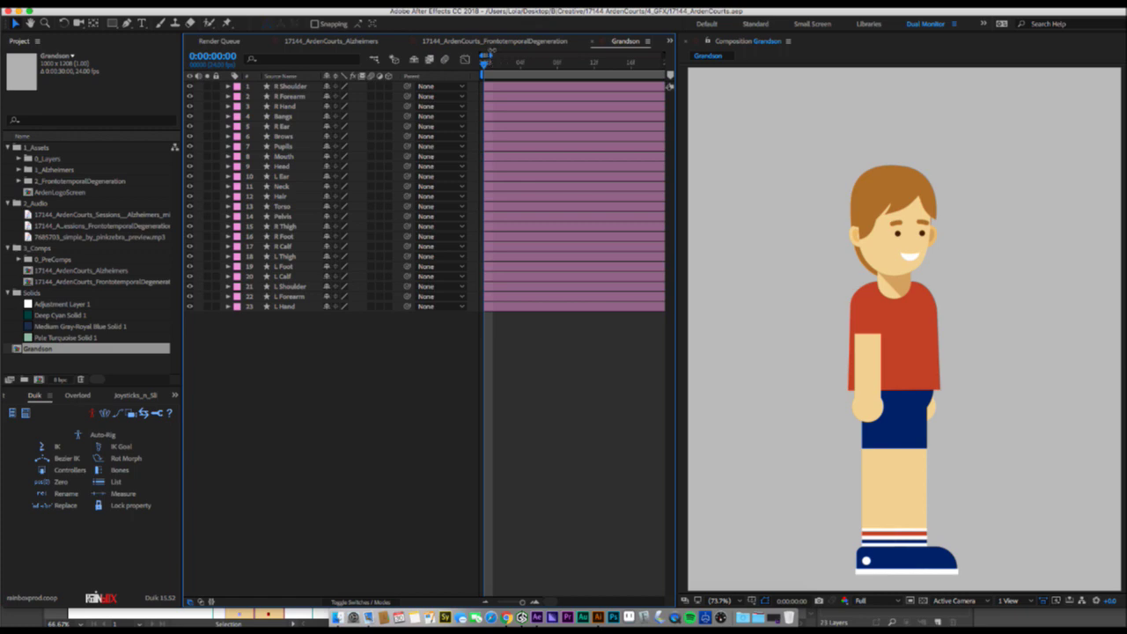
pyautogui.moveTo(490, 55)
pyautogui.mouseDown()
pyautogui.moveTo(514, 53)
pyautogui.moveTo(504, 55)
pyautogui.mouseUp()
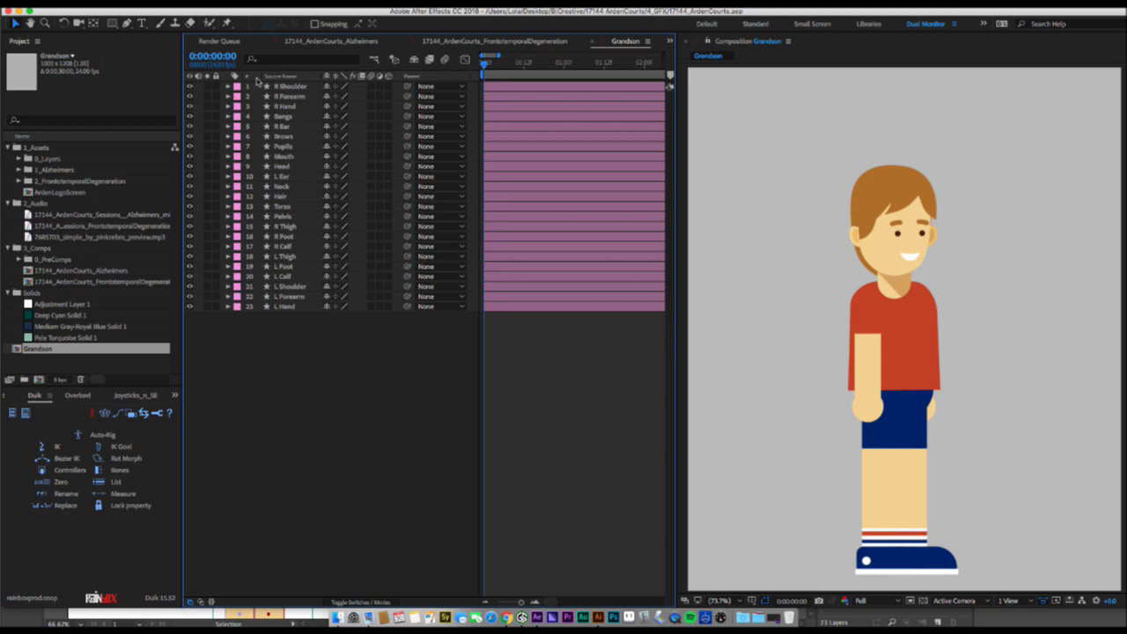
pyautogui.click(280, 86)
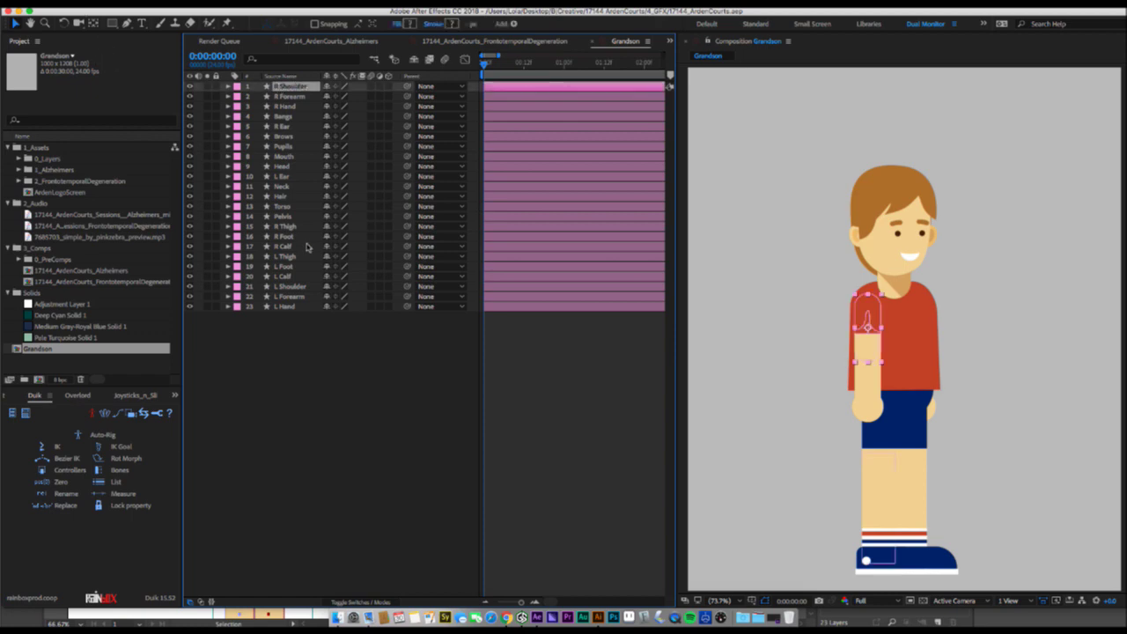
pyautogui.keyDown('shift'); pyautogui.click(294, 310); pyautogui.keyUp('shift')
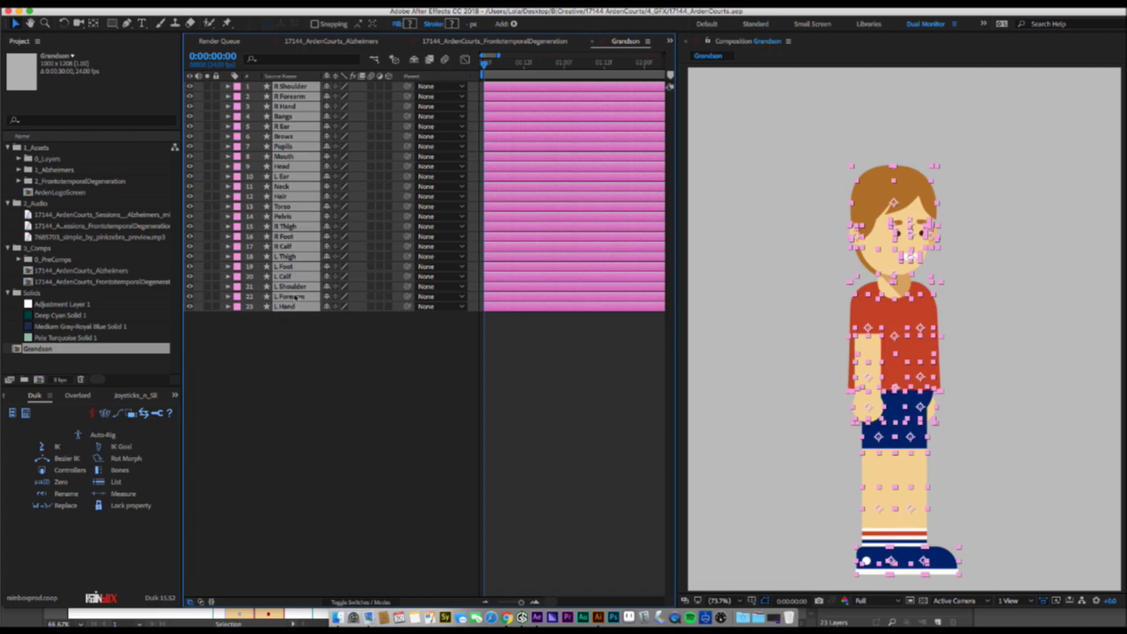
pyautogui.press('t')
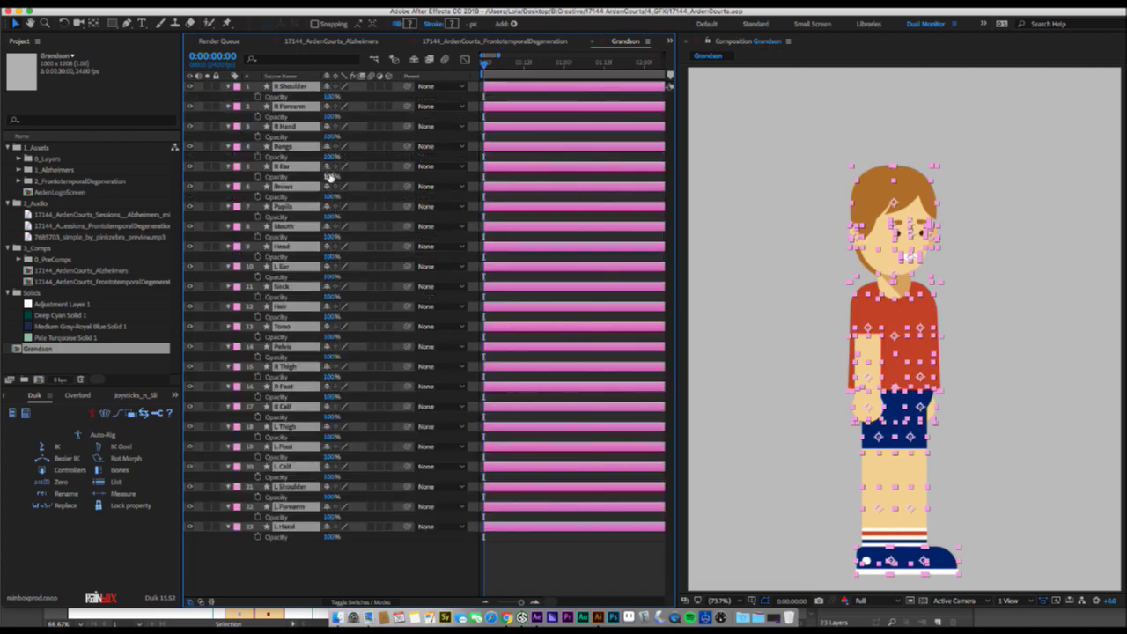
pyautogui.press('t')
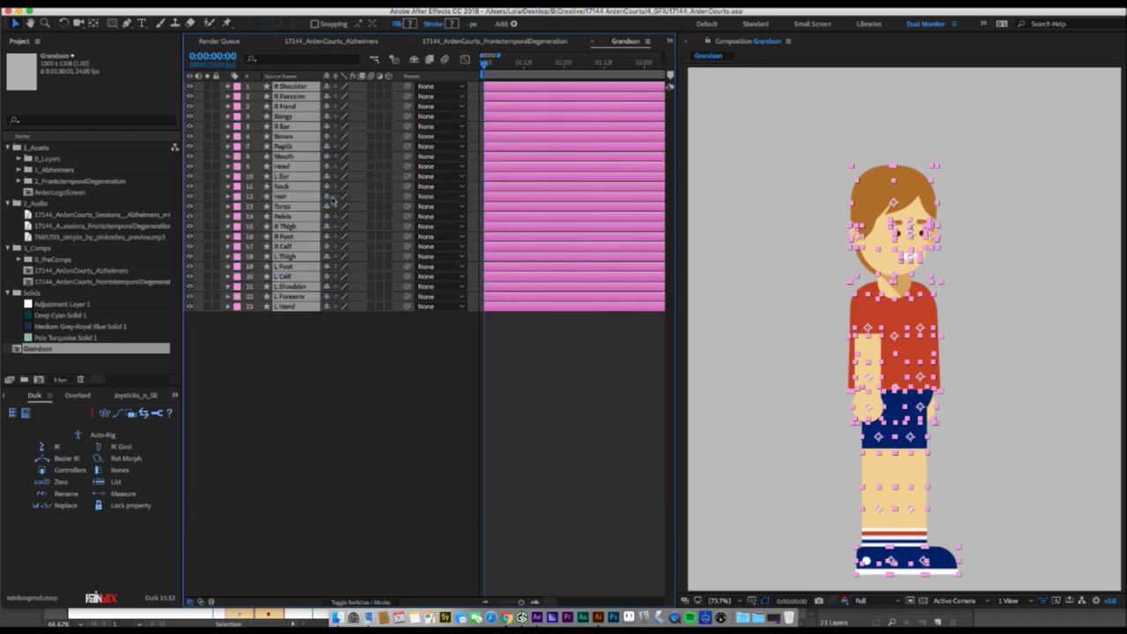
pyautogui.click(340, 374)
# Parent the R Shoulder, L Shoulder and Neck layers to Torso, and parent Torso to Pelvis.
pyautogui.click(302, 88)
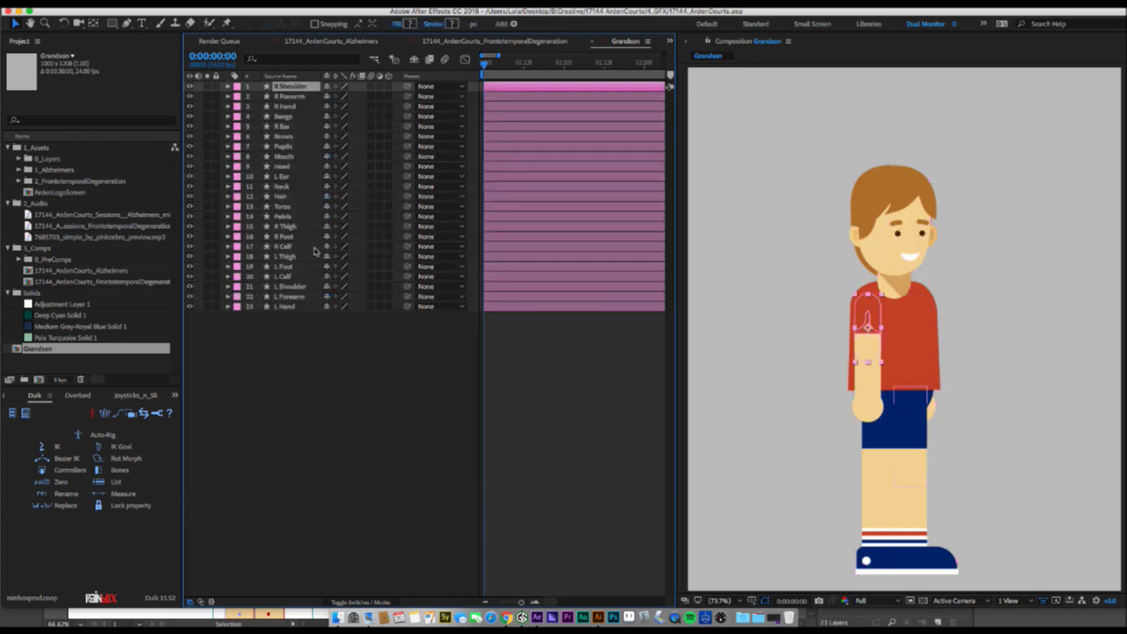
pyautogui.keyDown('super'); pyautogui.click(301, 288); pyautogui.keyUp('super')
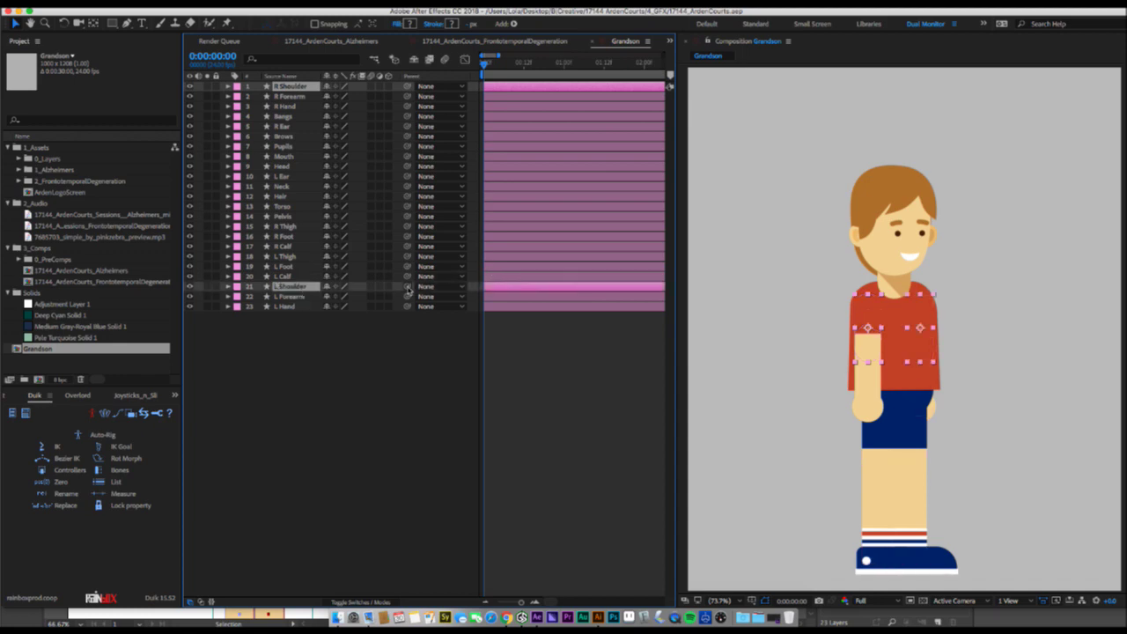
pyautogui.keyDown('super'); pyautogui.click(282, 187); pyautogui.keyUp('super')
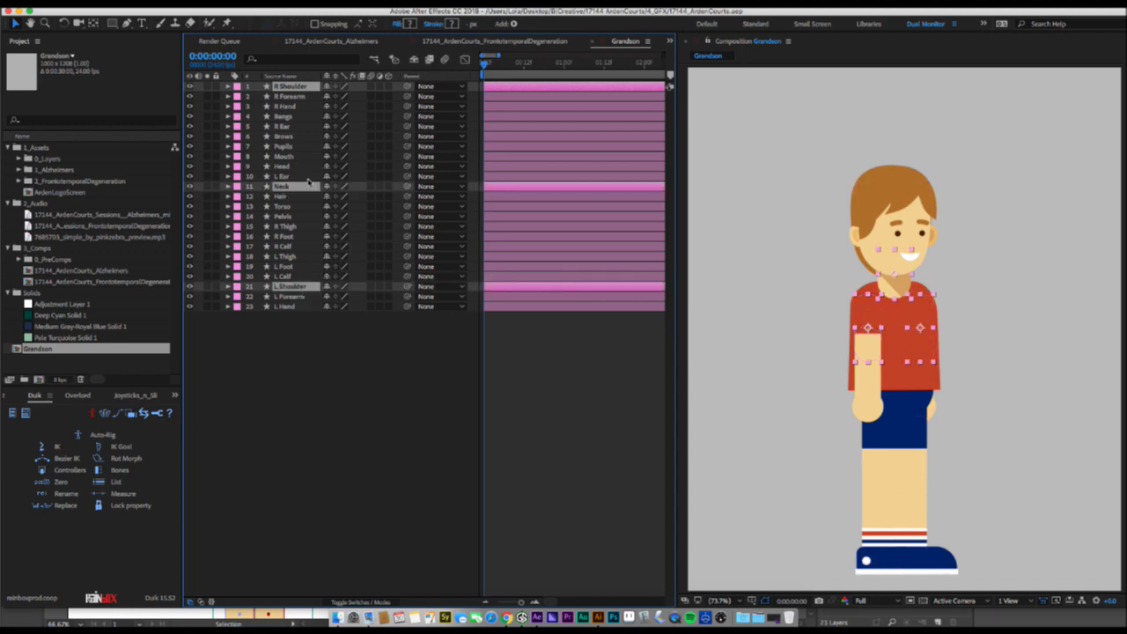
pyautogui.moveTo(407, 187); pyautogui.dragTo(291, 208)
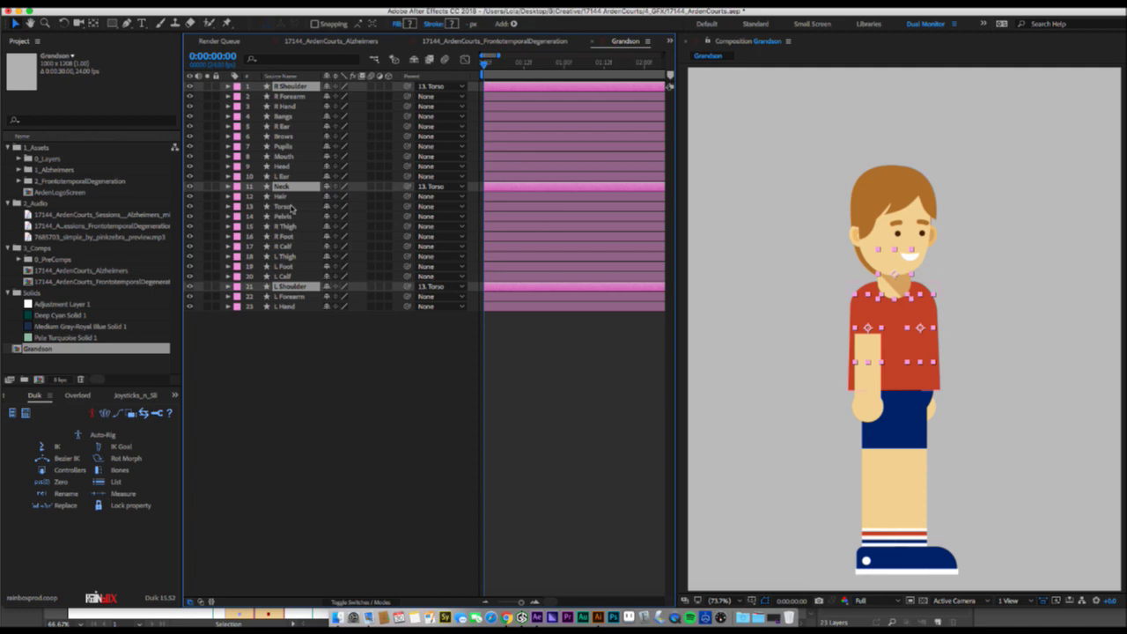
pyautogui.click(290, 208)
pyautogui.moveTo(407, 207); pyautogui.dragTo(288, 220)
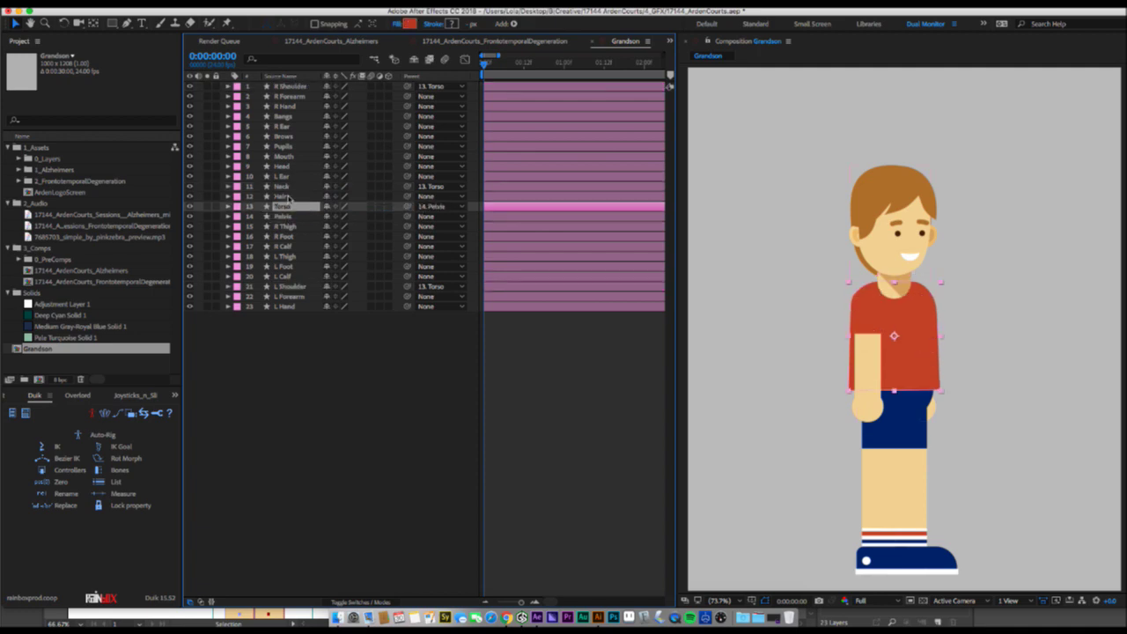
# Parent the Bangs, R Ear, Brows, Pupils, Mouth, L Ear and Hair layers to Head, and parent Head to Neck.
pyautogui.click(291, 119)
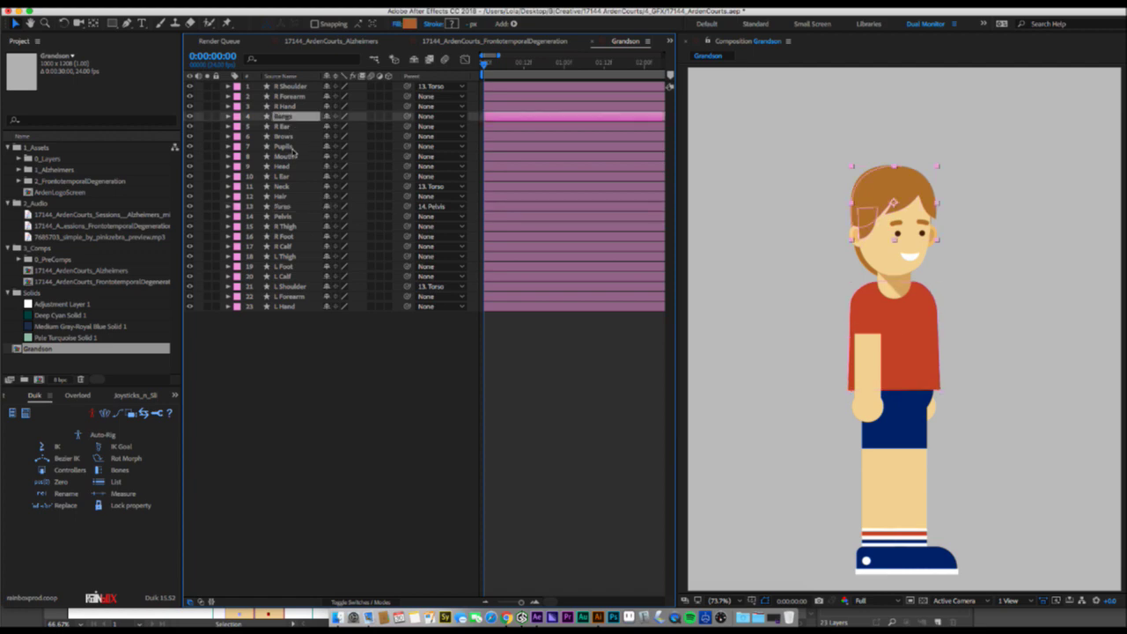
pyautogui.keyDown('shift'); pyautogui.click(287, 129); pyautogui.keyUp('shift')
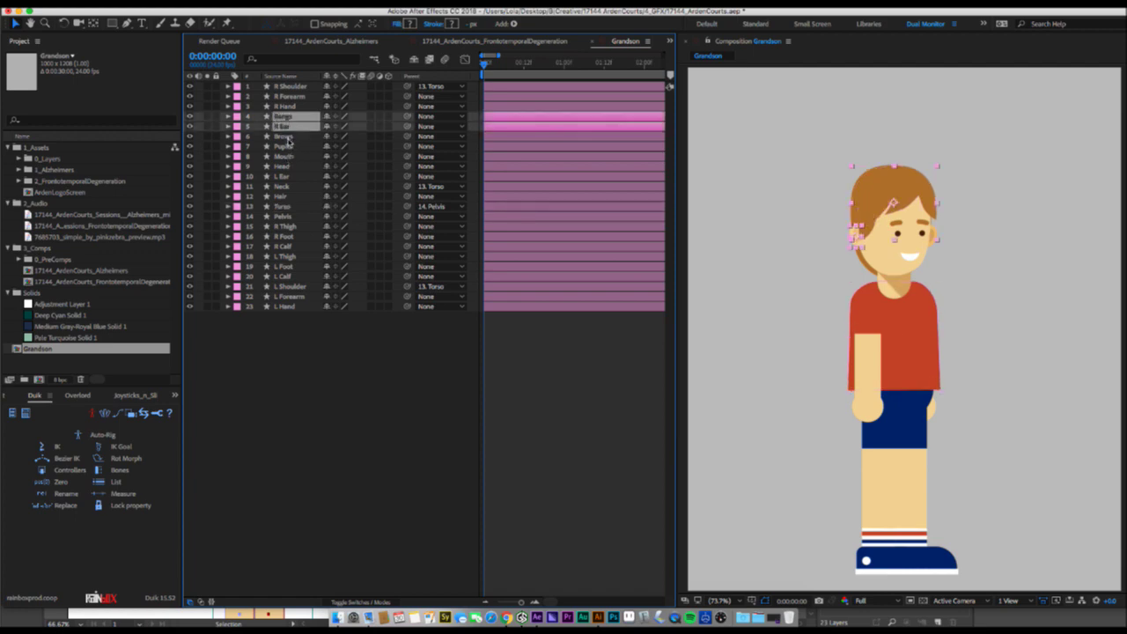
pyautogui.keyDown('shift'); pyautogui.click(290, 138); pyautogui.keyUp('shift')
pyautogui.keyDown('shift'); pyautogui.click(292, 147); pyautogui.keyUp('shift')
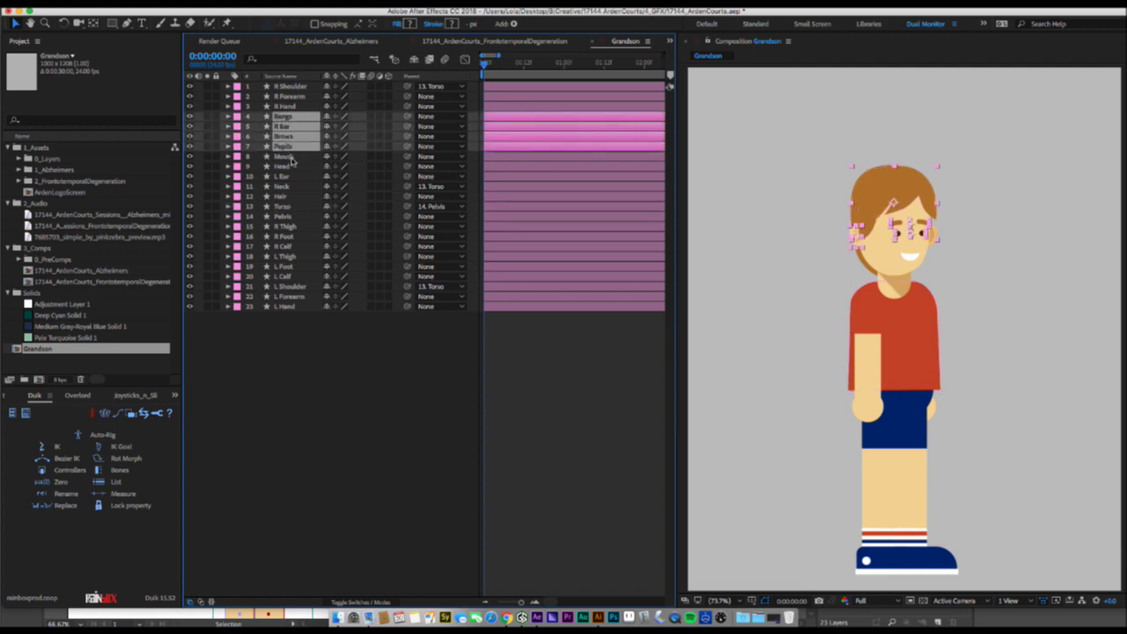
pyautogui.keyDown('shift'); pyautogui.click(292, 157); pyautogui.keyUp('shift')
pyautogui.keyDown('super'); pyautogui.click(297, 177); pyautogui.keyUp('super')
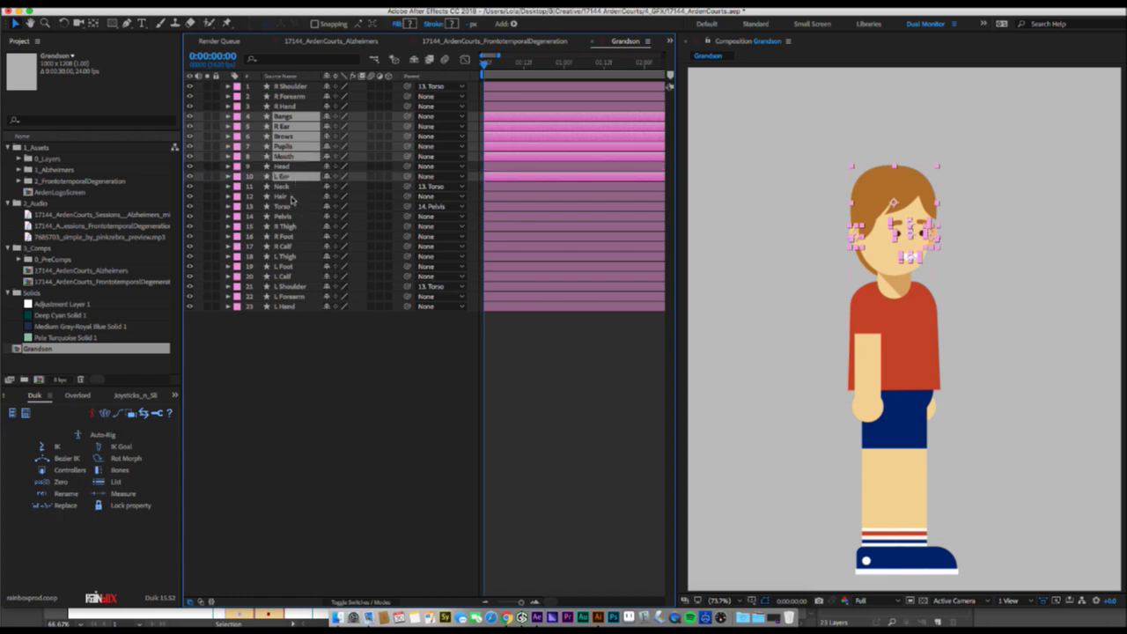
pyautogui.keyDown('super'); pyautogui.click(292, 197); pyautogui.keyUp('super')
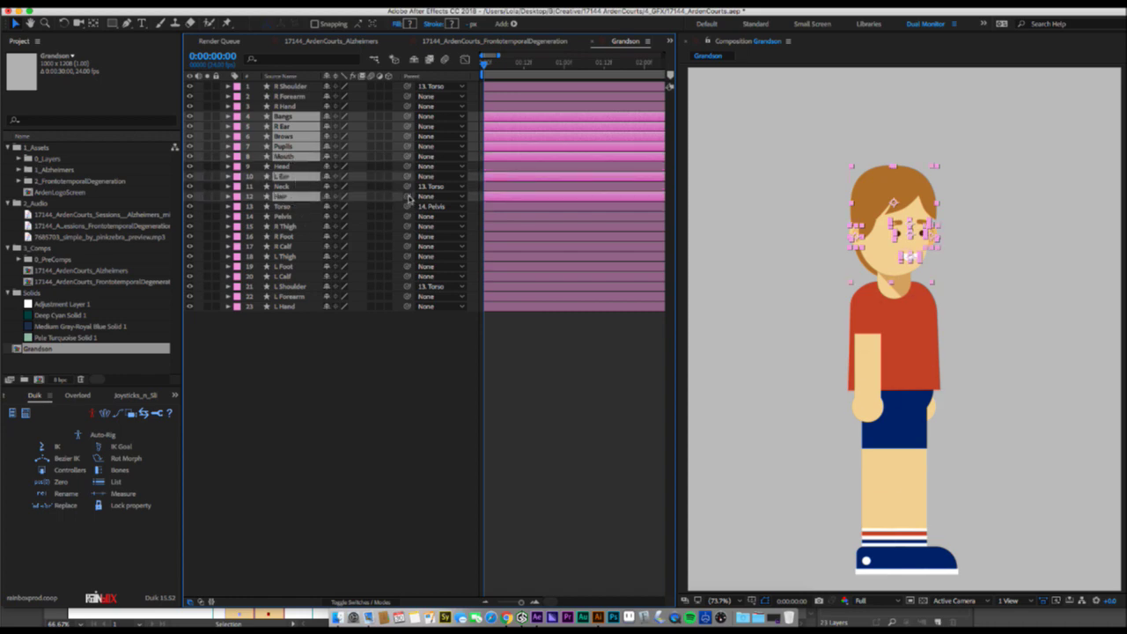
pyautogui.moveTo(408, 197); pyautogui.dragTo(282, 187)
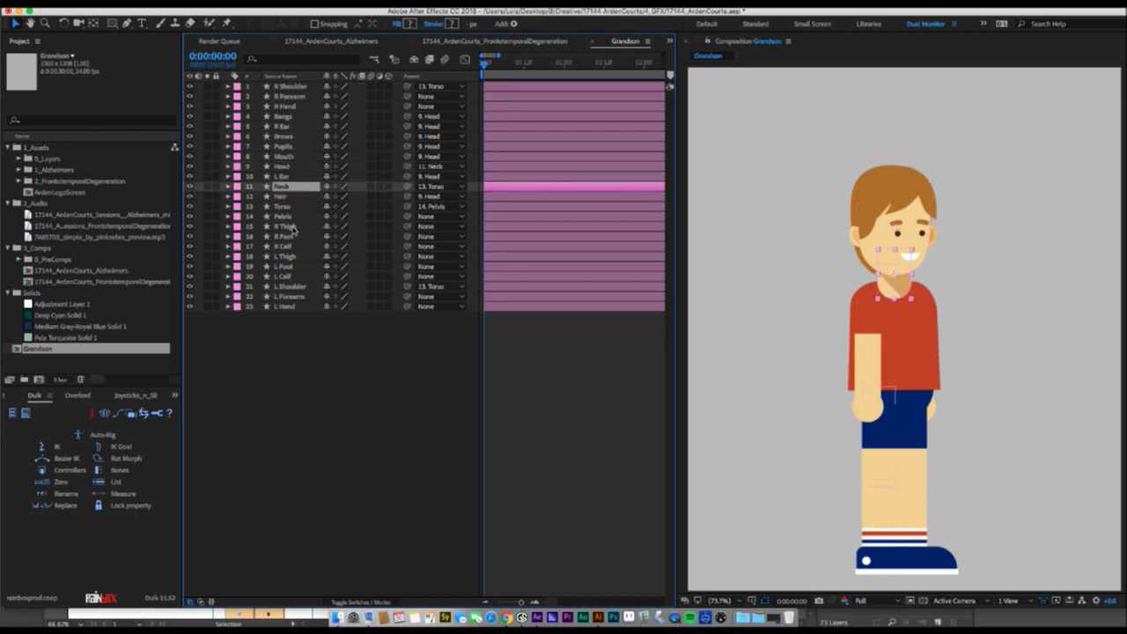
# Parent the R Thigh and L Thigh layers to Pelvis.
pyautogui.click(294, 228)
pyautogui.keyDown('super'); pyautogui.click(297, 256); pyautogui.keyUp('super')
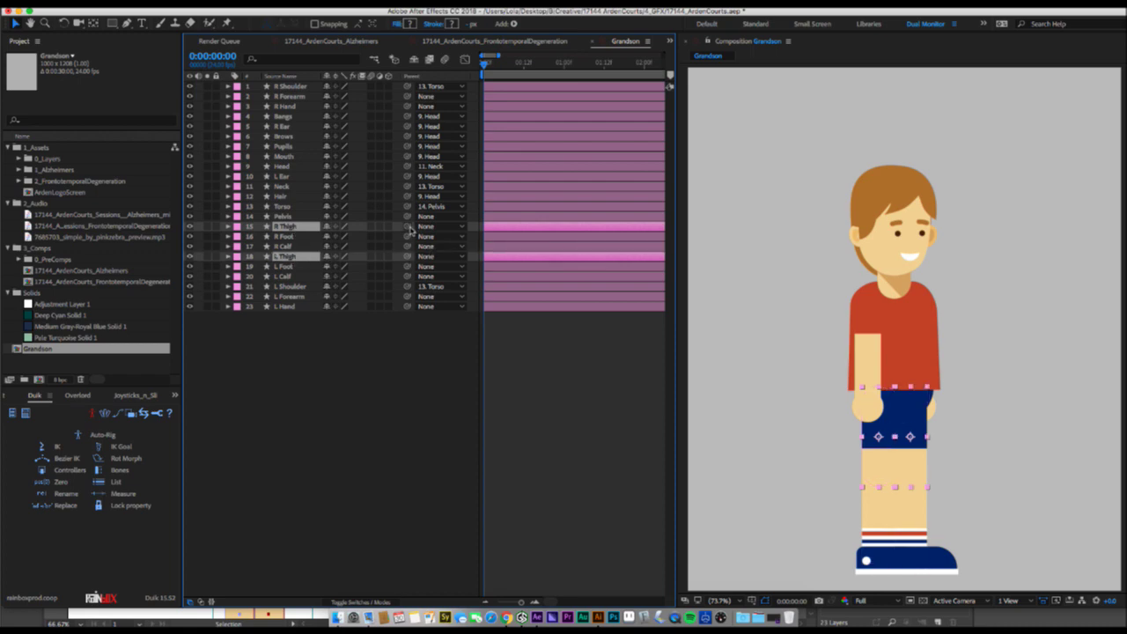
pyautogui.moveTo(408, 227); pyautogui.dragTo(293, 217)
# Parent each Foot layer to the Calf on its side and each Calf to the matching Thigh.
pyautogui.click(284, 236)
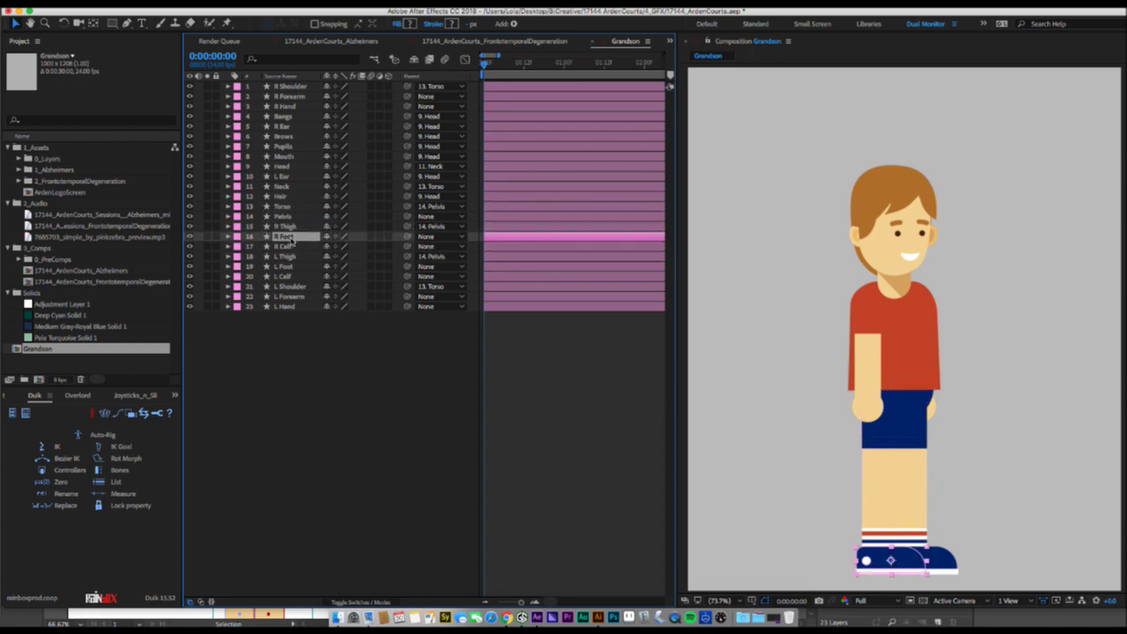
pyautogui.moveTo(408, 237); pyautogui.dragTo(302, 228)
pyautogui.click(290, 266)
pyautogui.moveTo(416, 266); pyautogui.dragTo(290, 256)
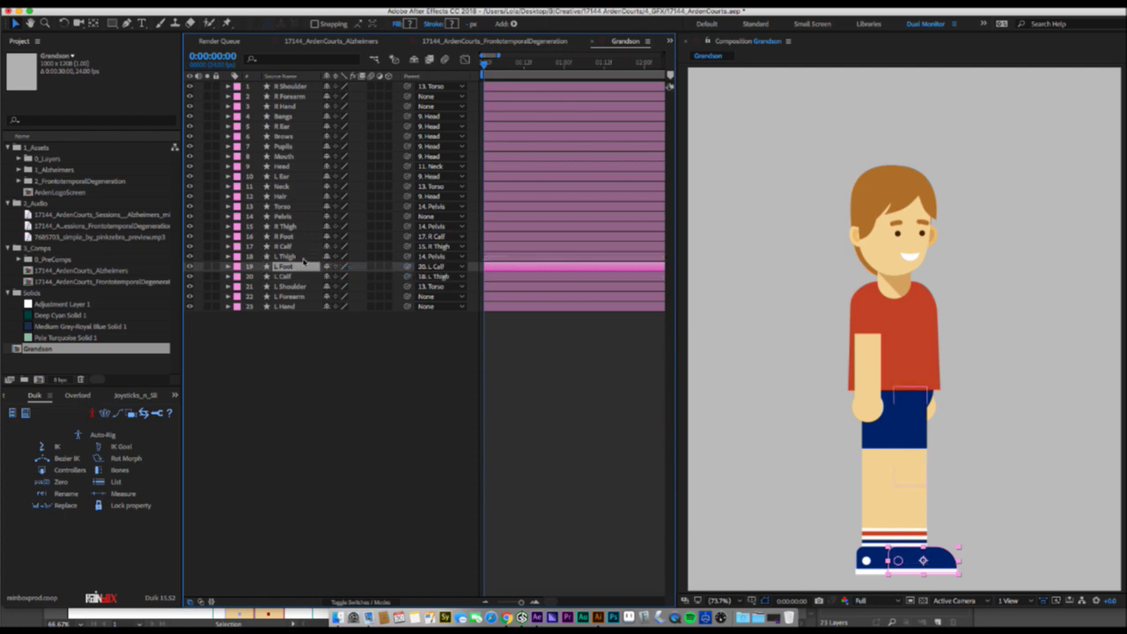
# Parent each Hand layer to the Forearm on its side and each Forearm to the matching Shoulder.
pyautogui.click(298, 301)
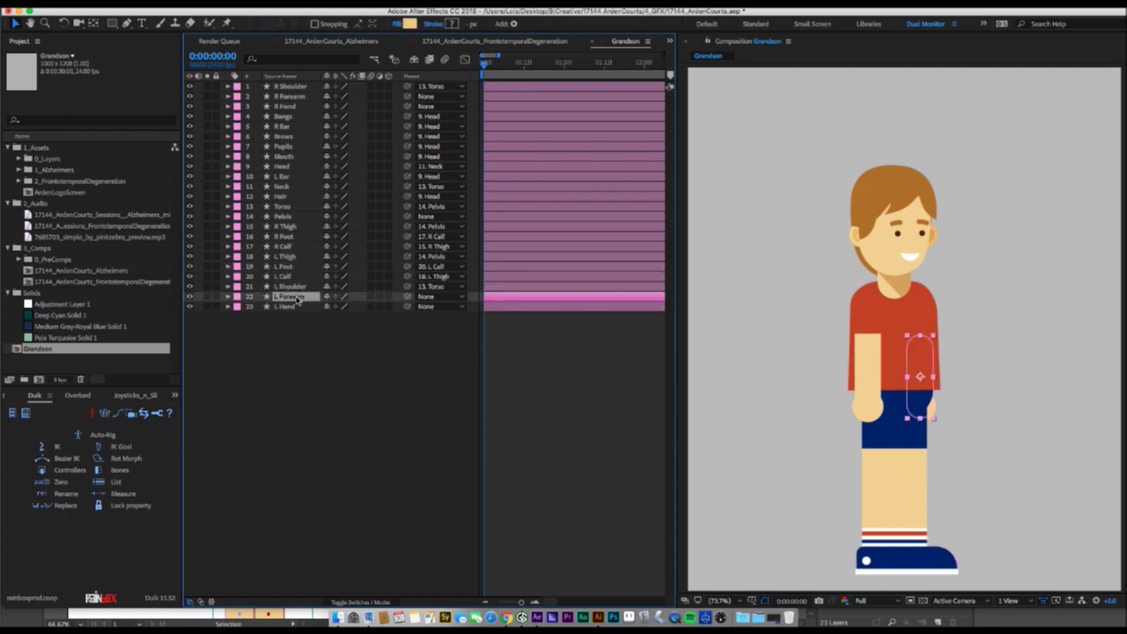
pyautogui.moveTo(407, 296); pyautogui.dragTo(408, 298)
pyautogui.moveTo(408, 97)
pyautogui.mouseDown()
pyautogui.moveTo(408, 87)
pyautogui.moveTo(404, 100)
pyautogui.mouseUp()
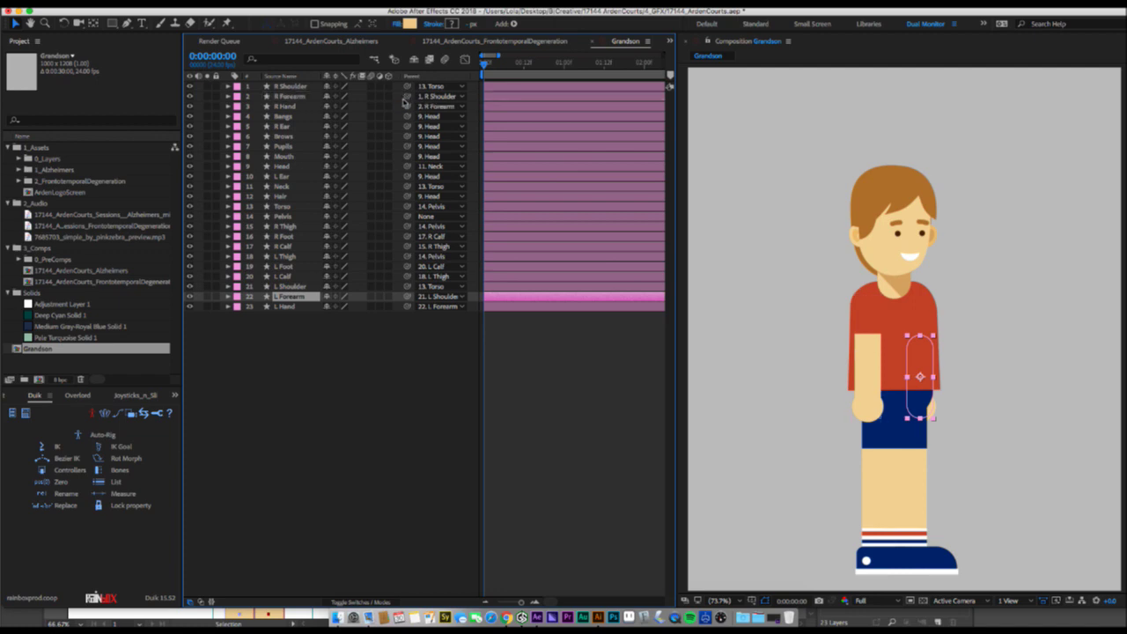
# Lower the opacity of all character layers to 48% so the overlapping joints can be seen.
pyautogui.click(399, 395)
pyautogui.hotkey('ctrl', 'a')
pyautogui.press('t')
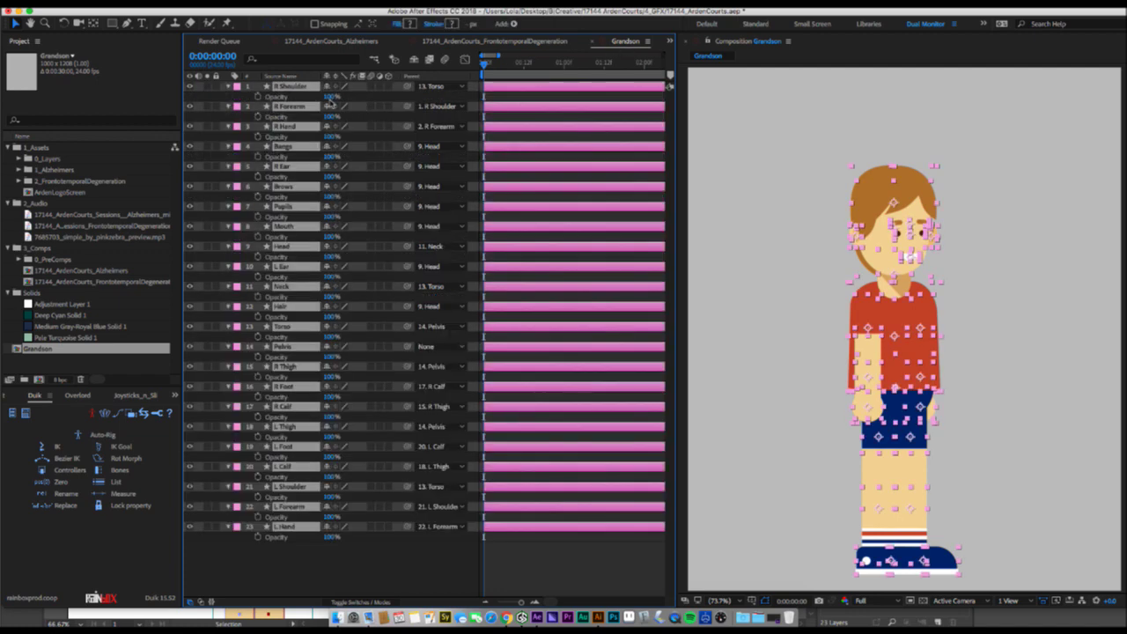
pyautogui.moveTo(330, 96); pyautogui.dragTo(309, 95)
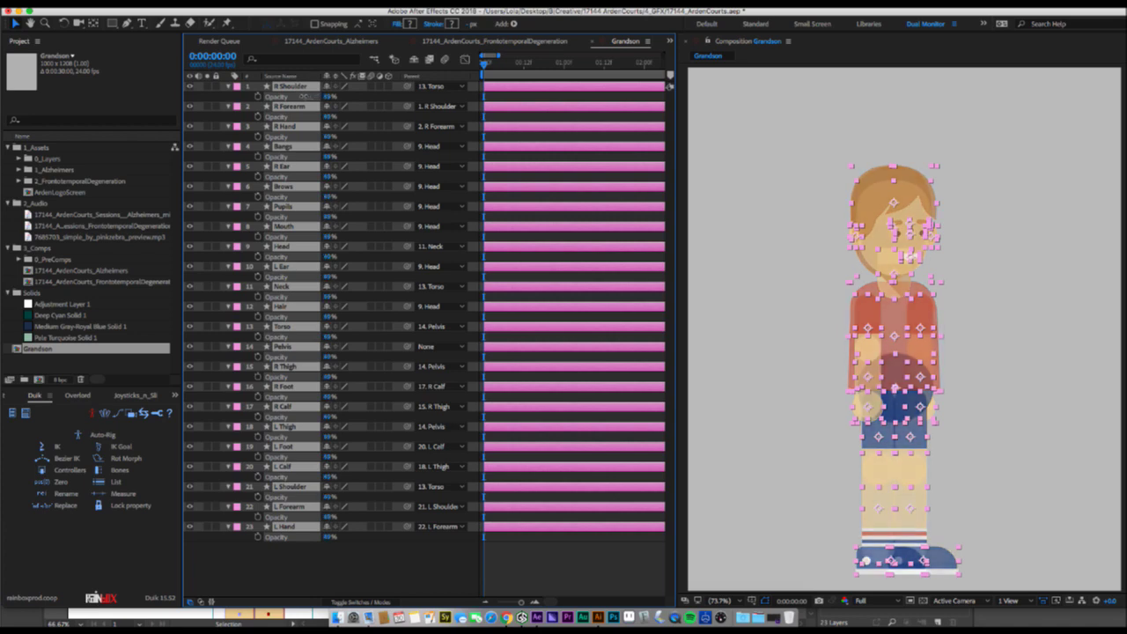
pyautogui.click(995, 221)
# Move the Head layer's anchor point down to the chin, just above the neck.
pyautogui.scroll(1, 949, 248)
pyautogui.press('v')
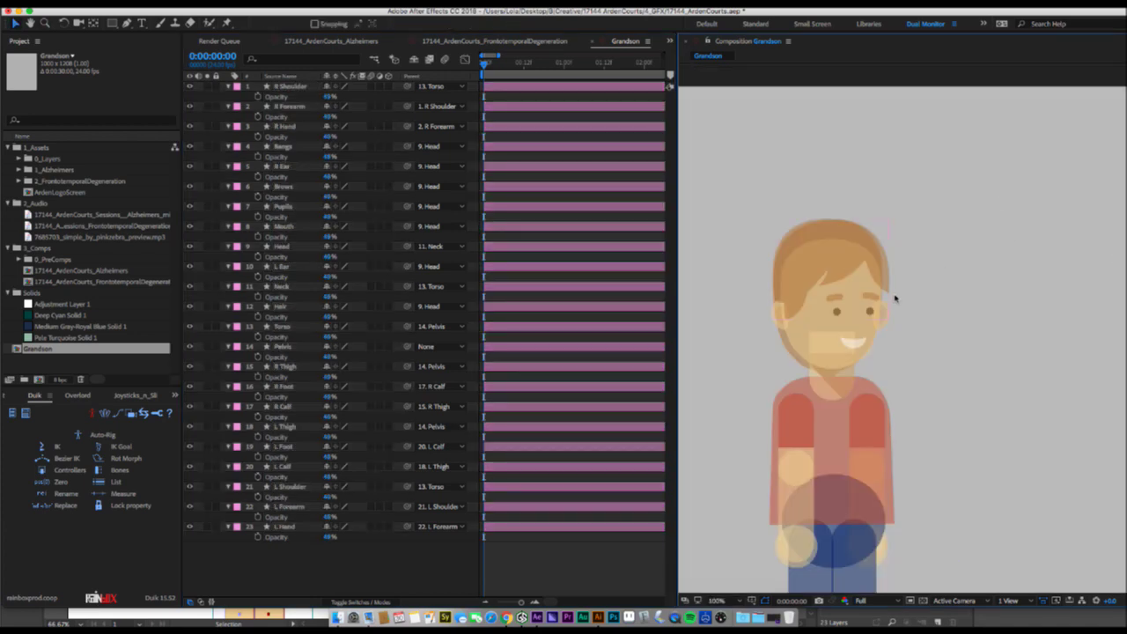
pyautogui.click(798, 345)
pyautogui.press('y')
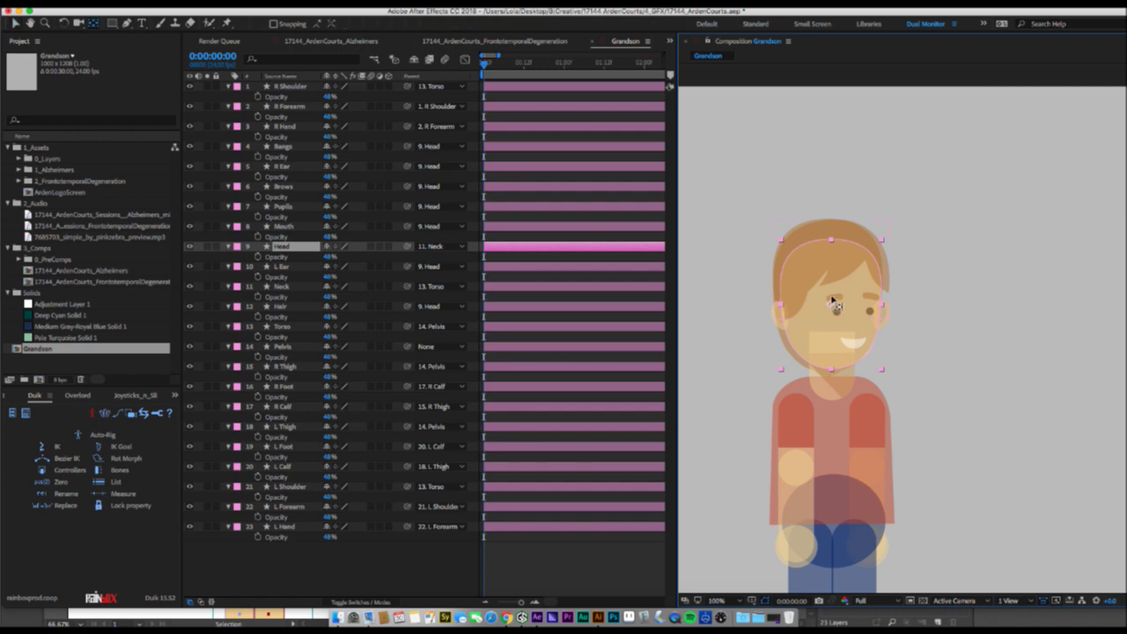
pyautogui.moveTo(832, 305); pyautogui.dragTo(833, 348)
# Test the head's new pivot by rotating it slightly, and undo the rotation.
pyautogui.press('w')
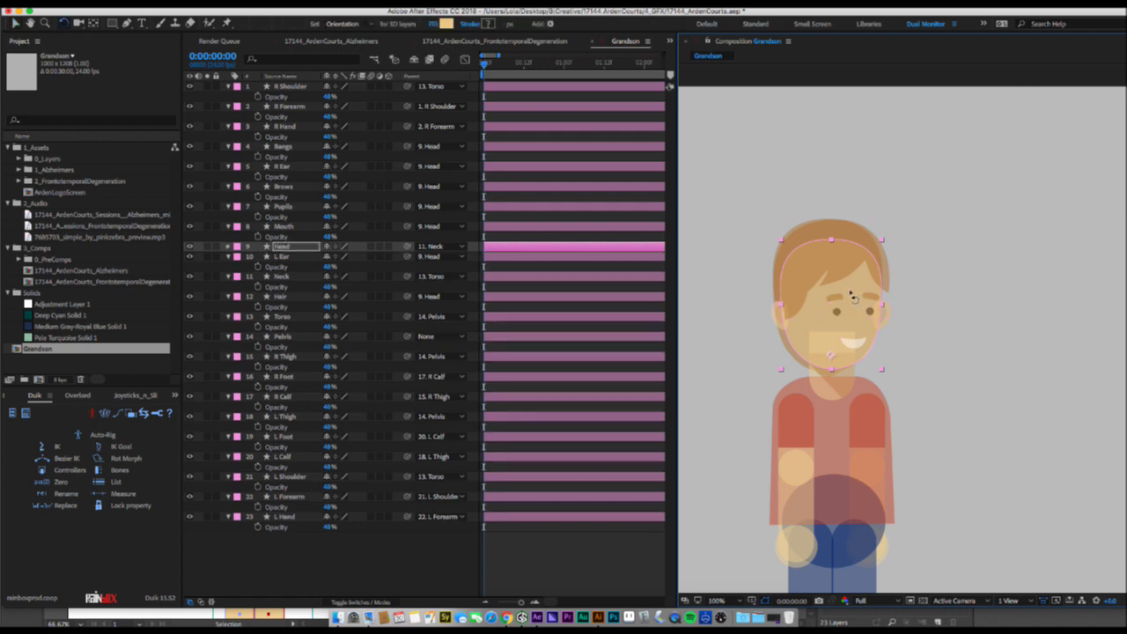
pyautogui.moveTo(851, 292)
pyautogui.mouseDown()
pyautogui.moveTo(827, 289)
pyautogui.moveTo(882, 304)
pyautogui.moveTo(857, 295)
pyautogui.mouseUp()
pyautogui.press('super+z')
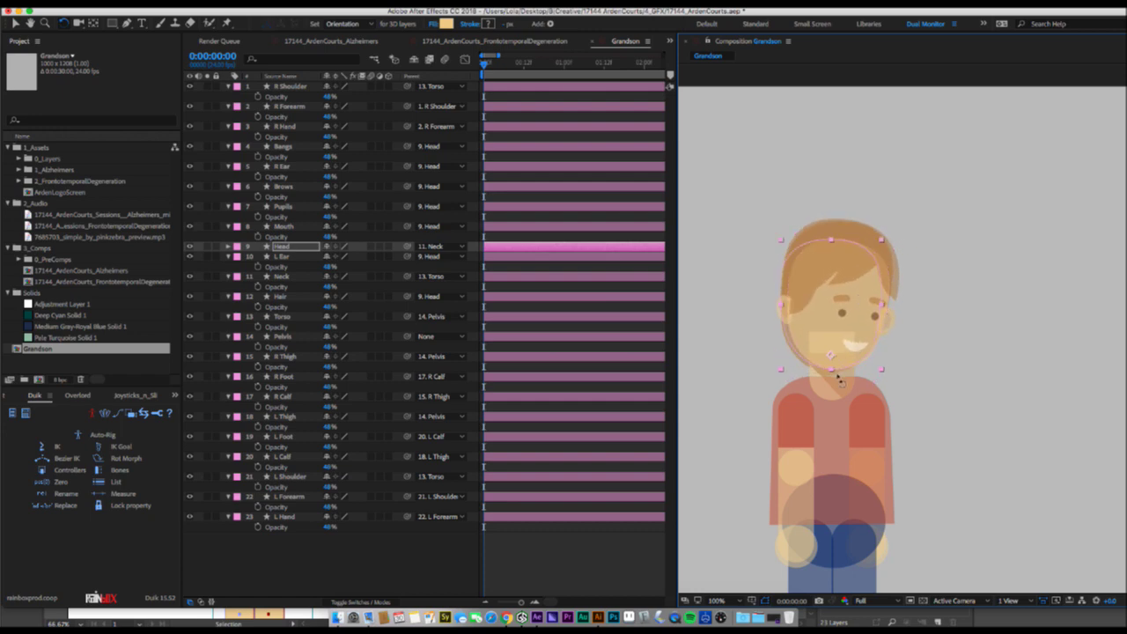
# Move the Neck layer's anchor point down to the base of the neck, inside the collar.
pyautogui.click(838, 377)
pyautogui.press('y')
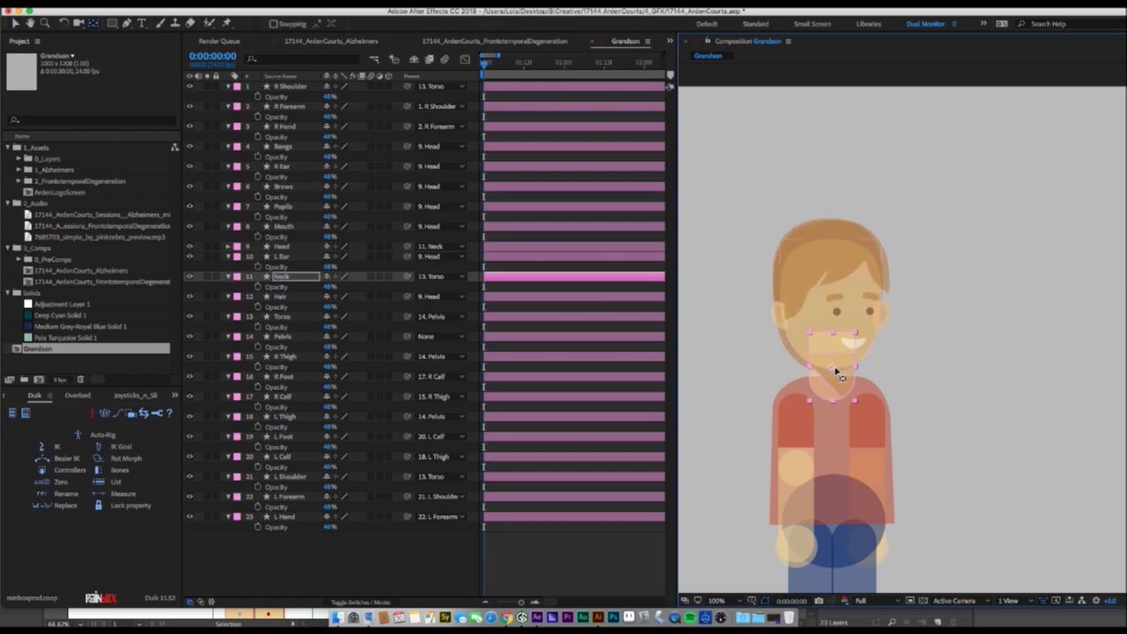
pyautogui.moveTo(838, 371); pyautogui.dragTo(837, 391)
# Move the Torso layer's anchor point down to the centre of the waist, at the shirt's lower edge.
pyautogui.press('space')
pyautogui.moveTo(971, 475); pyautogui.dragTo(861, 371)
pyautogui.click(868, 276)
pyautogui.press('y')
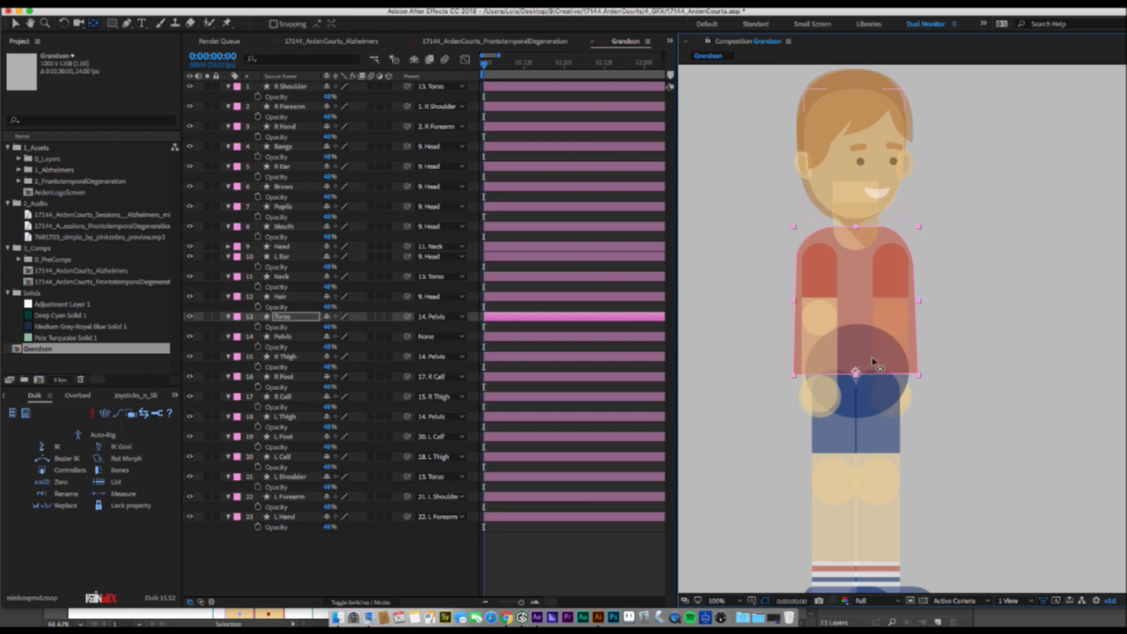
# Test the torso's pivot at the waist by rotating it, and undo the rotation.
pyautogui.press('w')
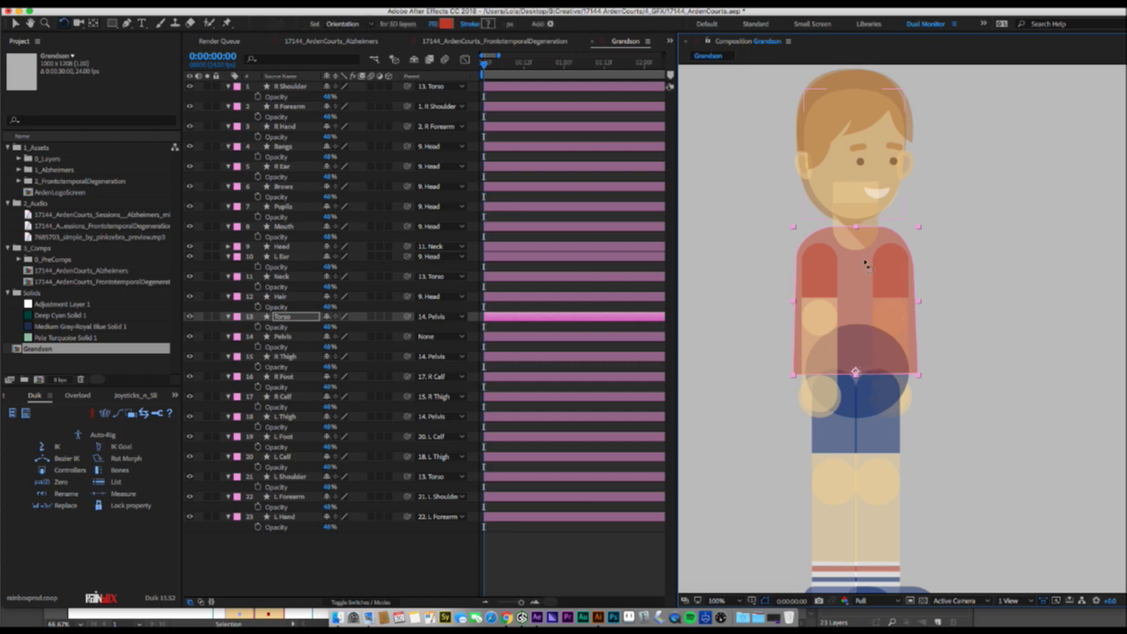
pyautogui.moveTo(858, 266)
pyautogui.mouseDown()
pyautogui.moveTo(829, 270)
pyautogui.moveTo(899, 294)
pyautogui.moveTo(811, 295)
pyautogui.moveTo(793, 312)
pyautogui.moveTo(833, 287)
pyautogui.moveTo(910, 317)
pyautogui.mouseUp()
pyautogui.press('super+z')
# Move the R Shoulder layer's anchor point up to the centre of the sleeve's rounded top.
pyautogui.press('v')
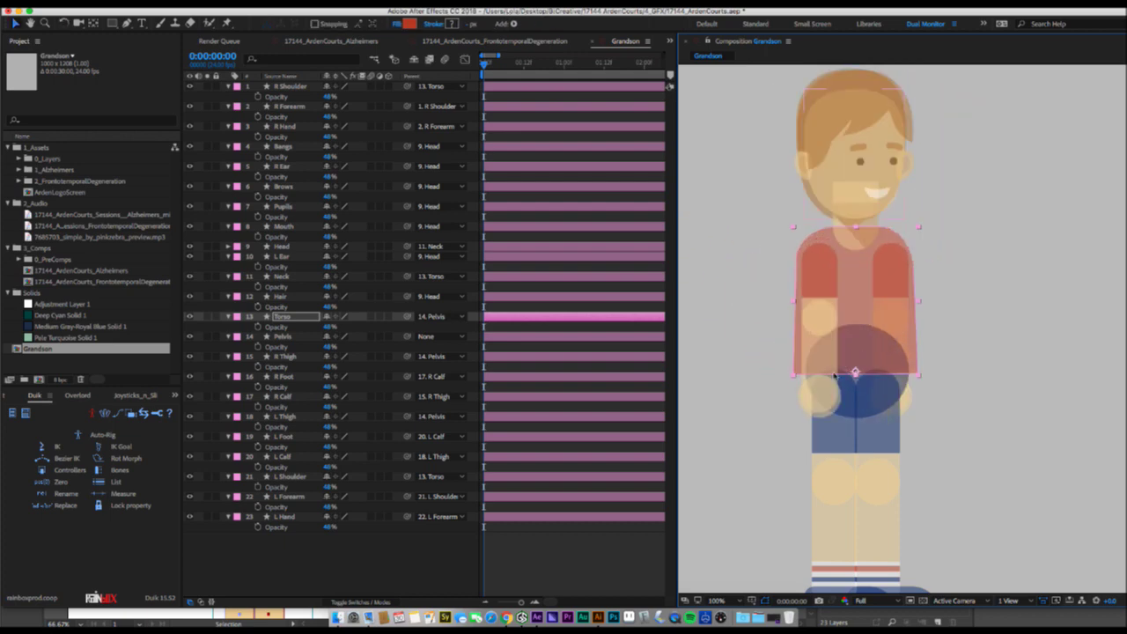
pyautogui.click(820, 344)
pyautogui.click(820, 275)
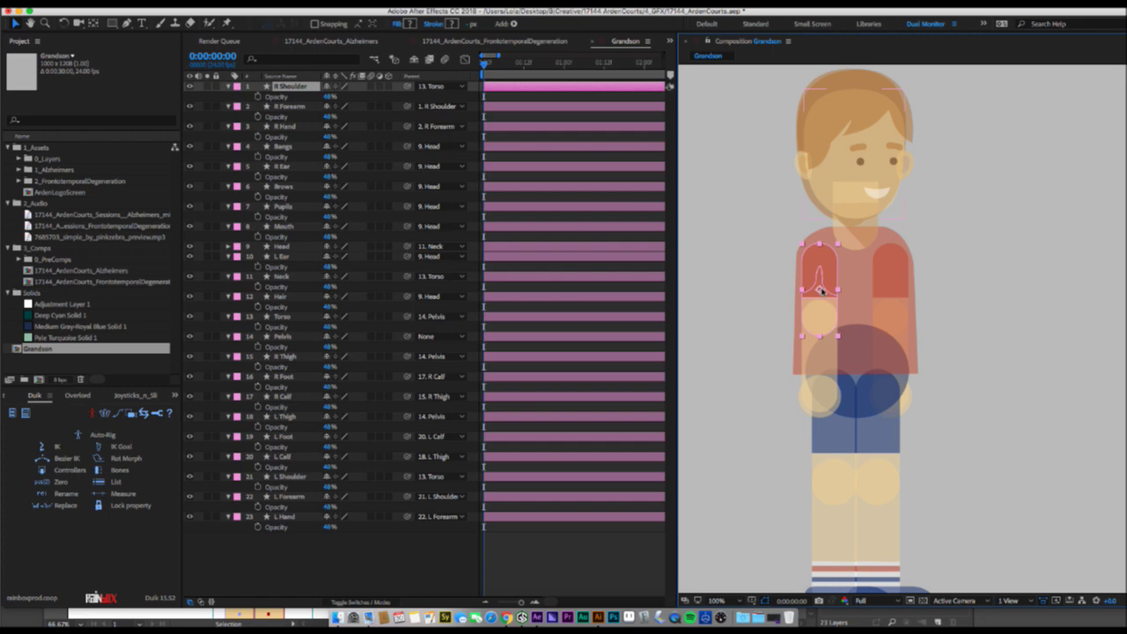
pyautogui.press('y')
pyautogui.moveTo(822, 283); pyautogui.dragTo(819, 257)
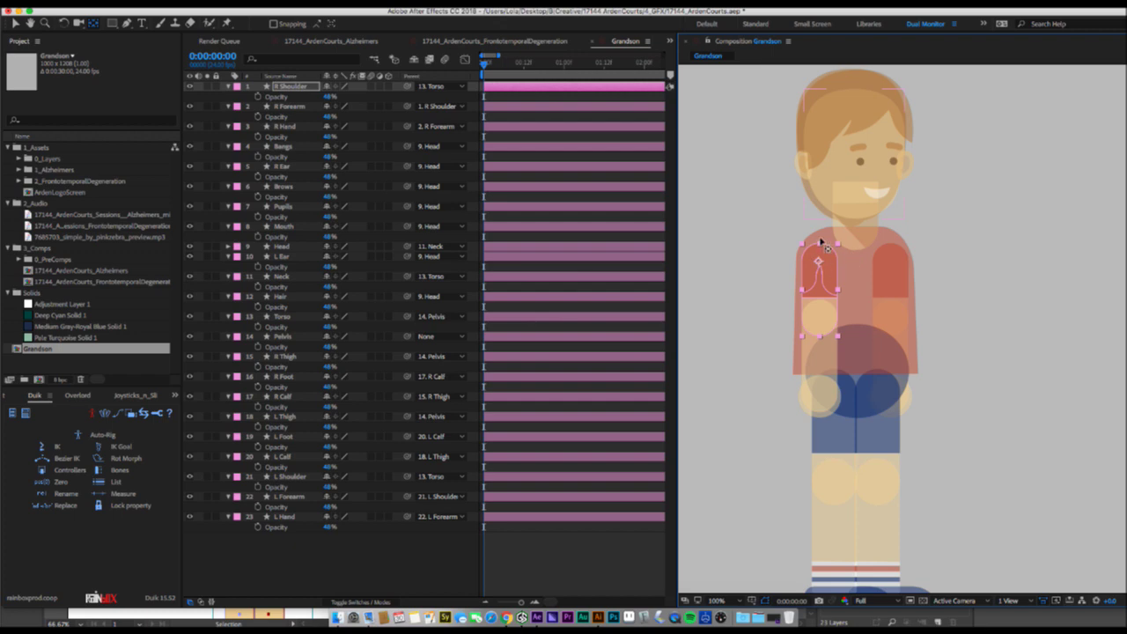
pyautogui.moveTo(820, 262); pyautogui.dragTo(816, 263)
# Move the R Forearm layer's anchor point up to the centre of the elbow, and inspect the R Hand layer's anchor point.
pyautogui.click(826, 359)
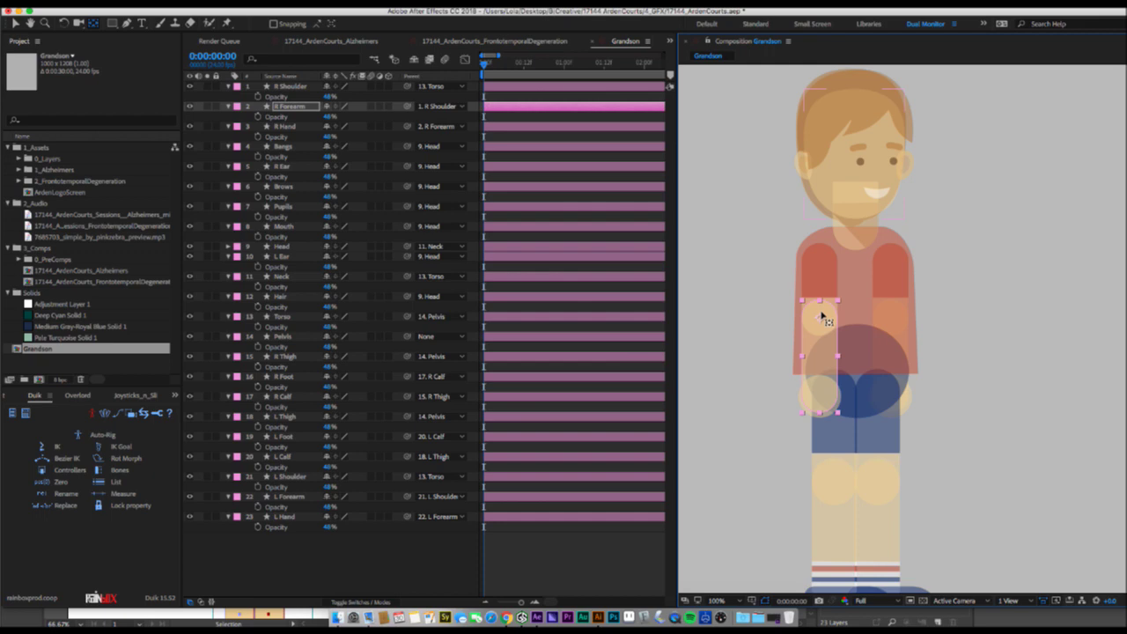
pyautogui.press('w')
pyautogui.moveTo(824, 318); pyautogui.dragTo(832, 407)
pyautogui.press('v')
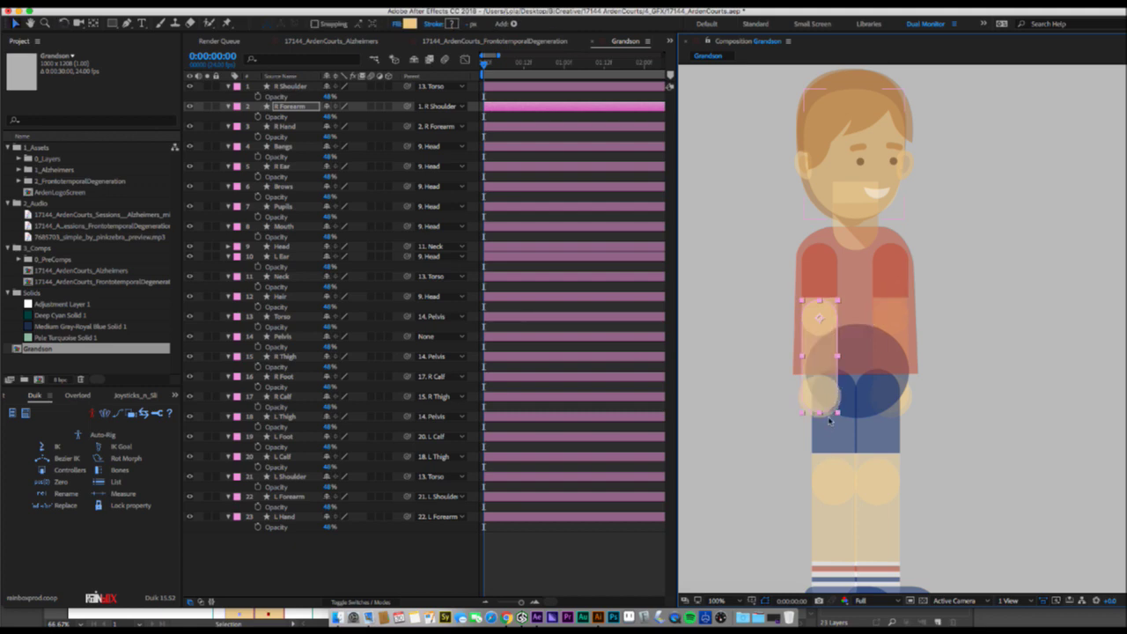
pyautogui.click(829, 420)
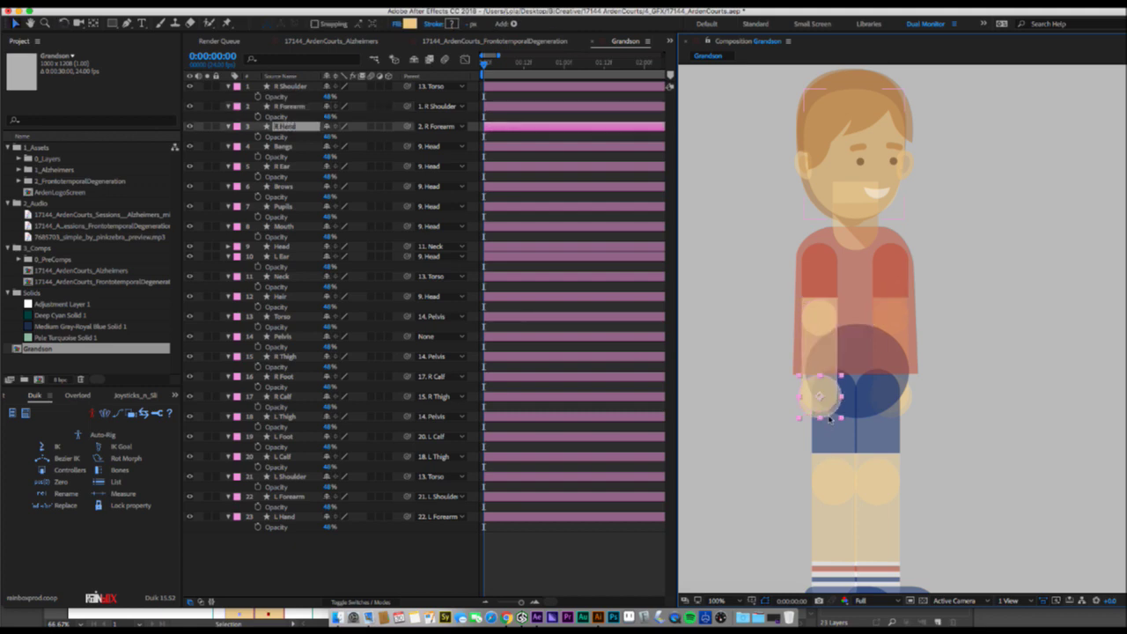
# Move the Pelvis layer's anchor point slightly down, keeping it centred between the tops of the thighs.
pyautogui.click(905, 414)
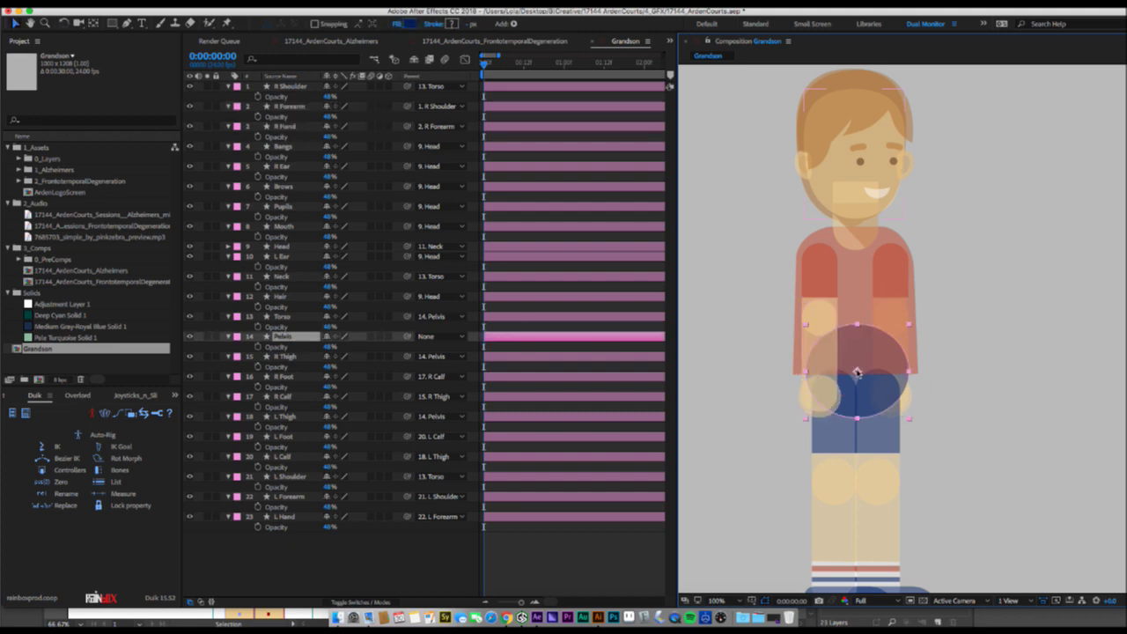
pyautogui.press('y')
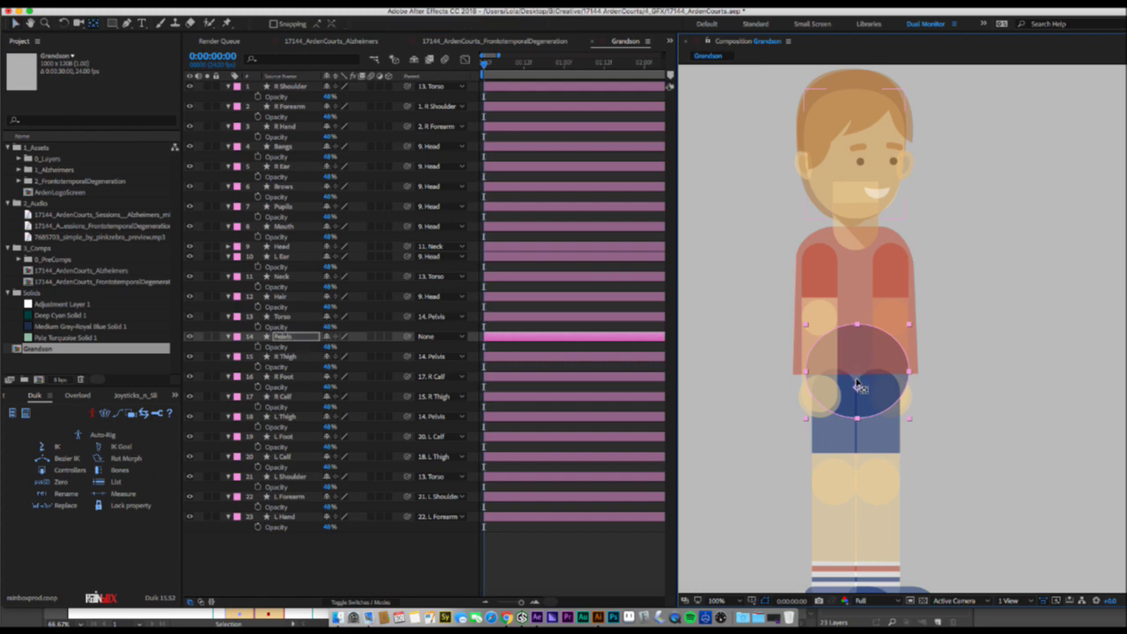
pyautogui.press('v')
# Move the L Thigh and R Thigh layers' anchor points up to the centres of their rounded tops at the hips.
pyautogui.click(879, 440)
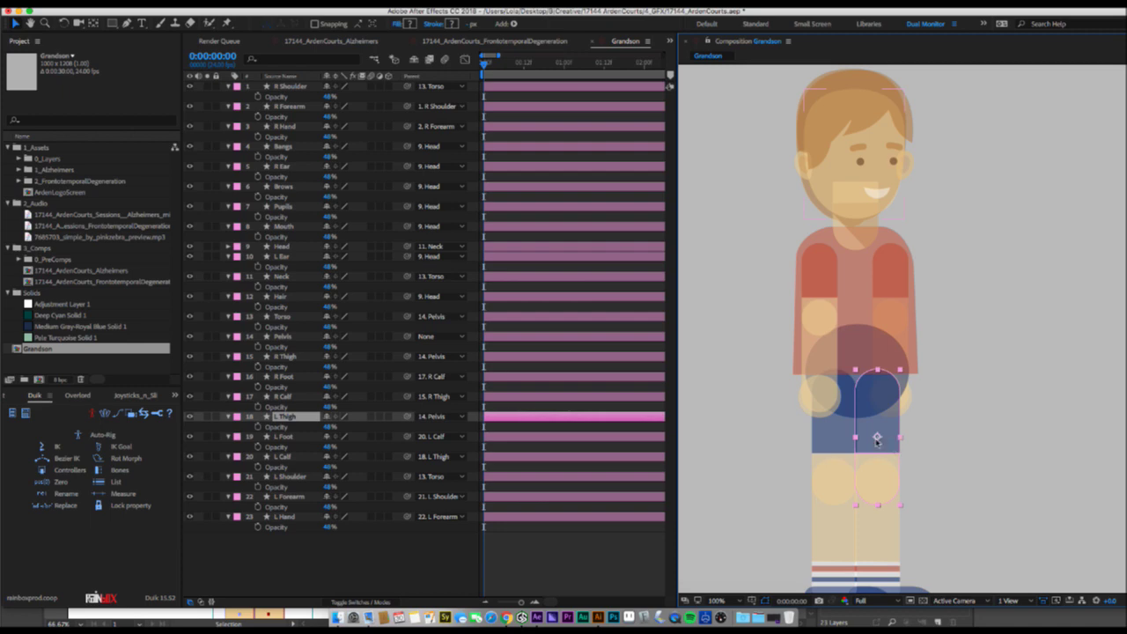
pyautogui.press('y')
pyautogui.moveTo(879, 436); pyautogui.dragTo(879, 390)
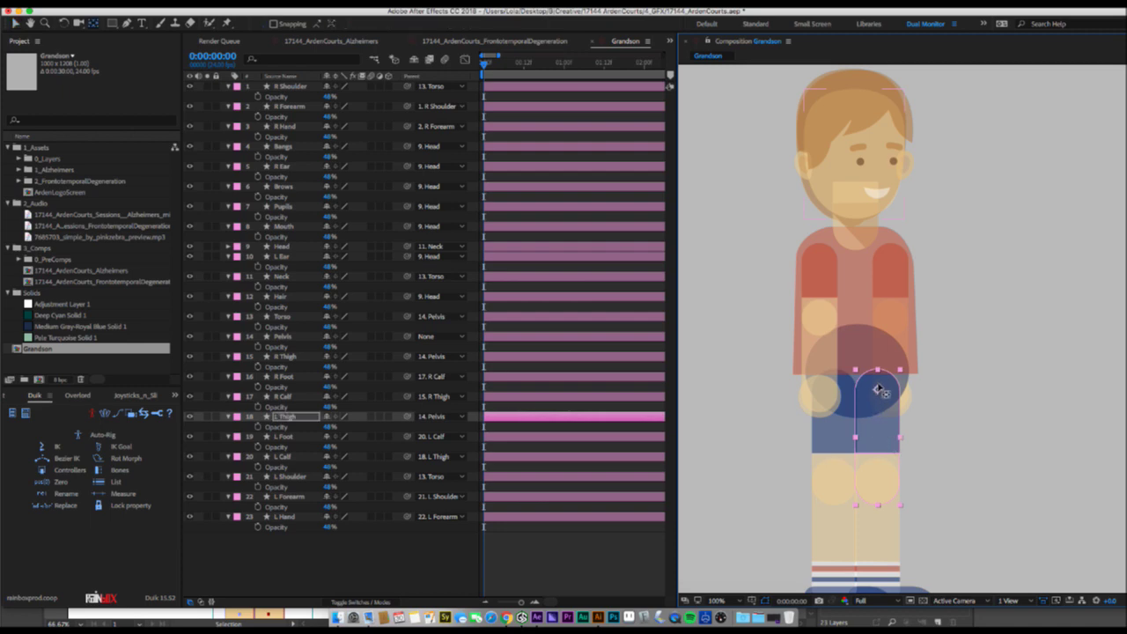
pyautogui.click(844, 436)
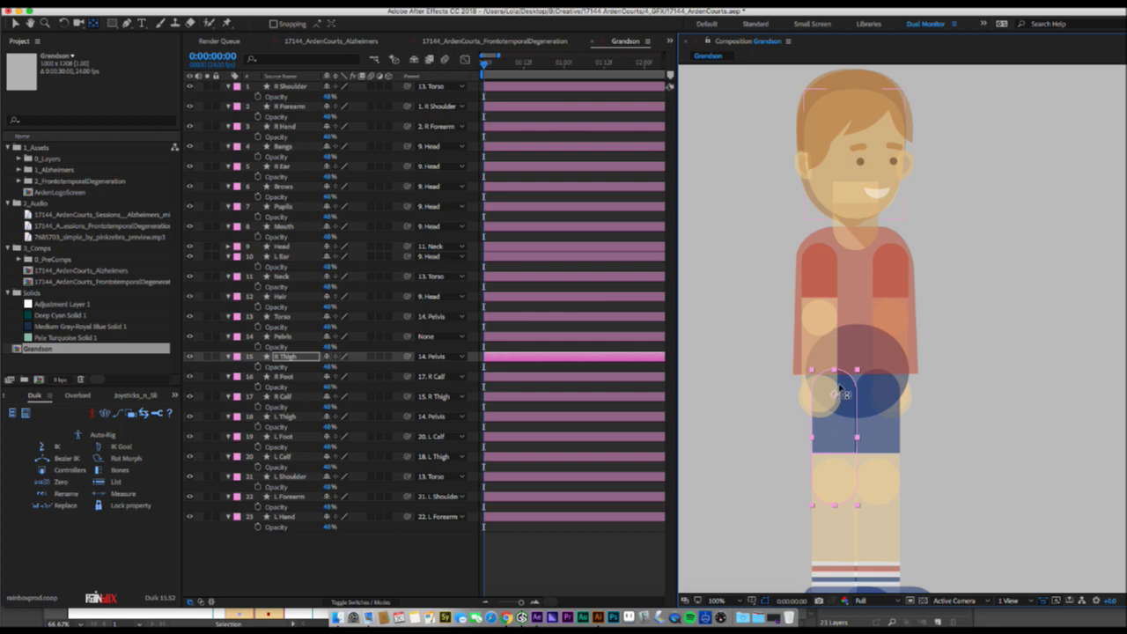
# Test the R Thigh's pivot at the hip by swinging the leg forward, and undo the rotations.
pyautogui.press('w')
pyautogui.moveTo(848, 435); pyautogui.dragTo(935, 402)
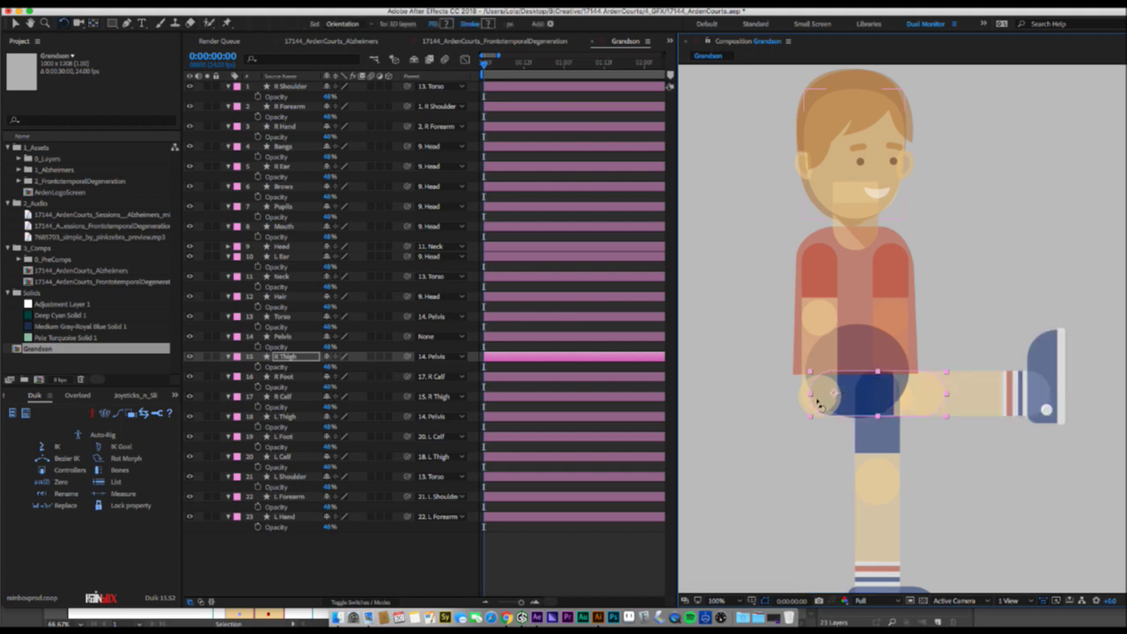
pyautogui.moveTo(847, 405); pyautogui.dragTo(838, 407)
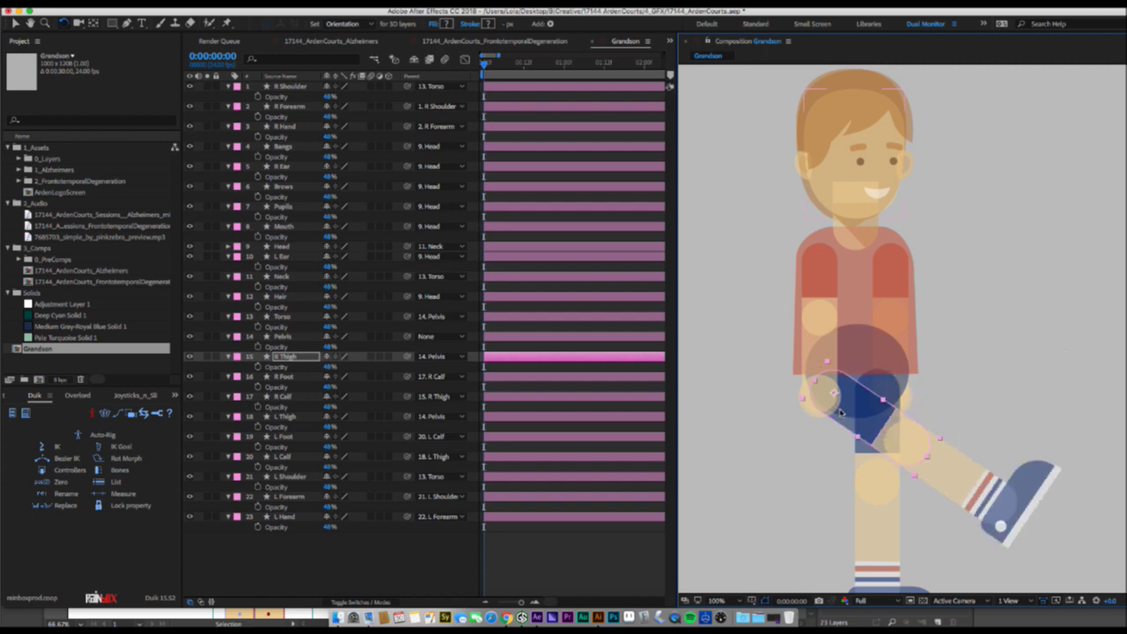
pyautogui.press('super+z')
pyautogui.press('super+z')
pyautogui.press('v')
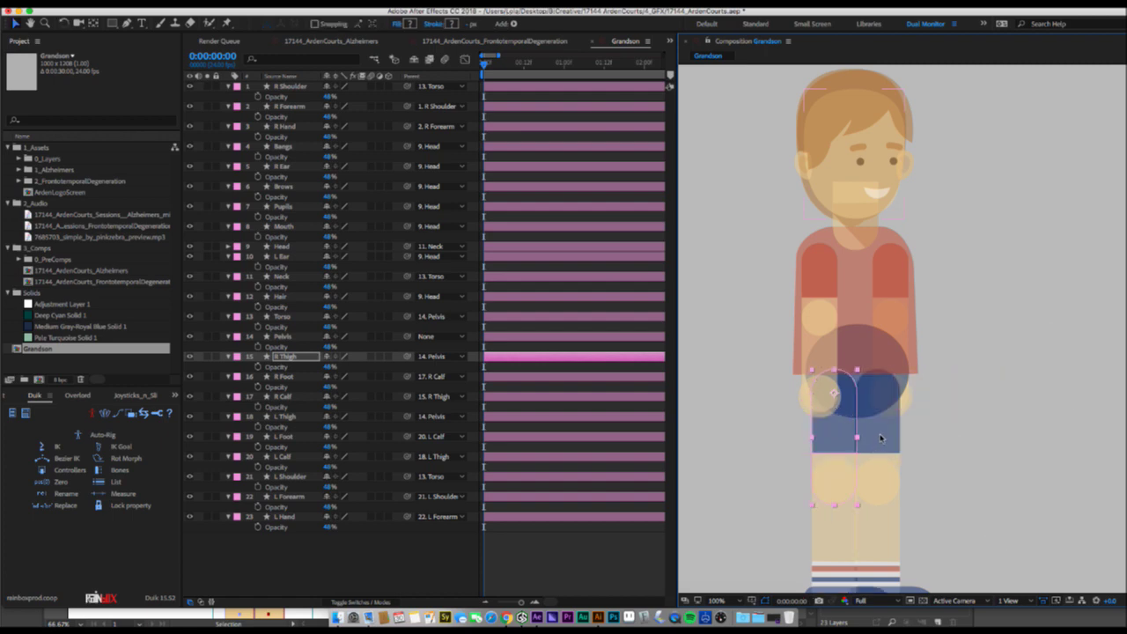
# Nudge both thighs slightly up into the pelvis, and test their pivots with a joint rotation that is undone.
pyautogui.keyDown('shift'); pyautogui.click(881, 439); pyautogui.keyUp('shift')
pyautogui.moveTo(881, 435); pyautogui.dragTo(903, 414)
pyautogui.press('w')
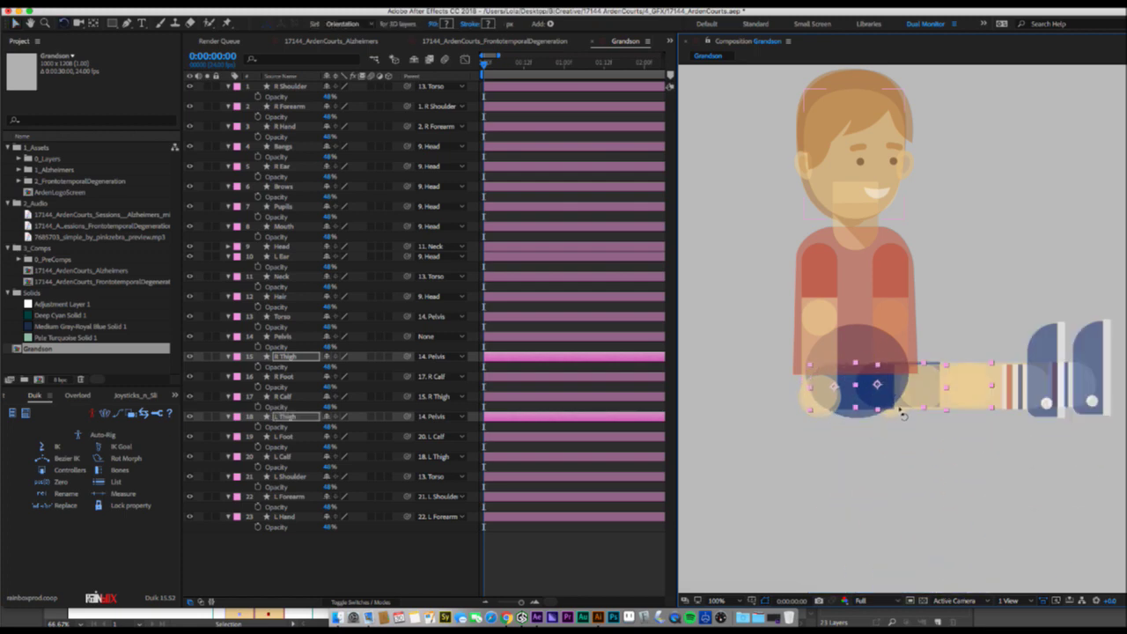
pyautogui.hotkey('ctrl', 'z')
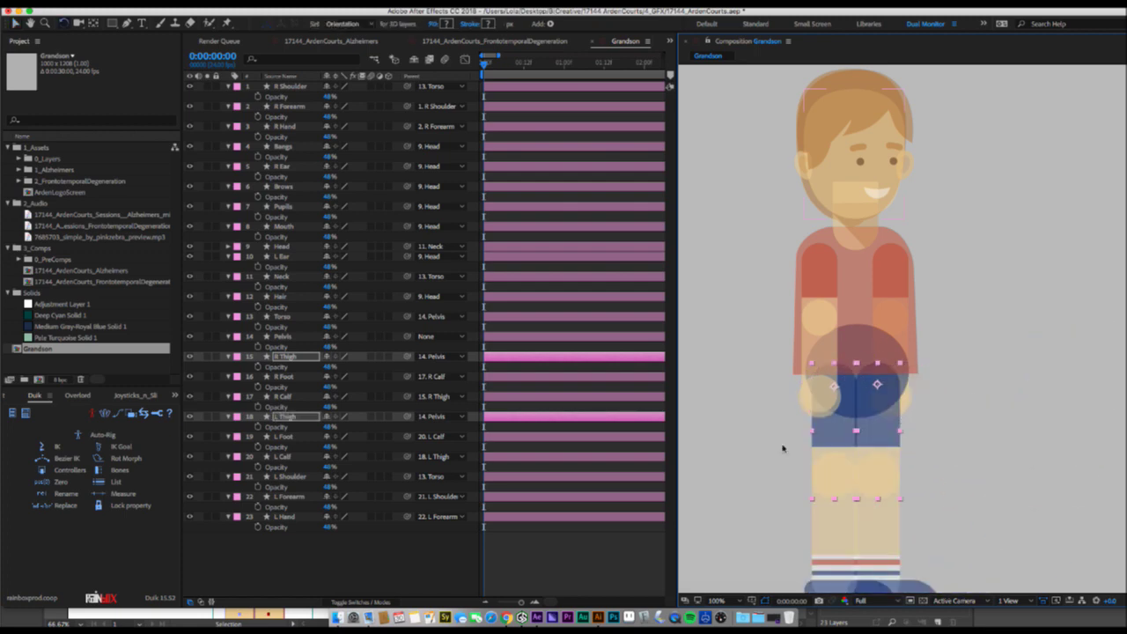
# Nudge the R Thigh slightly inward over the L Thigh, and test its hip pivot with a rotation that is undone.
pyautogui.click(781, 447)
pyautogui.press('v')
pyautogui.click(824, 435)
pyautogui.moveTo(823, 435); pyautogui.dragTo(929, 402)
pyautogui.press('w')
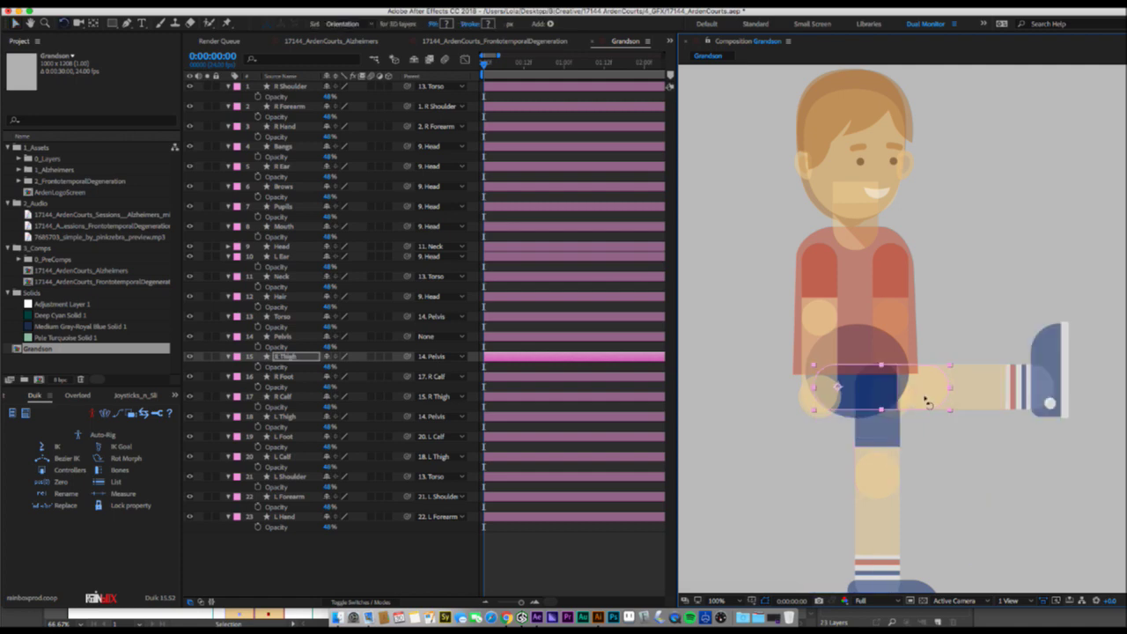
pyautogui.hotkey('ctrl', 'z')
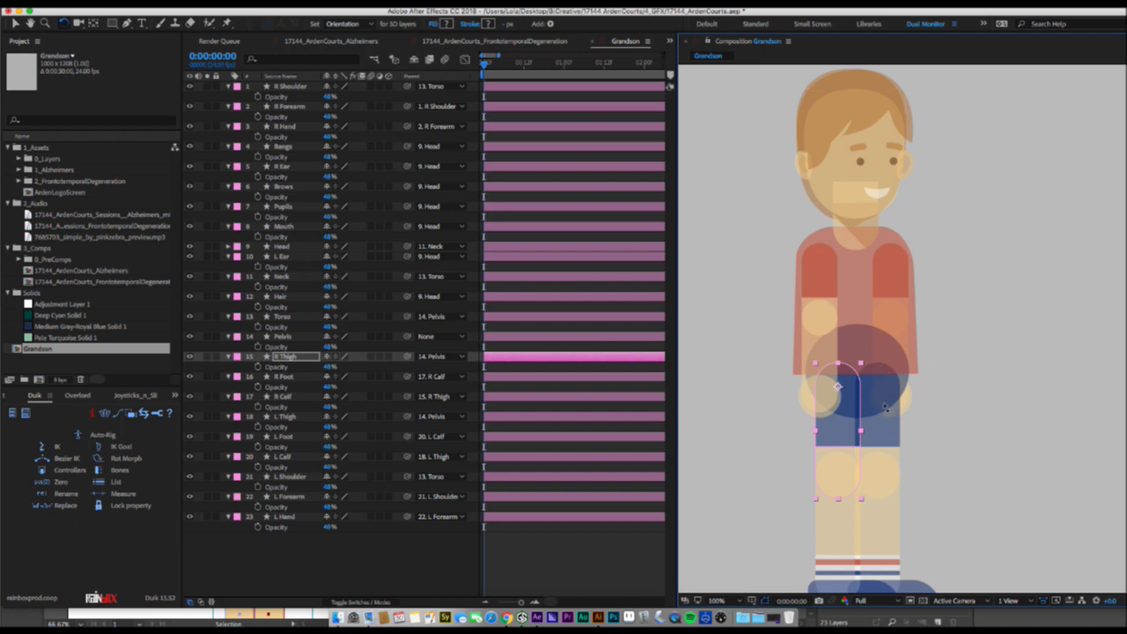
# Move the R Calf layer's anchor point up to the centre of the knee, and nudge both calves slightly down.
pyautogui.click(843, 522)
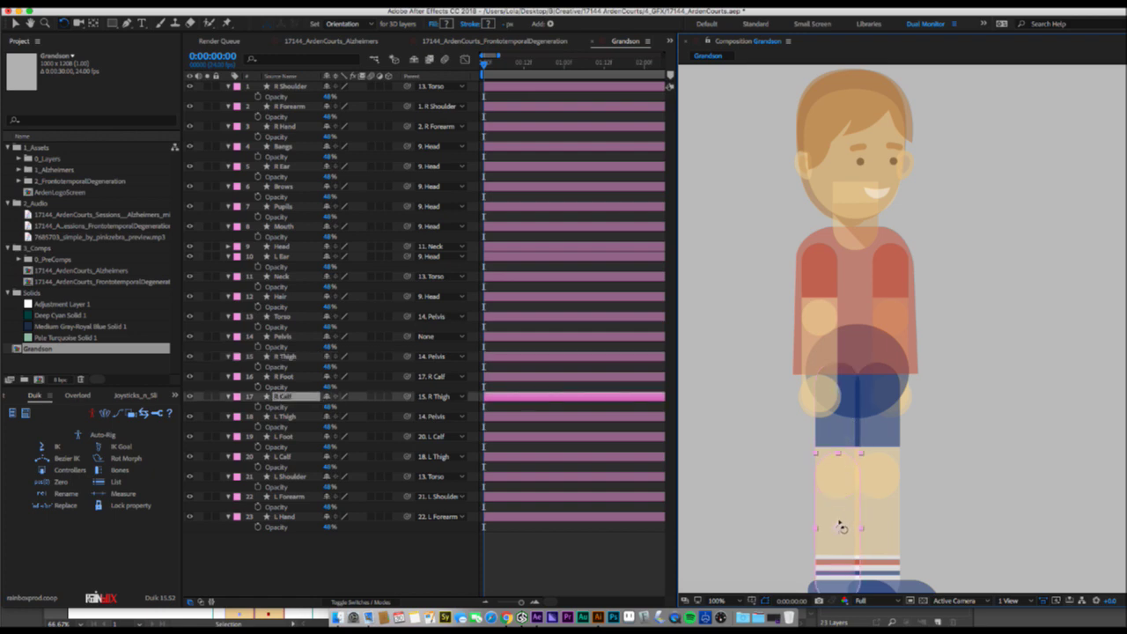
pyautogui.press('y')
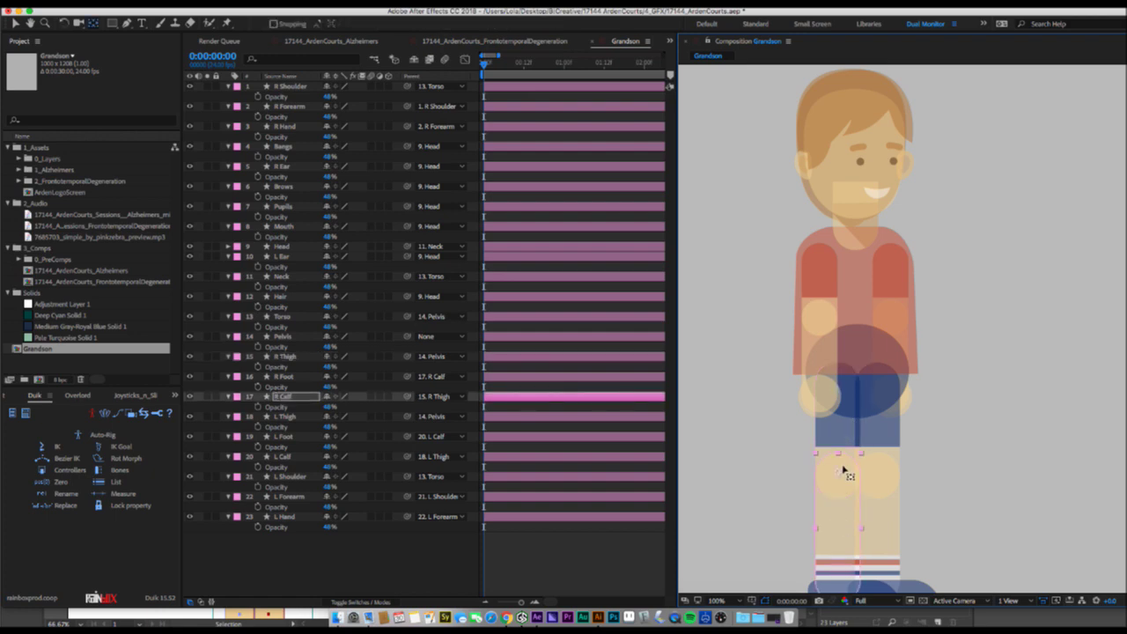
pyautogui.press('space')
pyautogui.moveTo(842, 480); pyautogui.dragTo(745, 393)
pyautogui.keyDown('shift'); pyautogui.click(825, 407); pyautogui.keyUp('shift')
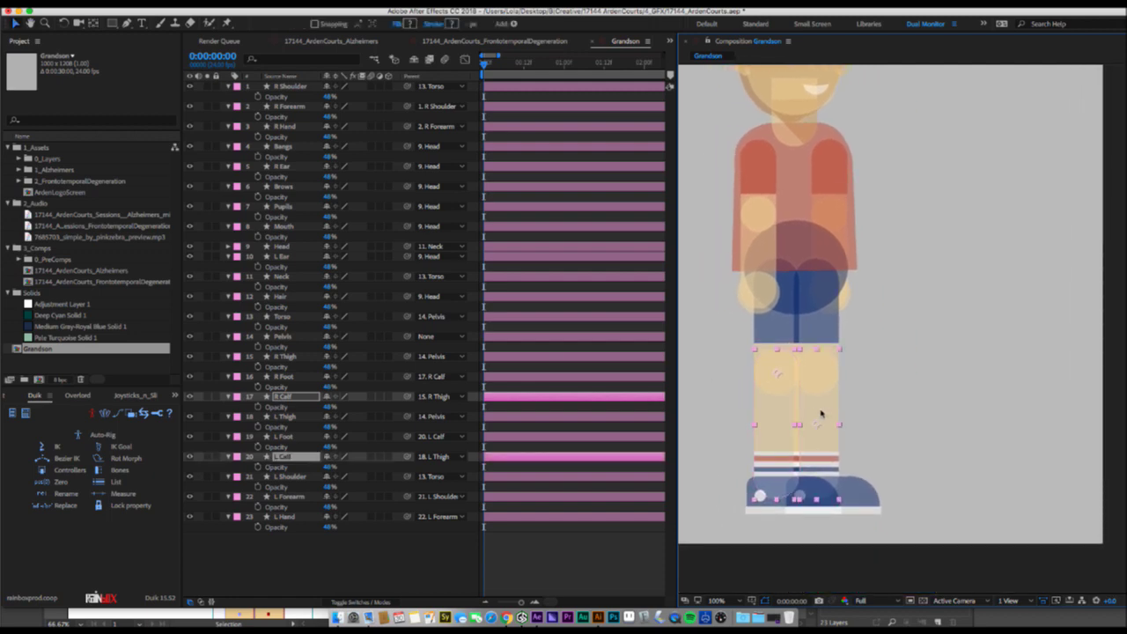
pyautogui.click(869, 402)
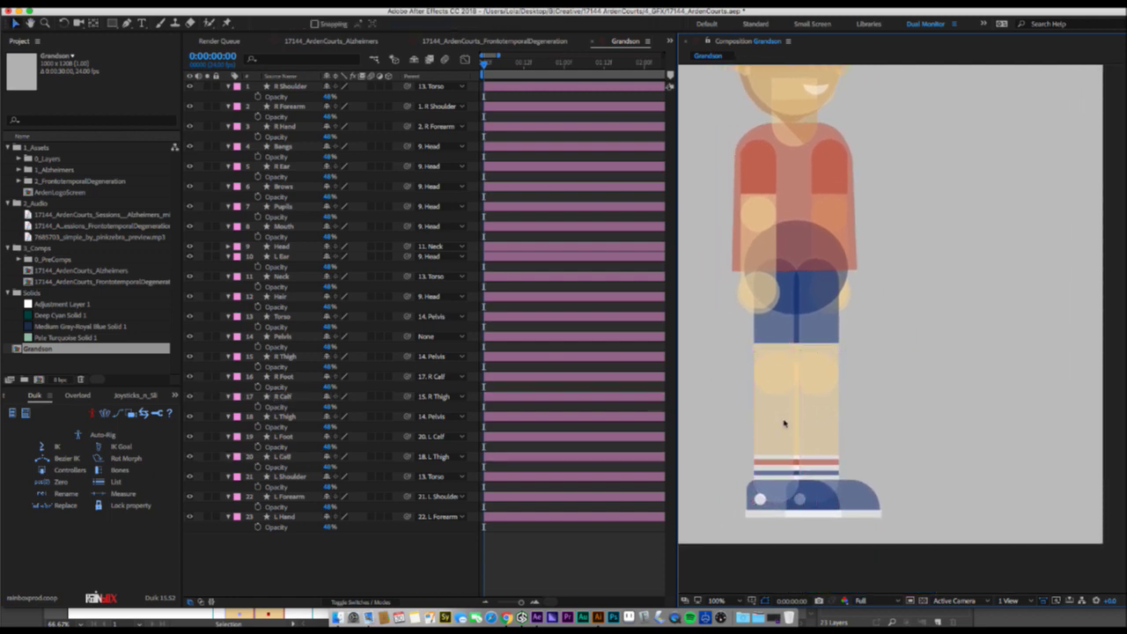
# Test the R Calf's pivot at the knee by rotating it, and undo the rotation.
pyautogui.click(780, 401)
pyautogui.press('y')
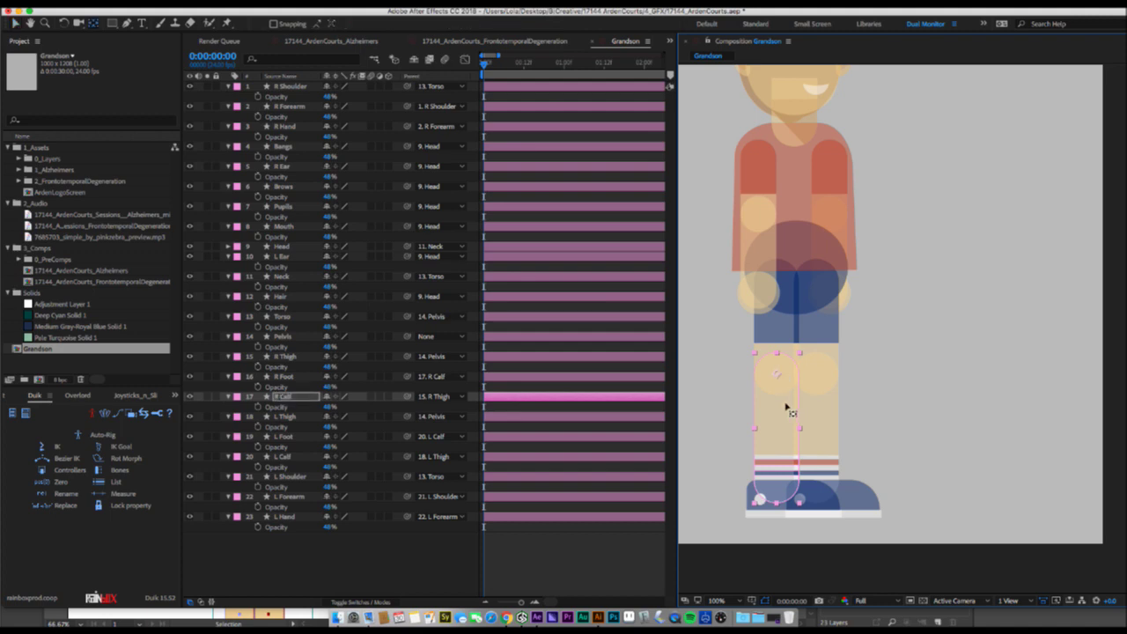
pyautogui.press('w')
pyautogui.moveTo(787, 407); pyautogui.dragTo(710, 388)
pyautogui.press('super+z')
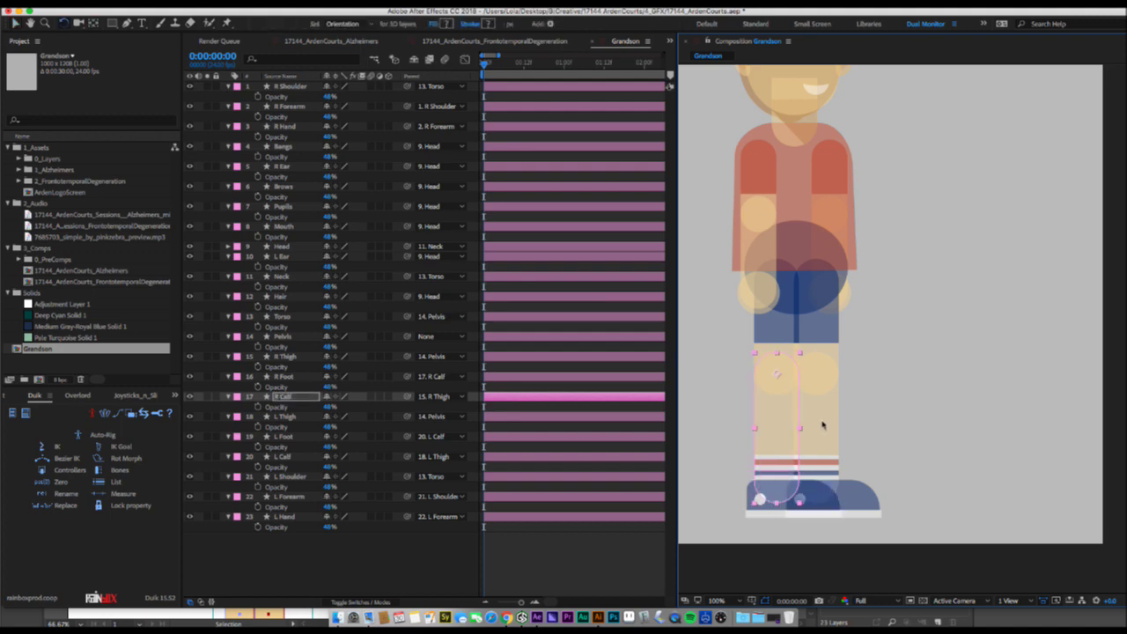
# Move the L Calf layer's anchor point up to the centre of the knee, and test it with a rotation that is undone.
pyautogui.click(826, 416)
pyautogui.press('y')
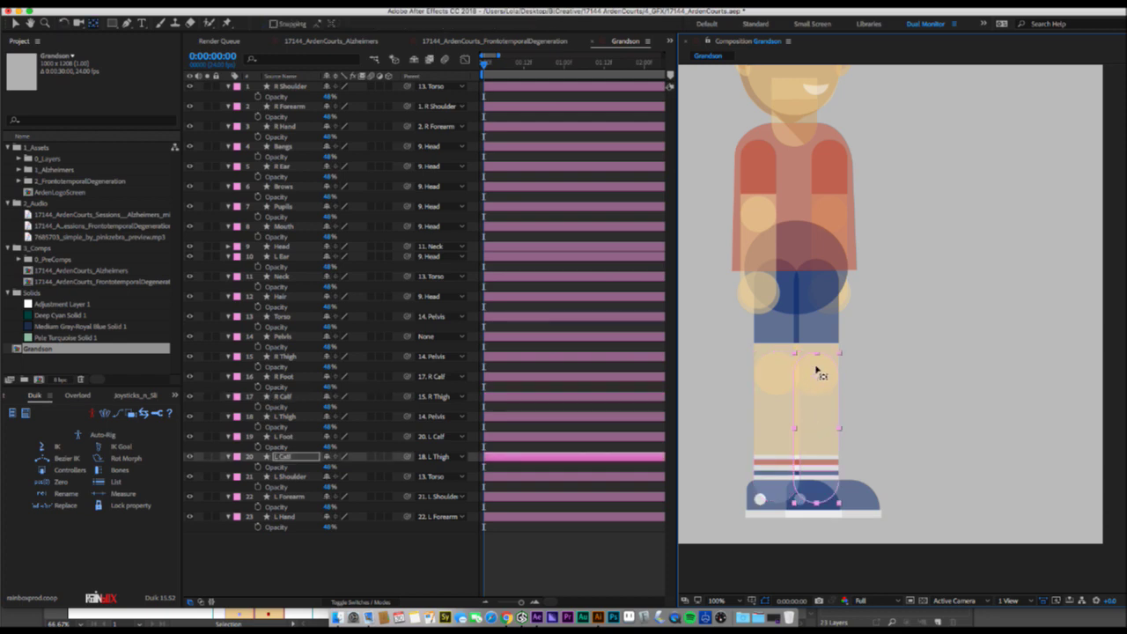
pyautogui.press('w')
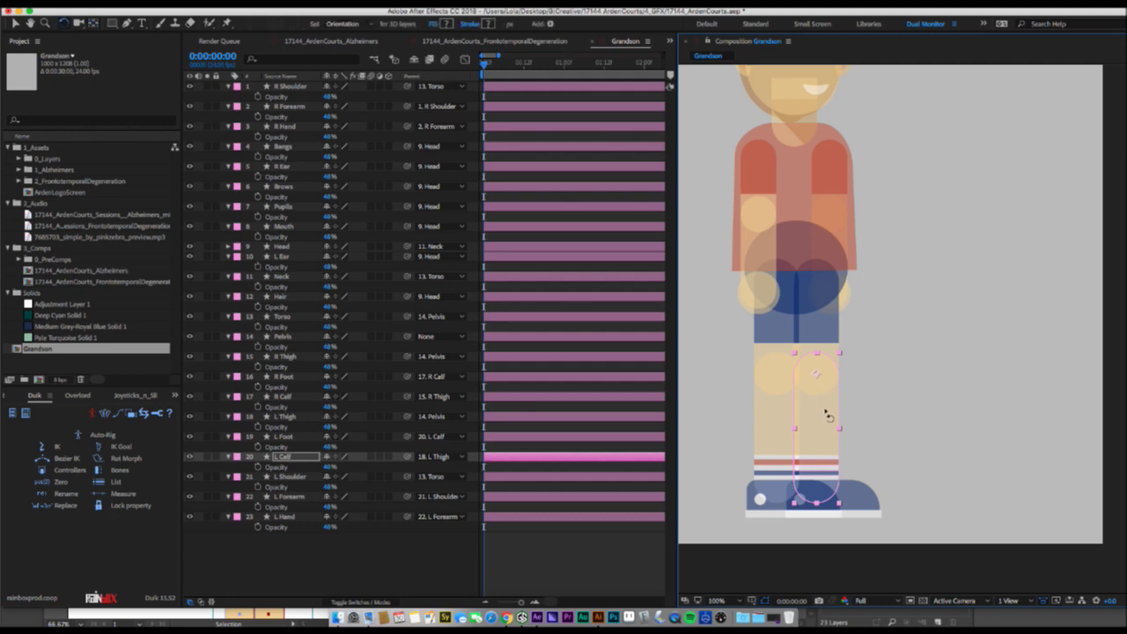
pyautogui.moveTo(825, 410); pyautogui.dragTo(745, 375)
pyautogui.hotkey('ctrl', 'z')
pyautogui.press('y')
# Move the L Foot layer's anchor point up to the ankle, and test it with a rotation that is undone.
pyautogui.click(850, 509)
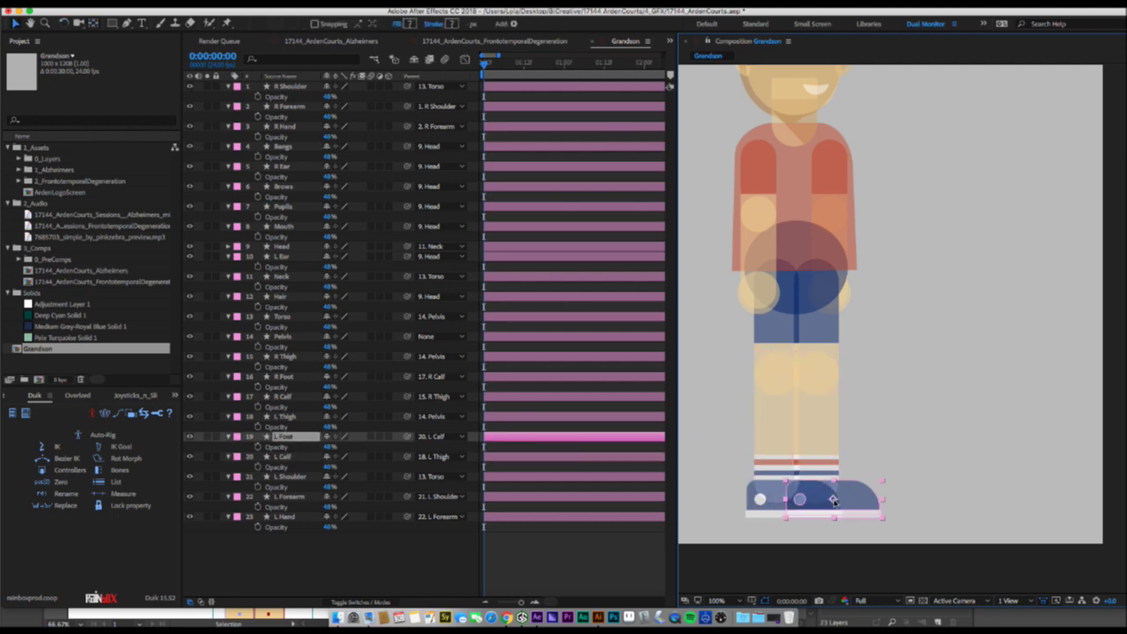
pyautogui.press('y')
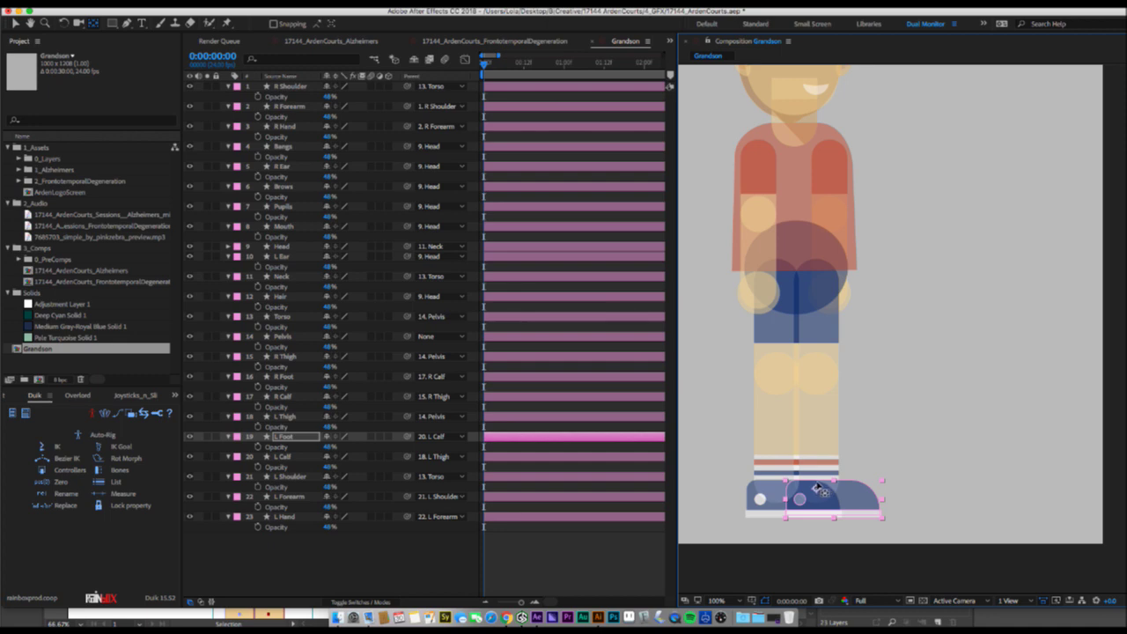
pyautogui.press('w')
pyautogui.moveTo(845, 497)
pyautogui.mouseDown()
pyautogui.moveTo(850, 528)
pyautogui.moveTo(857, 511)
pyautogui.mouseUp()
pyautogui.hotkey('ctrl', 'z')
pyautogui.press('v')
# Move the R Foot layer's anchor point up to the ankle, and test it with a rotation that is undone.
pyautogui.click(794, 503)
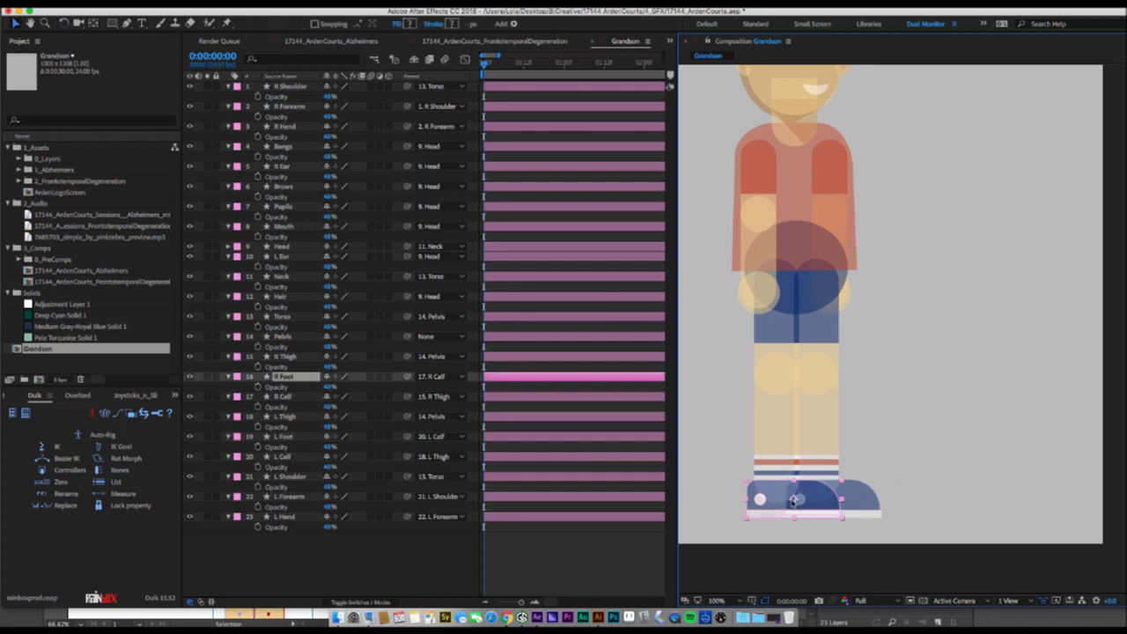
pyautogui.press('y')
pyautogui.moveTo(797, 500); pyautogui.dragTo(779, 489)
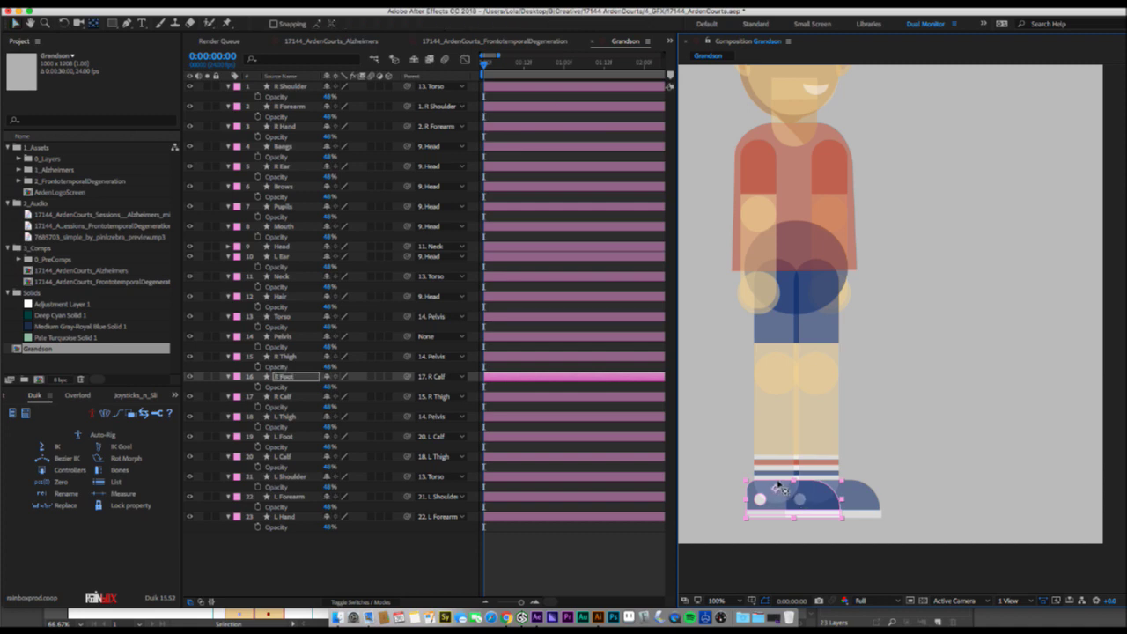
pyautogui.press('w')
pyautogui.moveTo(817, 499); pyautogui.dragTo(812, 513)
pyautogui.press('super+z')
pyautogui.press('v')
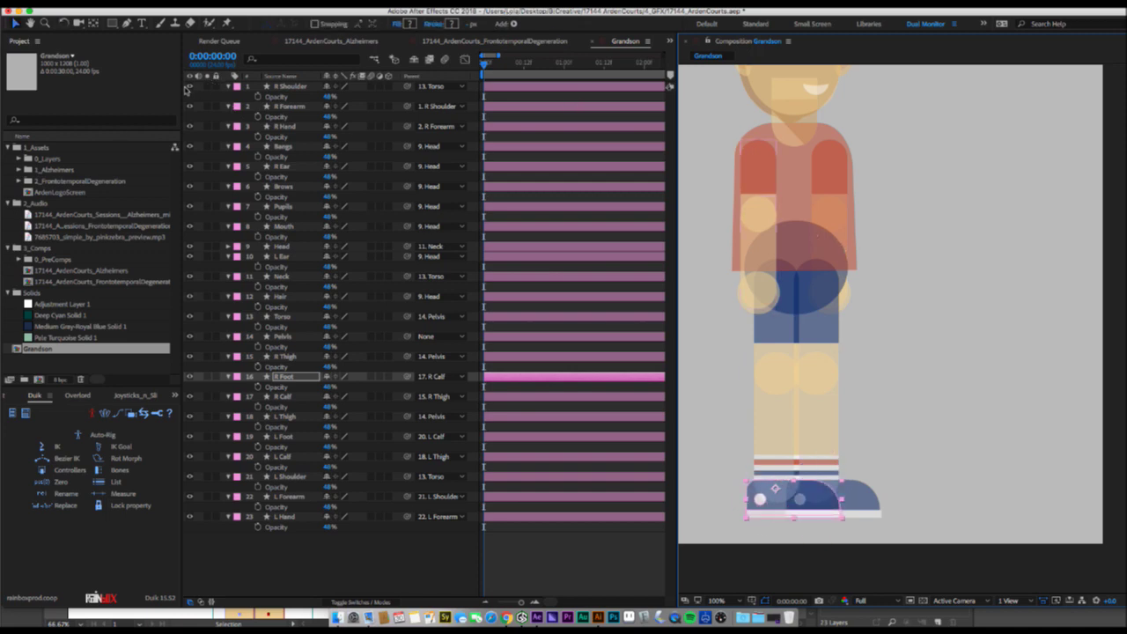
# Hide all layers except the left arm's, and move the L Shoulder layer's anchor point up to the centre of the sleeve's rounded top.
pyautogui.moveTo(188, 86); pyautogui.dragTo(195, 455)
pyautogui.click(828, 182)
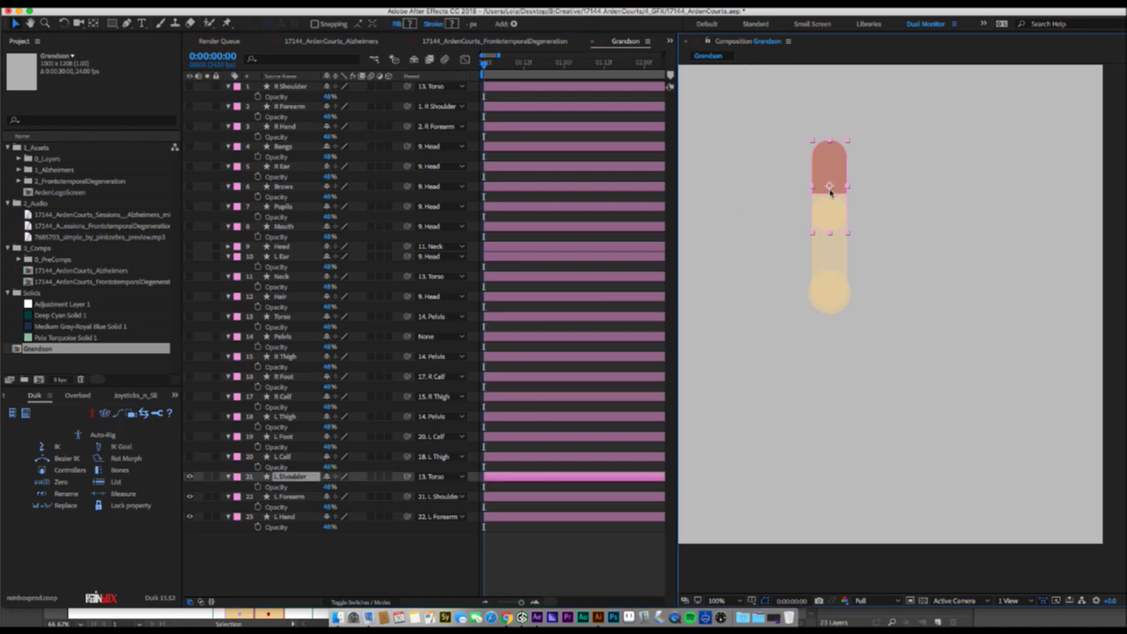
pyautogui.press('y')
pyautogui.moveTo(830, 185); pyautogui.dragTo(831, 158)
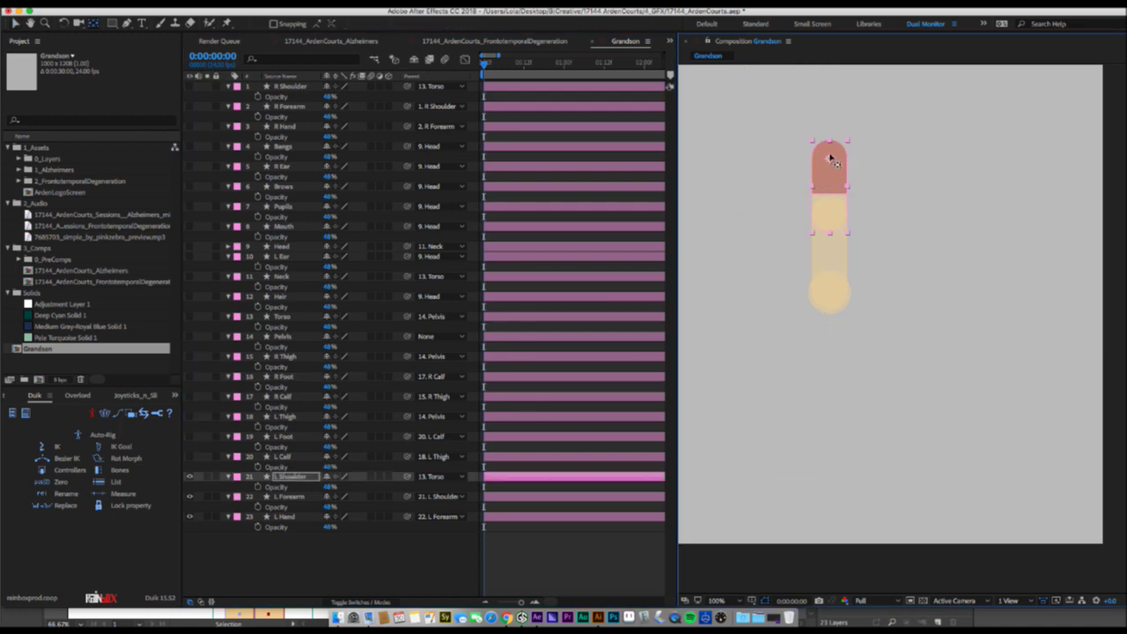
# Move the L Forearm layer's anchor point up to the centre of the elbow, test its pivot, and select the L Hand layer.
pyautogui.click(835, 253)
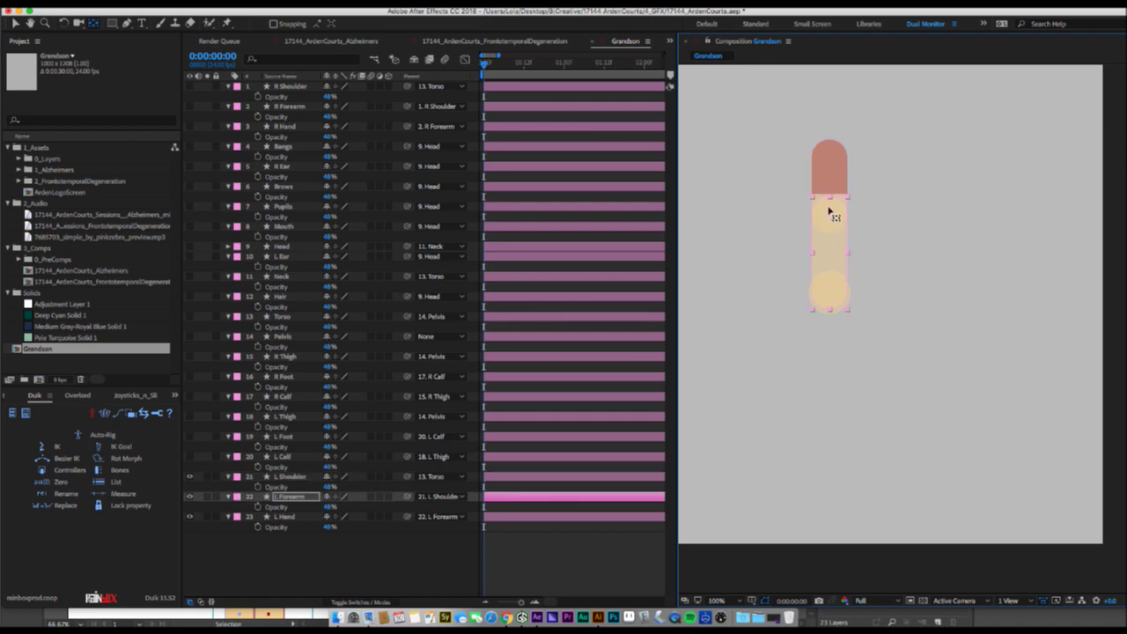
pyautogui.press('v')
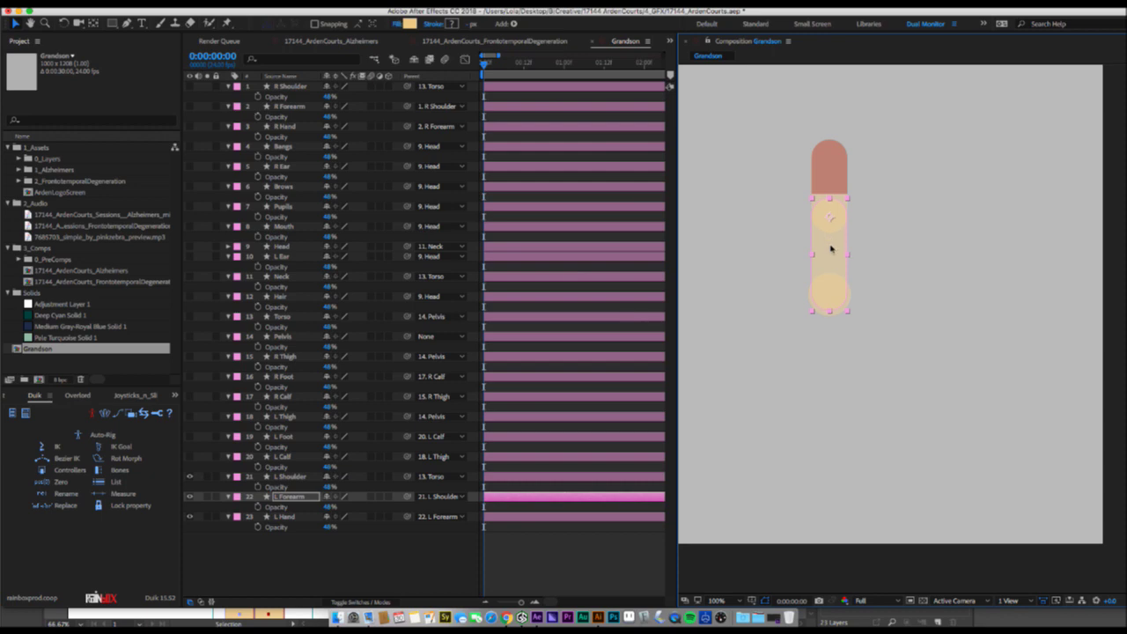
pyautogui.press('y')
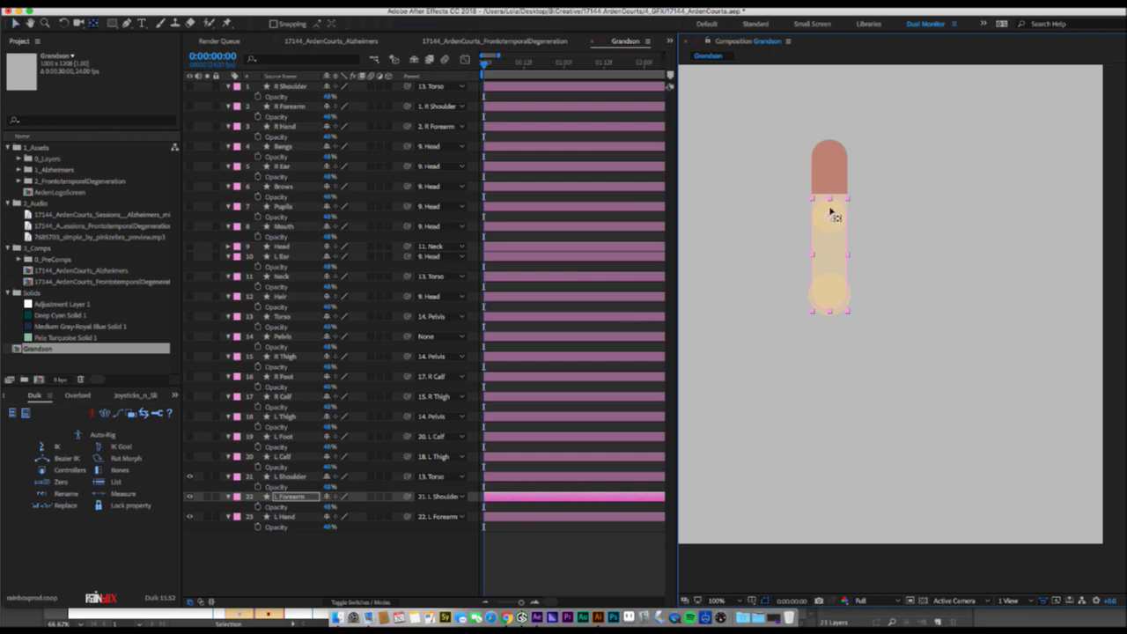
pyautogui.press('w')
pyautogui.moveTo(825, 244); pyautogui.dragTo(843, 317)
pyautogui.press('v')
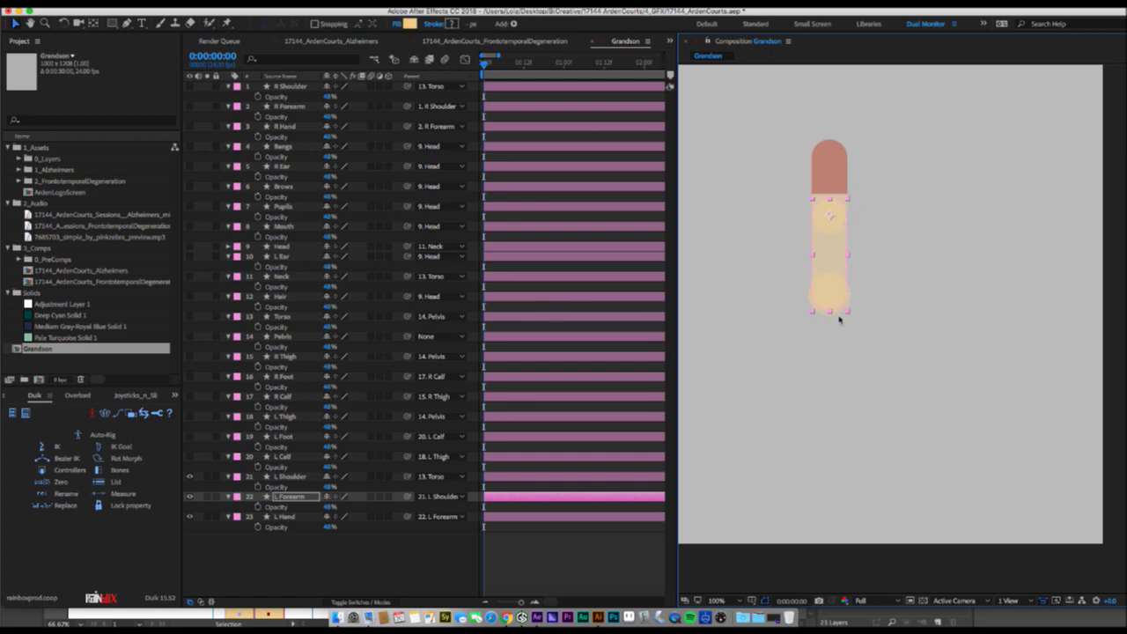
pyautogui.hotkey('ctrl', 'Down')
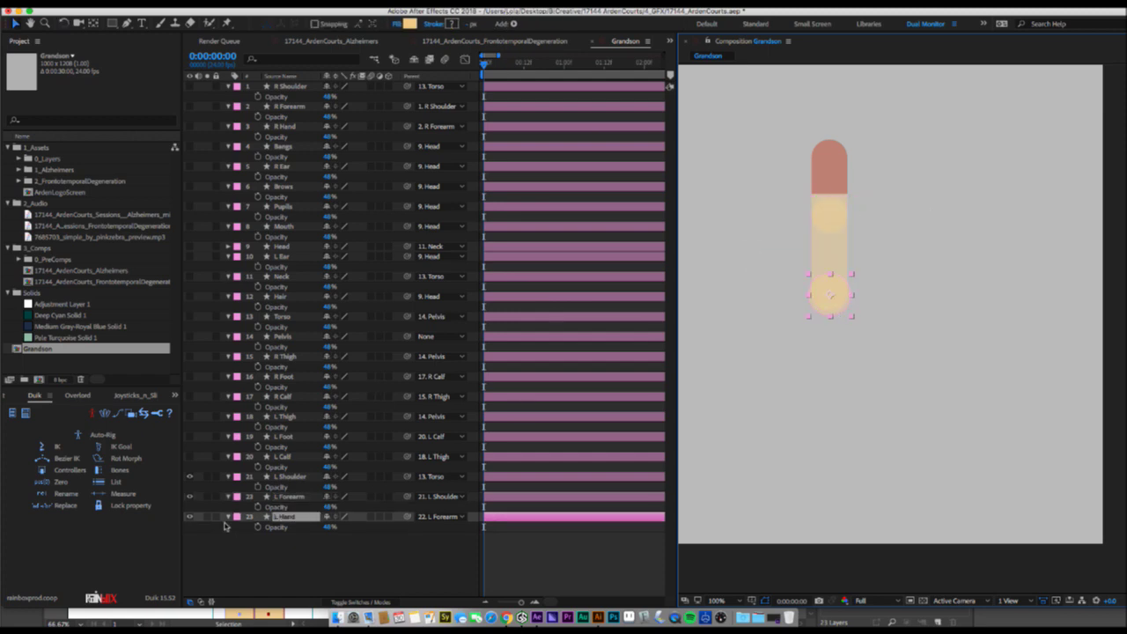
# Make all the hidden body-part layers of the character visible again.
pyautogui.moveTo(191, 432); pyautogui.dragTo(197, 81)
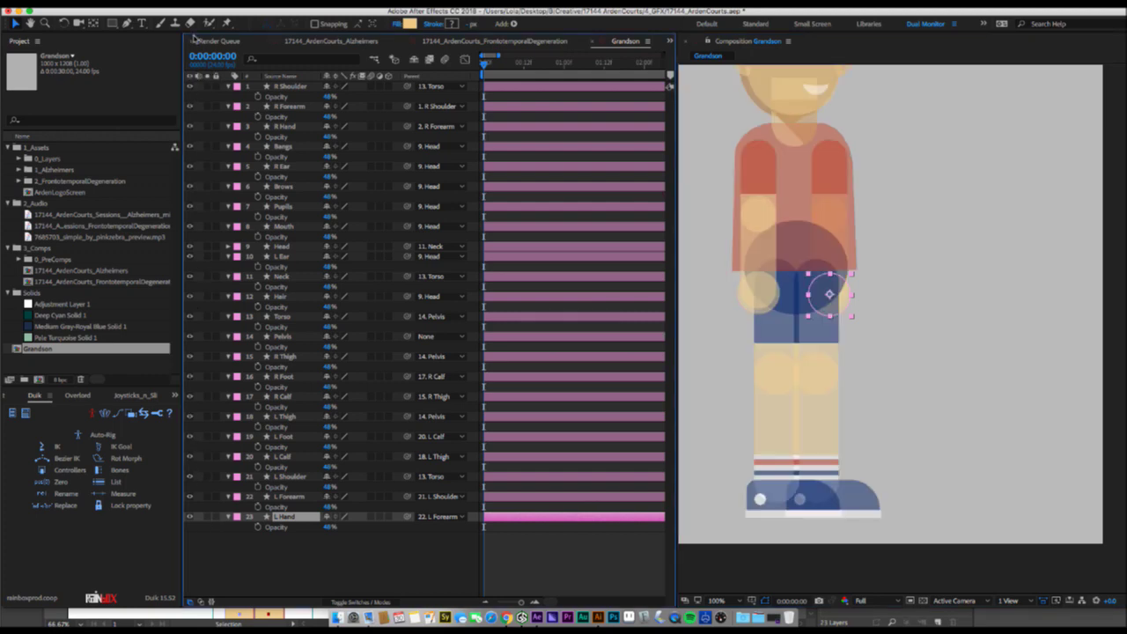
pyautogui.click(797, 171)
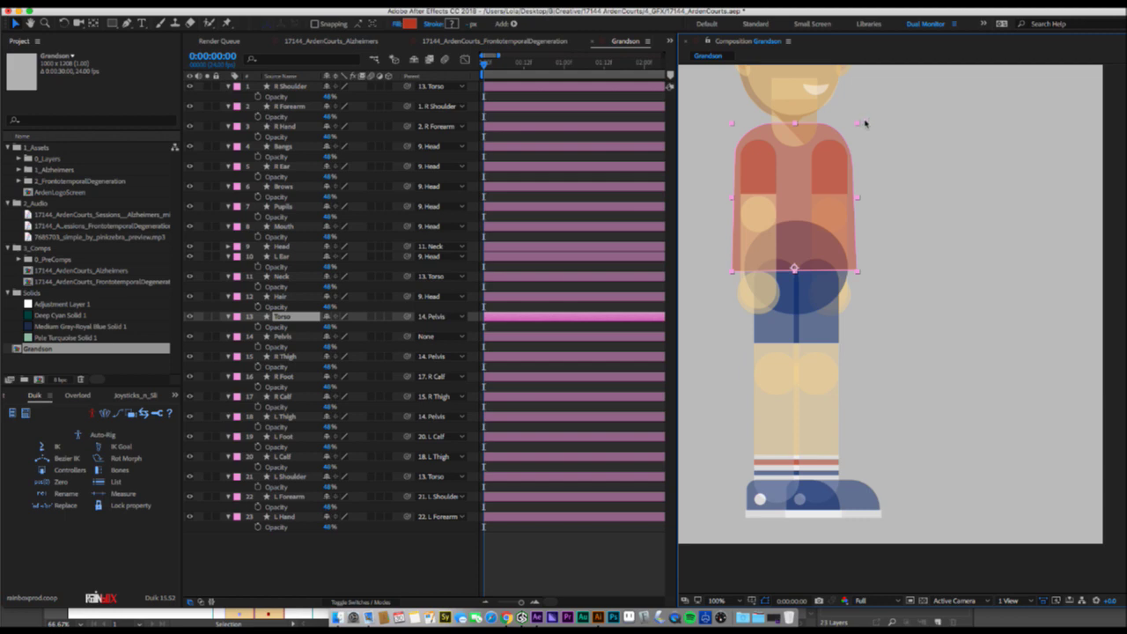
pyautogui.moveTo(869, 124); pyautogui.dragTo(899, 276)
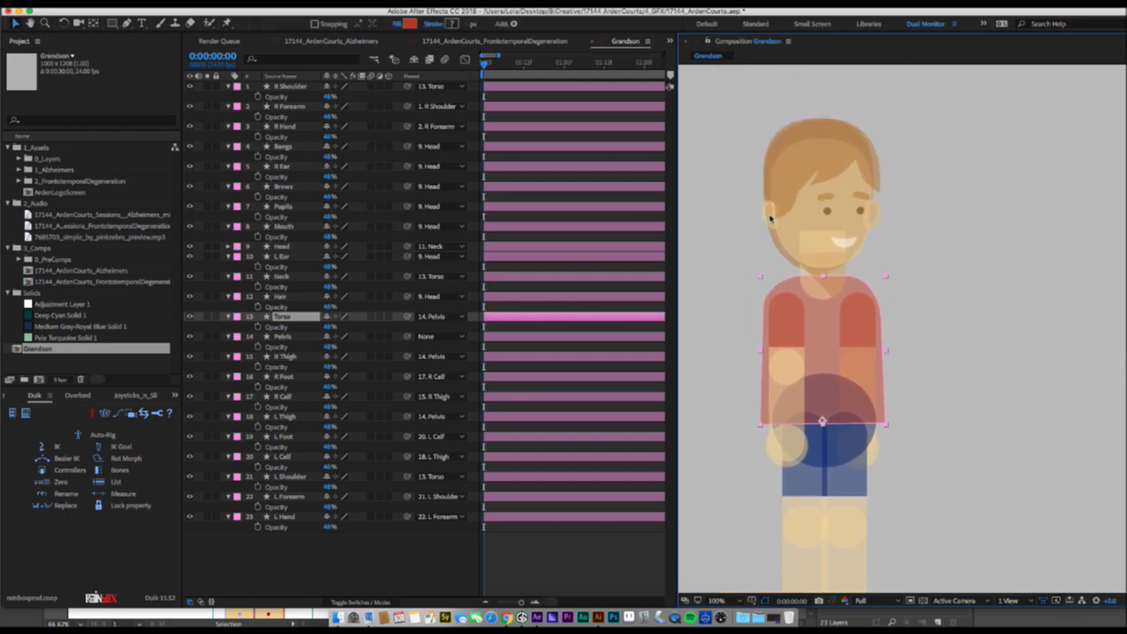
# Move the Bangs layer's anchor point up to just below the crown of the hair, slightly toward the back of the head.
pyautogui.click(850, 161)
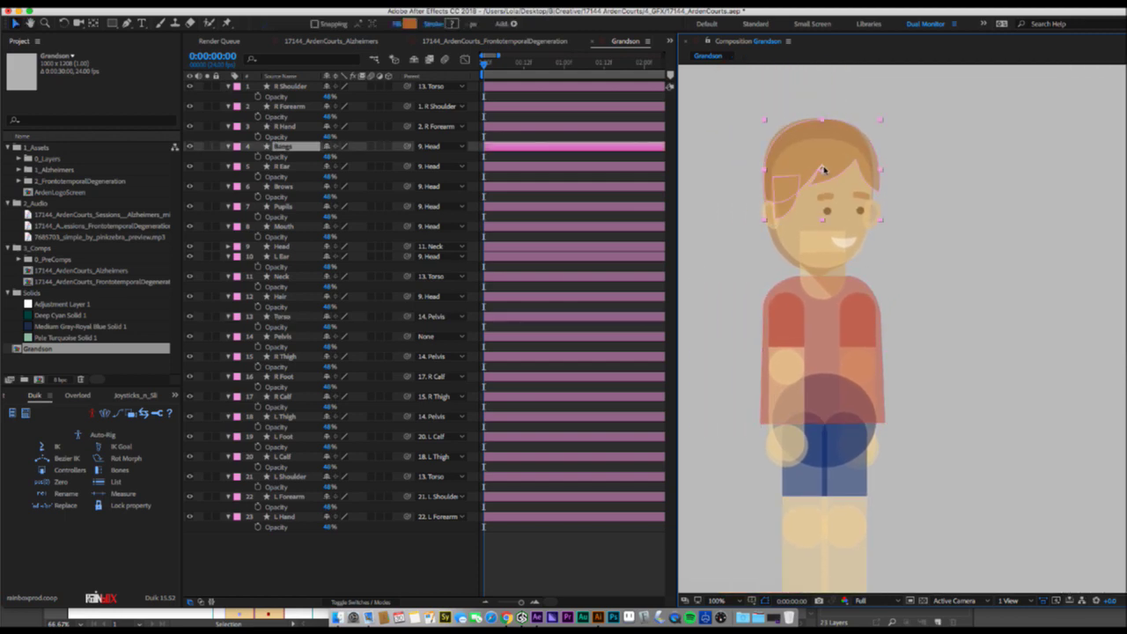
pyautogui.press('y')
pyautogui.moveTo(823, 170)
pyautogui.mouseDown()
pyautogui.moveTo(825, 126)
pyautogui.moveTo(838, 153)
pyautogui.moveTo(824, 156)
pyautogui.mouseUp()
pyautogui.press('w')
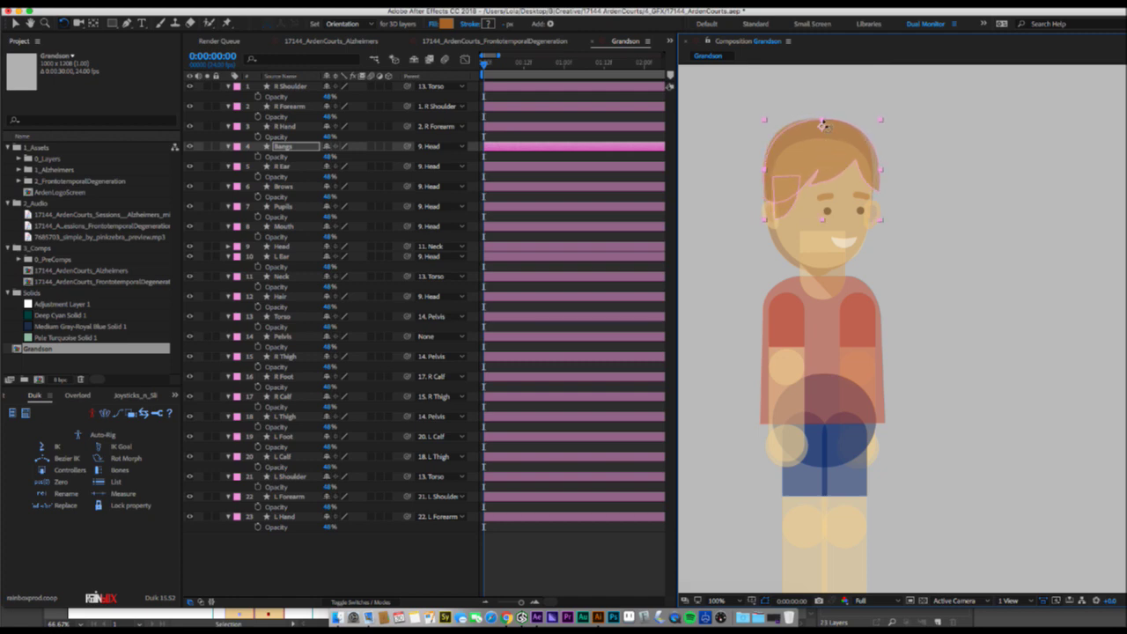
pyautogui.press('y')
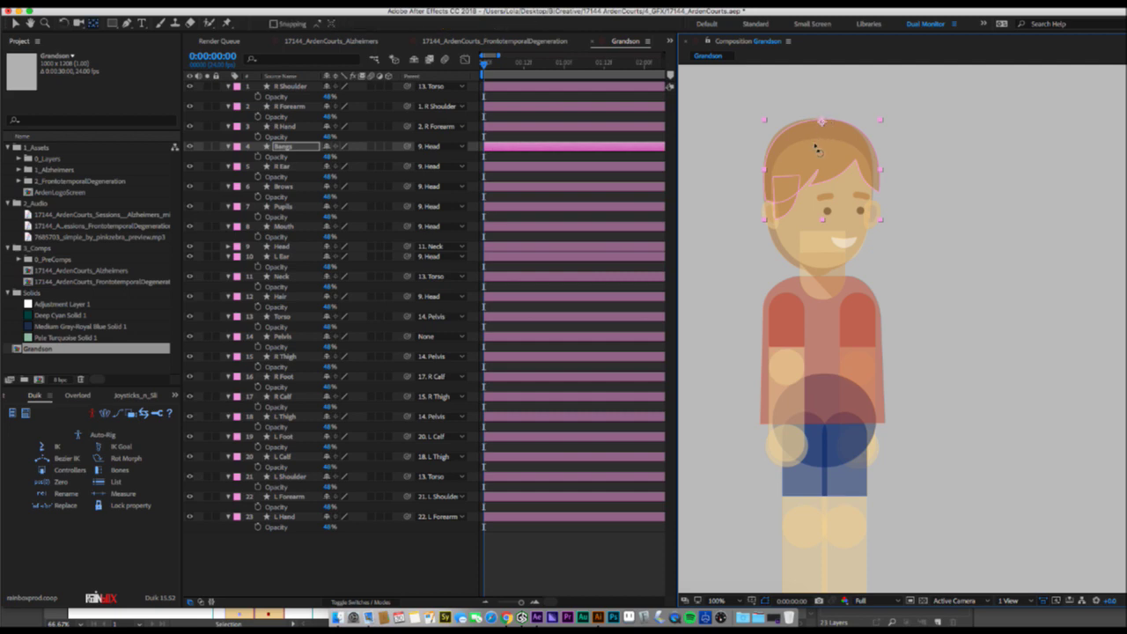
pyautogui.press('w')
pyautogui.moveTo(815, 148)
pyautogui.mouseDown()
pyautogui.moveTo(823, 133)
pyautogui.moveTo(798, 160)
pyautogui.moveTo(823, 132)
pyautogui.mouseUp()
pyautogui.press('y')
pyautogui.press('w')
pyautogui.press('y')
pyautogui.press('w')
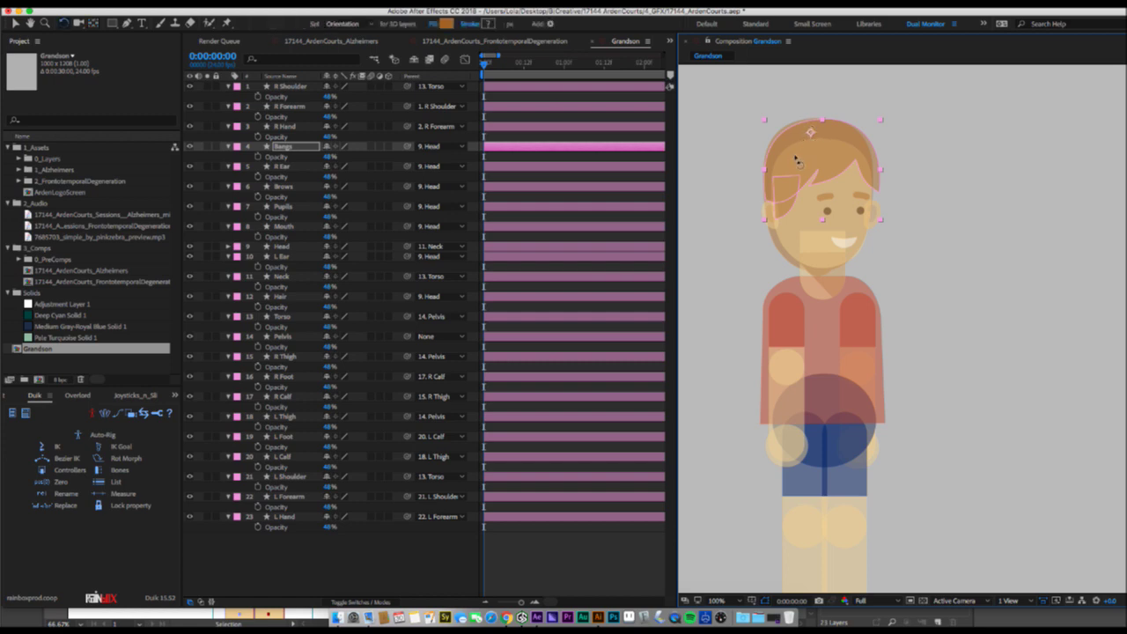
# Test the Bangs layer's pivot with a rotation that is undone, and save the project.
pyautogui.moveTo(800, 157); pyautogui.dragTo(794, 164)
pyautogui.press('super+z')
pyautogui.moveTo(872, 167); pyautogui.dragTo(873, 172)
pyautogui.press('super+s')
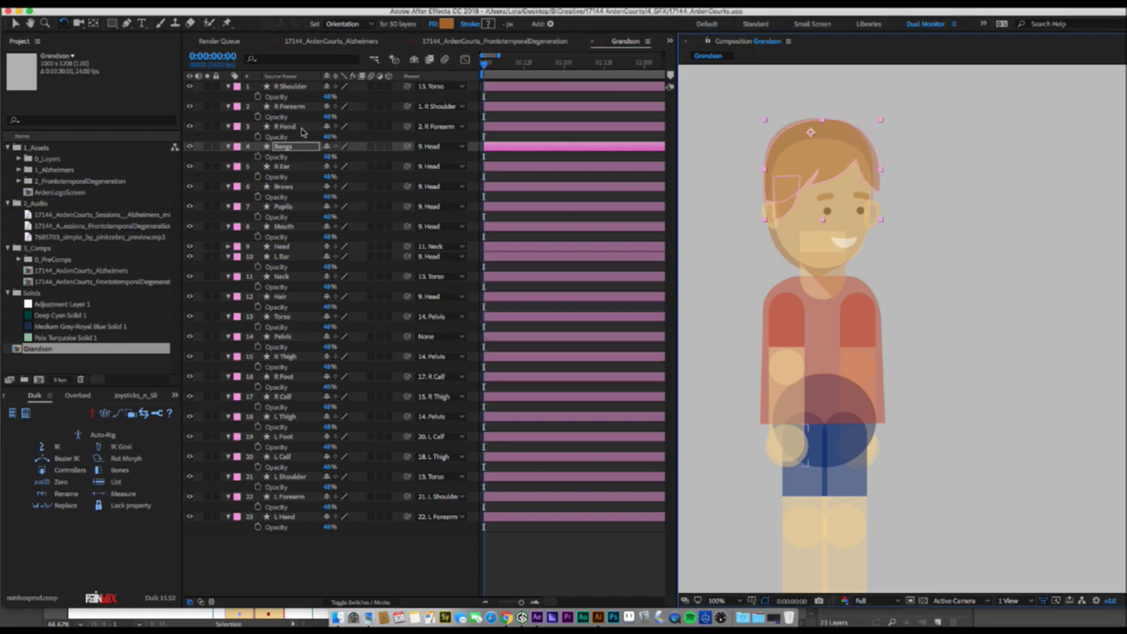
# Set the opacity of all layers to 100%, collapse their opacity properties, and save the project.
pyautogui.press('super+a')
pyautogui.moveTo(329, 136); pyautogui.dragTo(480, 130)
pyautogui.click(532, 136)
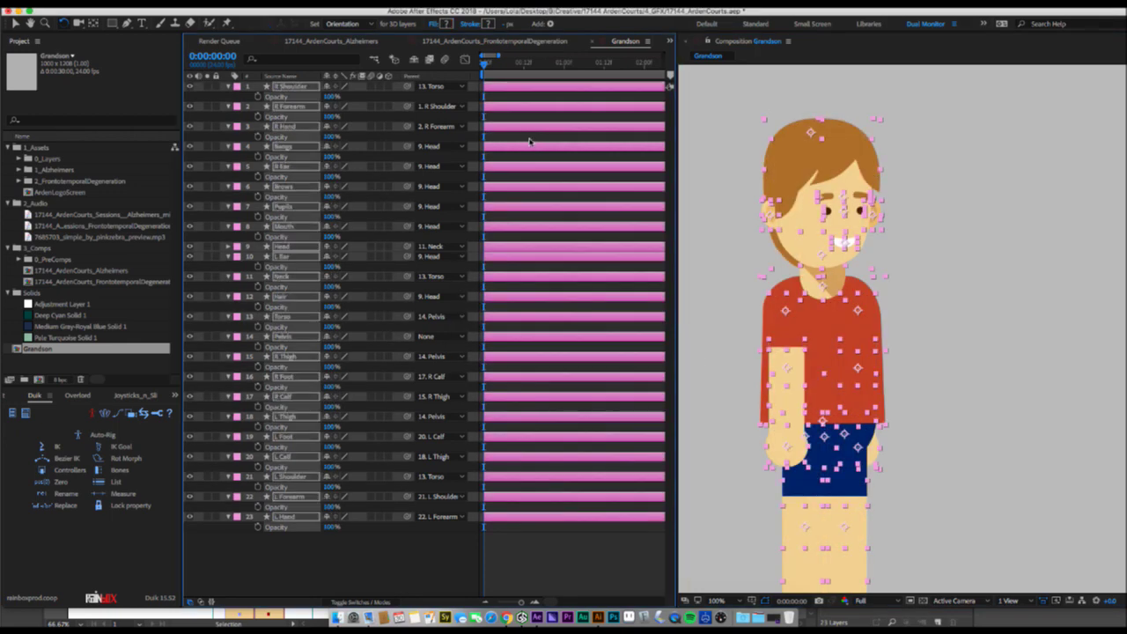
pyautogui.press('t')
pyautogui.click(382, 376)
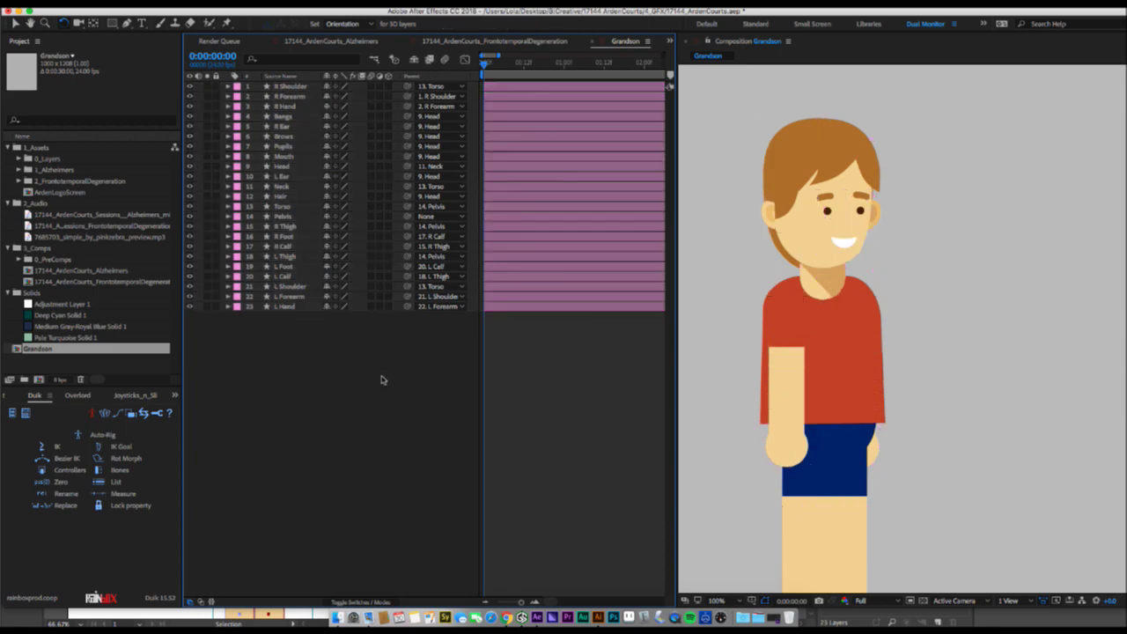
pyautogui.press('super+s')
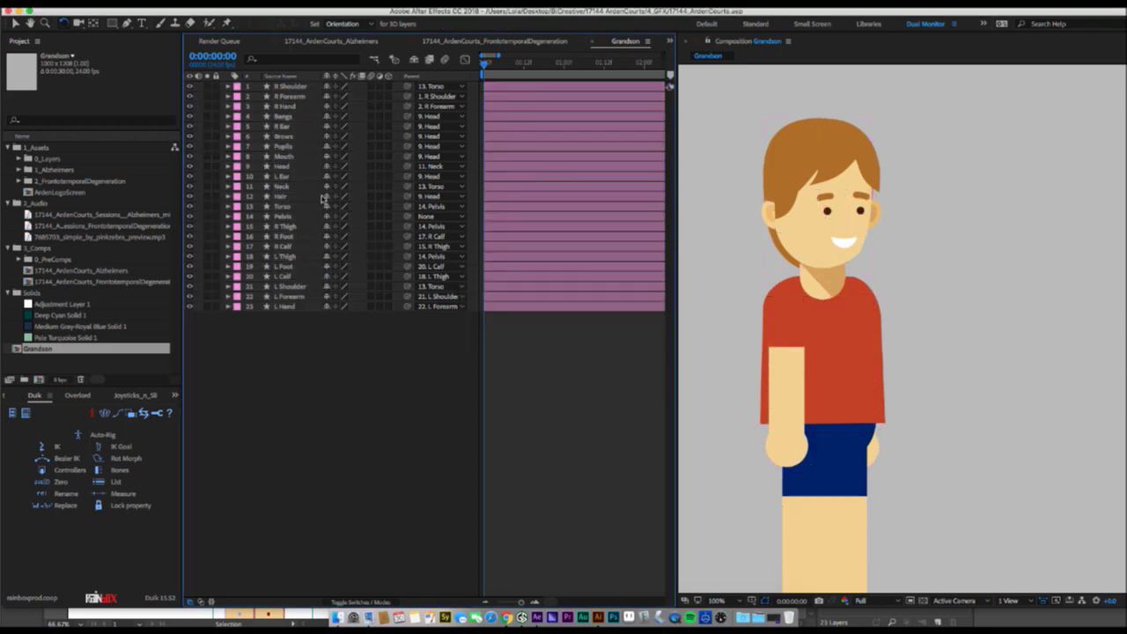
# Start Duik's plantigrade full-character autorig on all layers from R Shoulder to L Hand, accepting the suggested left and right leg layers.
pyautogui.click(288, 88)
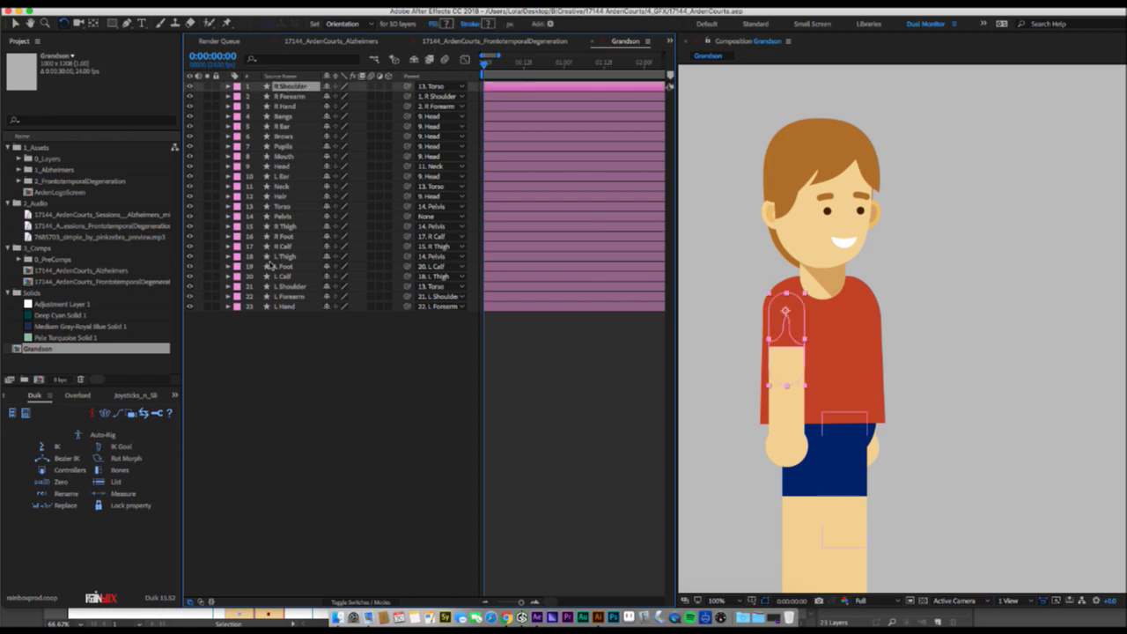
pyautogui.keyDown('shift'); pyautogui.click(285, 307); pyautogui.keyUp('shift')
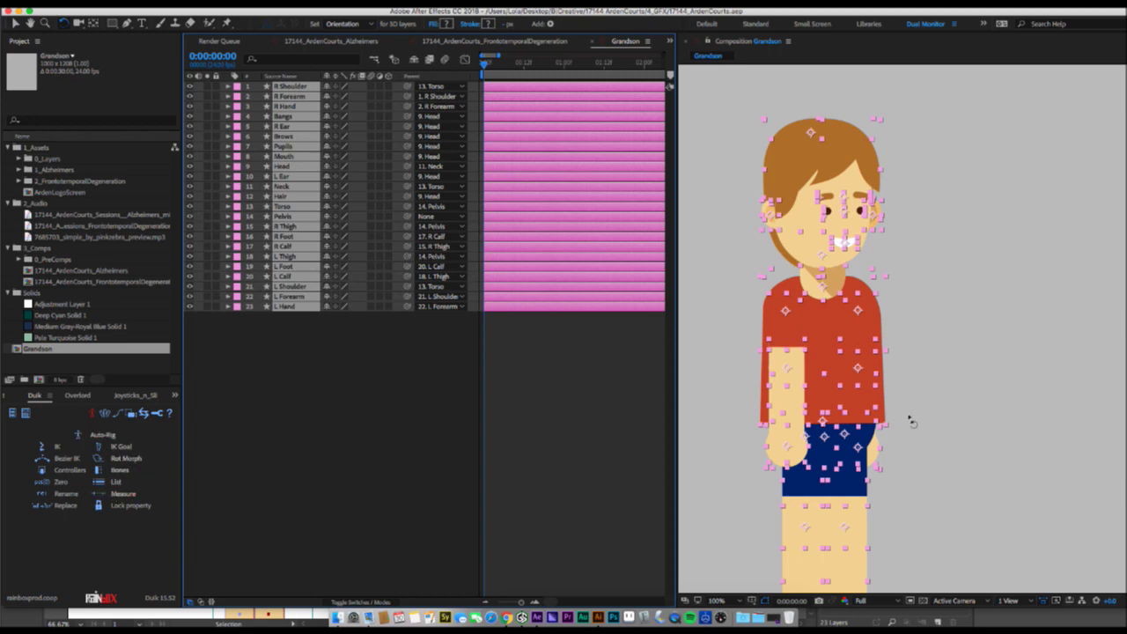
pyautogui.press(',')
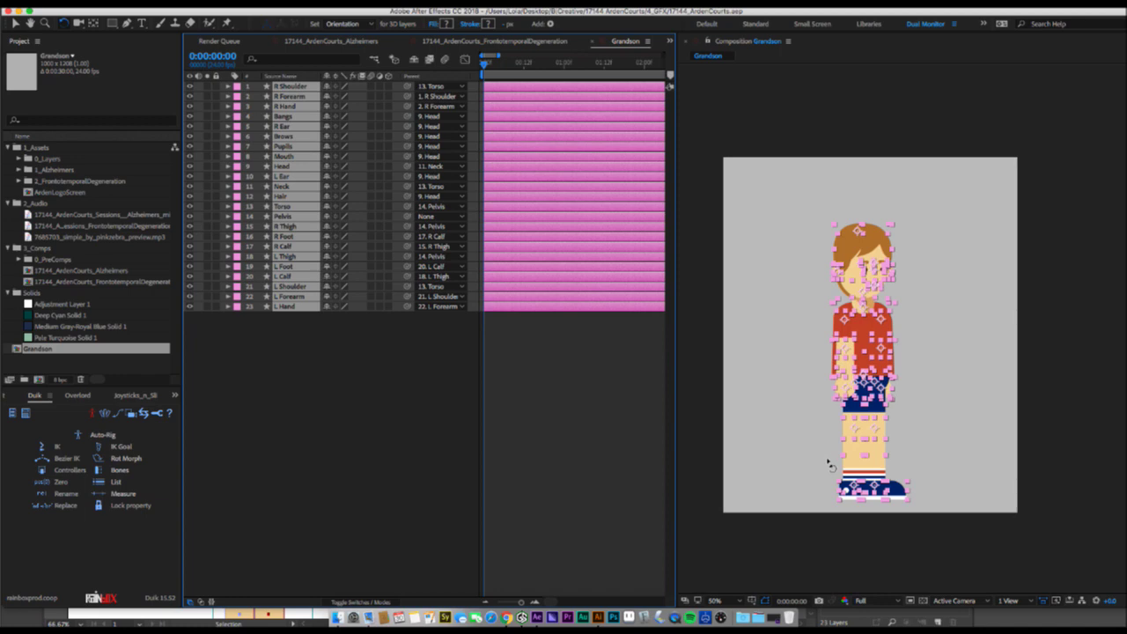
pyautogui.click(98, 437)
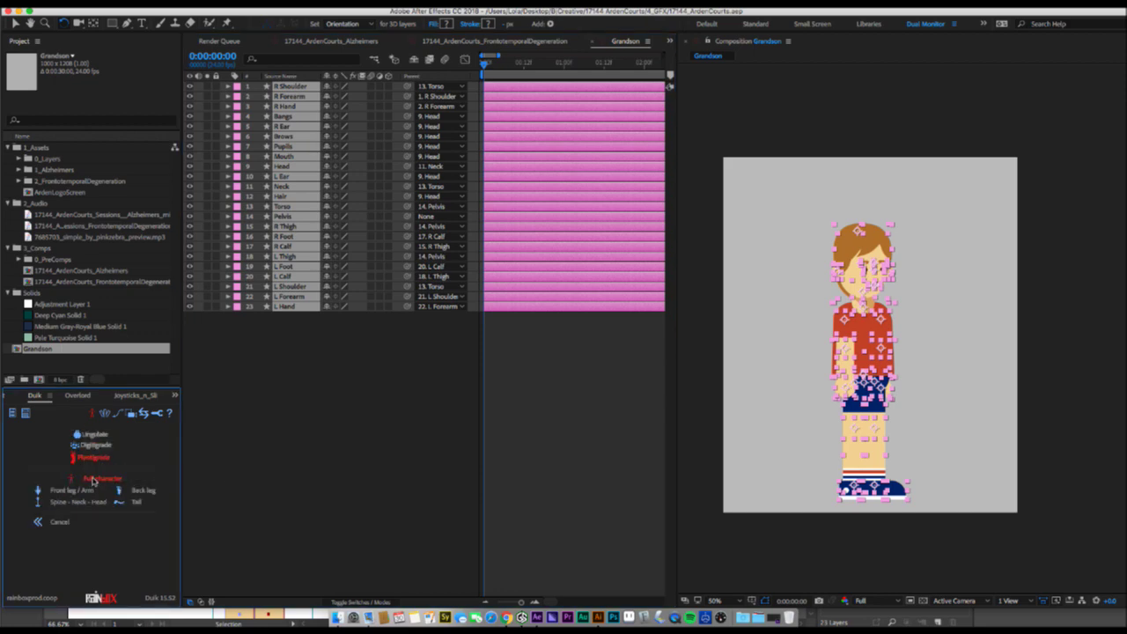
pyautogui.click(93, 480)
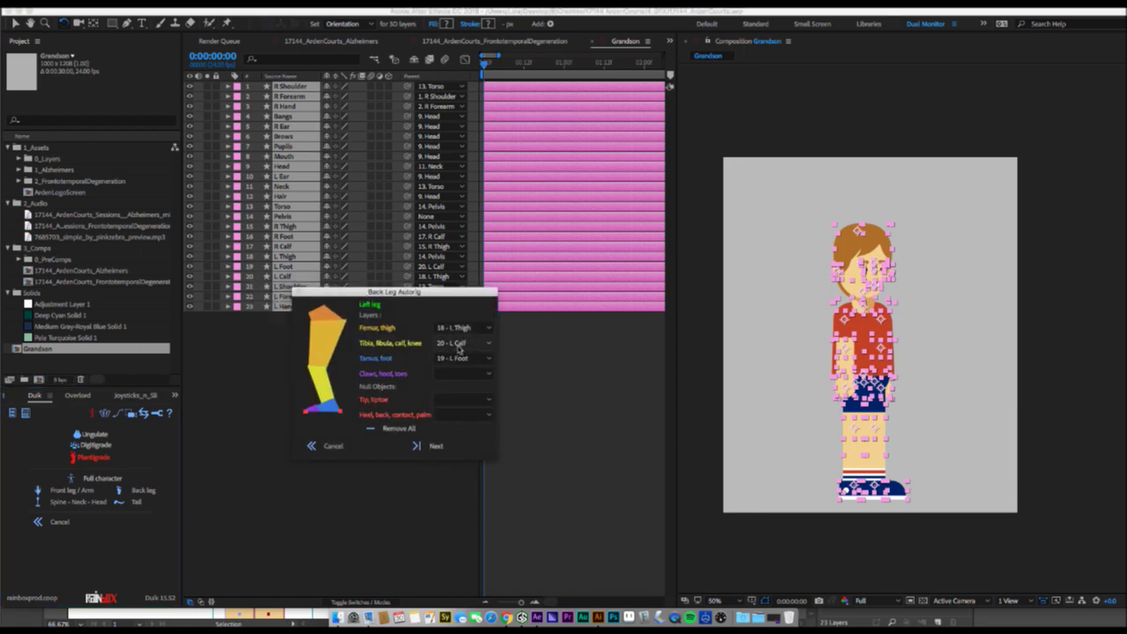
pyautogui.click(434, 449)
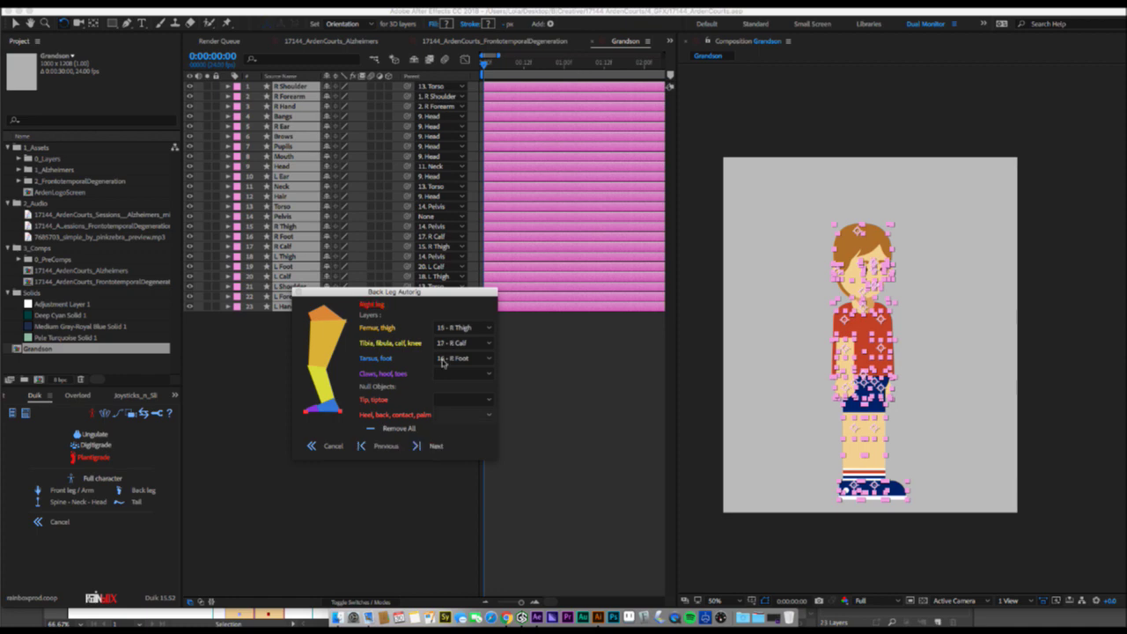
pyautogui.click(436, 447)
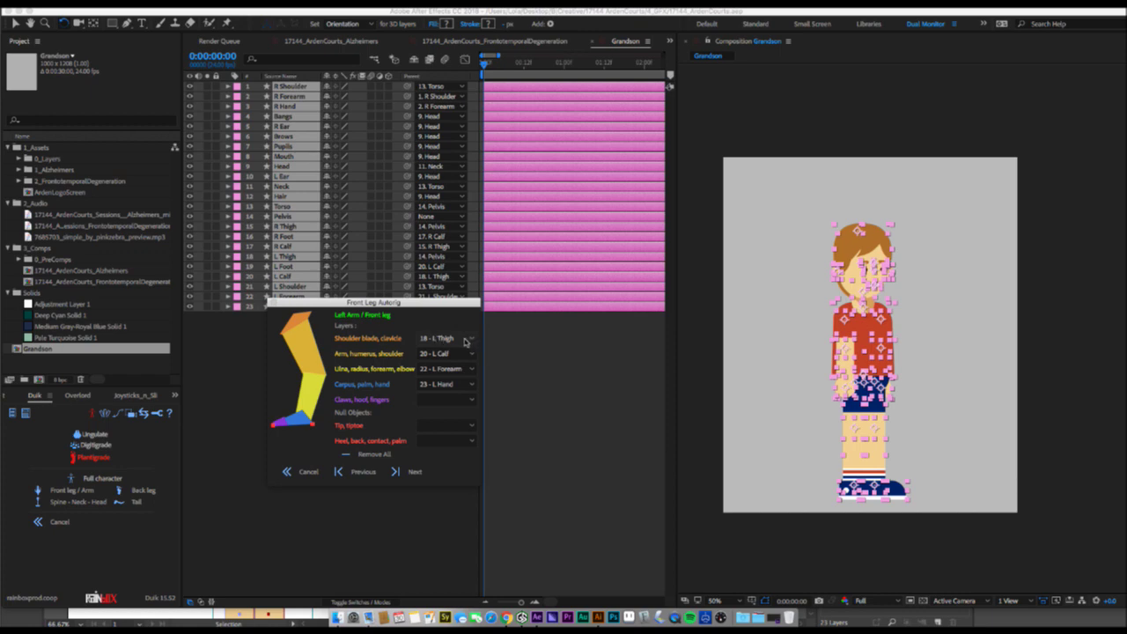
# For the left arm autorig, set the shoulder blade to None and the arm to L Shoulder, and continue.
pyautogui.click(466, 342)
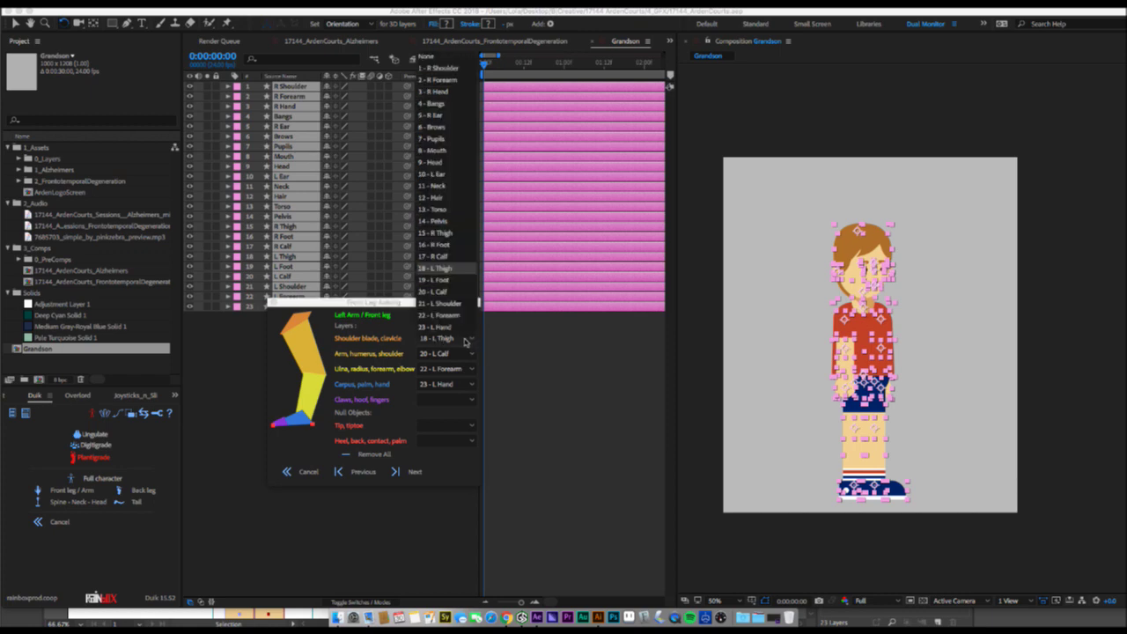
pyautogui.click(438, 61)
pyautogui.click(446, 354)
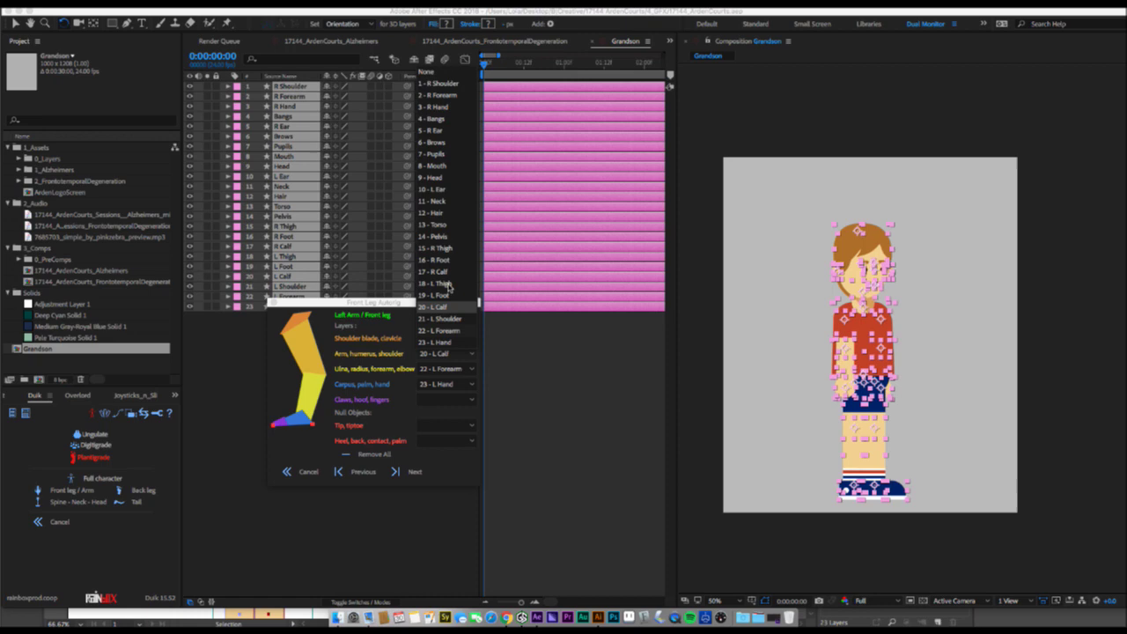
pyautogui.click(438, 85)
pyautogui.click(447, 368)
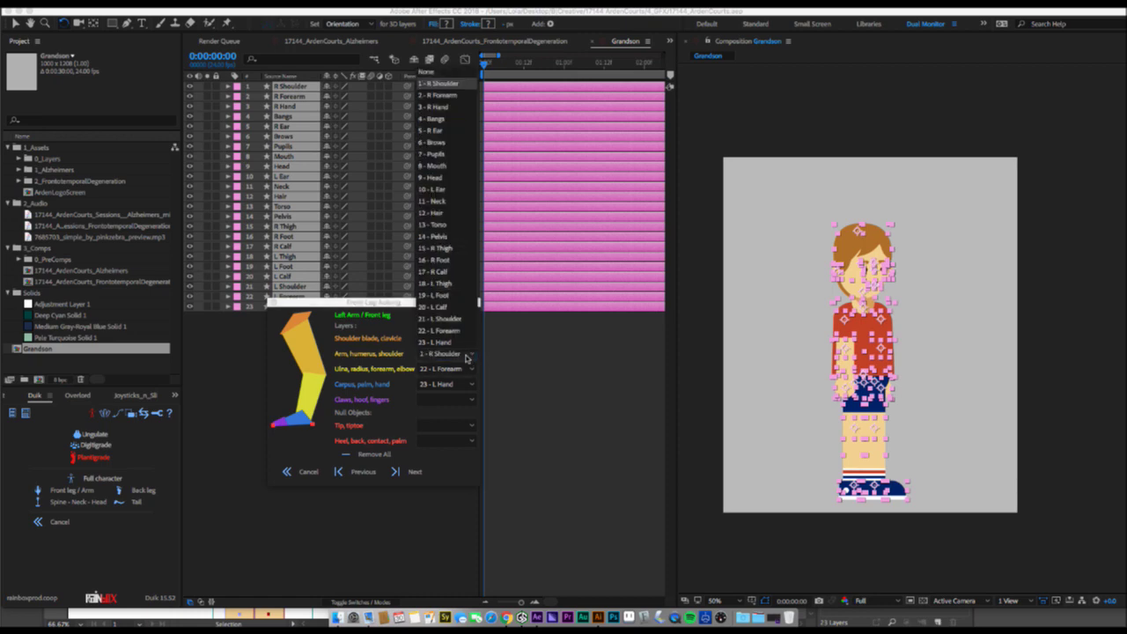
pyautogui.click(450, 319)
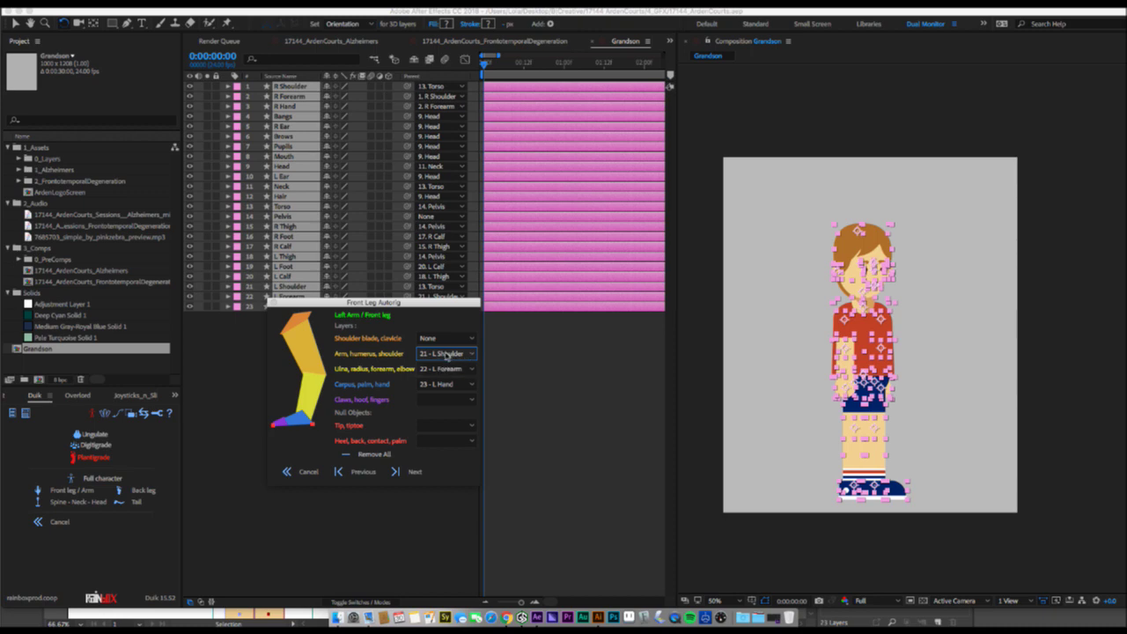
pyautogui.click(414, 471)
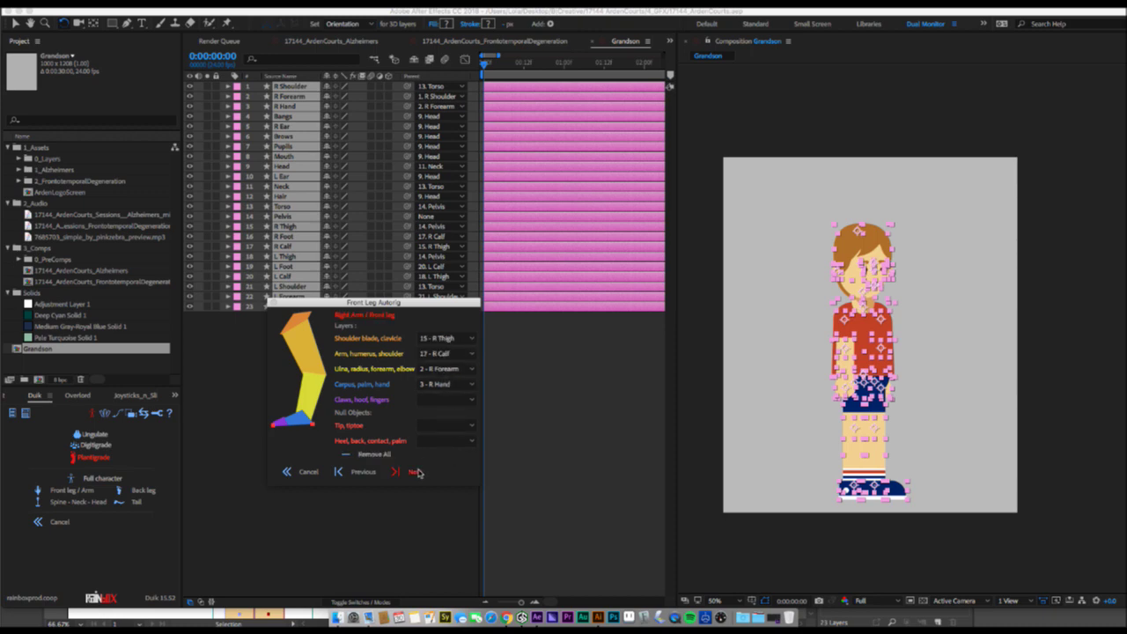
# For the right arm autorig, set the shoulder blade to None and the arm to R Shoulder, and continue.
pyautogui.click(449, 339)
pyautogui.click(439, 58)
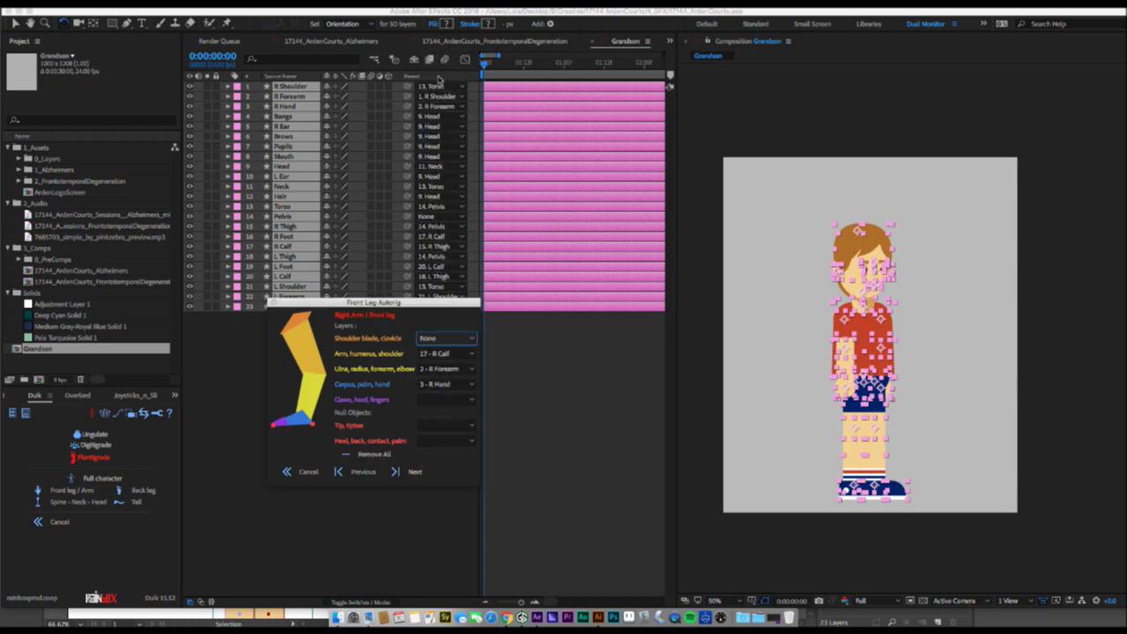
pyautogui.click(451, 354)
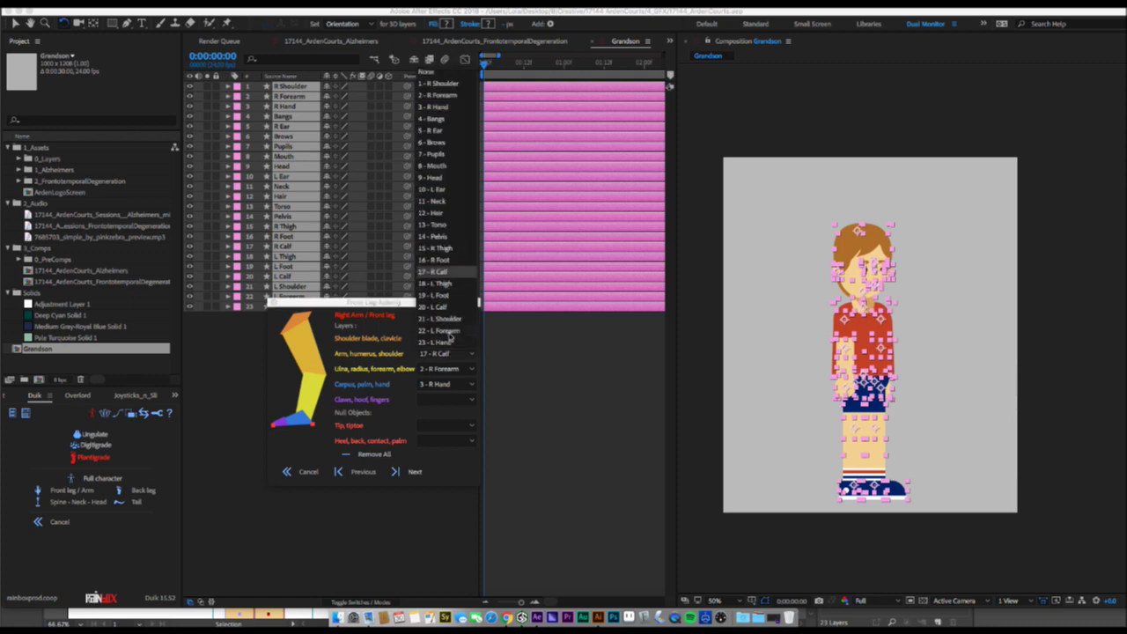
pyautogui.click(445, 84)
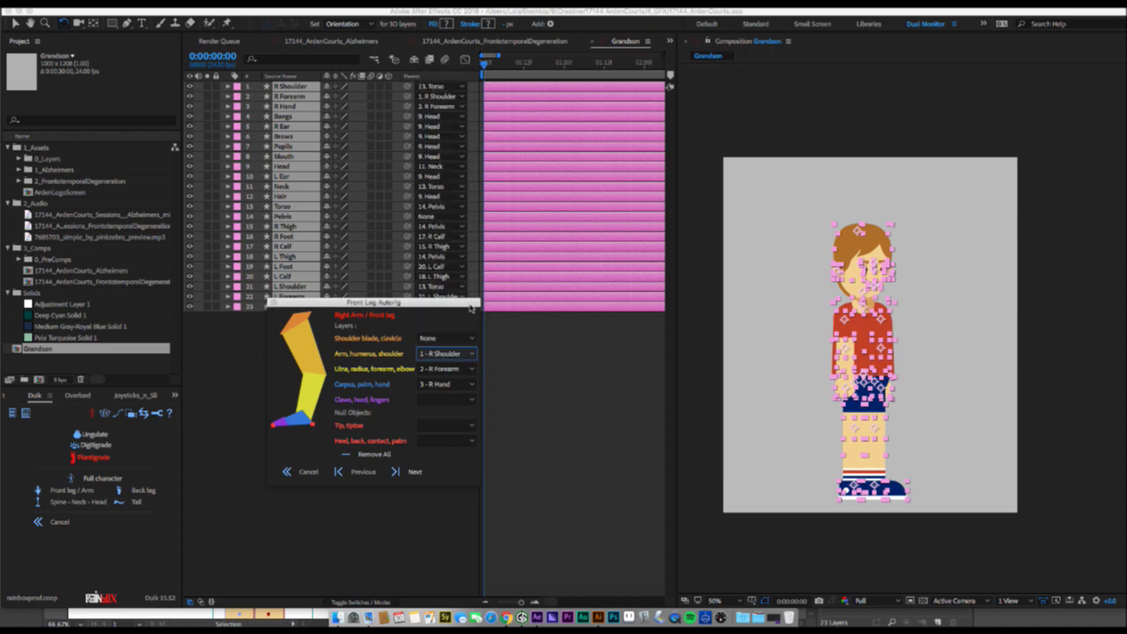
pyautogui.click(414, 471)
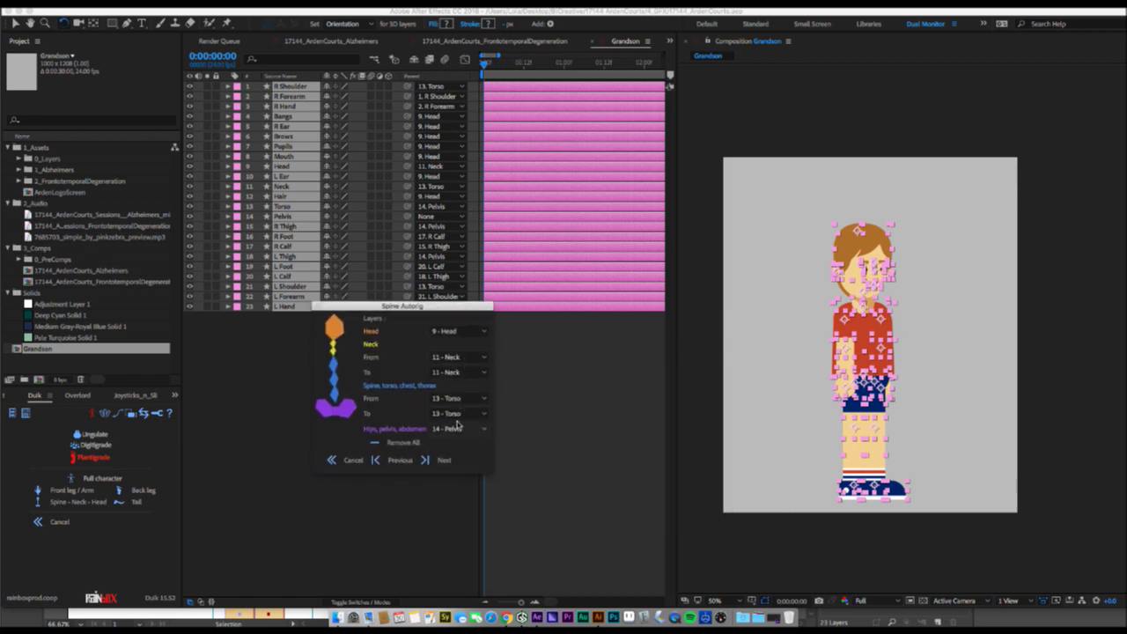
# Accept the suggested spine layers, set the tail's hips layer to None, and generate the rig.
pyautogui.click(443, 460)
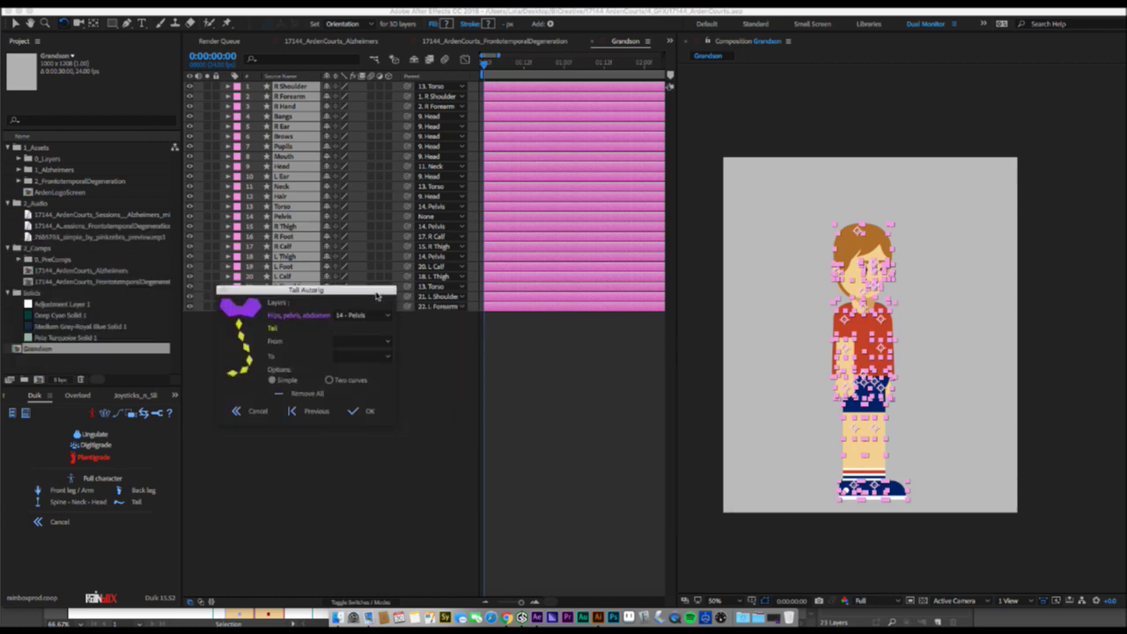
pyautogui.click(366, 321)
pyautogui.click(344, 39)
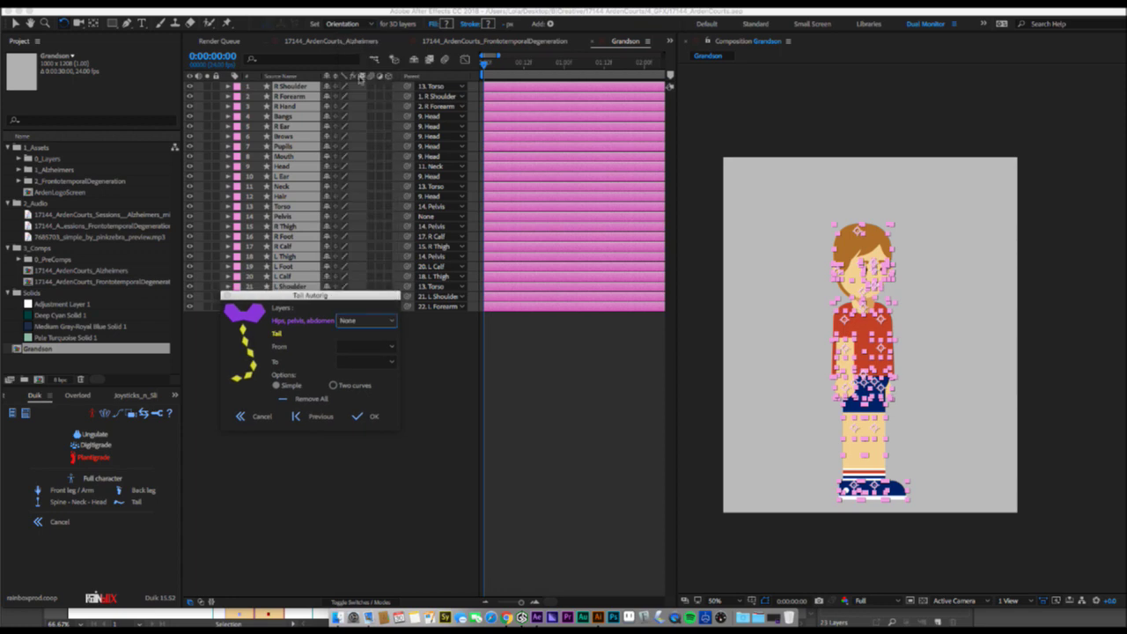
pyautogui.click(370, 417)
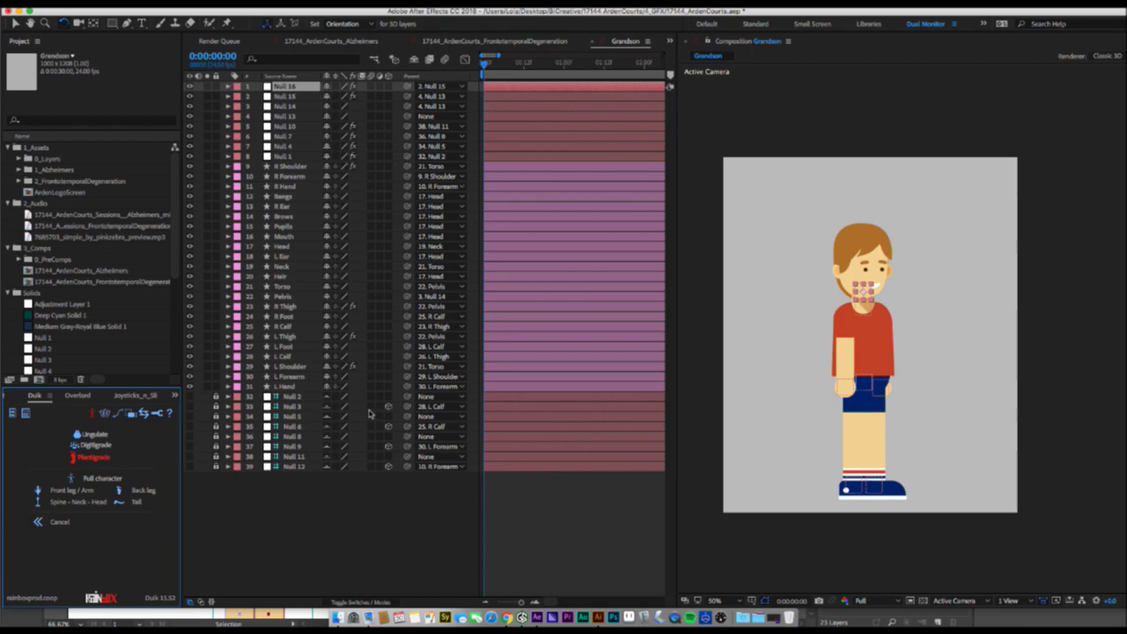
# Display layer names instead of source names, hide the shy layers, and deselect everything.
pyautogui.click(291, 76)
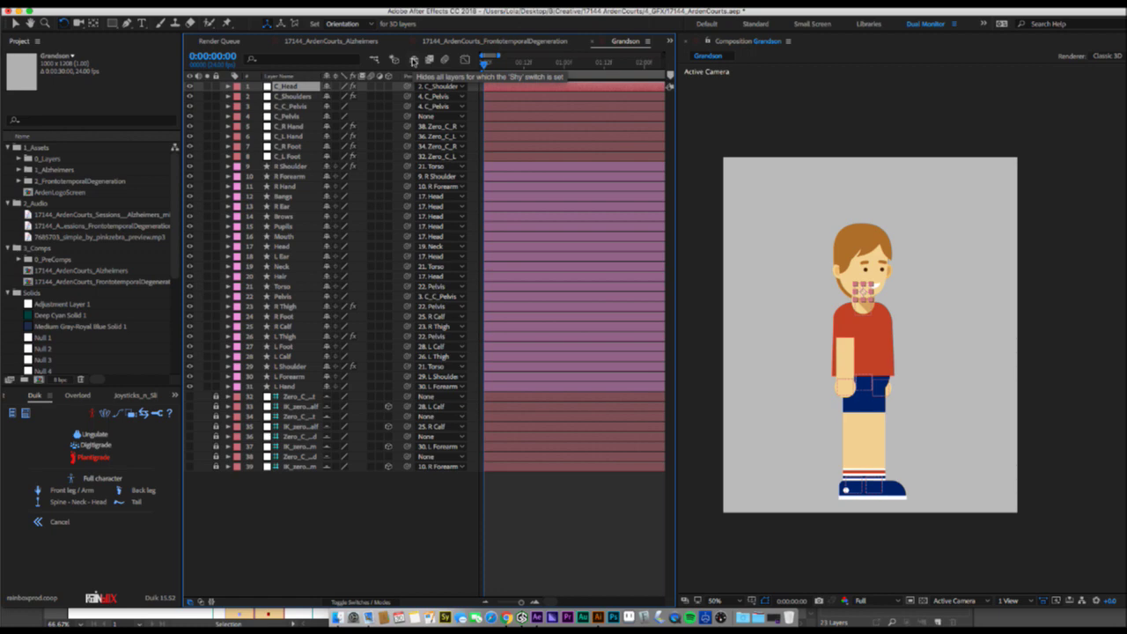
pyautogui.click(415, 60)
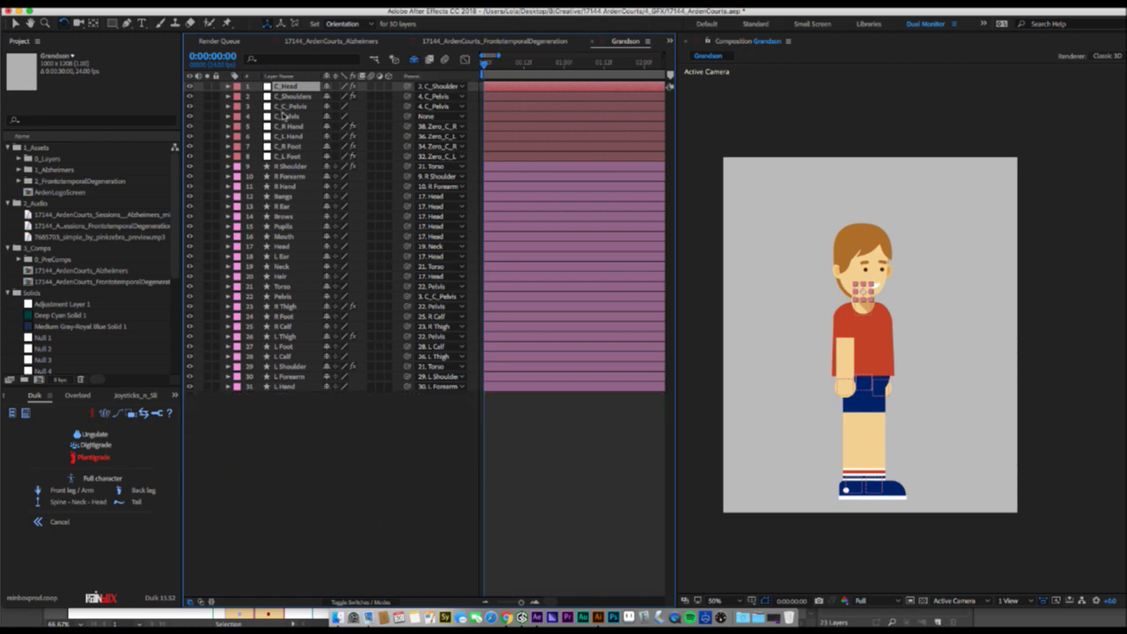
pyautogui.click(346, 436)
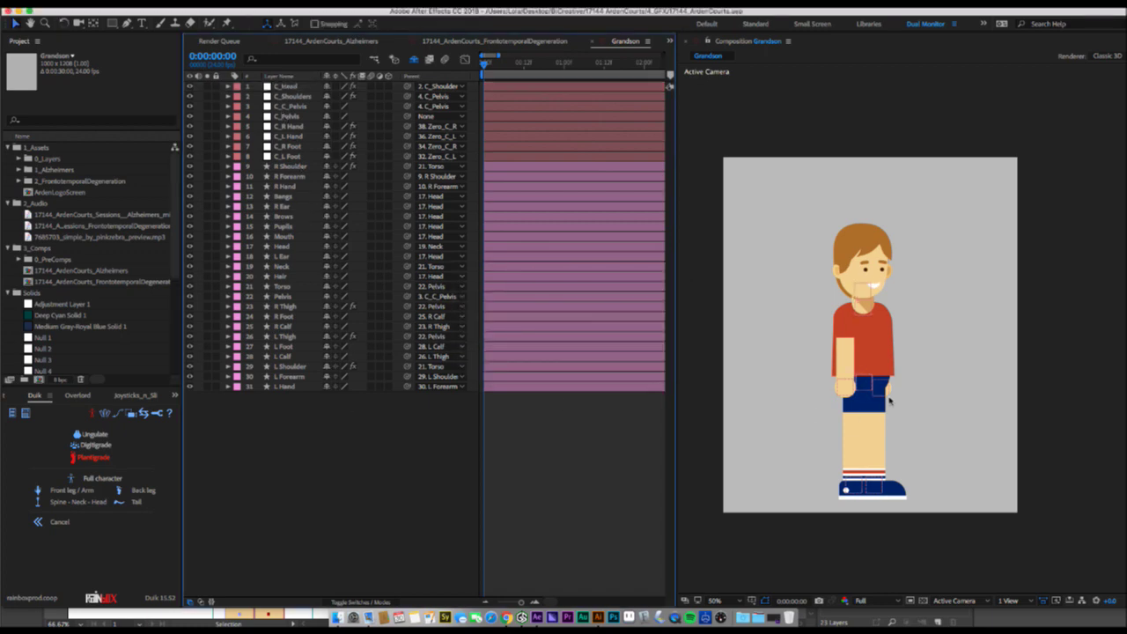
# Test the rig by moving the C_R Hand controller, and undo the move.
pyautogui.moveTo(868, 388); pyautogui.dragTo(844, 363)
pyautogui.press('super+z')
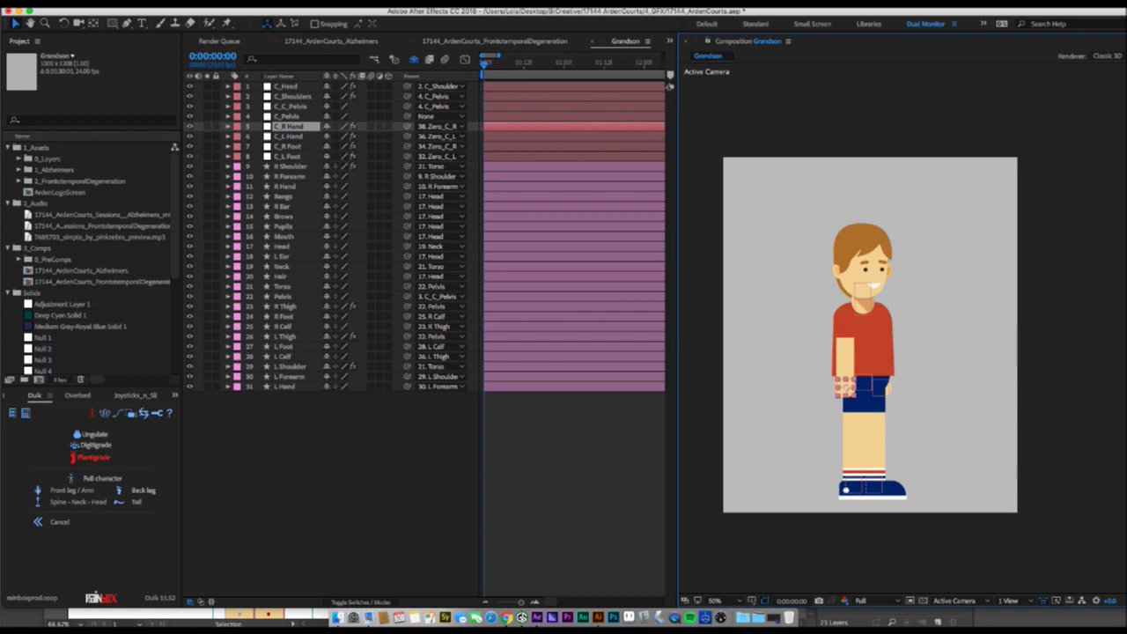
pyautogui.press('super+m')
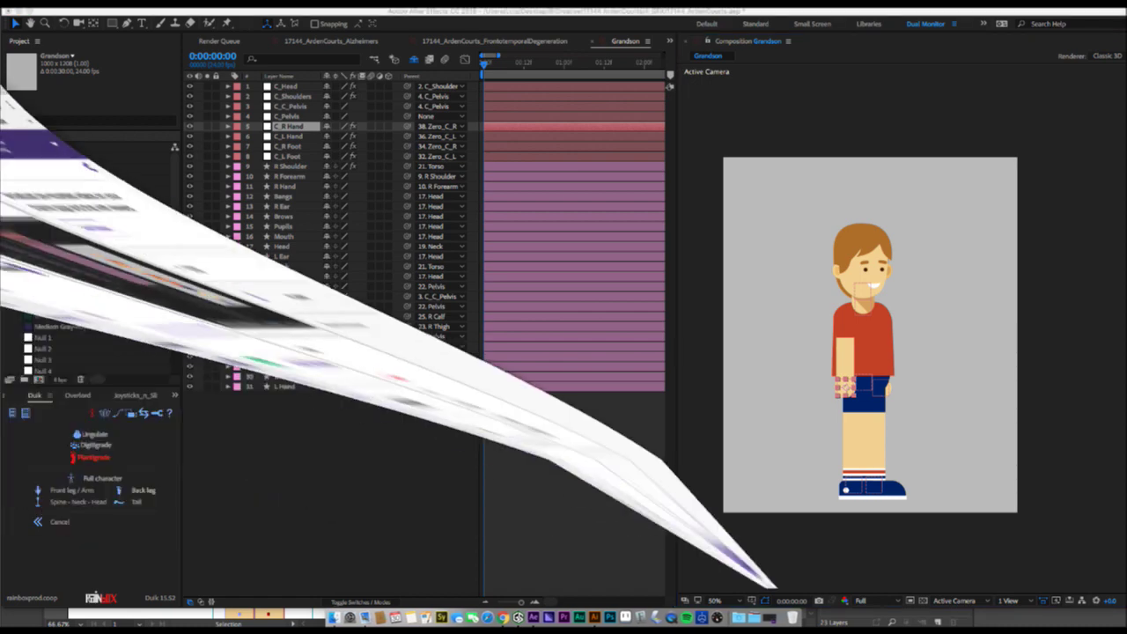
# Show the effect controls of the C_R Hand layer and enlarge their area so all its effects fit.
pyautogui.click(771, 620)
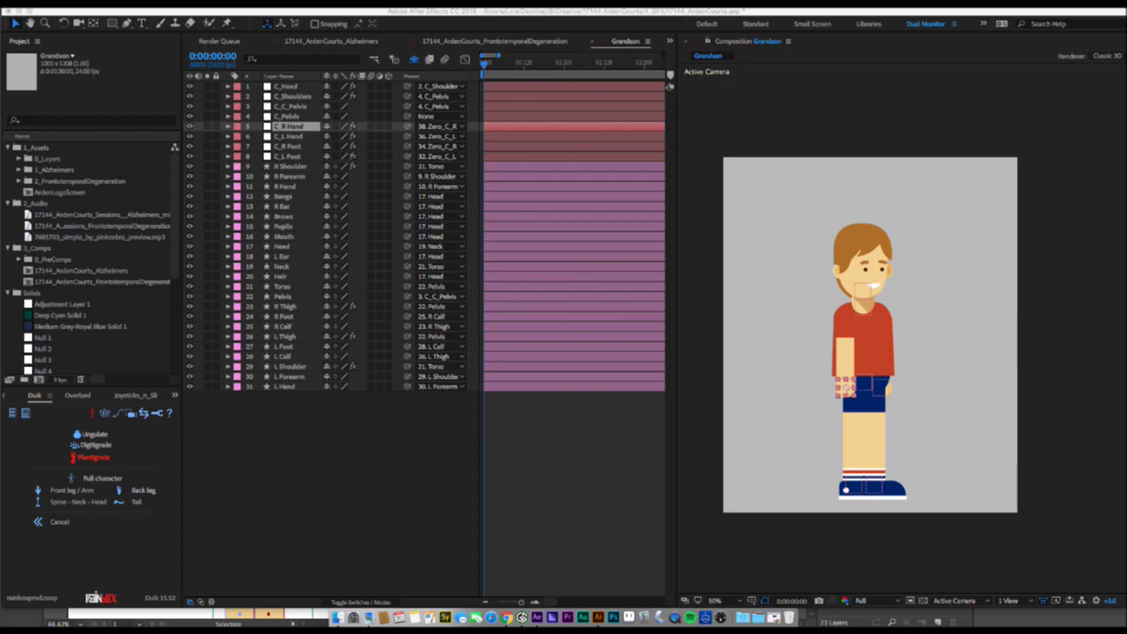
pyautogui.moveTo(1, 210); pyautogui.dragTo(126, 216)
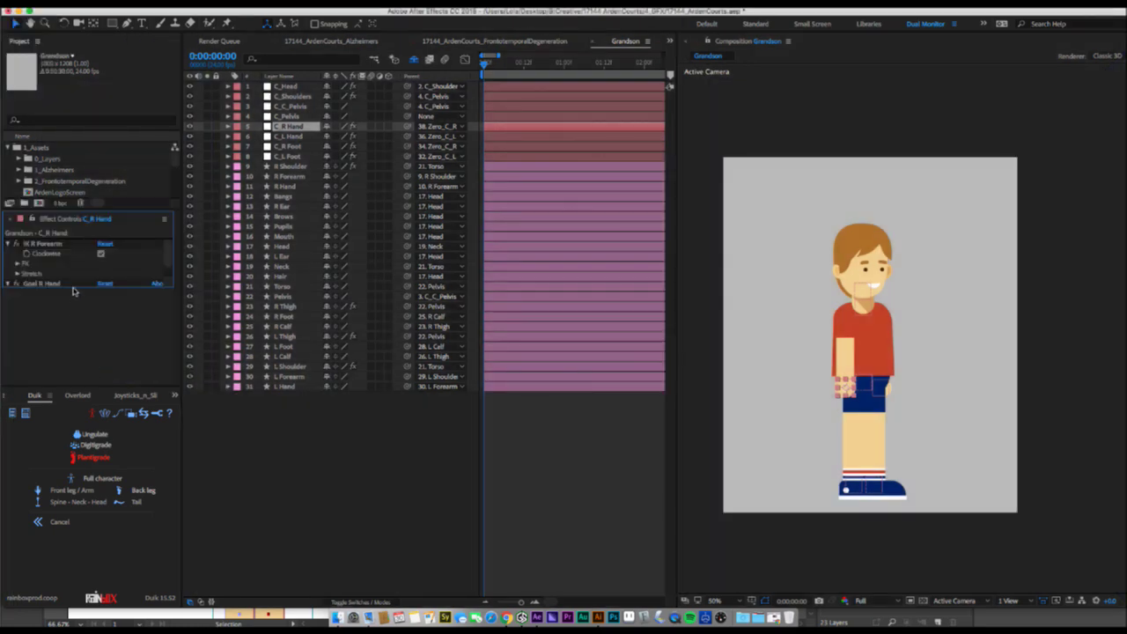
pyautogui.click(75, 284)
pyautogui.moveTo(78, 288); pyautogui.dragTo(79, 385)
pyautogui.click(296, 128)
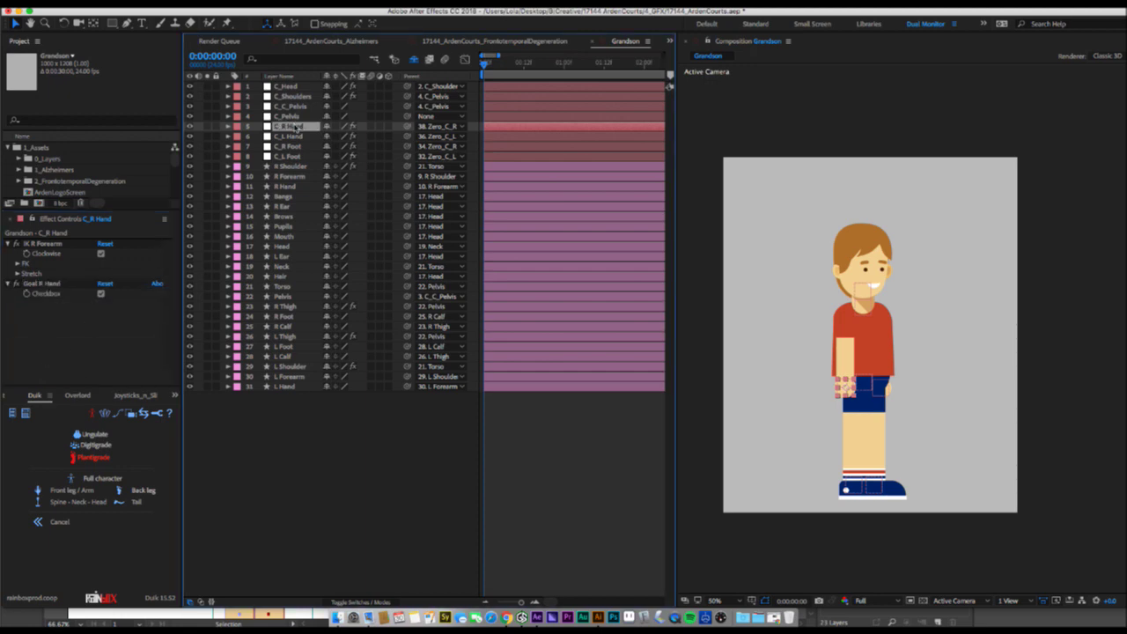
# Turn off Clockwise in C_R Hand's IK R Forearm effect, testing the arm bend by moving the hand controller and undoing the test moves.
pyautogui.moveTo(850, 390); pyautogui.dragTo(848, 369)
pyautogui.press('super+z')
pyautogui.click(100, 254)
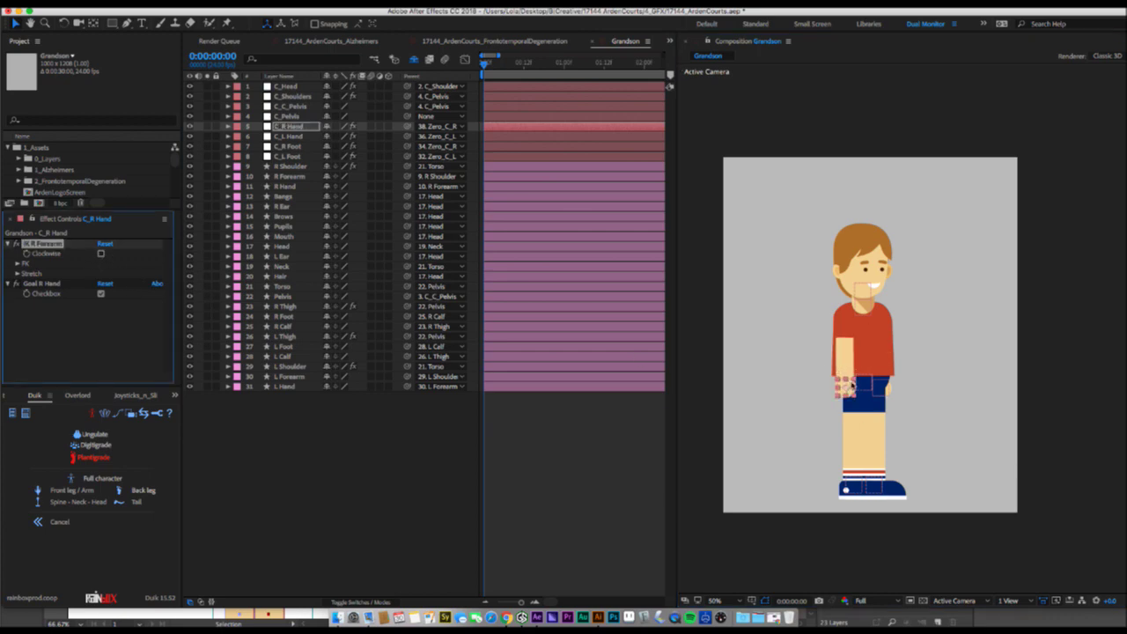
pyautogui.moveTo(851, 388); pyautogui.dragTo(910, 276)
pyautogui.press('super+z')
pyautogui.press('super+z')
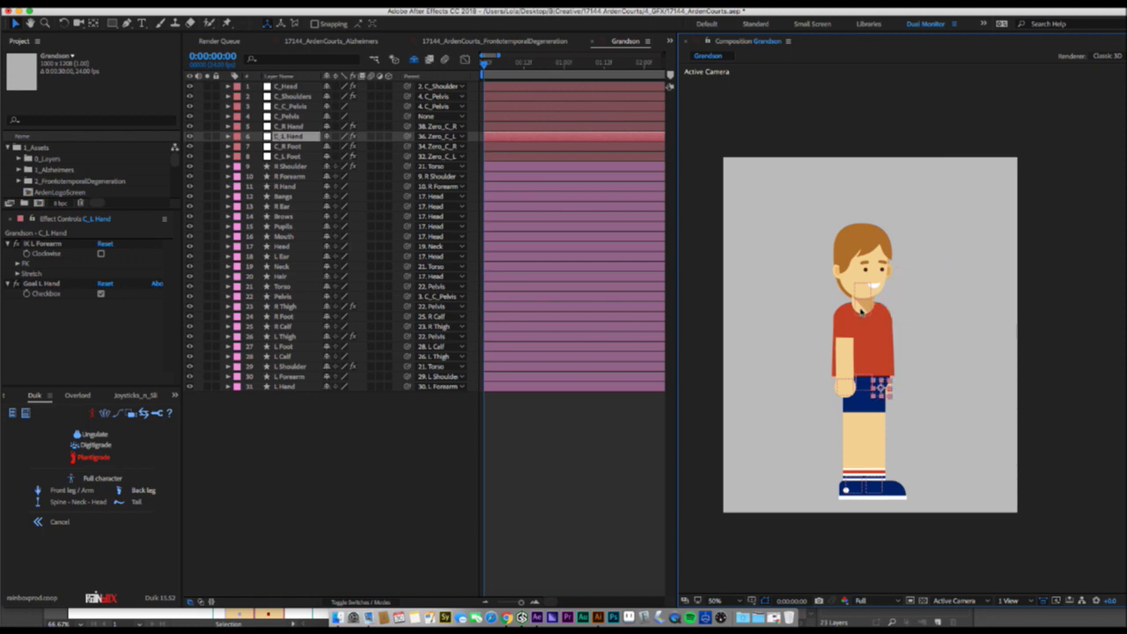
# Test the upper-body controllers by moving the shoulders and rotating the head, undoing each change.
pyautogui.moveTo(867, 311); pyautogui.dragTo(884, 289)
pyautogui.press('super+z')
pyautogui.press('w')
pyautogui.press('super+z')
pyautogui.click(872, 284)
pyautogui.press('super+z')
pyautogui.press('v')
# Test the C_C_Pelvis controller by moving it down and rotating it, restore its pose, and save the project.
pyautogui.moveTo(869, 385); pyautogui.dragTo(866, 414)
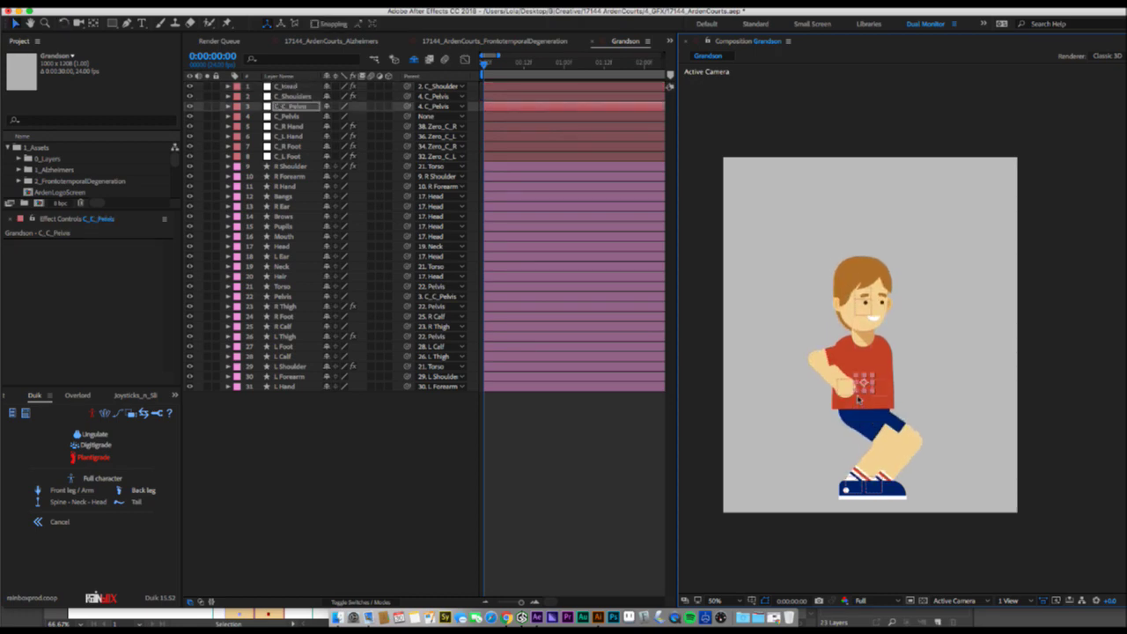
pyautogui.press('super+z')
pyautogui.press('r')
pyautogui.moveTo(338, 118); pyautogui.dragTo(335, 117)
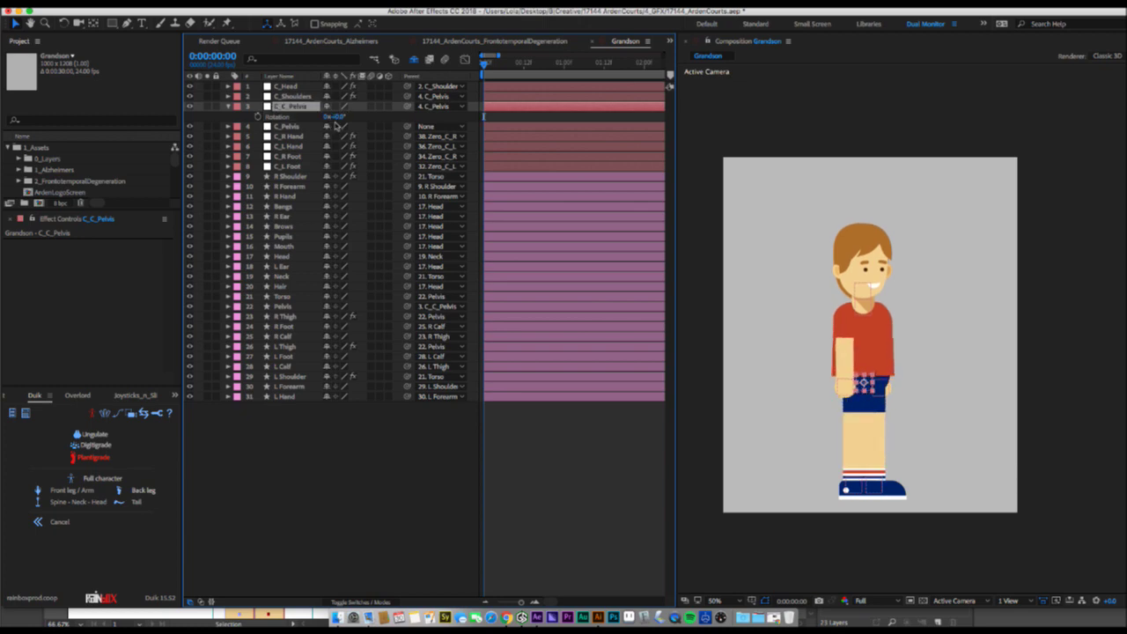
pyautogui.press('super+s')
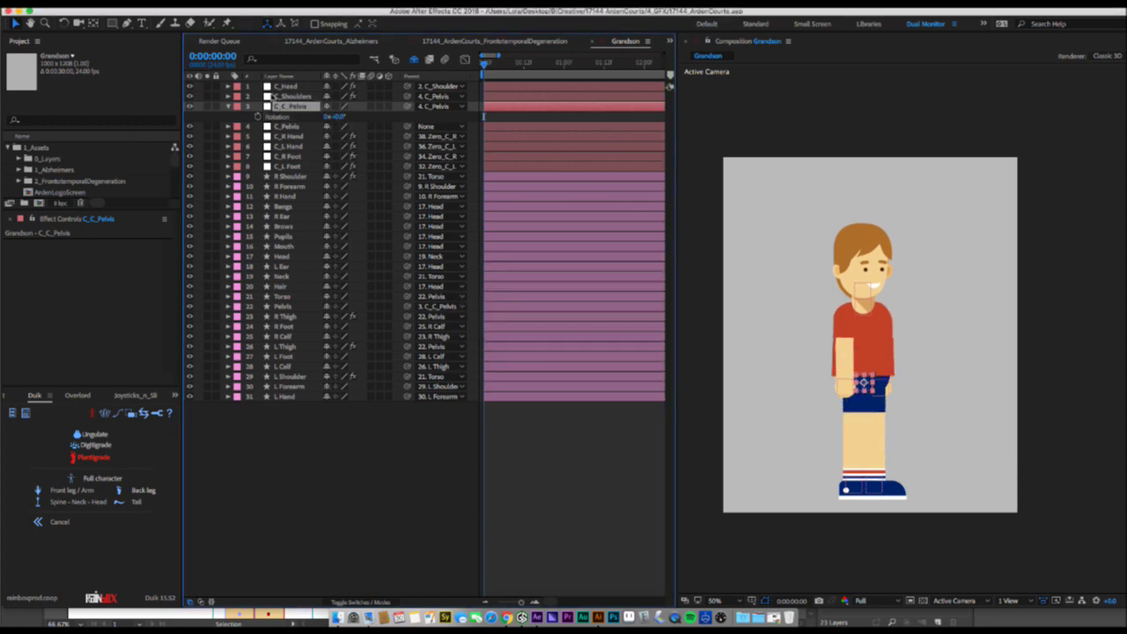
pyautogui.click(229, 106)
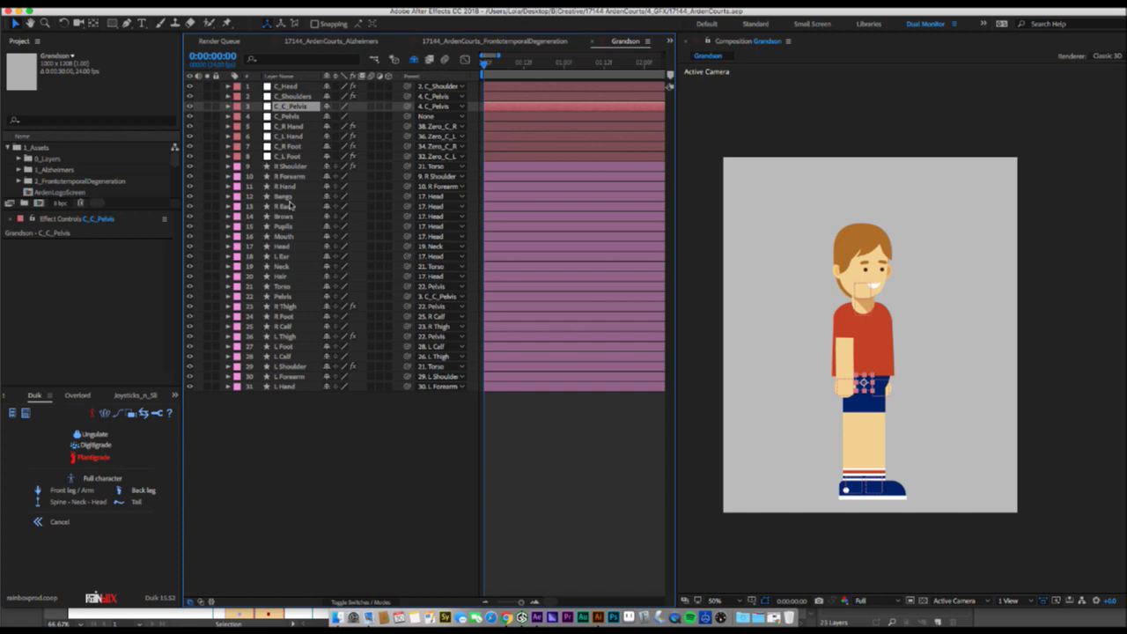
# Set the label colour of all controller layers from C_Head to C_L Foot to Fuchsia.
pyautogui.click(280, 87)
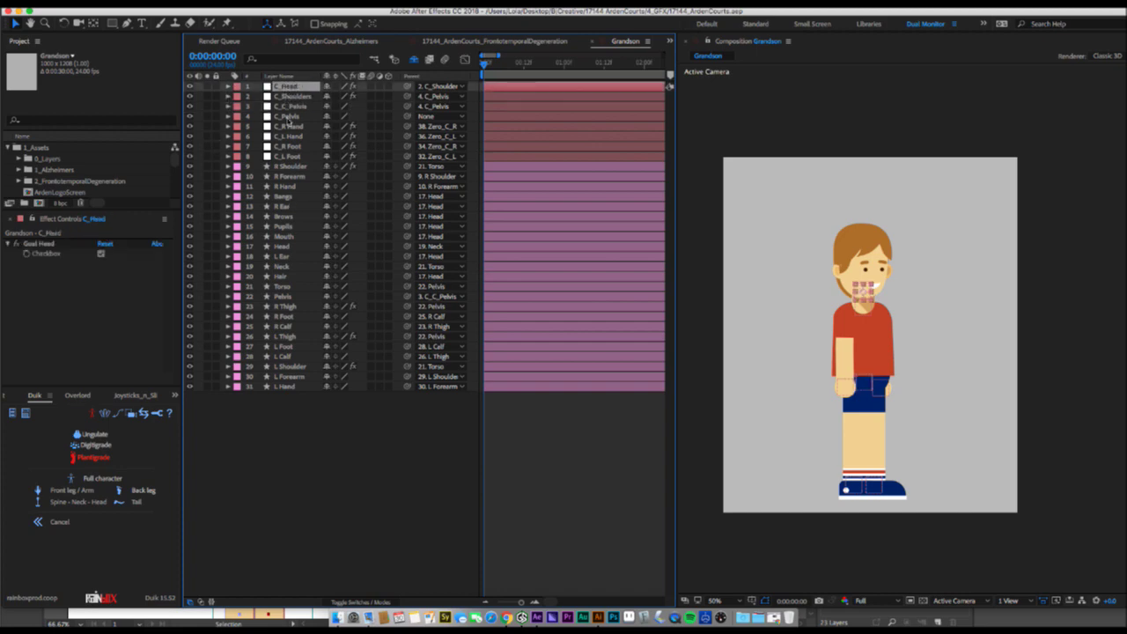
pyautogui.keyDown('shift'); pyautogui.click(295, 157); pyautogui.keyUp('shift')
pyautogui.click(236, 161)
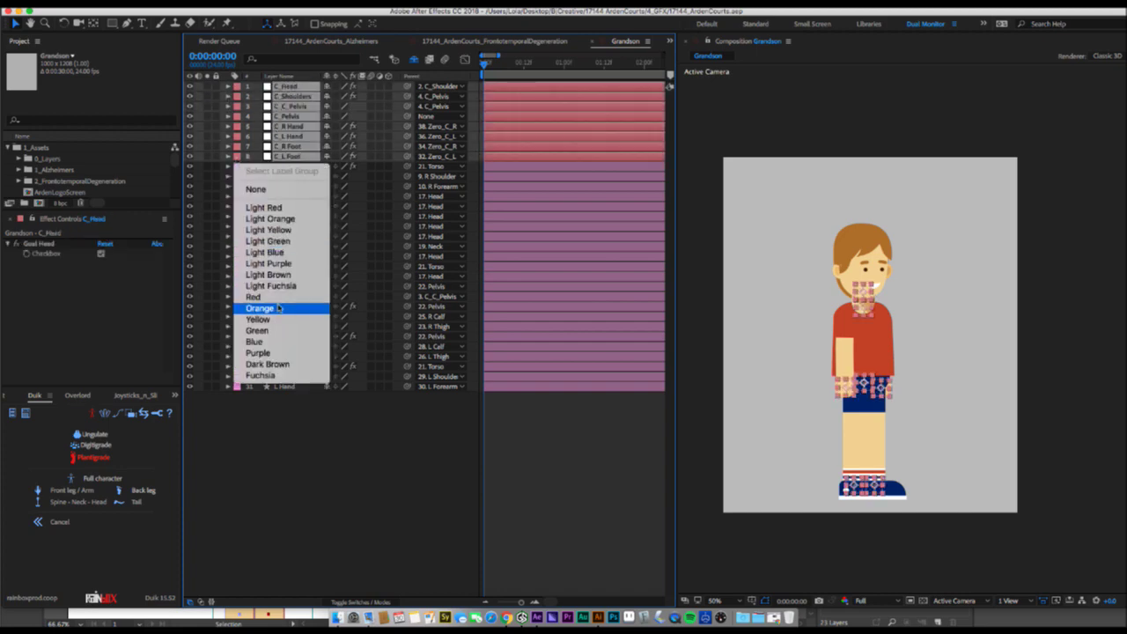
pyautogui.click(264, 371)
pyautogui.click(362, 451)
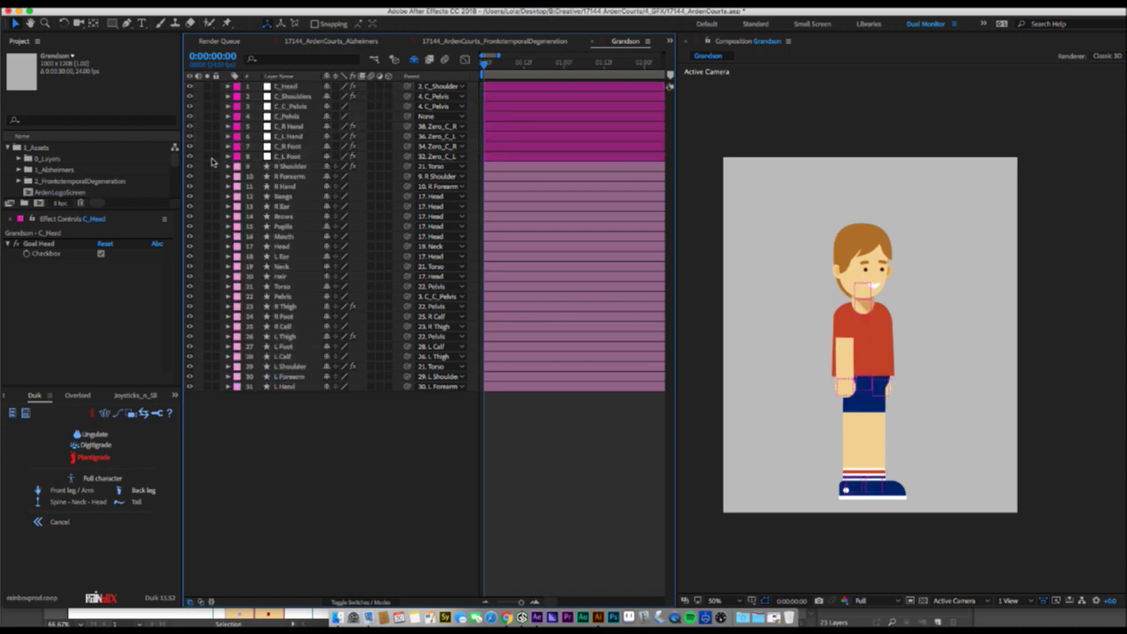
# Lock all controller and body-part layers, and hide the C_C_Pelvis layer by making it shy.
pyautogui.moveTo(215, 158); pyautogui.dragTo(215, 86)
pyautogui.click(327, 106)
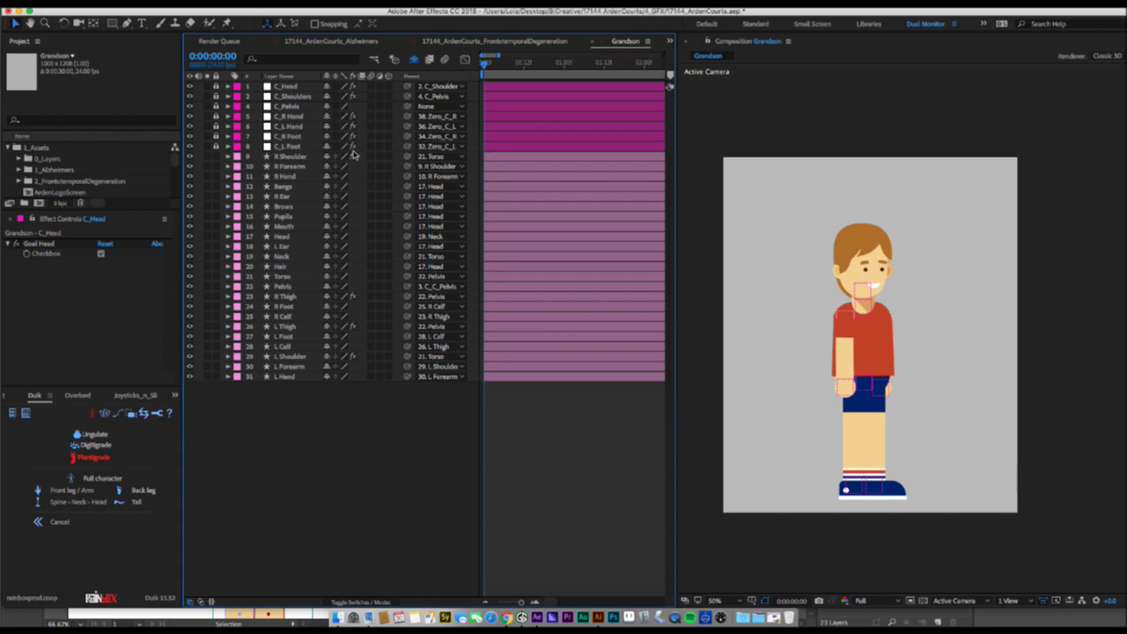
pyautogui.click(293, 157)
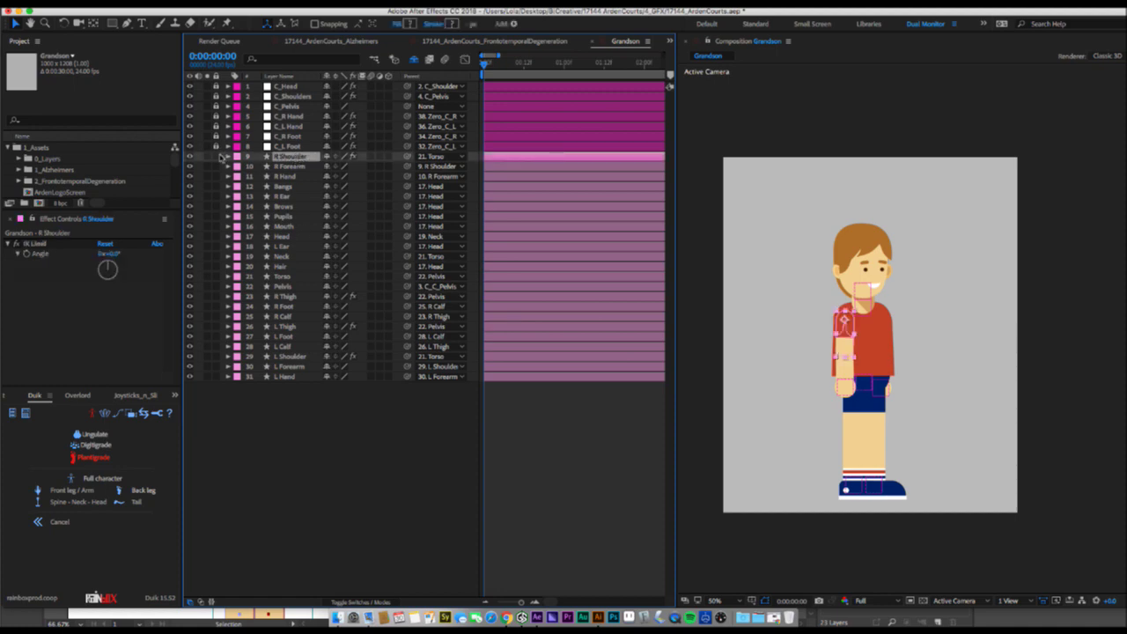
pyautogui.moveTo(217, 157); pyautogui.dragTo(219, 379)
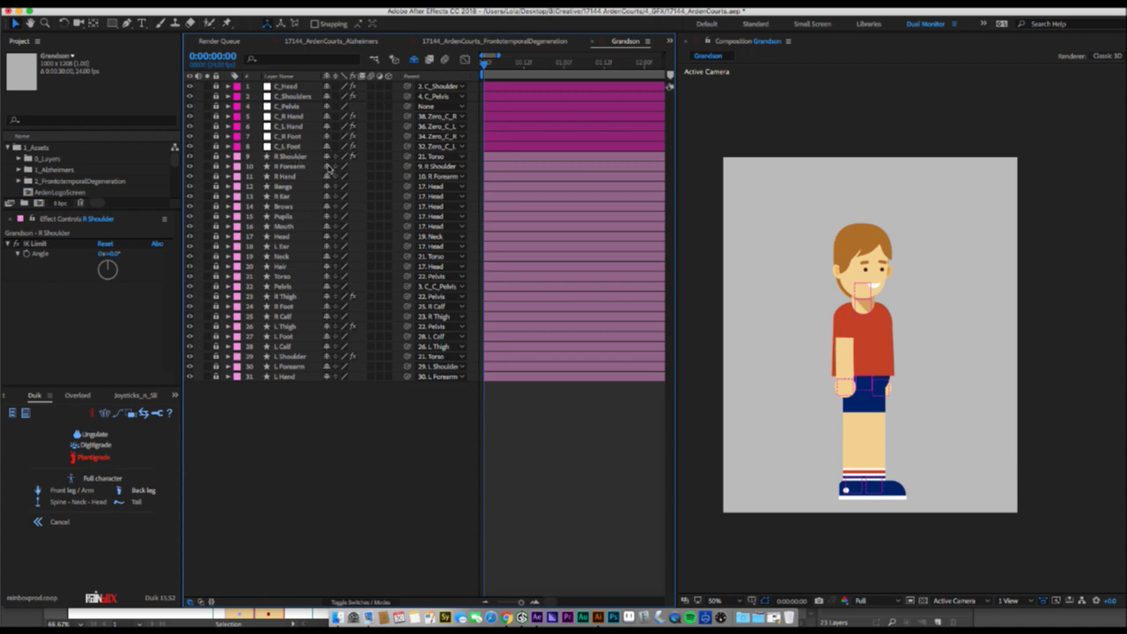
# Make the R Forearm, R Hand, Neck and Hair layers shy, undoing the same change on Torso.
pyautogui.click(326, 167)
pyautogui.click(326, 167)
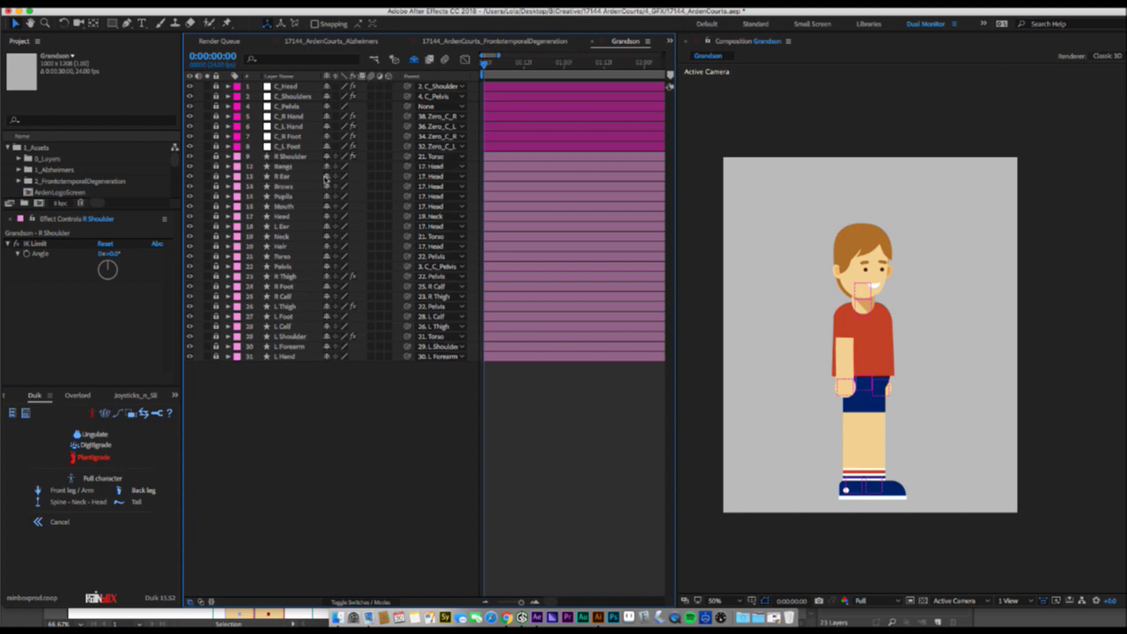
pyautogui.click(326, 236)
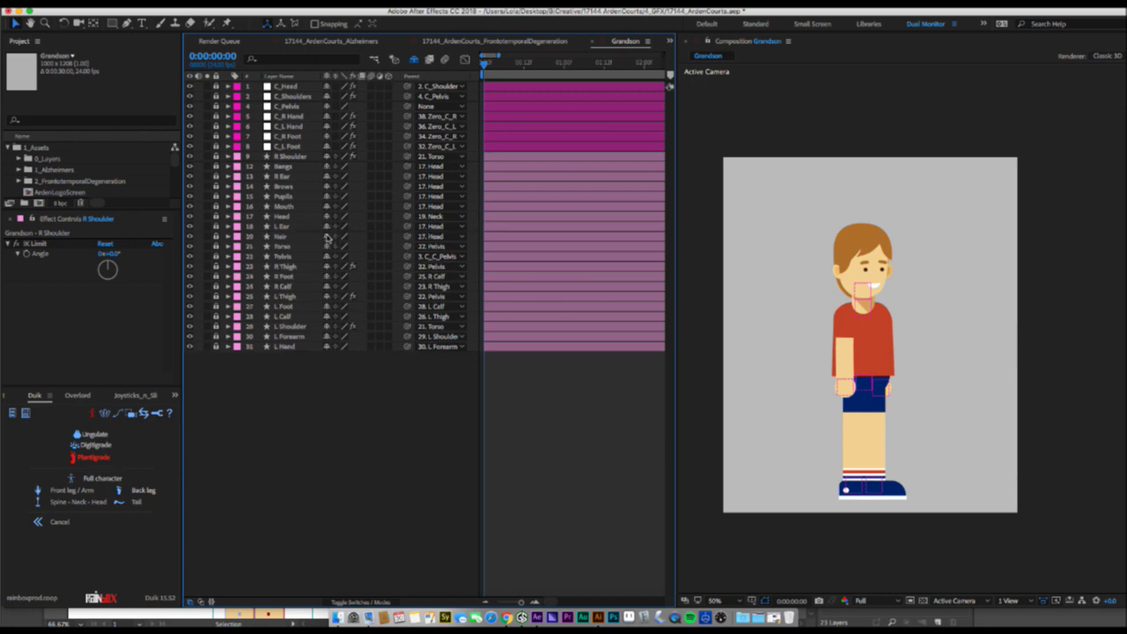
pyautogui.click(326, 236)
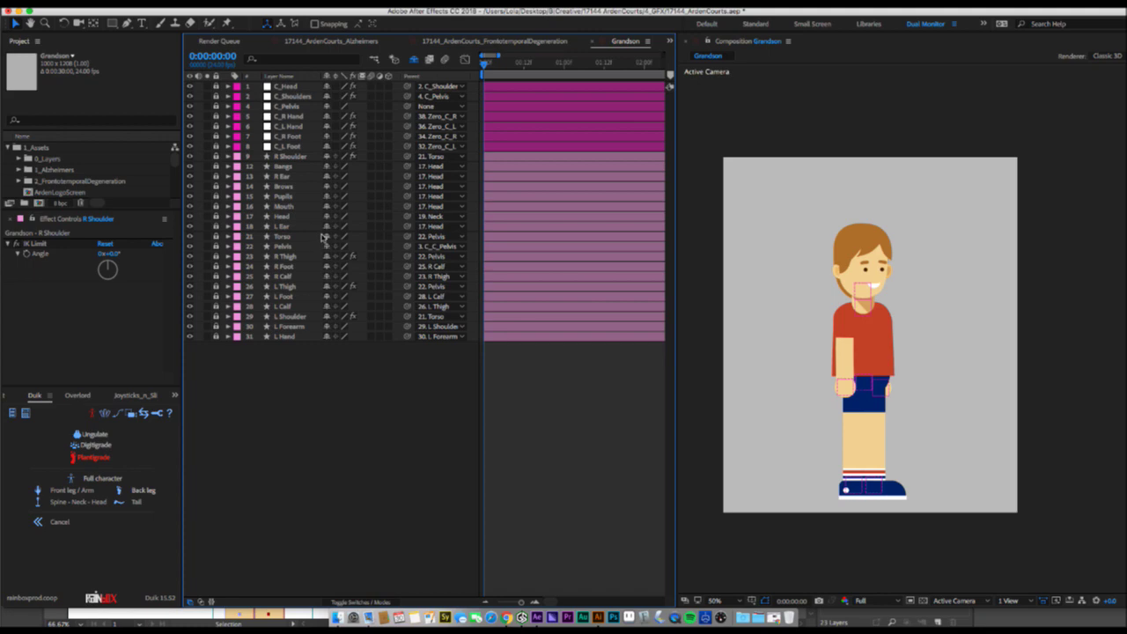
pyautogui.click(325, 236)
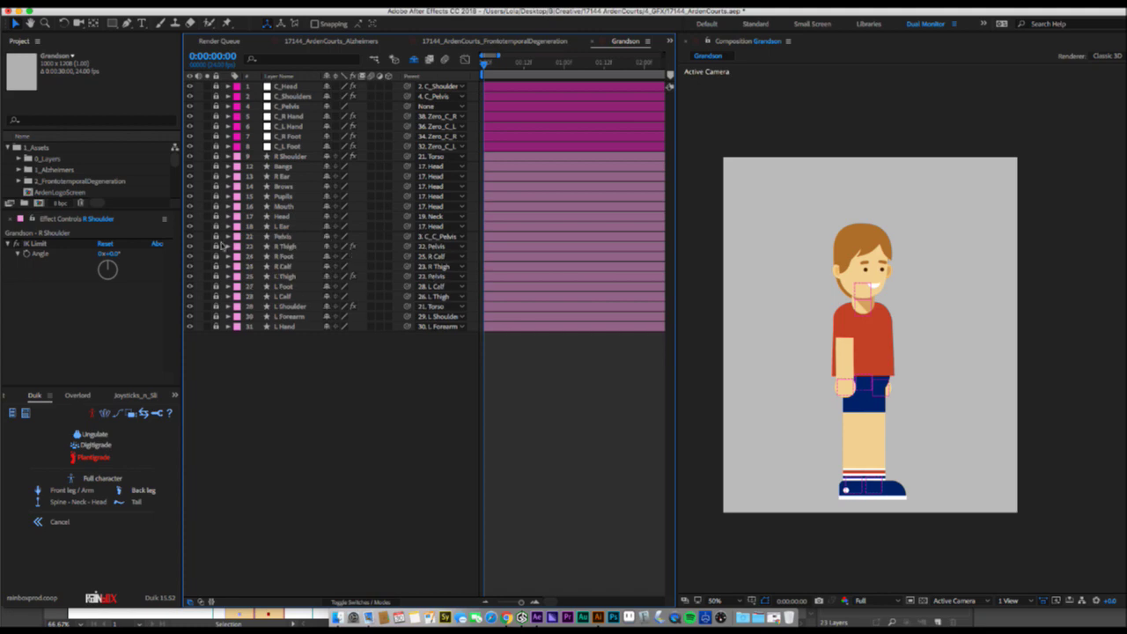
pyautogui.press('super+z')
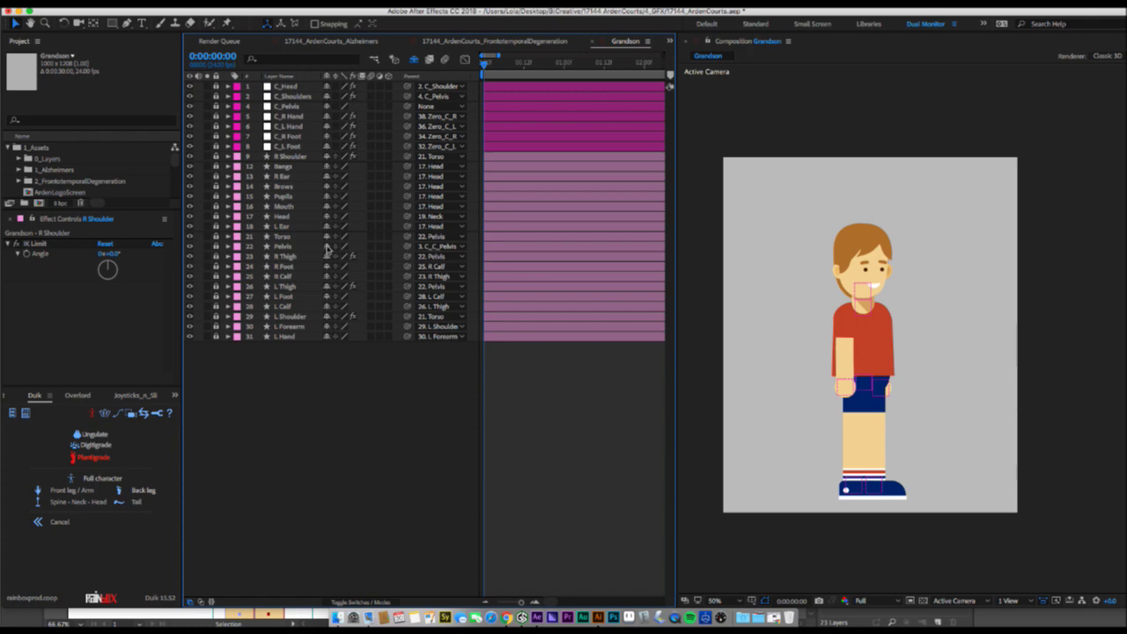
# Make the Pelvis, R Foot, R Calf, L Foot, L Calf, L Forearm and L Hand layers shy.
pyautogui.press('Delete')
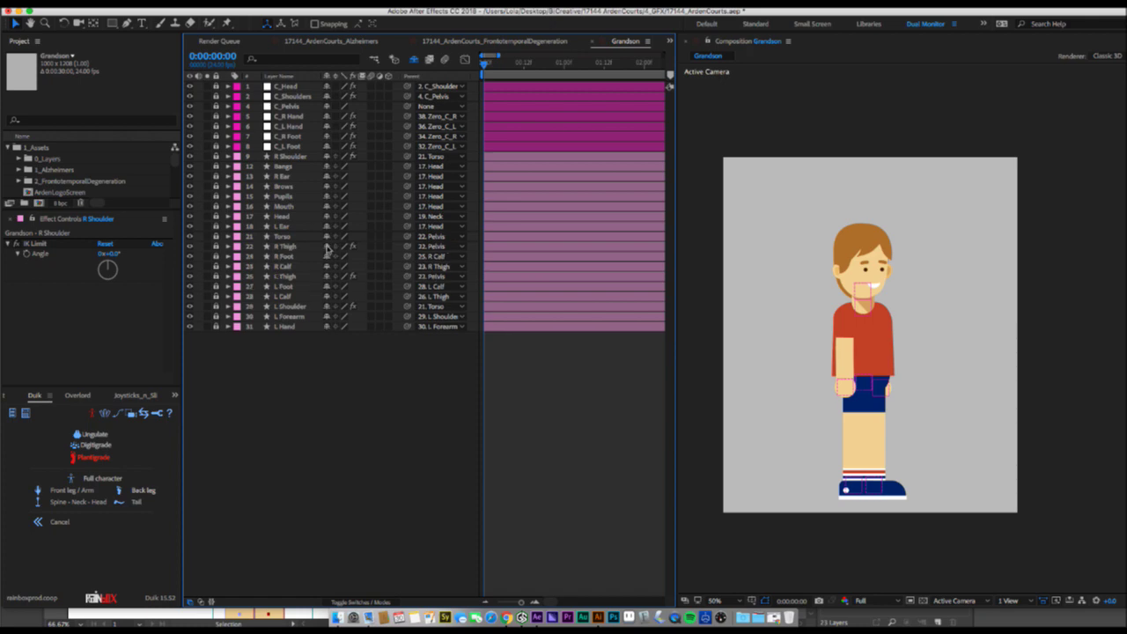
pyautogui.press('Delete')
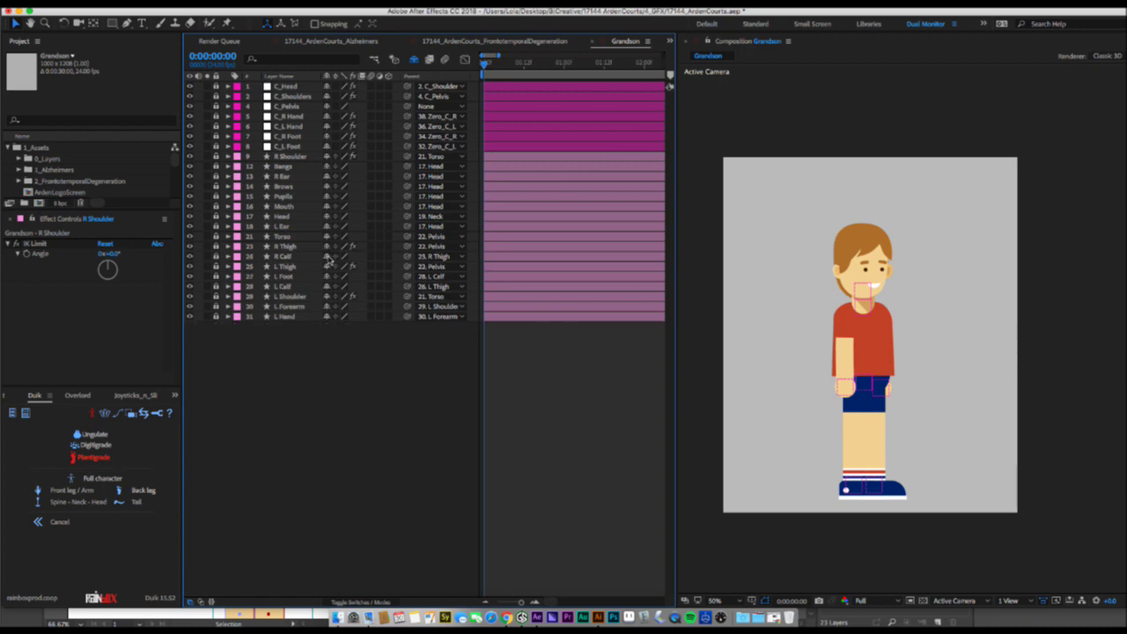
pyautogui.press('Delete')
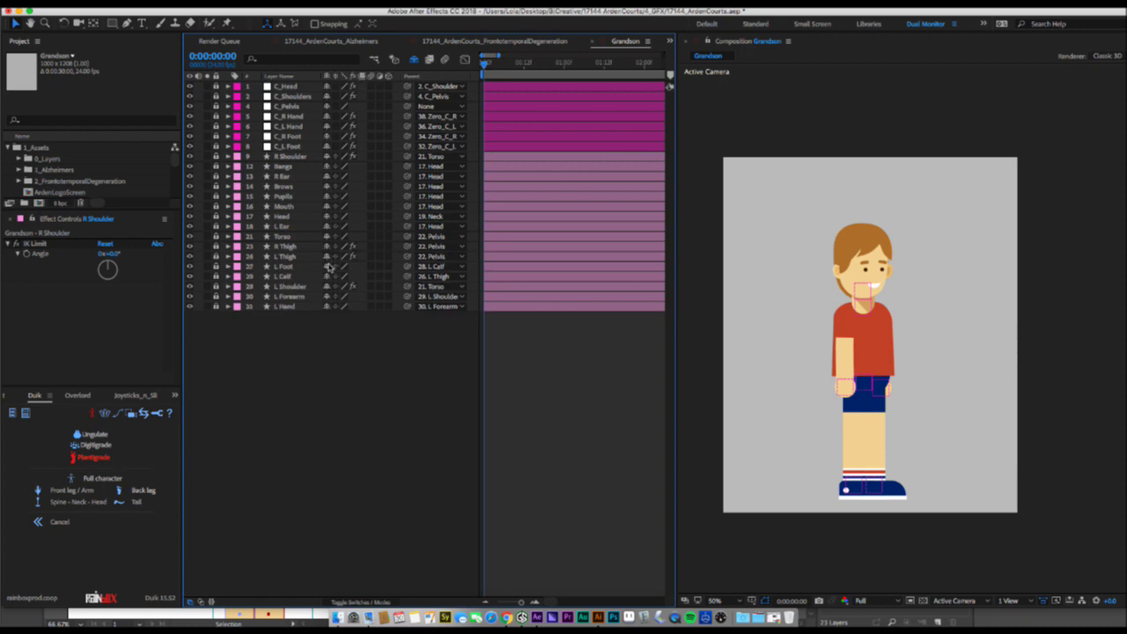
pyautogui.press('Delete')
pyautogui.press('Delete')
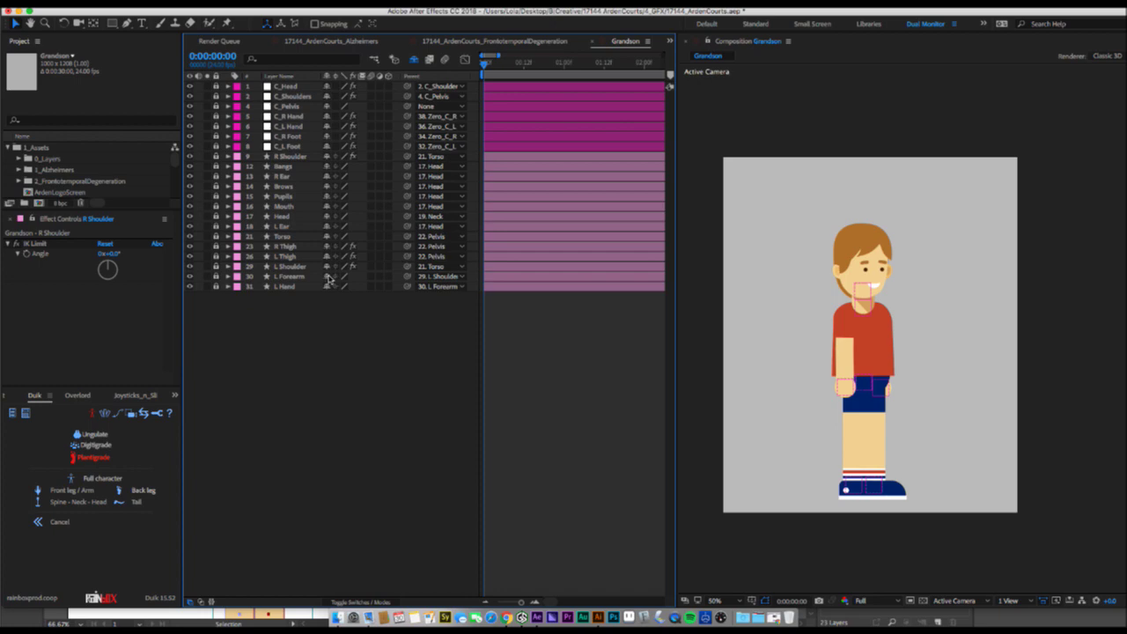
pyautogui.press('Delete')
pyautogui.press('Delete')
# Save the project and unlock the controller layers from C_Head to C_L Foot.
pyautogui.press('super+s')
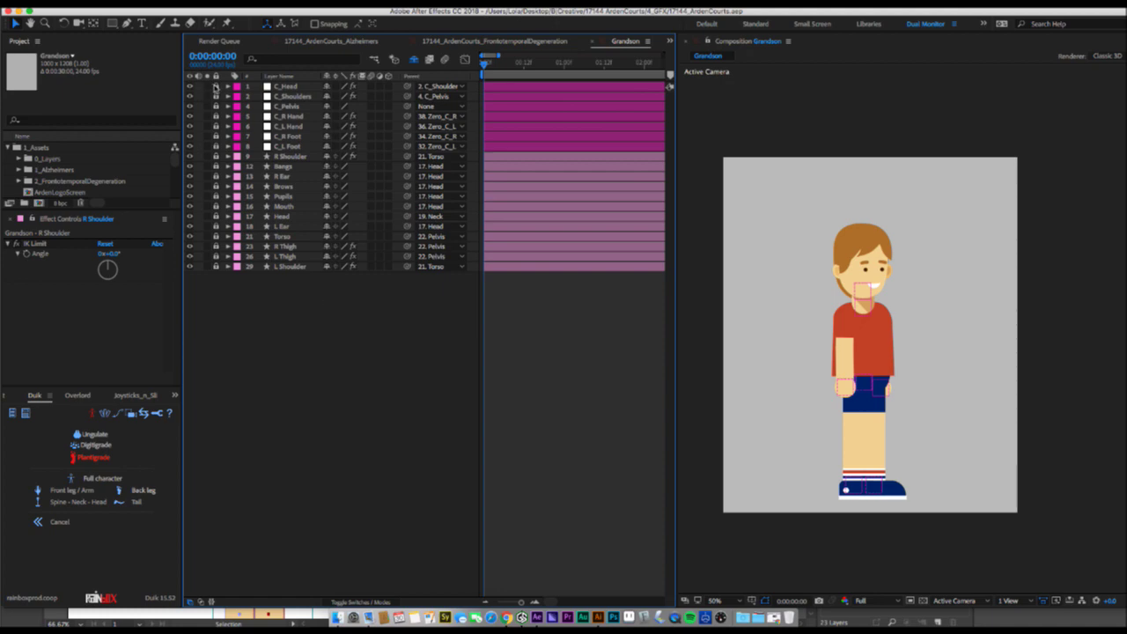
pyautogui.moveTo(215, 85); pyautogui.dragTo(221, 147)
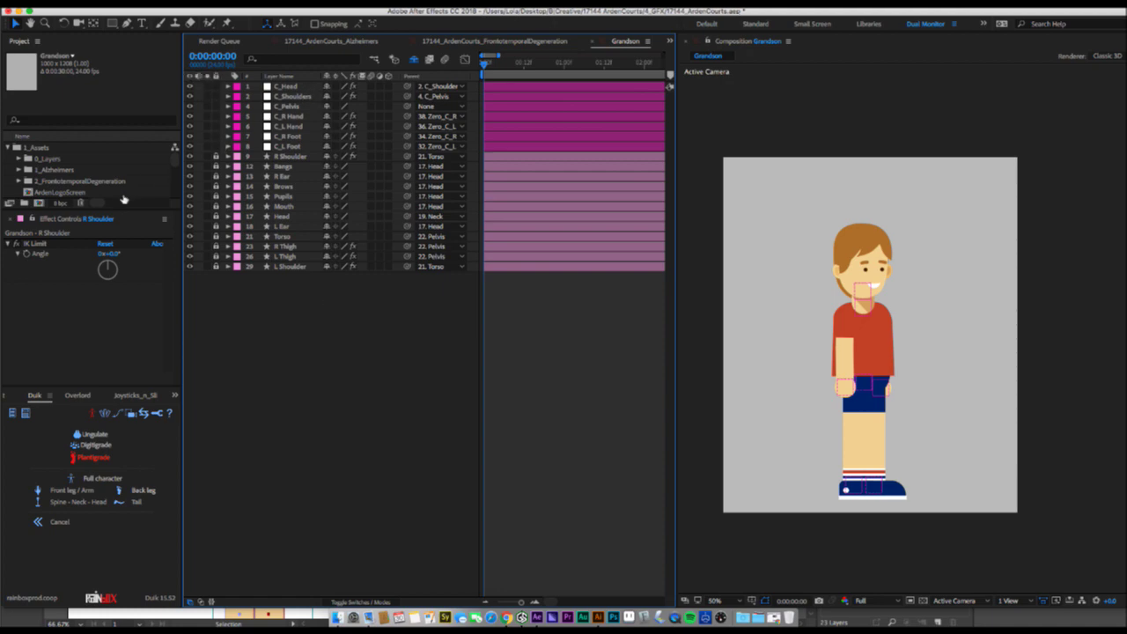
# Find the Grandson composition in the project and rename it Grandson_BASE.
pyautogui.moveTo(118, 211)
pyautogui.mouseDown()
pyautogui.moveTo(111, 302)
pyautogui.moveTo(128, 198)
pyautogui.mouseUp()
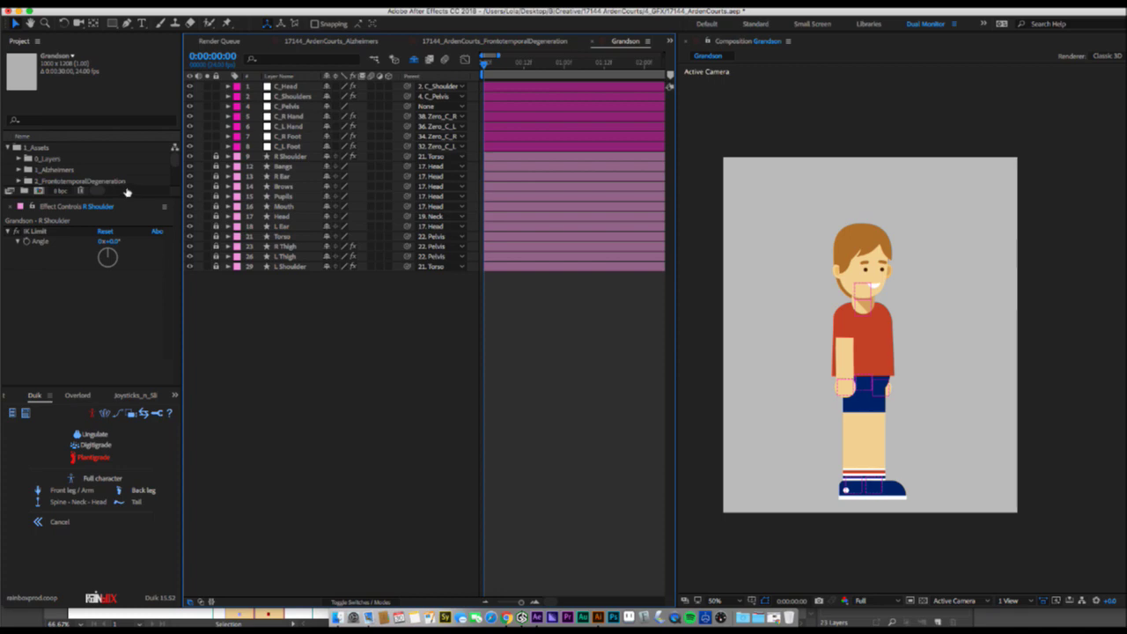
pyautogui.scroll(-5, 42, 163)
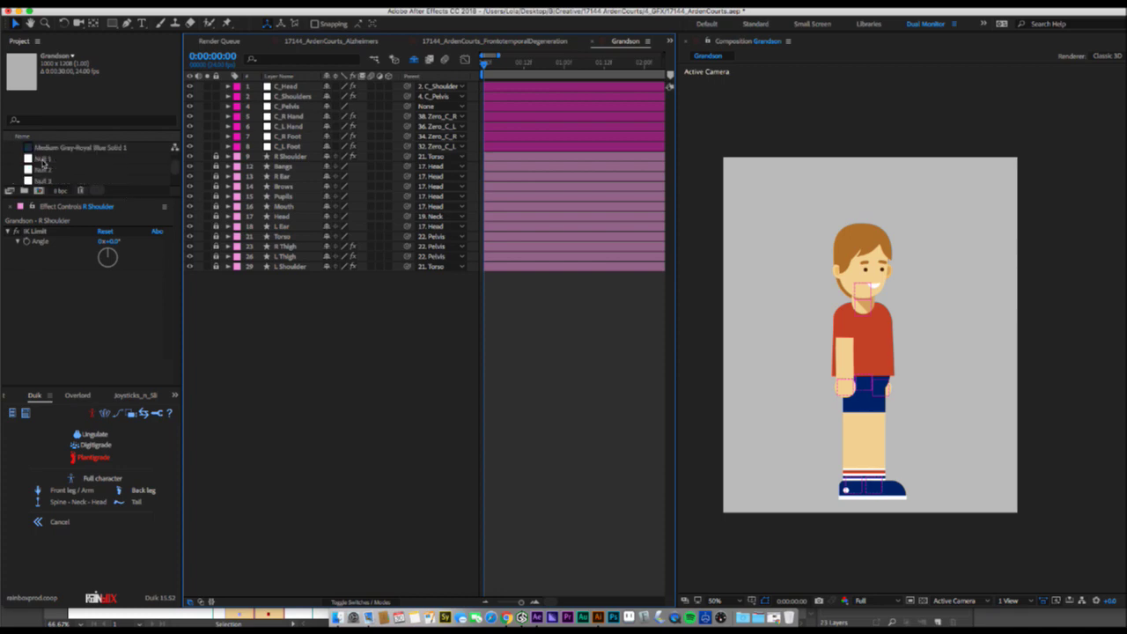
pyautogui.scroll(-5, 43, 163)
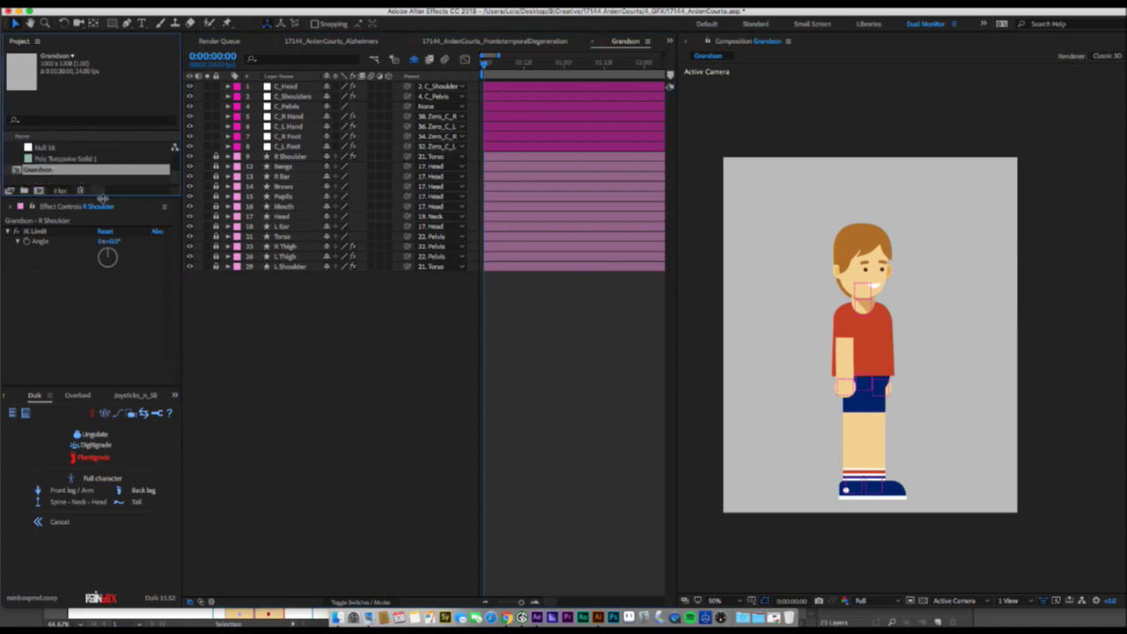
pyautogui.moveTo(104, 197); pyautogui.dragTo(109, 262)
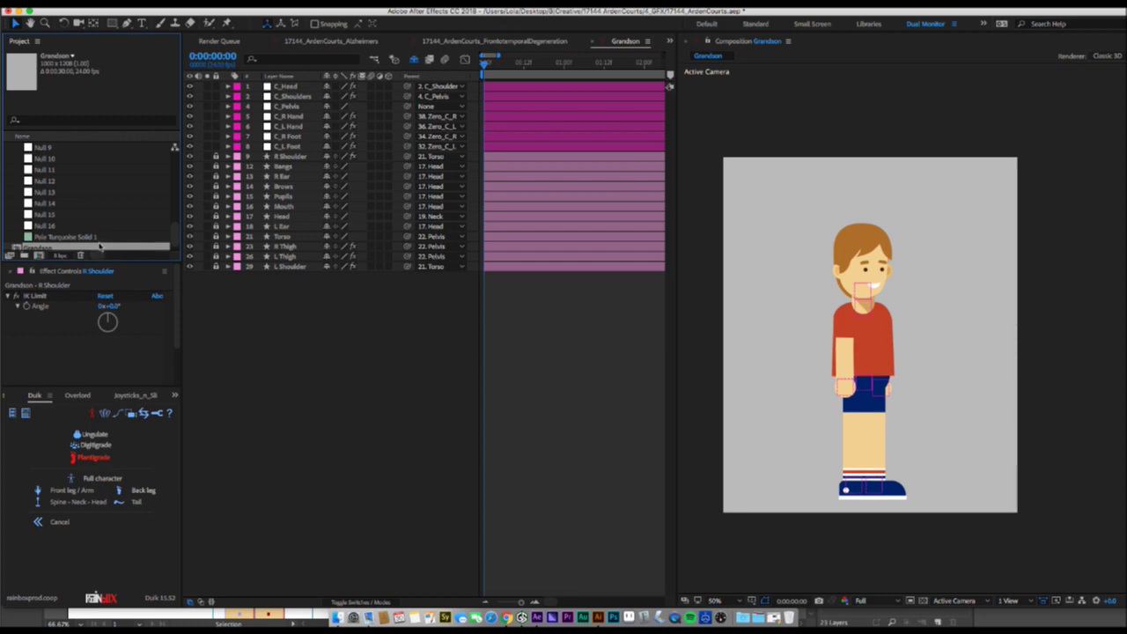
pyautogui.scroll(-1, 101, 236)
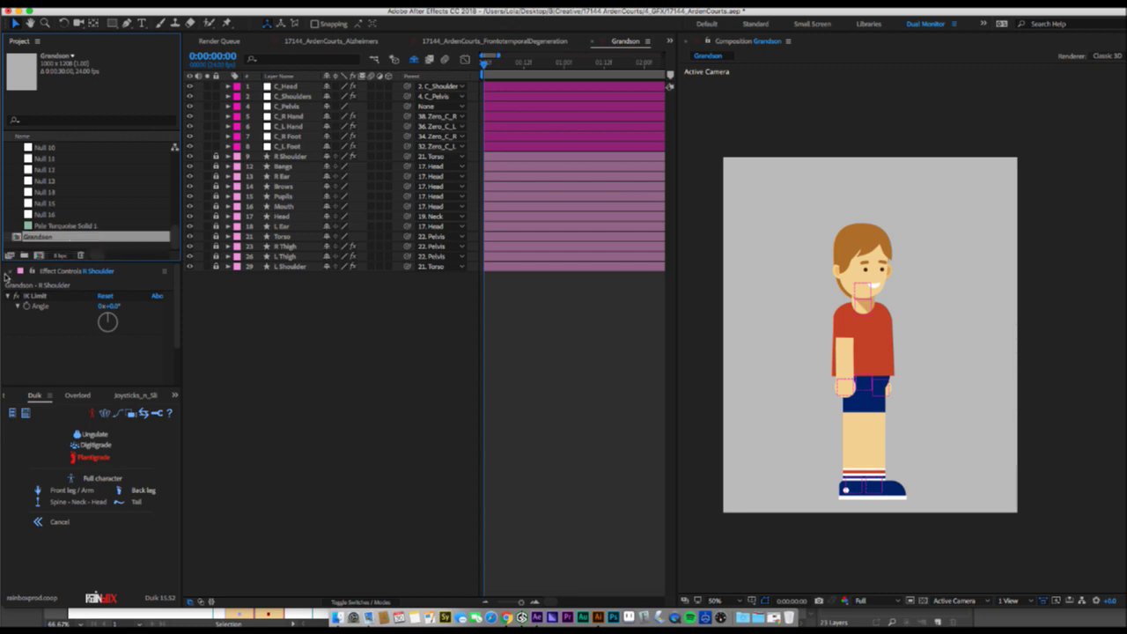
pyautogui.press('Return')
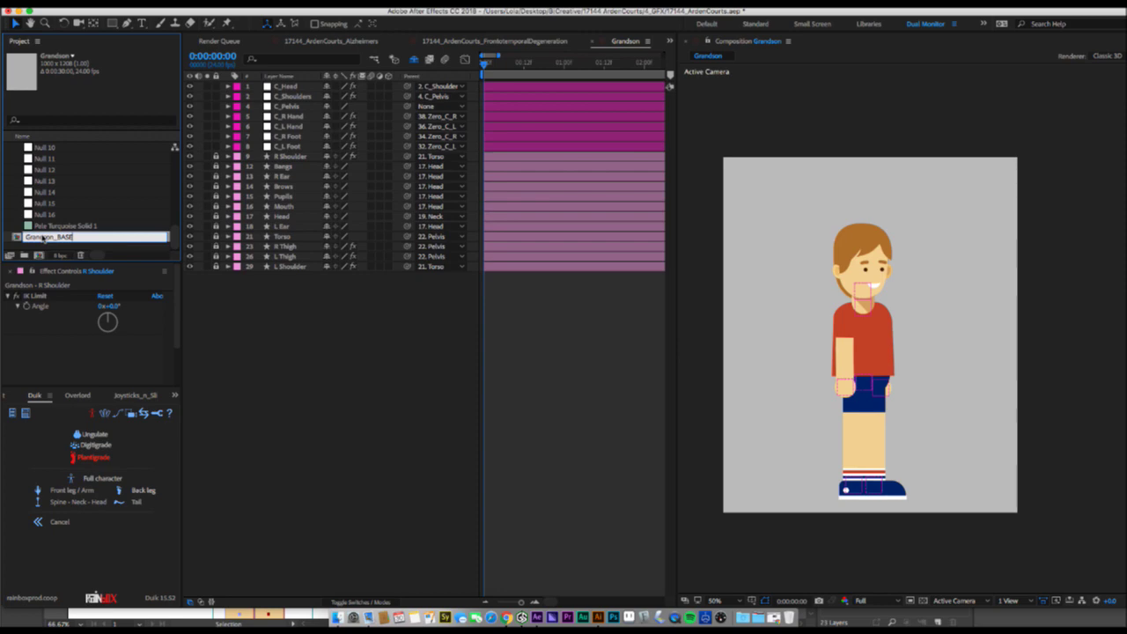
pyautogui.write('_BASE')
pyautogui.press('Return')
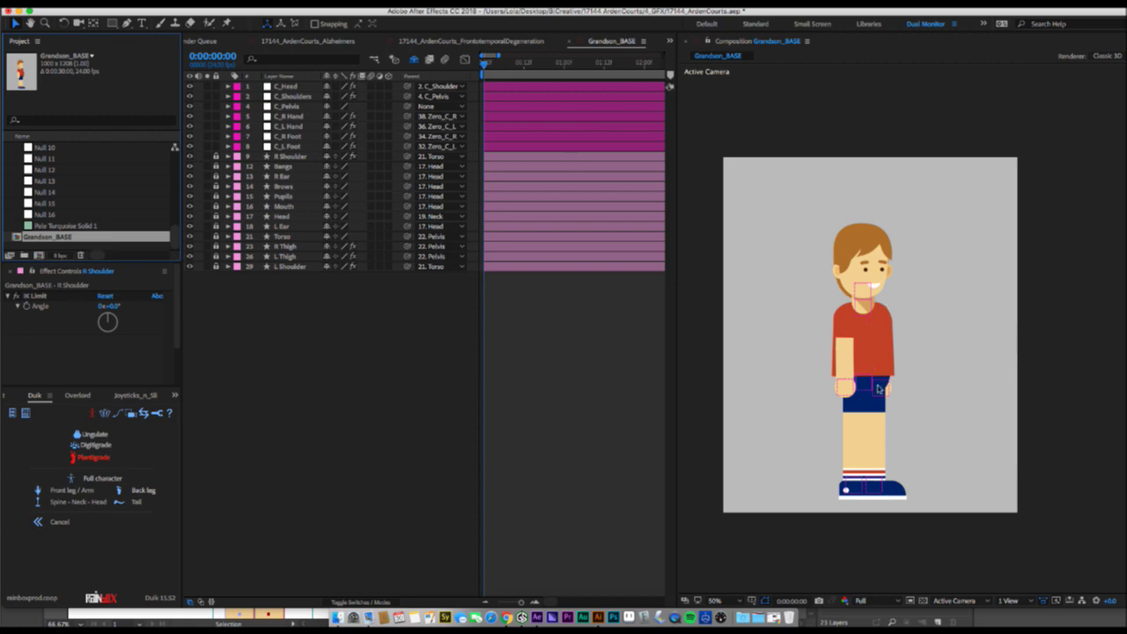
# Duplicate the Grandson_BASE composition in the project and rename the copy Grandson_1.
pyautogui.moveTo(868, 386); pyautogui.dragTo(865, 384)
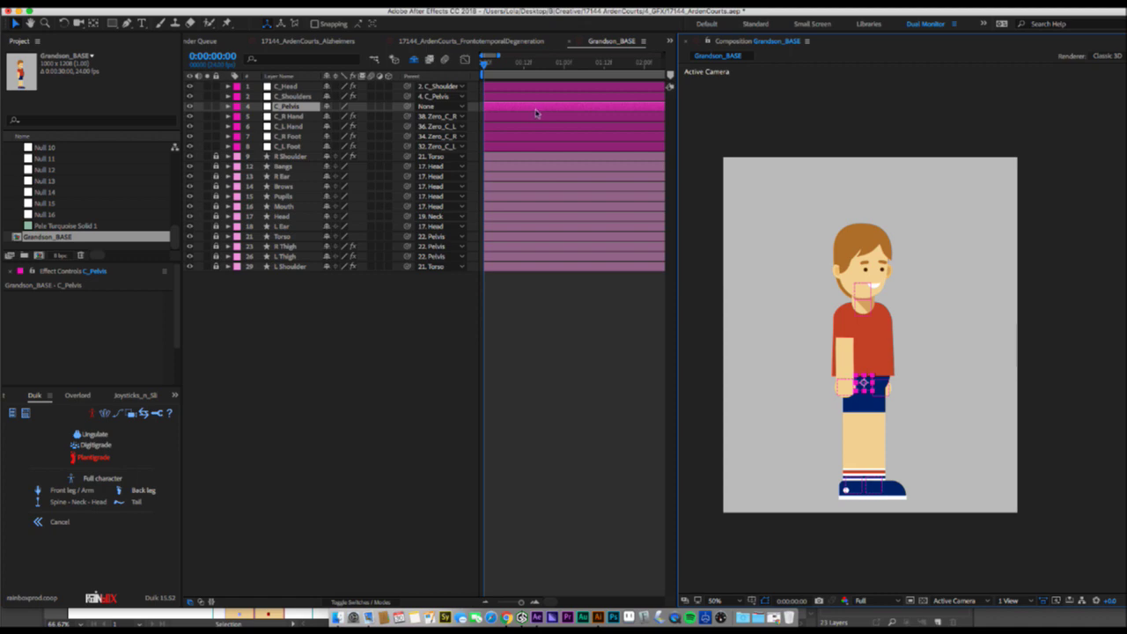
pyautogui.click(54, 240)
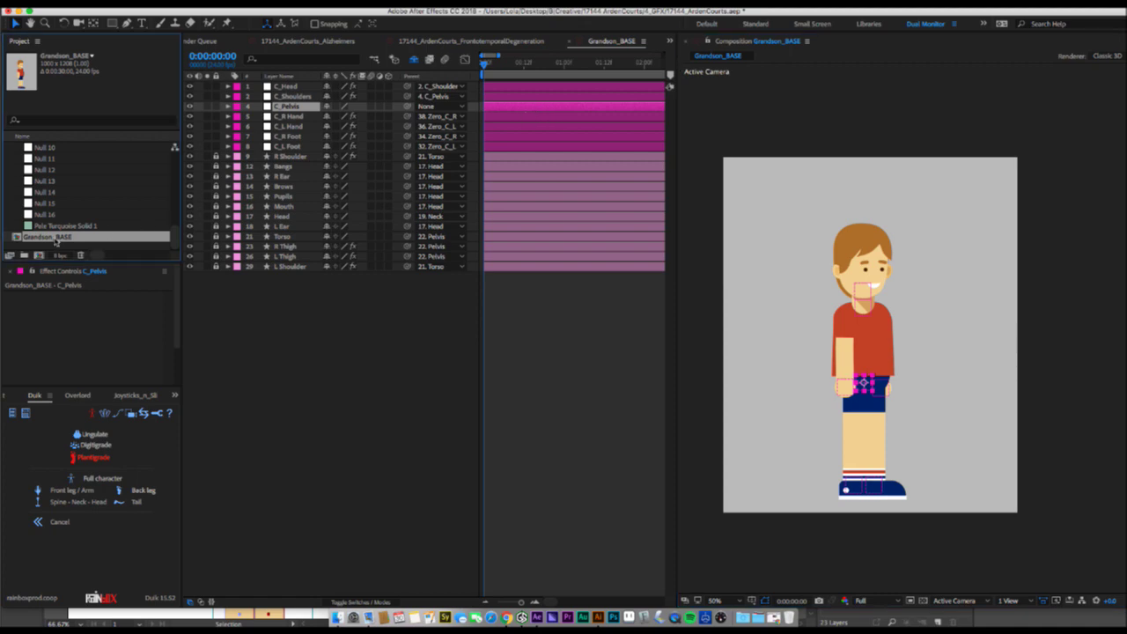
pyautogui.press('super+d')
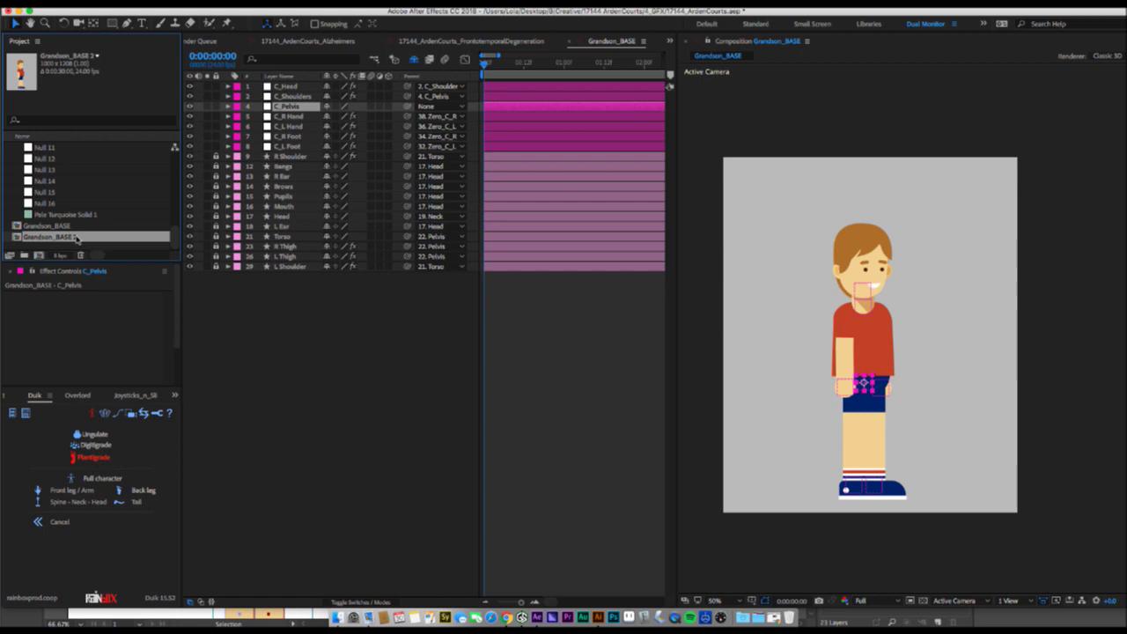
pyautogui.press('Return')
pyautogui.press('BackSpace')
pyautogui.press('BackSpace')
pyautogui.press('BackSpace')
pyautogui.press('BackSpace')
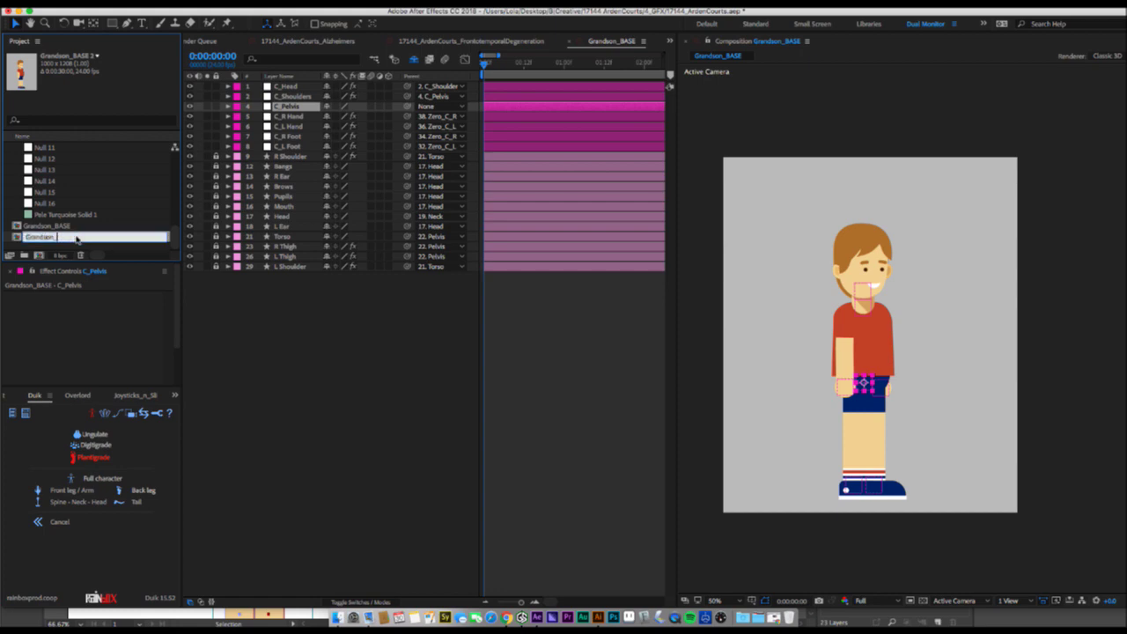
pyautogui.write('1')
pyautogui.press('Return')
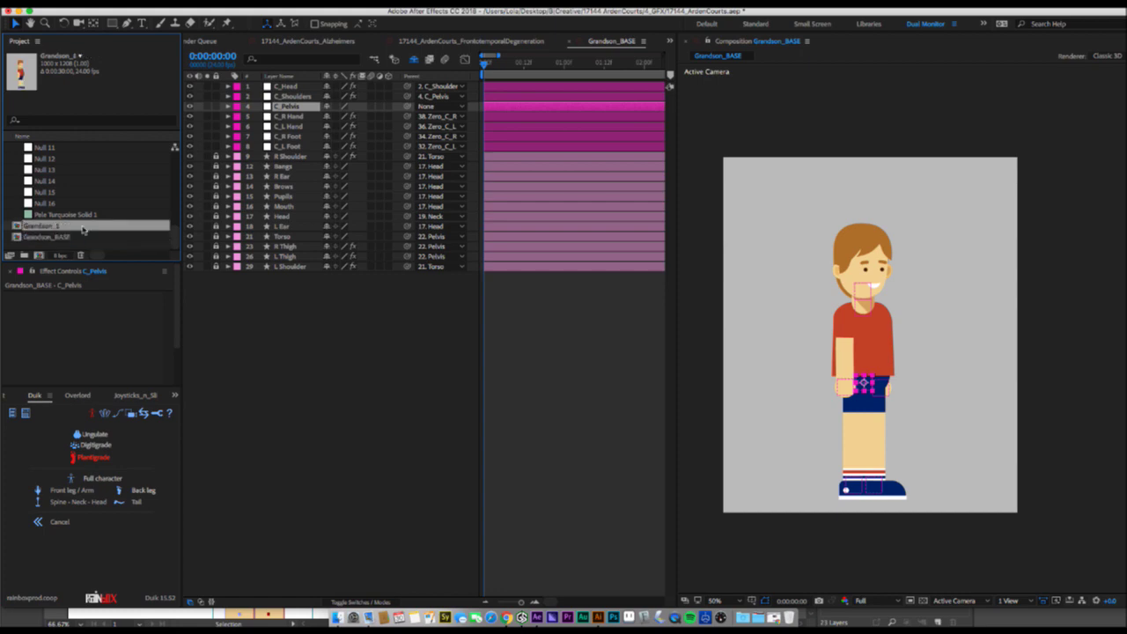
# Open the Grandson_1 composition and close the timelines of the other open compositions, including Grandson_BASE.
pyautogui.click(69, 237)
pyautogui.click(62, 229)
pyautogui.doubleClick(54, 227)
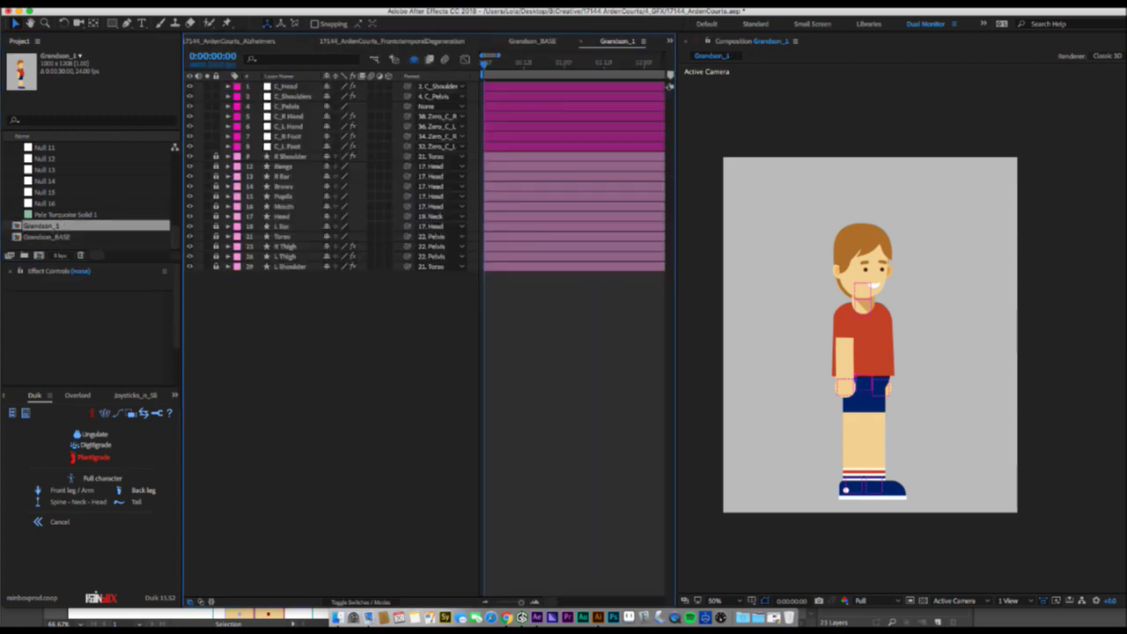
pyautogui.click(265, 42)
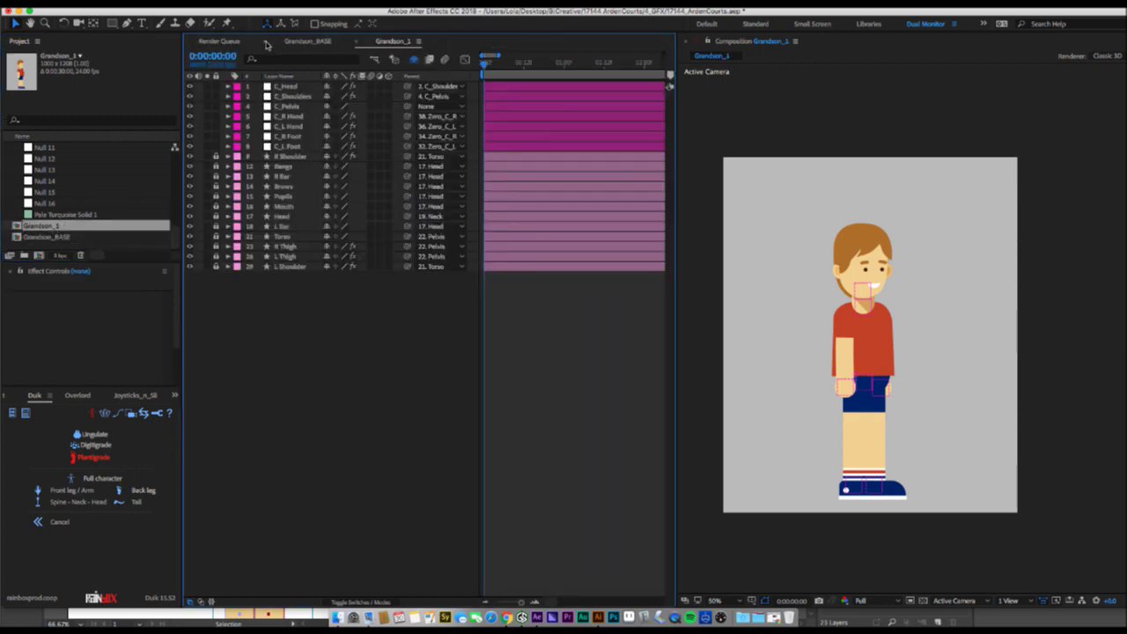
pyautogui.click(265, 42)
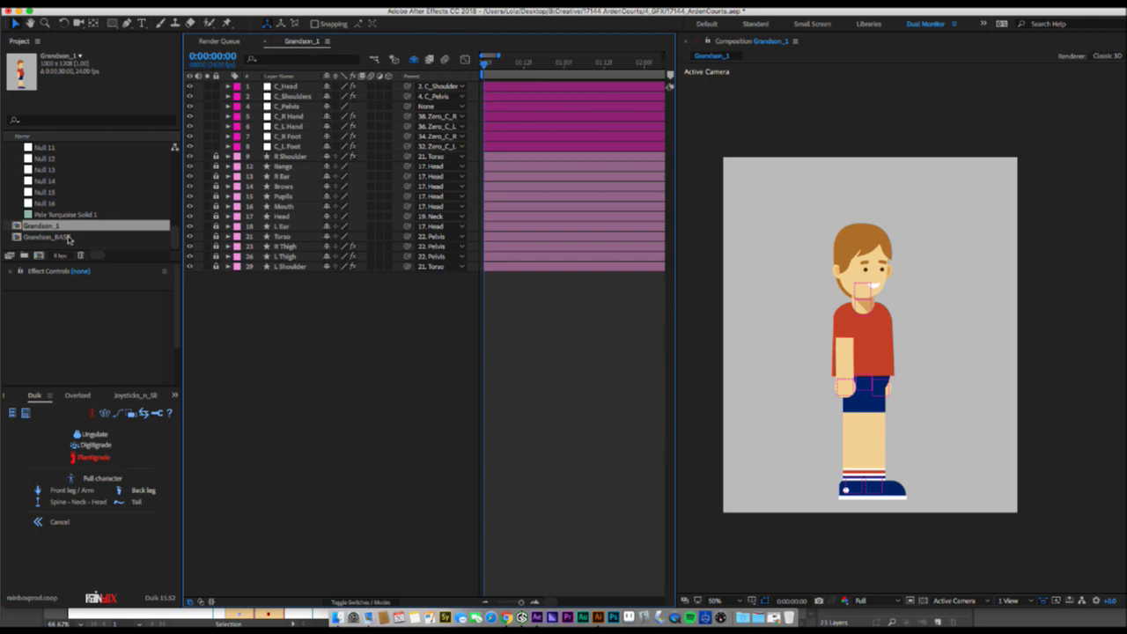
pyautogui.click(515, 90)
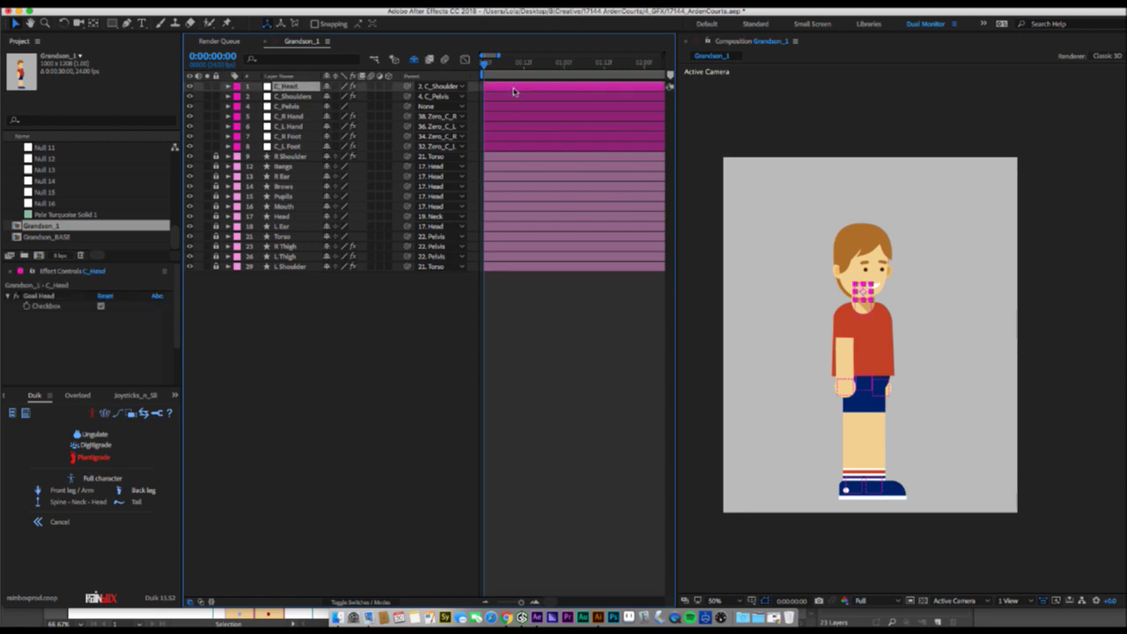
pyautogui.click(39, 238)
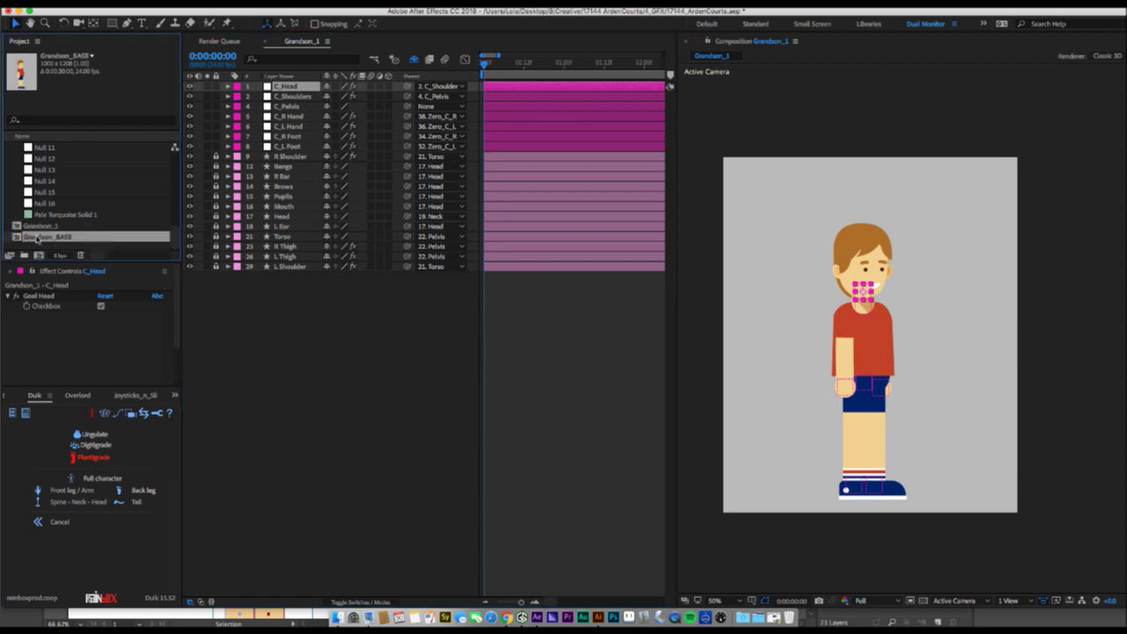
pyautogui.click(44, 226)
pyautogui.click(44, 239)
pyautogui.click(45, 226)
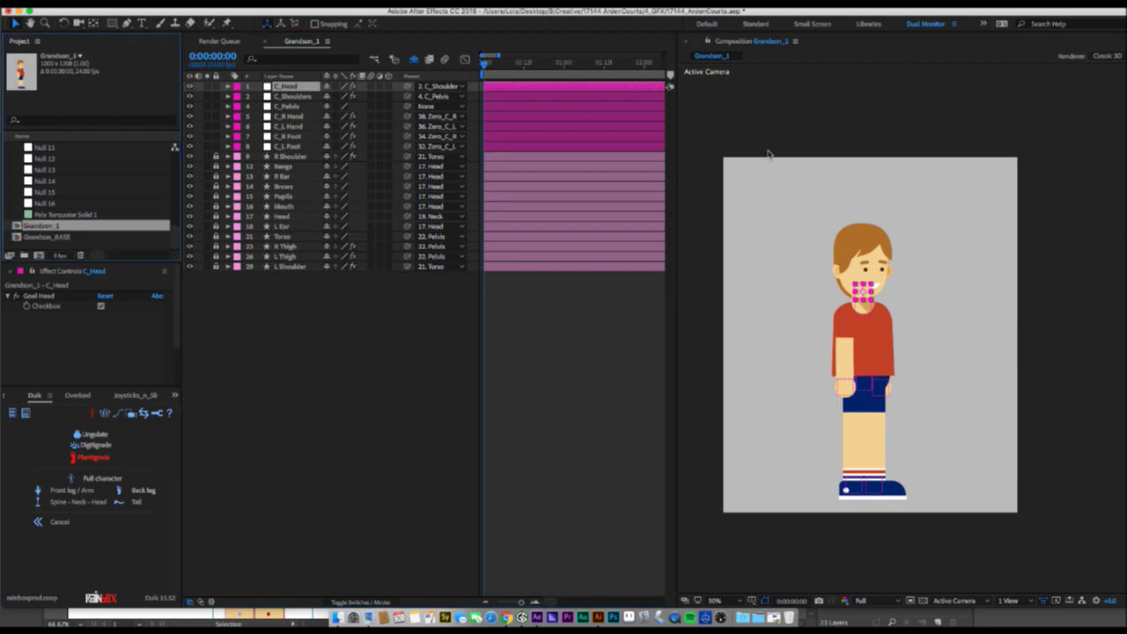
pyautogui.click(341, 317)
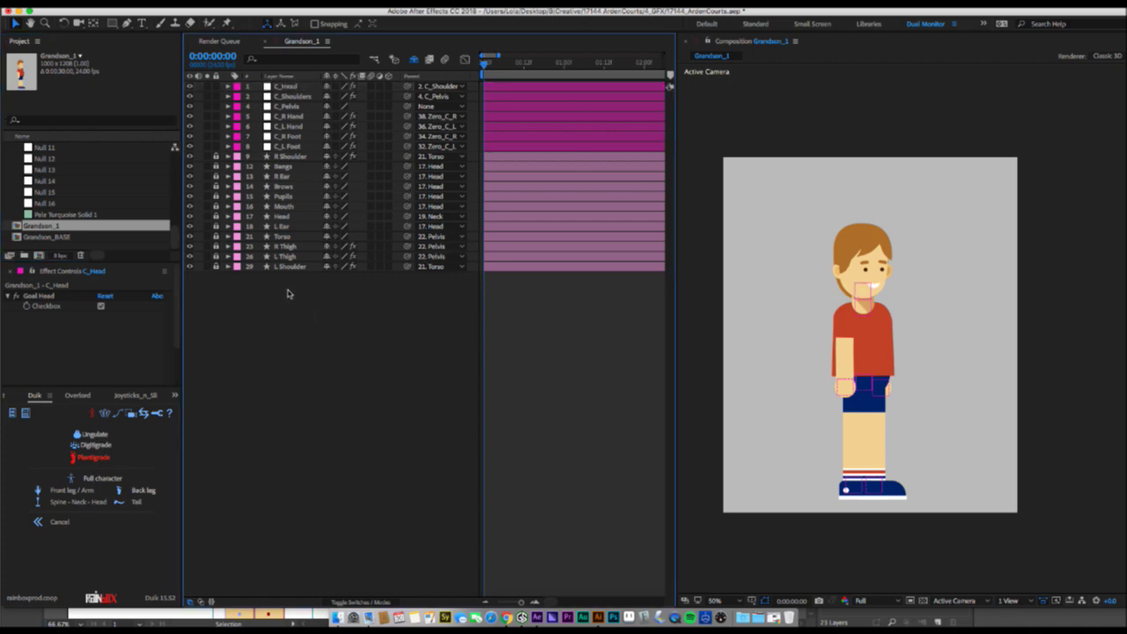
# Add a composition-sized dark blue solid to Grandson_1 and move it down until its upper edge forms a floor under the shoes.
pyautogui.press('super+m')
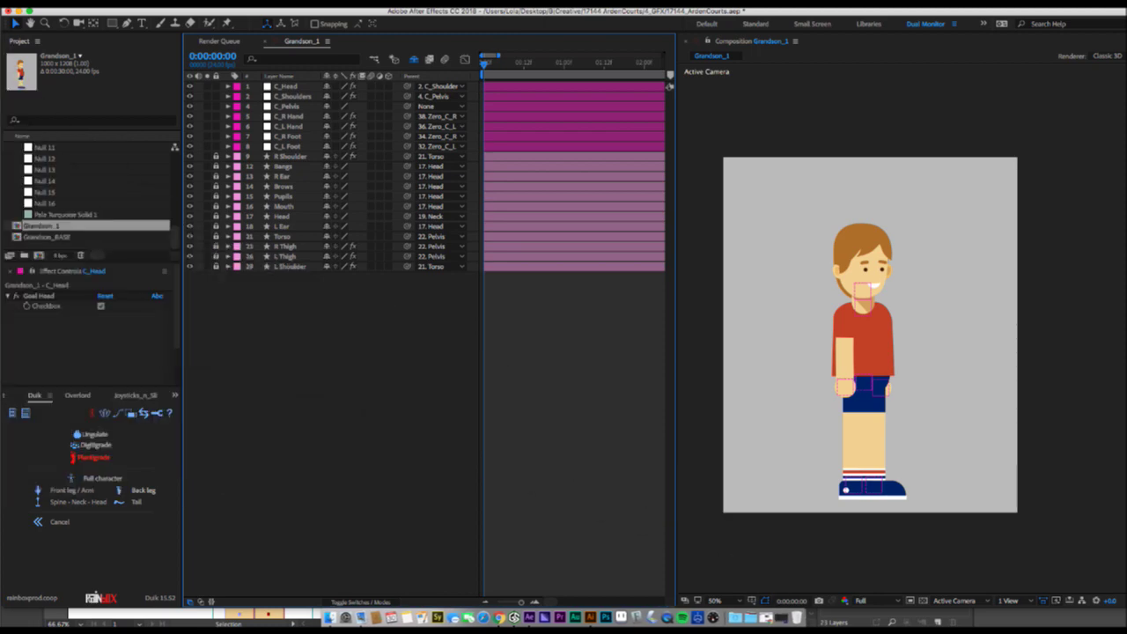
pyautogui.rightClick(307, 340)
pyautogui.moveTo(307, 340)
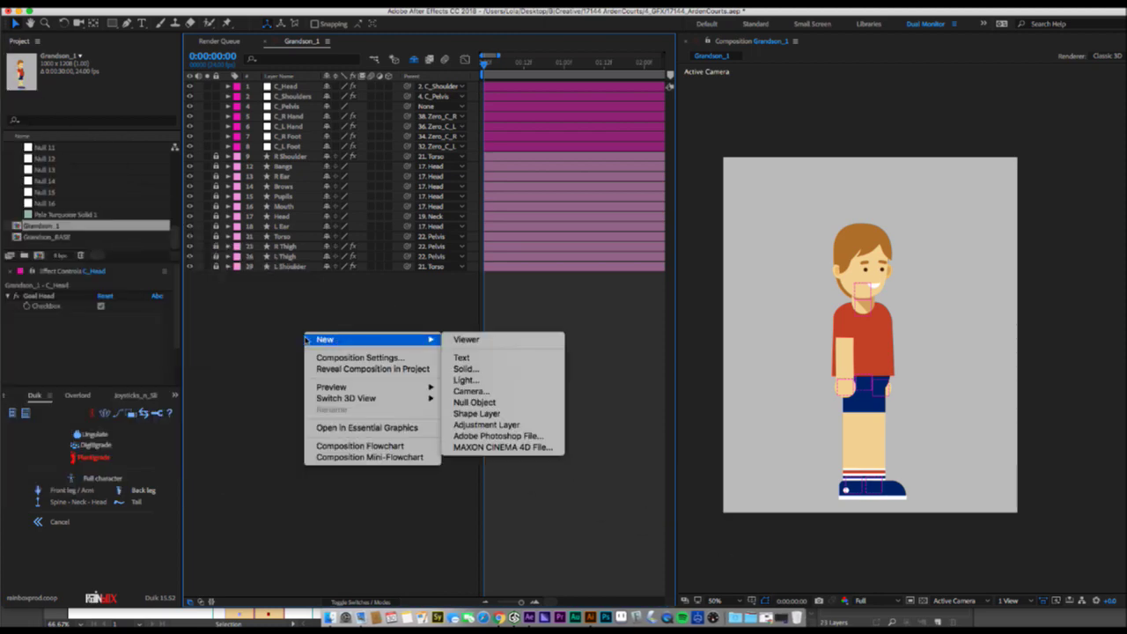
pyautogui.click(465, 369)
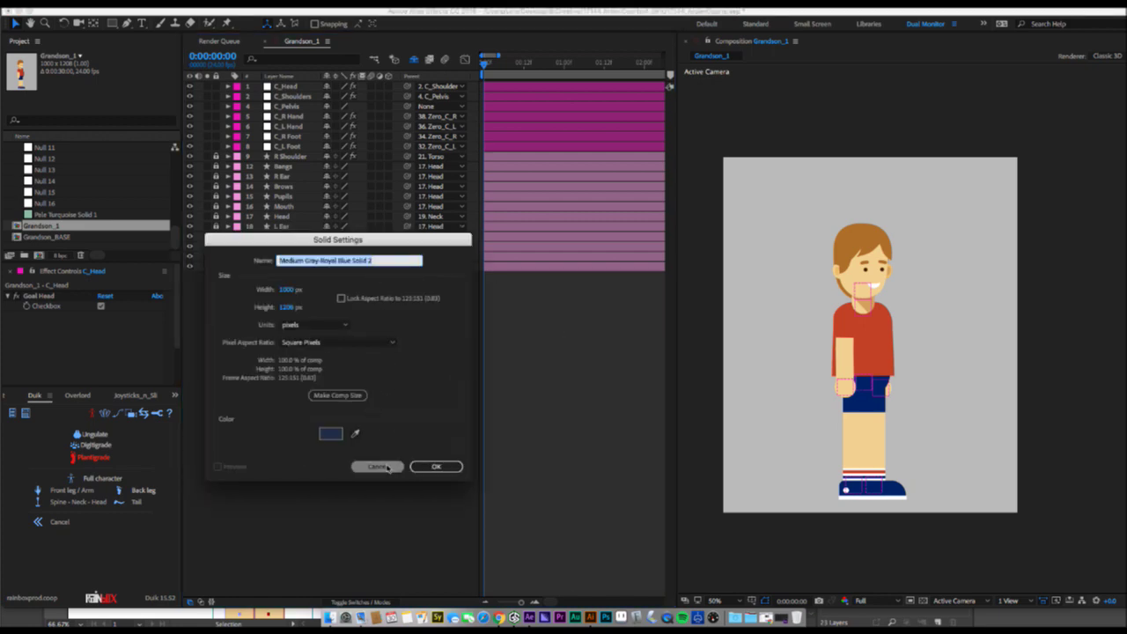
pyautogui.click(433, 467)
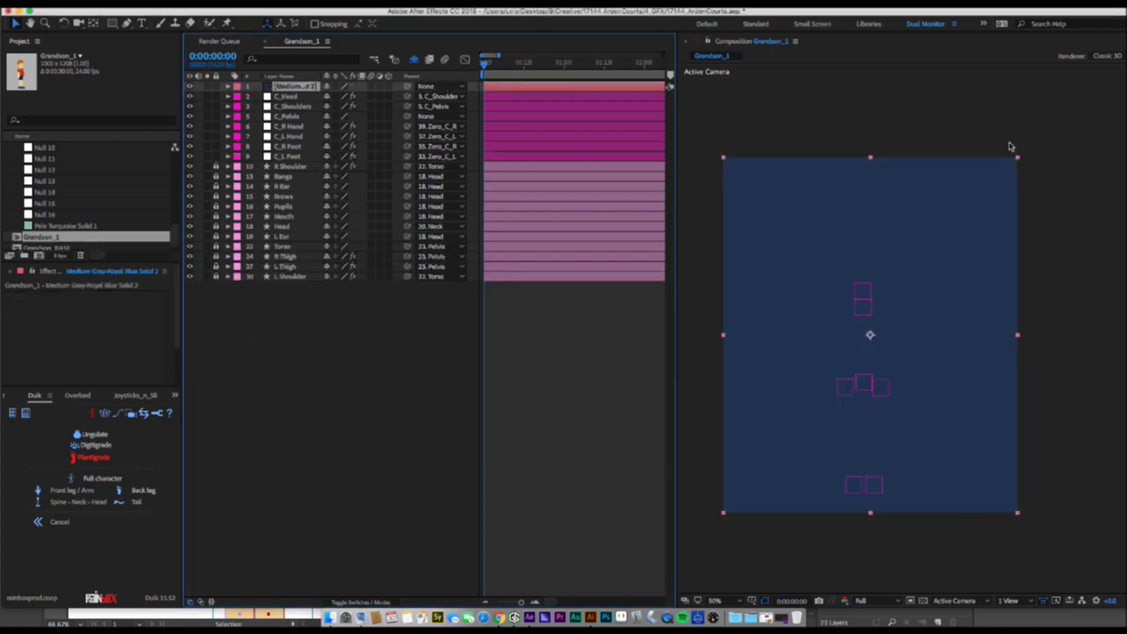
pyautogui.moveTo(843, 190); pyautogui.dragTo(868, 526)
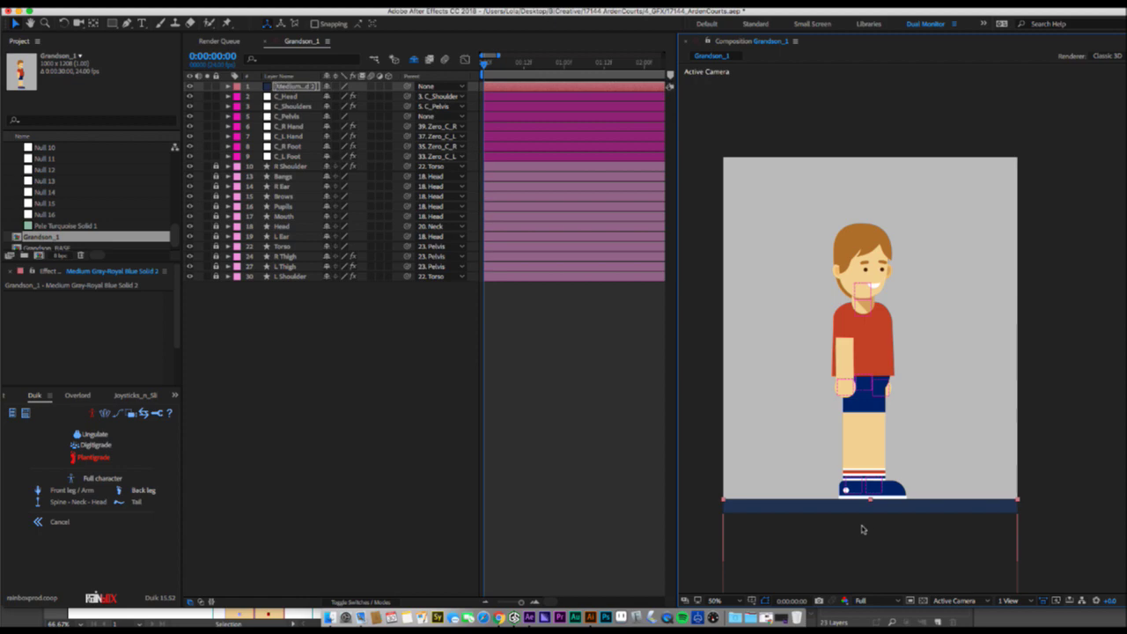
# Turn the floor solid into a guide layer and lock it.
pyautogui.click(216, 86)
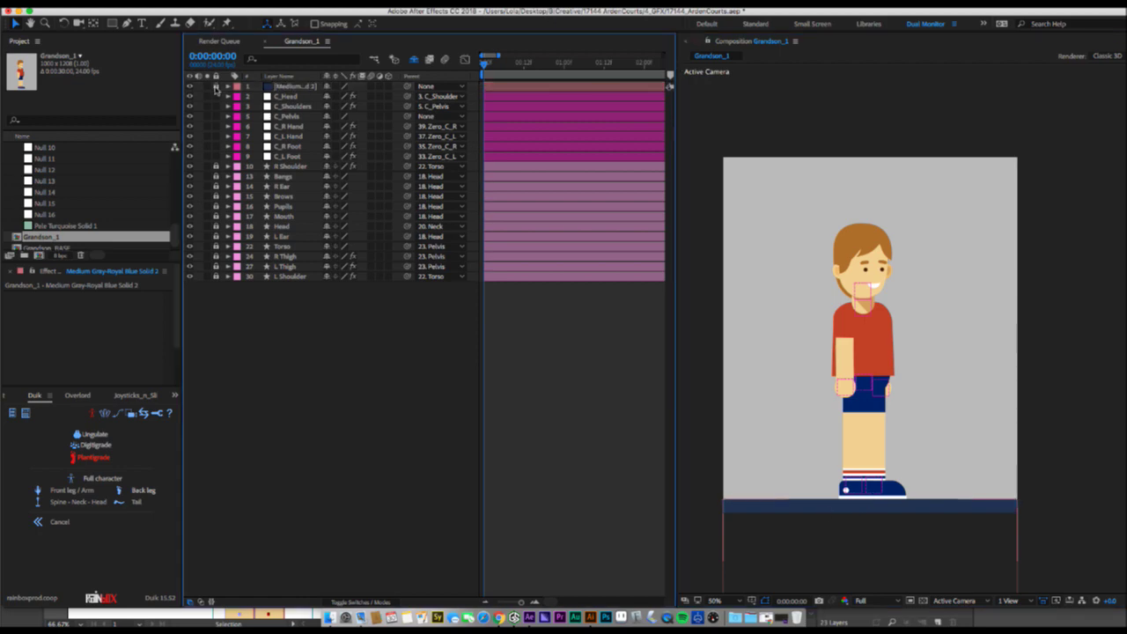
pyautogui.rightClick(275, 86)
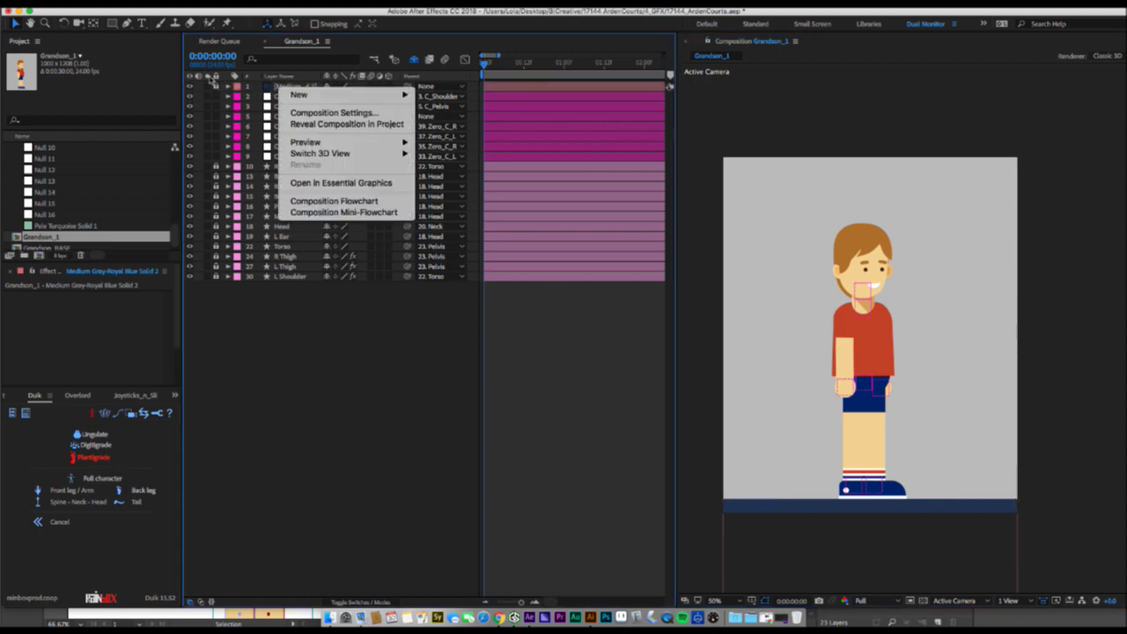
pyautogui.click(215, 87)
pyautogui.click(215, 85)
pyautogui.rightClick(284, 86)
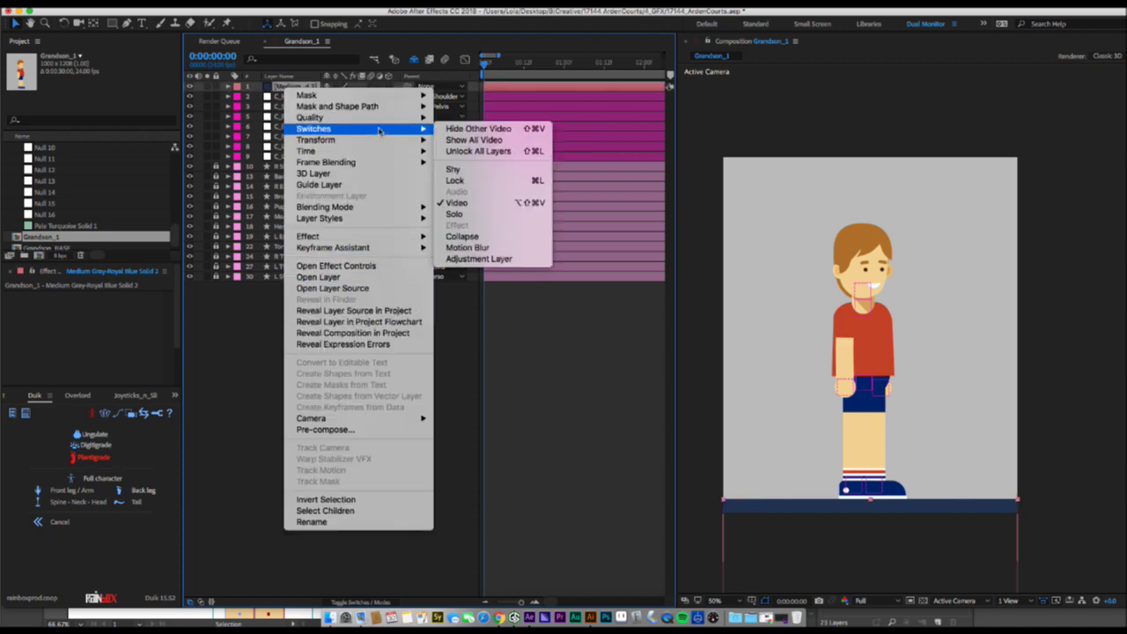
pyautogui.click(328, 185)
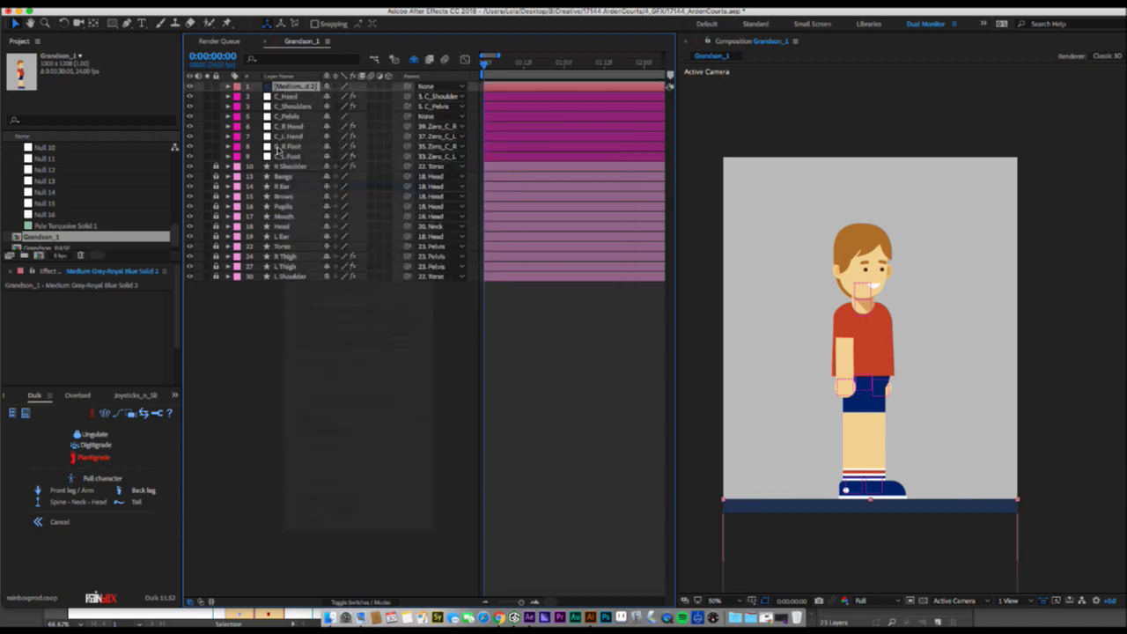
pyautogui.click(217, 88)
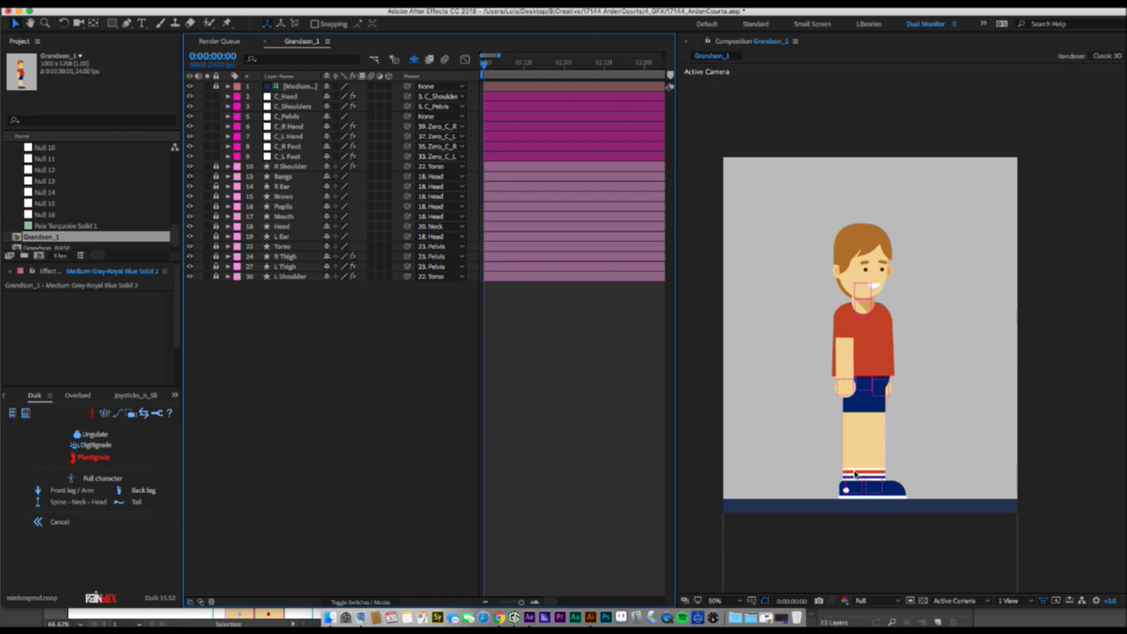
# Try a stride pose by spreading the two foot controllers apart and lowering C_Pelvis slightly, and undo the moves.
pyautogui.click(865, 384)
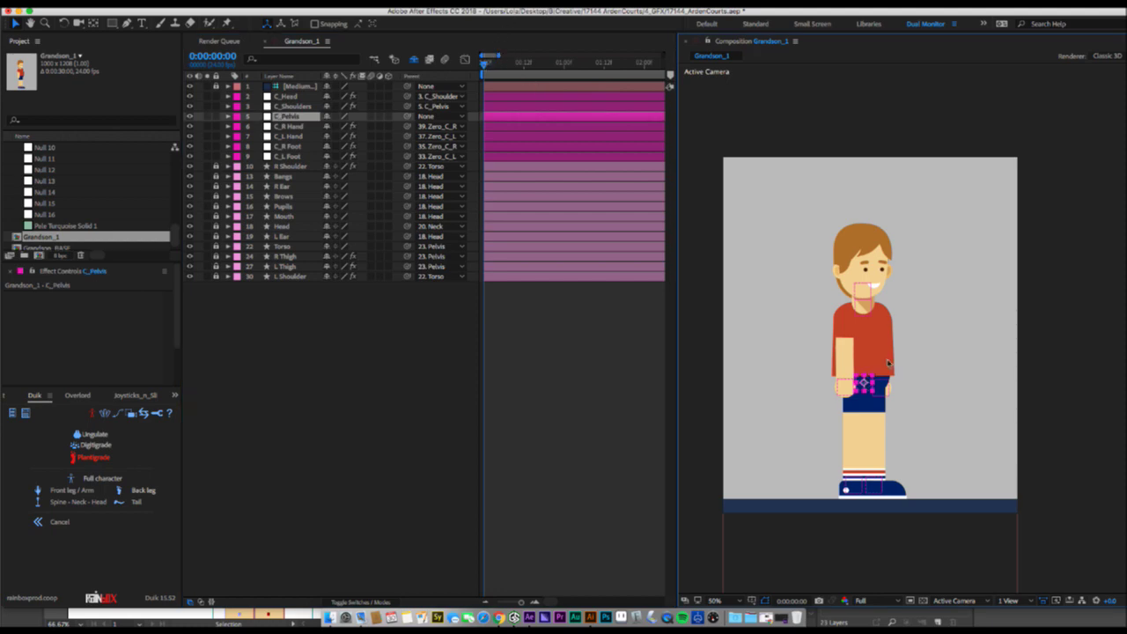
pyautogui.click(879, 486)
pyautogui.moveTo(882, 486); pyautogui.dragTo(824, 487)
pyautogui.moveTo(862, 386); pyautogui.dragTo(863, 392)
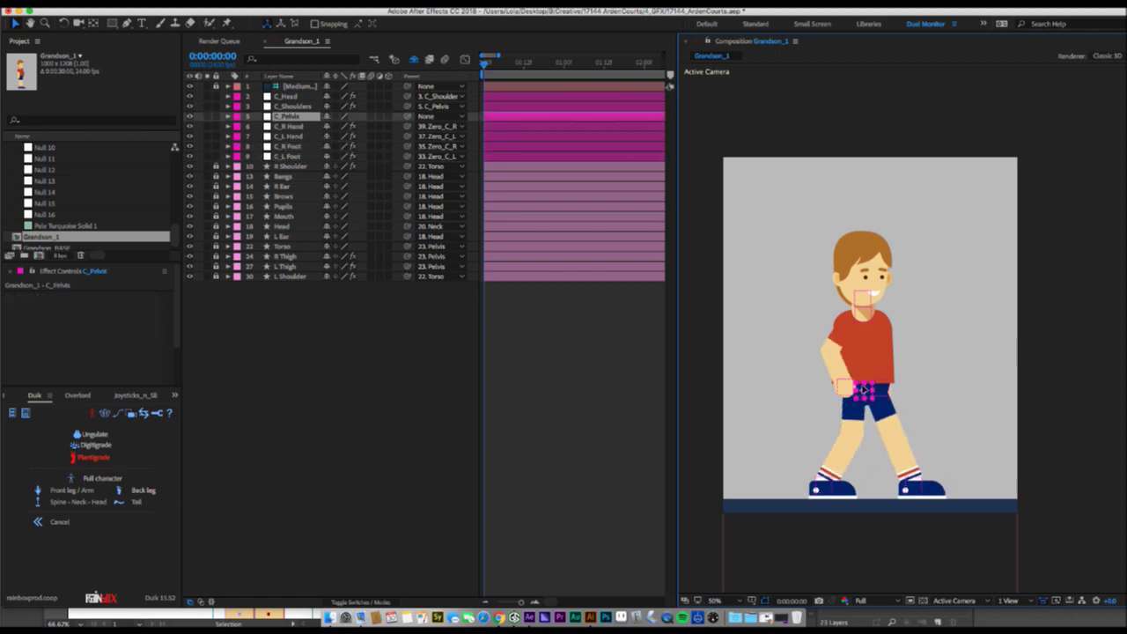
pyautogui.press('super+z')
pyautogui.press('super+z')
pyautogui.press('super+z')
pyautogui.press('super+z')
pyautogui.press('super+z')
pyautogui.press('super+z')
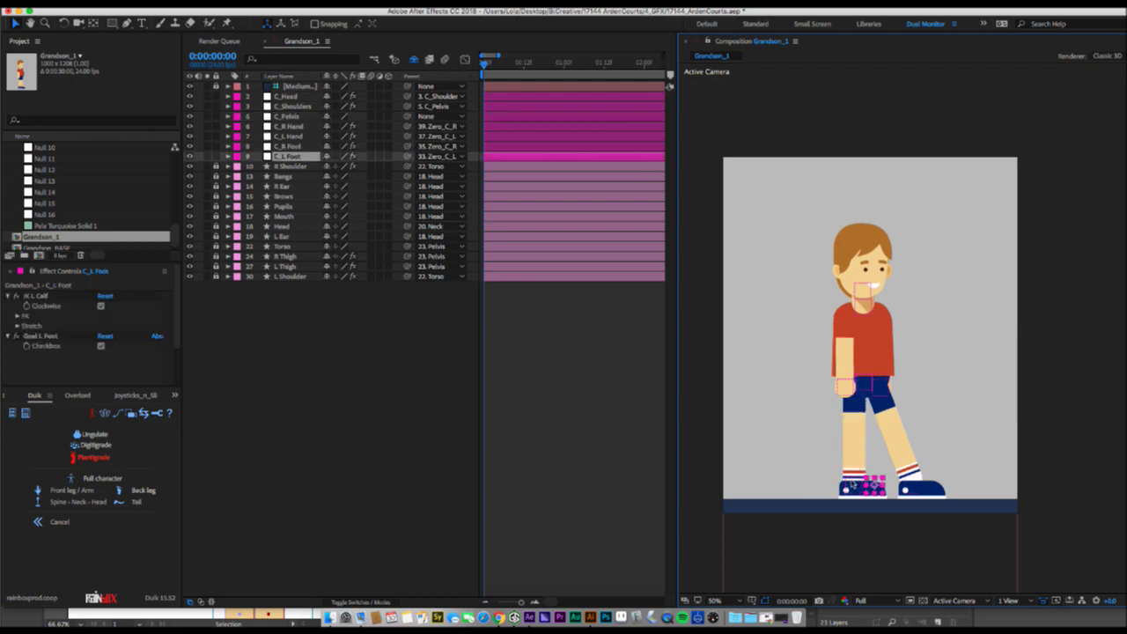
# Try lifting and rotating the C_R Foot controller behind the character, and undo both changes.
pyautogui.moveTo(853, 482)
pyautogui.mouseDown()
pyautogui.moveTo(862, 453)
pyautogui.moveTo(851, 462)
pyautogui.moveTo(861, 485)
pyautogui.mouseUp()
pyautogui.press('w')
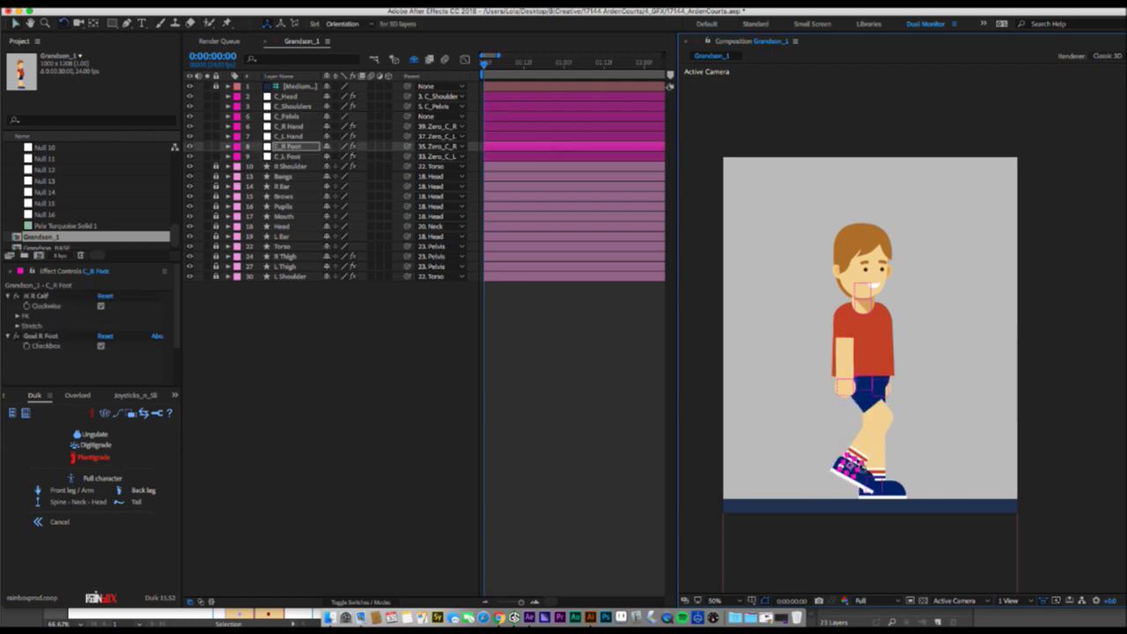
pyautogui.press('super+z')
pyautogui.press('super+z')
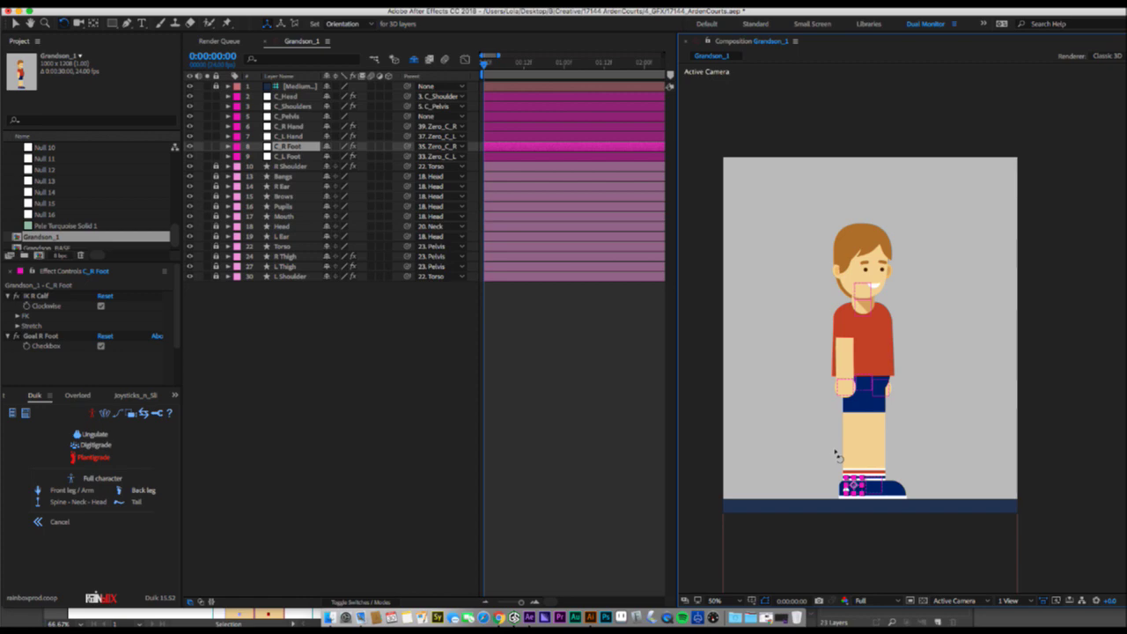
# At the first frame, raise C_L Foot forward and lift C_R Hand in front of the chest, rotating the hand to follow the arm.
pyautogui.press('v')
pyautogui.click(868, 388)
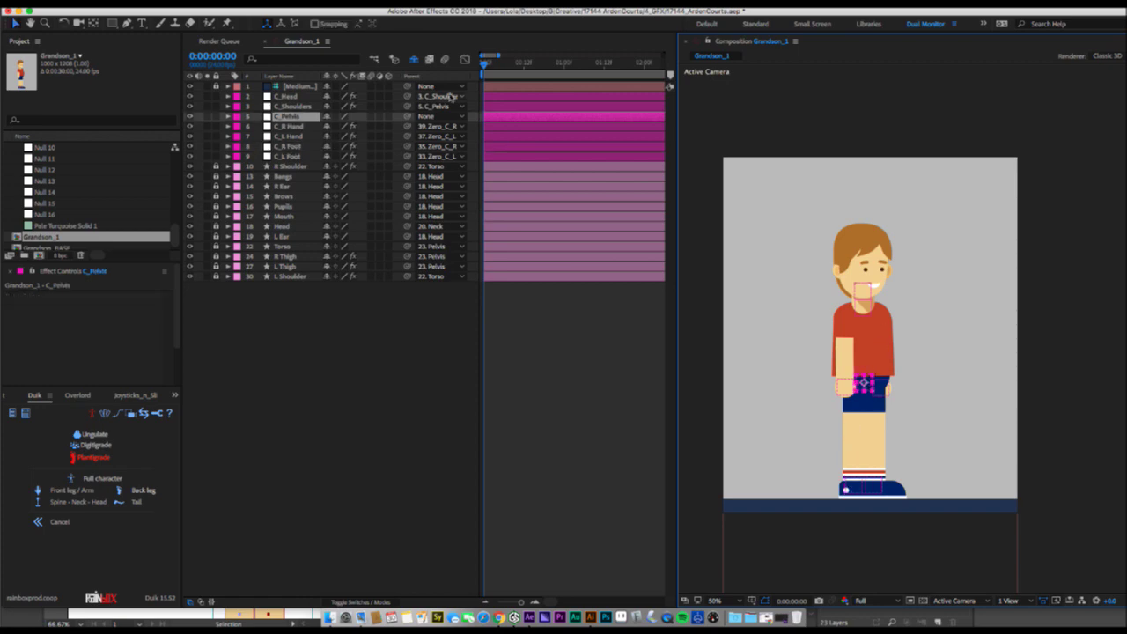
pyautogui.click(486, 64)
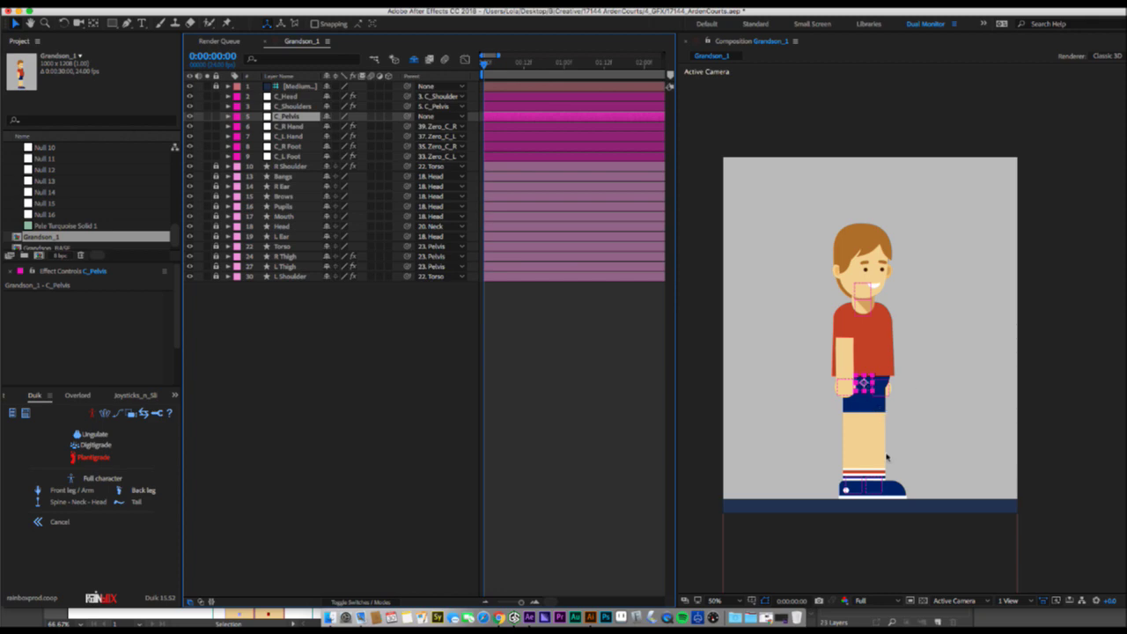
pyautogui.moveTo(870, 492); pyautogui.dragTo(900, 471)
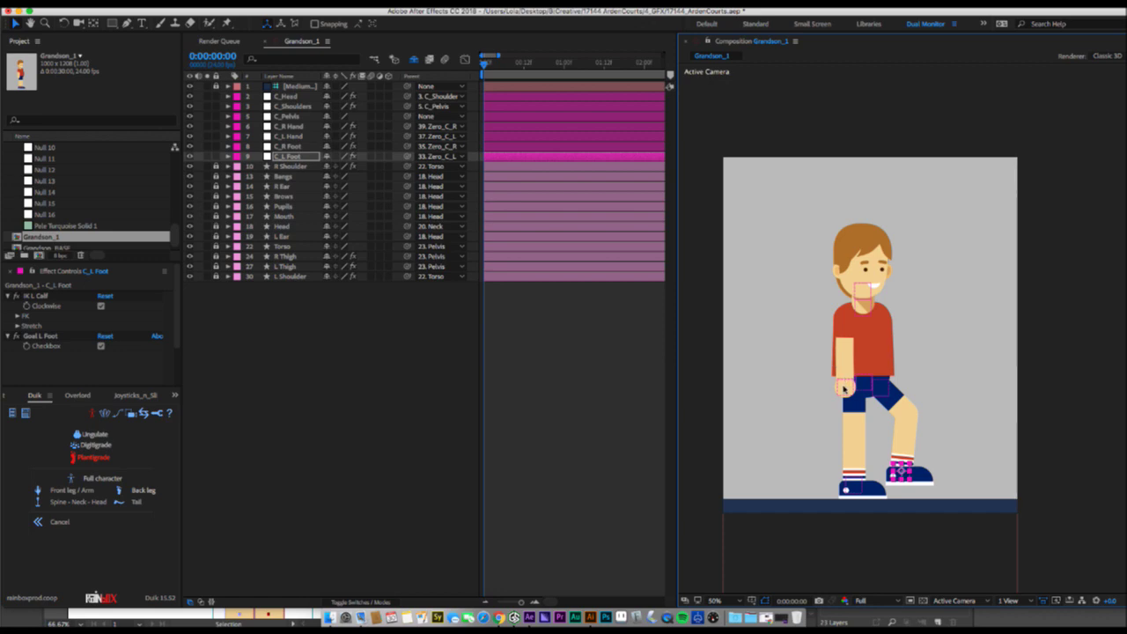
pyautogui.moveTo(843, 387); pyautogui.dragTo(905, 317)
pyautogui.press('w')
pyautogui.press('v')
# Swing C_L Hand up behind the torso with a matching rotation, and readjust C_R Hand slightly.
pyautogui.click(881, 388)
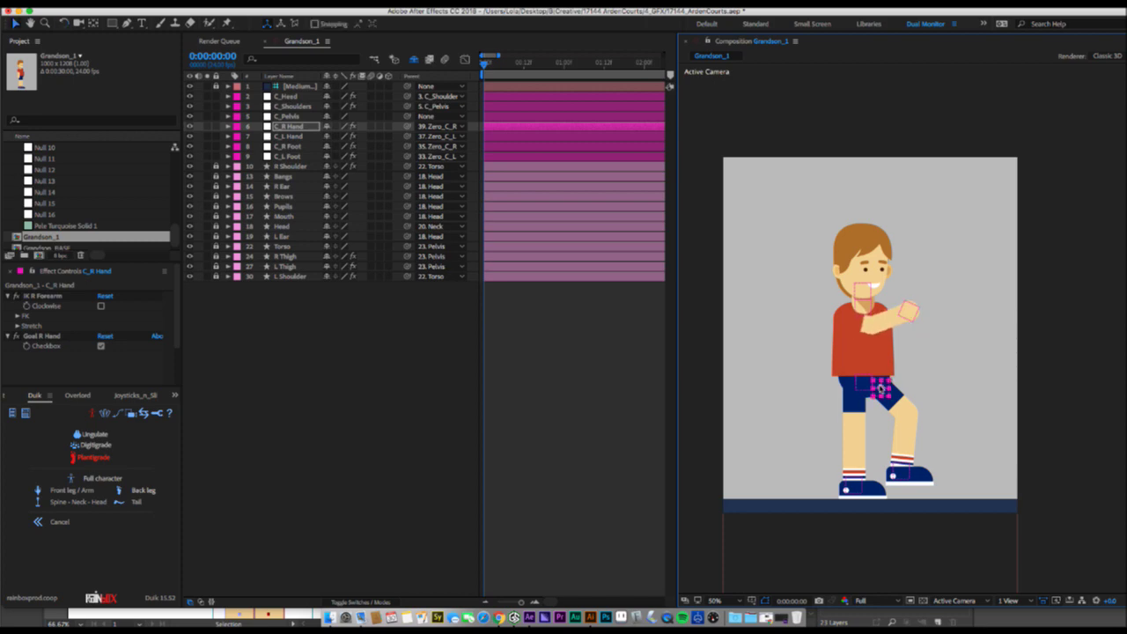
pyautogui.moveTo(880, 389); pyautogui.dragTo(826, 346)
pyautogui.press('w')
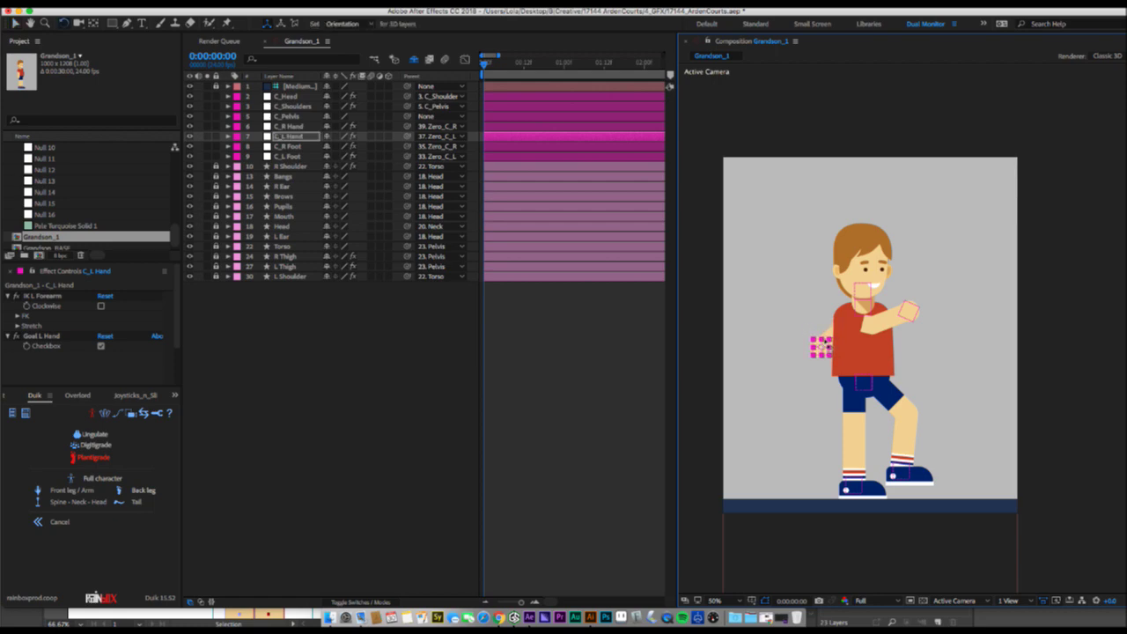
pyautogui.press('v')
pyautogui.click(911, 313)
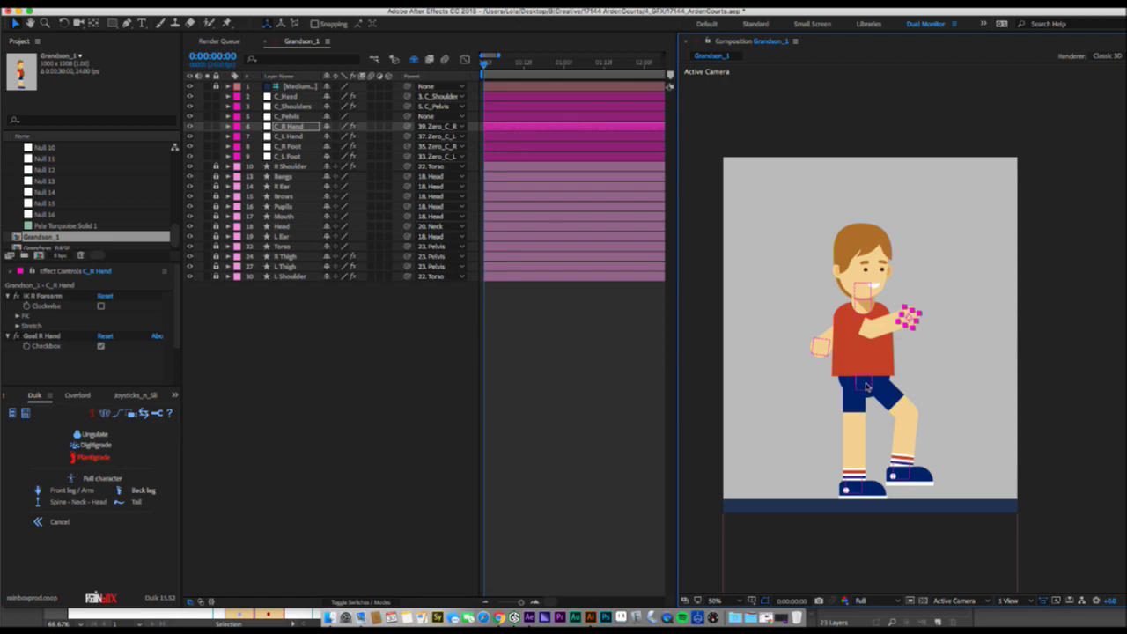
# Undo a trial raise of C_Pelvis, and set starting Position and Rotation keyframes for it at frame 0.
pyautogui.moveTo(865, 379); pyautogui.dragTo(868, 348)
pyautogui.press('super+z')
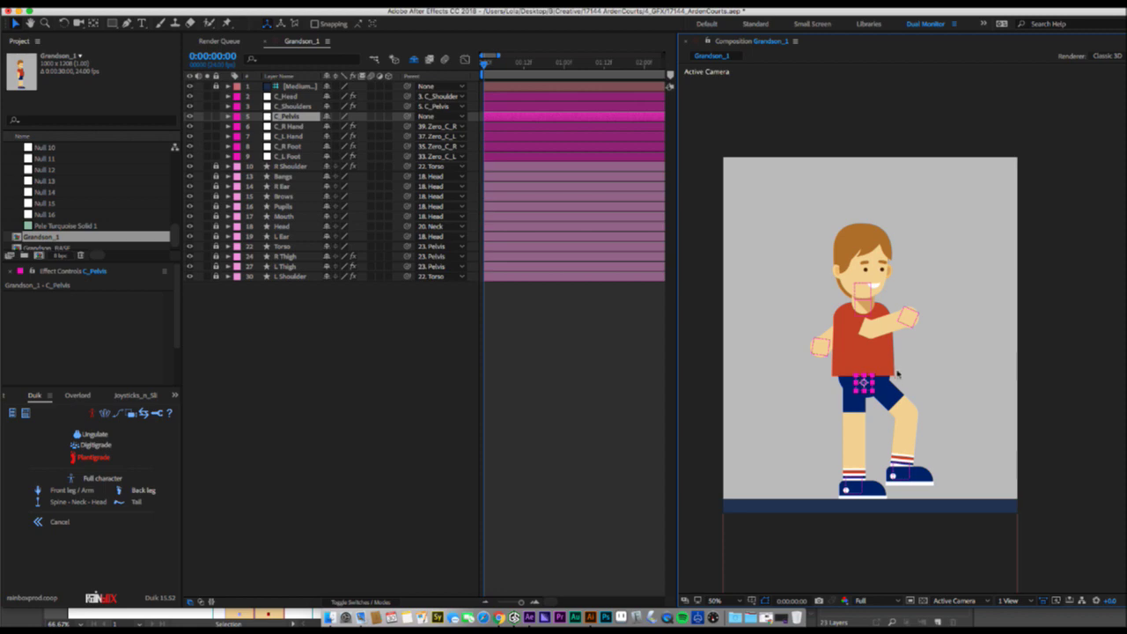
pyautogui.press('p')
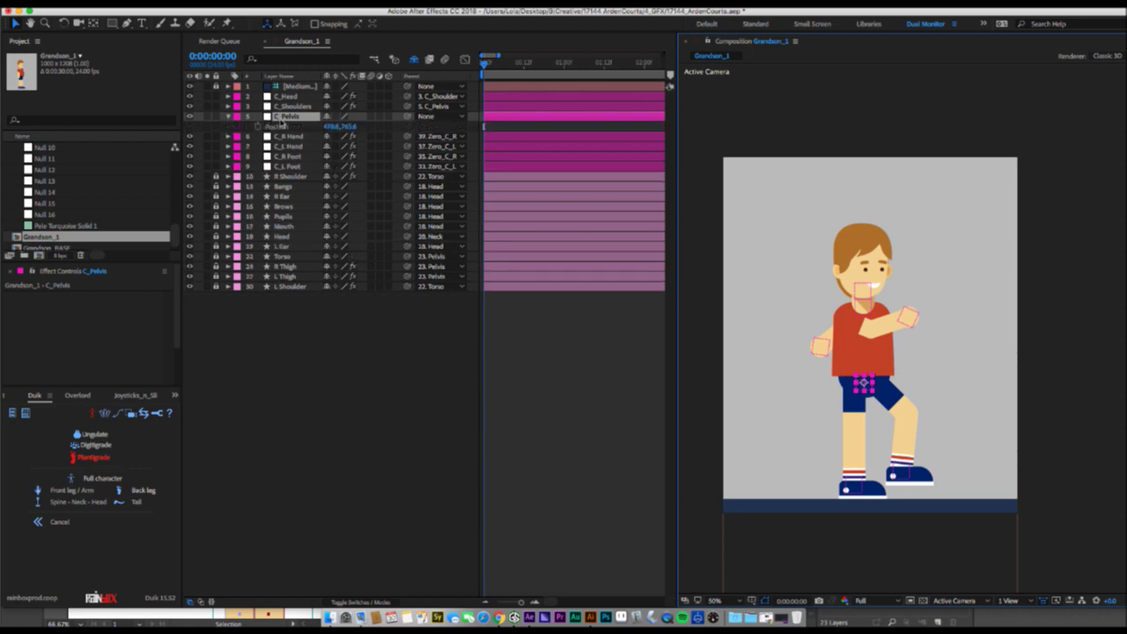
pyautogui.click(258, 127)
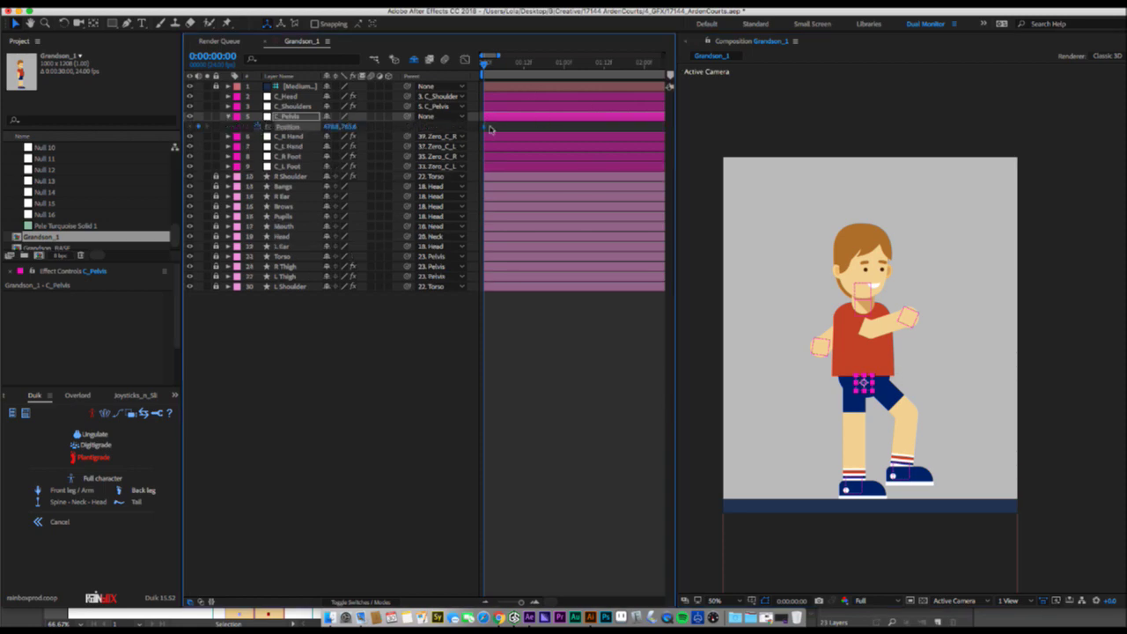
pyautogui.moveTo(486, 130)
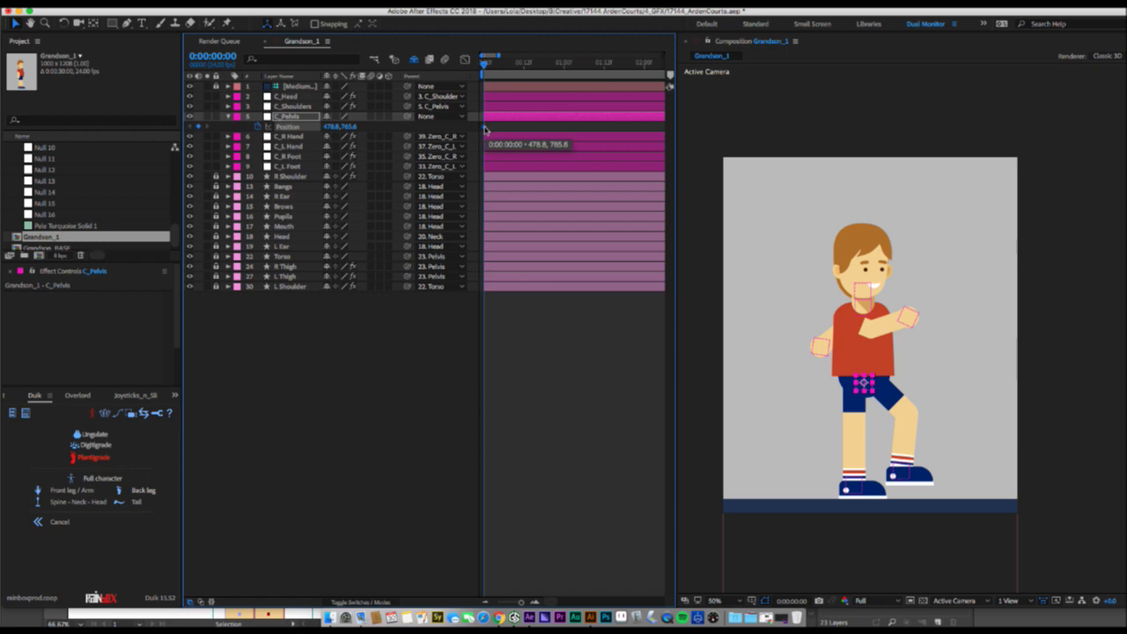
pyautogui.press('r')
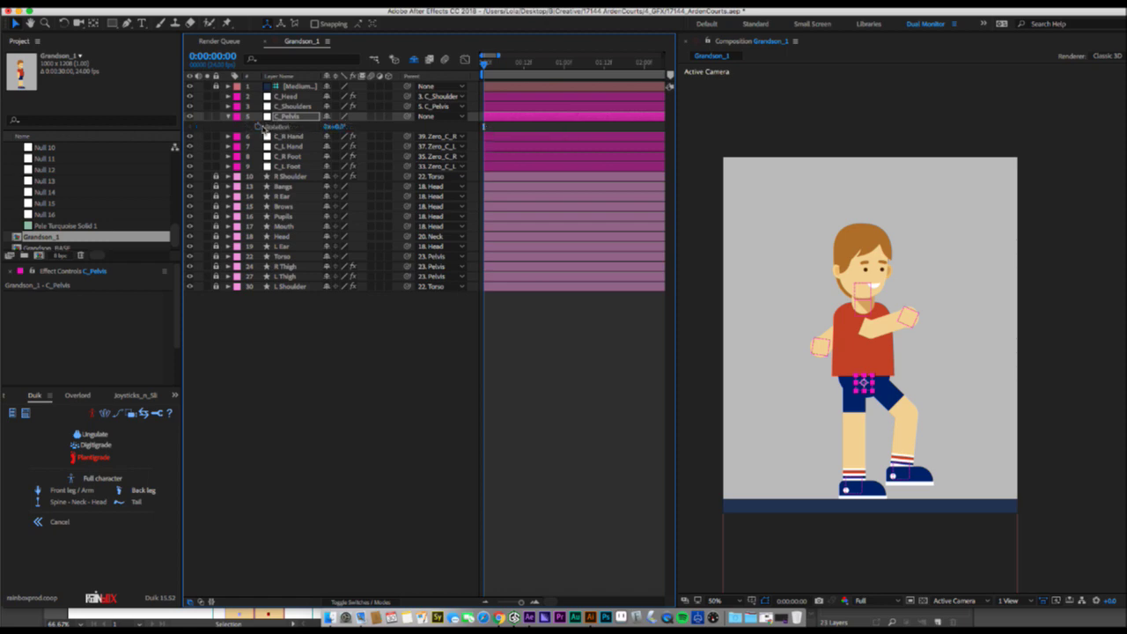
pyautogui.hotkey('shift', 'p')
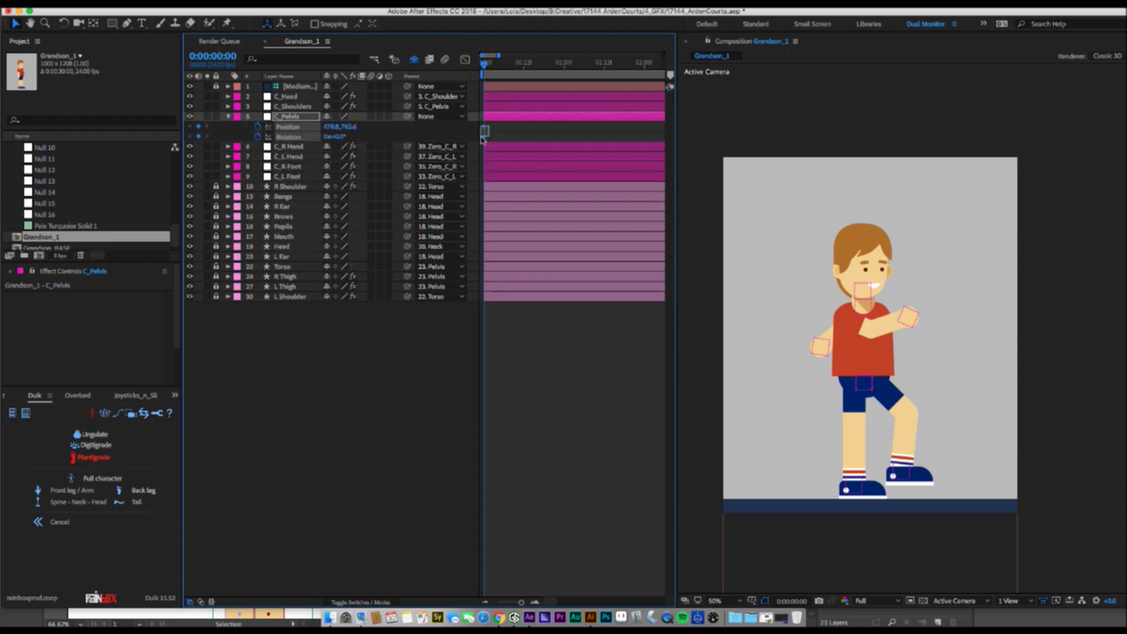
# Shift both C_Pelvis keyframes to just before 01:12, and raise C_Pelvis at frame 0 to a Y position of about 659.6.
pyautogui.moveTo(540, 139); pyautogui.dragTo(594, 138)
pyautogui.click(381, 405)
pyautogui.click(870, 380)
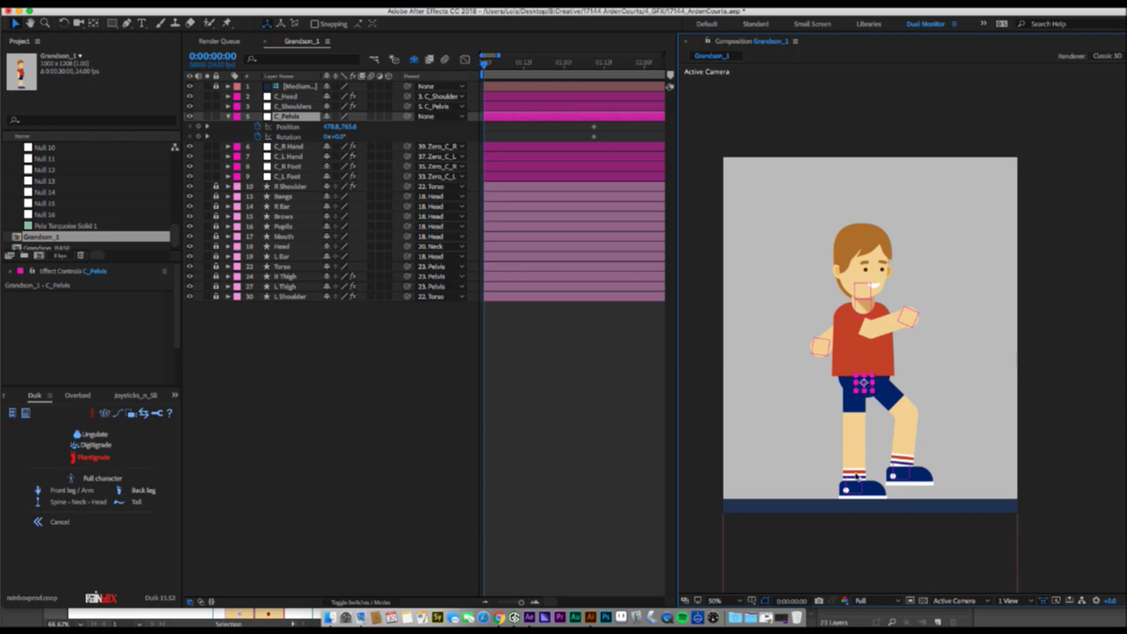
pyautogui.moveTo(868, 388); pyautogui.dragTo(866, 351)
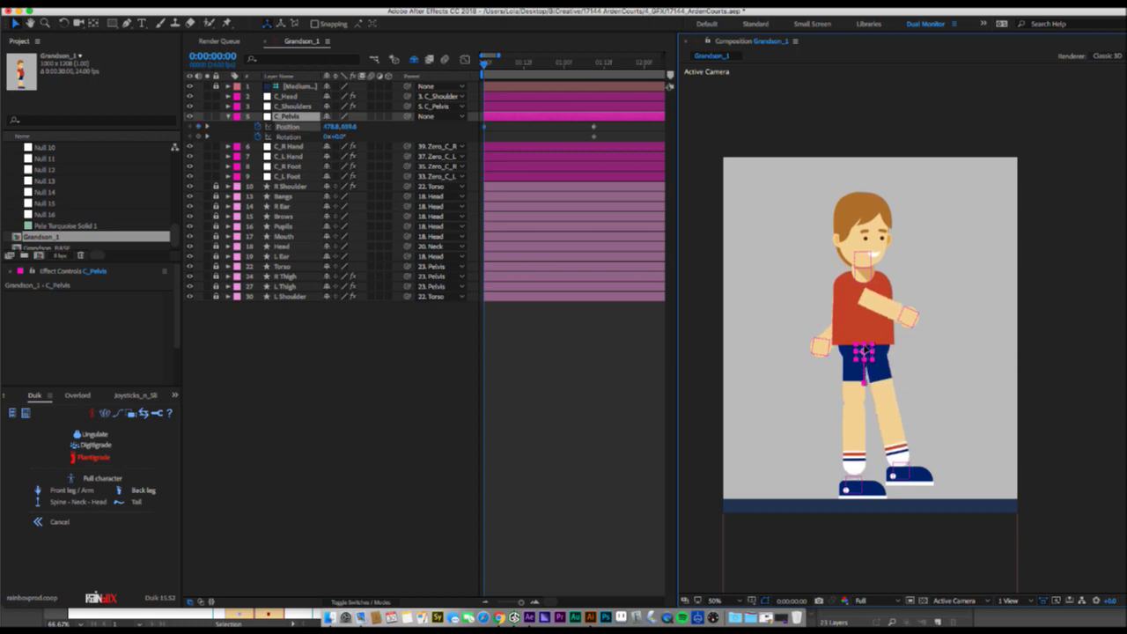
# At frame 0, lift C_R Foot behind the body rotated about 84°, and raise C_L Foot forward rotated about -25°.
pyautogui.moveTo(852, 484); pyautogui.dragTo(808, 413)
pyautogui.press('w')
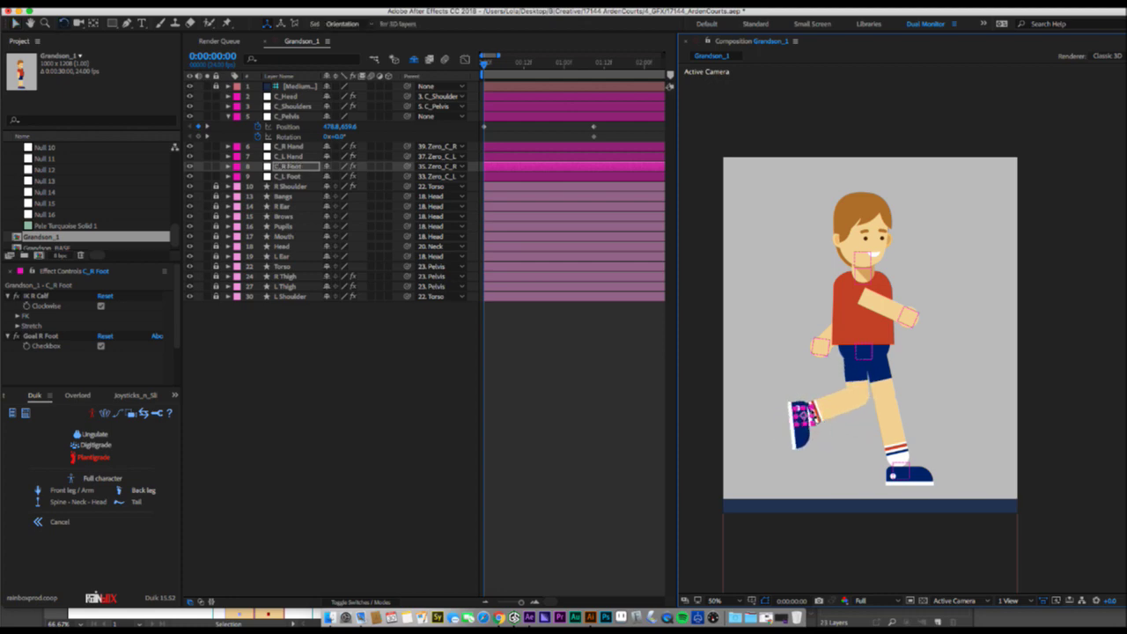
pyautogui.press('v')
pyautogui.moveTo(893, 476); pyautogui.dragTo(948, 407)
pyautogui.press('w')
pyautogui.press('v')
pyautogui.moveTo(798, 422); pyautogui.dragTo(796, 417)
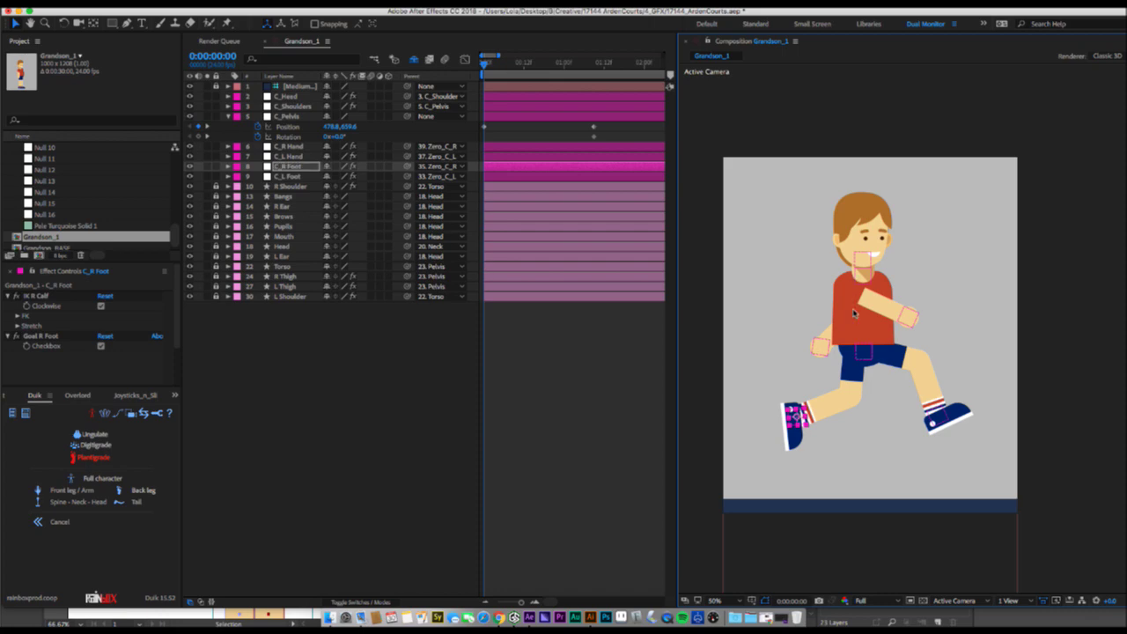
# Raise C_L Hand and C_R Hand to bend the arms with the lifted torso, and nudge C_R Foot slightly upward.
pyautogui.click(826, 347)
pyautogui.moveTo(820, 349); pyautogui.dragTo(824, 319)
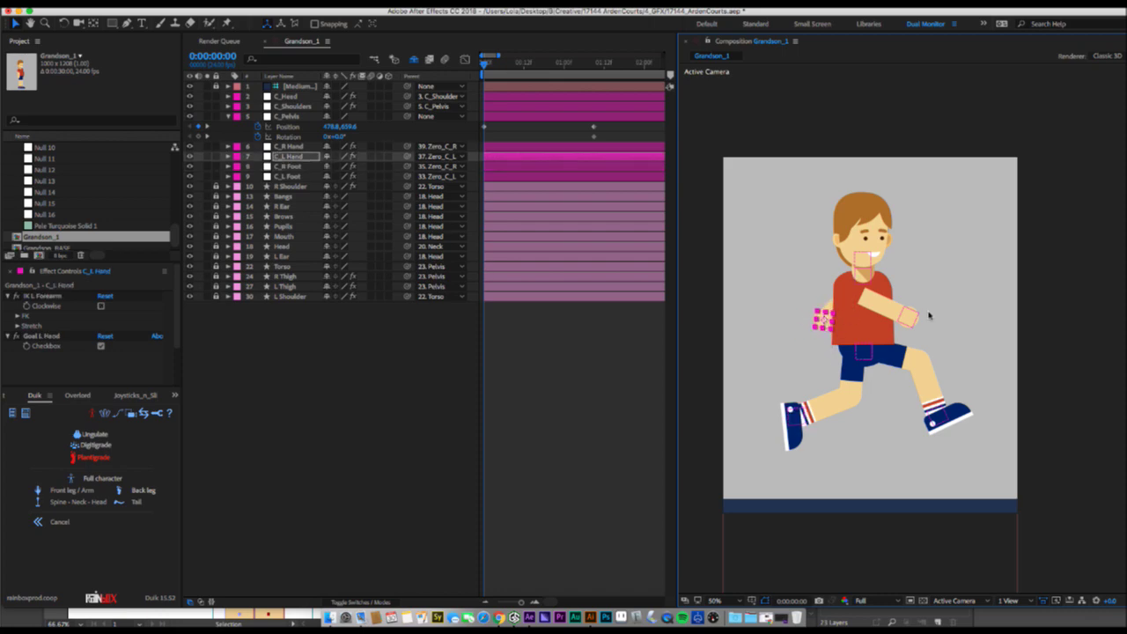
pyautogui.moveTo(910, 319)
pyautogui.mouseDown()
pyautogui.moveTo(865, 321)
pyautogui.moveTo(904, 305)
pyautogui.mouseUp()
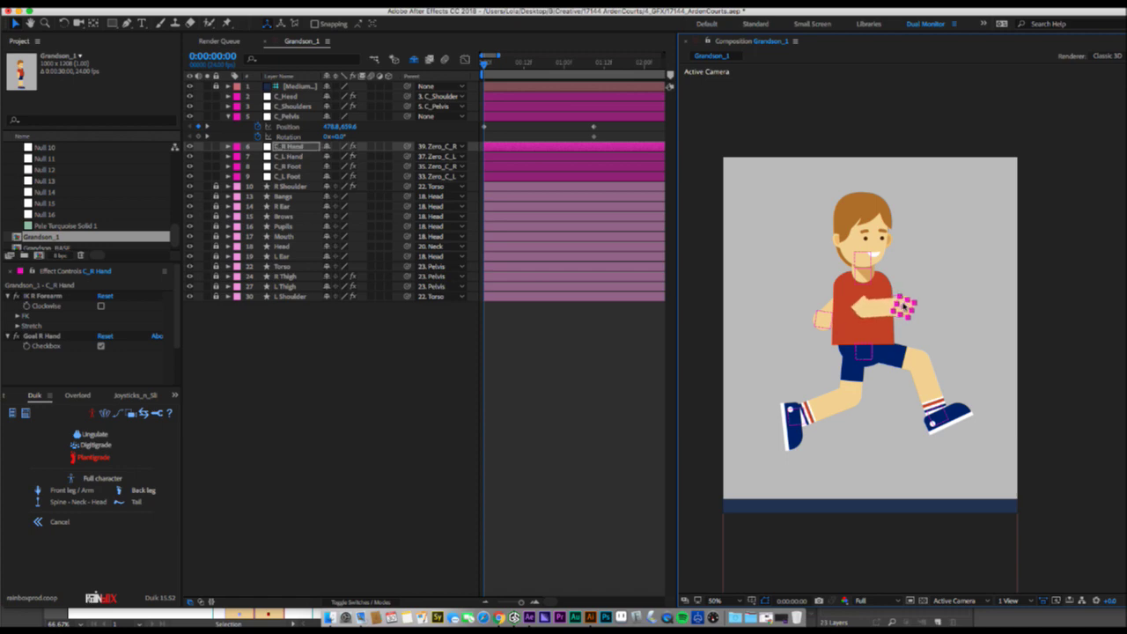
pyautogui.press('w')
pyautogui.press('v')
pyautogui.moveTo(800, 418); pyautogui.dragTo(799, 411)
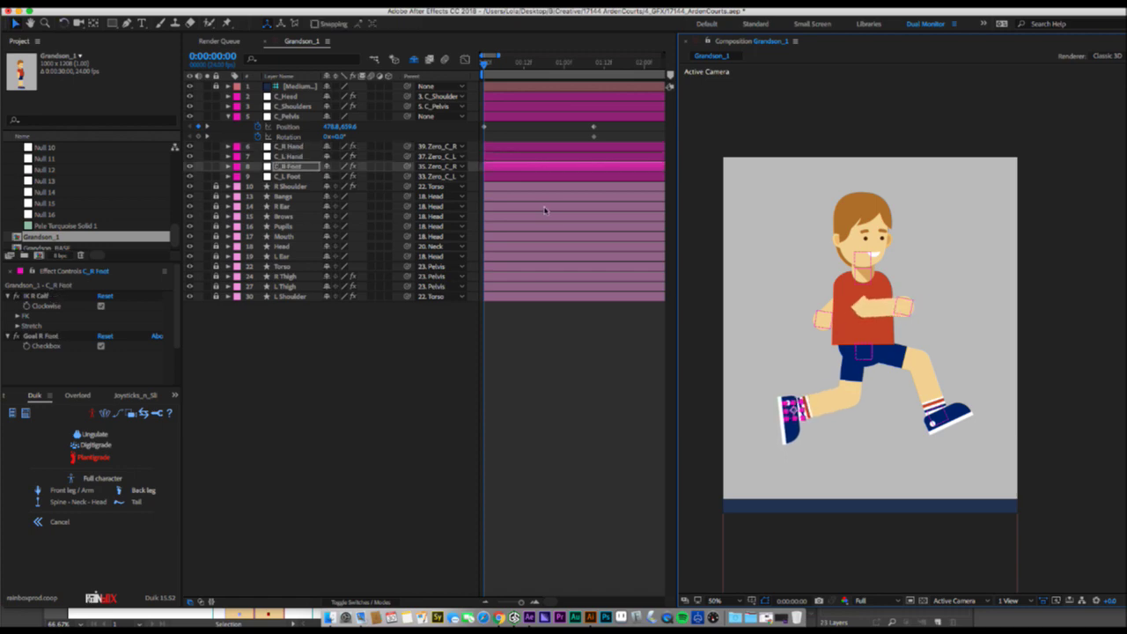
# Set Position and Rotation keyframes for C_R Foot and C_L Foot at frame 0.
pyautogui.keyDown('shift'); pyautogui.click(302, 177); pyautogui.keyUp('shift')
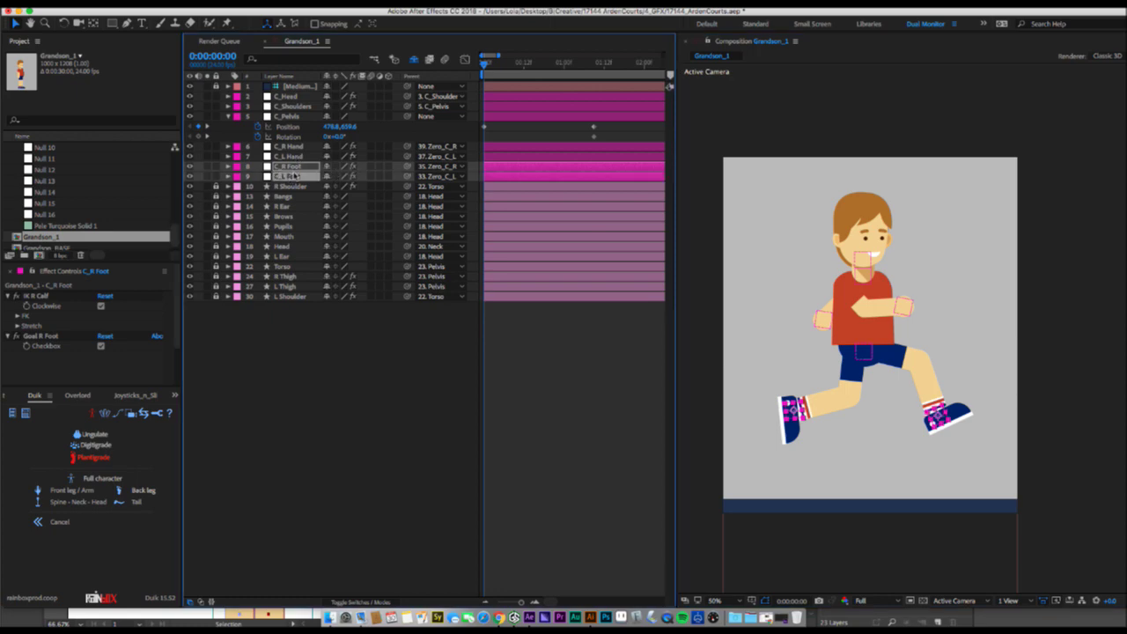
pyautogui.press('p')
pyautogui.click(262, 177)
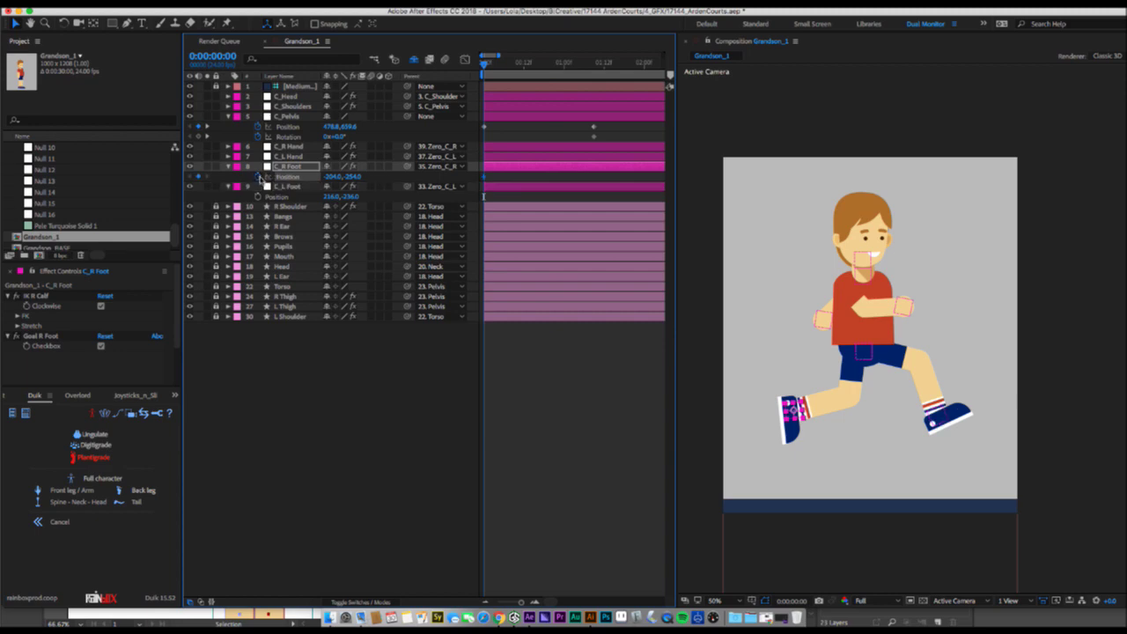
pyautogui.click(260, 196)
pyautogui.press('r')
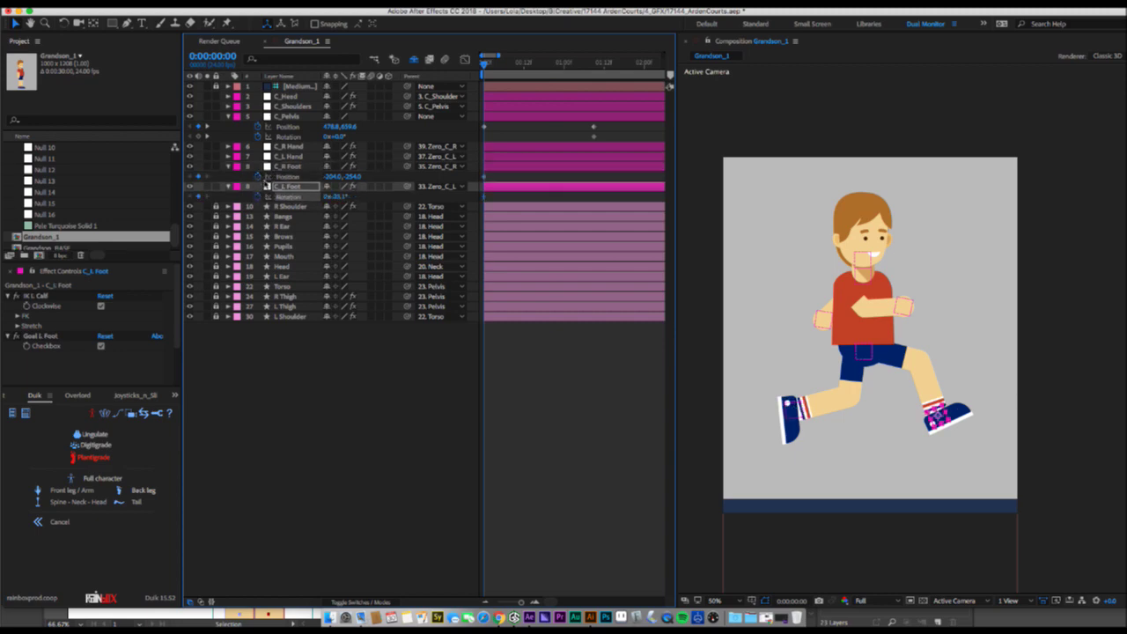
pyautogui.click(278, 174)
pyautogui.press('r')
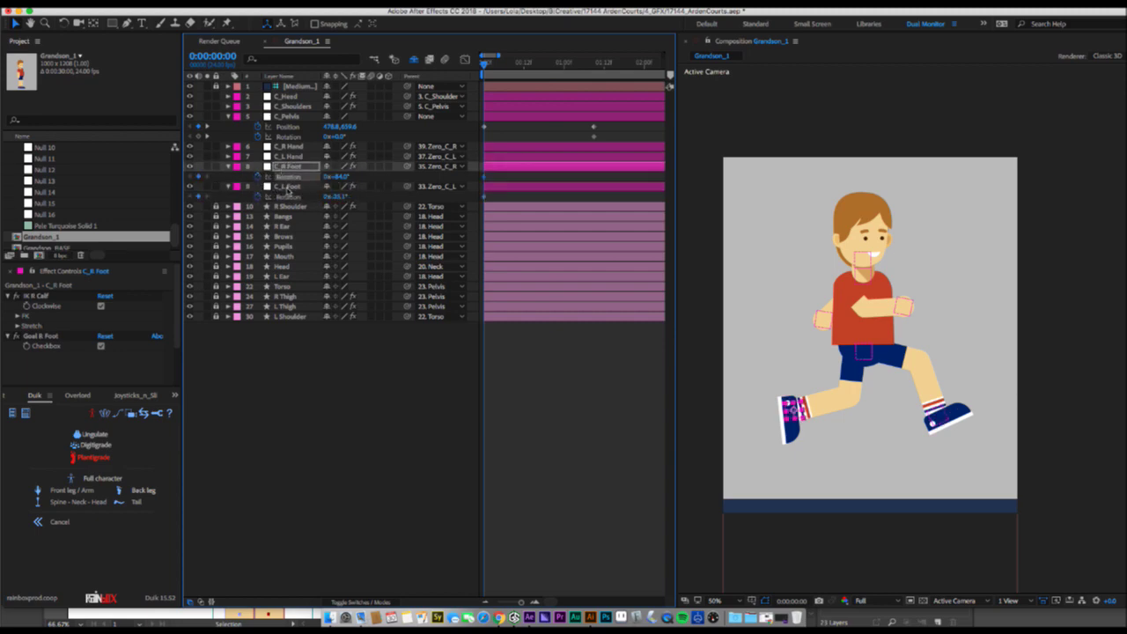
# Display the Position and Rotation properties together for both foot controllers.
pyautogui.keyDown('shift'); pyautogui.click(288, 187); pyautogui.keyUp('shift')
pyautogui.press('p')
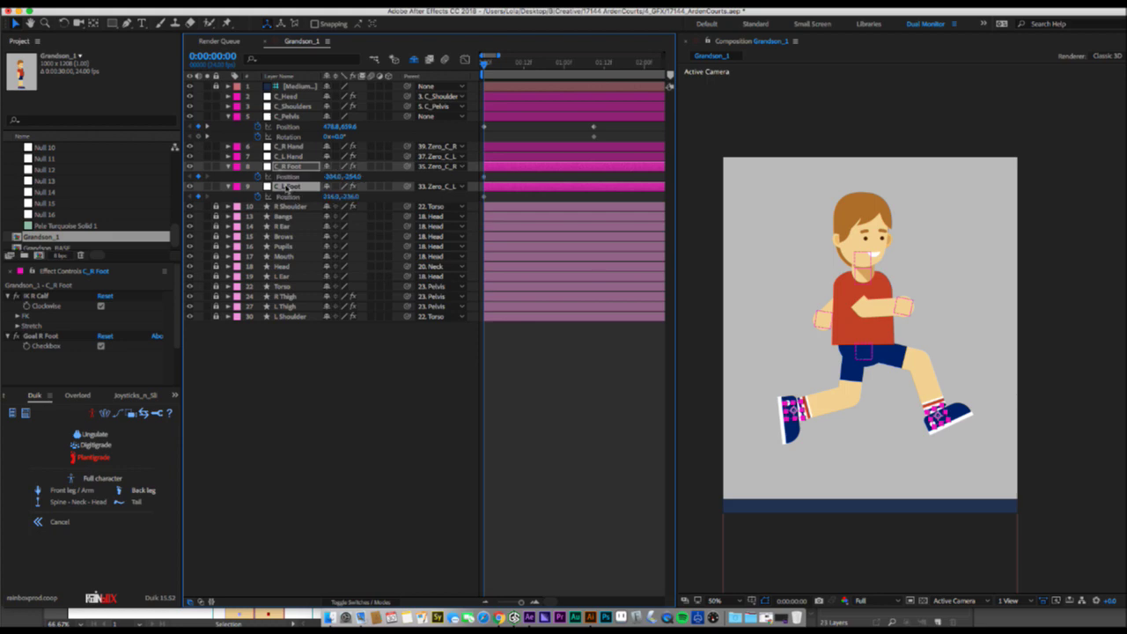
pyautogui.press('r')
pyautogui.hotkey('shift', 'p')
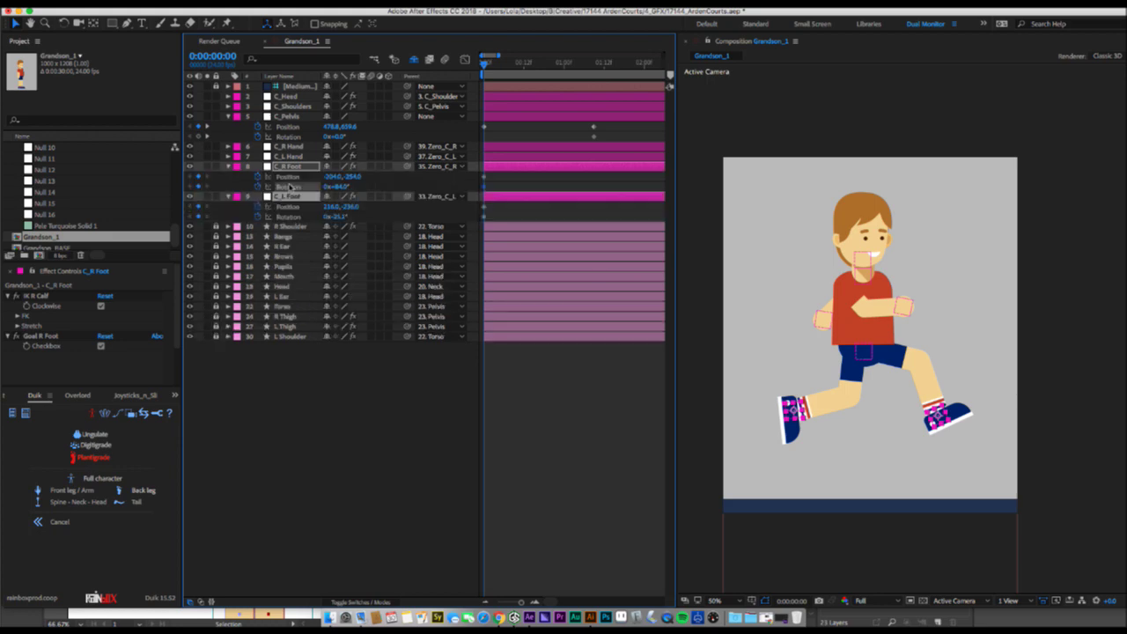
pyautogui.click(392, 415)
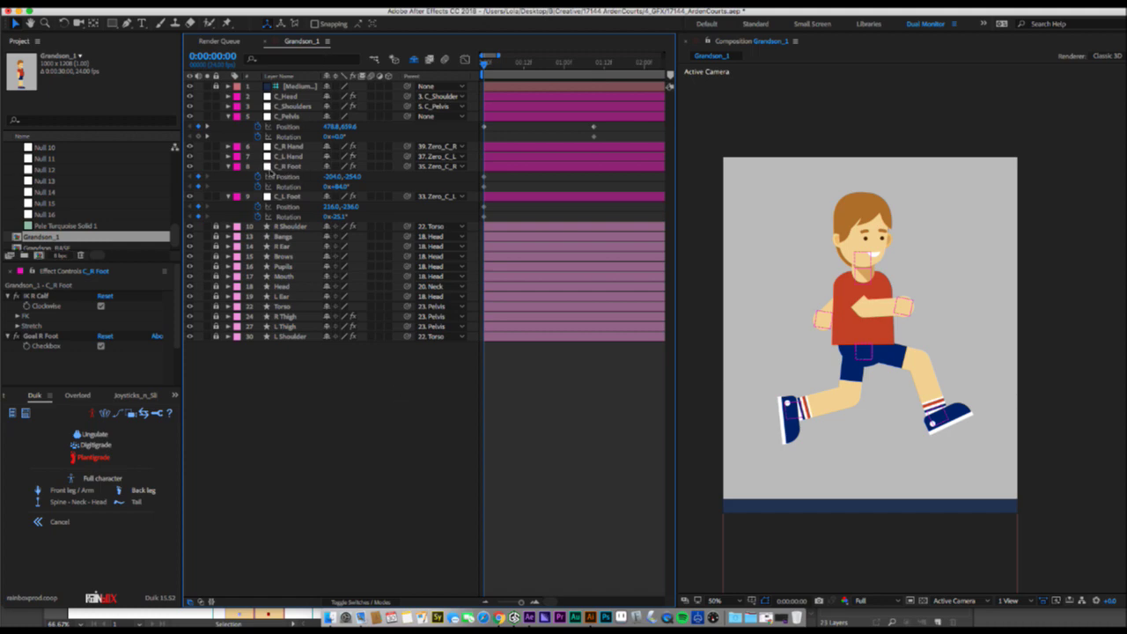
# Go to frame 3 and bring the second pair of C_Pelvis Position and Rotation keyframes to that frame.
pyautogui.click(504, 117)
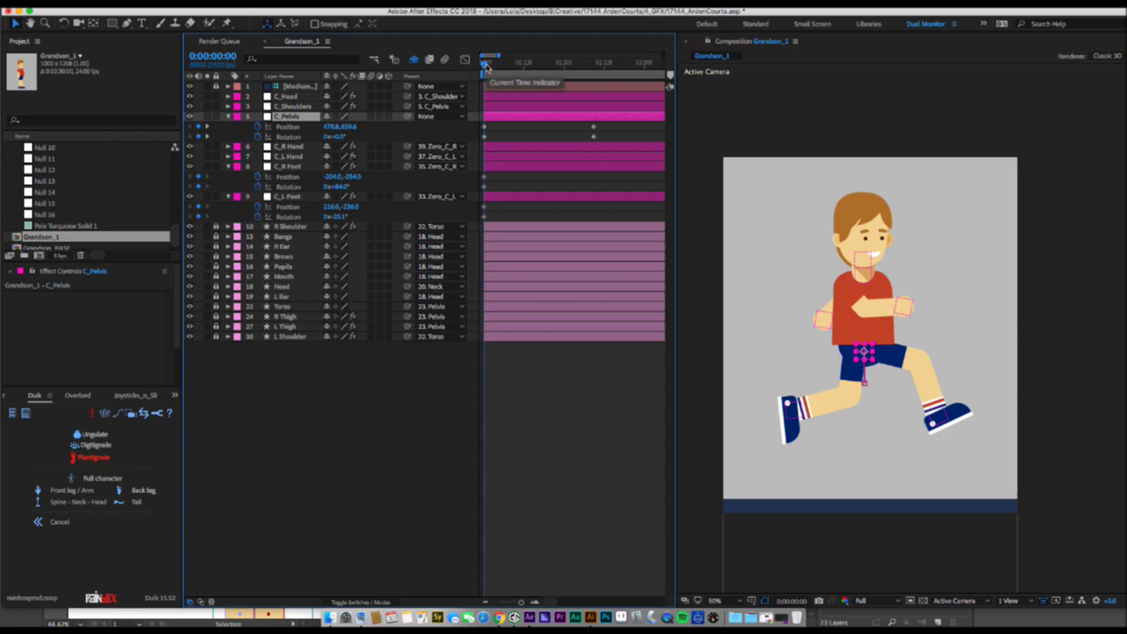
pyautogui.moveTo(485, 64); pyautogui.dragTo(491, 66)
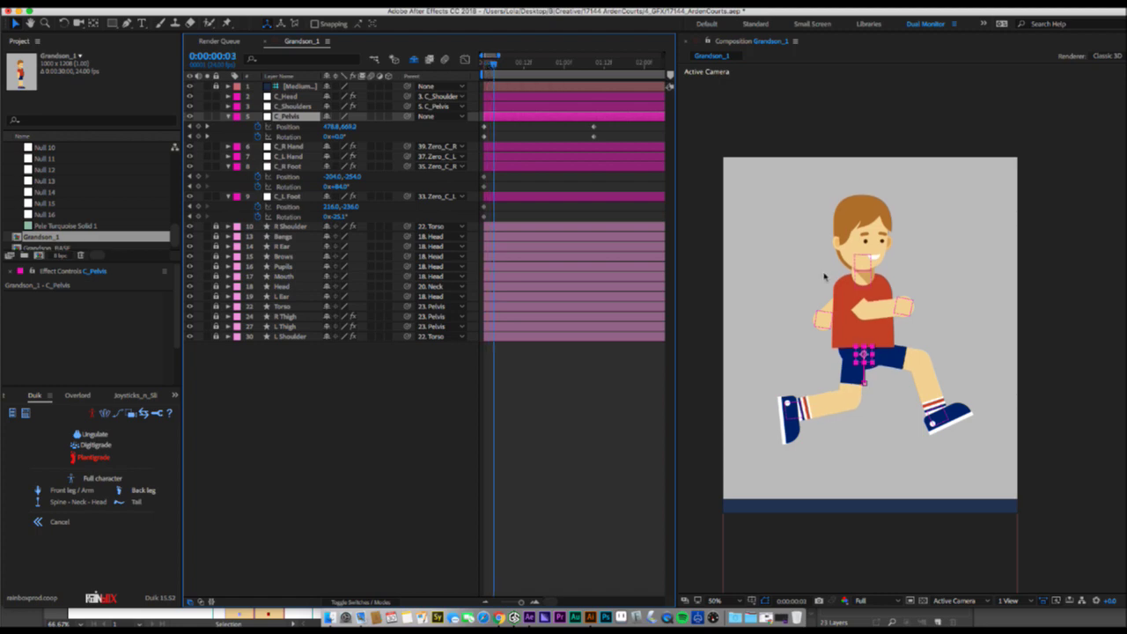
pyautogui.click(745, 377)
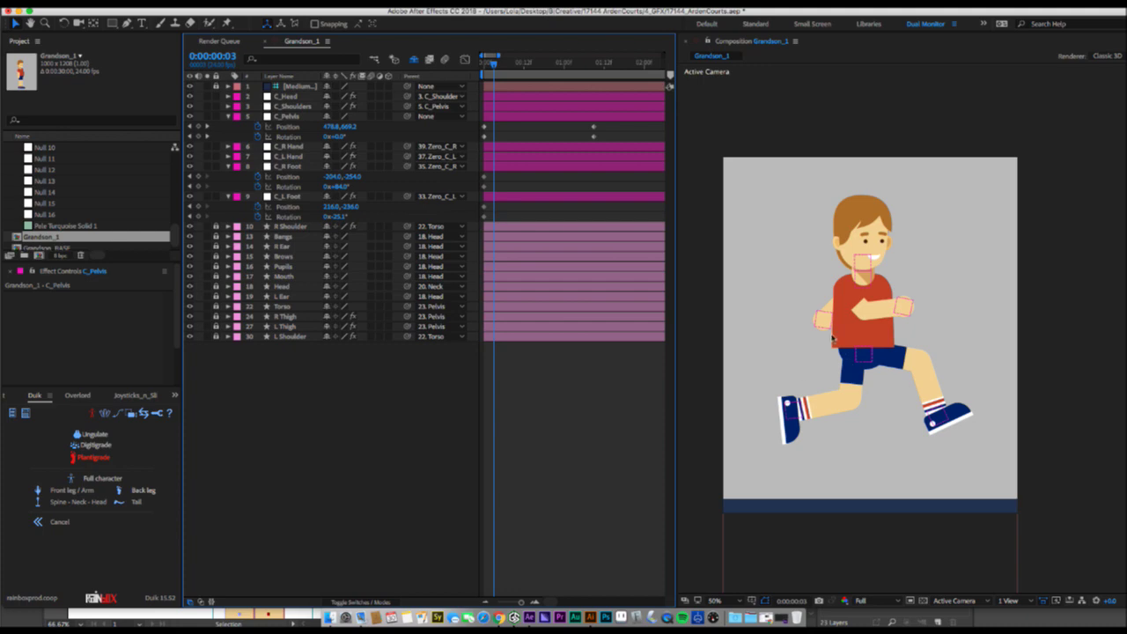
pyautogui.moveTo(614, 124); pyautogui.dragTo(592, 140)
pyautogui.moveTo(594, 137); pyautogui.dragTo(494, 143)
# At frame 3, lower C_L Foot toward the floor rotated about -36.8°, and bring C_R Foot down and forward rotated about 105°.
pyautogui.moveTo(938, 416); pyautogui.dragTo(919, 481)
pyautogui.press('w')
pyautogui.press('v')
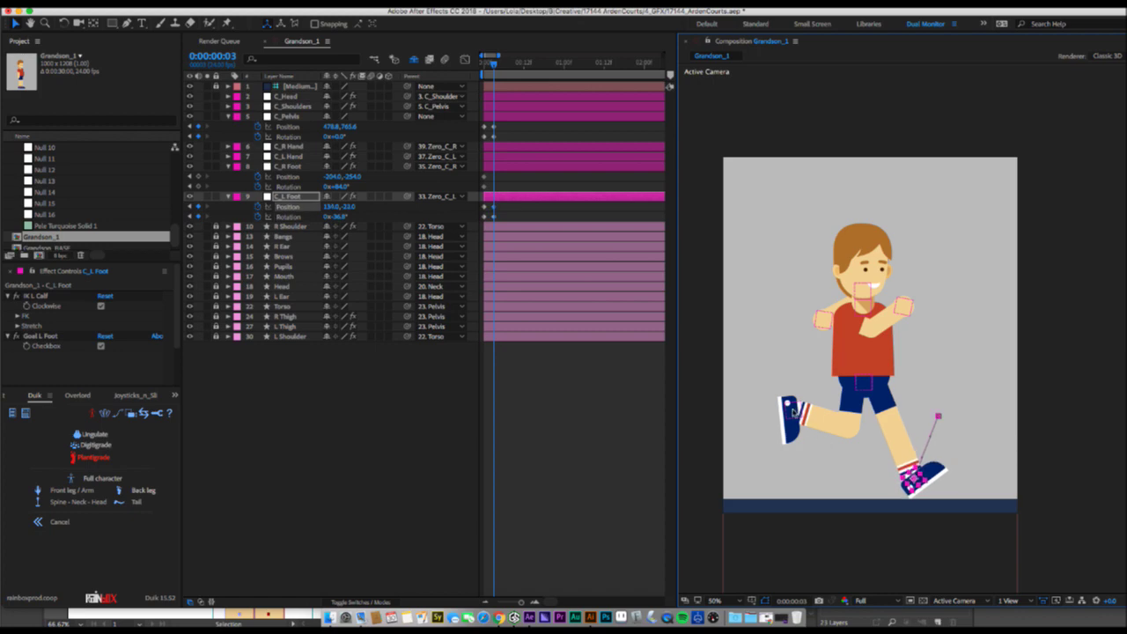
pyautogui.moveTo(798, 414); pyautogui.dragTo(819, 439)
pyautogui.press('w')
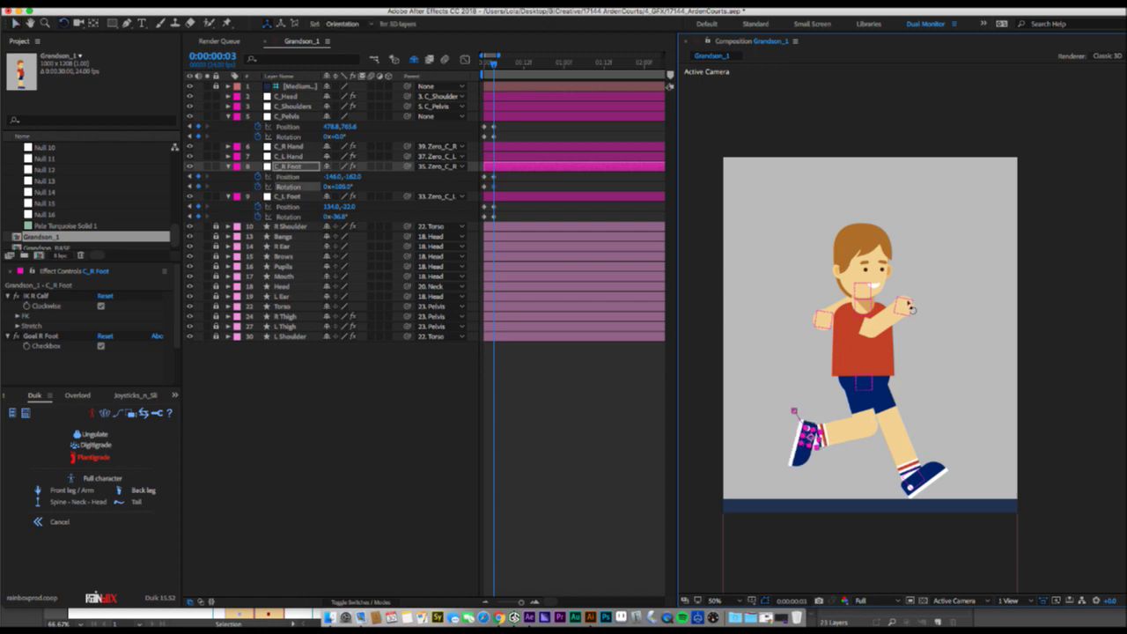
pyautogui.press('v')
pyautogui.click(904, 307)
pyautogui.click(823, 320)
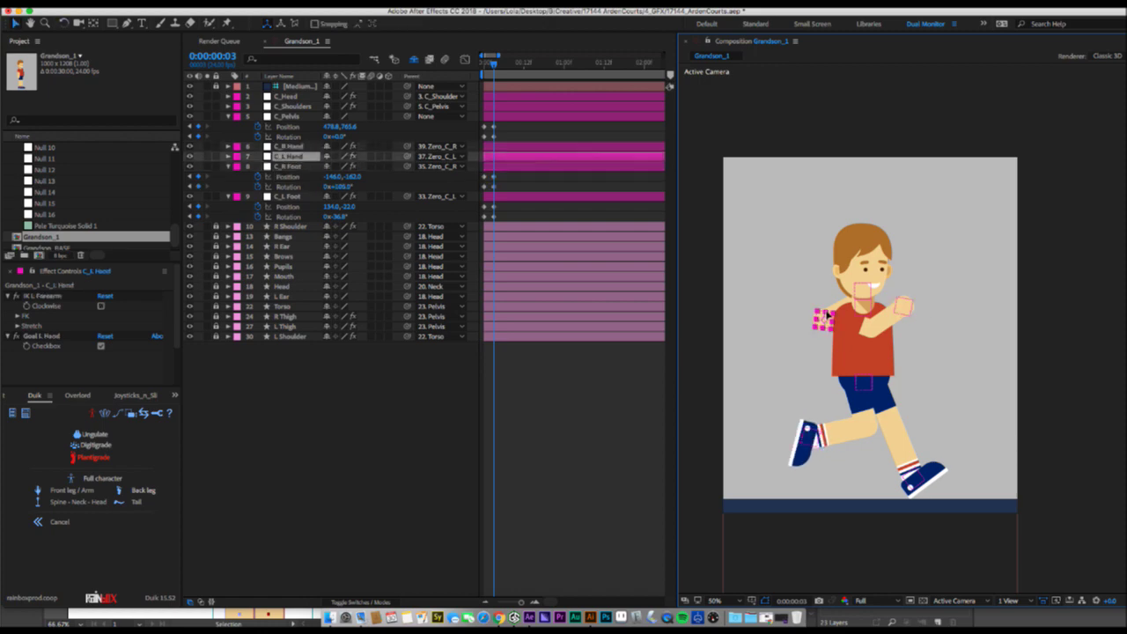
pyautogui.click(374, 481)
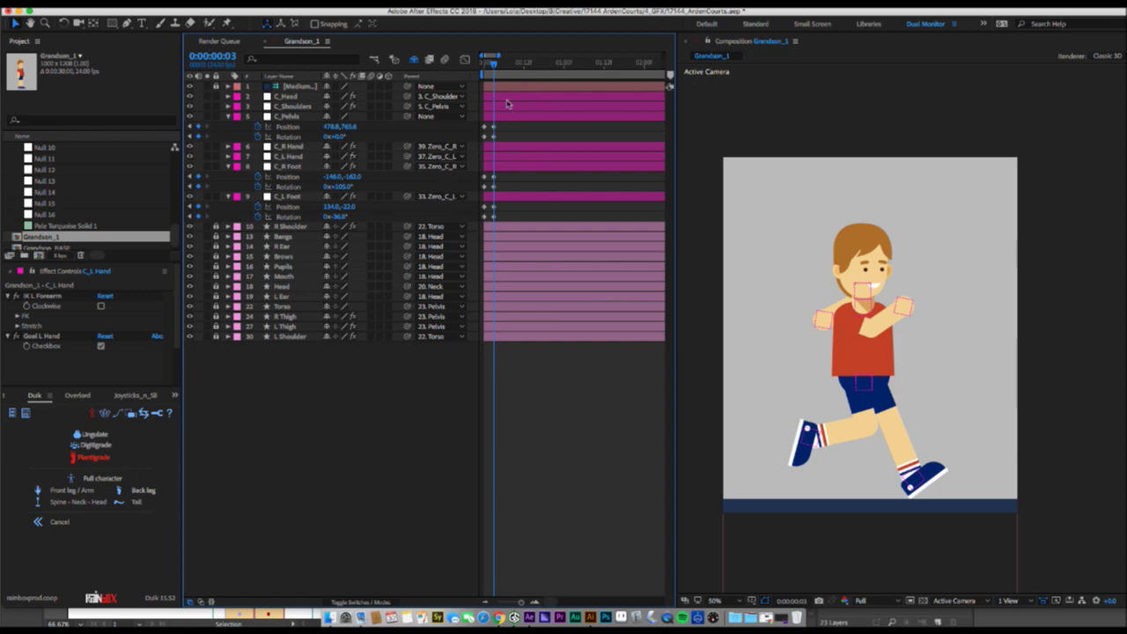
# Advance to frame 5 and rotate C_L Foot flat to 0°.
pyautogui.press('pagedown')
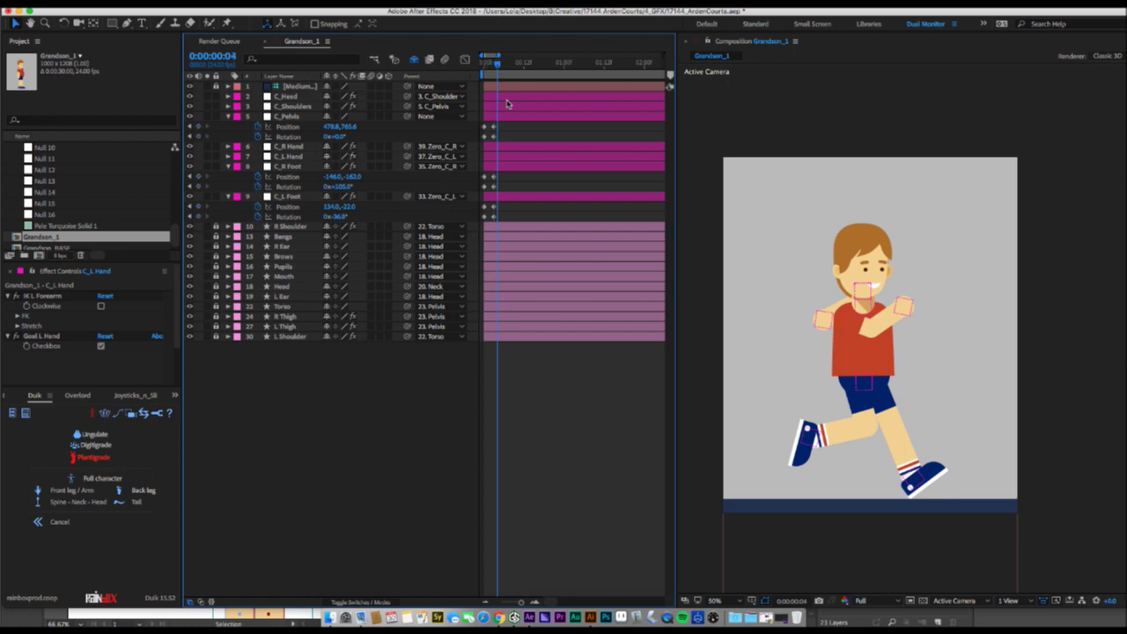
pyautogui.press('pagedown')
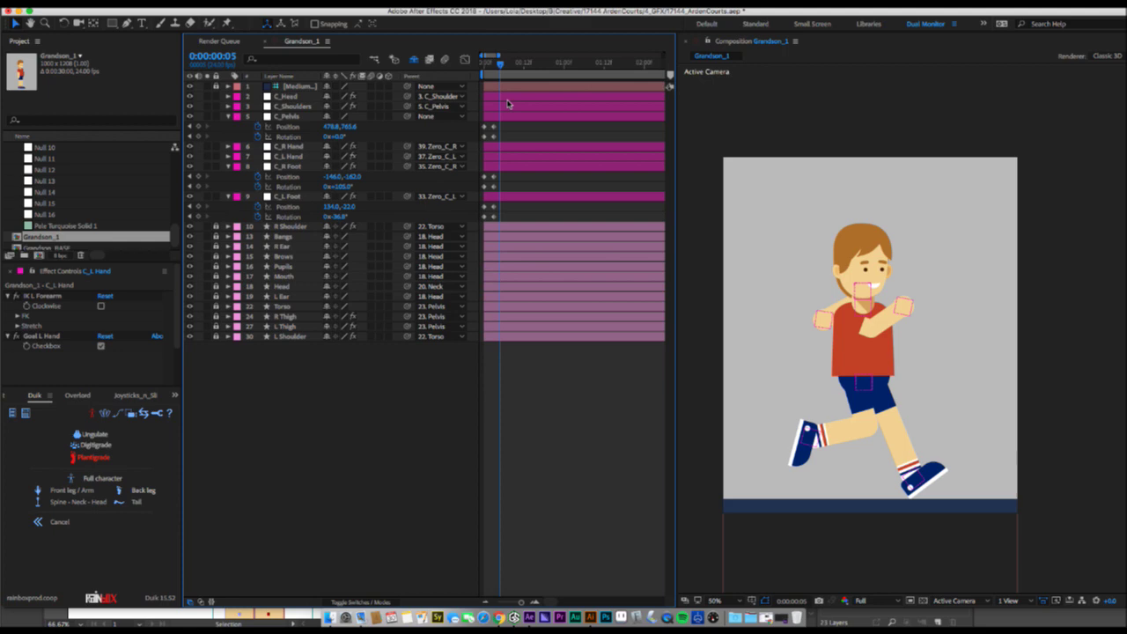
pyautogui.press('w')
pyautogui.moveTo(924, 477); pyautogui.dragTo(931, 488)
pyautogui.press('v')
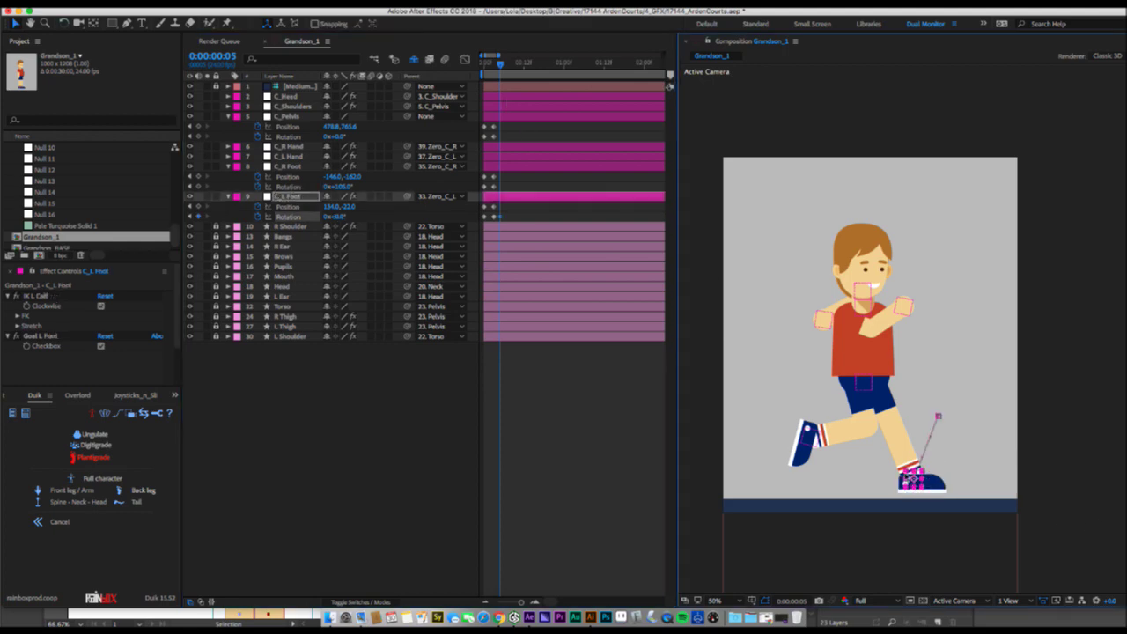
# At frame 5, lower C_Pelvis to a Y position of about 797.6, and slide C_L Foot back onto the floor at about (96, -2).
pyautogui.click(866, 385)
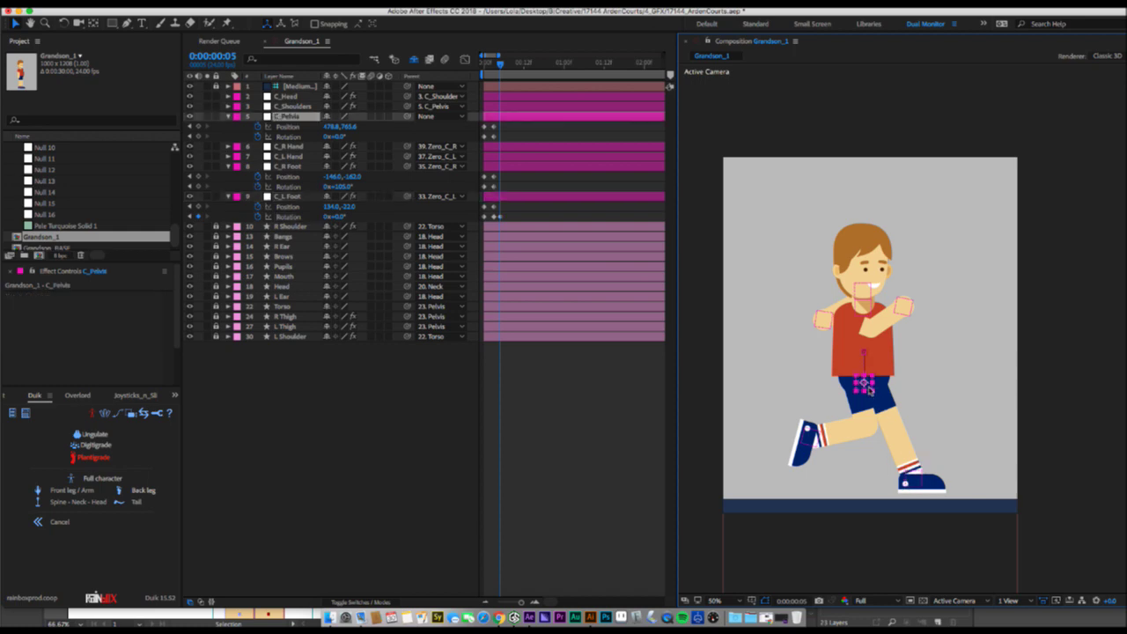
pyautogui.moveTo(866, 385); pyautogui.dragTo(866, 392)
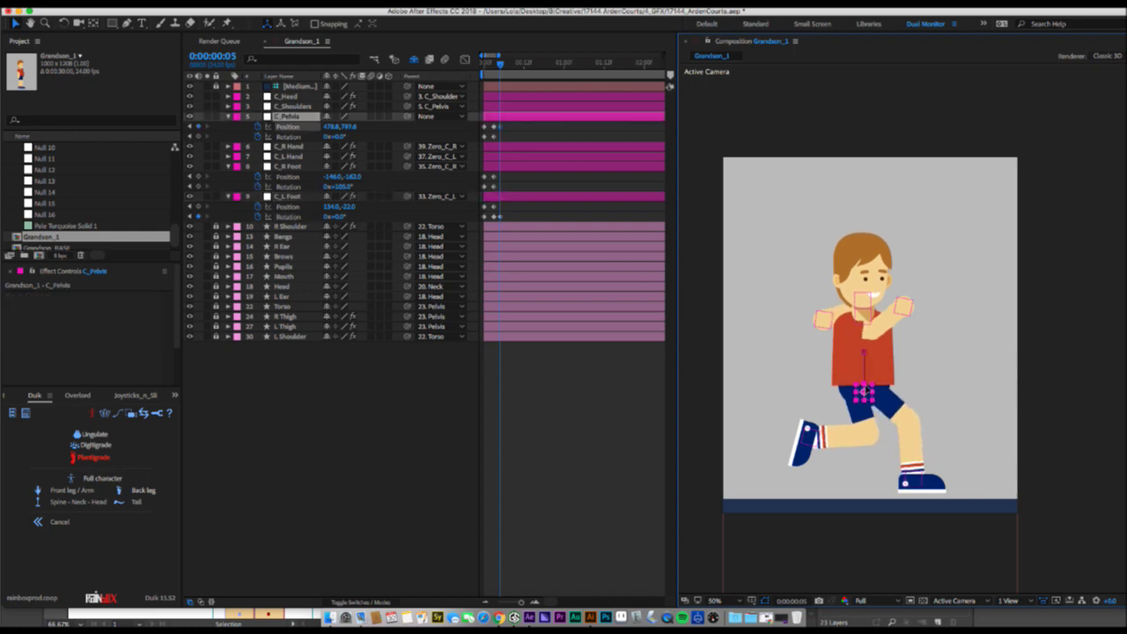
pyautogui.click(912, 480)
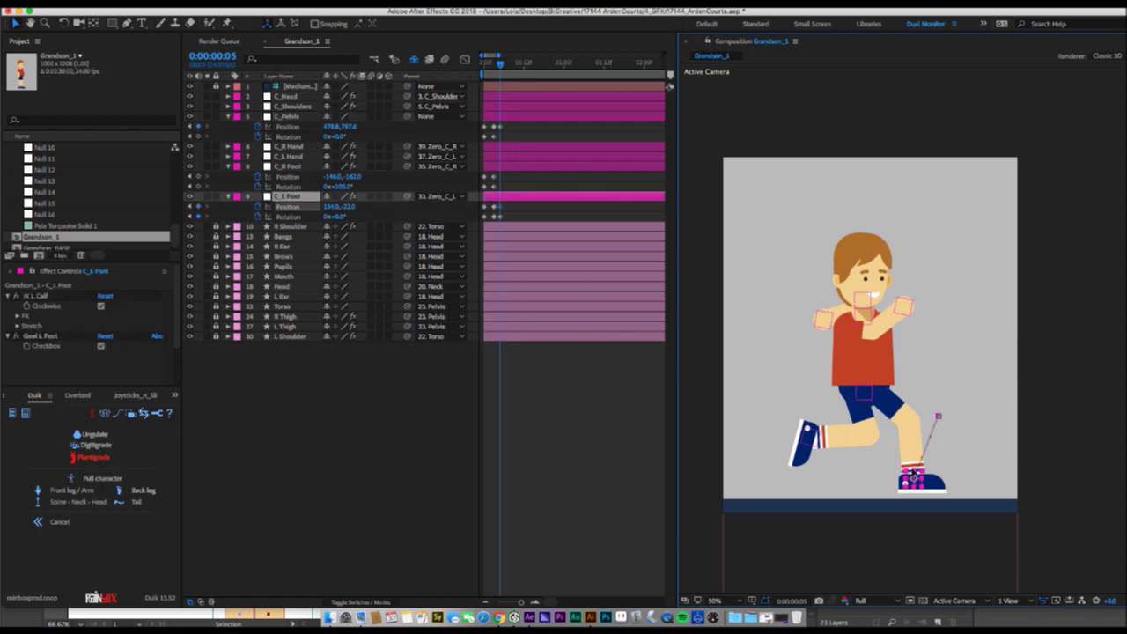
pyautogui.moveTo(913, 480); pyautogui.dragTo(899, 481)
# Bring C_R Foot forward and down behind the standing leg at frame 5, rotated about 91.6°.
pyautogui.click(810, 437)
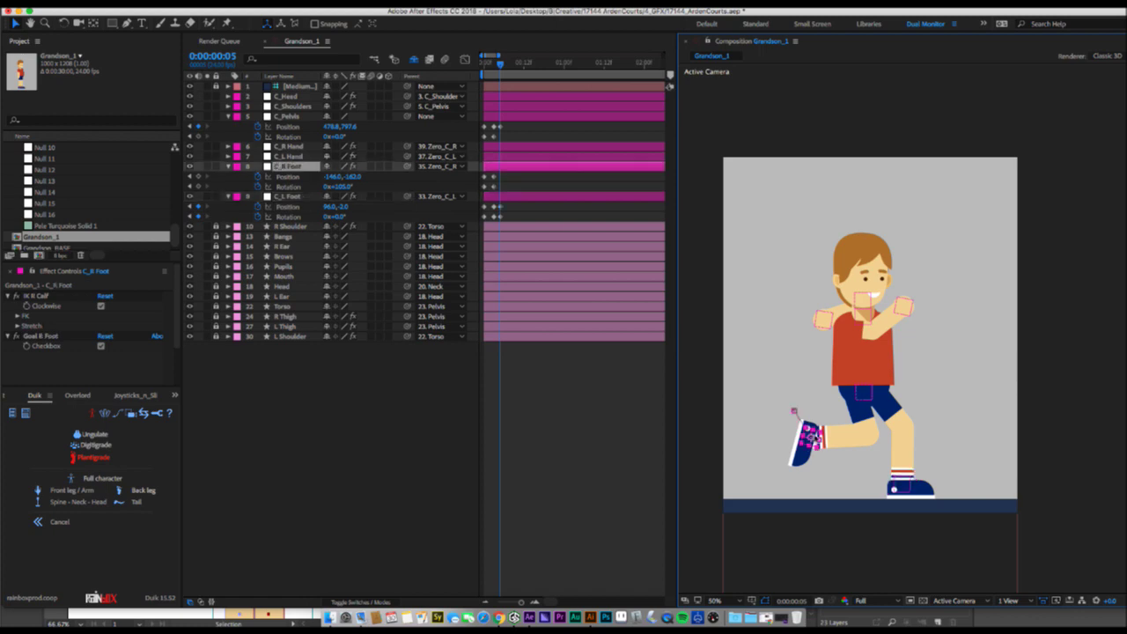
pyautogui.moveTo(813, 439); pyautogui.dragTo(833, 451)
pyautogui.click(907, 483)
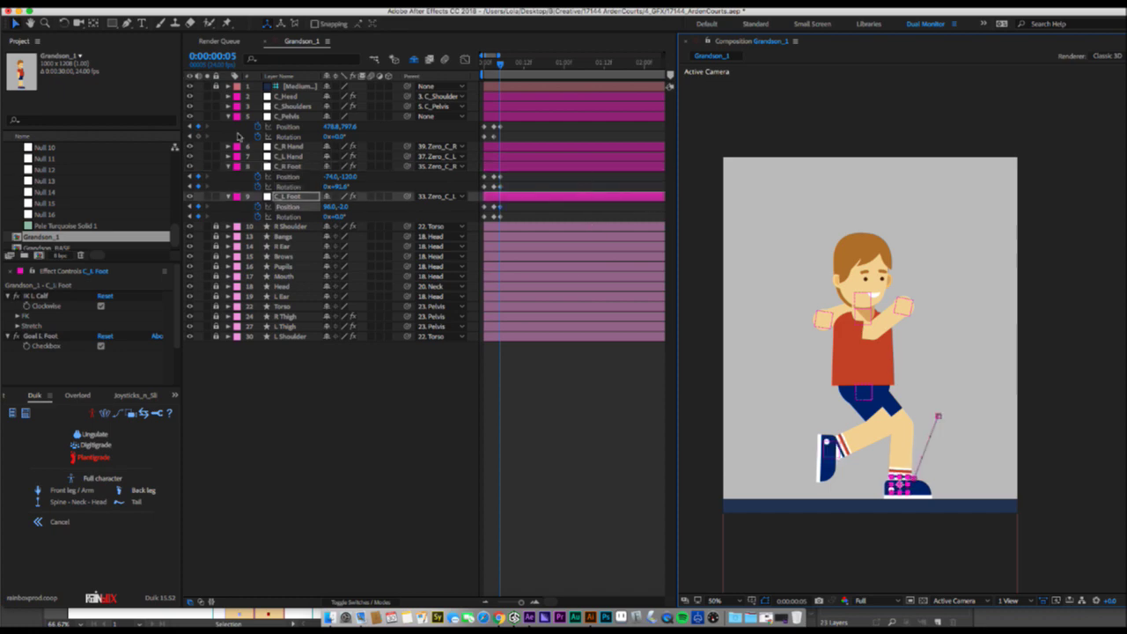
# Keyframe C_Pelvis rotation at frame 5, and at frame 6 lower C_Pelvis to a Y position of about 823.6.
pyautogui.click(200, 138)
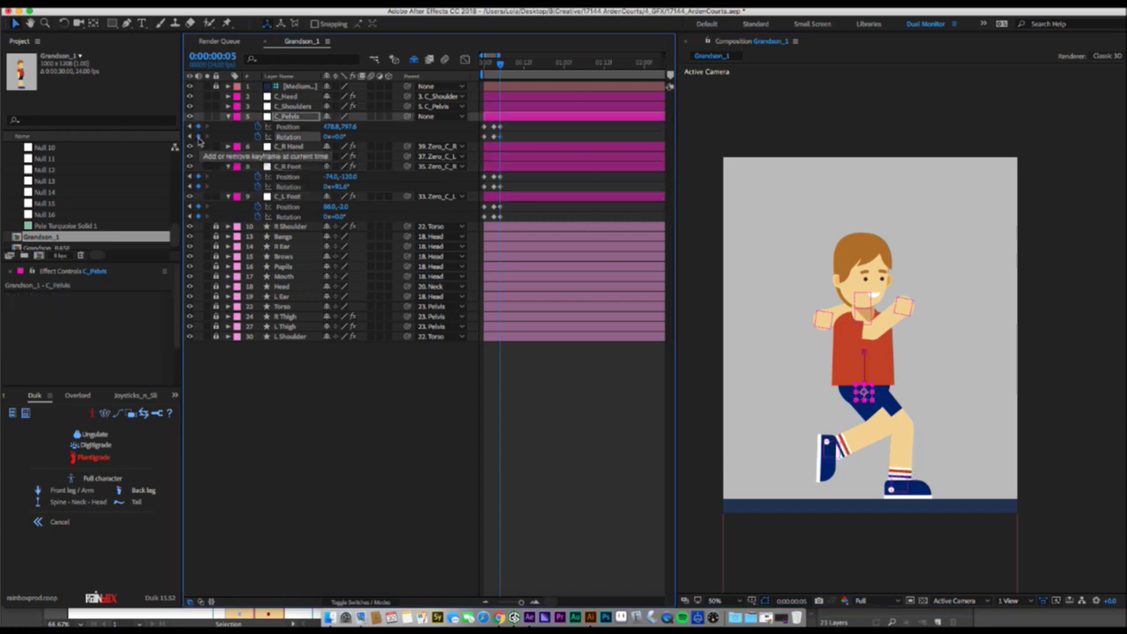
pyautogui.press('pagedown')
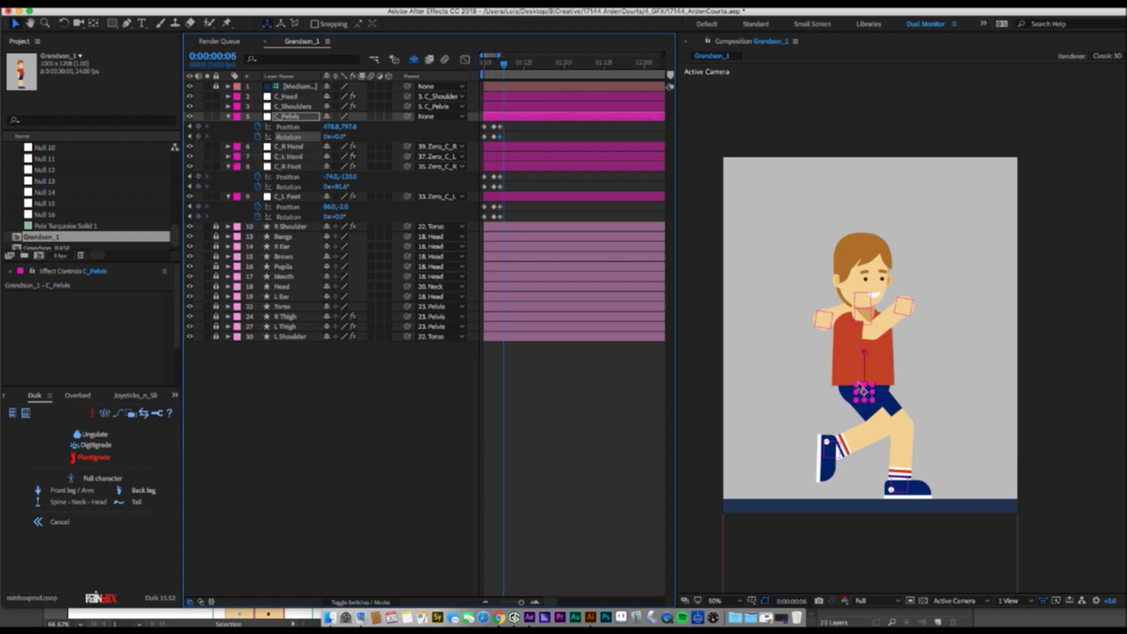
pyautogui.click(863, 391)
pyautogui.moveTo(865, 396); pyautogui.dragTo(866, 401)
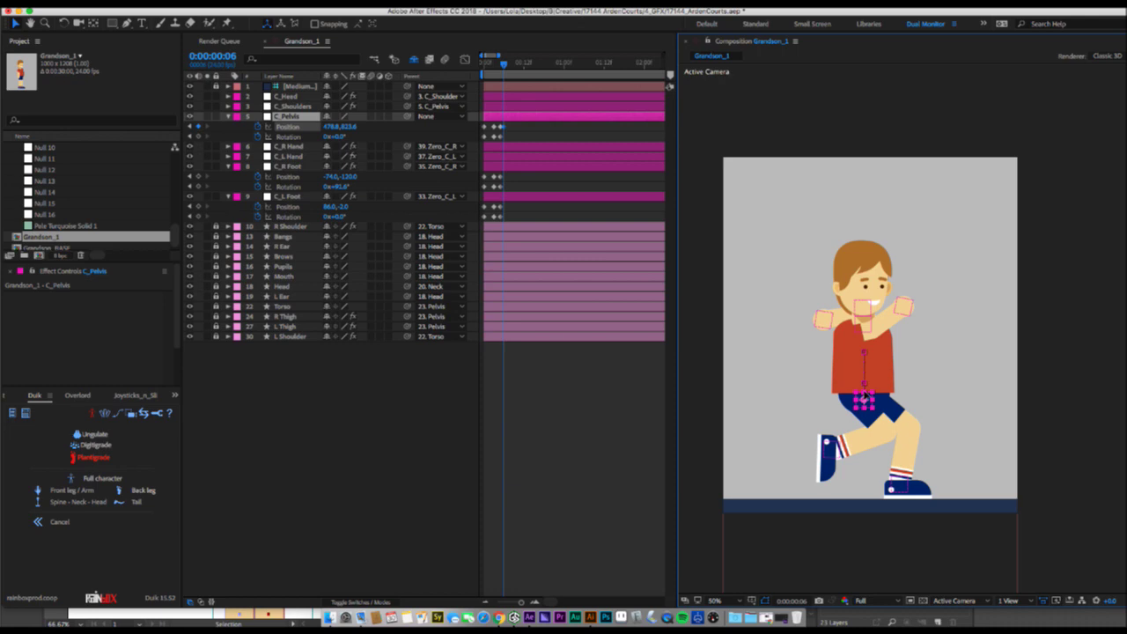
# At frame 6, slide C_L Foot back to about (-34, -2), and bring C_R Foot forward to about (36, -84) rotated about 46.9°.
pyautogui.moveTo(907, 489); pyautogui.dragTo(866, 485)
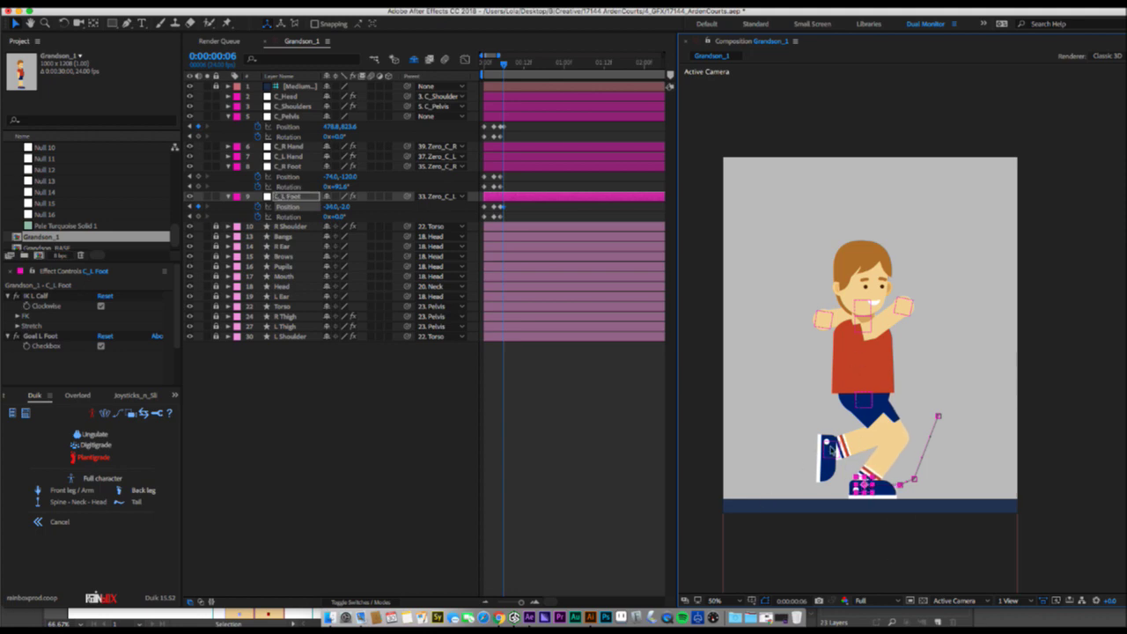
pyautogui.moveTo(827, 447); pyautogui.dragTo(869, 454)
pyautogui.press('w')
pyautogui.press('v')
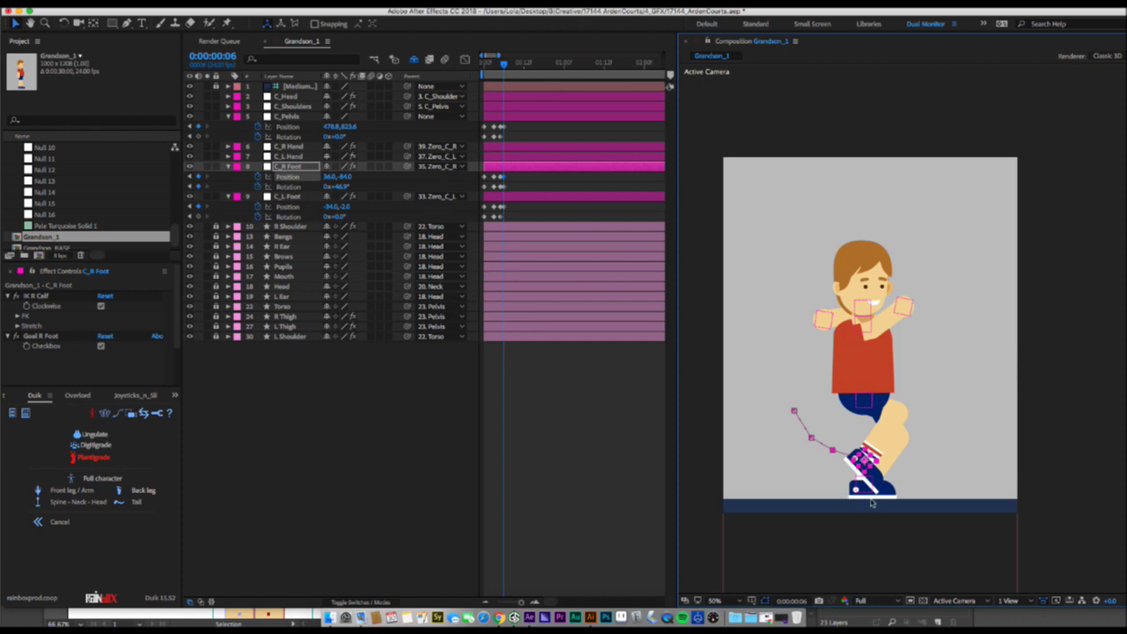
# Add rotation keyframes to C_L Foot and C_Pelvis at frame 6.
pyautogui.click(715, 601)
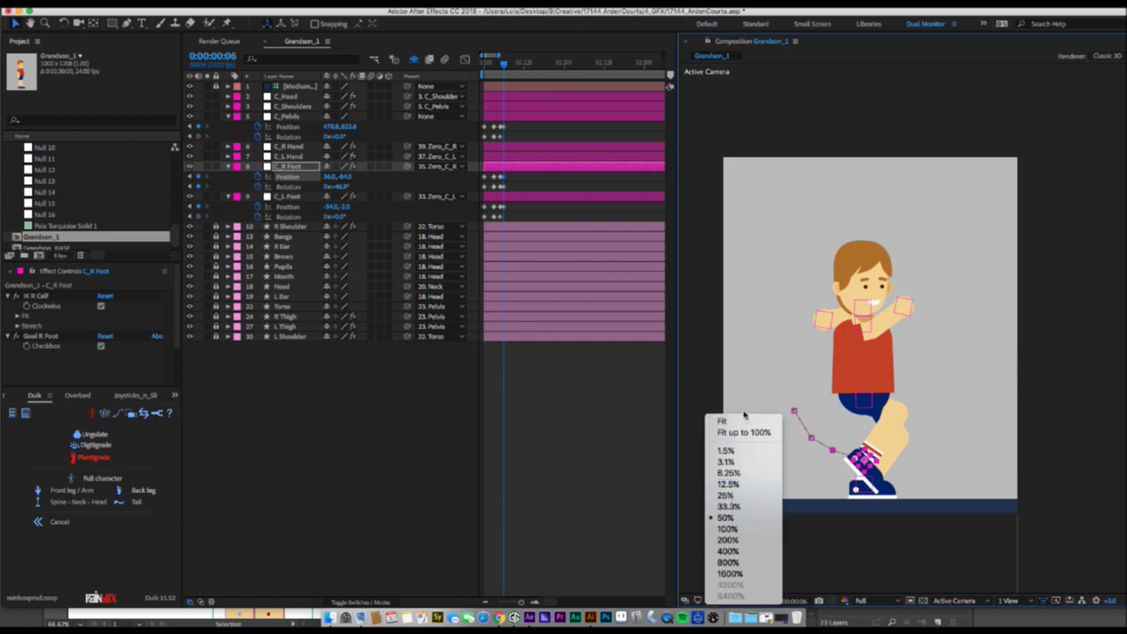
pyautogui.click(741, 421)
pyautogui.click(327, 429)
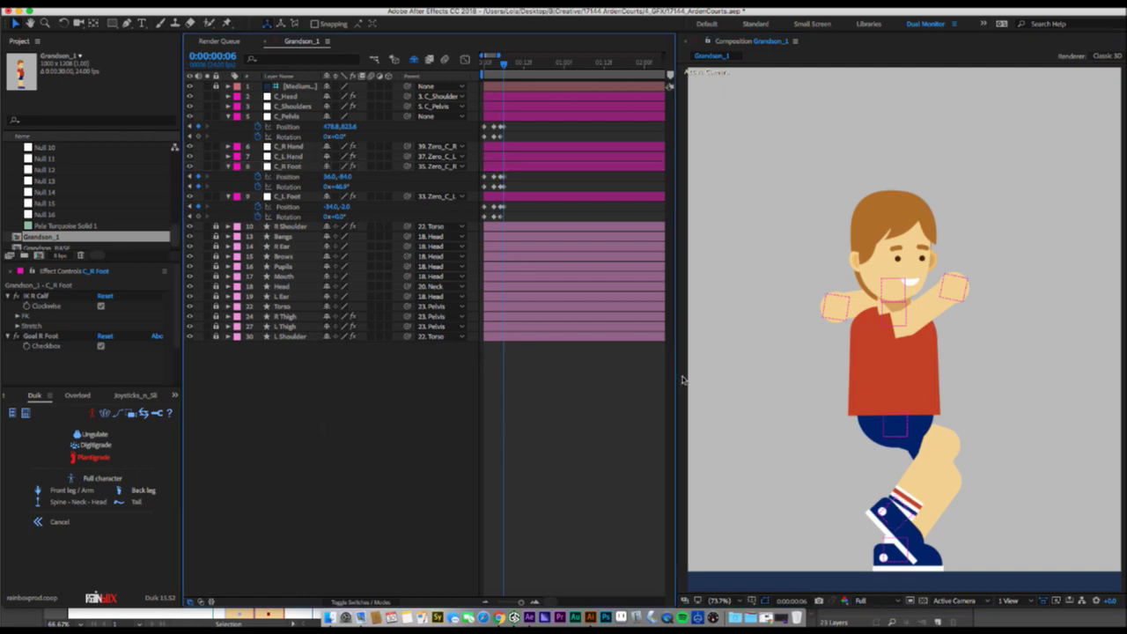
pyautogui.click(897, 515)
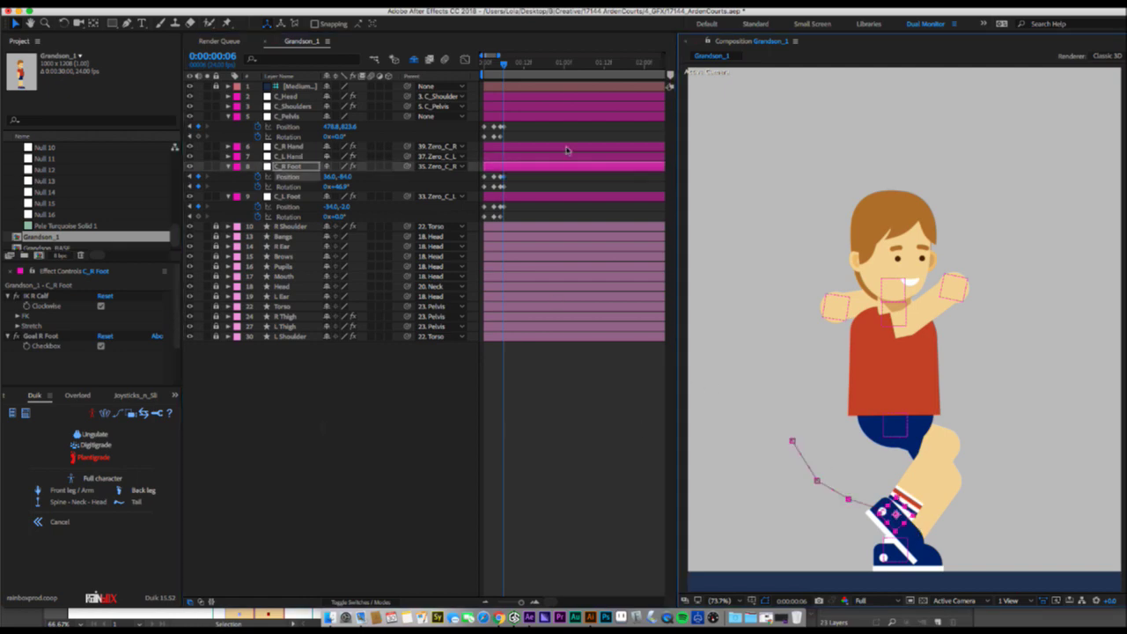
pyautogui.click(207, 217)
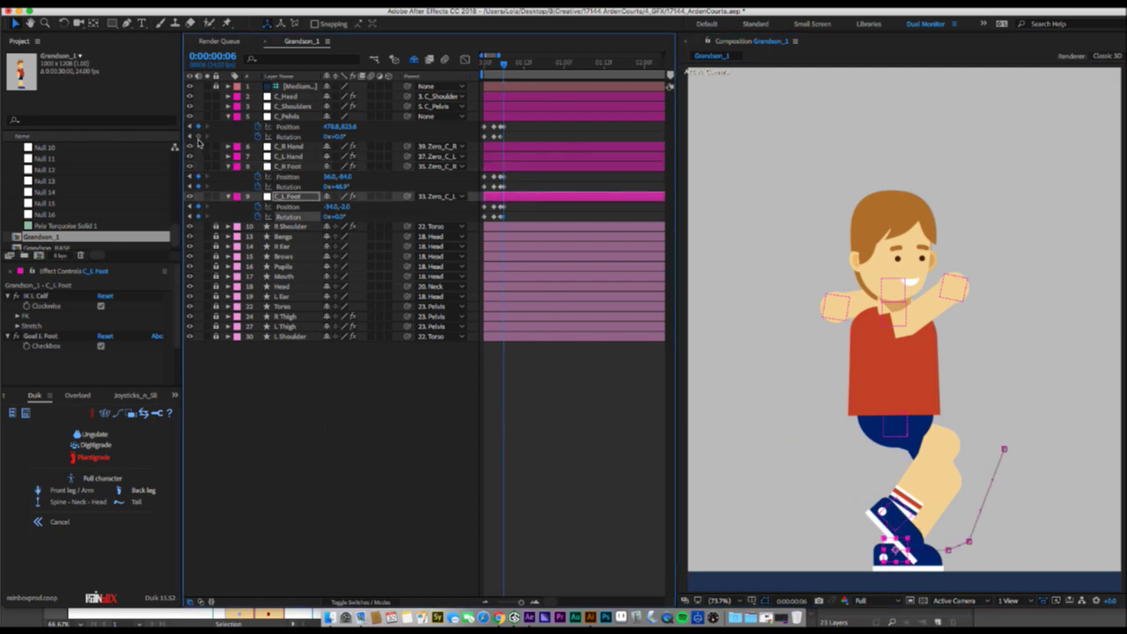
pyautogui.click(199, 138)
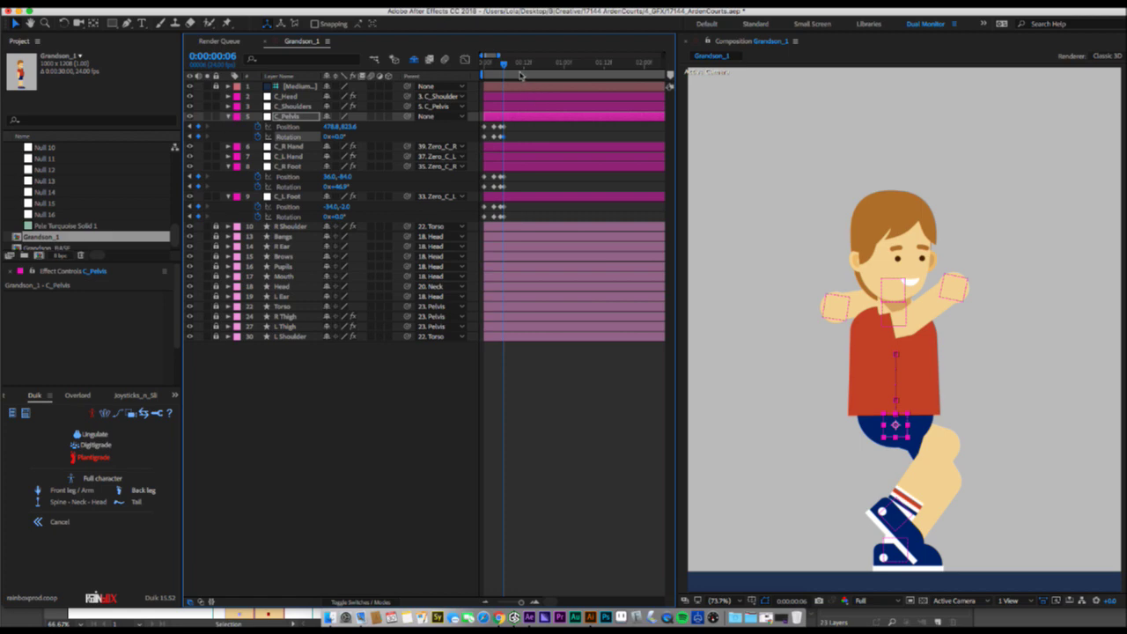
# At frame 8, raise C_Pelvis to a Y position of about 781.5, and slide C_L Foot back along the floor to about (-134.4, -2).
pyautogui.press('pagedown')
pyautogui.press('pagedown')
pyautogui.moveTo(903, 425); pyautogui.dragTo(903, 405)
pyautogui.moveTo(905, 405)
pyautogui.mouseDown()
pyautogui.moveTo(904, 393)
pyautogui.moveTo(905, 402)
pyautogui.mouseUp()
pyautogui.click(896, 548)
pyautogui.moveTo(897, 548); pyautogui.dragTo(851, 548)
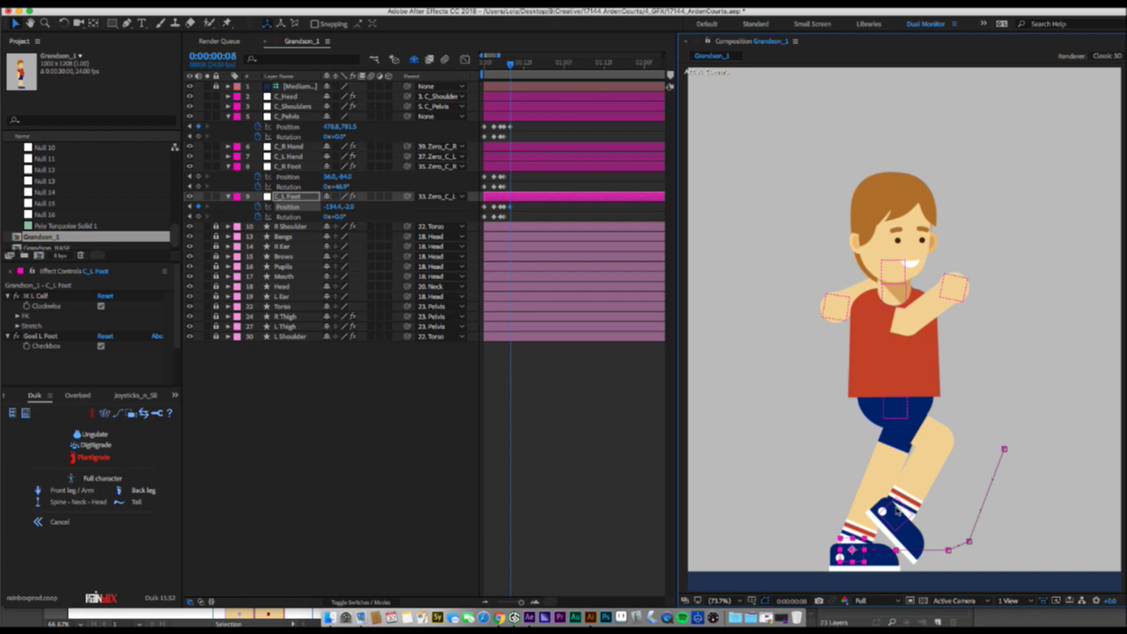
# Bring C_R Foot forward and up at frame 8 to a Y position of about -127.4, rotated about 30.7°.
pyautogui.moveTo(900, 508); pyautogui.dragTo(928, 491)
pyautogui.press('w')
pyautogui.press('v')
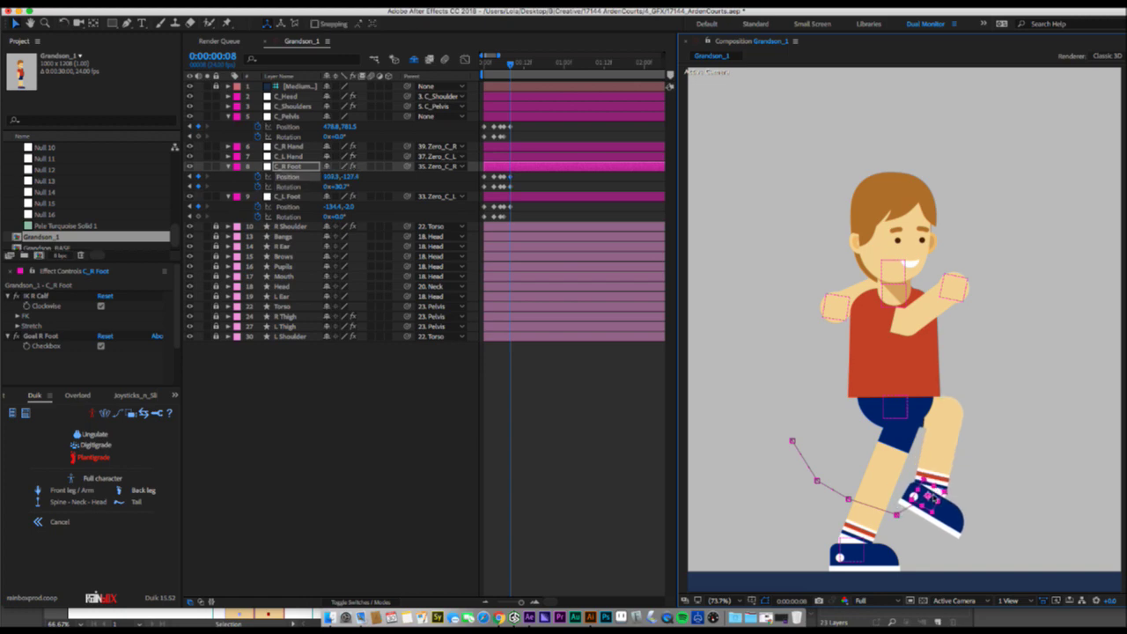
# Lower C_Pelvis at frame 8 to a Y position of about 797.8, and slide C_L Foot further back to about (-153.4, -2).
pyautogui.click(897, 416)
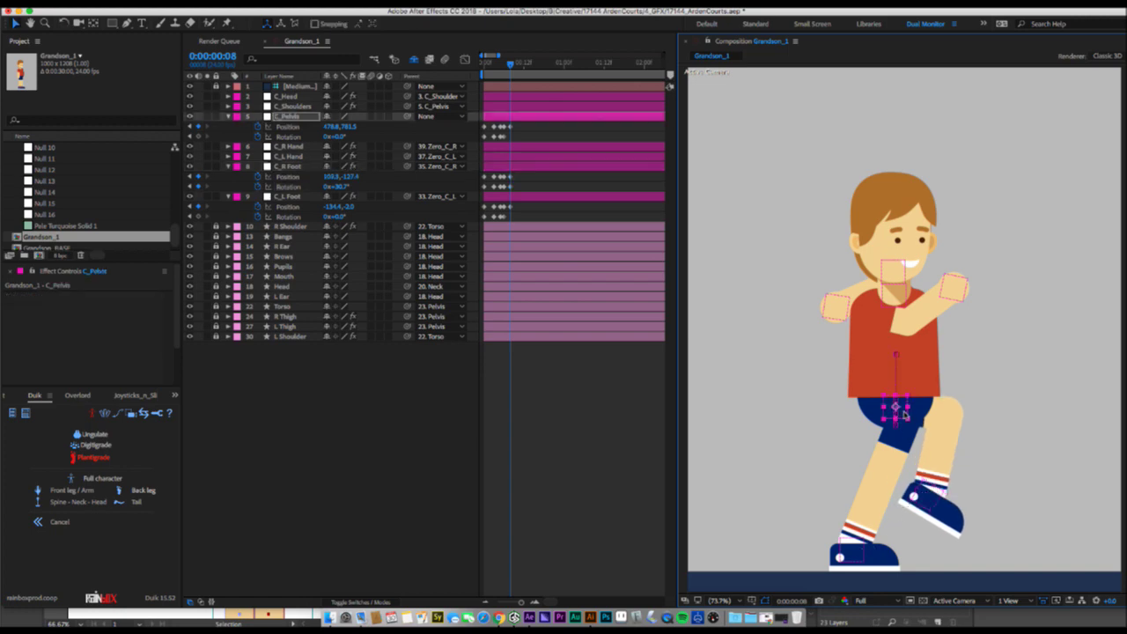
pyautogui.moveTo(904, 408); pyautogui.dragTo(904, 416)
pyautogui.moveTo(861, 543); pyautogui.dragTo(855, 544)
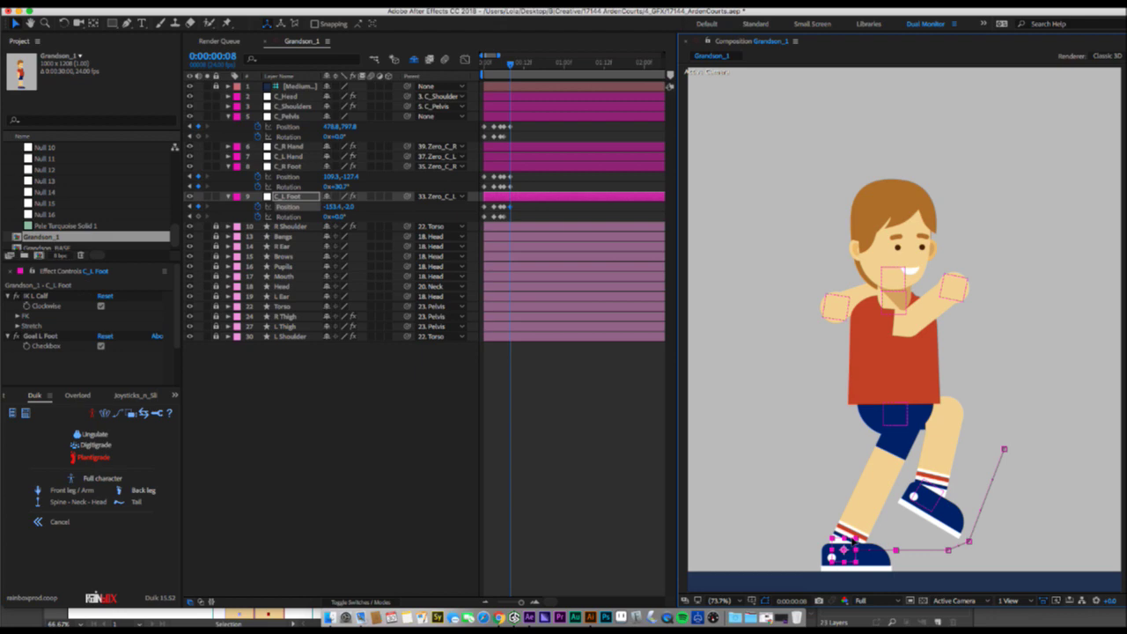
# Shift C_R Foot slightly forward at frame 8 to about (118.8, -124.7) and rotate it to about 21.6°.
pyautogui.click(923, 490)
pyautogui.moveTo(925, 489); pyautogui.dragTo(951, 500)
pyautogui.press('w')
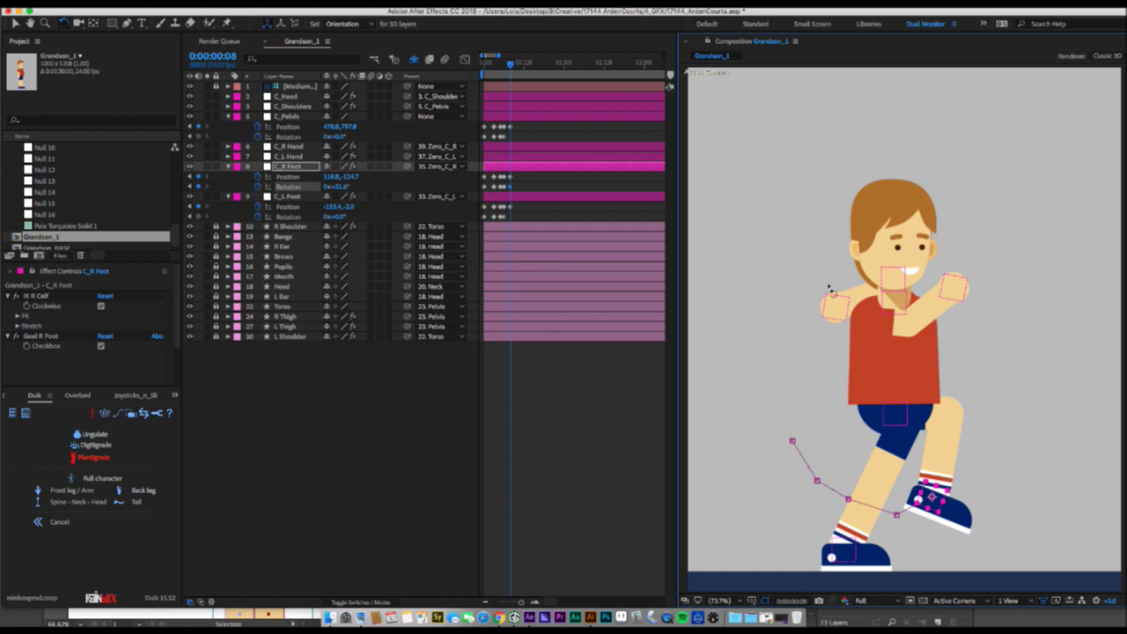
# Keyframe C_L Foot and C_Pelvis rotation at frame 8, and pull C_R Foot back to about (87.6, -132.9).
pyautogui.click(204, 217)
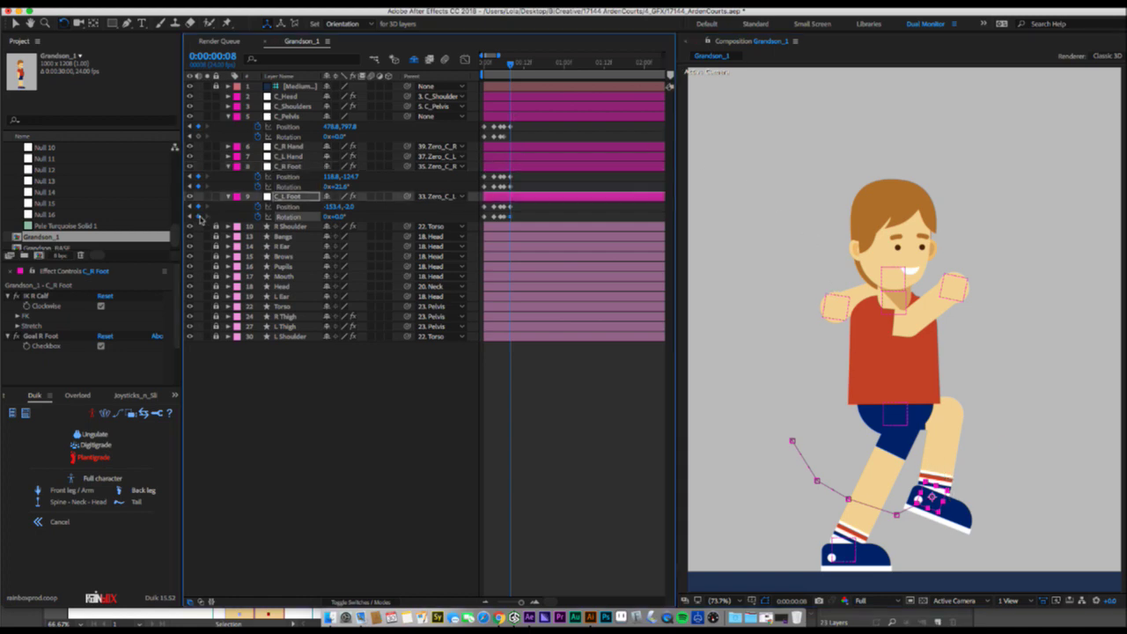
pyautogui.click(200, 137)
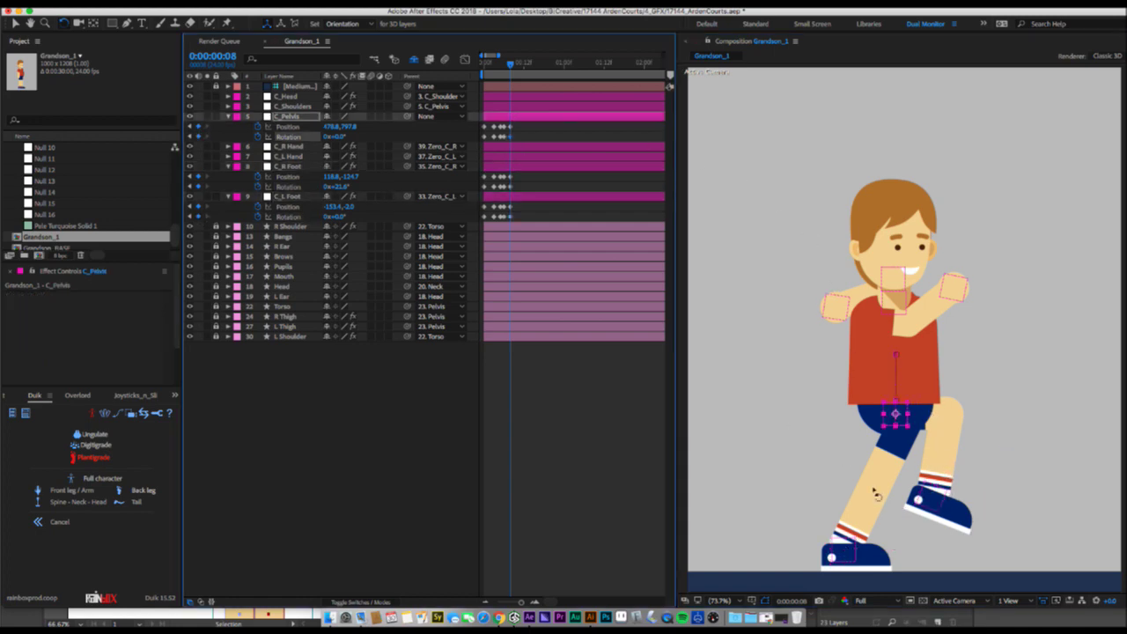
pyautogui.press('v')
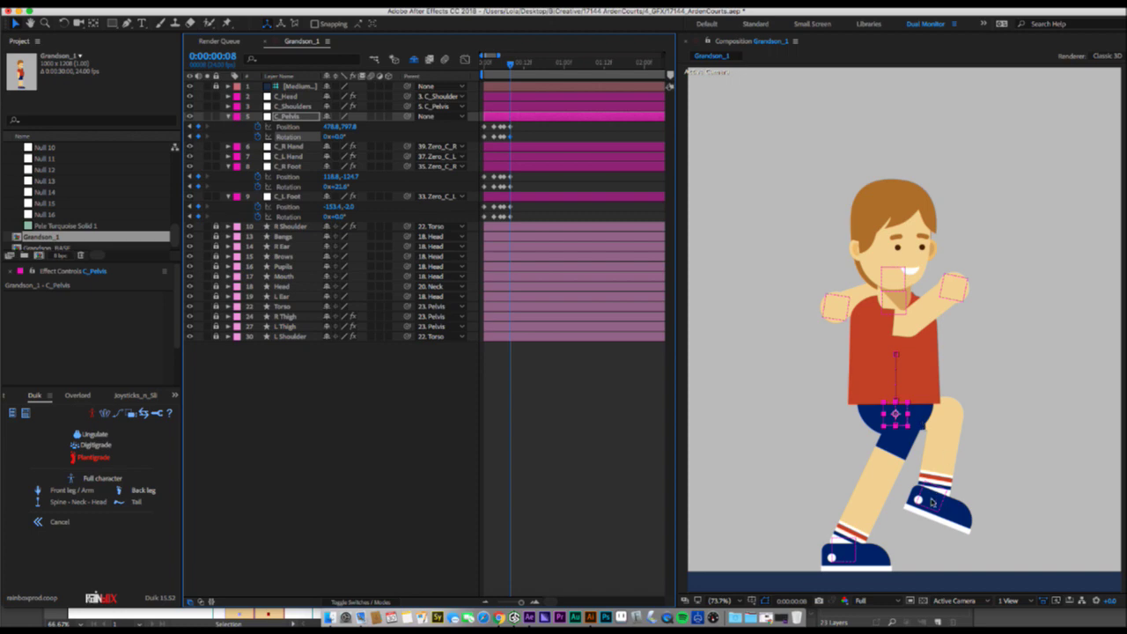
pyautogui.moveTo(920, 500); pyautogui.dragTo(905, 490)
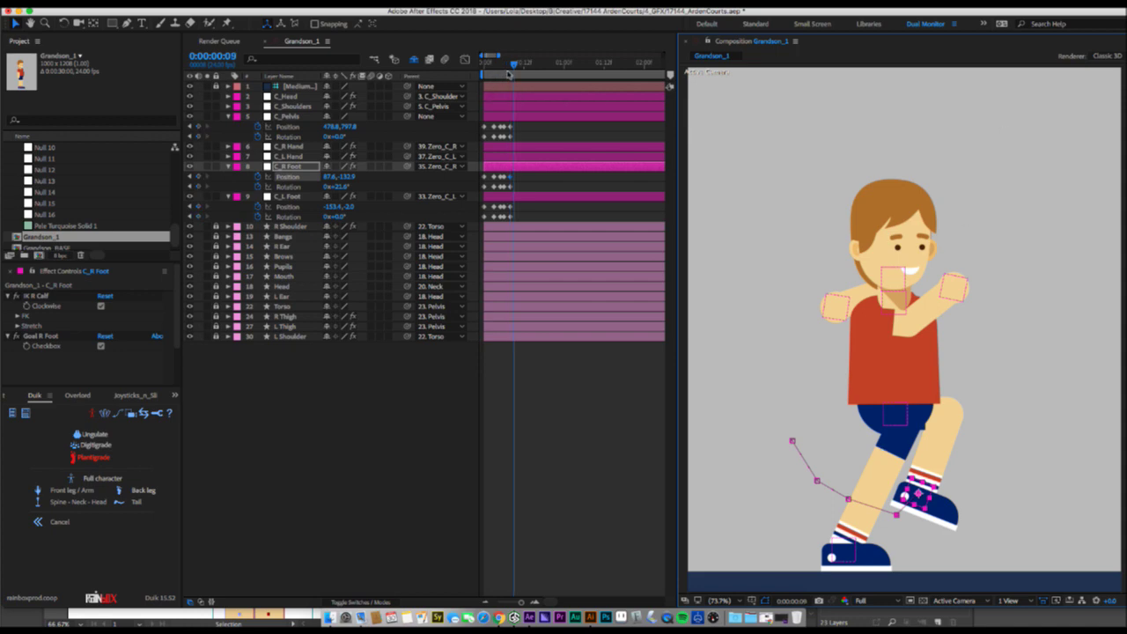
pyautogui.moveTo(509, 74)
pyautogui.mouseDown()
pyautogui.moveTo(516, 58)
pyautogui.moveTo(512, 68)
pyautogui.mouseUp()
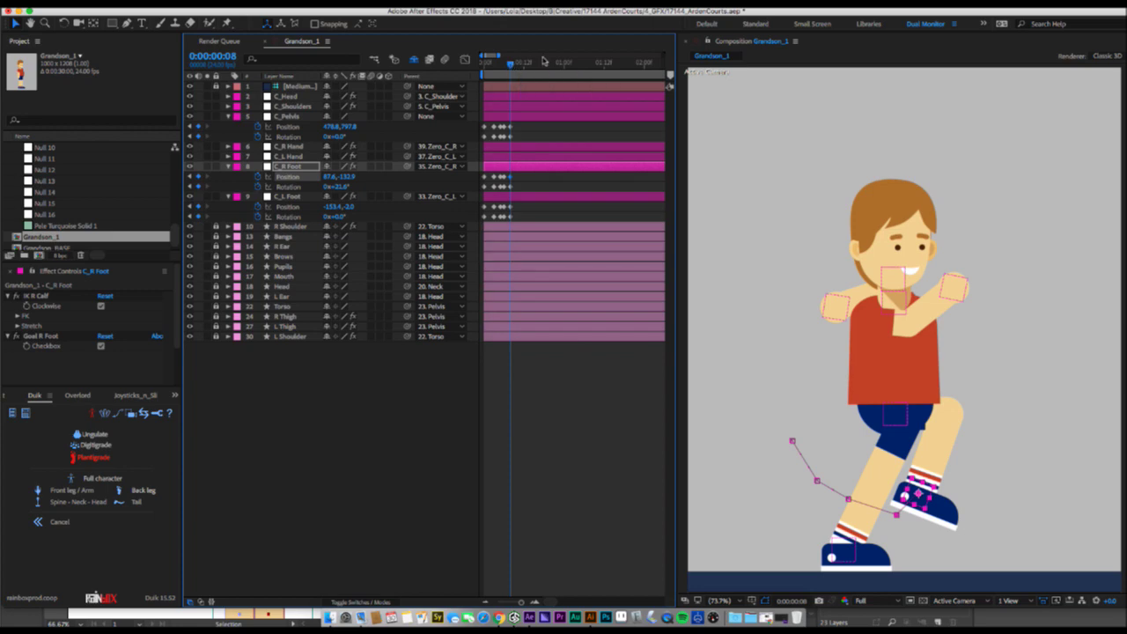
# Copy the C_Pelvis Position and Rotation keyframes from frame 0 to frame 15.
pyautogui.press('pagedown')
pyautogui.press('pagedown')
pyautogui.press('pagedown')
pyautogui.press('pagedown')
pyautogui.press('pagedown')
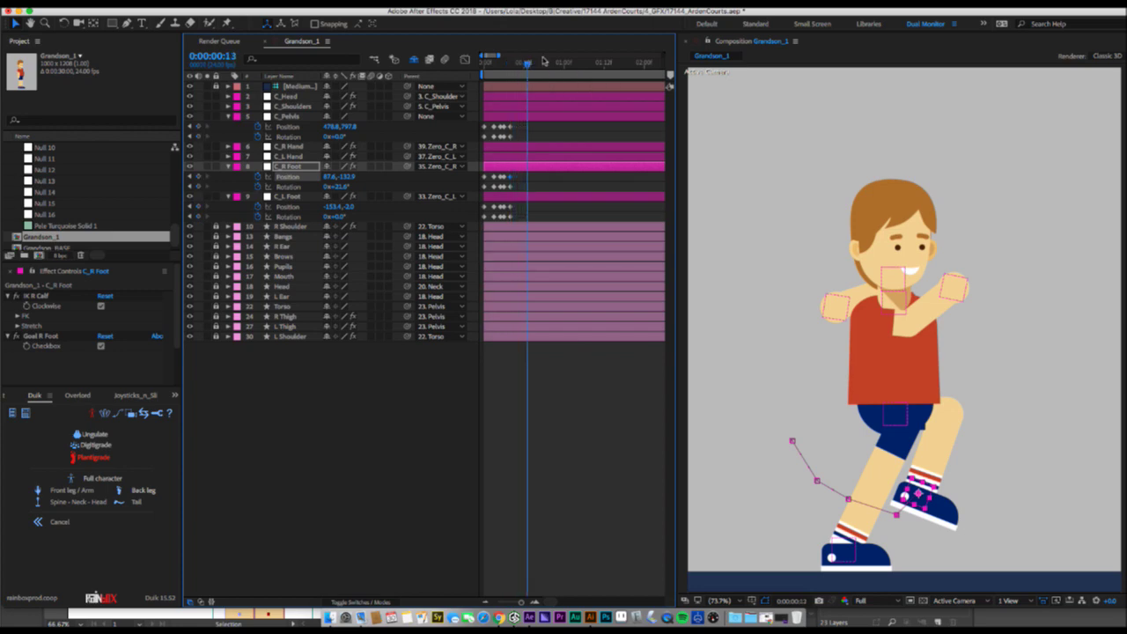
pyautogui.press('pagedown')
pyautogui.press('pagedown')
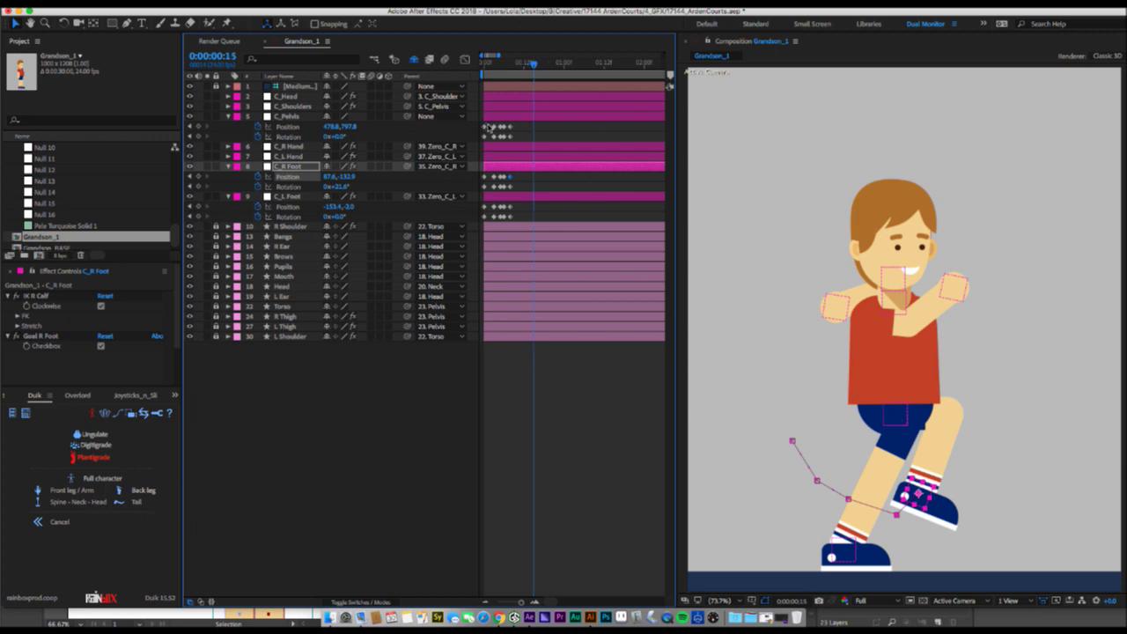
pyautogui.moveTo(487, 128); pyautogui.dragTo(479, 144)
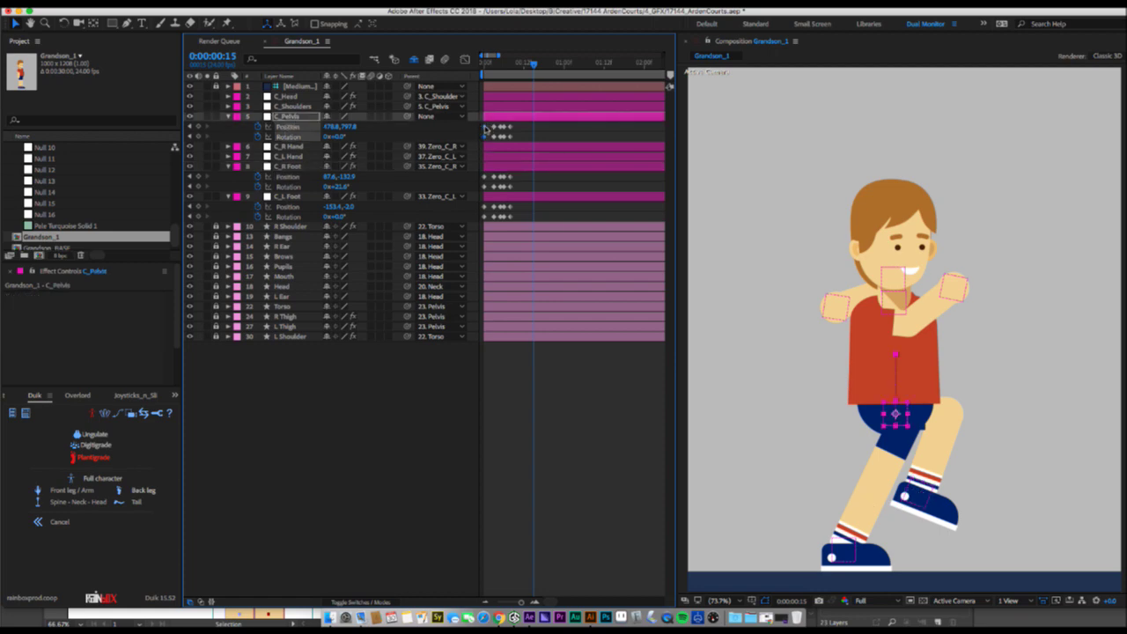
pyautogui.moveTo(485, 131)
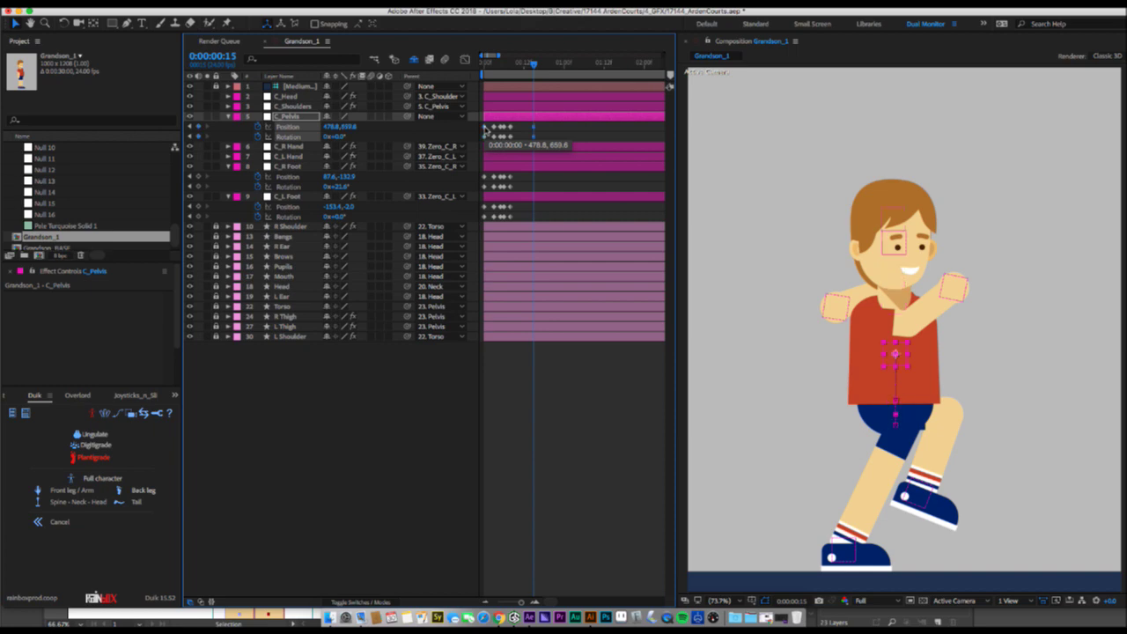
pyautogui.press('super+v')
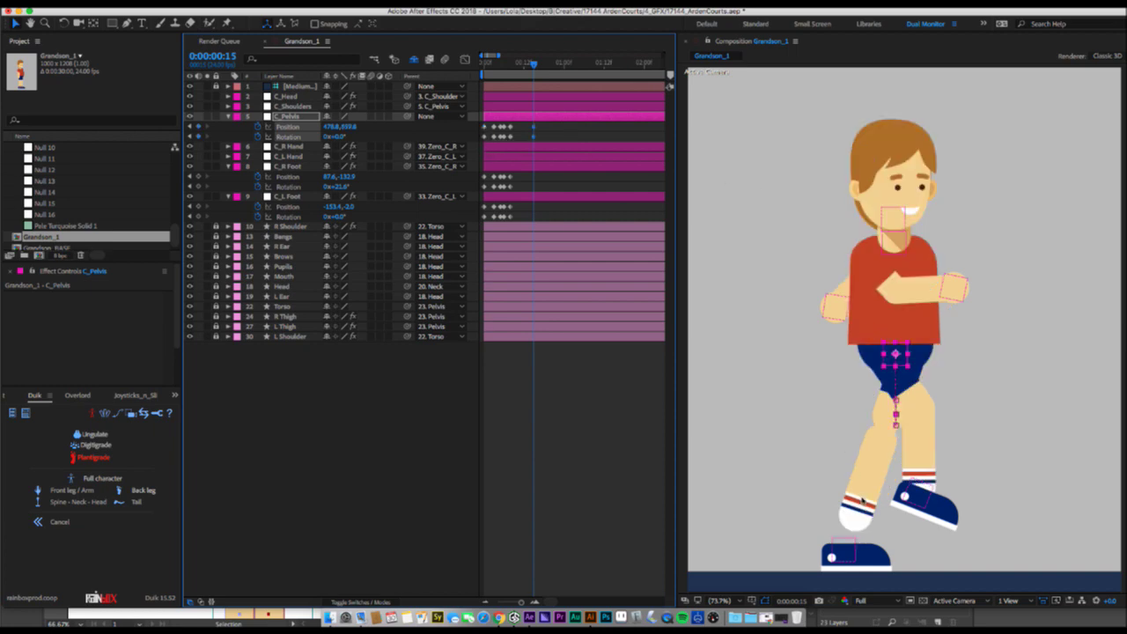
# At frame 15, lift C_L Foot behind to about (-286.5, -352.2) rotated 109.6°, and extend C_R Foot forward to about (285, -291.7) rotated -47.4°.
pyautogui.moveTo(852, 553); pyautogui.dragTo(794, 413)
pyautogui.press('w')
pyautogui.press('v')
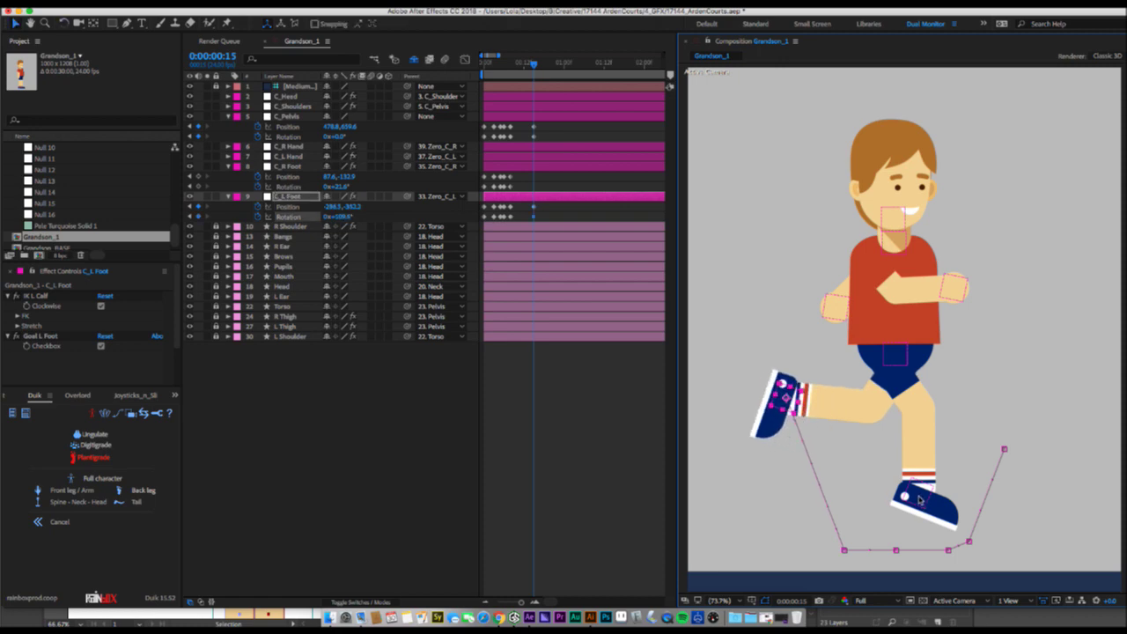
pyautogui.moveTo(929, 501); pyautogui.dragTo(1016, 426)
pyautogui.moveTo(533, 65)
pyautogui.mouseDown()
pyautogui.moveTo(513, 69)
pyautogui.moveTo(534, 68)
pyautogui.mouseUp()
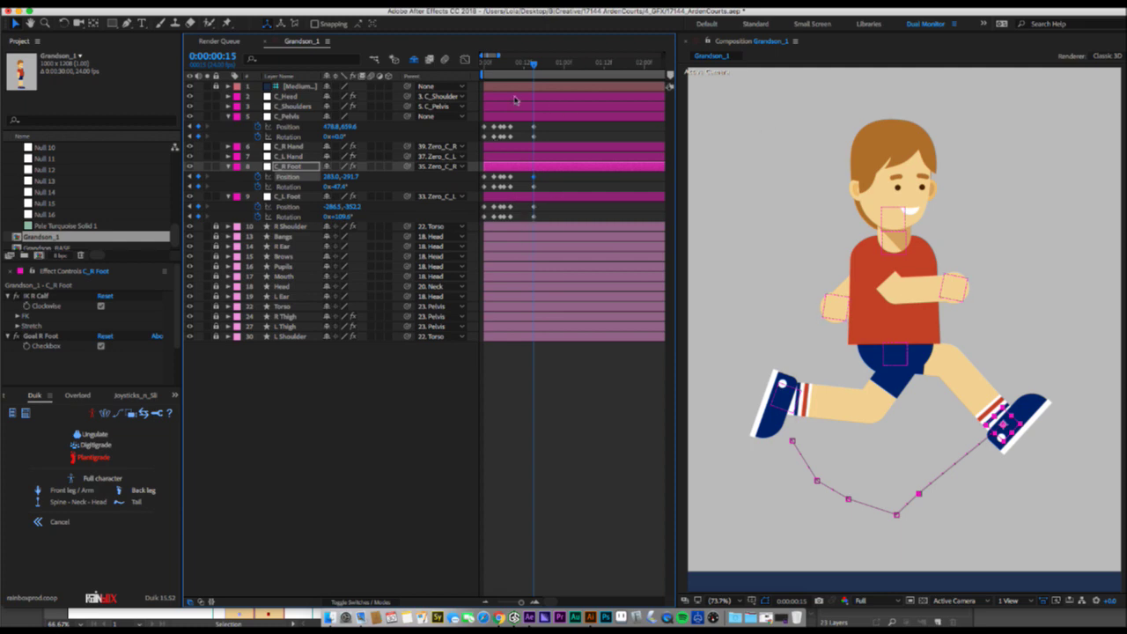
# Try moving the frame 15 keyframes of C_Pelvis, C_R Foot and C_L Foot earlier, to about frame 11.
pyautogui.moveTo(529, 68); pyautogui.dragTo(512, 78)
pyautogui.moveTo(531, 124); pyautogui.dragTo(521, 223)
pyautogui.click(518, 65)
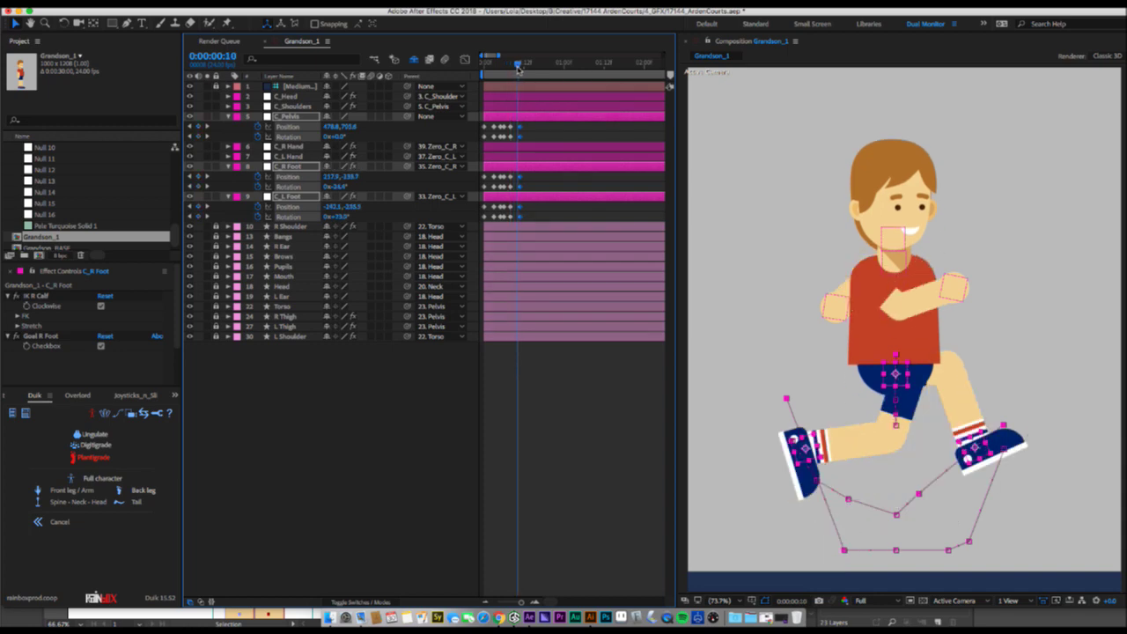
# Play back the motion from the frame 8 push-off into the airborne pose to check its timing.
pyautogui.moveTo(518, 65); pyautogui.dragTo(512, 76)
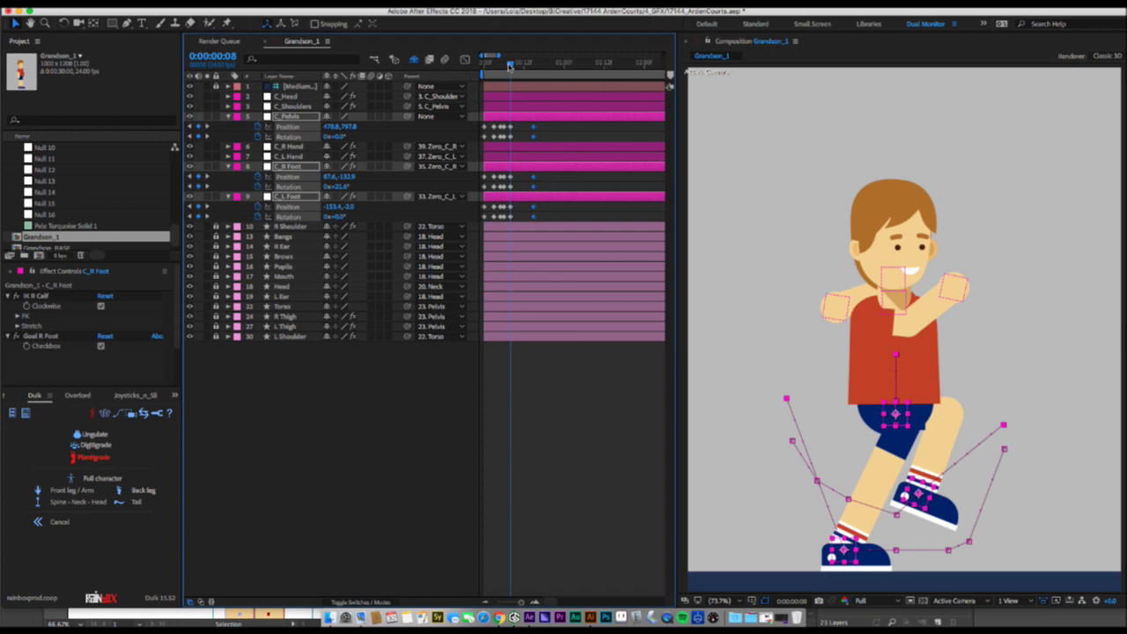
pyautogui.moveTo(510, 66)
pyautogui.mouseDown()
pyautogui.moveTo(531, 63)
pyautogui.moveTo(511, 74)
pyautogui.mouseUp()
pyautogui.press('space')
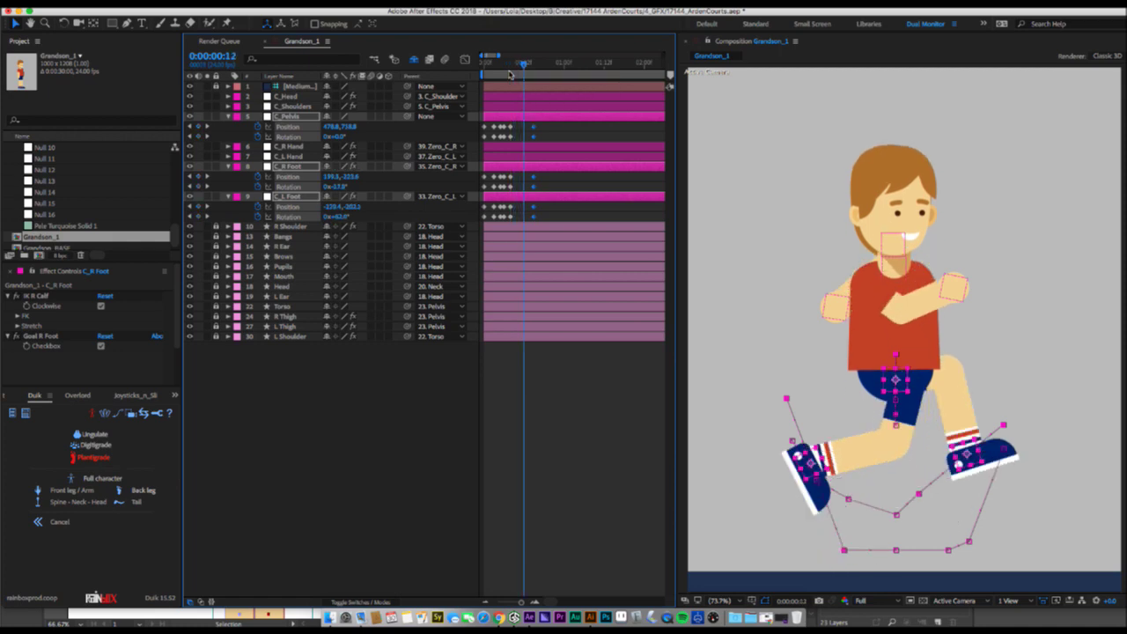
# Move the frame 15 keyframes of C_Pelvis, C_R Foot and C_L Foot to frame 16.
pyautogui.press('pagedown')
pyautogui.press('pagedown')
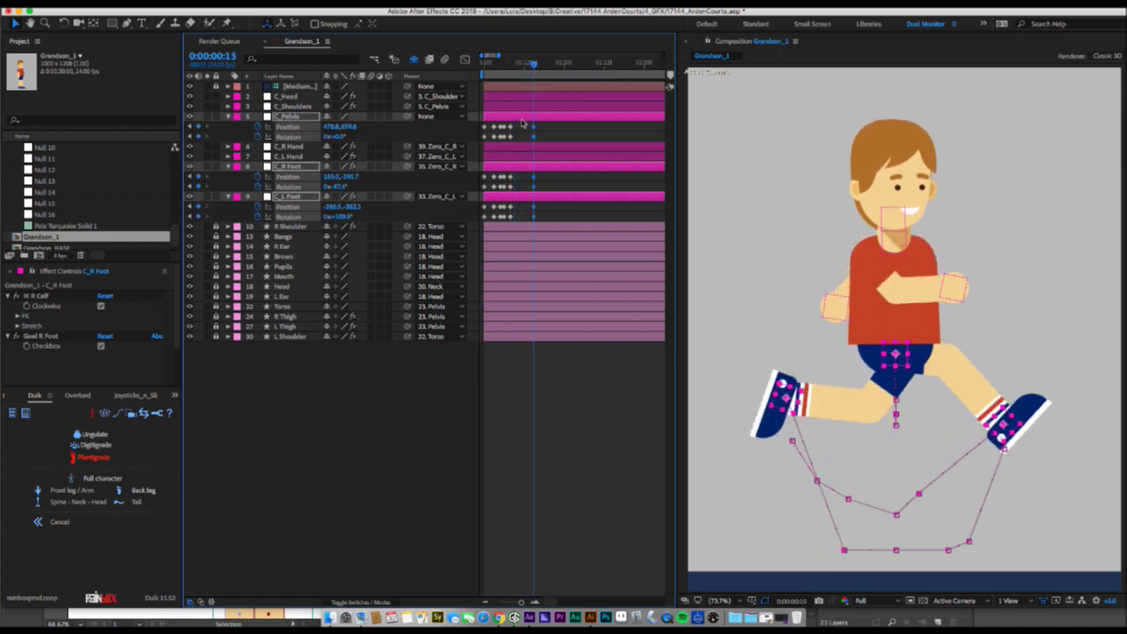
pyautogui.press('pagedown')
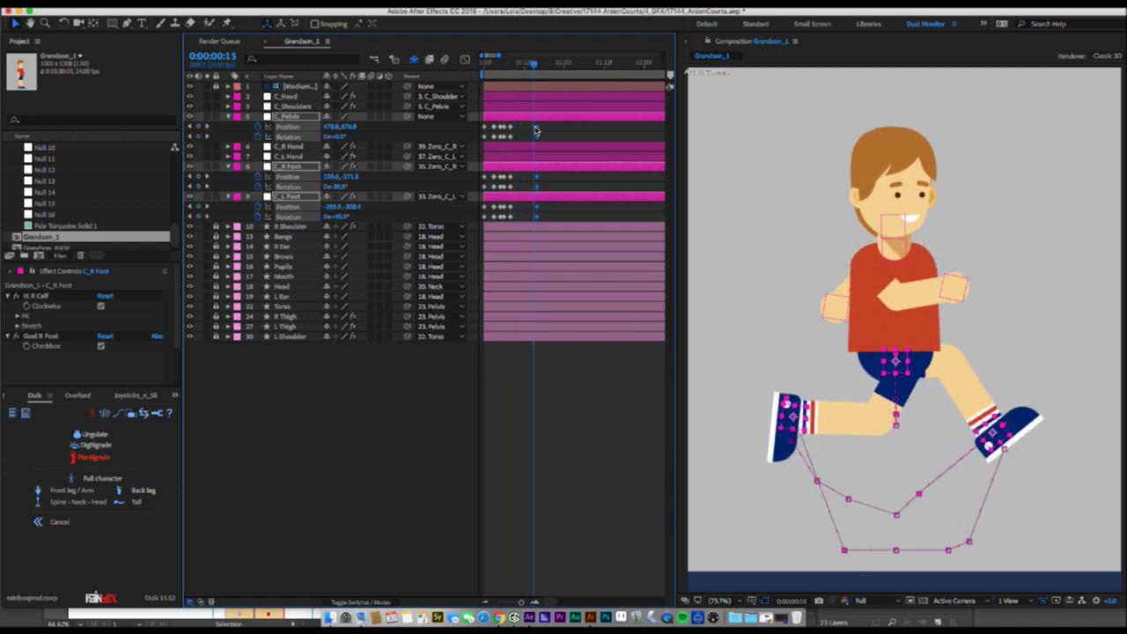
pyautogui.click(539, 66)
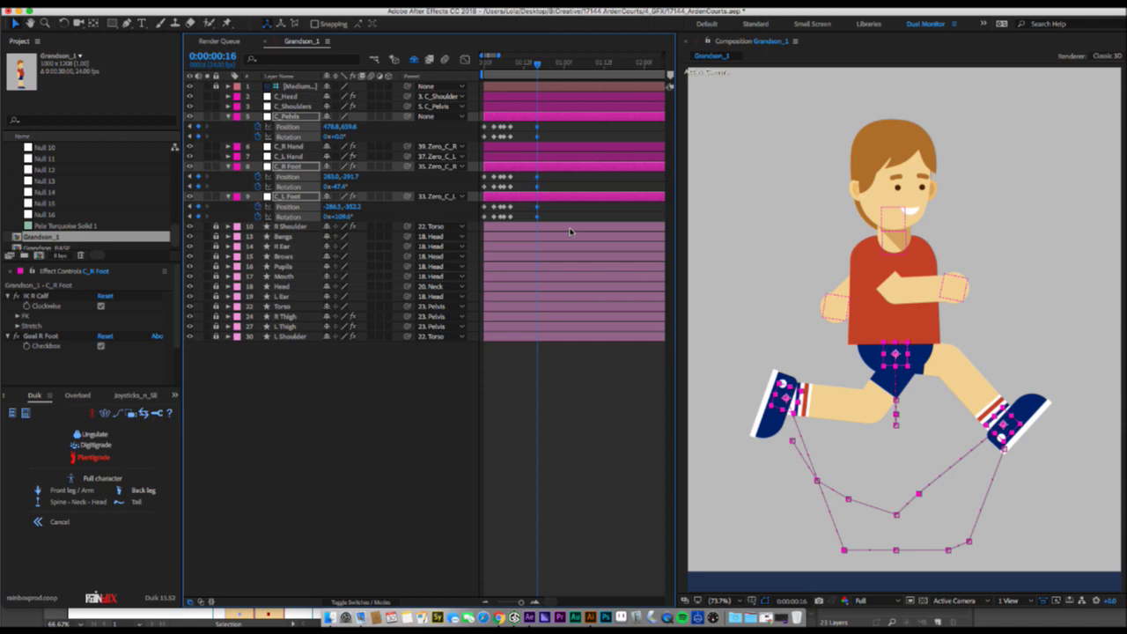
# Copy all Position and Rotation keyframes of C_Pelvis and paste them starting at frame 16.
pyautogui.click(542, 128)
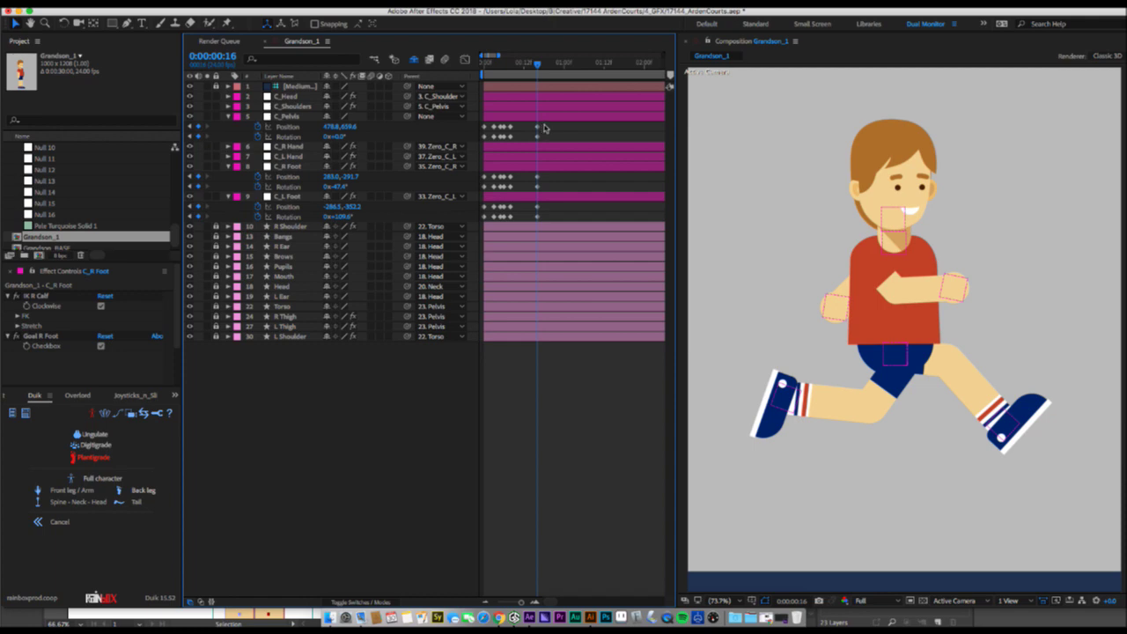
pyautogui.moveTo(545, 125); pyautogui.dragTo(467, 136)
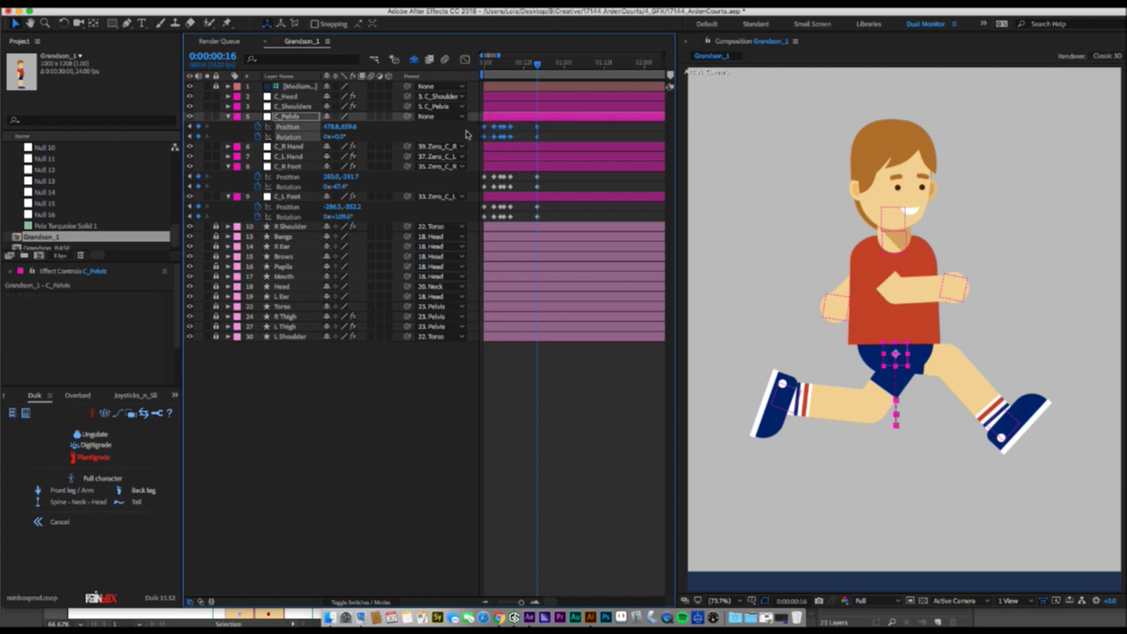
pyautogui.click(557, 127)
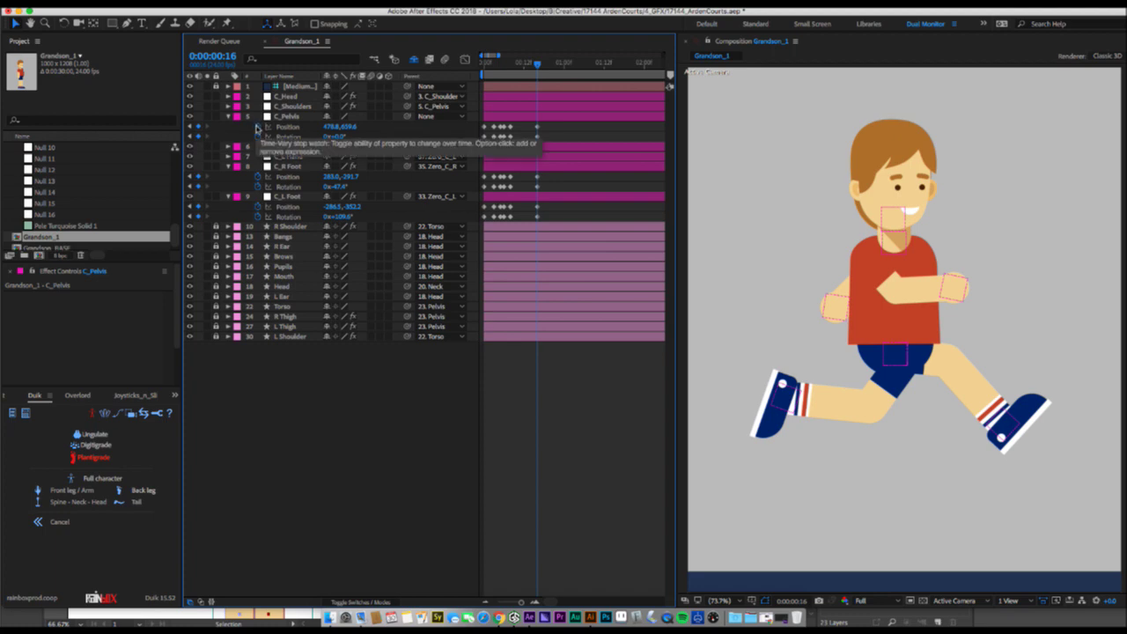
pyautogui.moveTo(558, 125); pyautogui.dragTo(478, 143)
pyautogui.hotkey('ctrl', 'v')
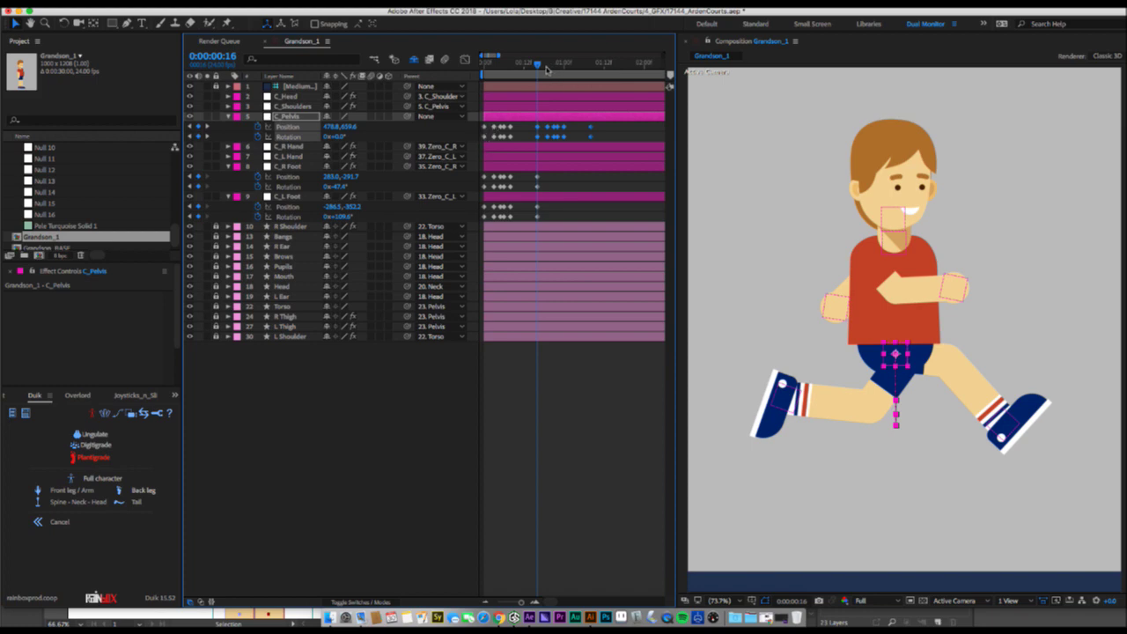
# Play back the animation from the start to check the repeated pelvis motion.
pyautogui.moveTo(547, 70); pyautogui.dragTo(470, 68)
pyautogui.press('space')
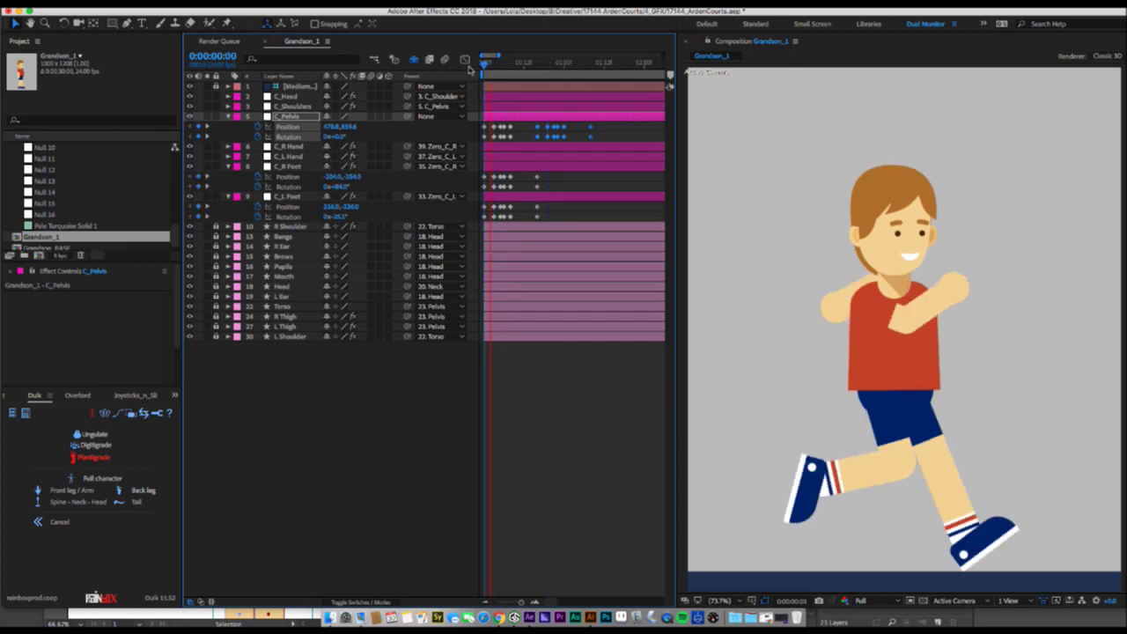
pyautogui.press('space')
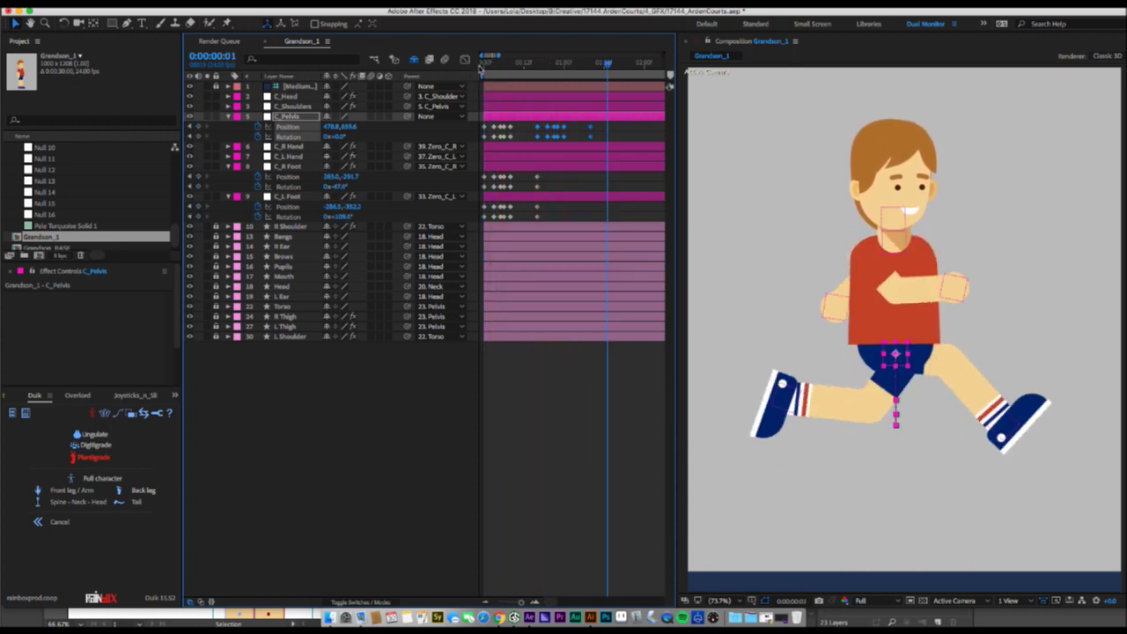
pyautogui.moveTo(487, 66); pyautogui.dragTo(475, 69)
pyautogui.press('space')
pyautogui.press('space')
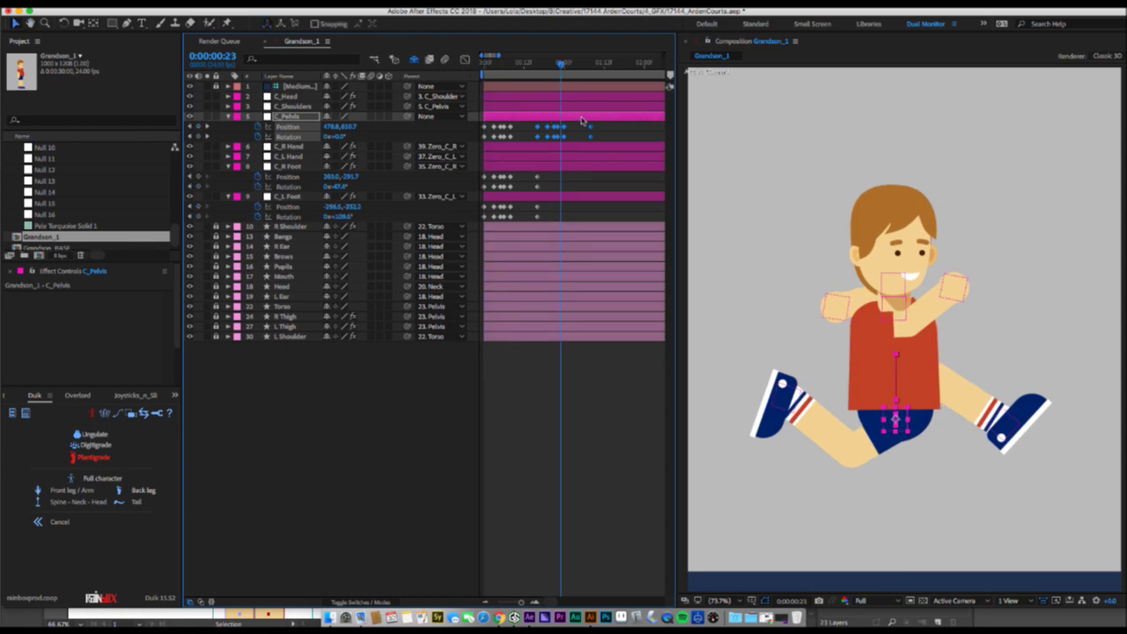
# Shift the pelvis and foot keyframes after frame 0 one frame earlier, and start the duplicated C_Pelvis keyframes at frame 17.
pyautogui.moveTo(605, 125); pyautogui.dragTo(509, 208)
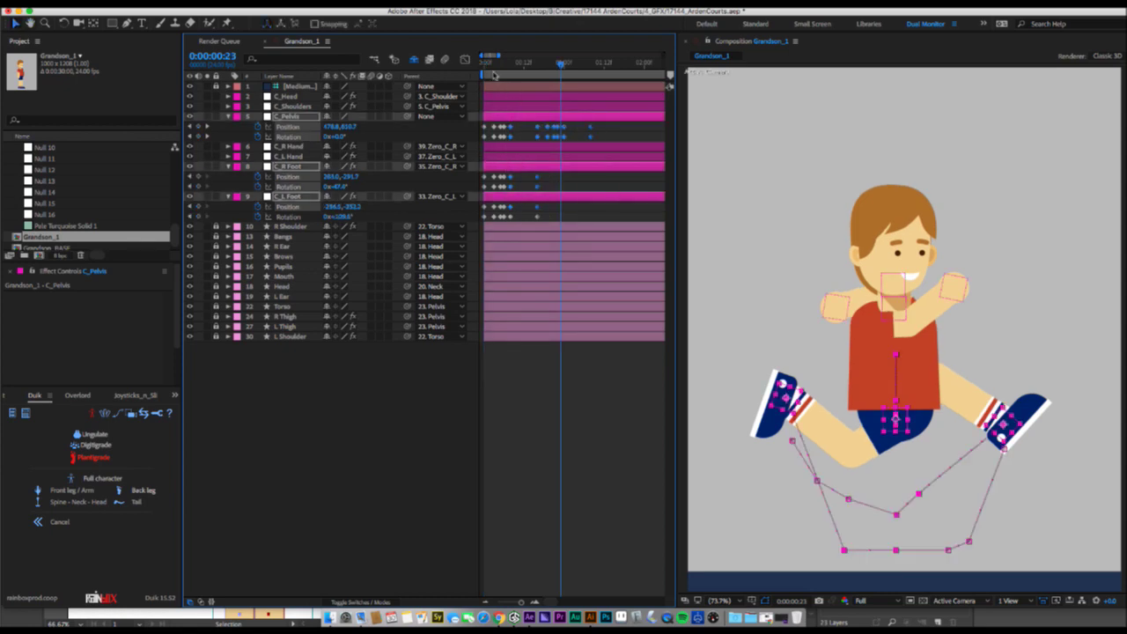
pyautogui.click(483, 64)
pyautogui.press('pagedown')
pyautogui.press('pagedown')
pyautogui.press('pagedown')
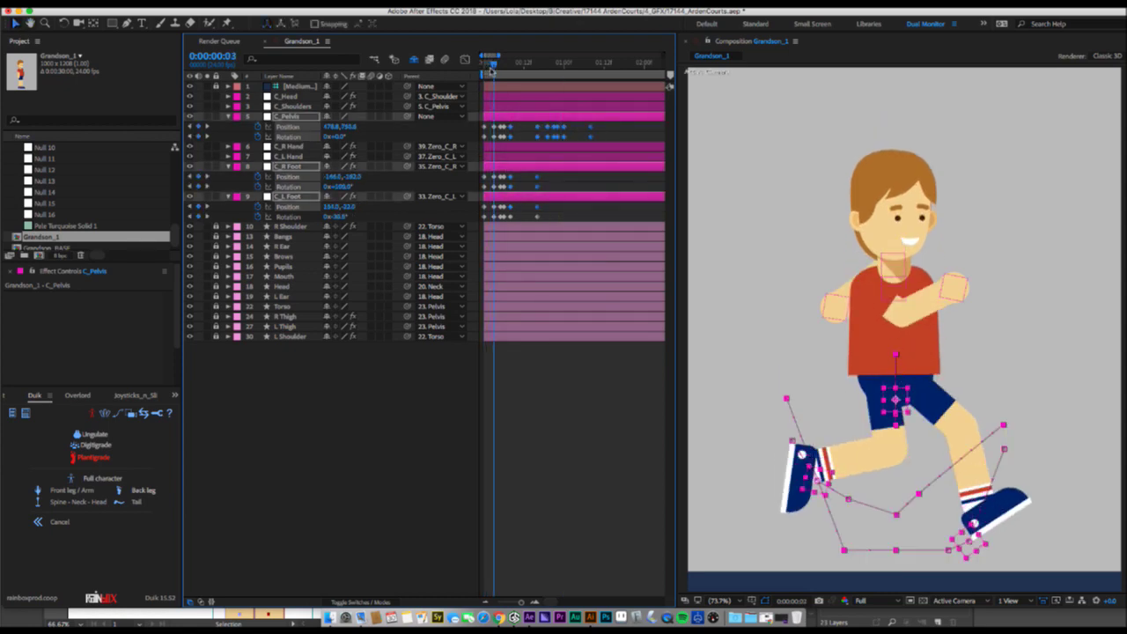
pyautogui.moveTo(602, 125); pyautogui.dragTo(490, 217)
pyautogui.moveTo(597, 126); pyautogui.dragTo(549, 136)
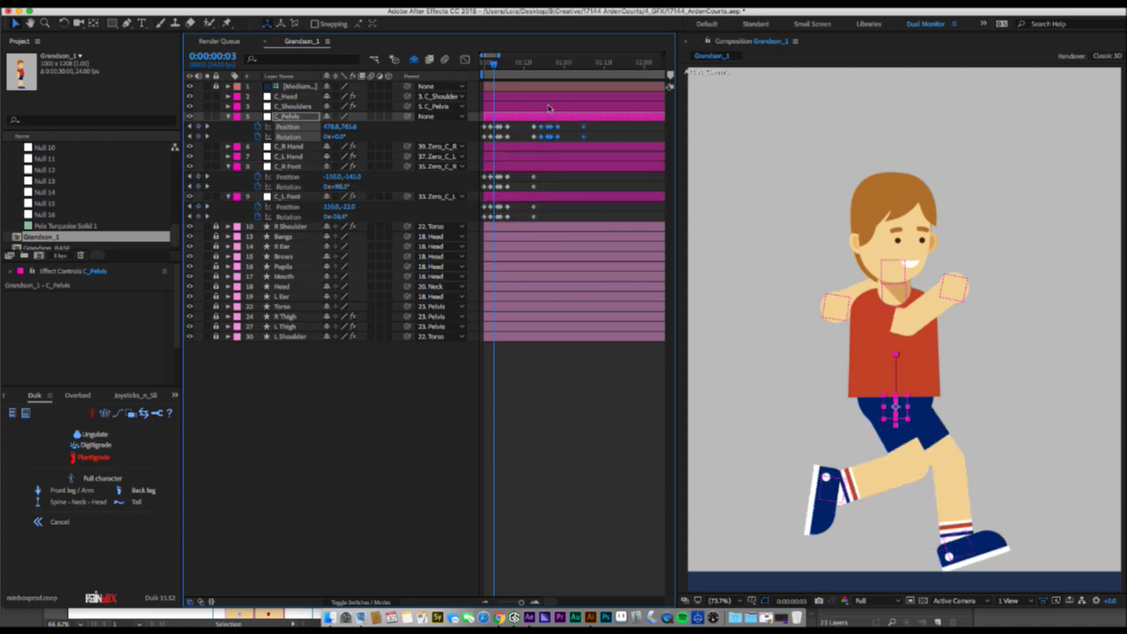
# At frame 17, lower C_R Foot in front to about (194.8, -22.9) and rotate it to -39°.
pyautogui.click(533, 65)
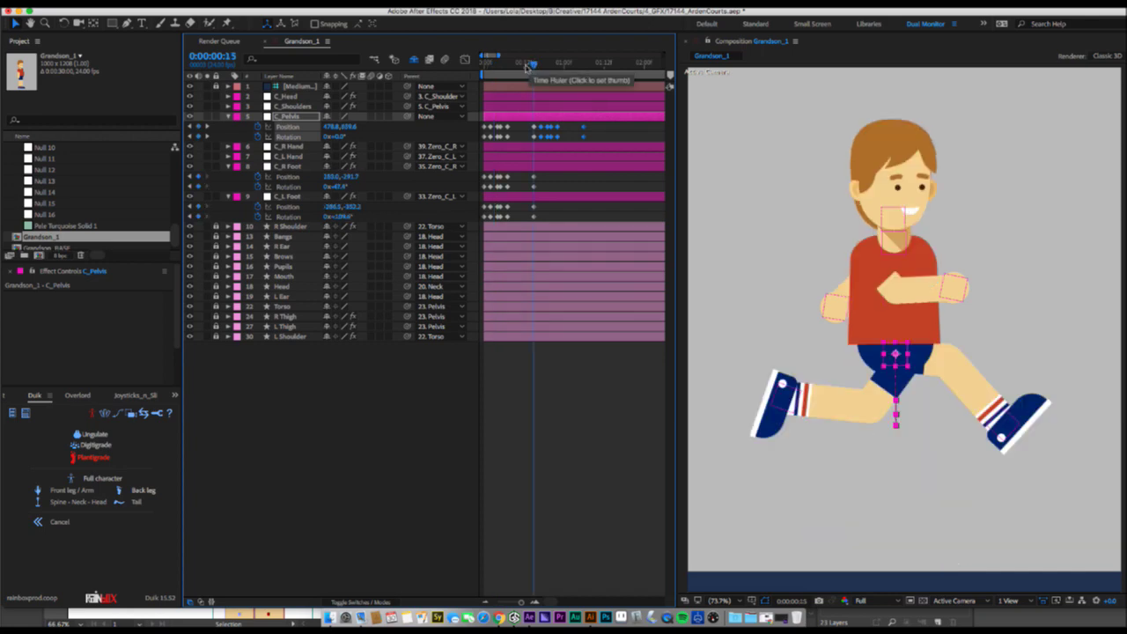
pyautogui.press('pagedown')
pyautogui.press('pagedown')
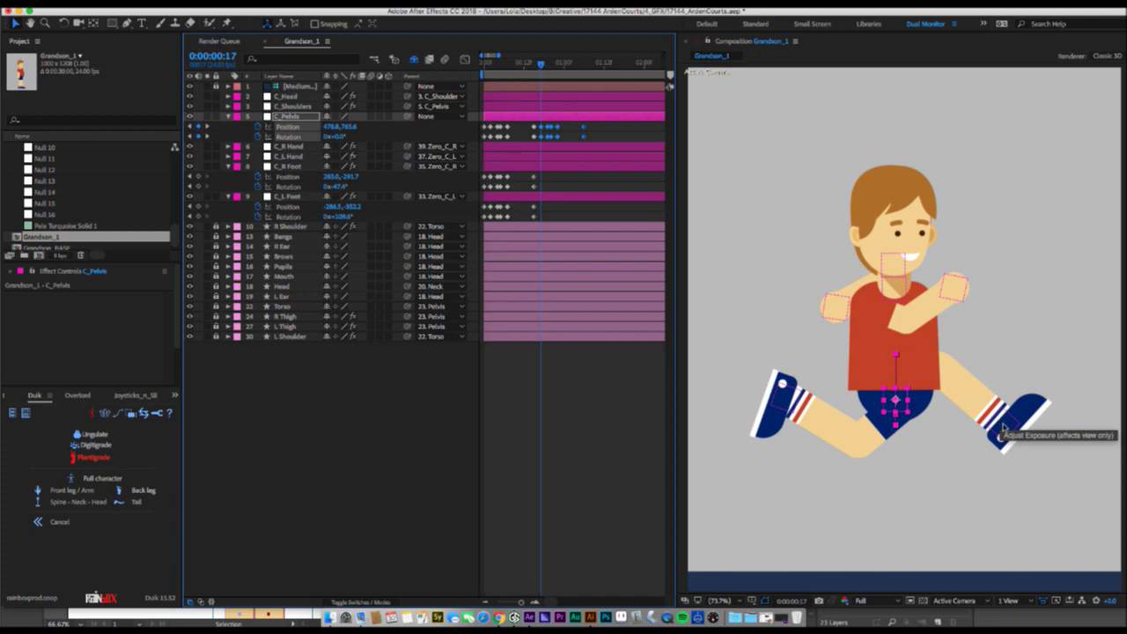
pyautogui.moveTo(1004, 427); pyautogui.dragTo(978, 540)
pyautogui.press('w')
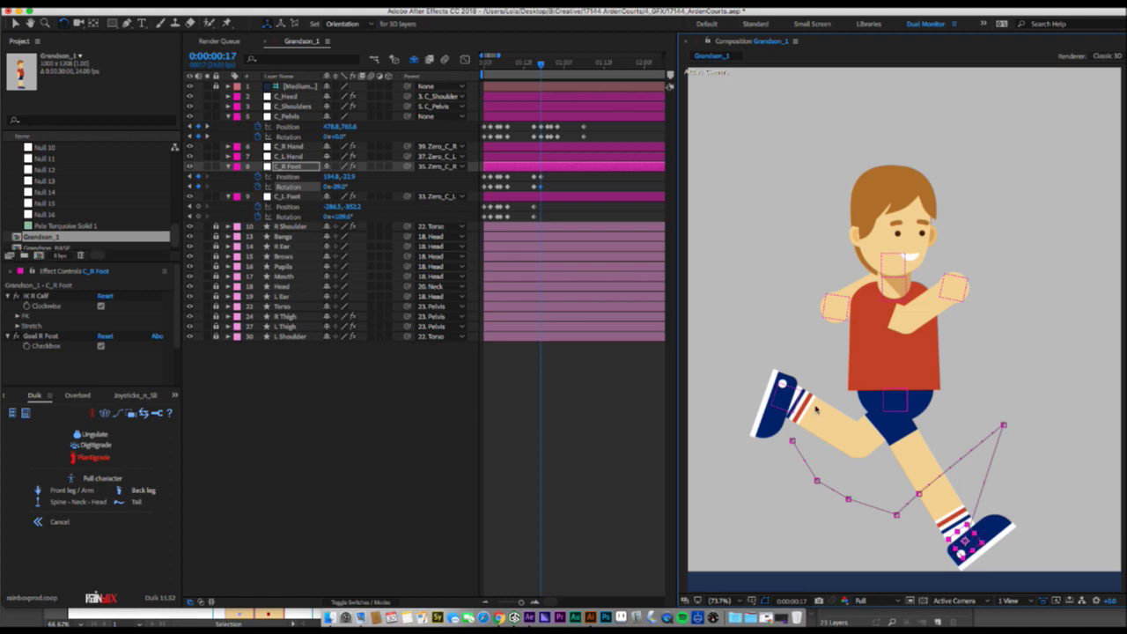
# At frame 17, bring the trailing C_L Foot to about (-194.2, -190.7) and rotate it to 122.2°.
pyautogui.press('v')
pyautogui.click(793, 398)
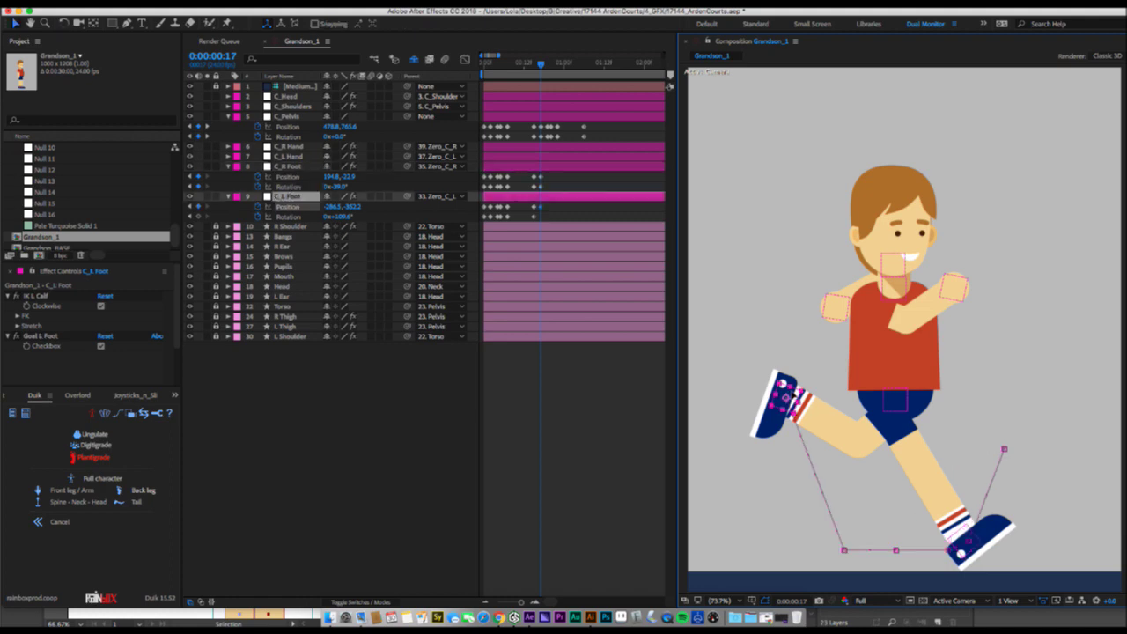
pyautogui.moveTo(787, 396); pyautogui.dragTo(775, 469)
pyautogui.press('w')
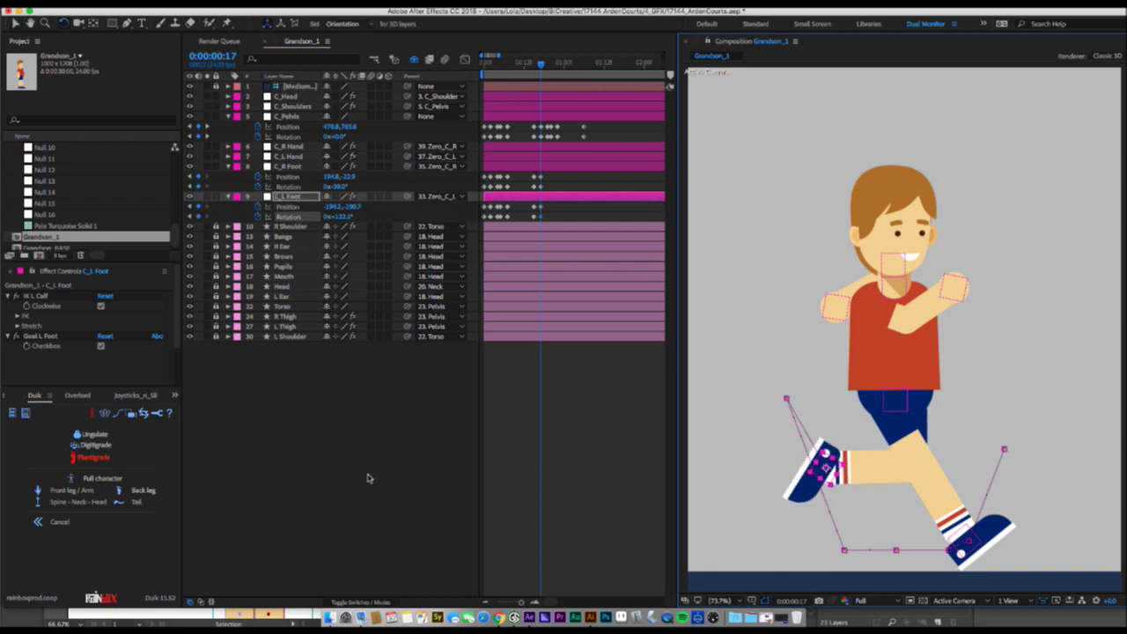
# At frame 19, plant C_R Foot flat at about (124.2, -2.6), and bring C_L Foot to about (-136, -142) rotated 134.3°.
pyautogui.click(550, 63)
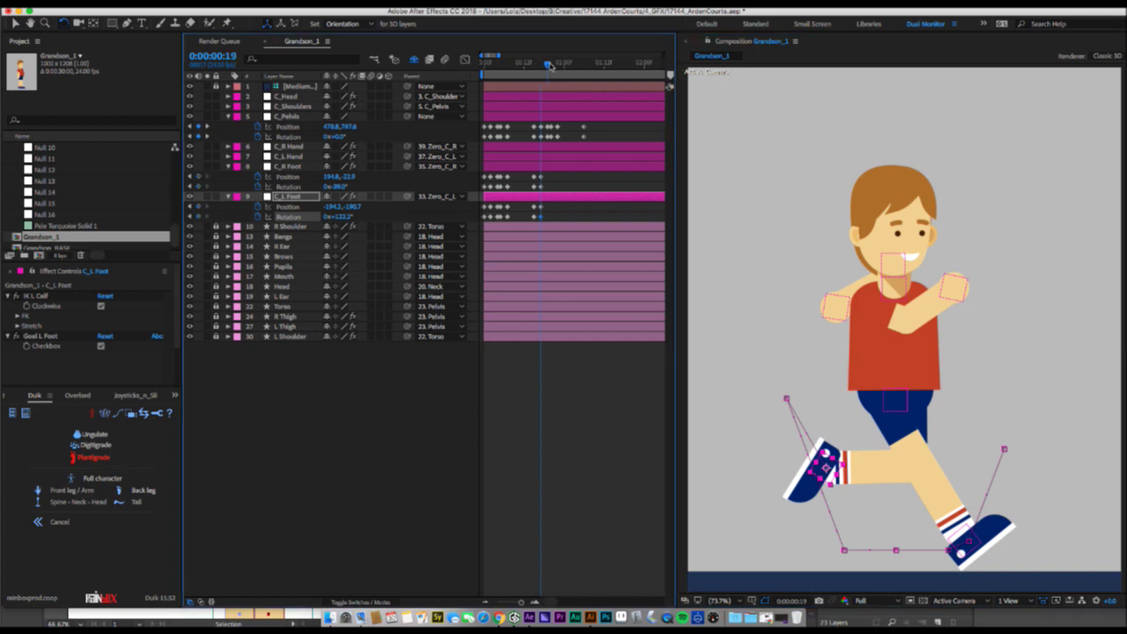
pyautogui.moveTo(549, 63); pyautogui.dragTo(547, 63)
pyautogui.press('v')
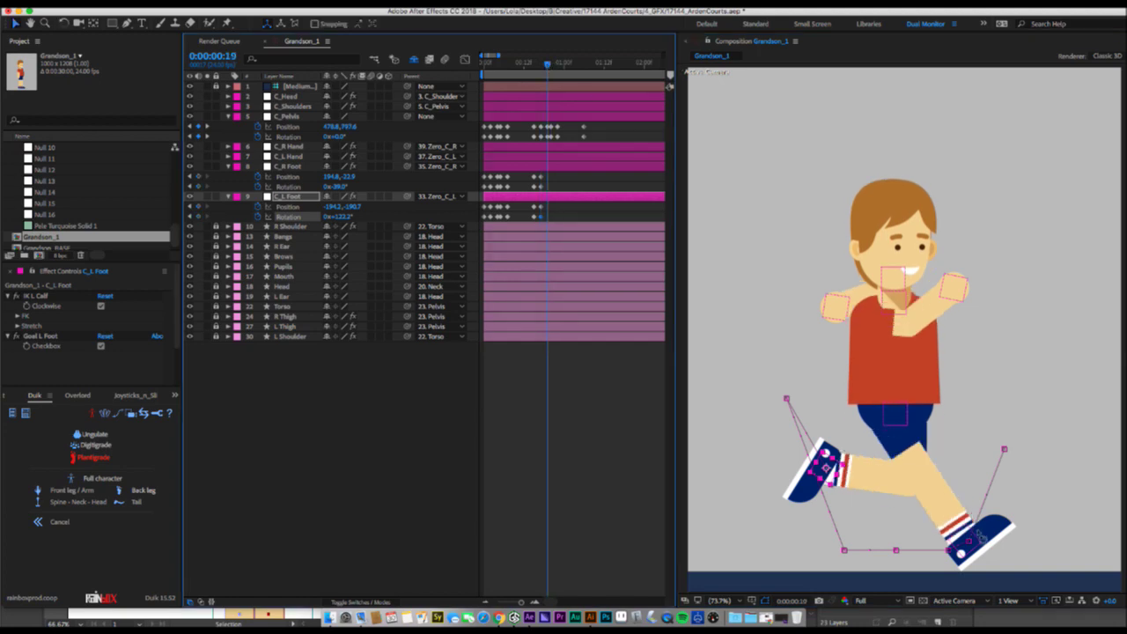
pyautogui.press('w')
pyautogui.moveTo(976, 538); pyautogui.dragTo(940, 537)
pyautogui.press('v')
pyautogui.moveTo(821, 464); pyautogui.dragTo(866, 482)
pyautogui.press('w')
pyautogui.press('v')
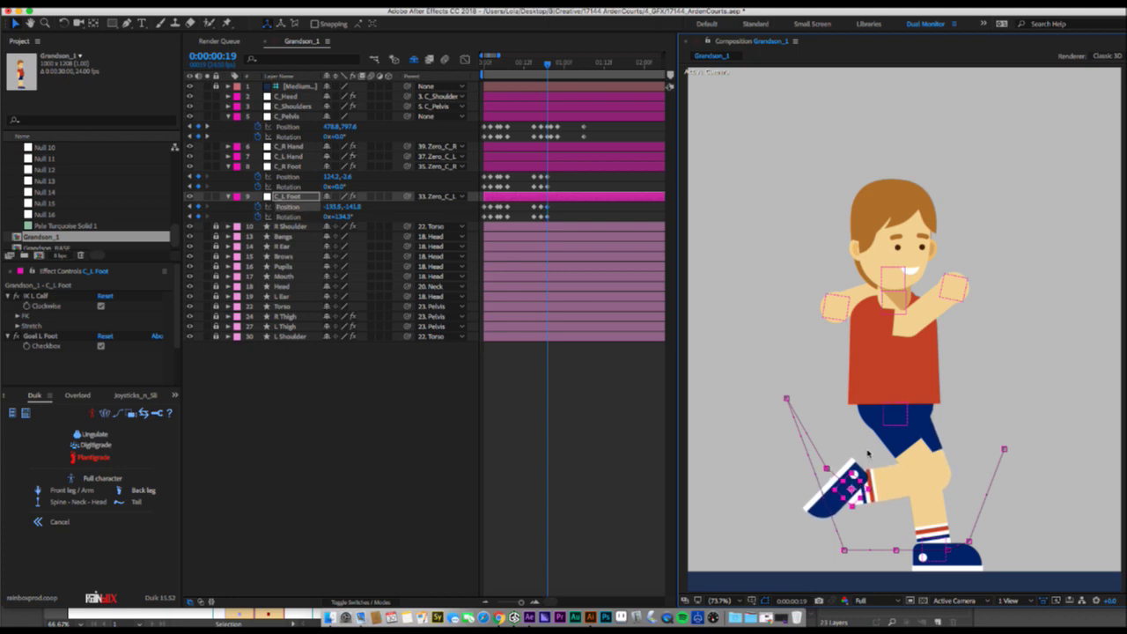
# At frame 20, slide C_R Foot under the body to about (25.1, -2.6), and bring C_L Foot to about (-53, -105) rotated 56.8°.
pyautogui.moveTo(547, 64); pyautogui.dragTo(552, 67)
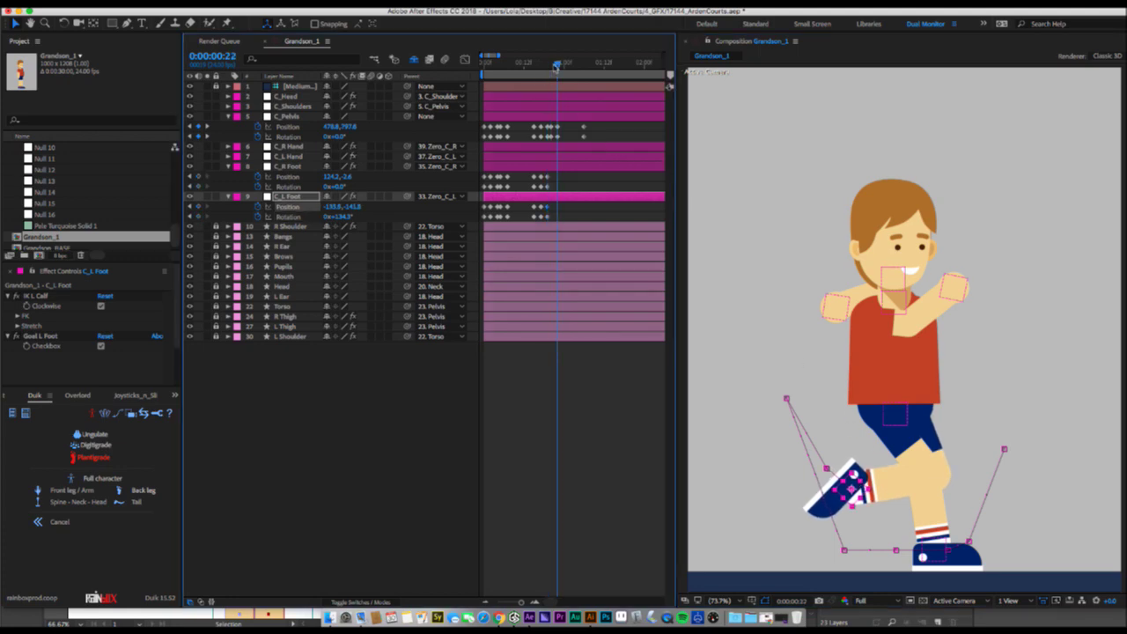
pyautogui.moveTo(945, 557); pyautogui.dragTo(893, 553)
pyautogui.moveTo(844, 490); pyautogui.dragTo(888, 506)
pyautogui.press('v')
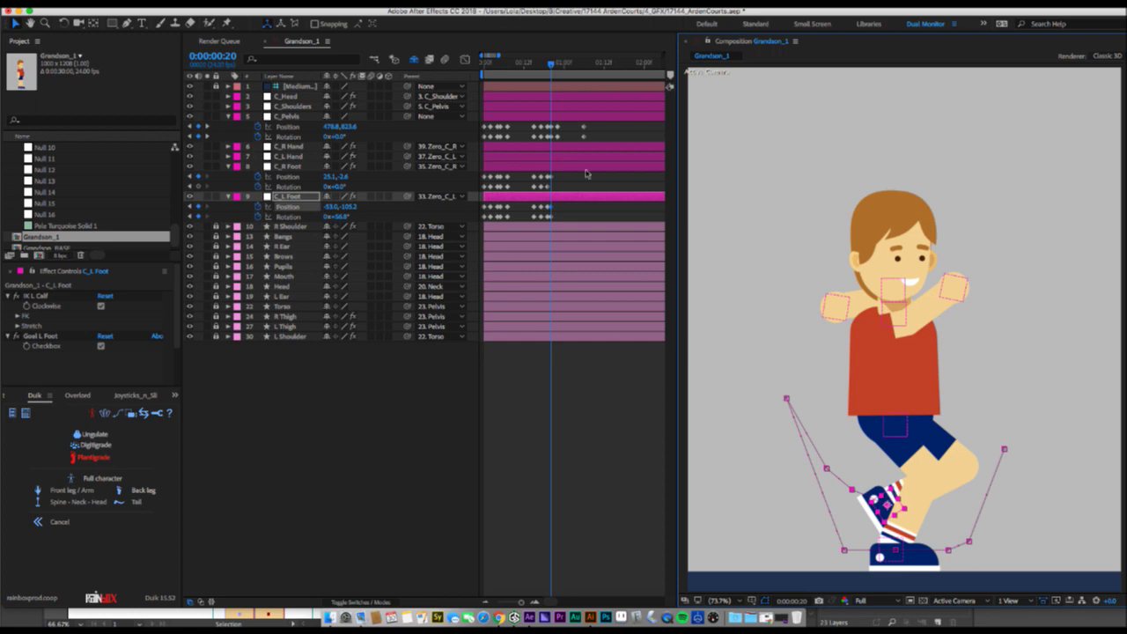
# At frame 22, slide C_R Foot back to about (-150, -2.6), and raise C_L Foot forward to about (50.2, -159.4) rotated 39.1°.
pyautogui.moveTo(553, 67); pyautogui.dragTo(557, 65)
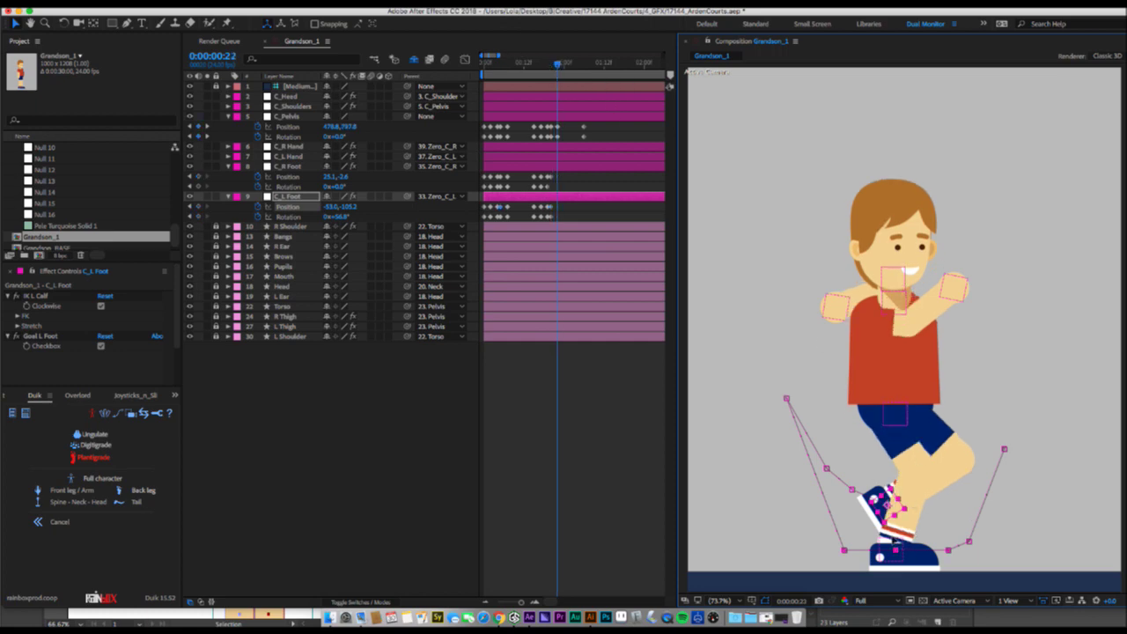
pyautogui.moveTo(886, 541); pyautogui.dragTo(795, 537)
pyautogui.moveTo(891, 504); pyautogui.dragTo(953, 446)
pyautogui.press('w')
pyautogui.press('v')
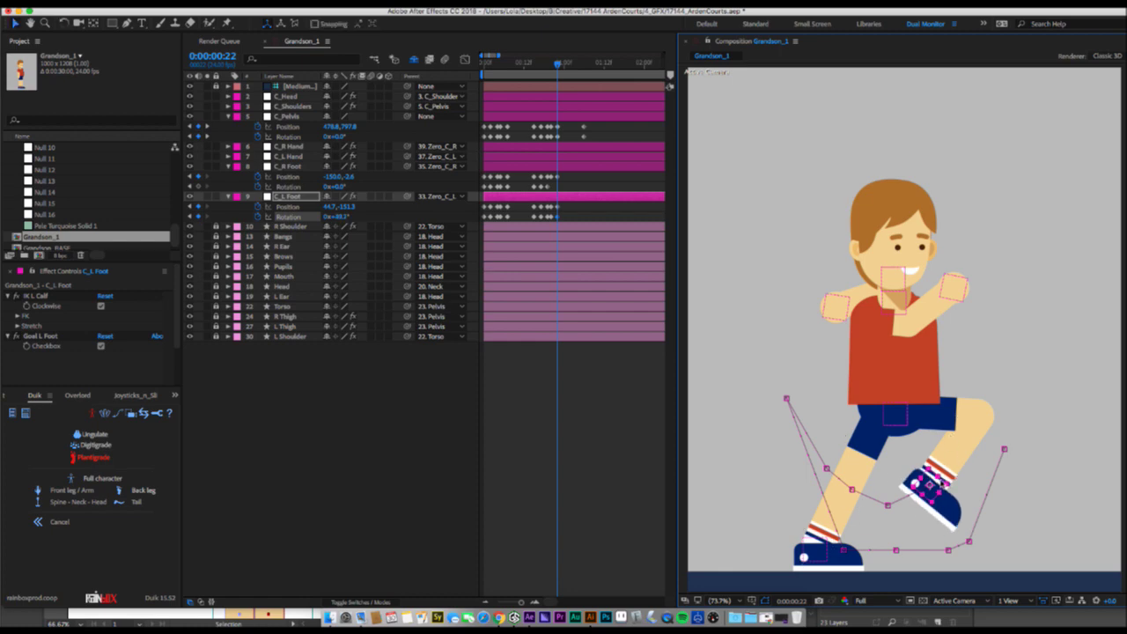
pyautogui.moveTo(942, 486)
pyautogui.mouseDown()
pyautogui.moveTo(942, 472)
pyautogui.moveTo(943, 482)
pyautogui.mouseUp()
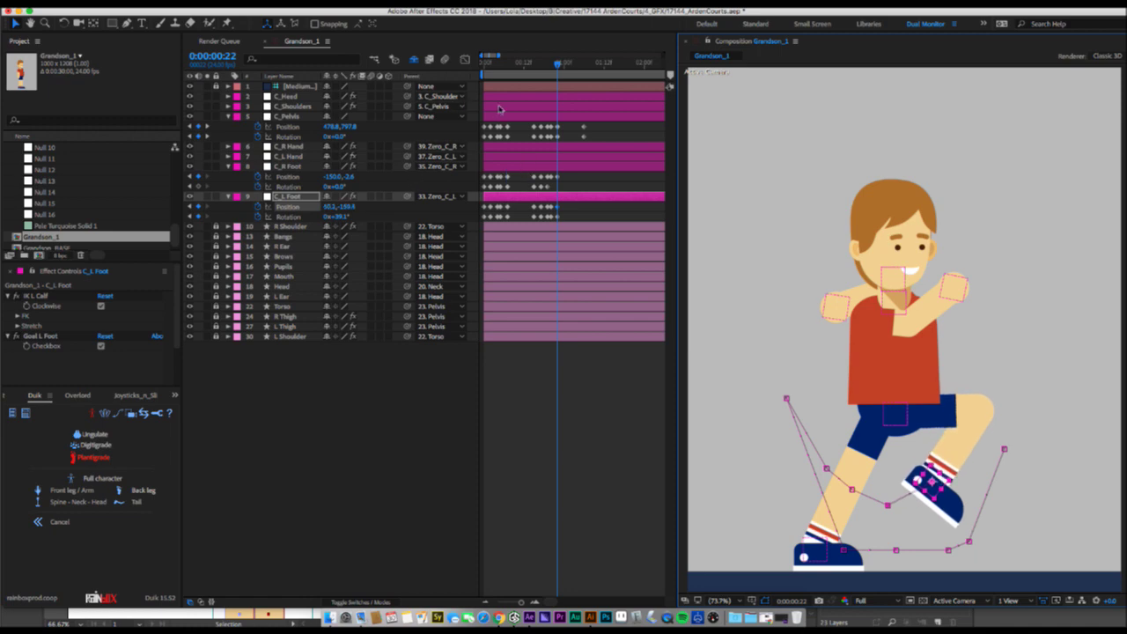
# Copy the flat 0° Rotation keyframe of C_R Foot from frame 19 to frames 20 and 22.
pyautogui.moveTo(553, 67); pyautogui.dragTo(551, 69)
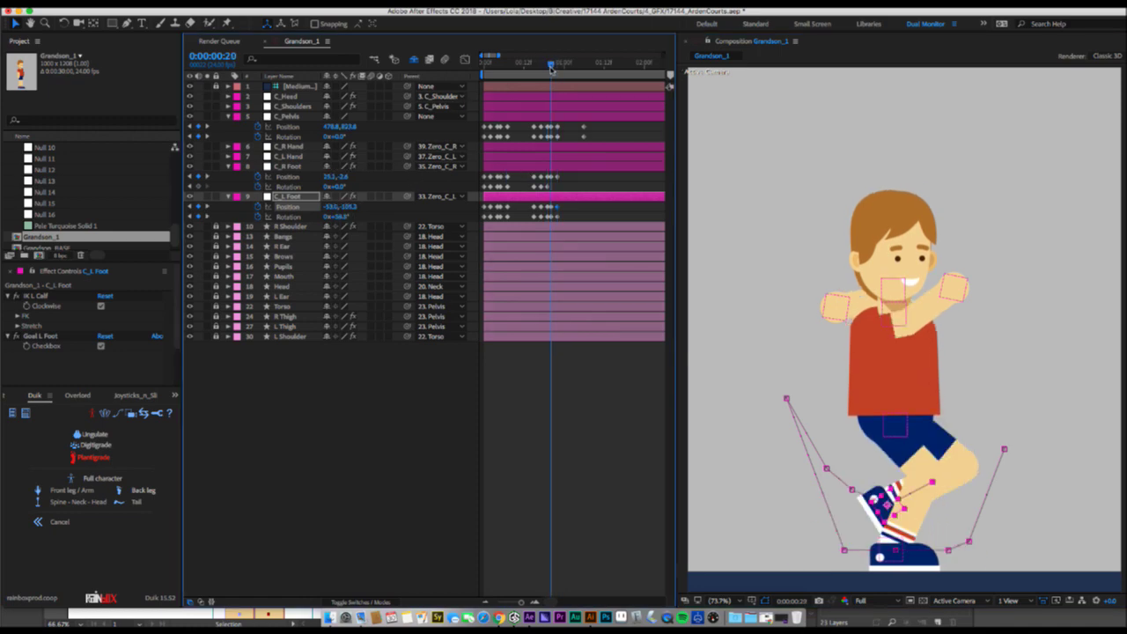
pyautogui.click(547, 187)
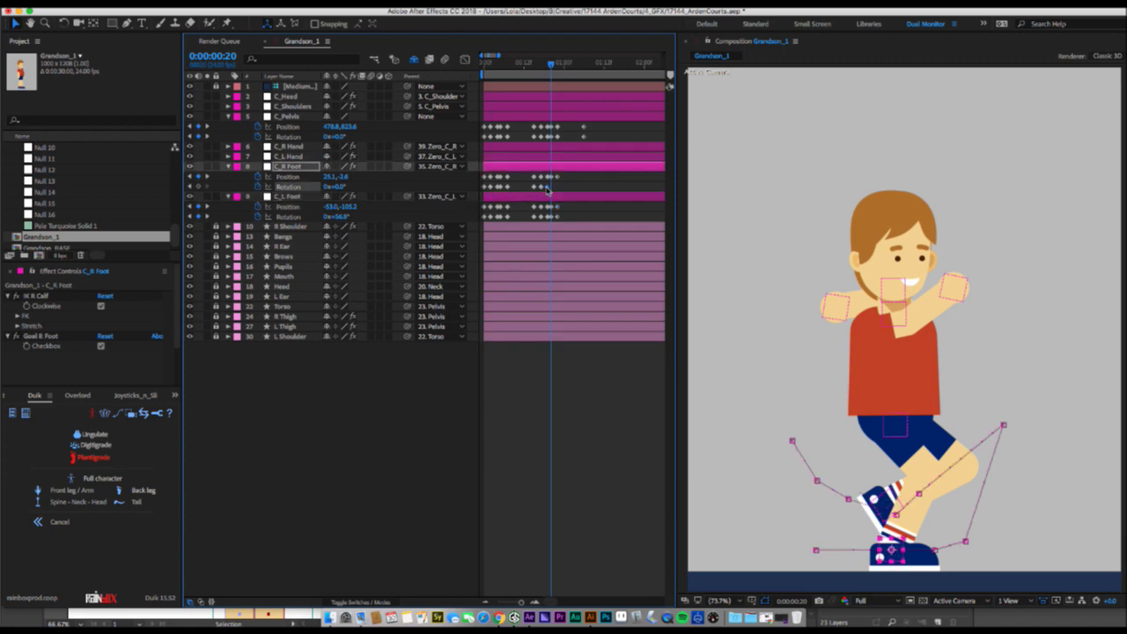
pyautogui.click(557, 66)
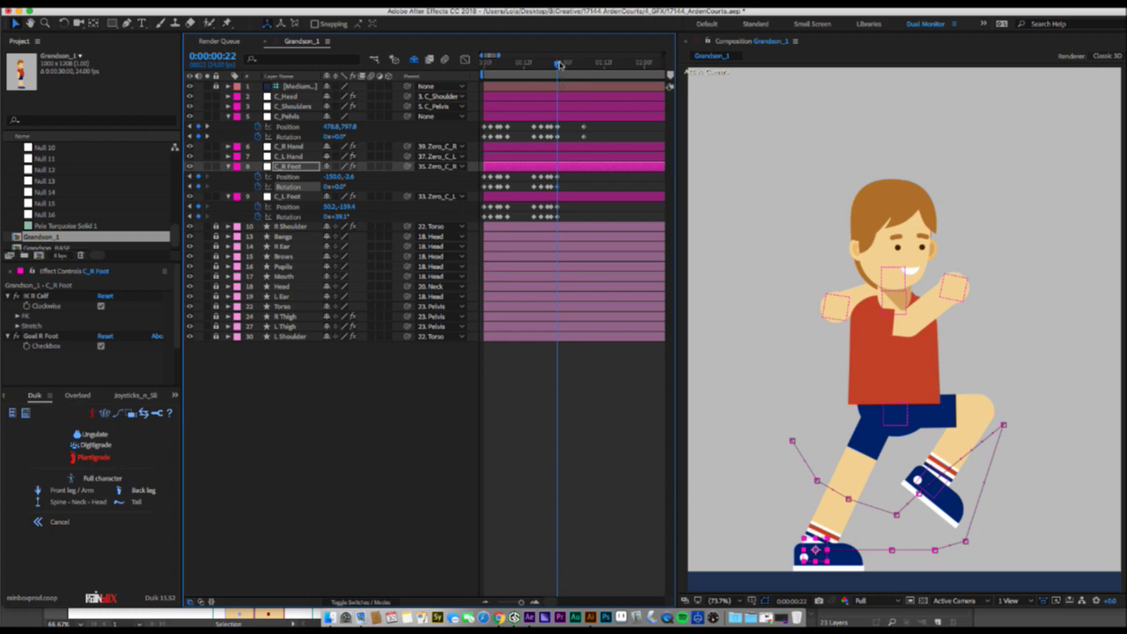
# Copy the frame 0 Position and Rotation keyframes of C_R Foot and C_L Foot to 1:06.
pyautogui.click(584, 65)
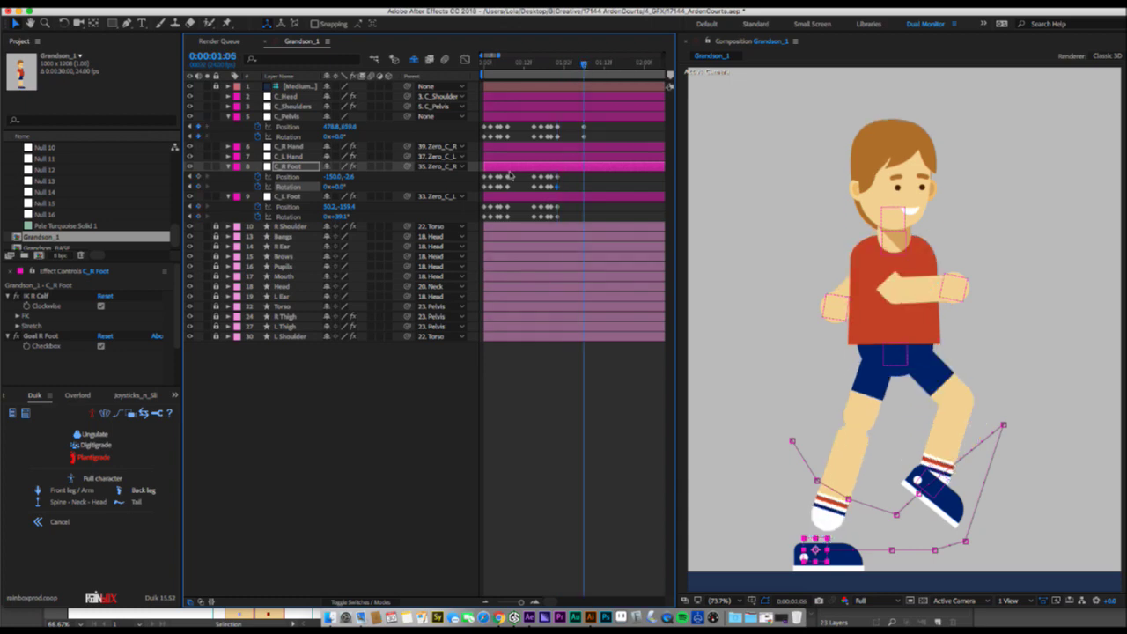
pyautogui.click(484, 177)
pyautogui.hotkey('ctrl', 'v')
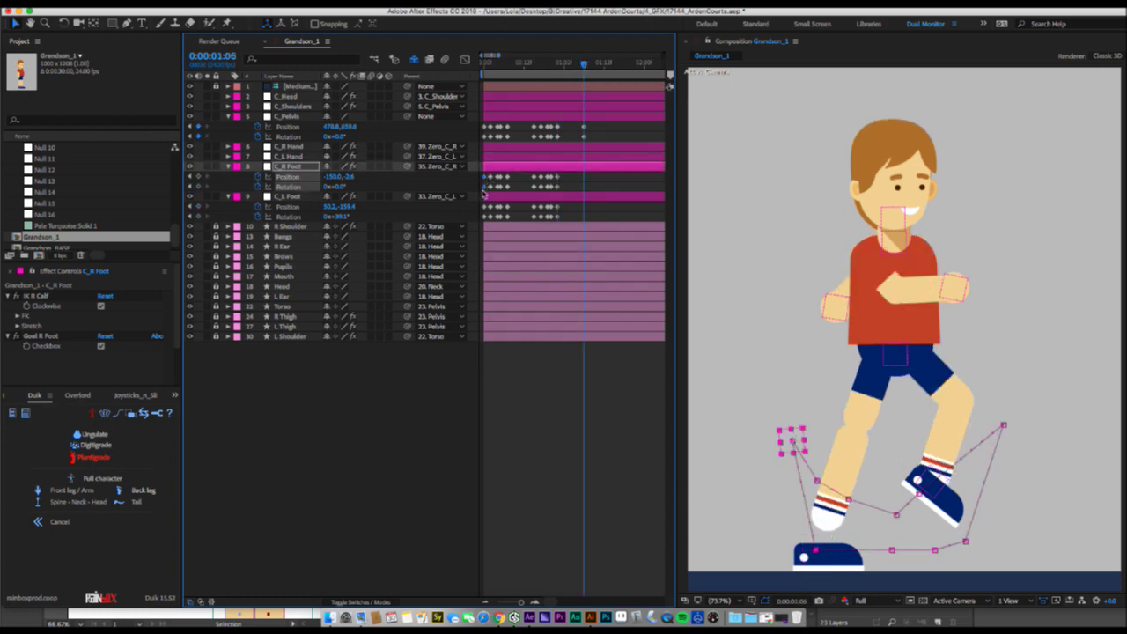
pyautogui.click(485, 208)
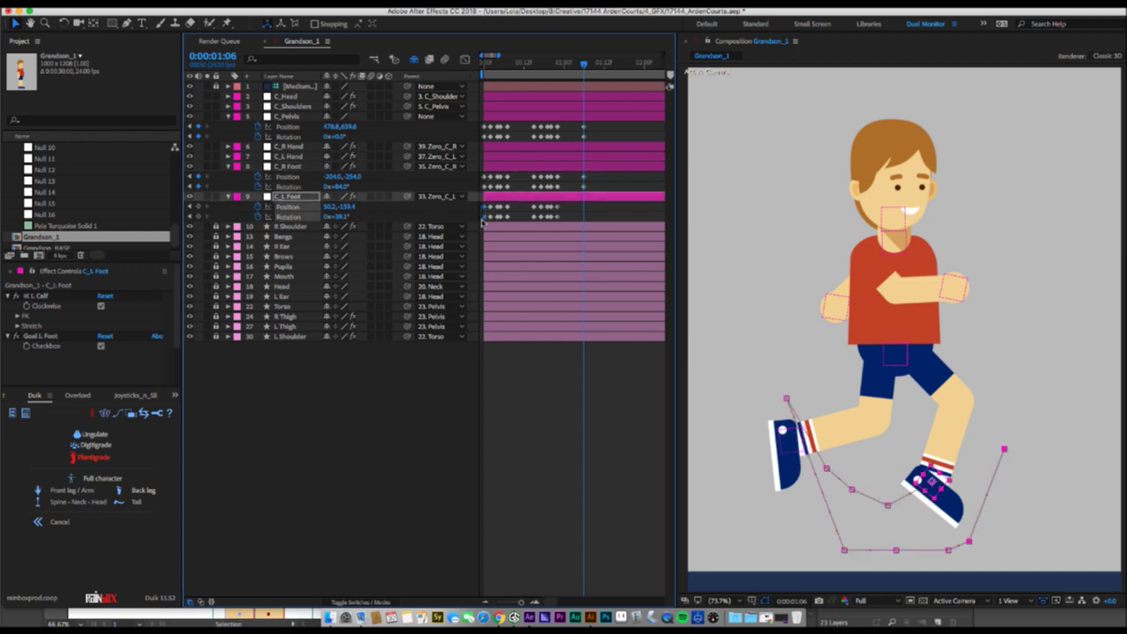
pyautogui.hotkey('ctrl', 'v')
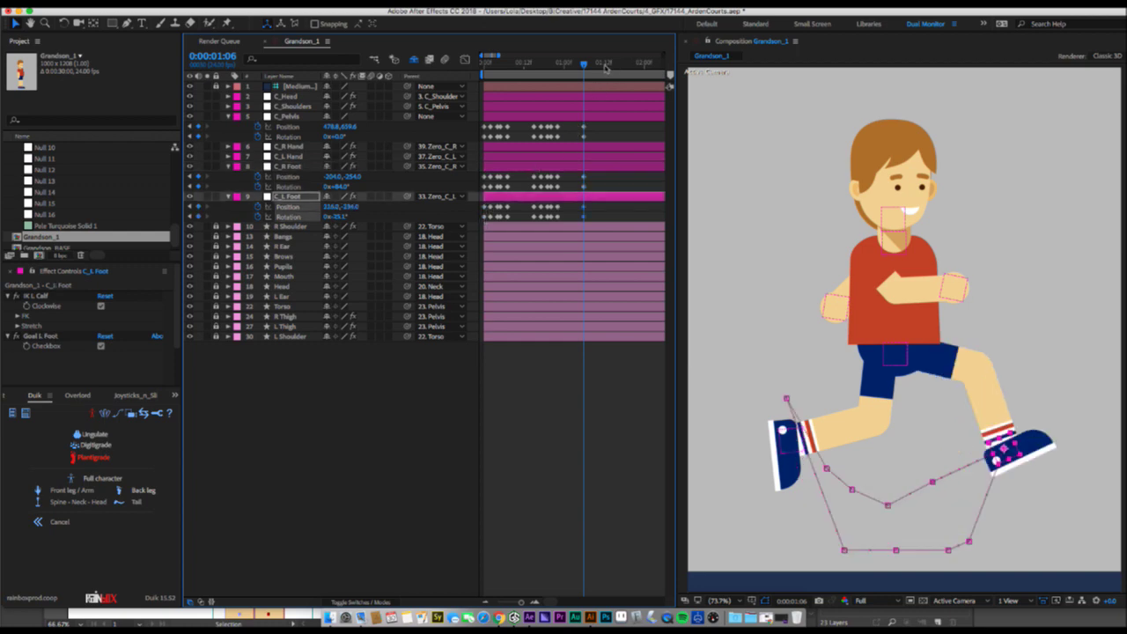
# At 1:06, raise C_R Foot to about (-225.7, -331.4) and C_L Foot to about (240, -292) for the airborne pose.
pyautogui.click(534, 65)
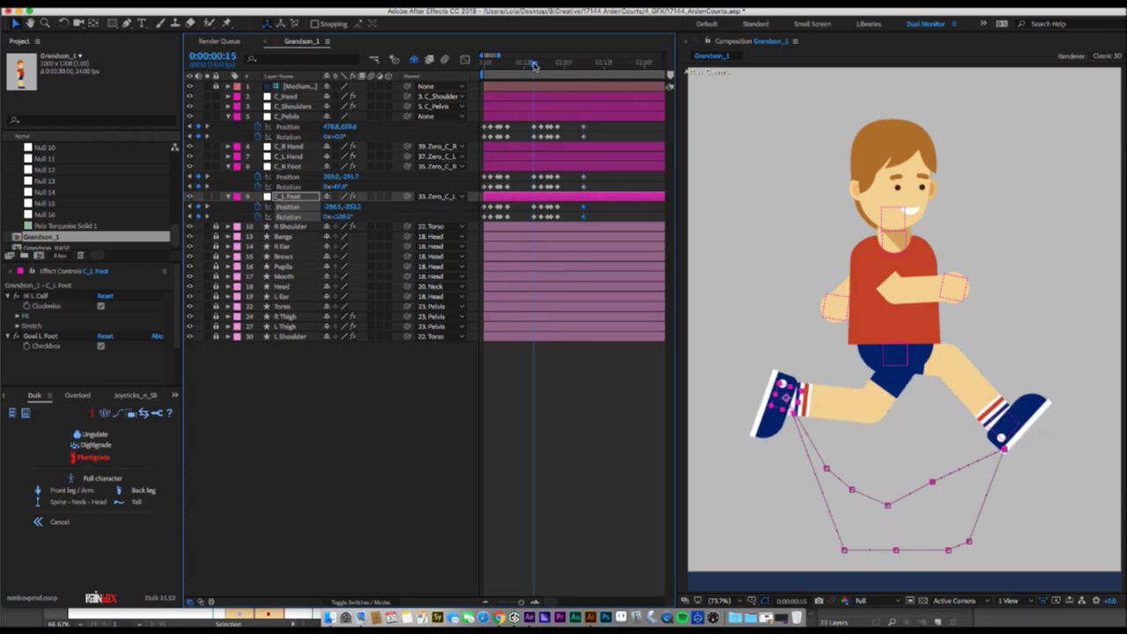
pyautogui.click(584, 65)
pyautogui.click(604, 188)
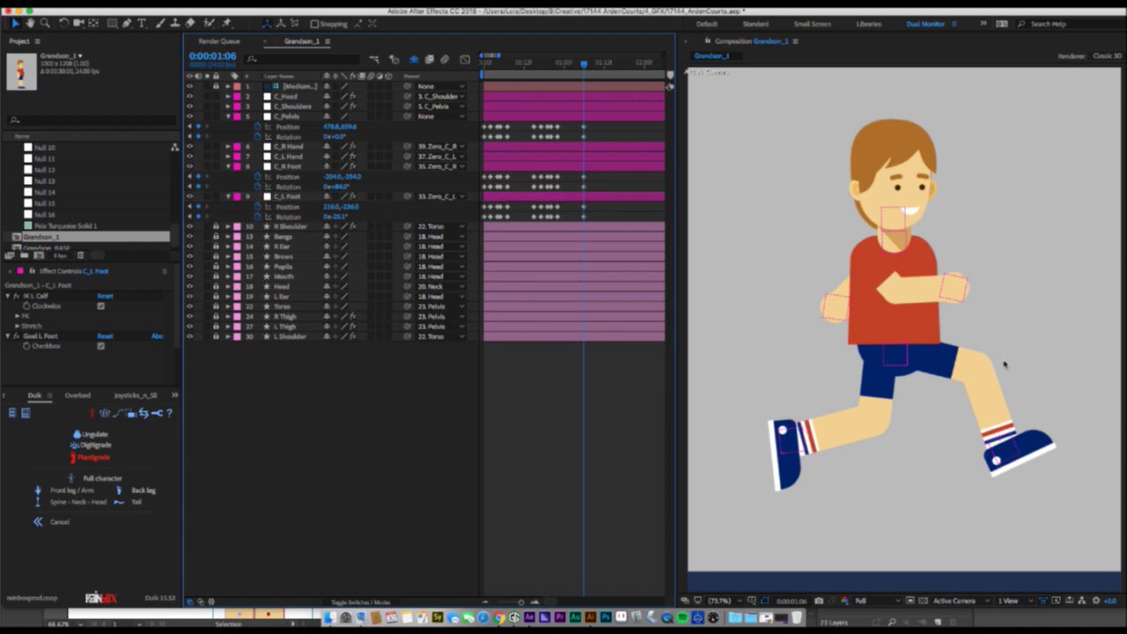
pyautogui.click(1004, 441)
pyautogui.keyDown('shift'); pyautogui.click(791, 440); pyautogui.keyUp('shift')
pyautogui.moveTo(791, 441); pyautogui.dragTo(781, 406)
pyautogui.click(661, 426)
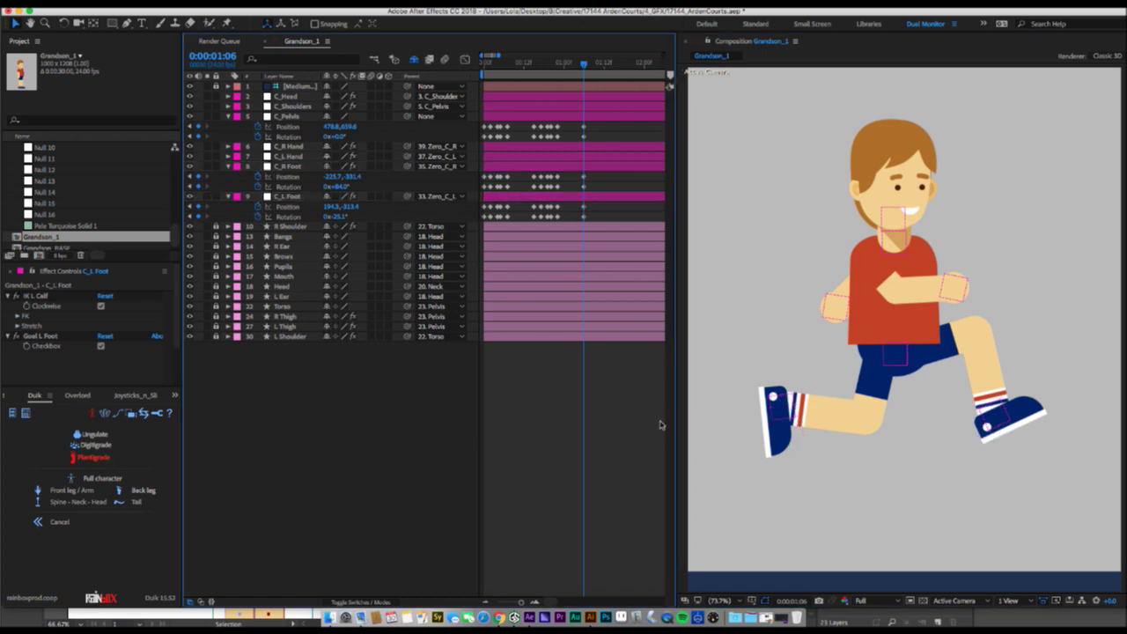
pyautogui.moveTo(1020, 416); pyautogui.dragTo(1030, 422)
# Copy the 1:06 Position and Rotation keyframes of C_R Foot and C_L Foot to frame 0.
pyautogui.hotkey('ctrl', 'Up')
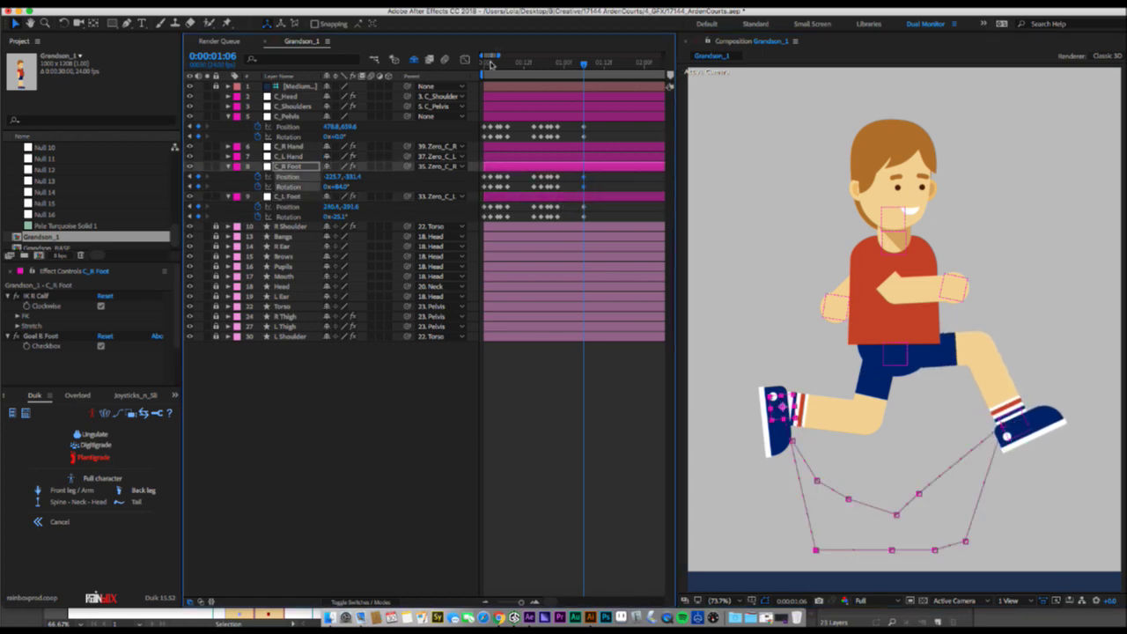
pyautogui.moveTo(491, 63); pyautogui.dragTo(483, 63)
pyautogui.hotkey('ctrl', 'Down')
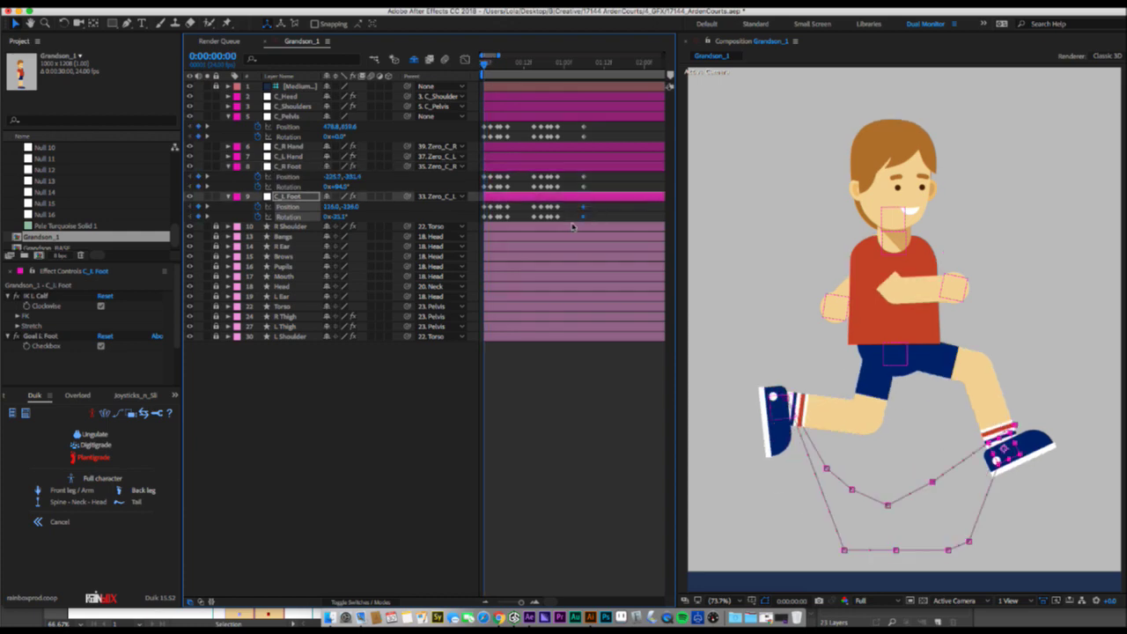
pyautogui.press('super+v')
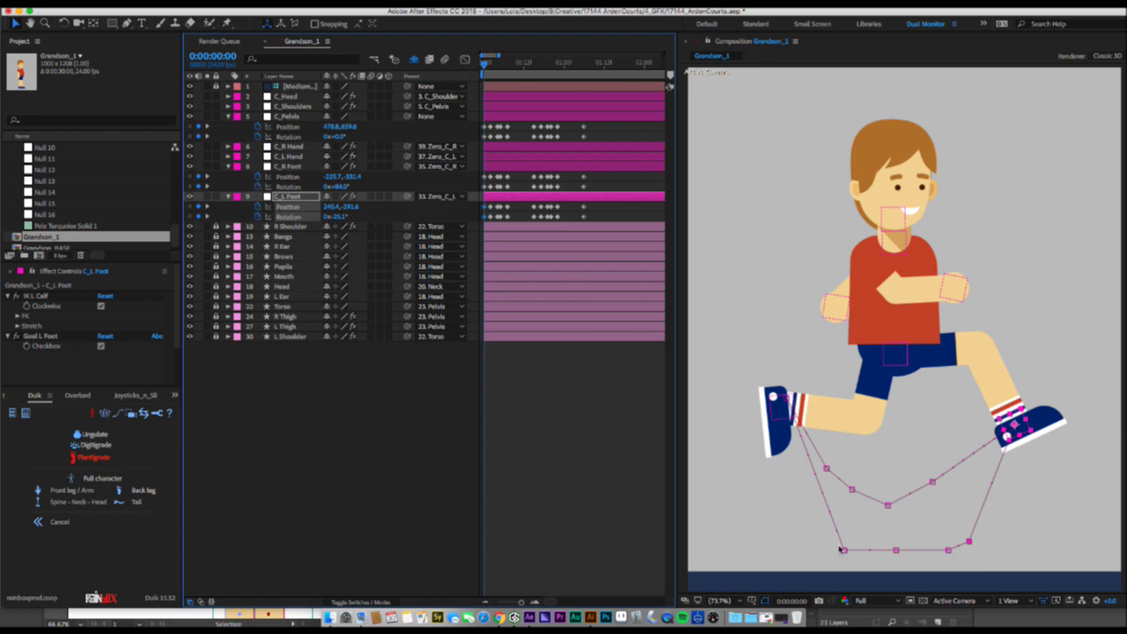
# Nudge the motion path points of C_R Foot at frame 7 and C_L Foot at frame 22 slightly forward and down.
pyautogui.click(504, 168)
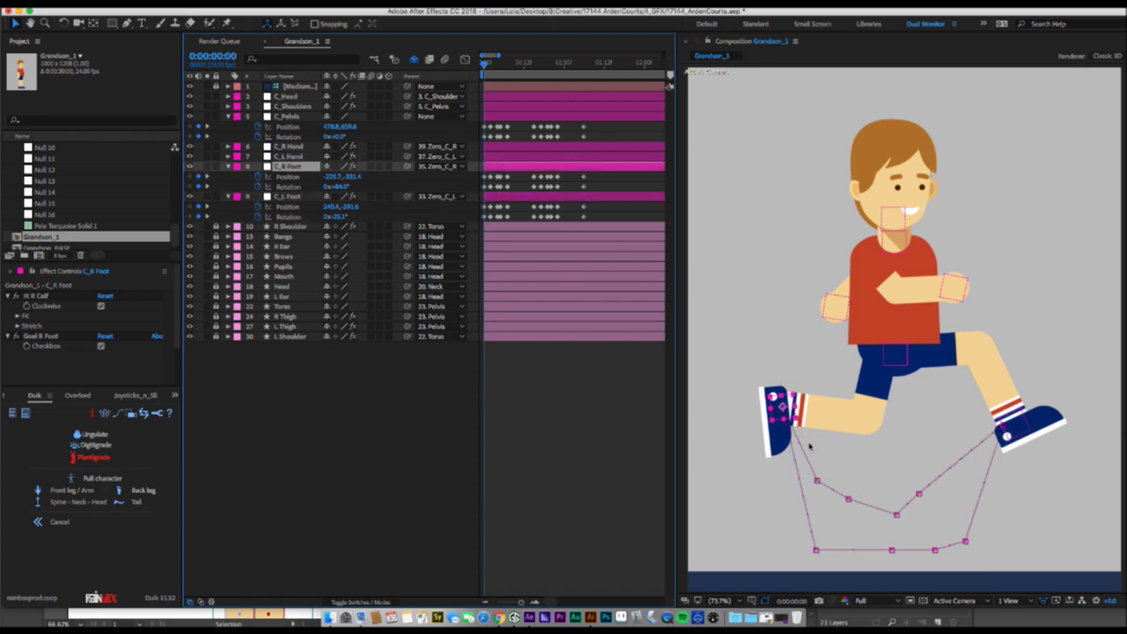
pyautogui.click(919, 497)
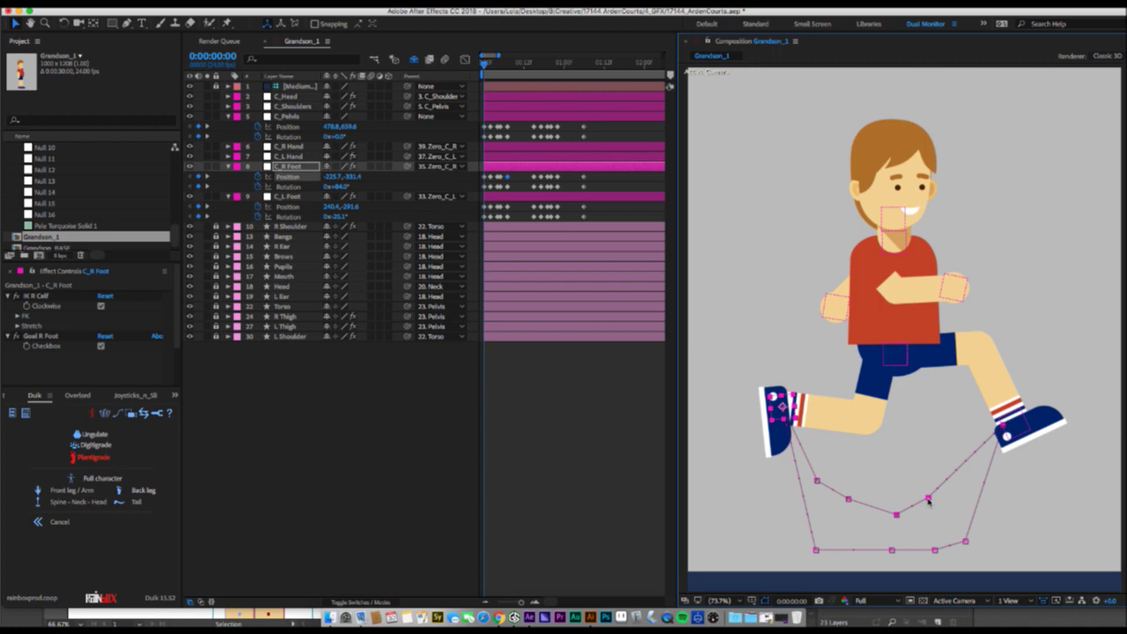
pyautogui.click(526, 195)
pyautogui.moveTo(934, 482); pyautogui.dragTo(939, 485)
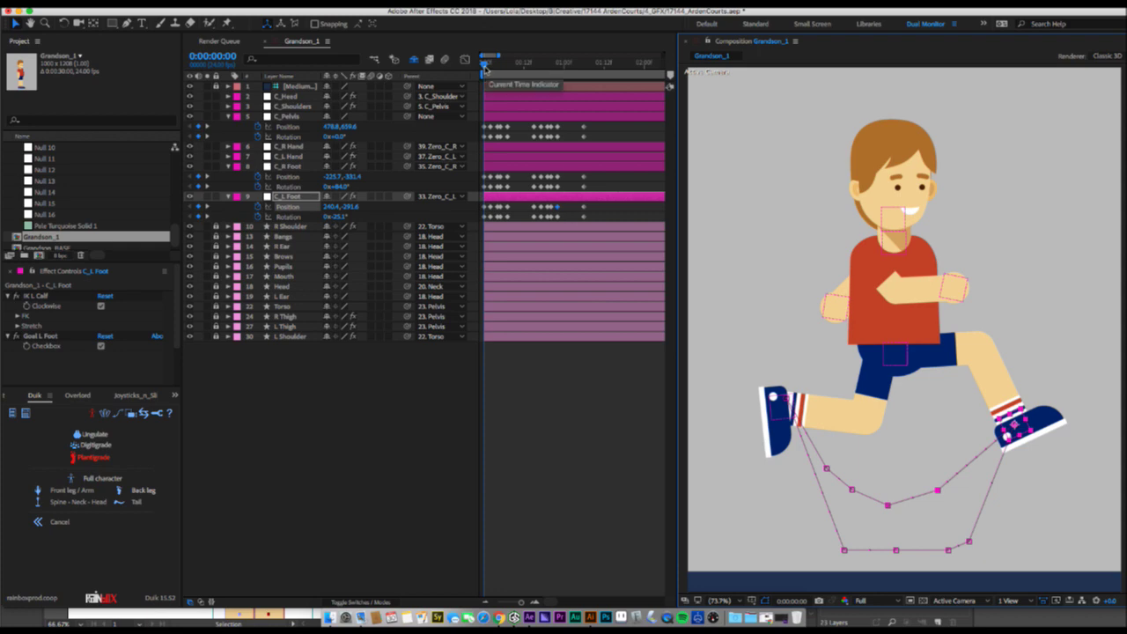
# End the work area at 1:06 and preview the run cycle.
pyautogui.moveTo(484, 67); pyautogui.dragTo(585, 67)
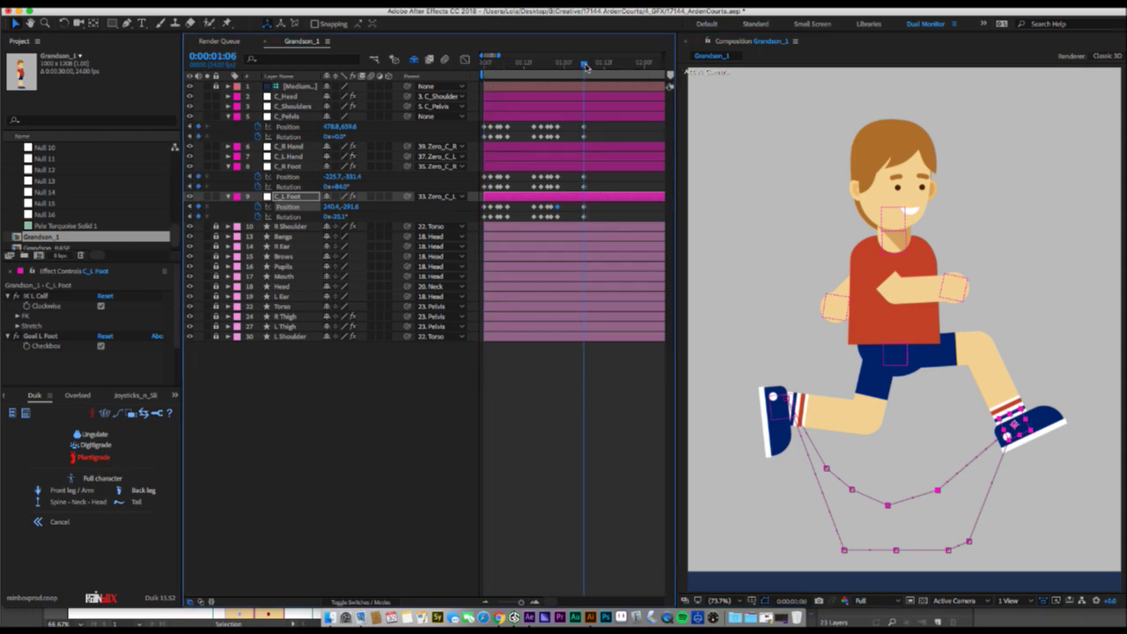
pyautogui.press('n')
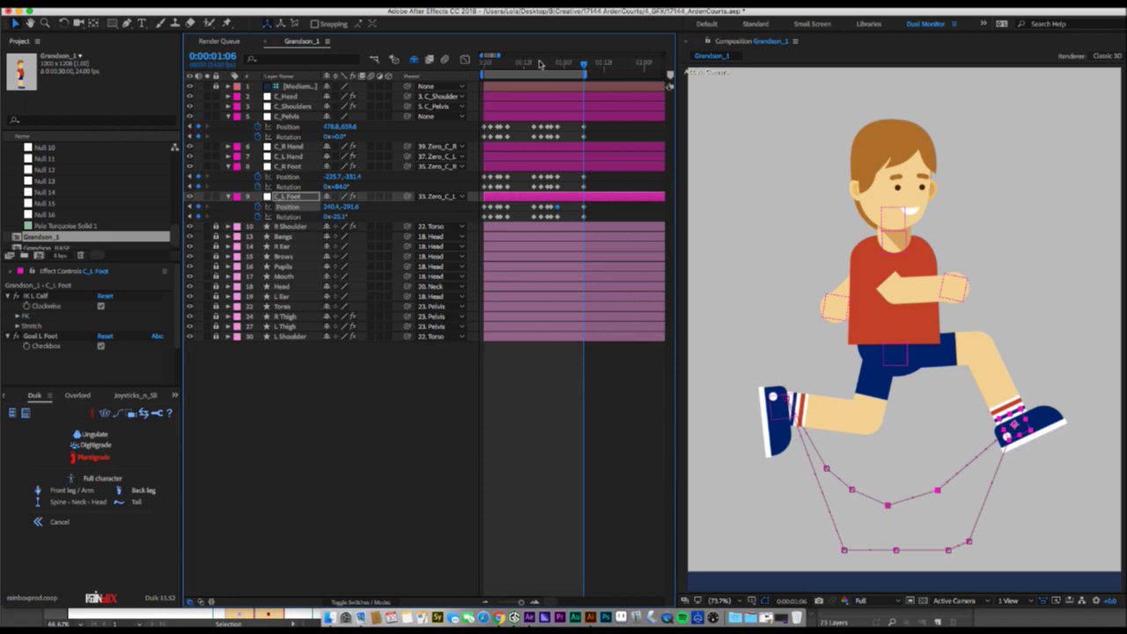
pyautogui.press('space')
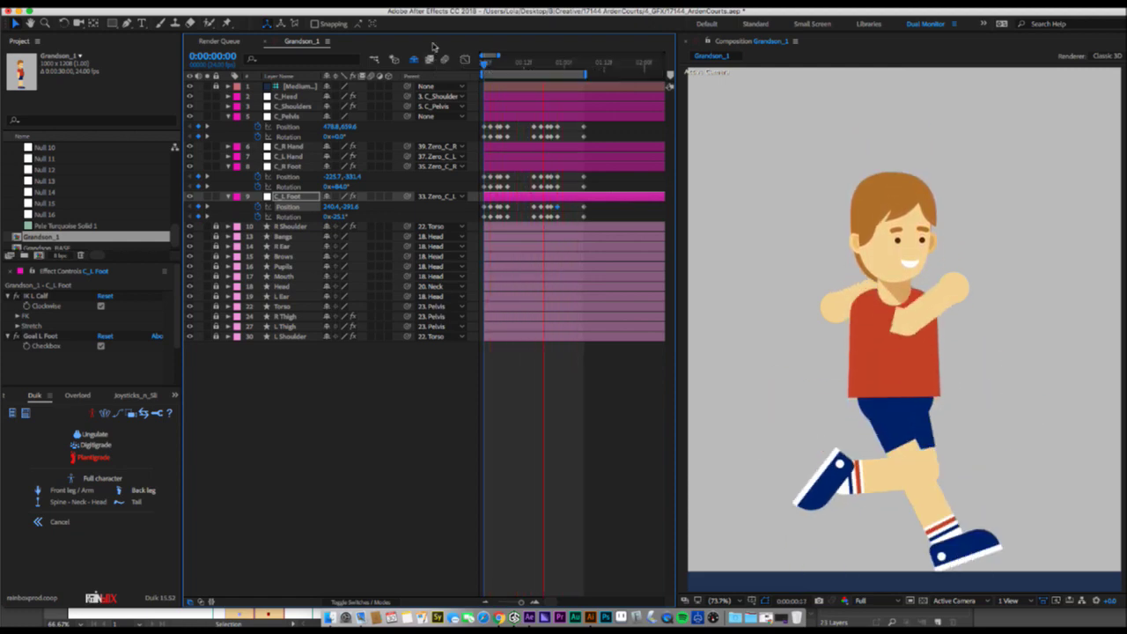
pyautogui.press('space')
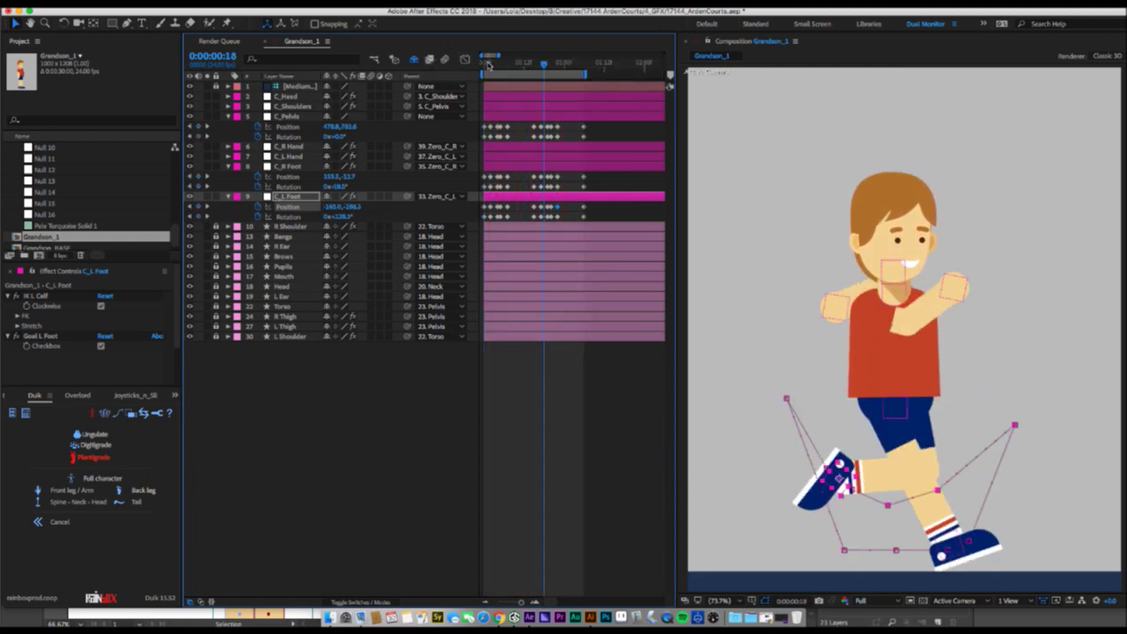
# Return to frame 0, save the project and clear the layer selection.
pyautogui.moveTo(489, 65); pyautogui.dragTo(486, 65)
pyautogui.press('super+s')
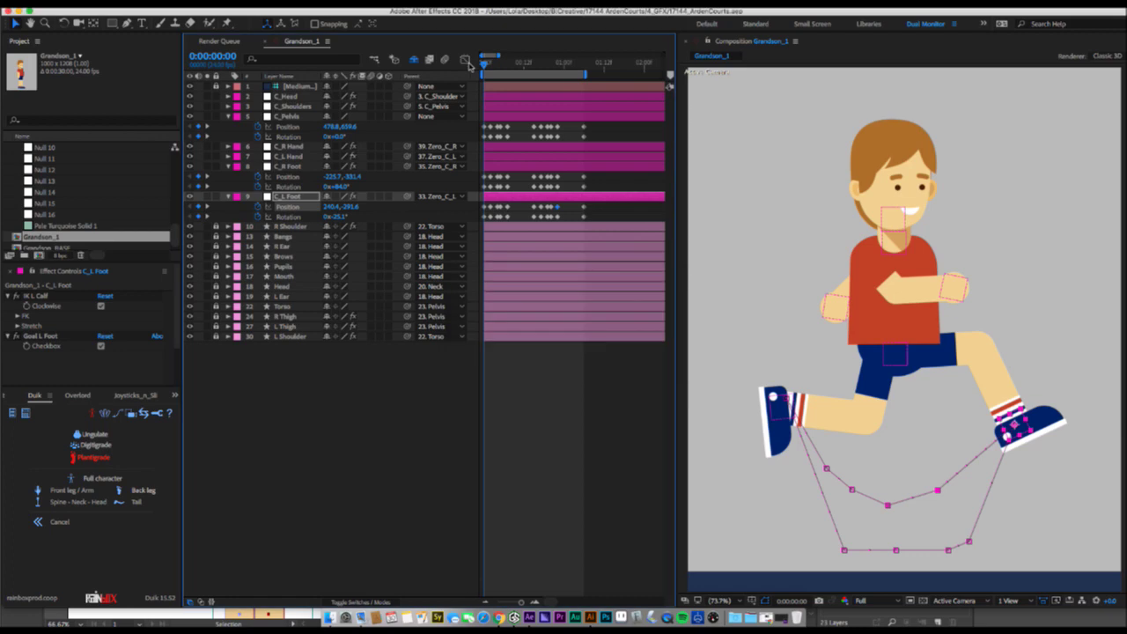
pyautogui.click(880, 391)
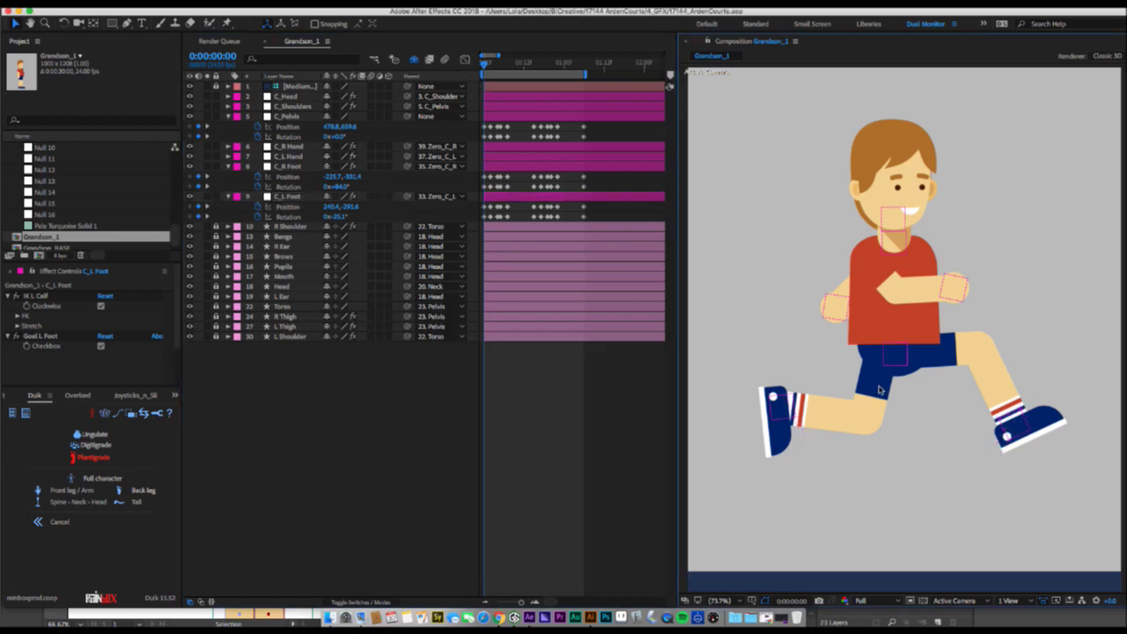
# Unlock the R Thigh and L Thigh layers and start keyframing their Position at frame 0.
pyautogui.click(288, 318)
pyautogui.click(217, 317)
pyautogui.click(216, 327)
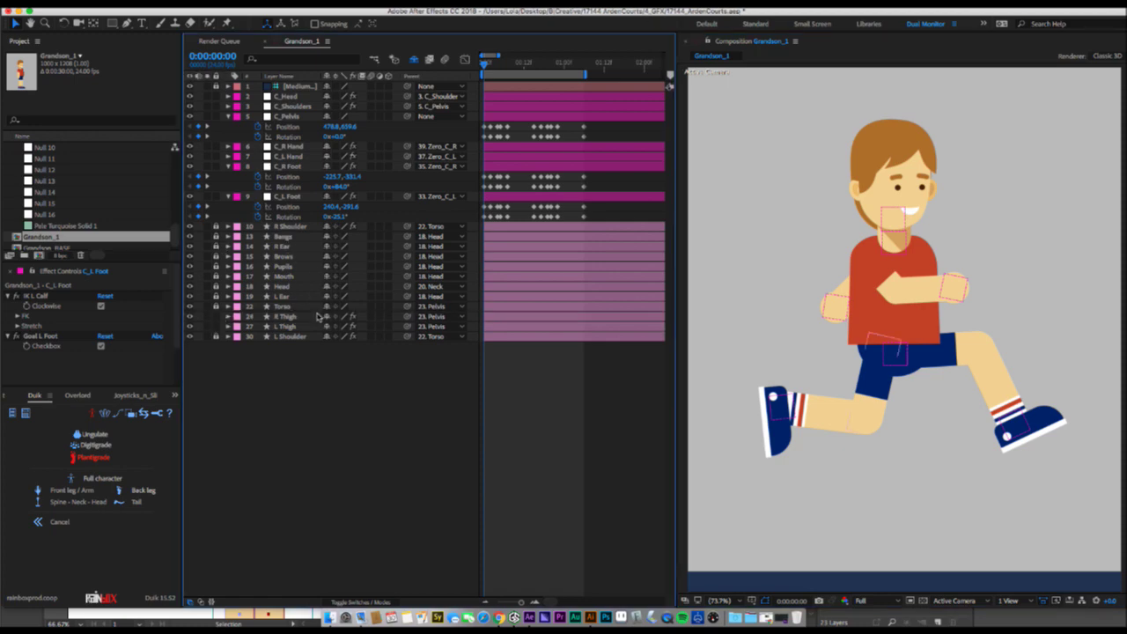
pyautogui.click(286, 317)
pyautogui.keyDown('shift'); pyautogui.click(285, 326); pyautogui.keyUp('shift')
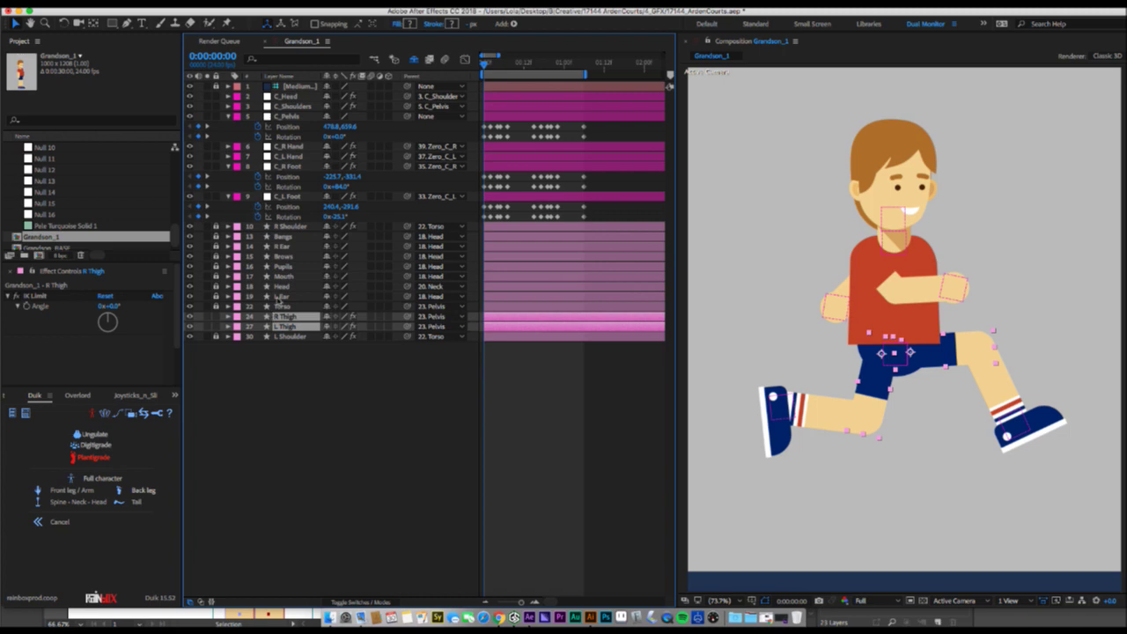
pyautogui.press('p')
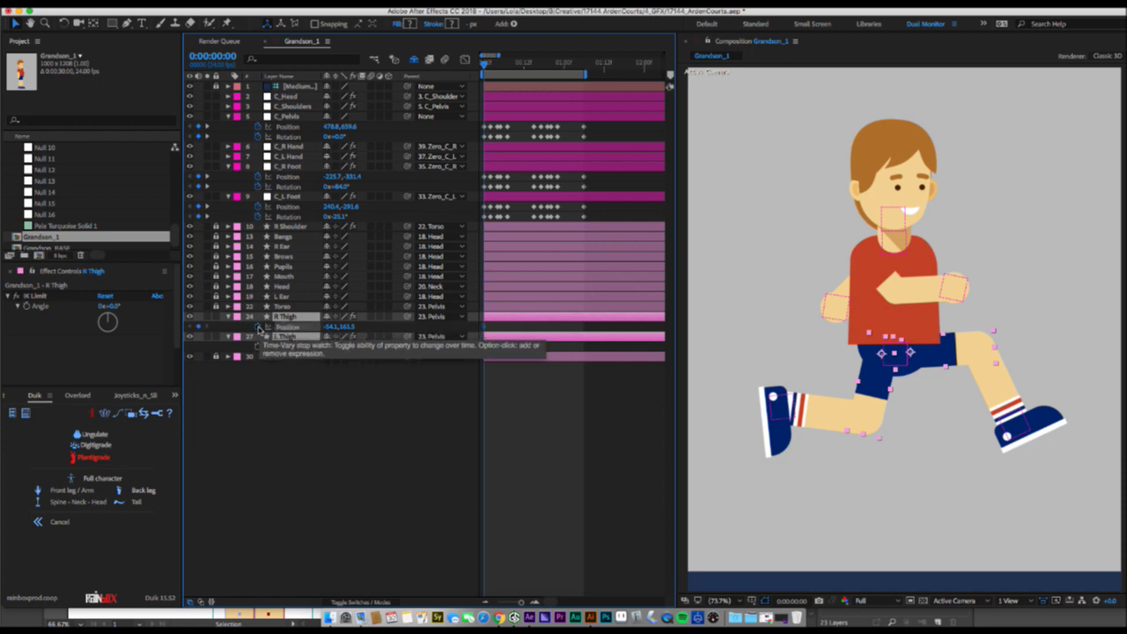
pyautogui.click(258, 327)
pyautogui.click(345, 404)
pyautogui.click(879, 388)
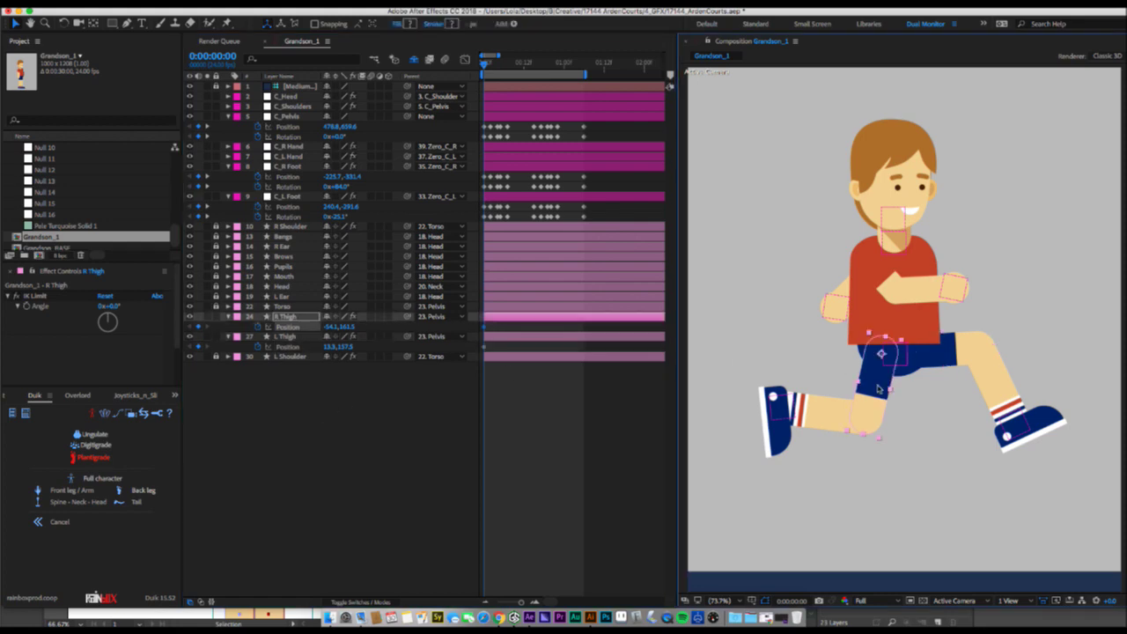
pyautogui.click(951, 360)
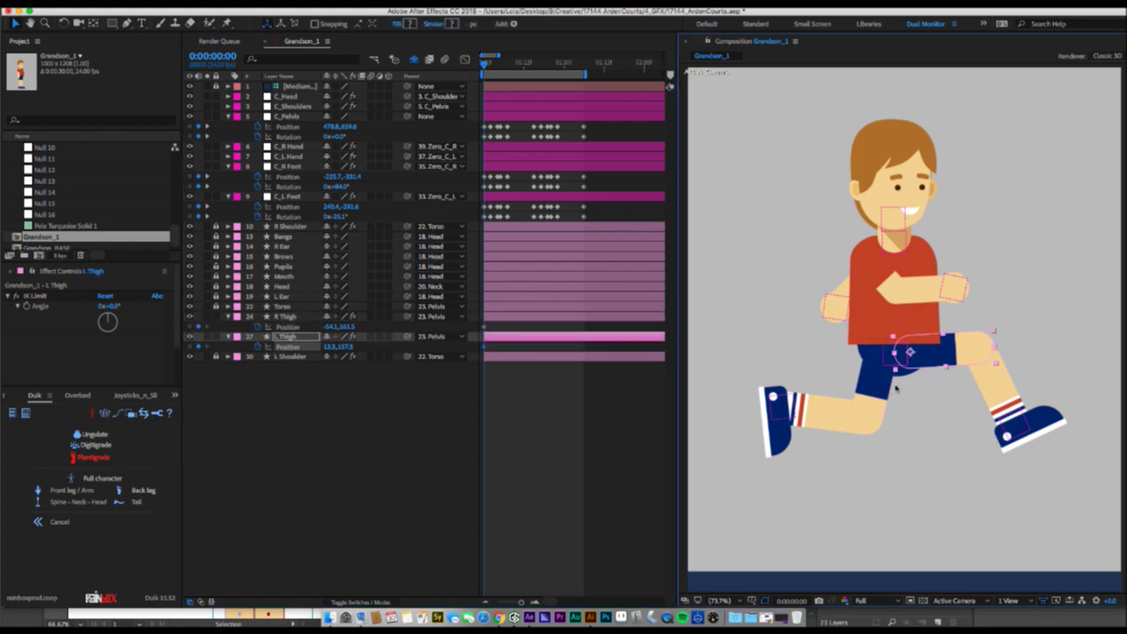
pyautogui.click(868, 395)
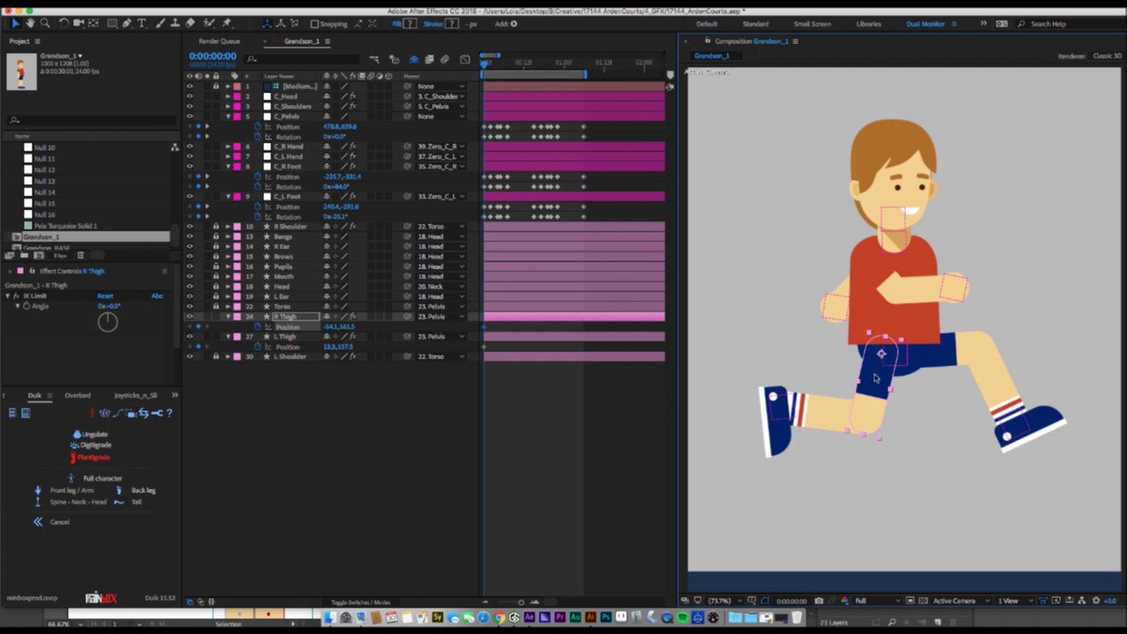
pyautogui.click(942, 353)
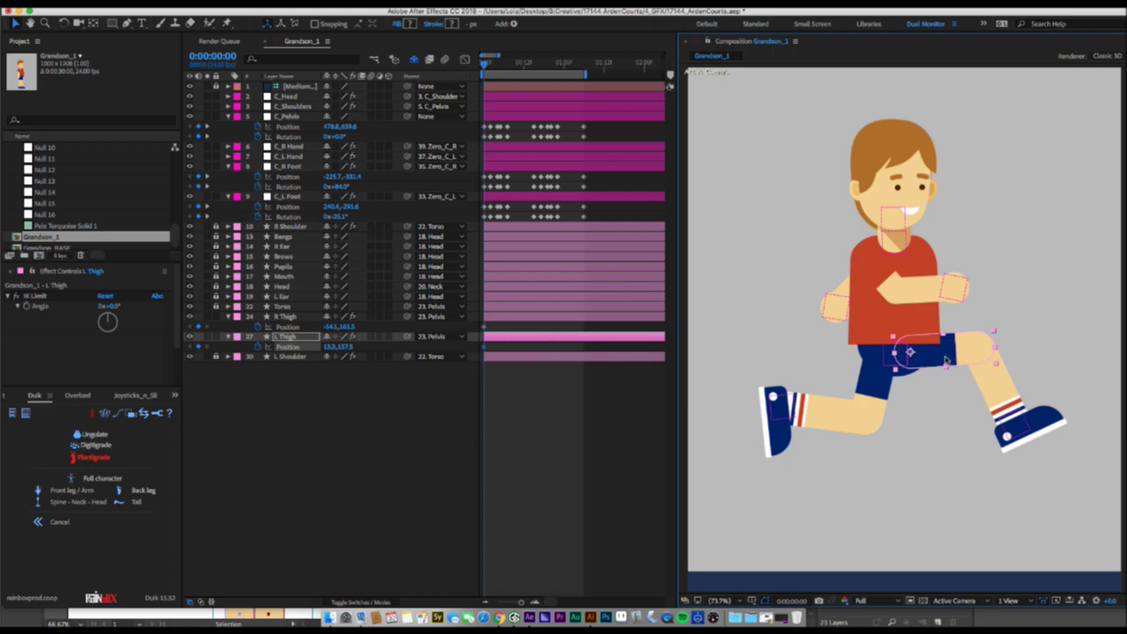
# At frame 15, swap the hip positions by moving L Thigh back to about (-49.1, 157.5) and R Thigh forward to about (13.7, 161.5).
pyautogui.moveTo(484, 65); pyautogui.dragTo(533, 72)
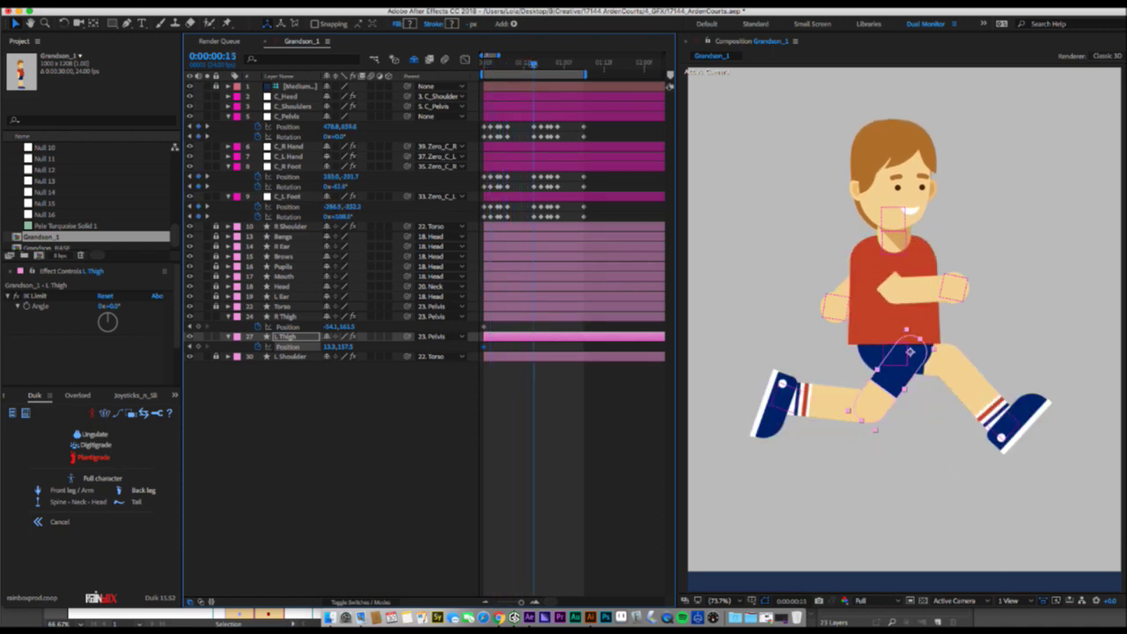
pyautogui.click(354, 453)
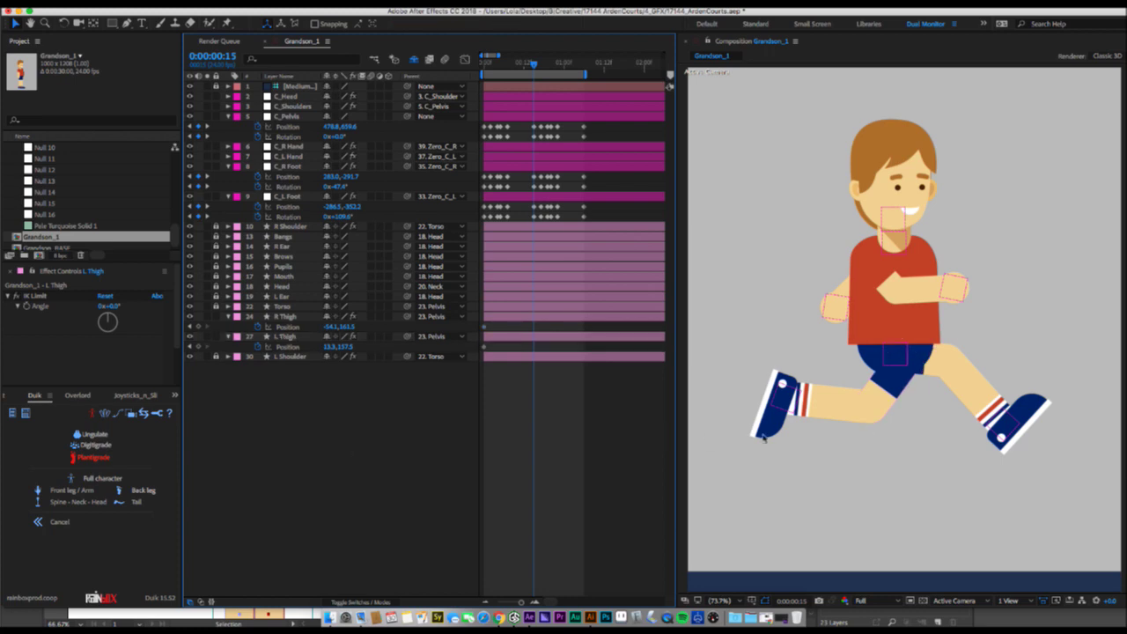
pyautogui.click(786, 401)
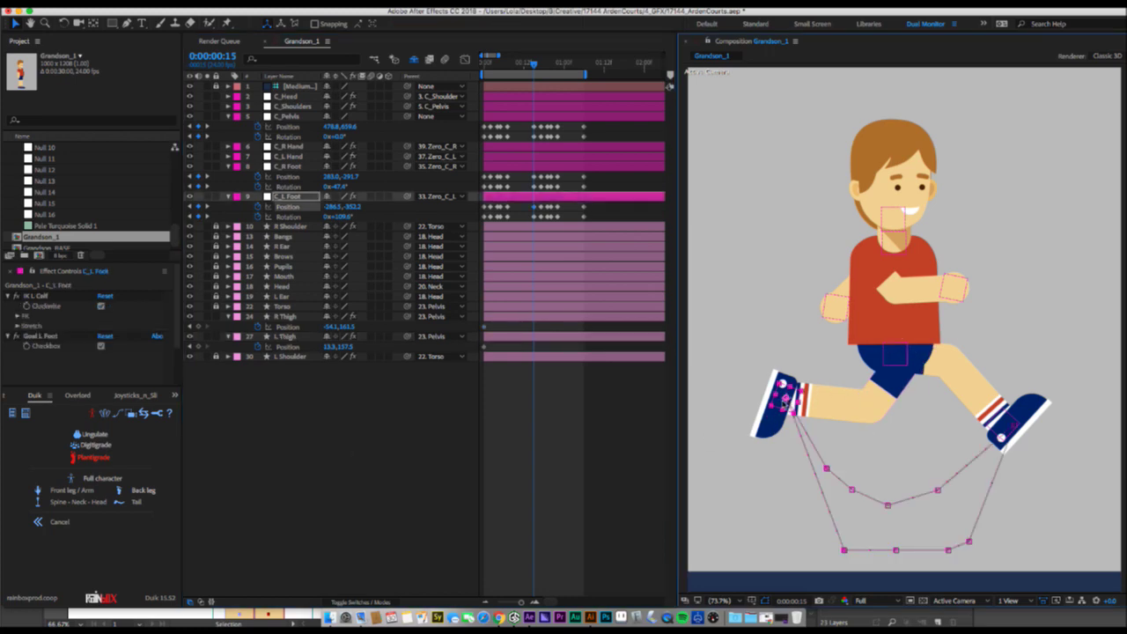
pyautogui.click(909, 388)
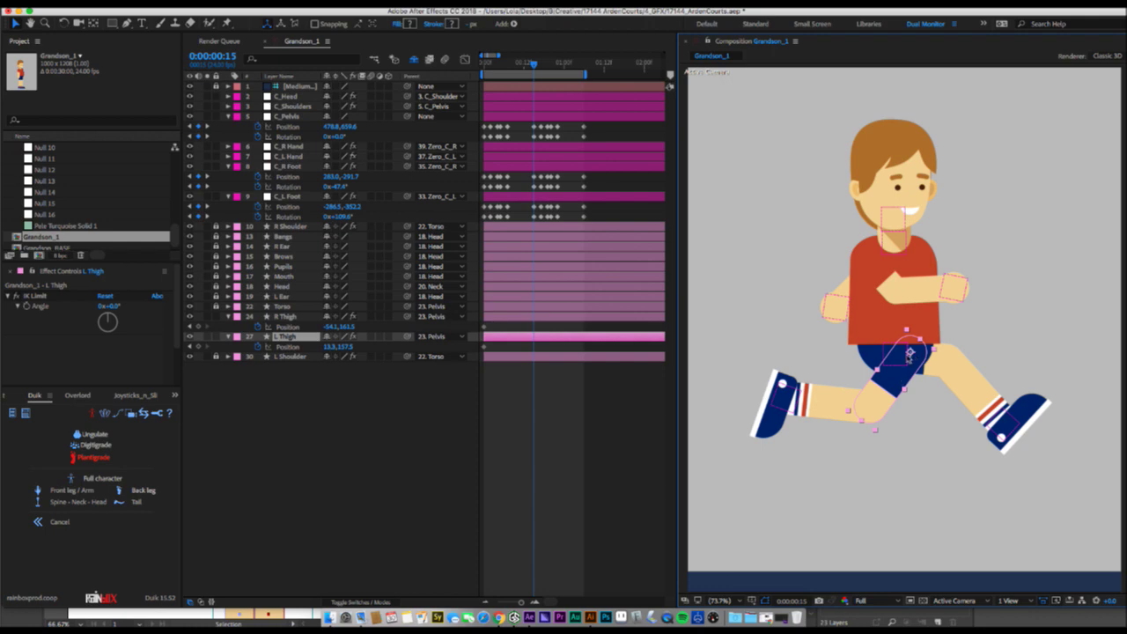
pyautogui.moveTo(910, 352); pyautogui.dragTo(883, 351)
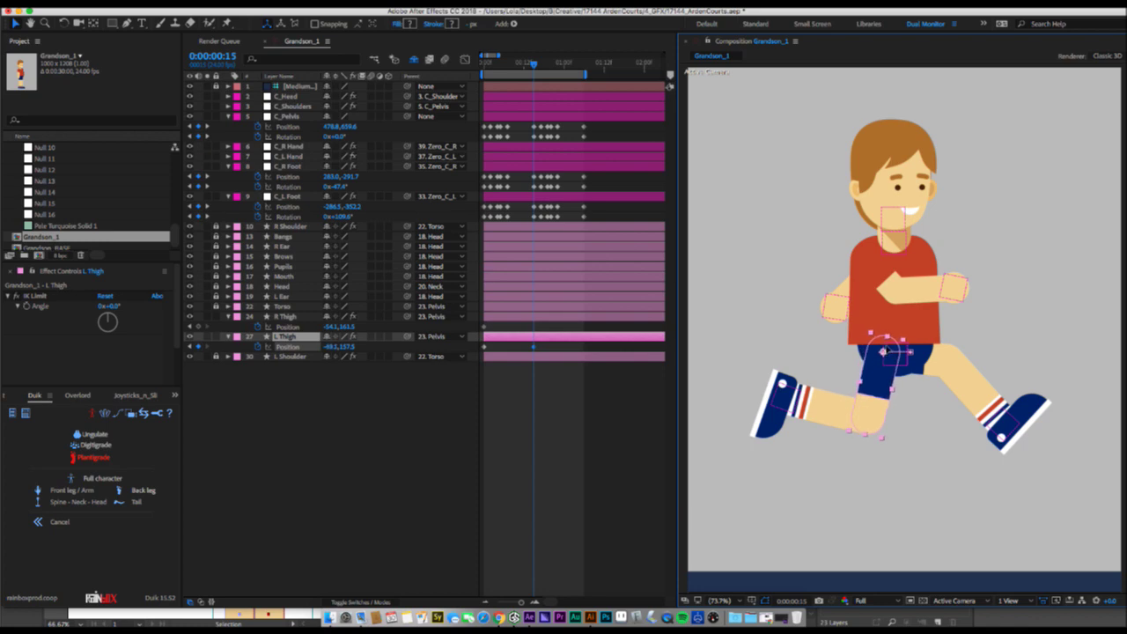
pyautogui.press('Return')
pyautogui.click(927, 376)
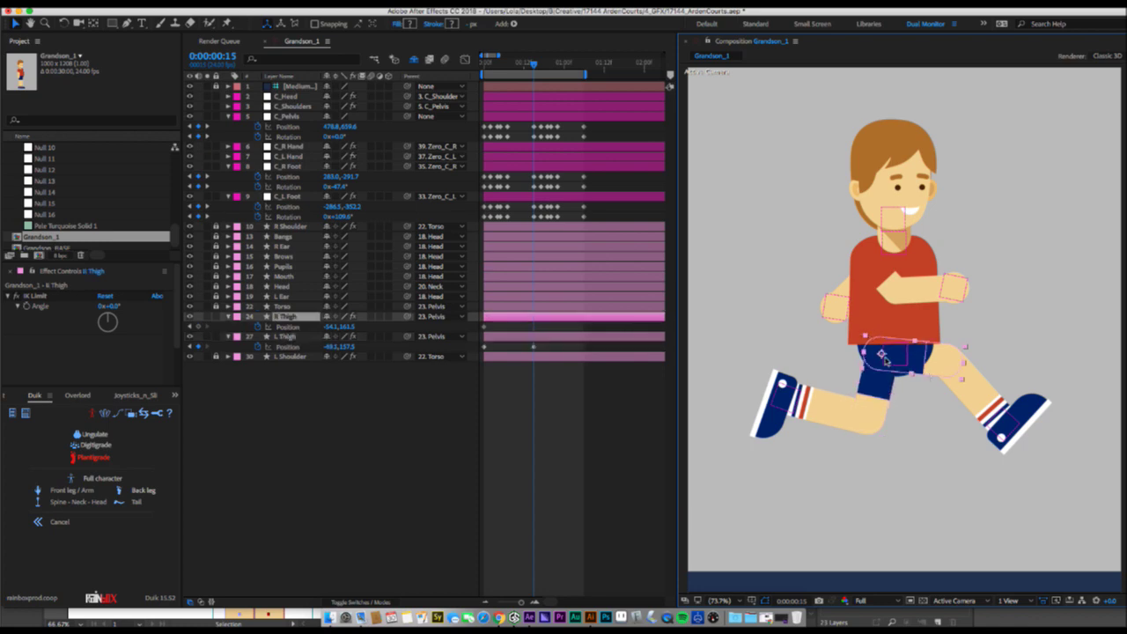
pyautogui.hotkey('alt', 'shift', 'p')
pyautogui.moveTo(882, 354); pyautogui.dragTo(911, 353)
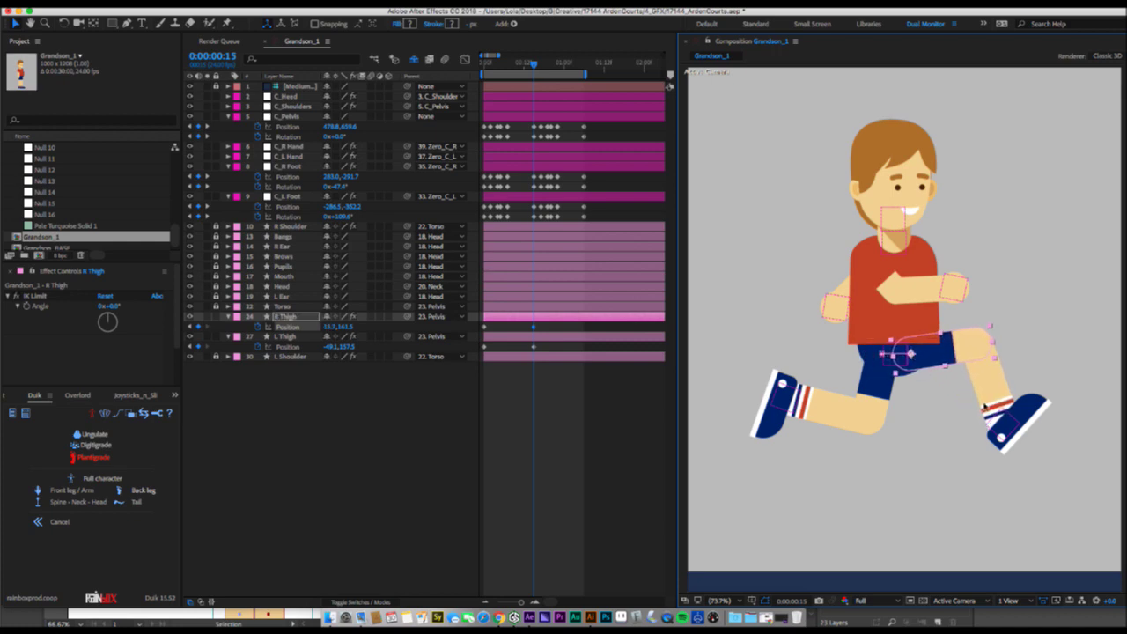
# At frame 15, extend C_R Foot forward to about (322.4, -274) and C_L Foot farther back to about X -312.2.
pyautogui.click(1006, 426)
pyautogui.moveTo(1004, 419); pyautogui.dragTo(1028, 421)
pyautogui.click(784, 397)
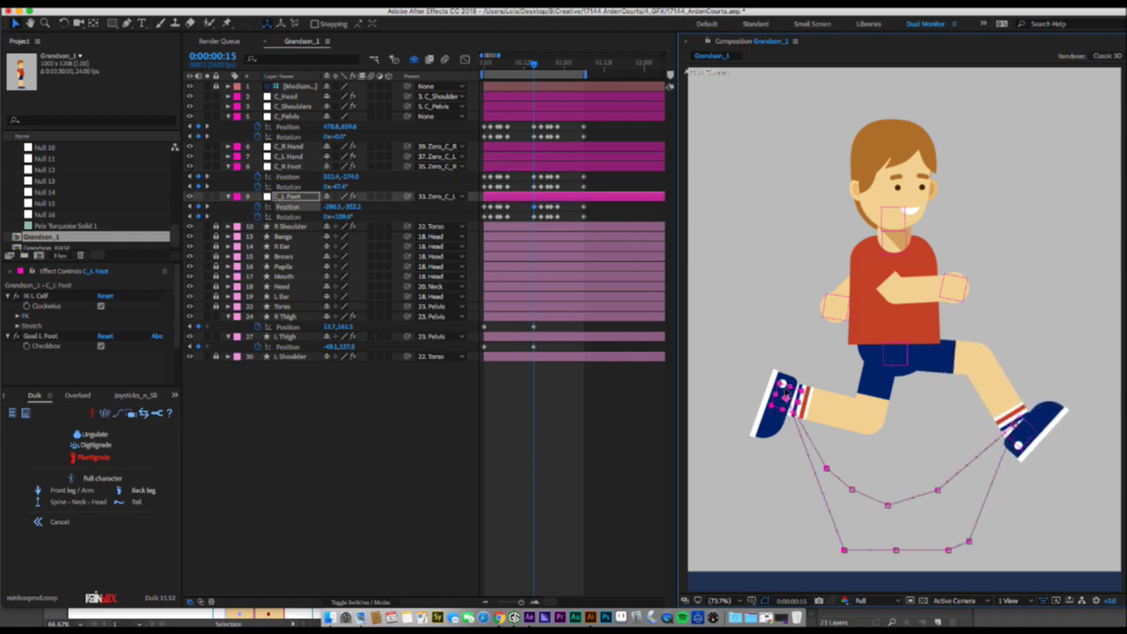
pyautogui.moveTo(782, 385); pyautogui.dragTo(770, 380)
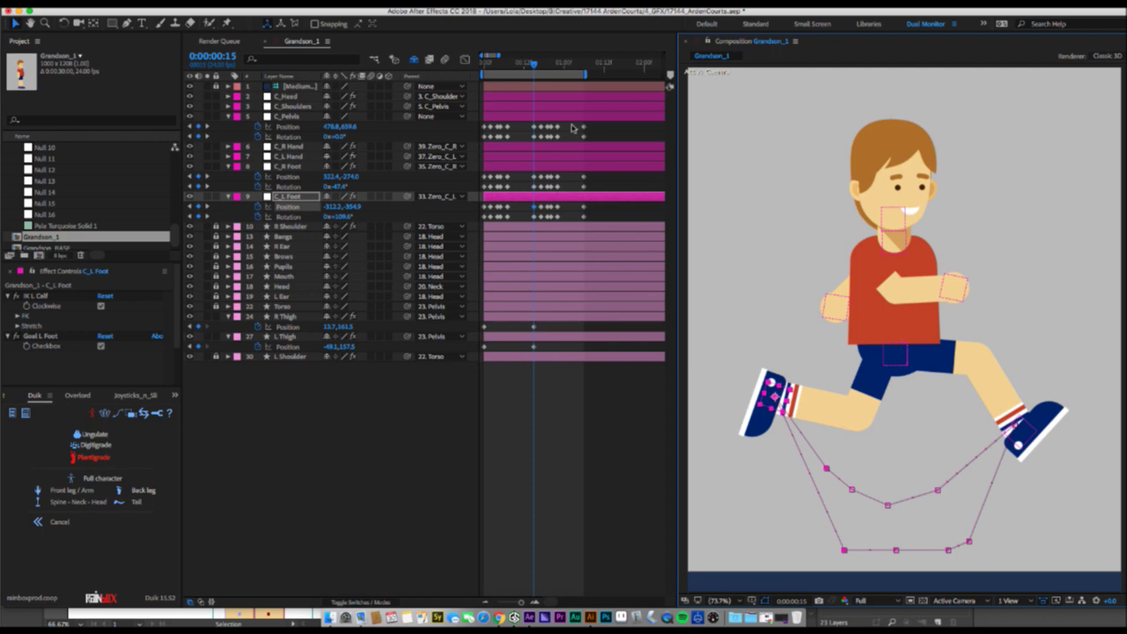
# Copy the frame 0 Position keyframes of R Thigh and L Thigh to 1:06.
pyautogui.click(586, 67)
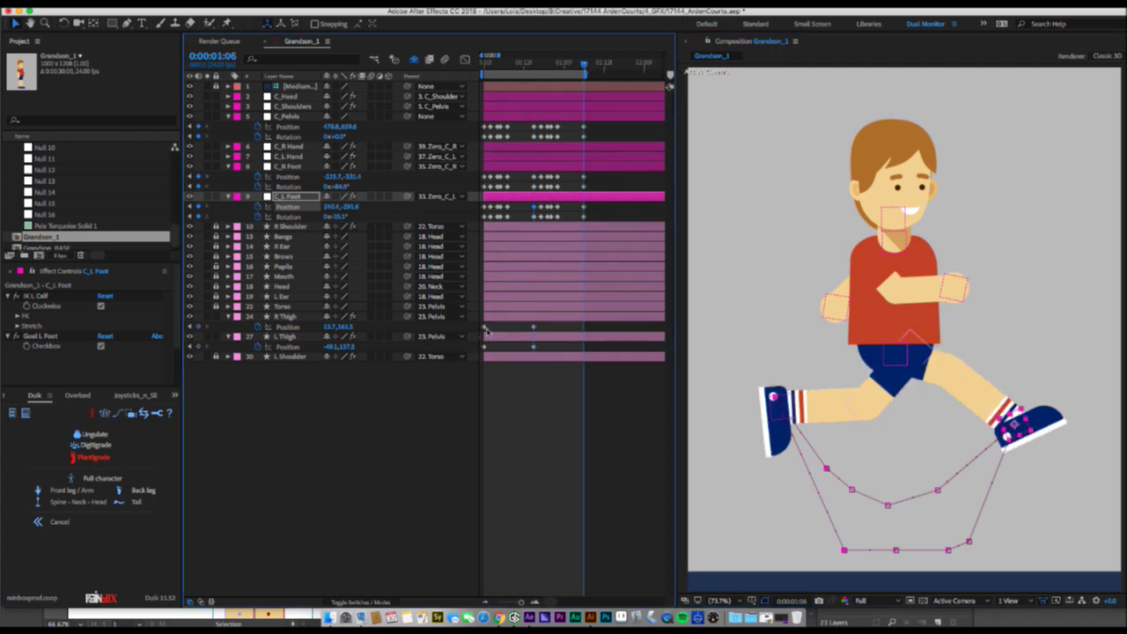
pyautogui.click(486, 327)
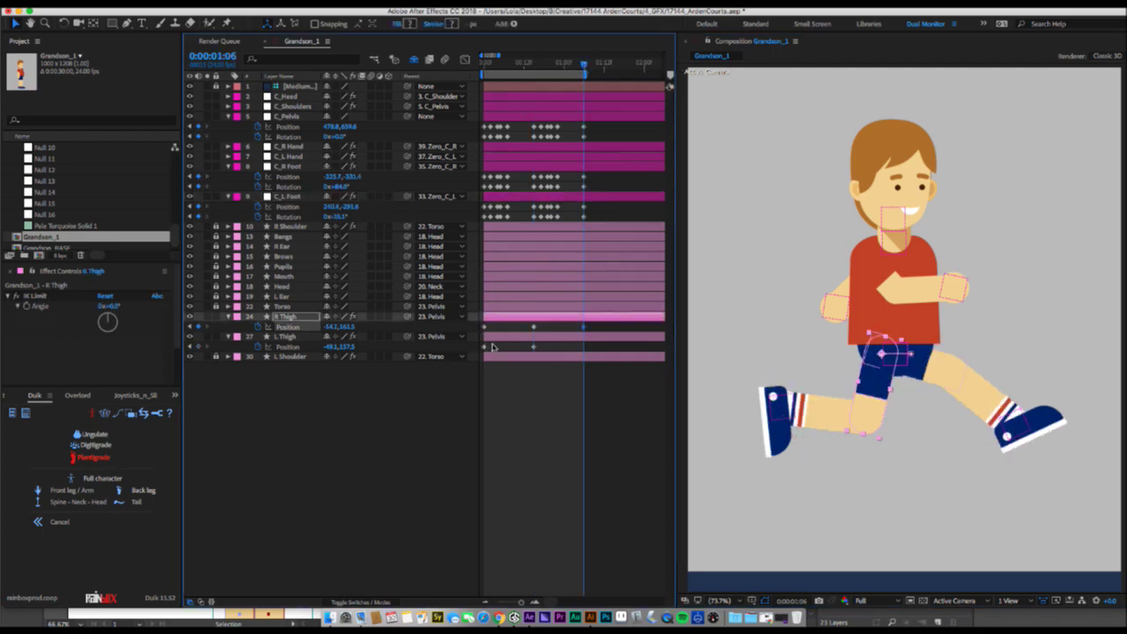
pyautogui.click(485, 347)
pyautogui.hotkey('ctrl', 'c')
pyautogui.hotkey('ctrl', 'v')
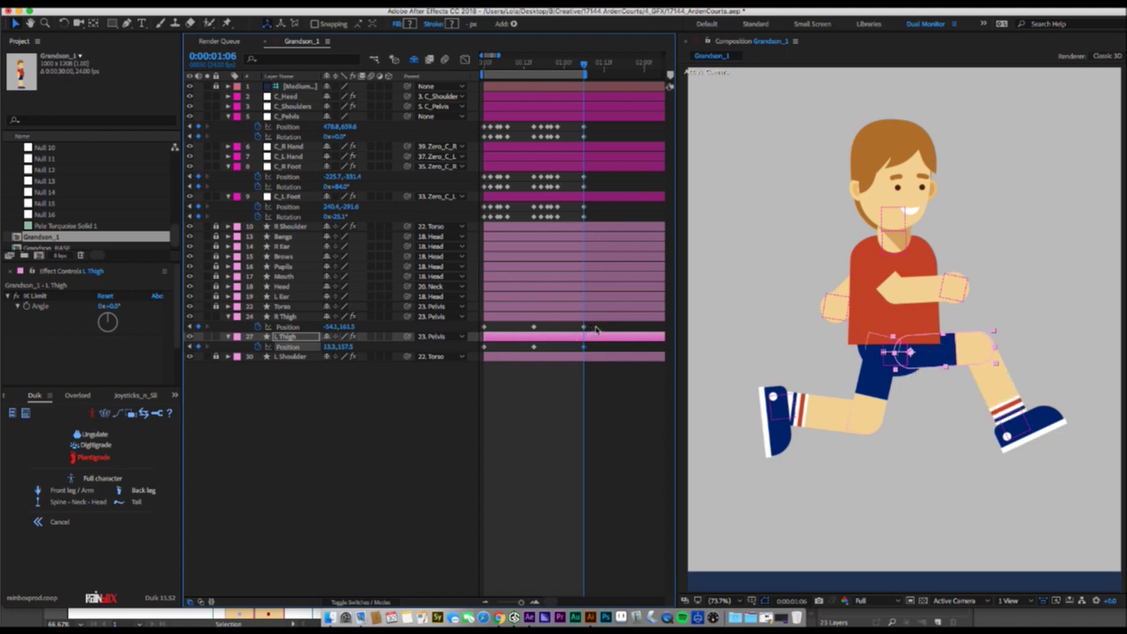
# Apply Easy Ease to all Position keyframes of R Thigh and L Thigh.
pyautogui.keyDown('shift'); pyautogui.click(485, 326); pyautogui.keyUp('shift')
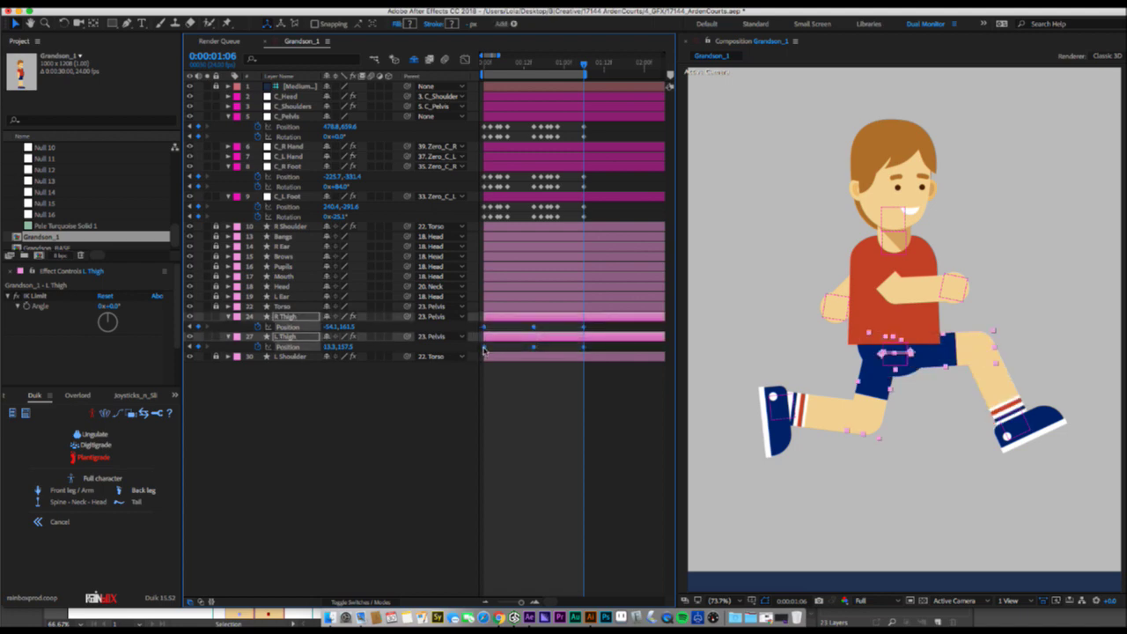
pyautogui.rightClick(484, 350)
pyautogui.moveTo(596, 487)
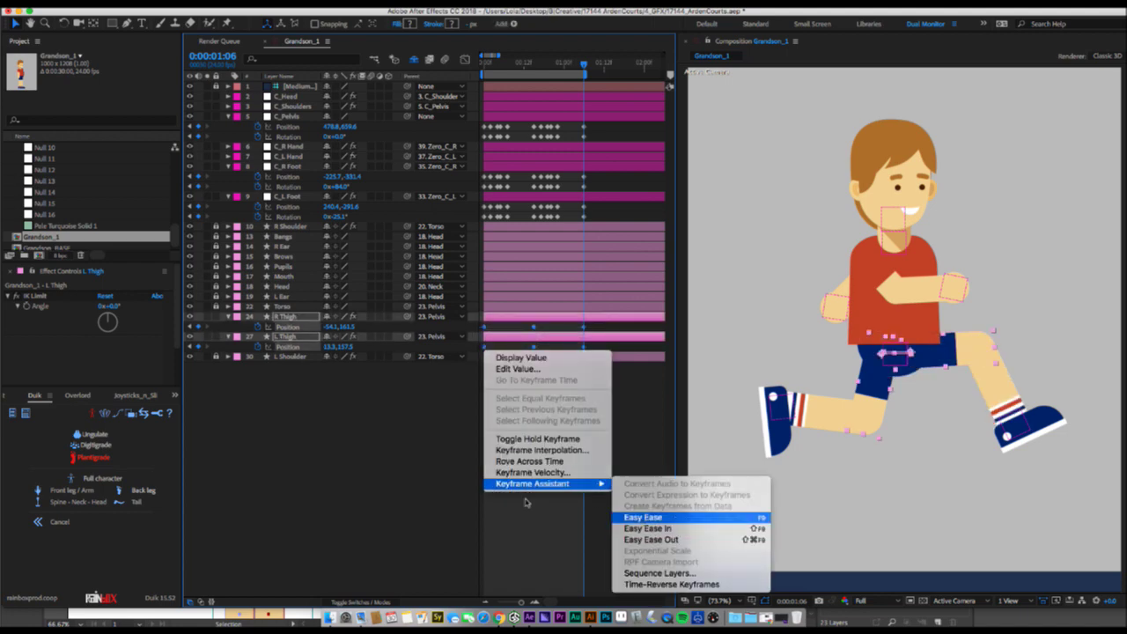
pyautogui.press('Return')
# Preview the run cycle from the start and step through the frames to frame 6 to check the legs.
pyautogui.moveTo(488, 63); pyautogui.dragTo(473, 66)
pyautogui.press('space')
pyautogui.press('space')
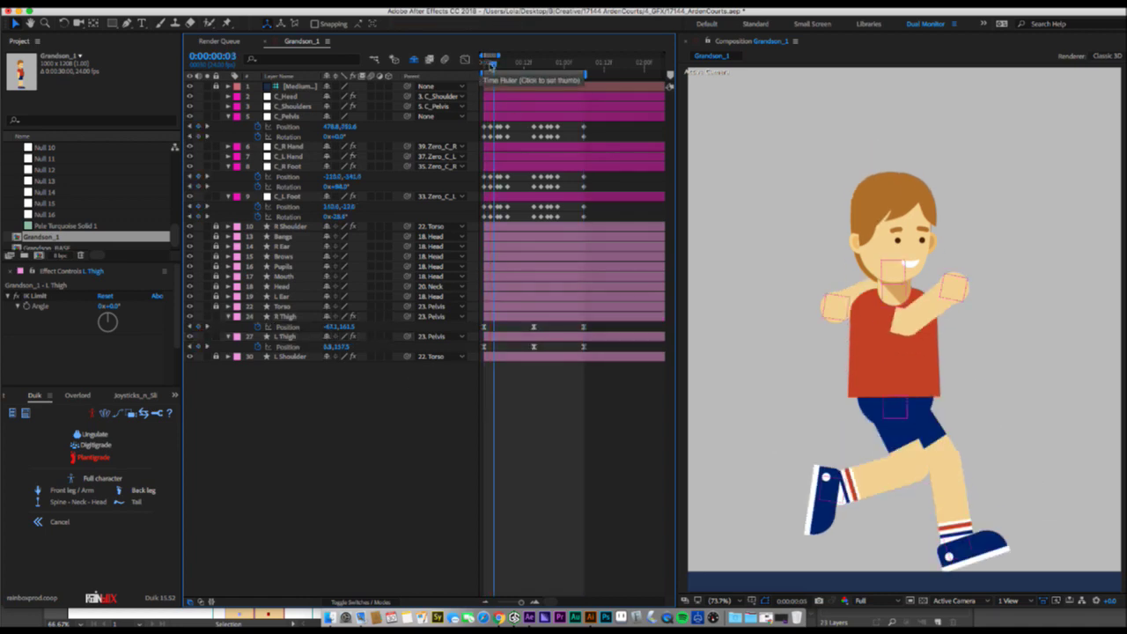
pyautogui.press('pagedown')
pyautogui.press('pagedown')
pyautogui.press('pagedown')
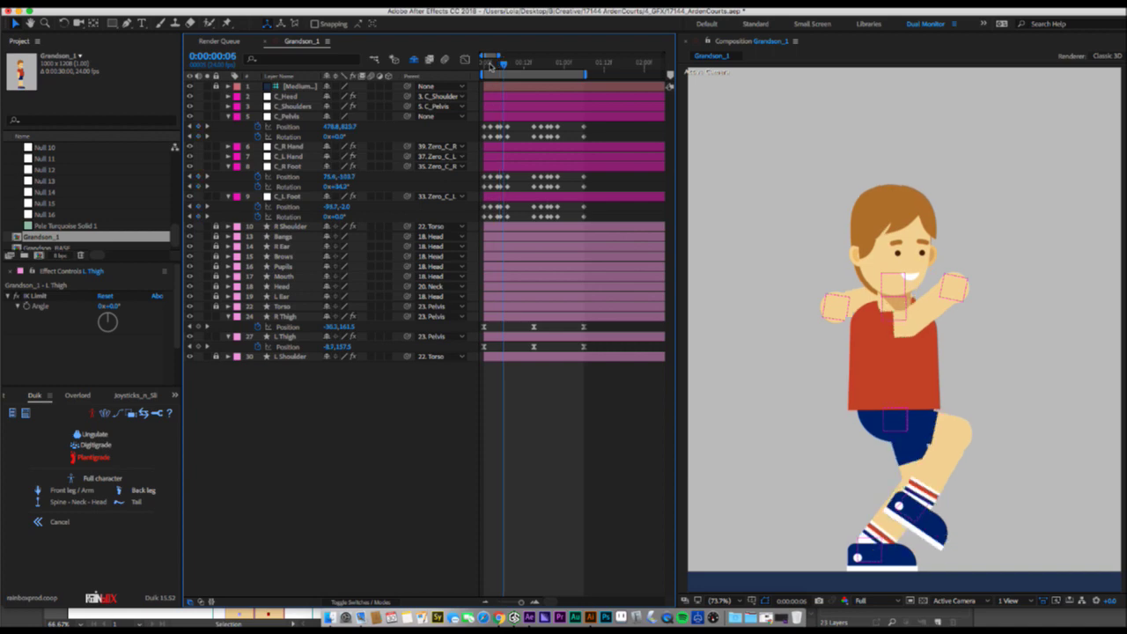
# Step back one frame and preview the run cycle to judge how the legs move.
pyautogui.press('pageup')
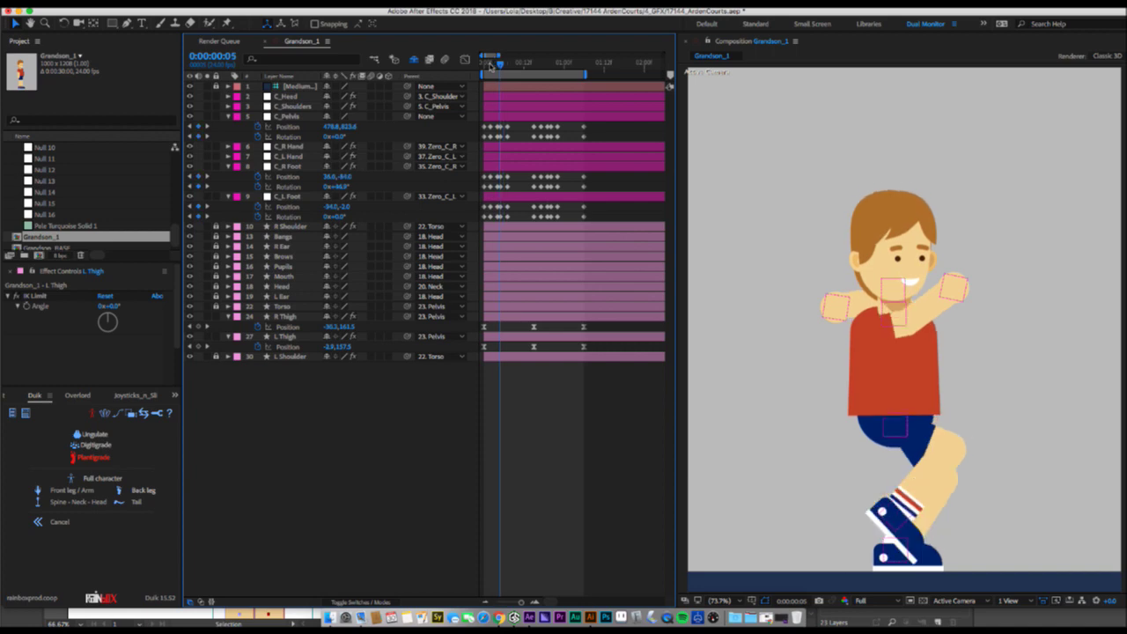
pyautogui.press('space')
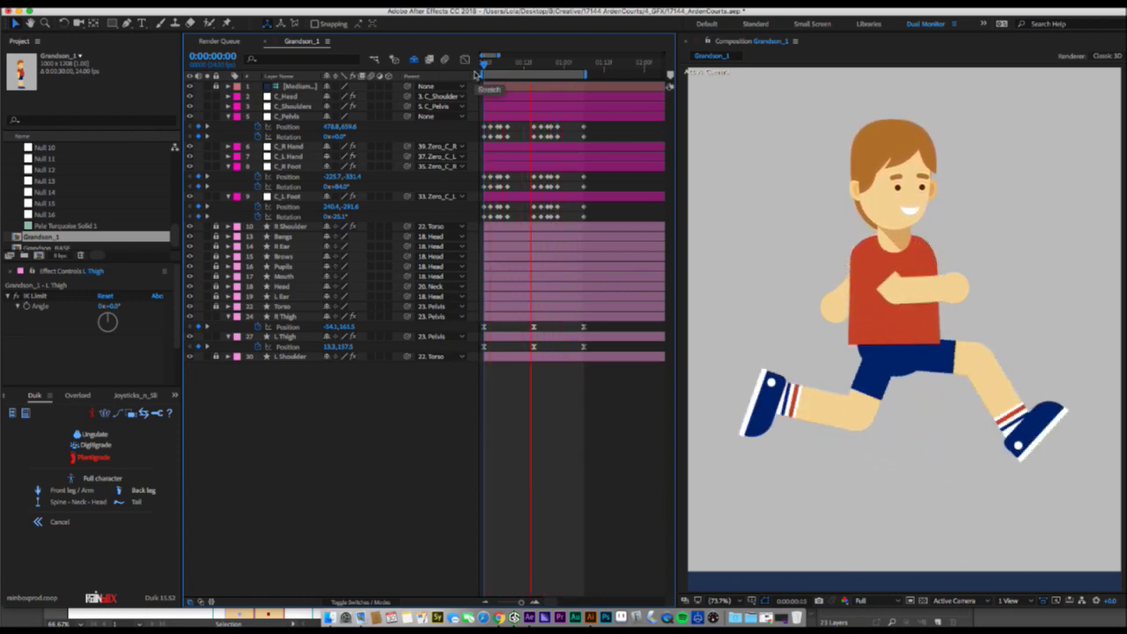
pyautogui.press('space')
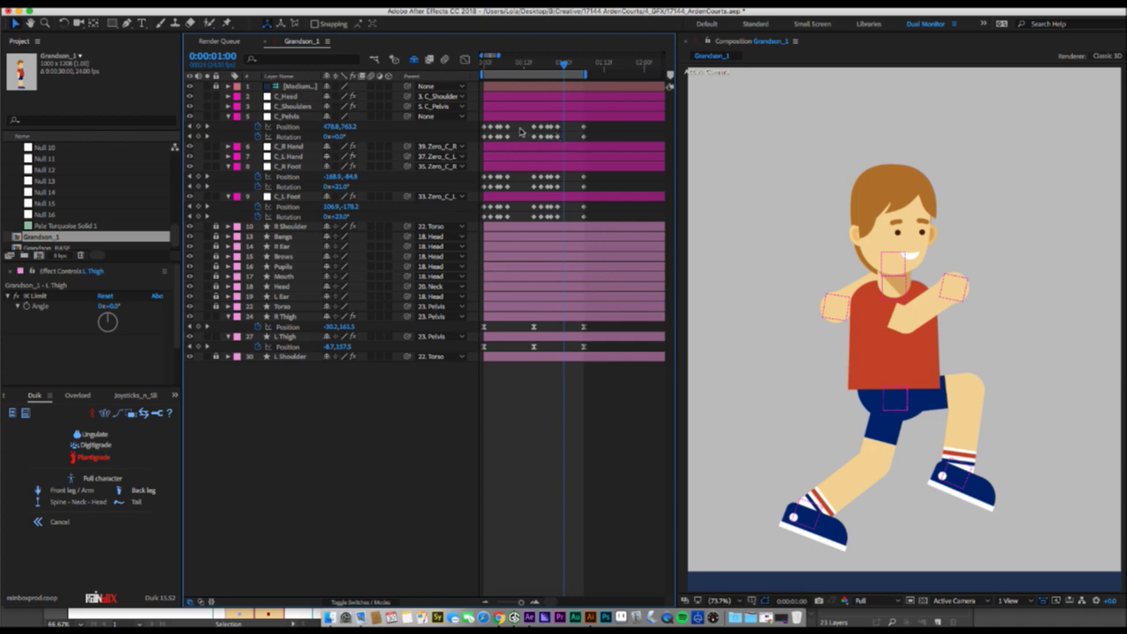
# Apply Easy Ease to the frame 15 Position and Rotation keyframes of C_Pelvis, C_R Foot and C_L Foot.
pyautogui.moveTo(528, 125); pyautogui.dragTo(537, 140)
pyautogui.moveTo(531, 65)
pyautogui.mouseDown()
pyautogui.moveTo(498, 79)
pyautogui.moveTo(534, 70)
pyautogui.mouseUp()
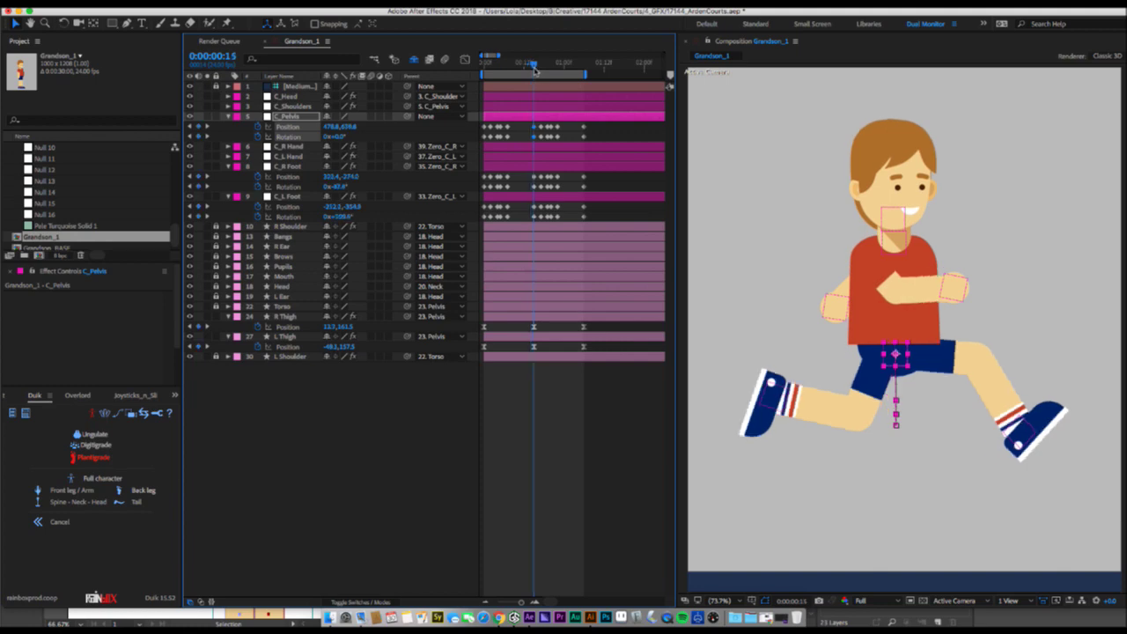
pyautogui.moveTo(527, 124); pyautogui.dragTo(536, 219)
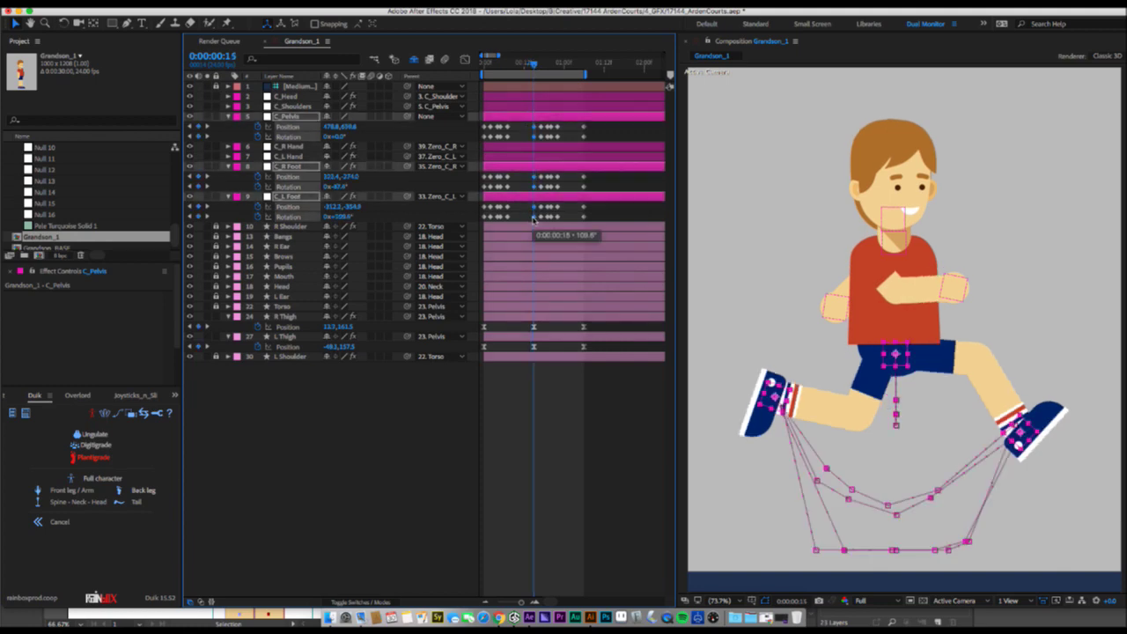
pyautogui.rightClick(534, 220)
pyautogui.moveTo(635, 353)
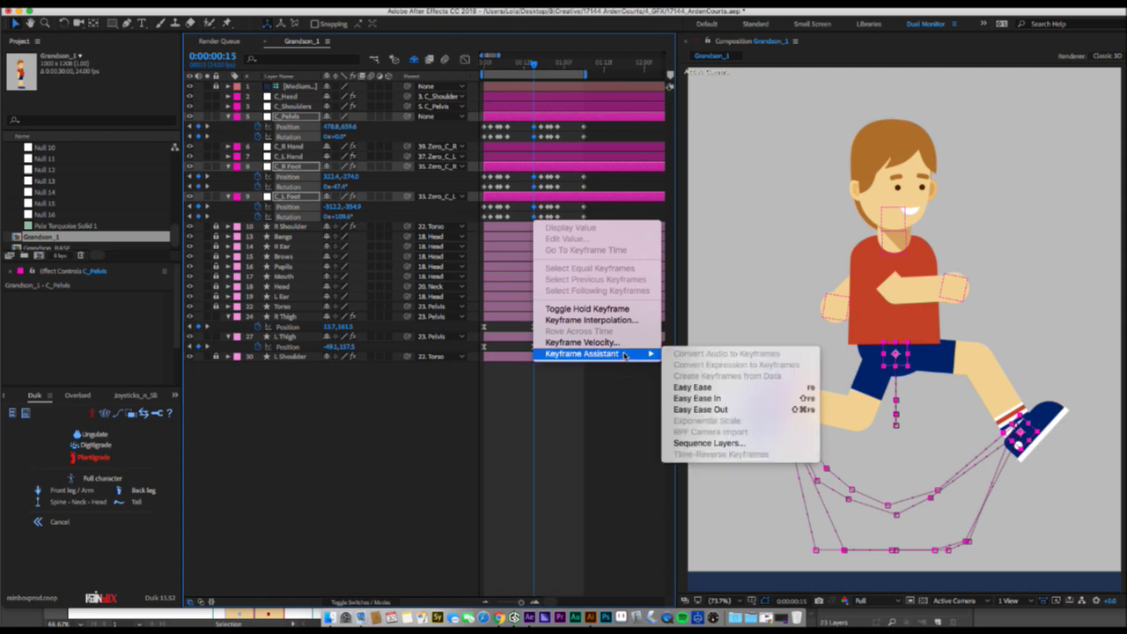
pyautogui.click(710, 380)
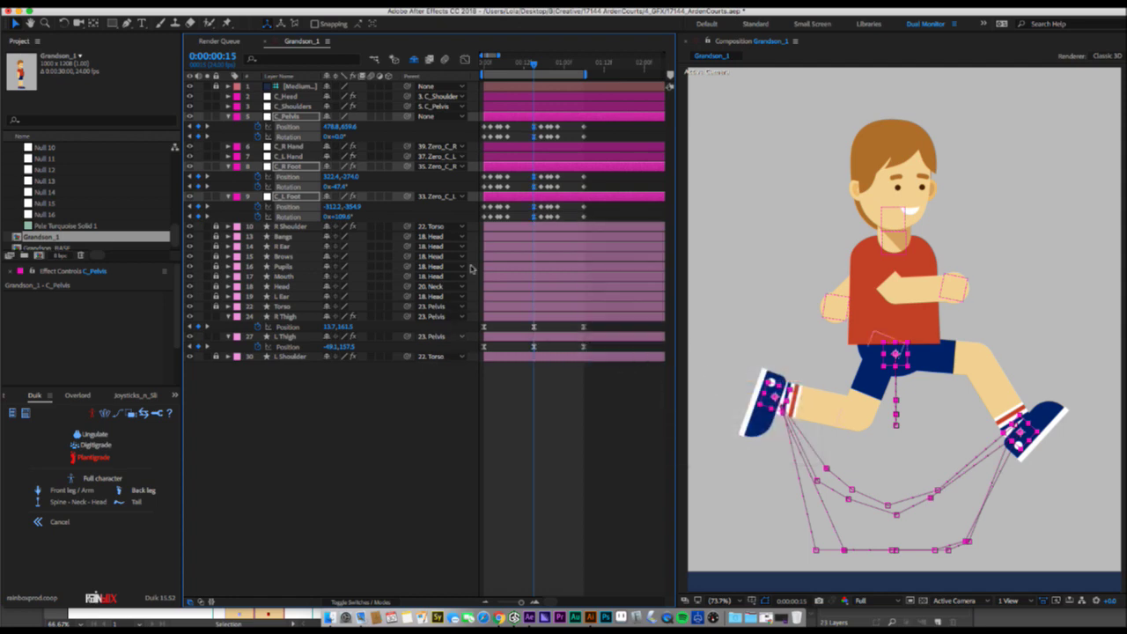
# Lengthen the incoming ease of the frame 15 pelvis and foot keyframes in the speed graph, and preview the motion.
pyautogui.click(466, 60)
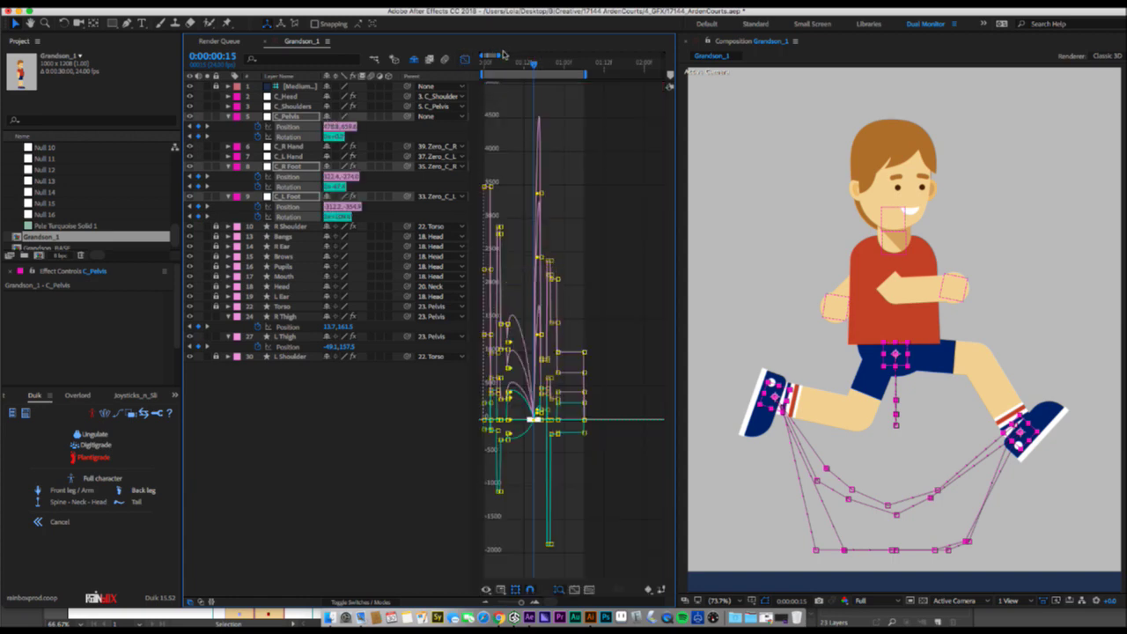
pyautogui.moveTo(499, 55); pyautogui.dragTo(494, 55)
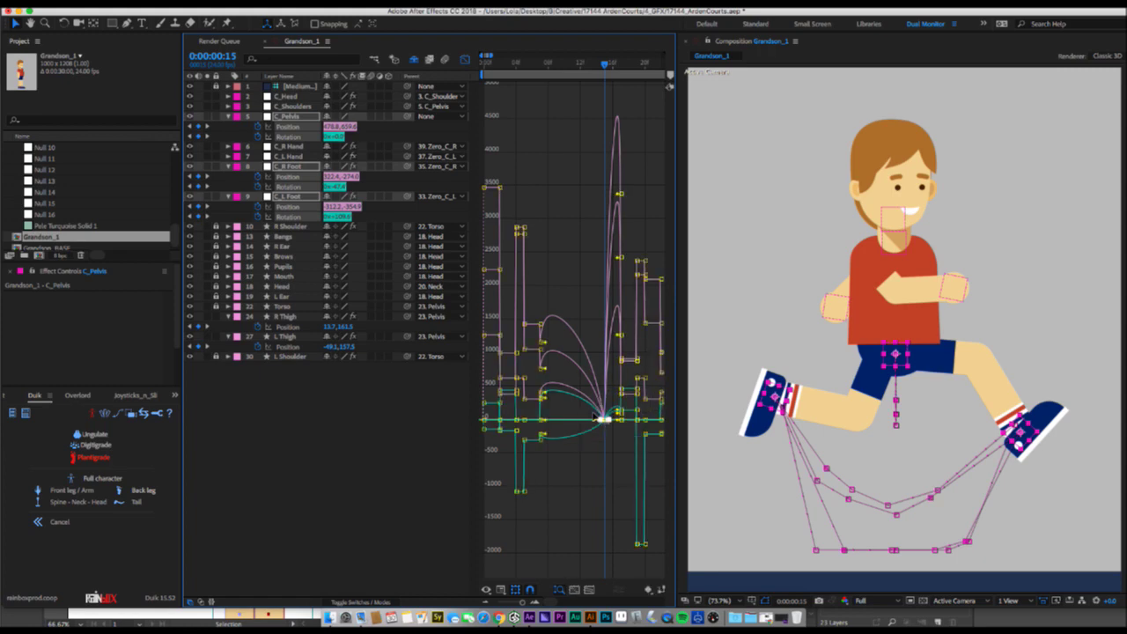
pyautogui.moveTo(602, 420); pyautogui.dragTo(577, 421)
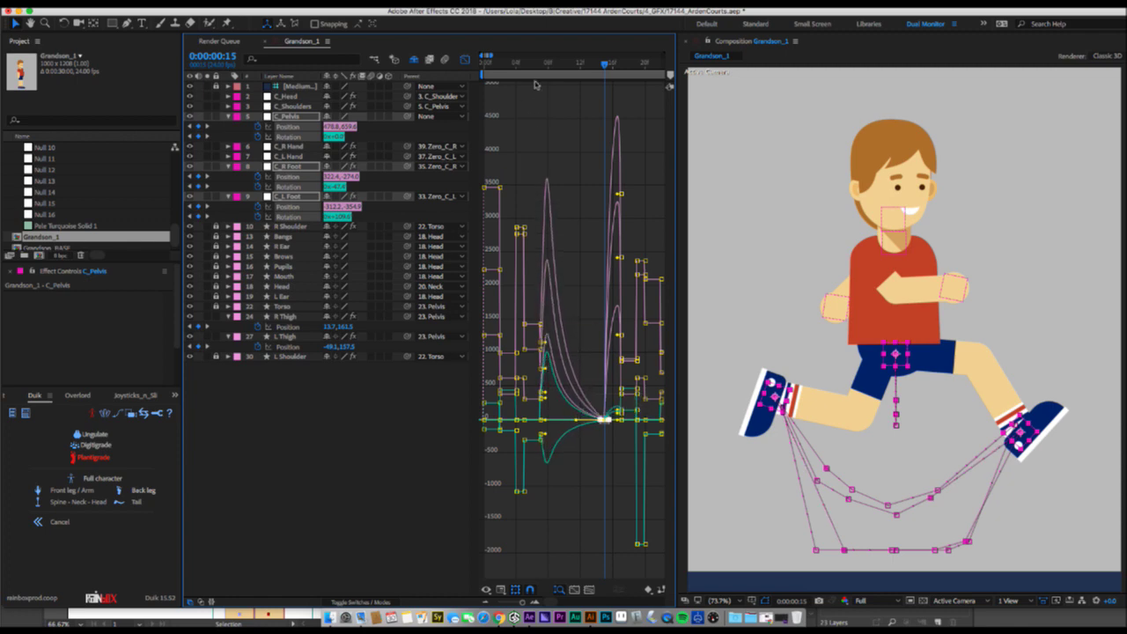
pyautogui.click(466, 60)
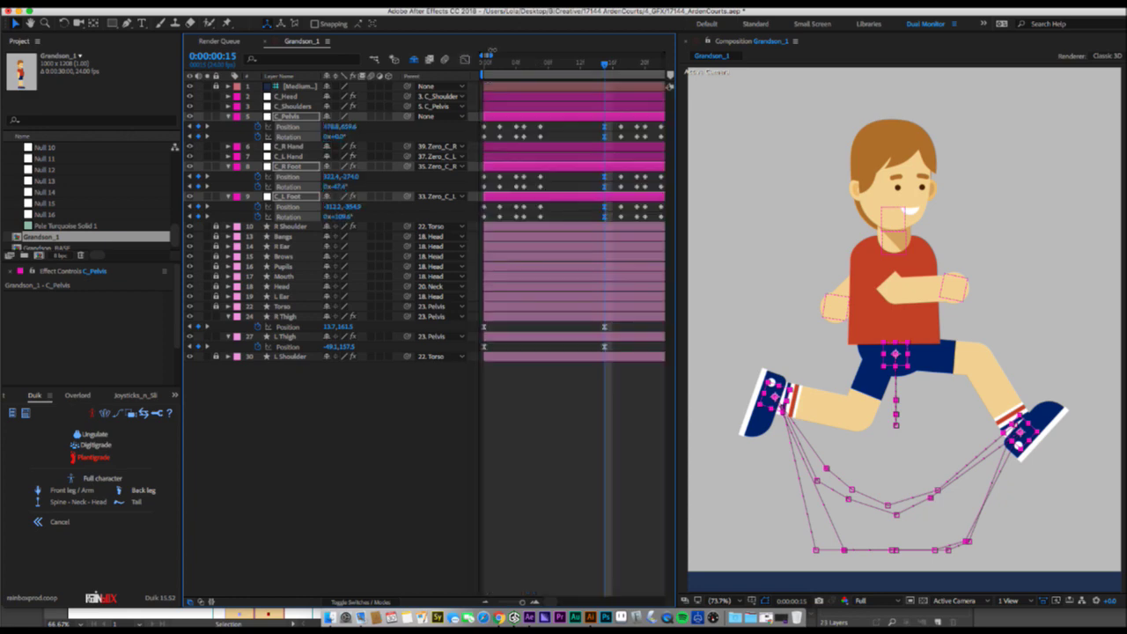
pyautogui.moveTo(492, 50); pyautogui.dragTo(499, 48)
pyautogui.press('space')
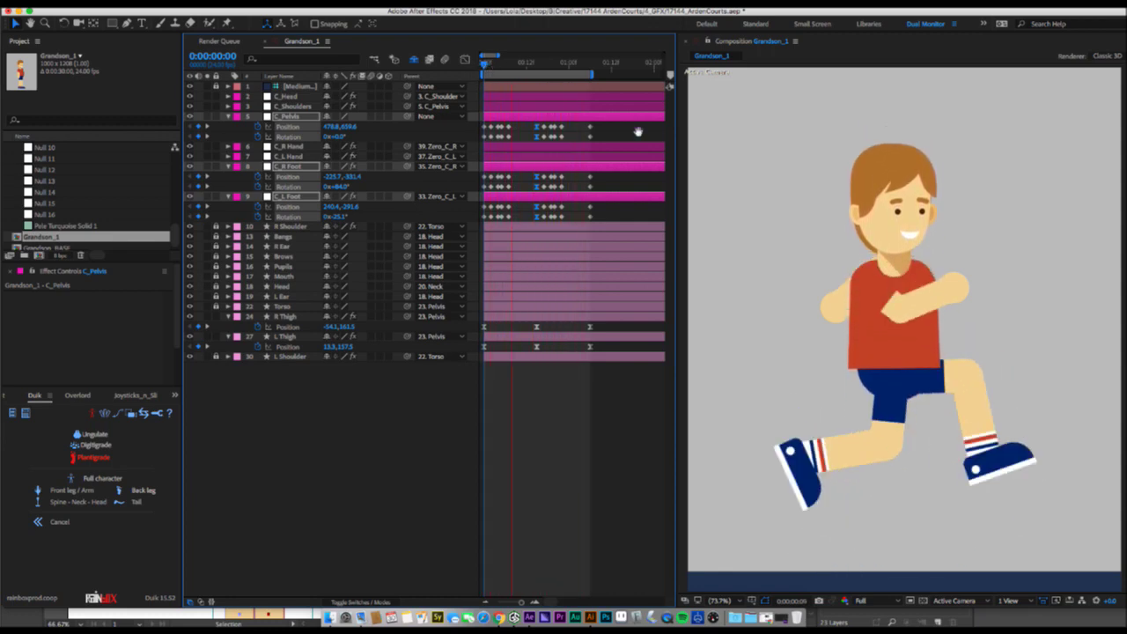
# Apply Easy Ease to the final Position and Rotation keyframes of C_Pelvis, C_R Foot and C_L Foot at 1:06.
pyautogui.moveTo(610, 130); pyautogui.dragTo(583, 225)
pyautogui.rightClick(594, 219)
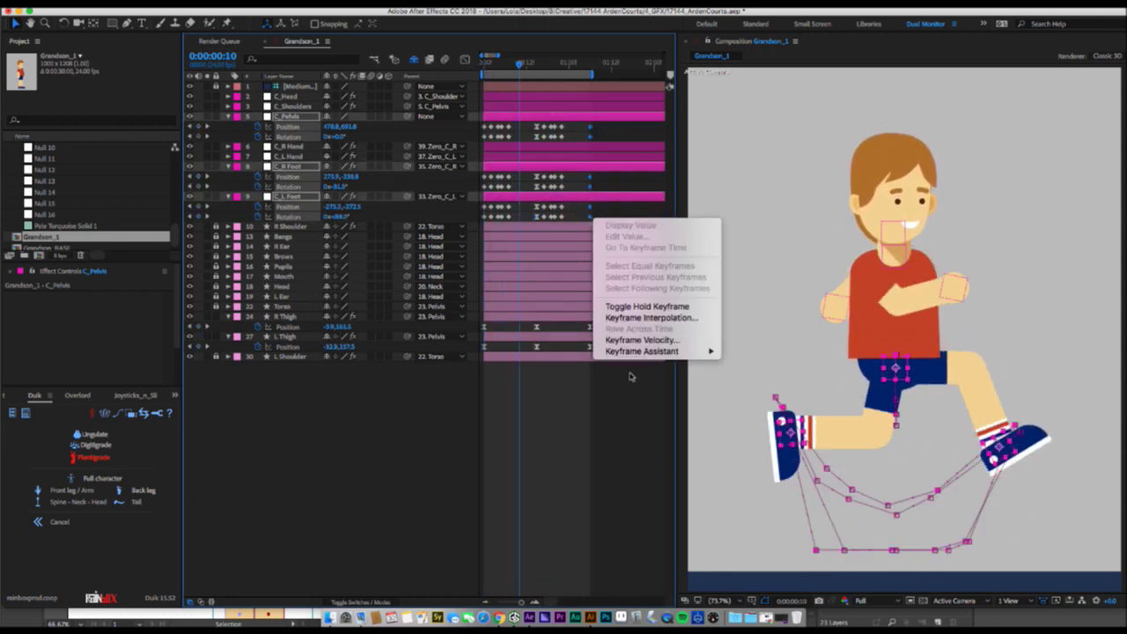
pyautogui.moveTo(637, 354)
pyautogui.click(751, 386)
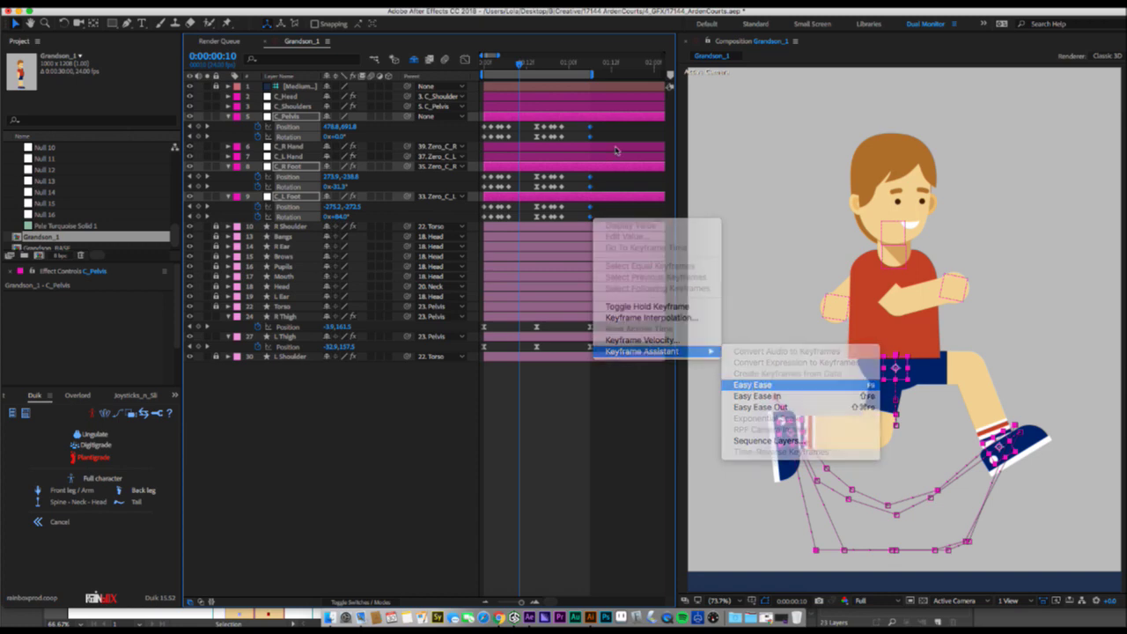
# Lengthen the incoming ease of the final pelvis and foot keyframes in the speed graph, and preview the loop from the start.
pyautogui.click(465, 60)
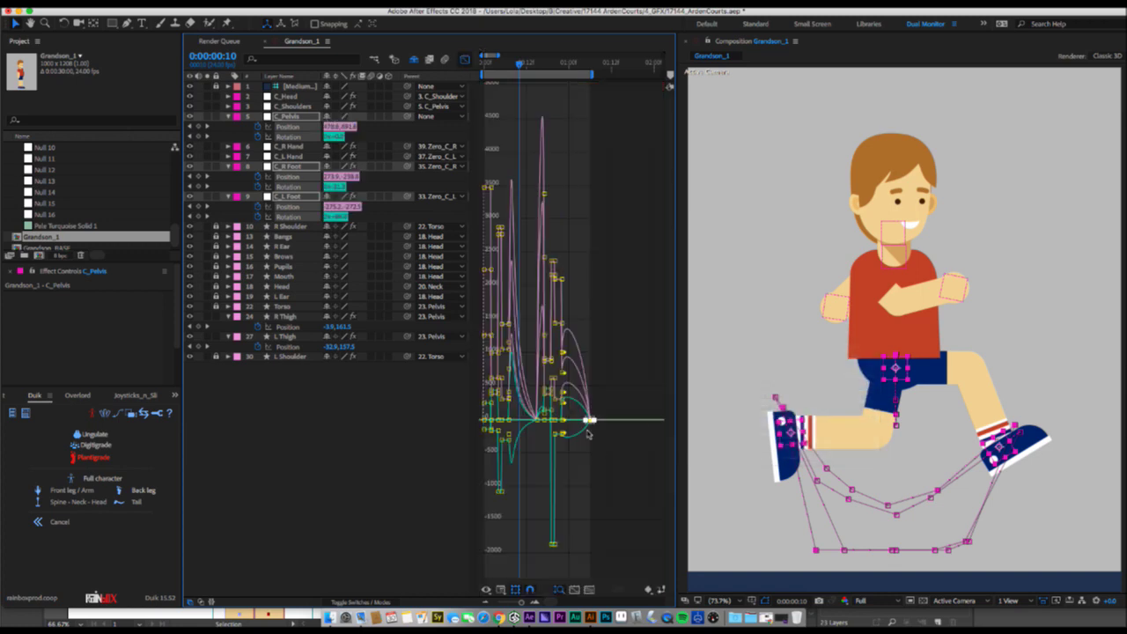
pyautogui.moveTo(499, 54); pyautogui.dragTo(492, 58)
pyautogui.moveTo(649, 404); pyautogui.dragTo(601, 426)
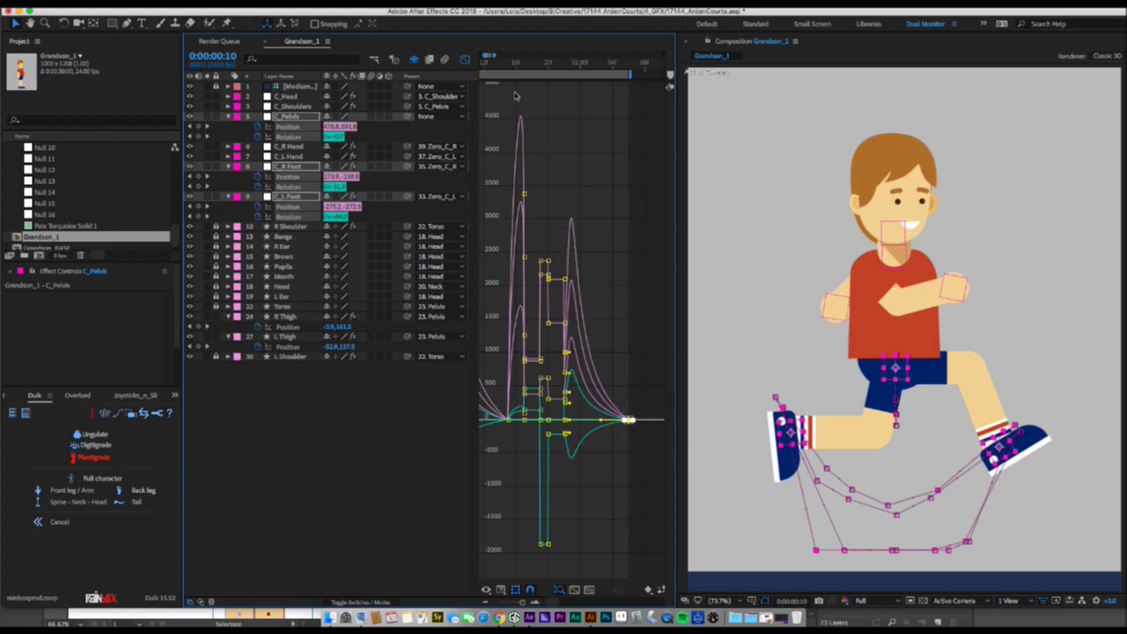
pyautogui.moveTo(494, 51)
pyautogui.mouseDown()
pyautogui.moveTo(521, 51)
pyautogui.moveTo(500, 58)
pyautogui.mouseUp()
pyautogui.click(465, 60)
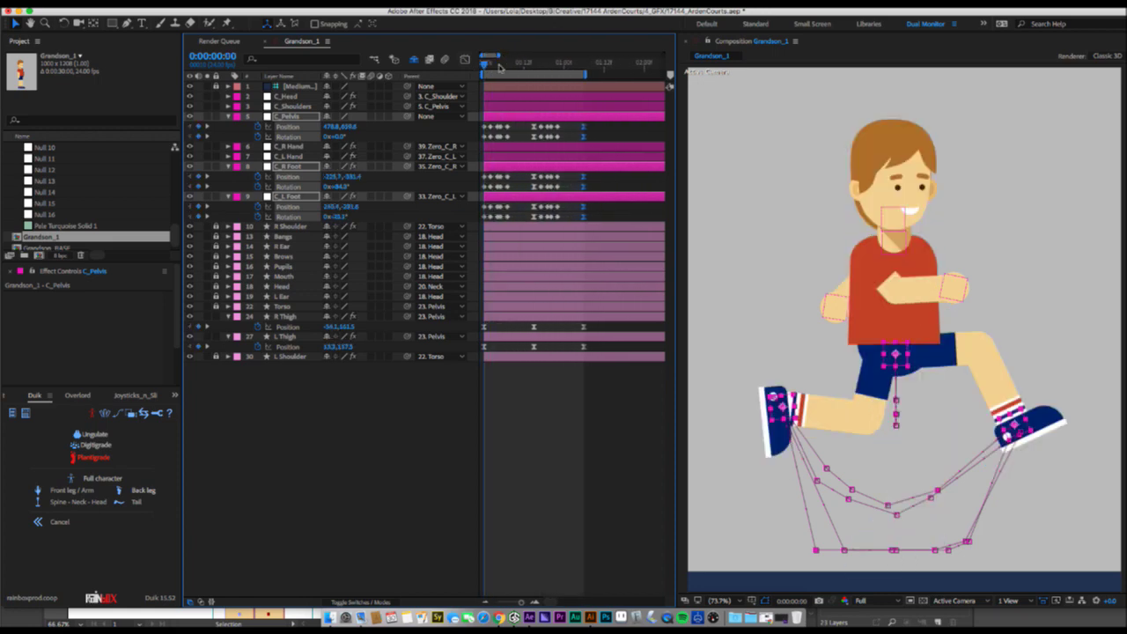
pyautogui.press('space')
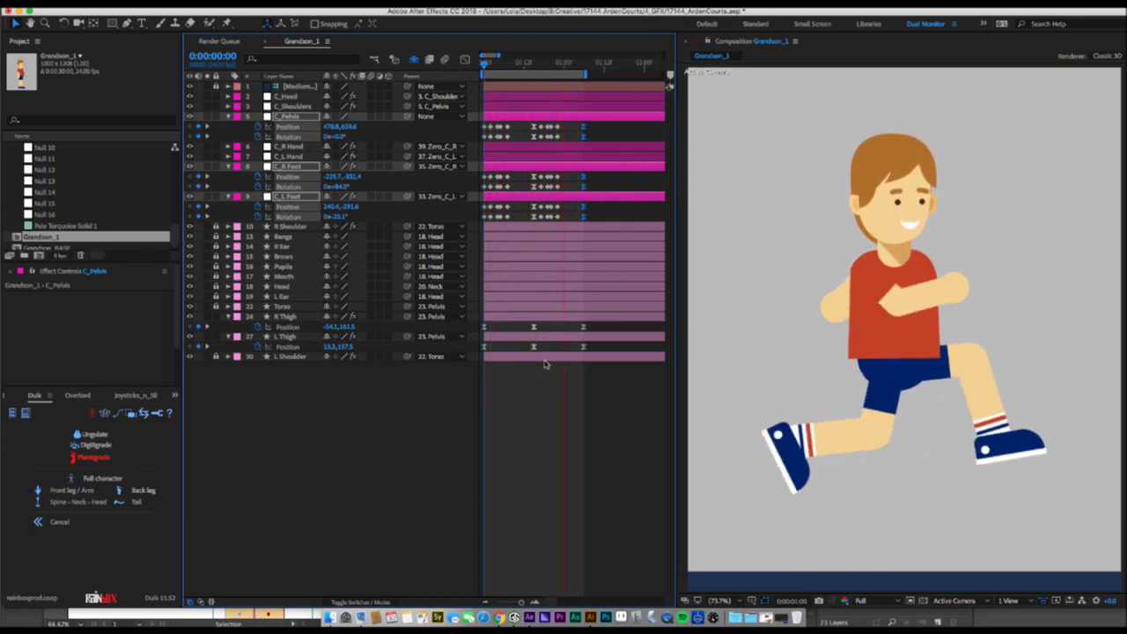
pyautogui.press('space')
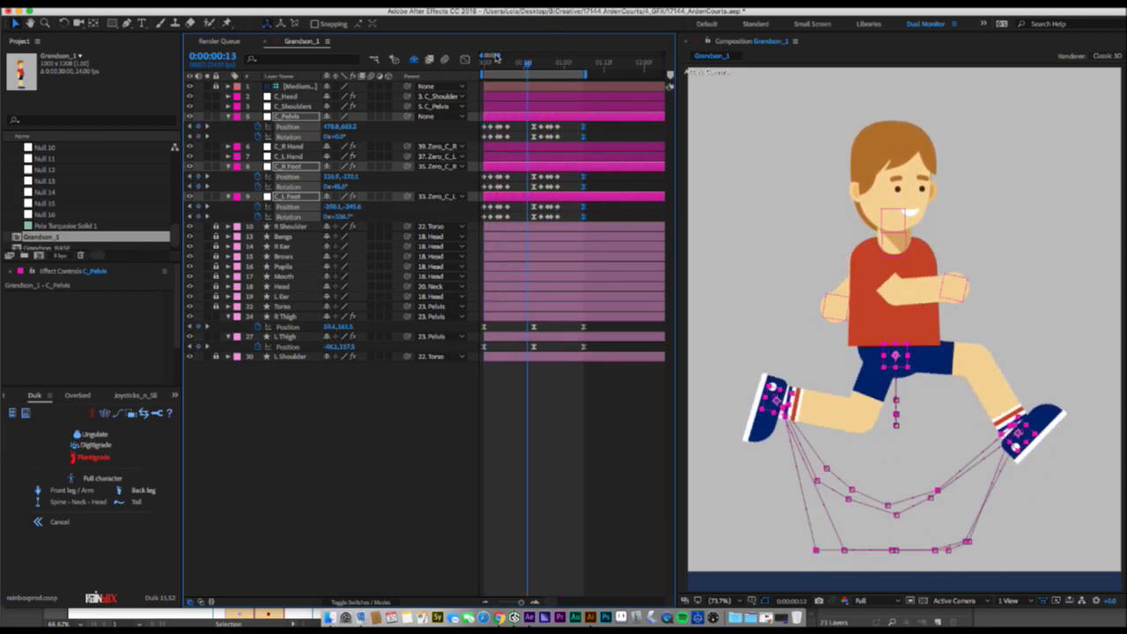
# Apply Easy Ease to the frame 0 Position and Rotation keyframes of C_Pelvis and both feet, and preview from the start.
pyautogui.moveTo(499, 52); pyautogui.dragTo(494, 54)
pyautogui.moveTo(490, 124); pyautogui.dragTo(483, 220)
pyautogui.rightClick(484, 220)
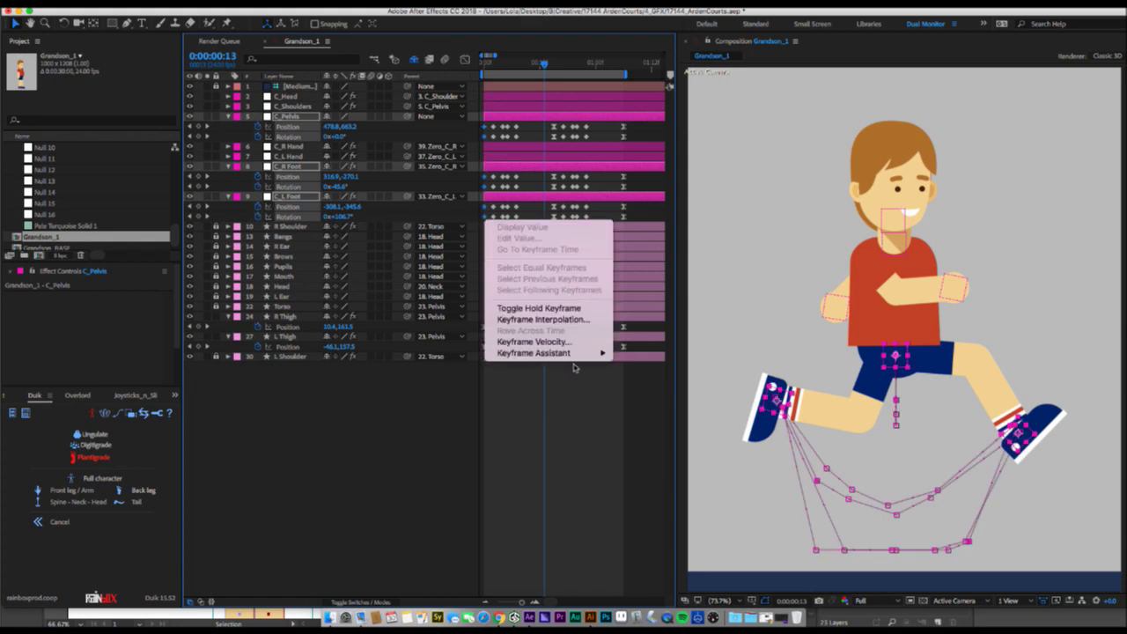
pyautogui.moveTo(581, 354)
pyautogui.click(671, 386)
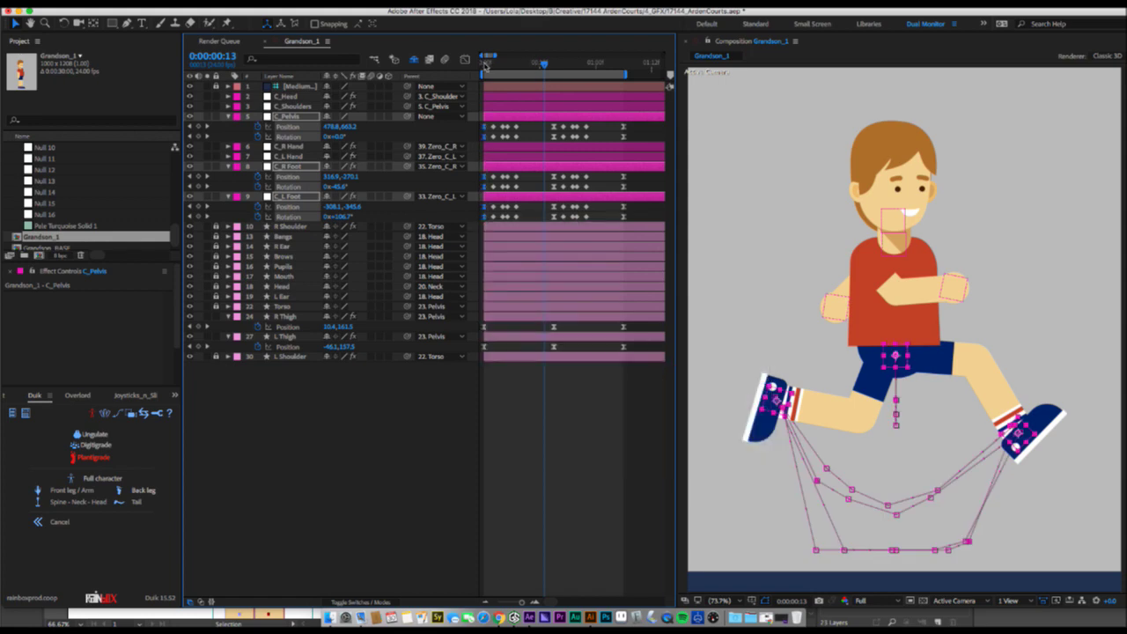
pyautogui.click(483, 63)
pyautogui.moveTo(488, 66)
pyautogui.mouseDown()
pyautogui.moveTo(503, 67)
pyautogui.moveTo(482, 70)
pyautogui.mouseUp()
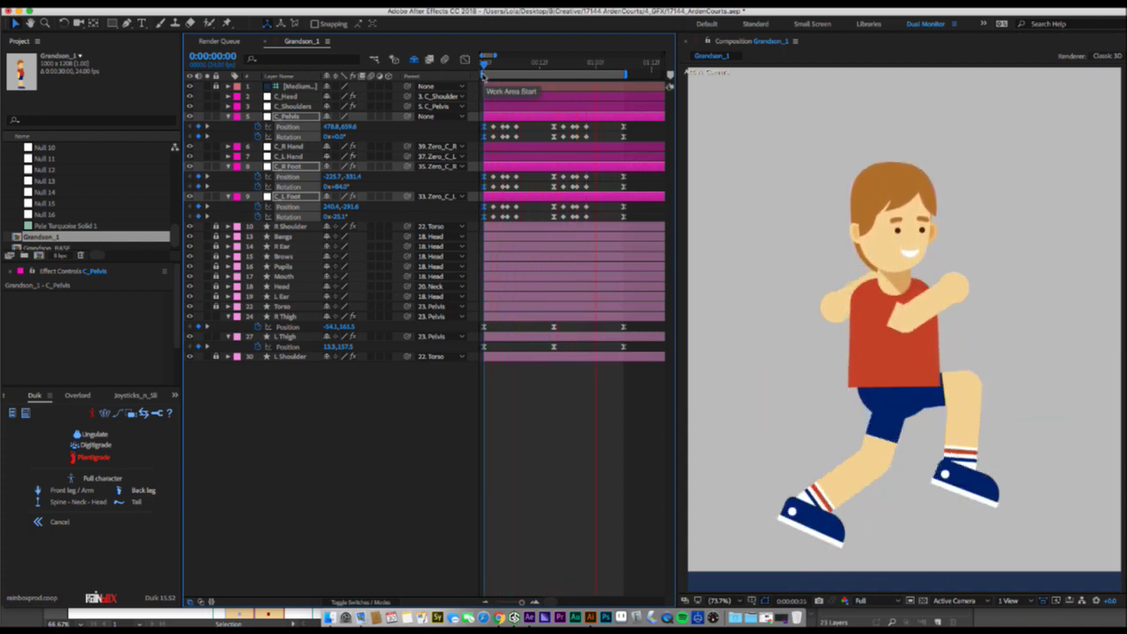
# Shift all pelvis, foot and thigh keyframes from frame 4 onward one frame earlier, and those from frame 18 onward another frame earlier.
pyautogui.moveTo(636, 125); pyautogui.dragTo(511, 352)
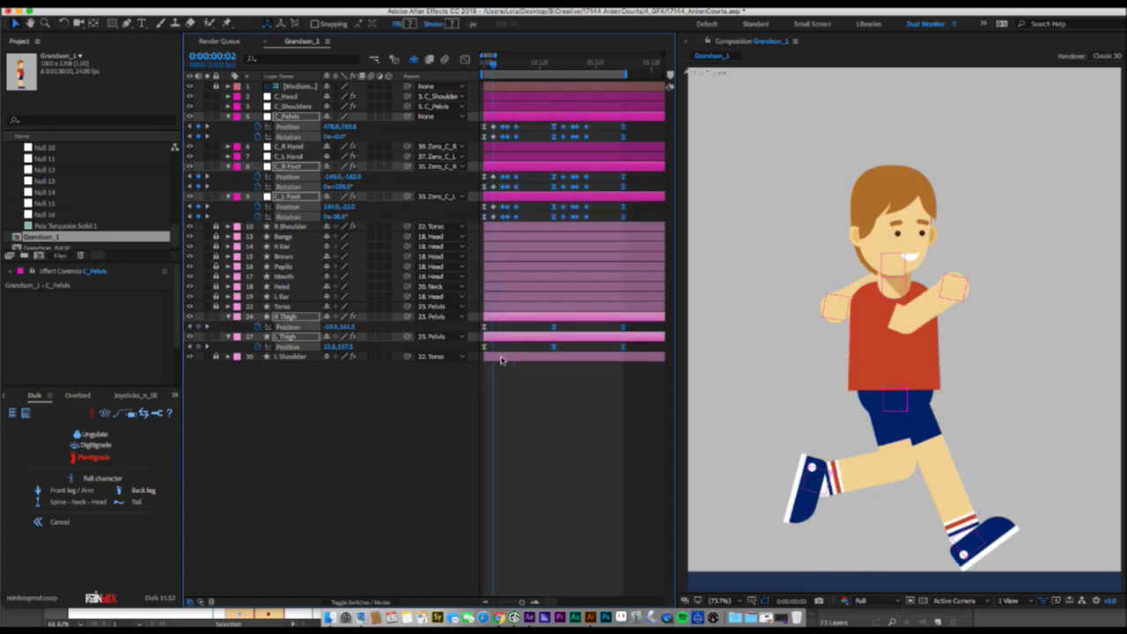
pyautogui.moveTo(504, 218); pyautogui.dragTo(498, 219)
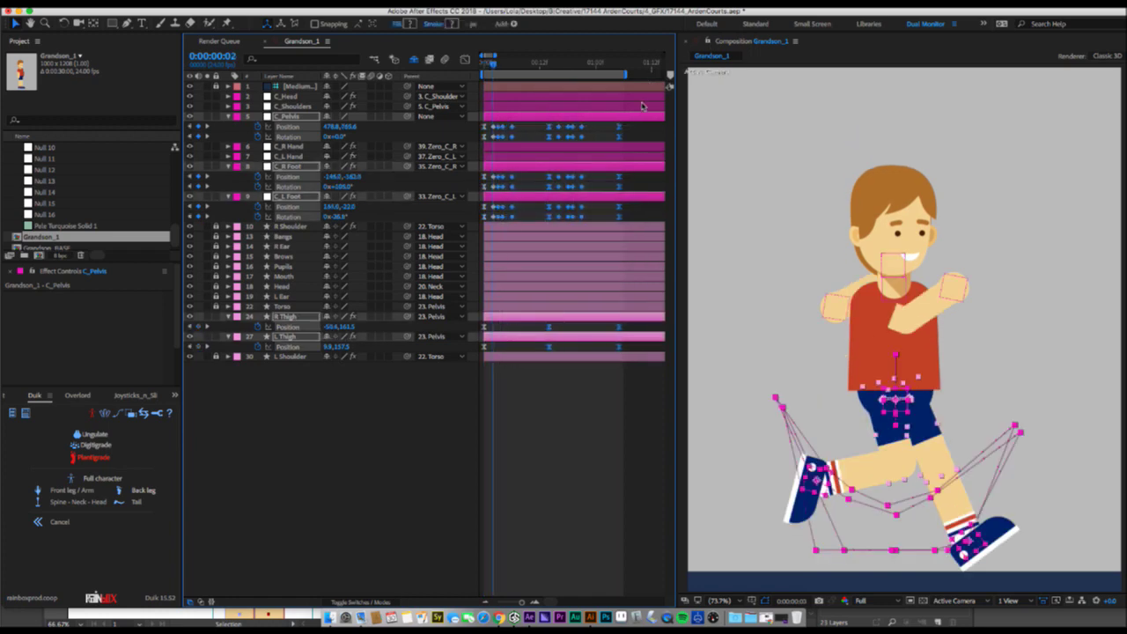
pyautogui.moveTo(636, 127); pyautogui.dragTo(554, 349)
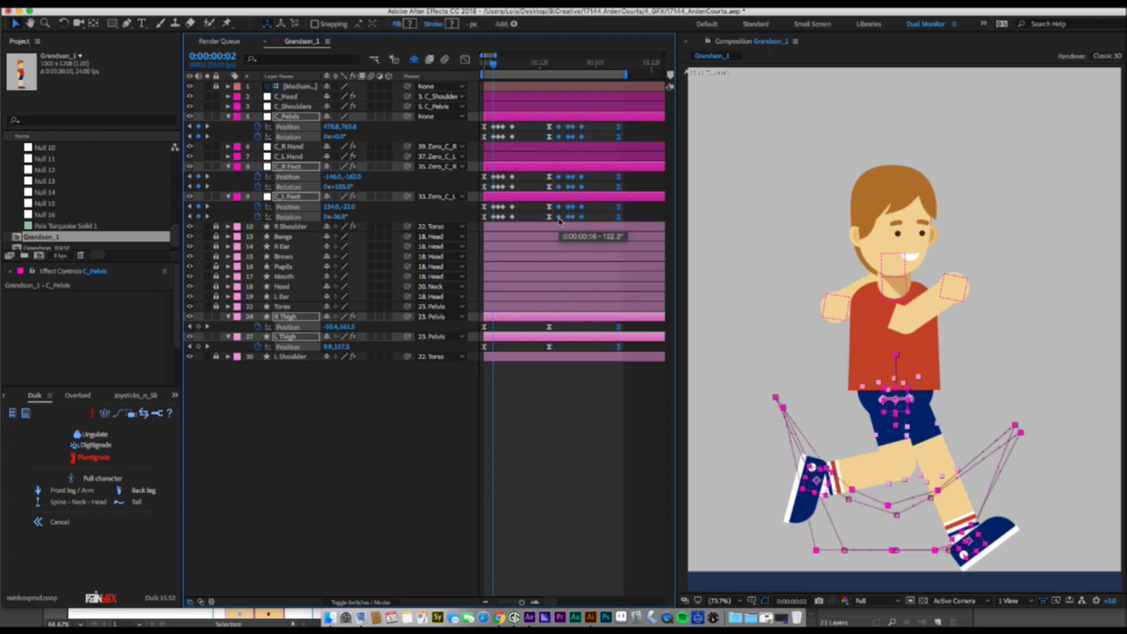
pyautogui.moveTo(624, 123); pyautogui.dragTo(565, 389)
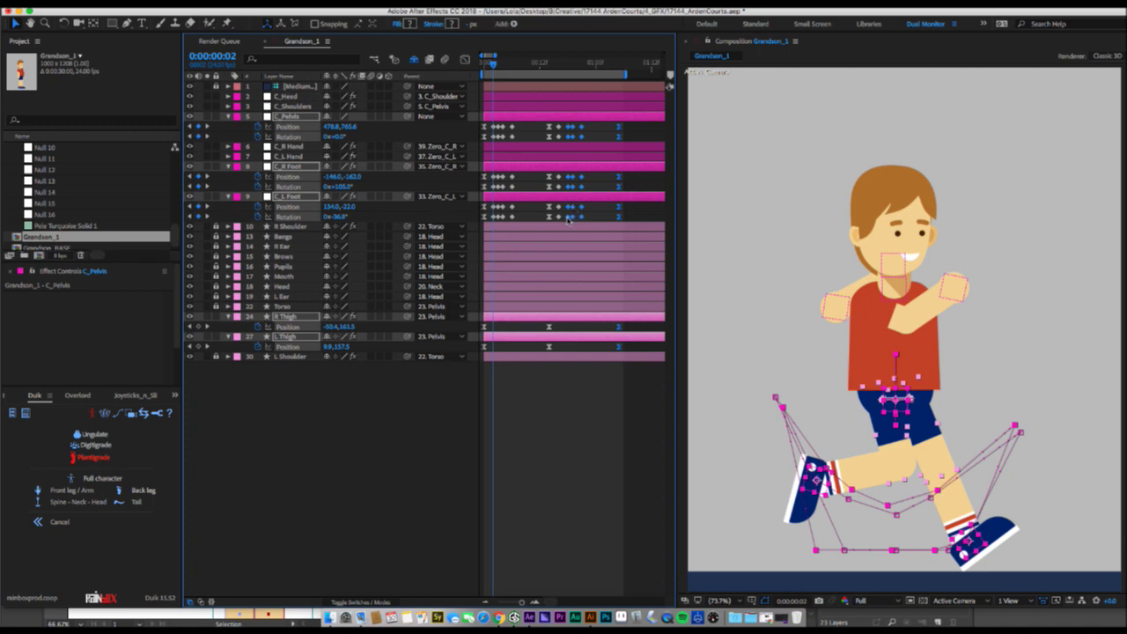
pyautogui.moveTo(568, 217); pyautogui.dragTo(563, 217)
# Shorten the work area to end at the last keyframes and preview the tightened run cycle.
pyautogui.moveTo(626, 74); pyautogui.dragTo(622, 74)
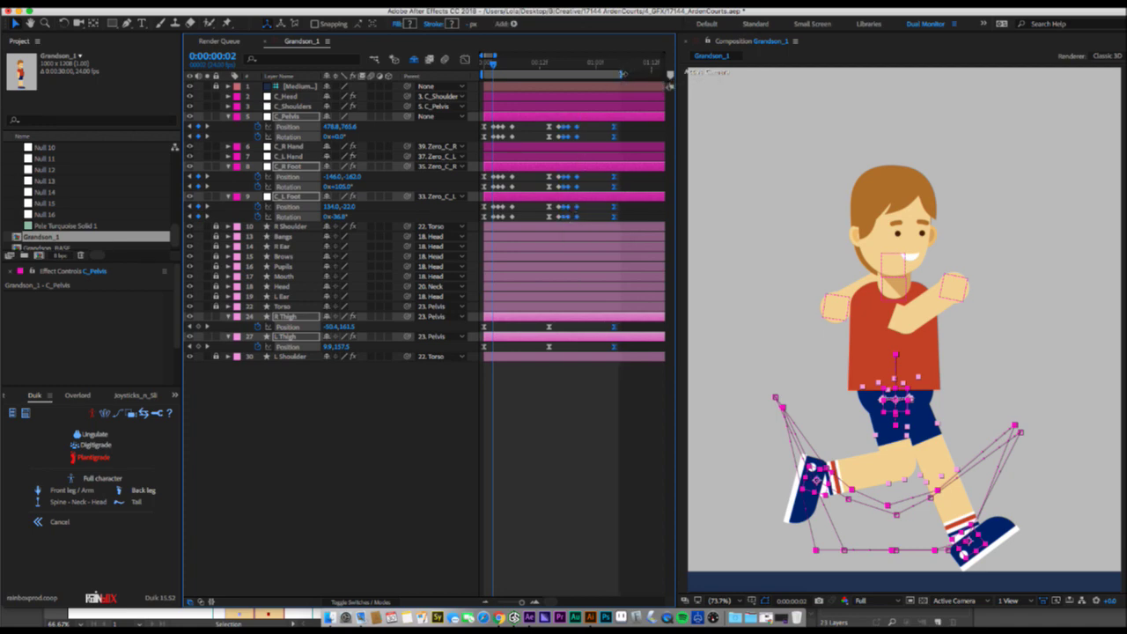
pyautogui.press('space')
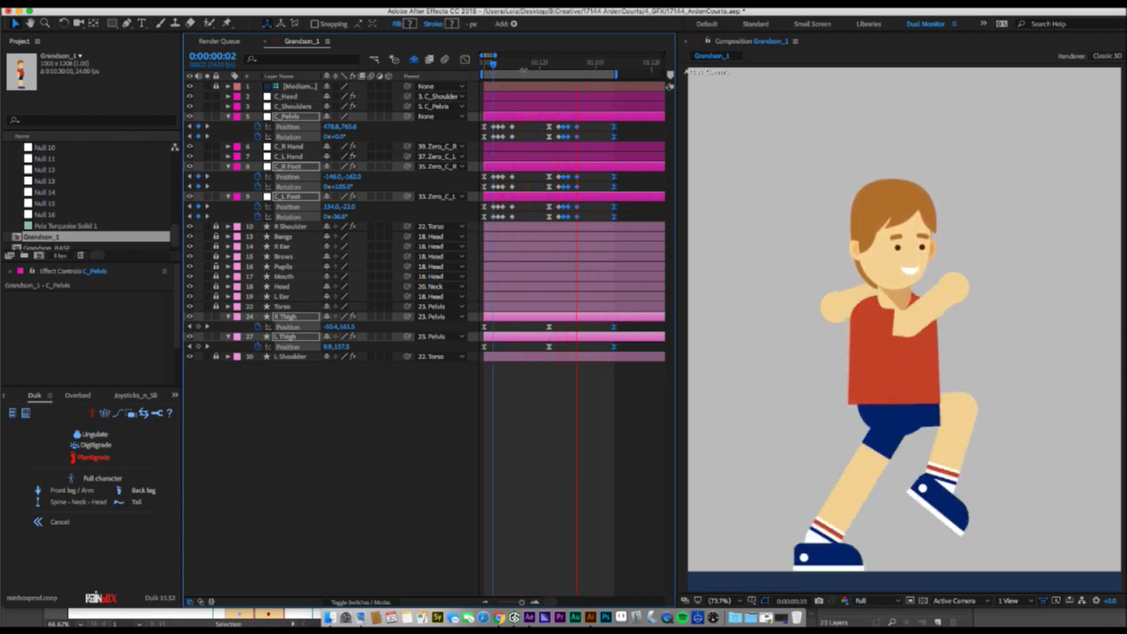
pyautogui.press('space')
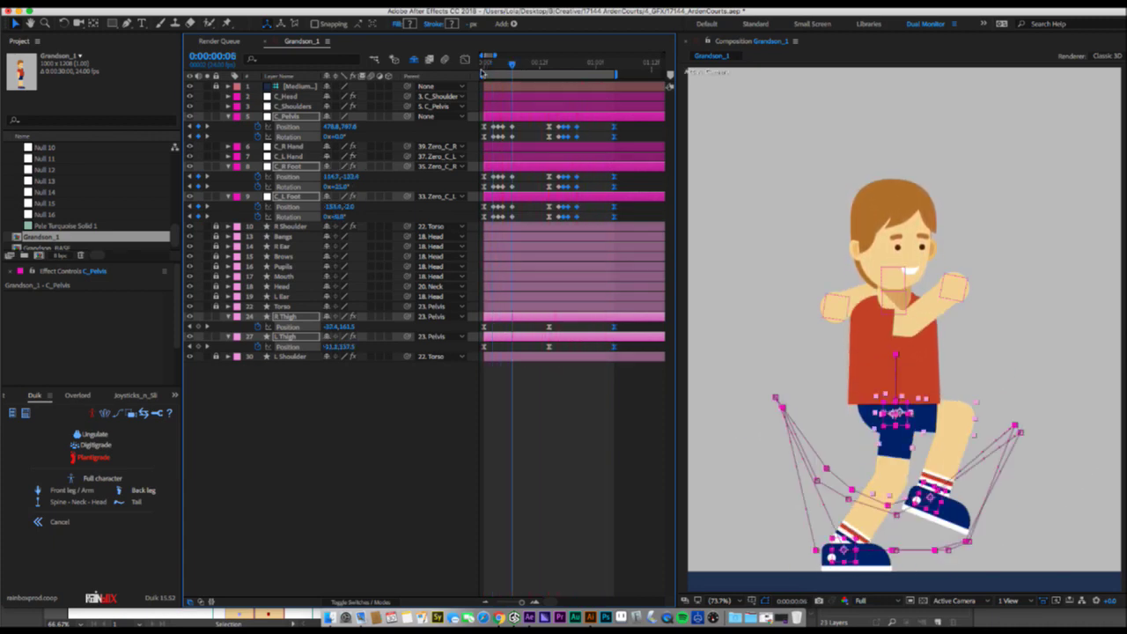
# Deselect all layers at frame 0, save the project and play back the run cycle.
pyautogui.press('Home')
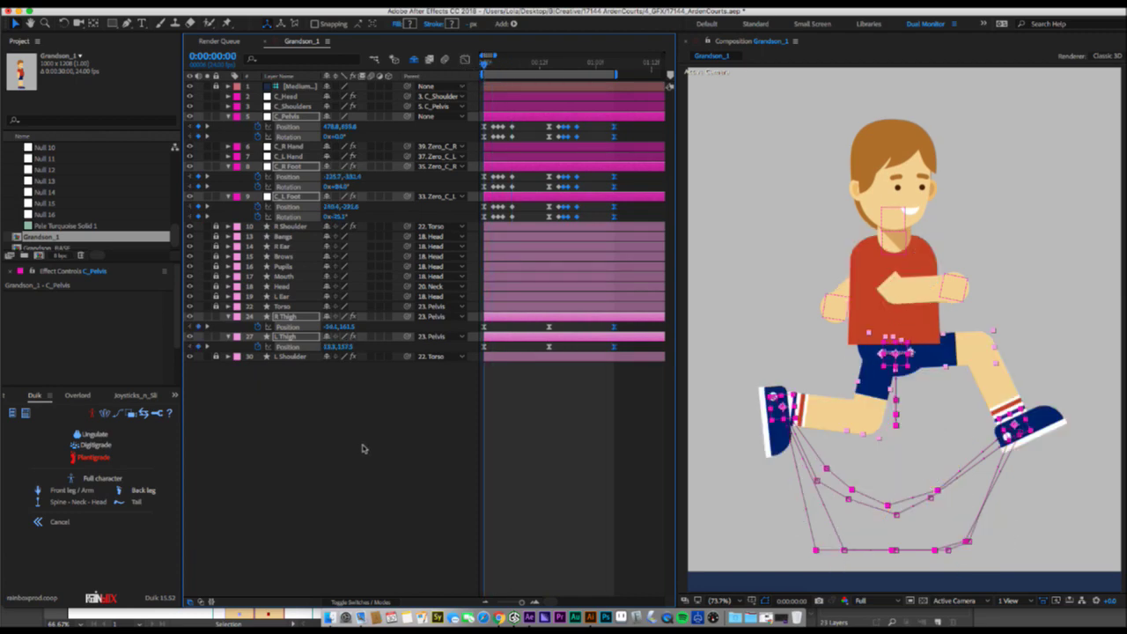
pyautogui.click(364, 447)
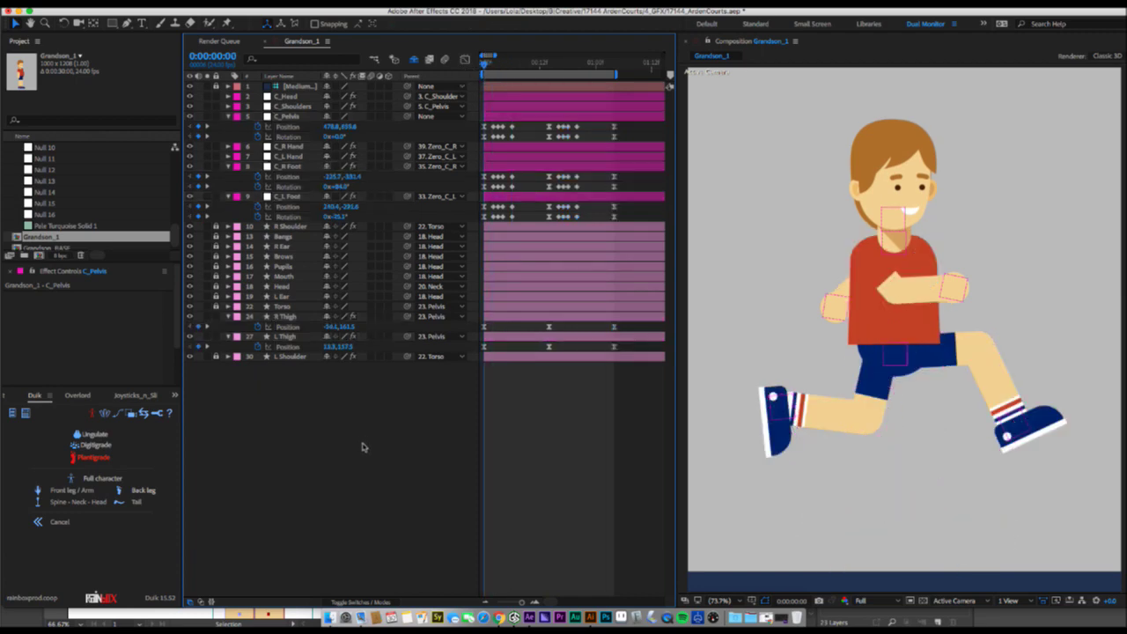
pyautogui.hotkey('ctrl', 's')
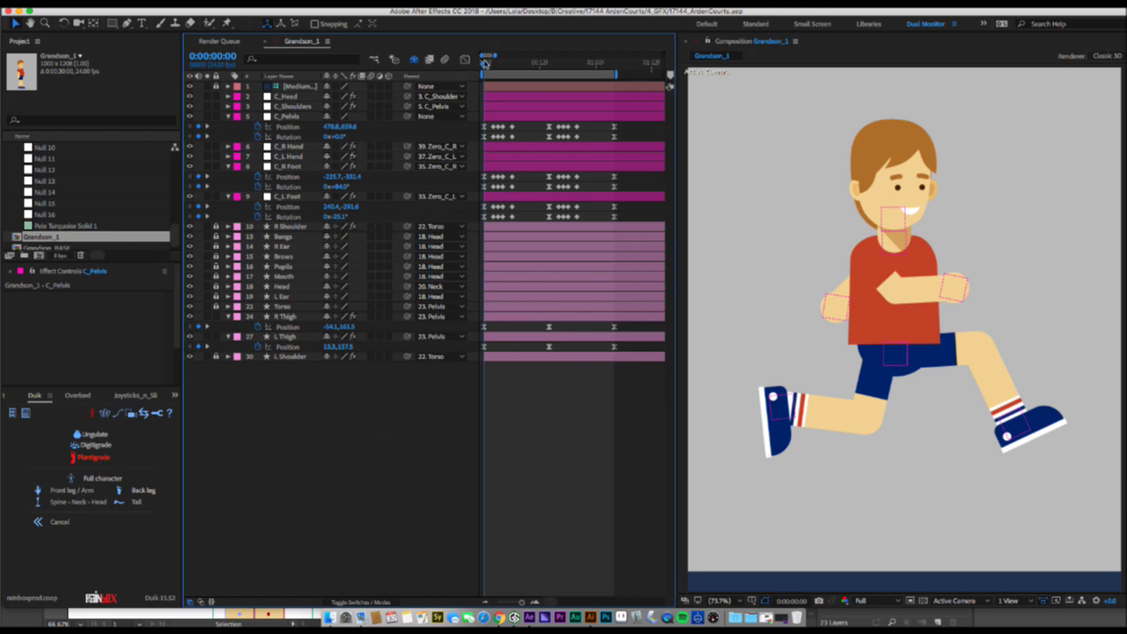
pyautogui.press('space')
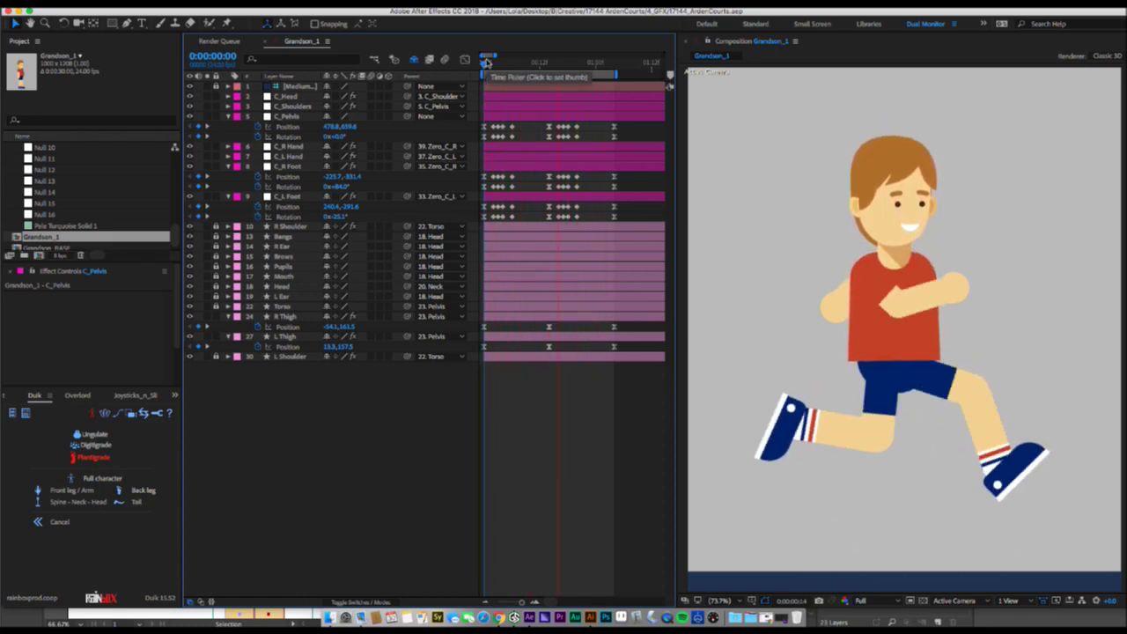
pyautogui.press('space')
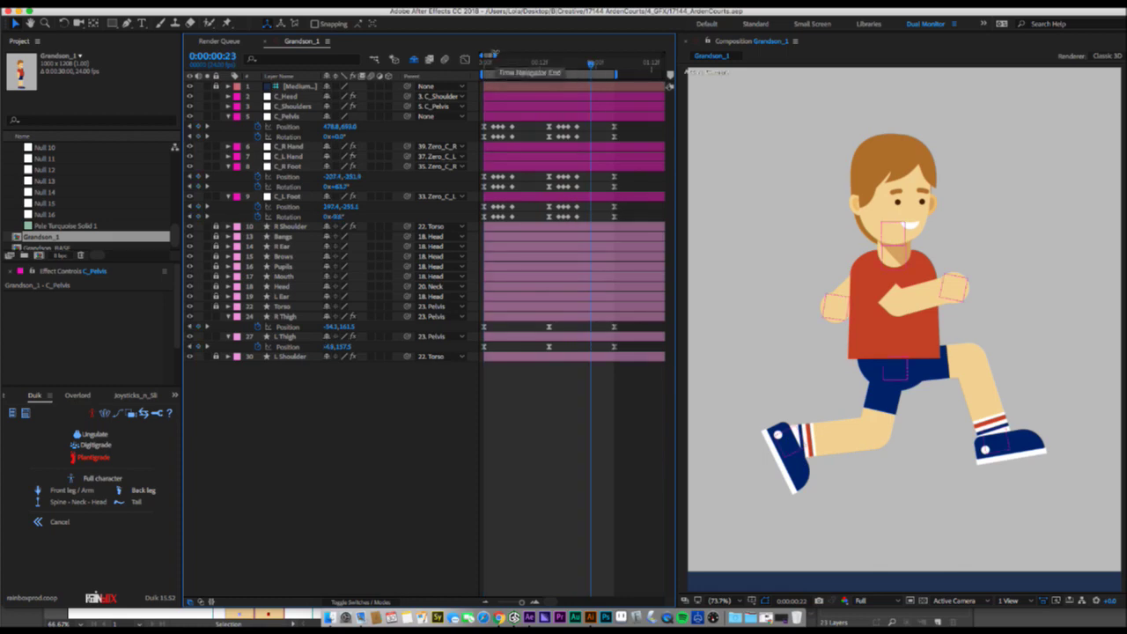
# At frame 0, nudge the C_Shoulders controller slightly forward in the running direction.
pyautogui.moveTo(498, 64); pyautogui.dragTo(484, 64)
pyautogui.click(291, 105)
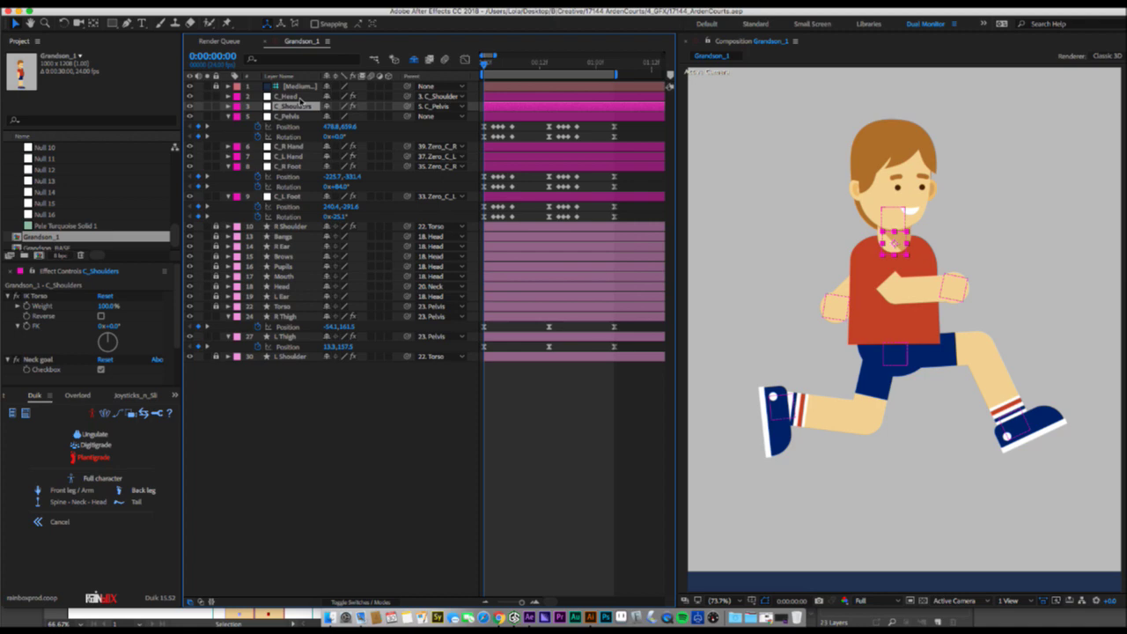
pyautogui.moveTo(899, 249)
pyautogui.mouseDown()
pyautogui.moveTo(872, 239)
pyautogui.moveTo(897, 238)
pyautogui.mouseUp()
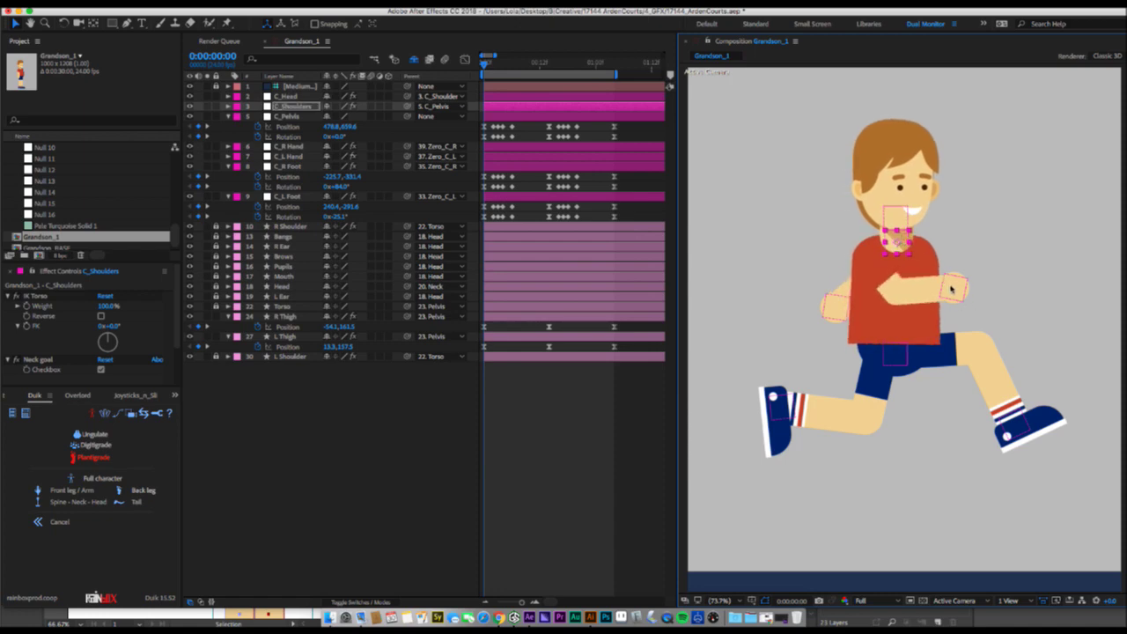
pyautogui.moveTo(951, 289); pyautogui.dragTo(931, 316)
pyautogui.moveTo(897, 239); pyautogui.dragTo(895, 248)
pyautogui.moveTo(929, 312); pyautogui.dragTo(954, 288)
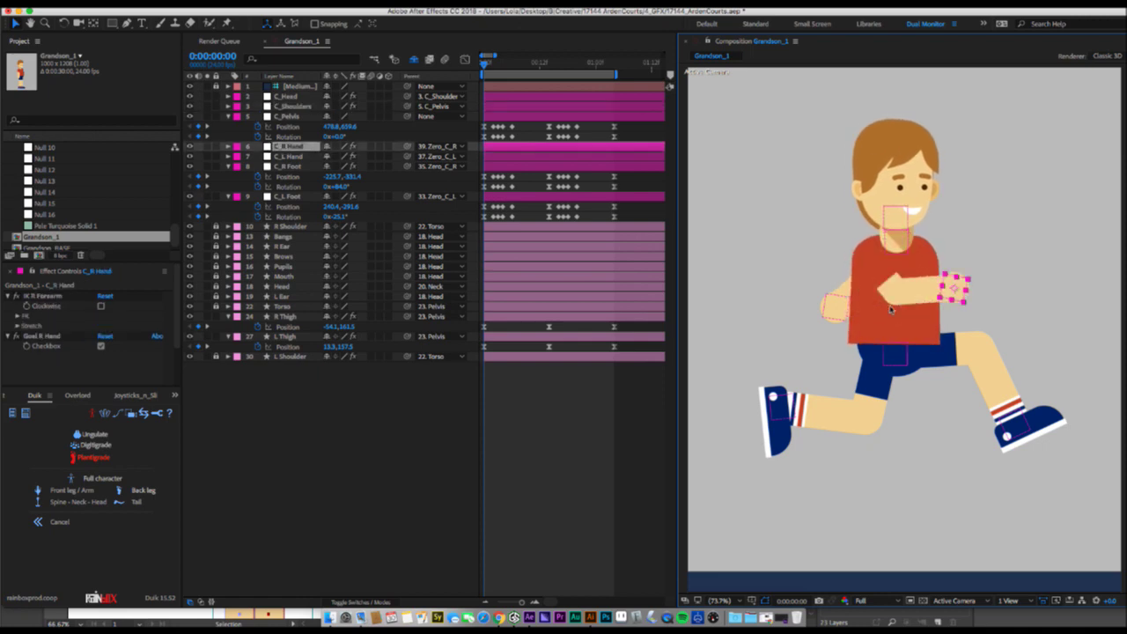
pyautogui.click(832, 316)
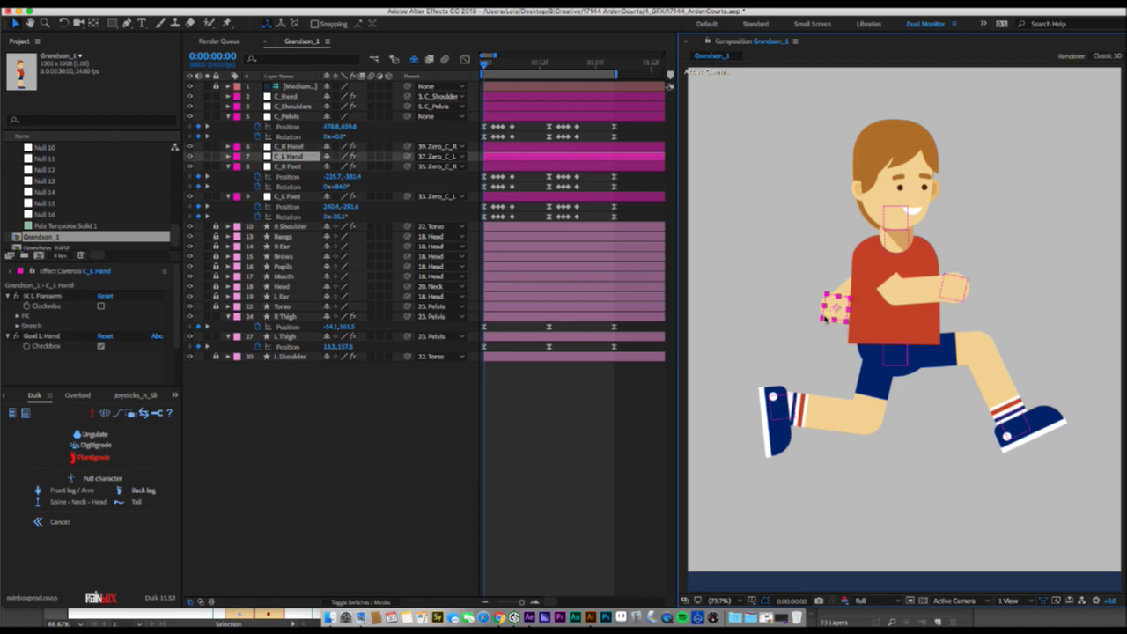
# Reveal the Position and Rotation properties of C_Shoulders and the Rotation property of C_Head at frame 0.
pyautogui.click(291, 106)
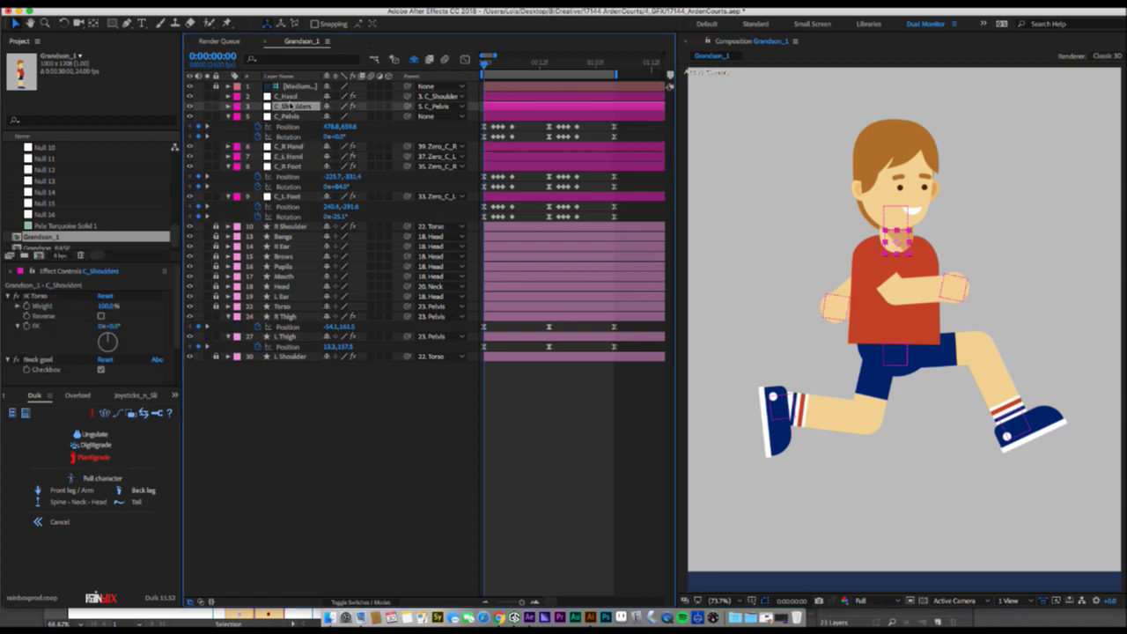
pyautogui.press('r')
pyautogui.press('p')
pyautogui.hotkey('shift', 'r')
pyautogui.click(288, 97)
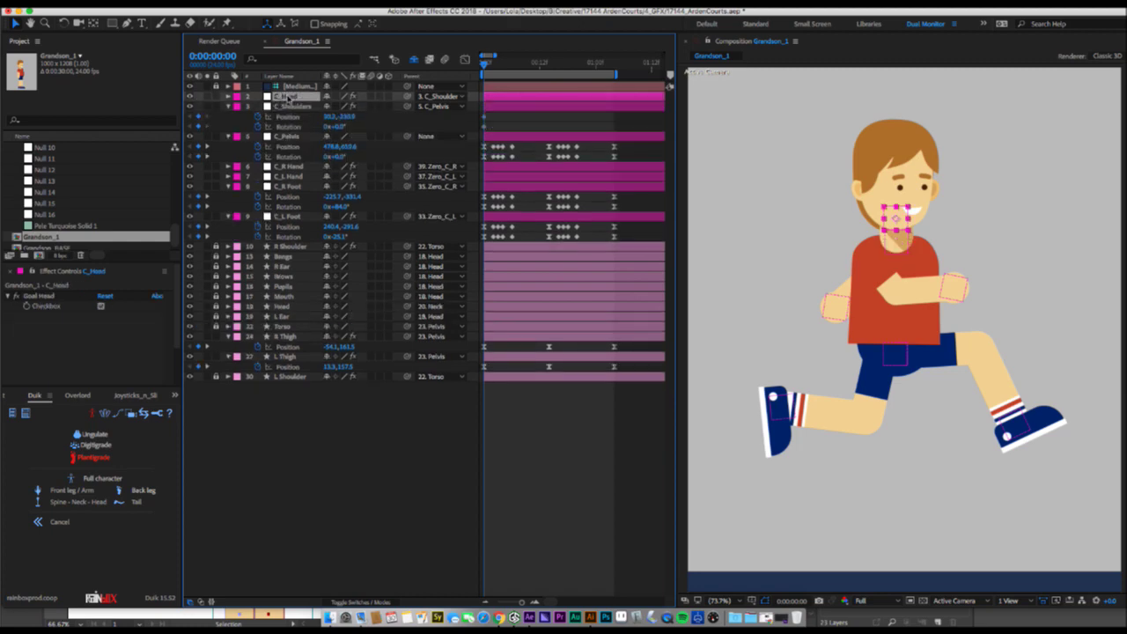
pyautogui.press('r')
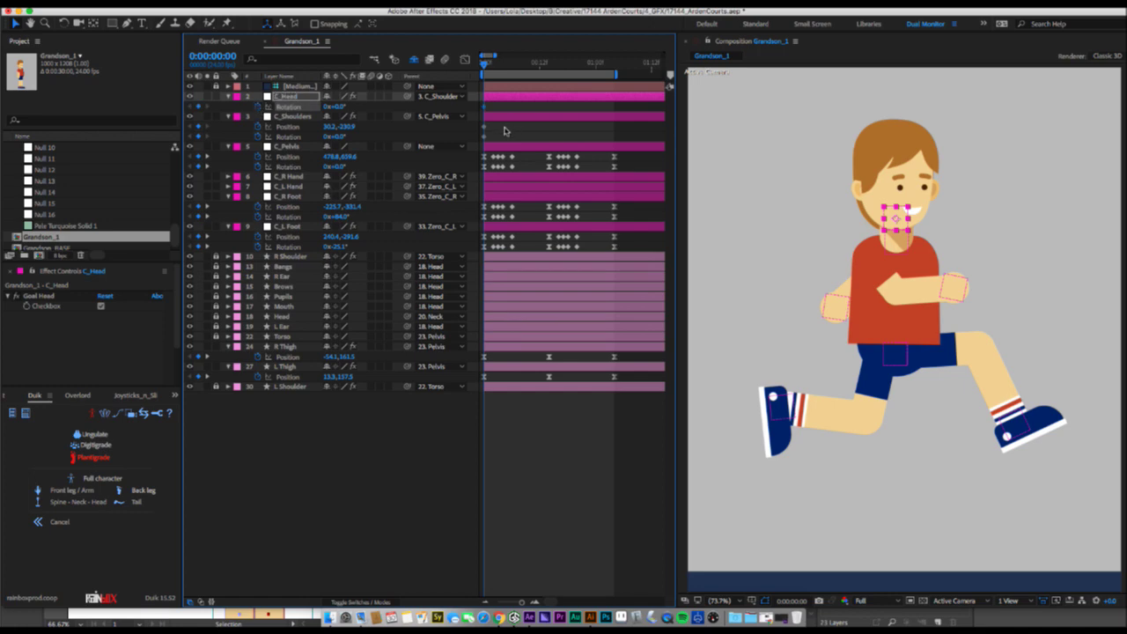
pyautogui.click(505, 131)
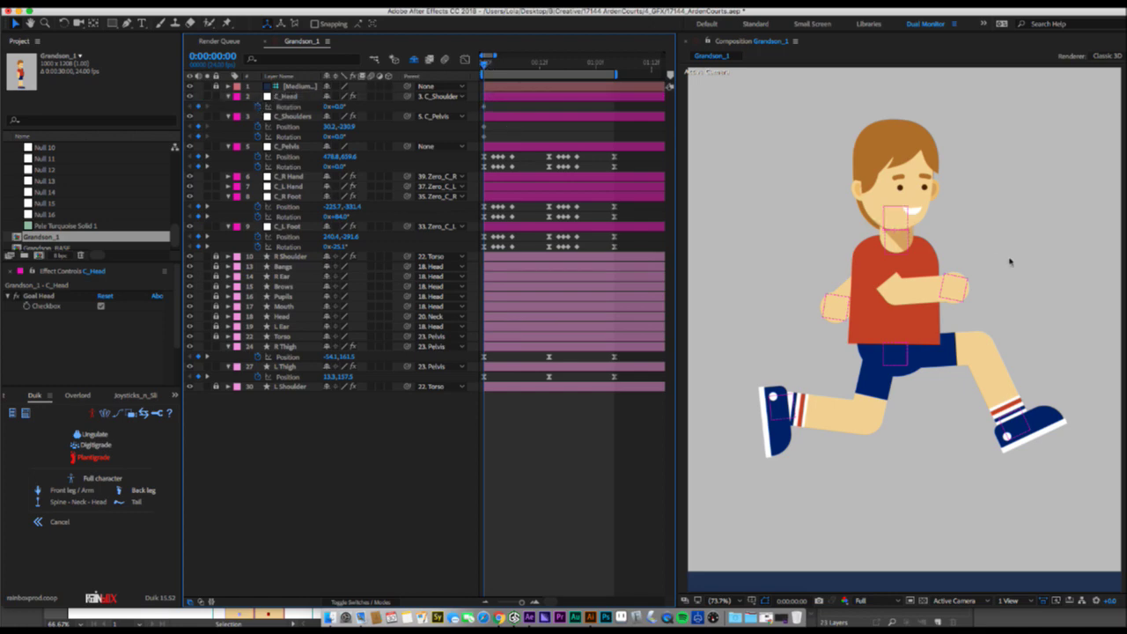
# Tilt the head backward at frame 0 by rotating C_Head to about -15.6°, and select the C_Shoulders layer.
pyautogui.press('w')
pyautogui.moveTo(890, 209); pyautogui.dragTo(882, 208)
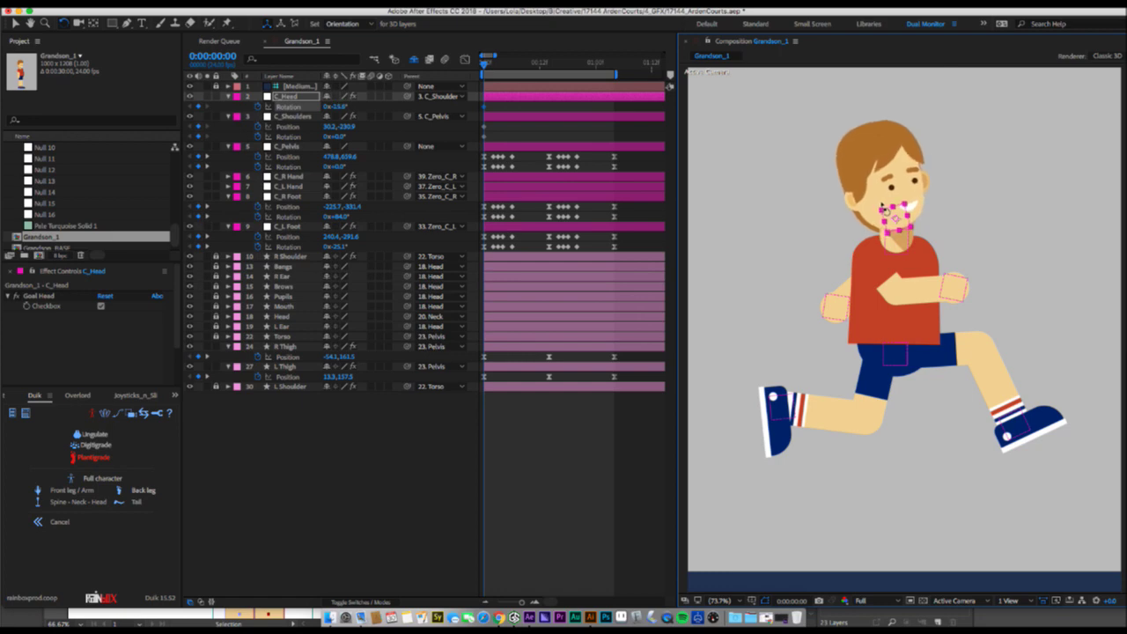
pyautogui.click(487, 64)
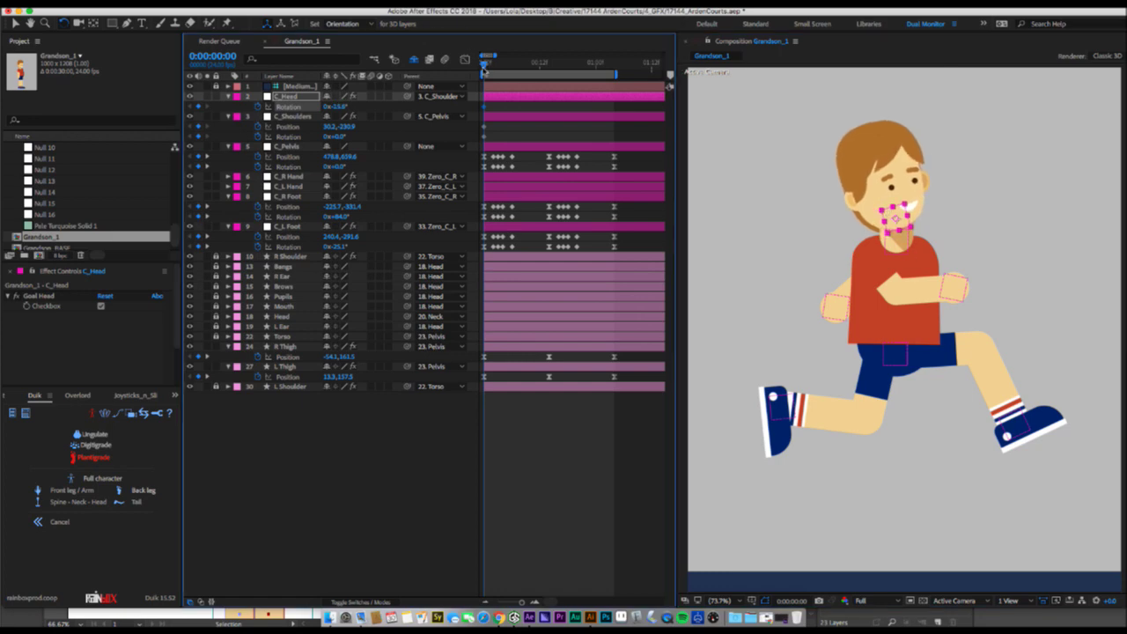
pyautogui.click(483, 67)
pyautogui.moveTo(485, 67); pyautogui.dragTo(482, 68)
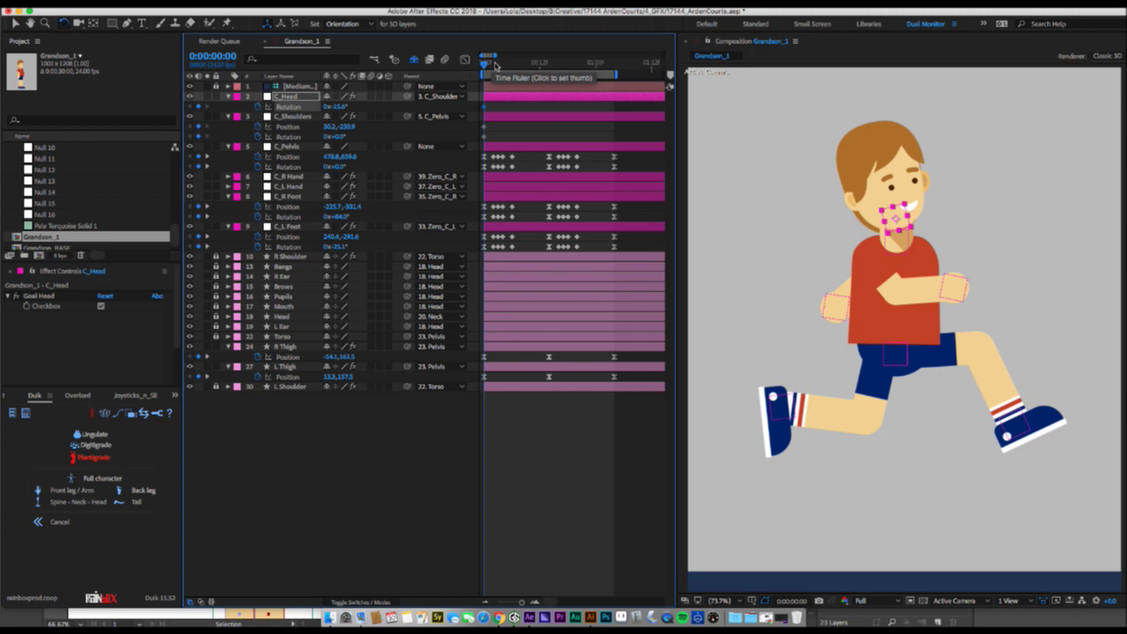
pyautogui.click(502, 106)
pyautogui.click(502, 117)
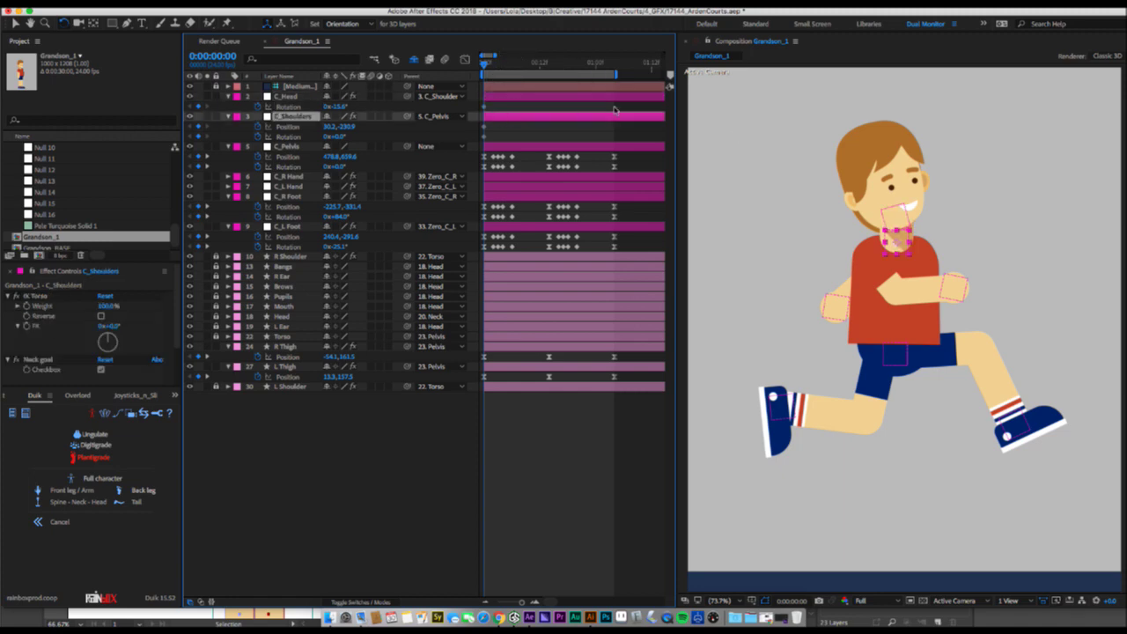
# Lean the torso forward at frame 0, shifting the shoulders controller to about 84.5, -230.9, rotating it about 22.7°, and tilting the head about -5.6°.
pyautogui.press('v')
pyautogui.moveTo(900, 238); pyautogui.dragTo(930, 237)
pyautogui.press('w')
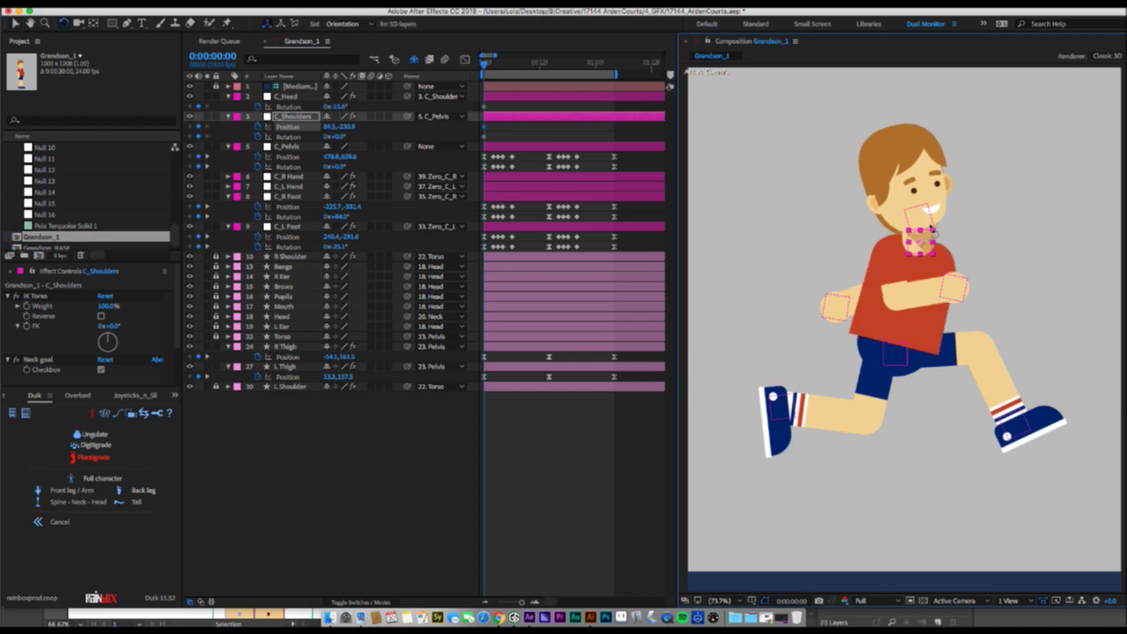
pyautogui.moveTo(932, 228); pyautogui.dragTo(944, 214)
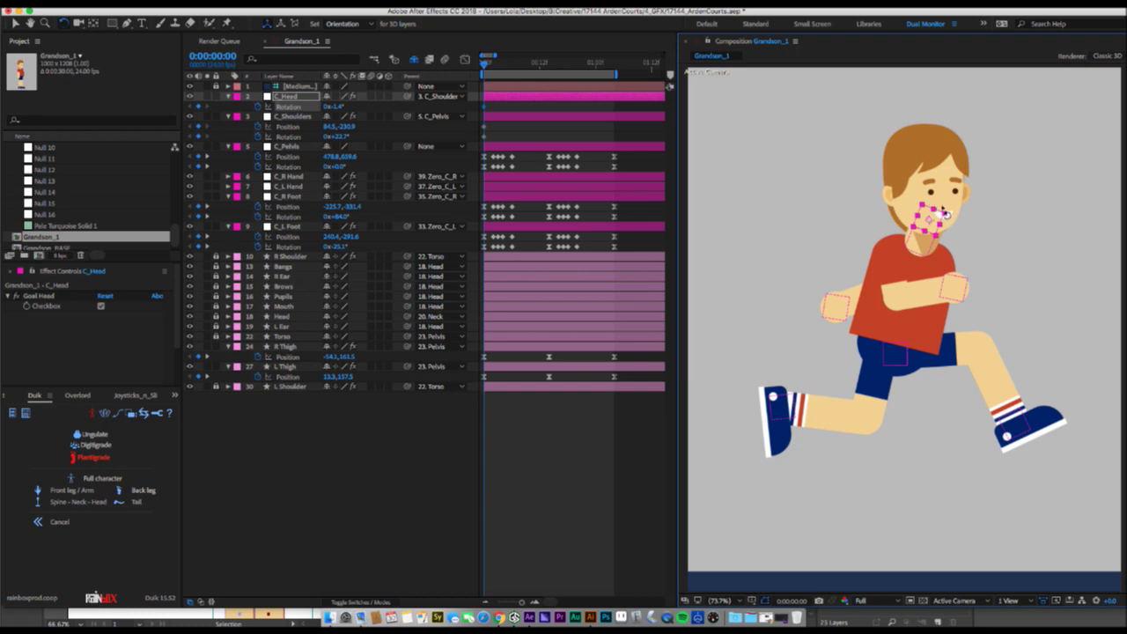
pyautogui.moveTo(945, 212); pyautogui.dragTo(943, 211)
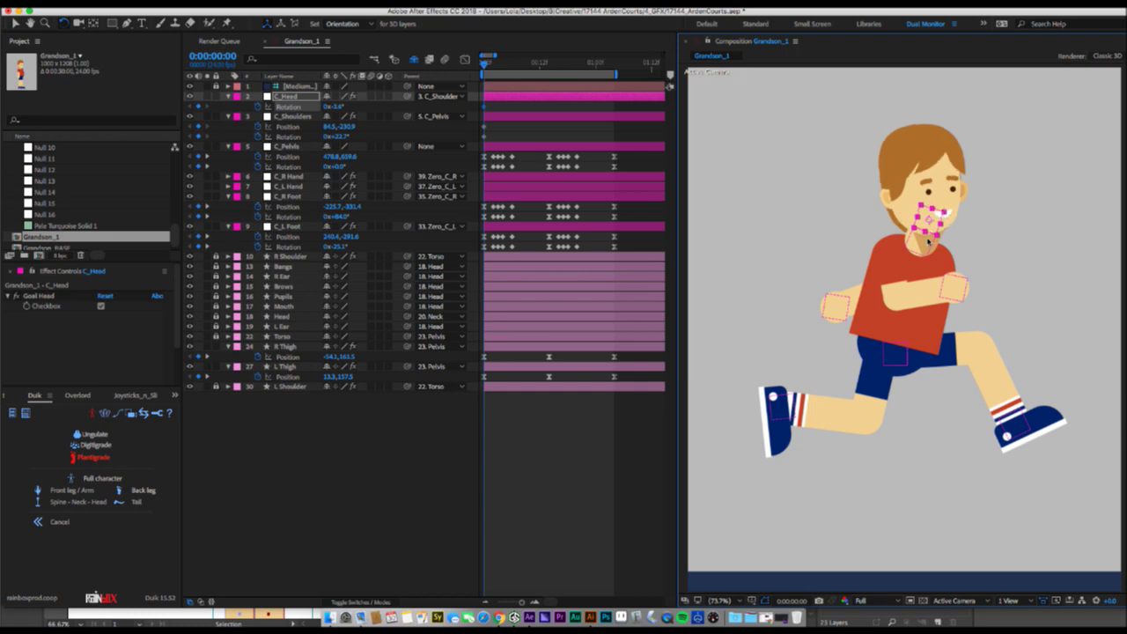
# Try leaning the shoulders and head controllers backward at frame 0, and undo their rotations.
pyautogui.press('v')
pyautogui.click(924, 241)
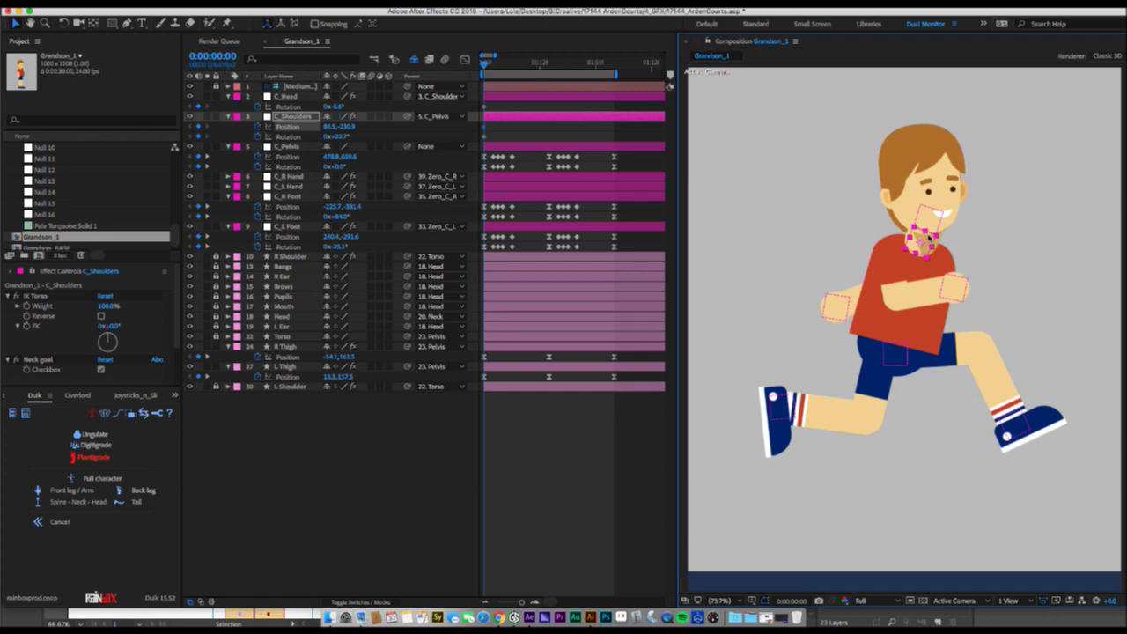
pyautogui.moveTo(922, 232); pyautogui.dragTo(881, 213)
pyautogui.press('w')
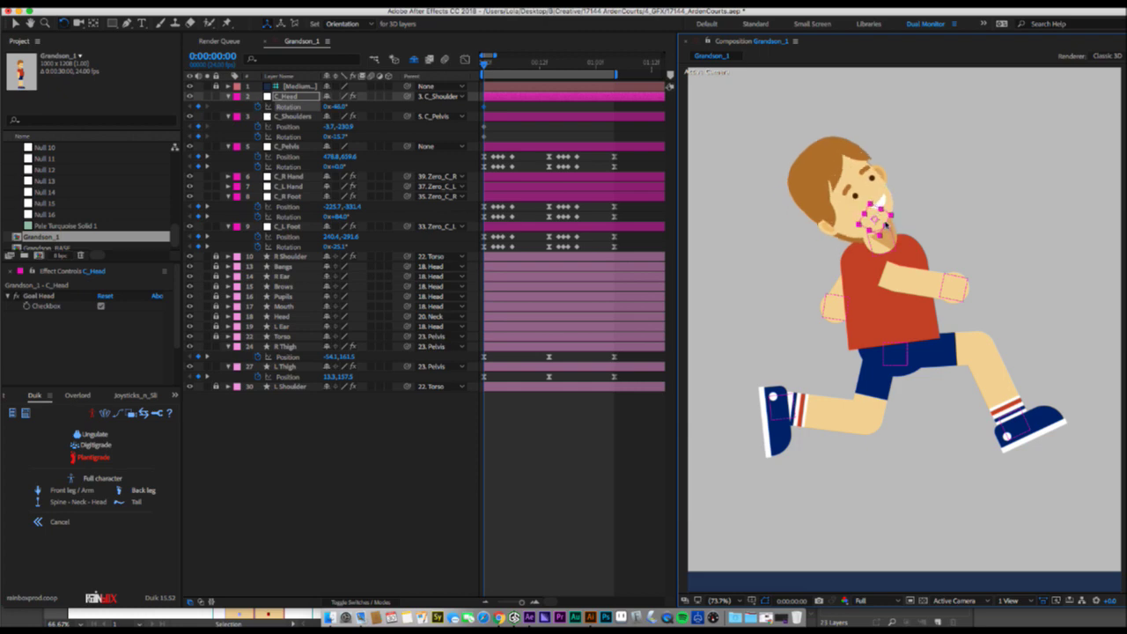
pyautogui.press('super+z')
pyautogui.press('super+z')
pyautogui.press('super+z')
pyautogui.press('super+z')
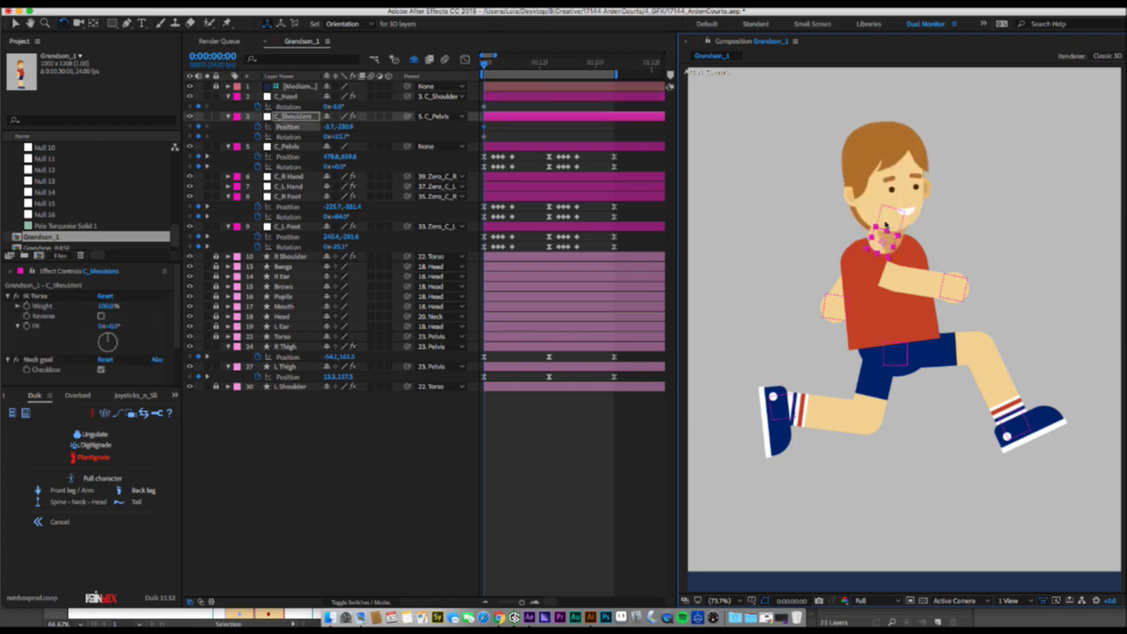
# Pose the shoulders at about 73.7, -230.9 with about 14.6° rotation and the head at about -9.9° on frame 0, and save the project.
pyautogui.moveTo(888, 225); pyautogui.dragTo(934, 208)
pyautogui.press('w')
pyautogui.click(934, 209)
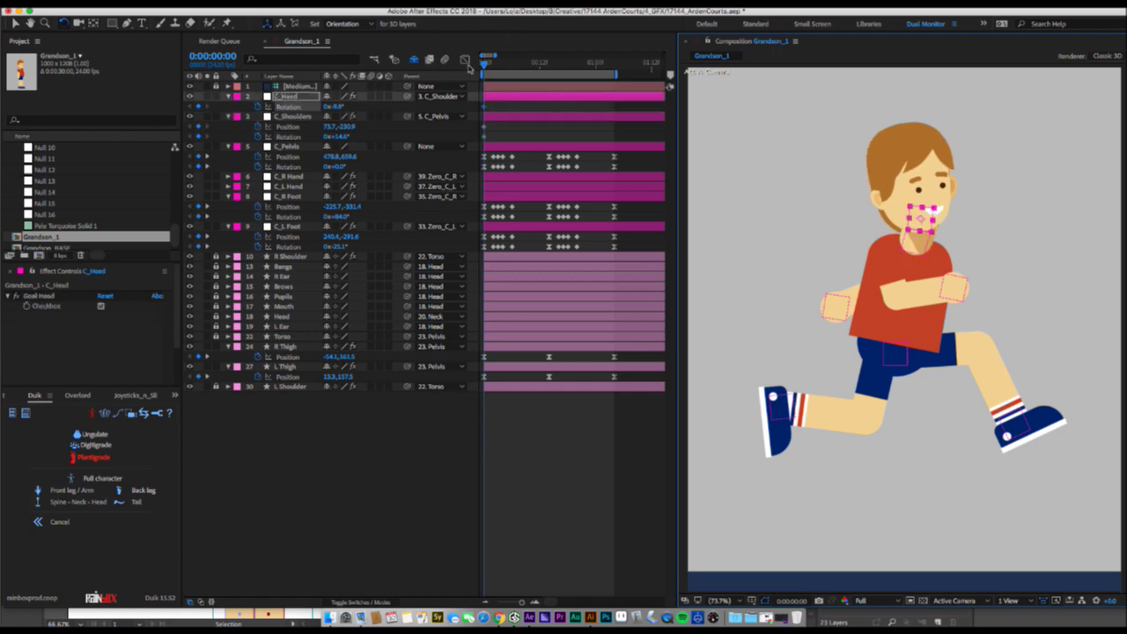
pyautogui.press('super+s')
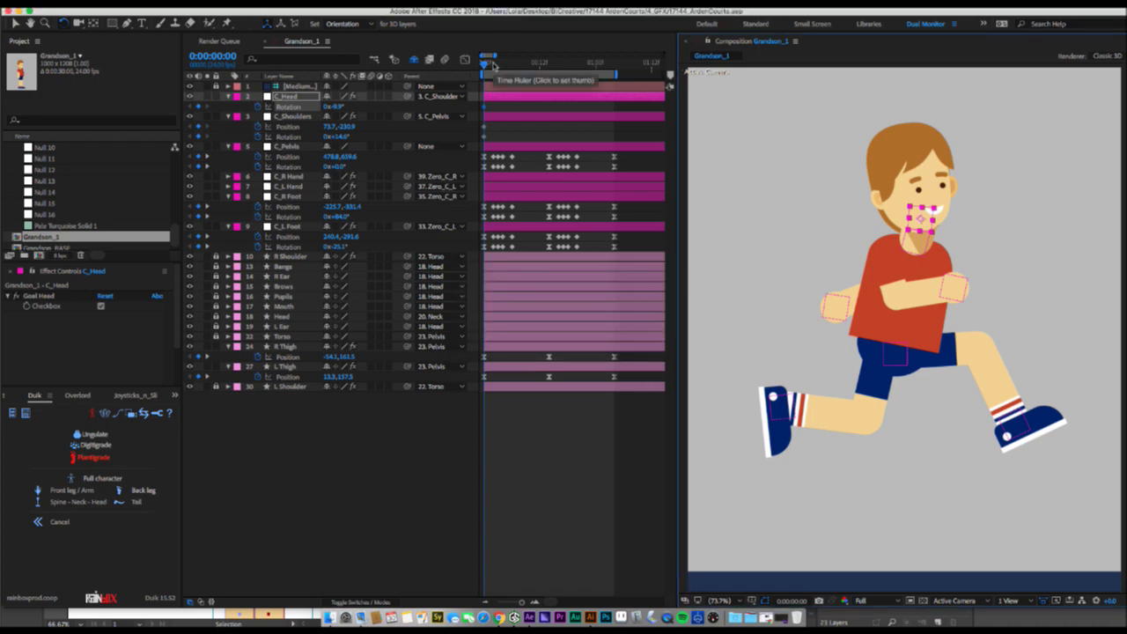
# Add keyframes at frame 2 for the shoulders' position and rotation and the head's rotation.
pyautogui.moveTo(485, 64); pyautogui.dragTo(494, 64)
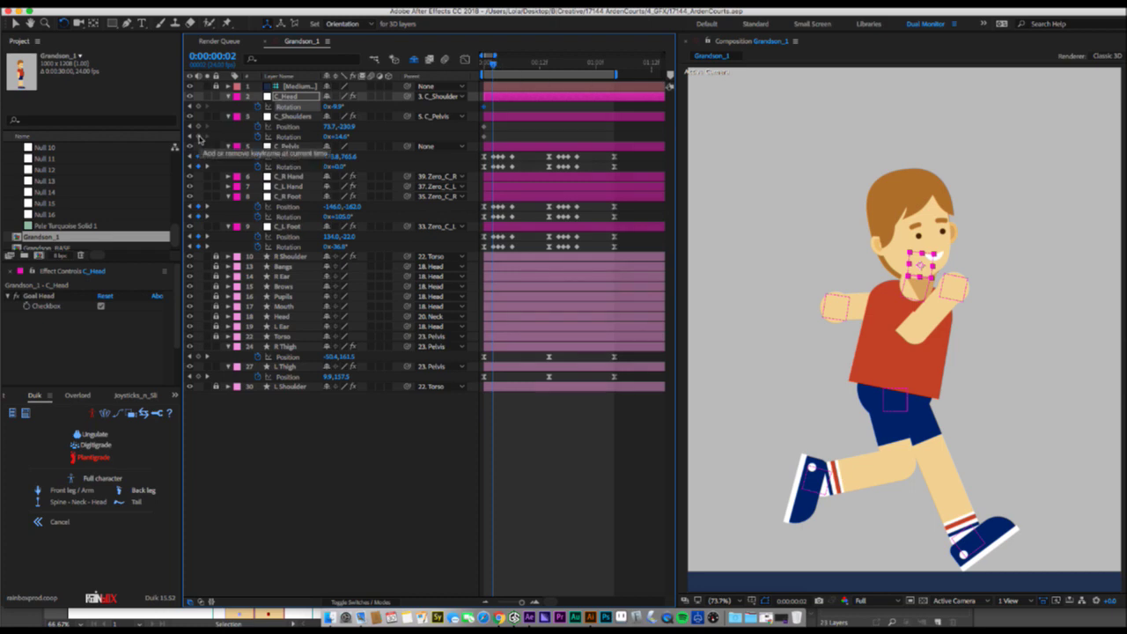
pyautogui.click(198, 137)
pyautogui.click(198, 126)
pyautogui.click(198, 106)
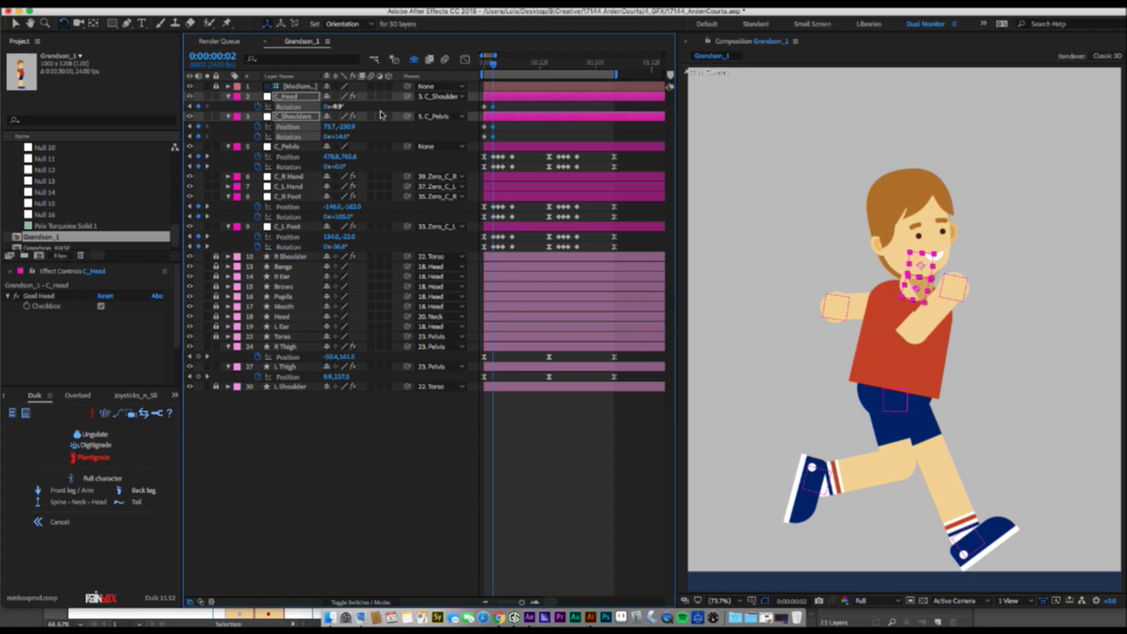
# Try shifting the shoulders controller back to about 54.7, -230.9 at frame 2, and undo the move.
pyautogui.click(507, 117)
pyautogui.press('v')
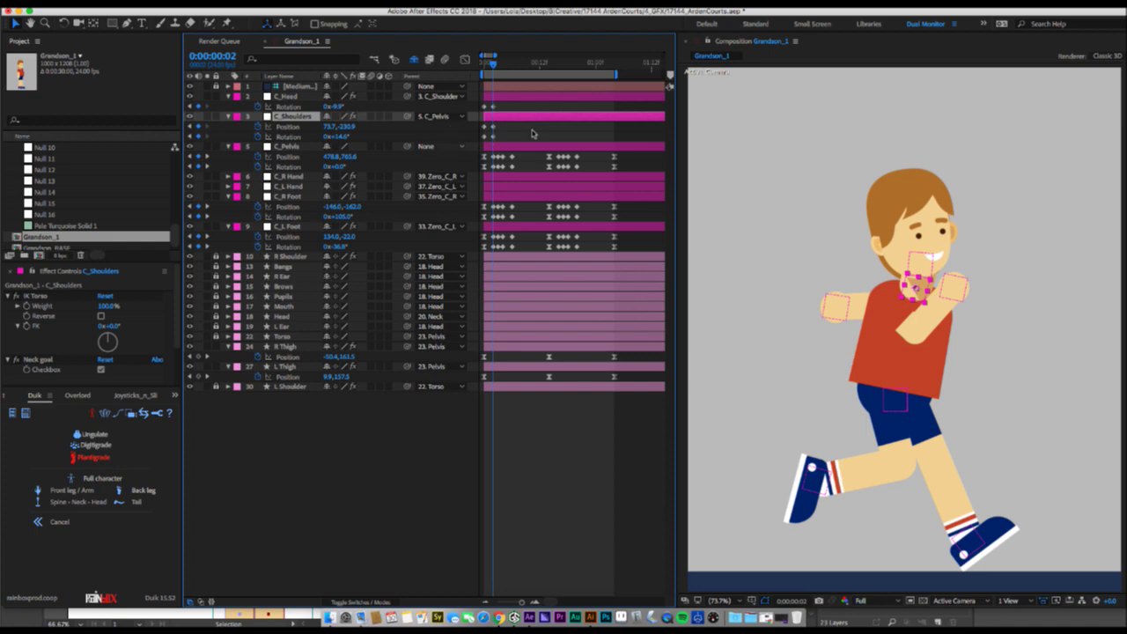
pyautogui.click(915, 284)
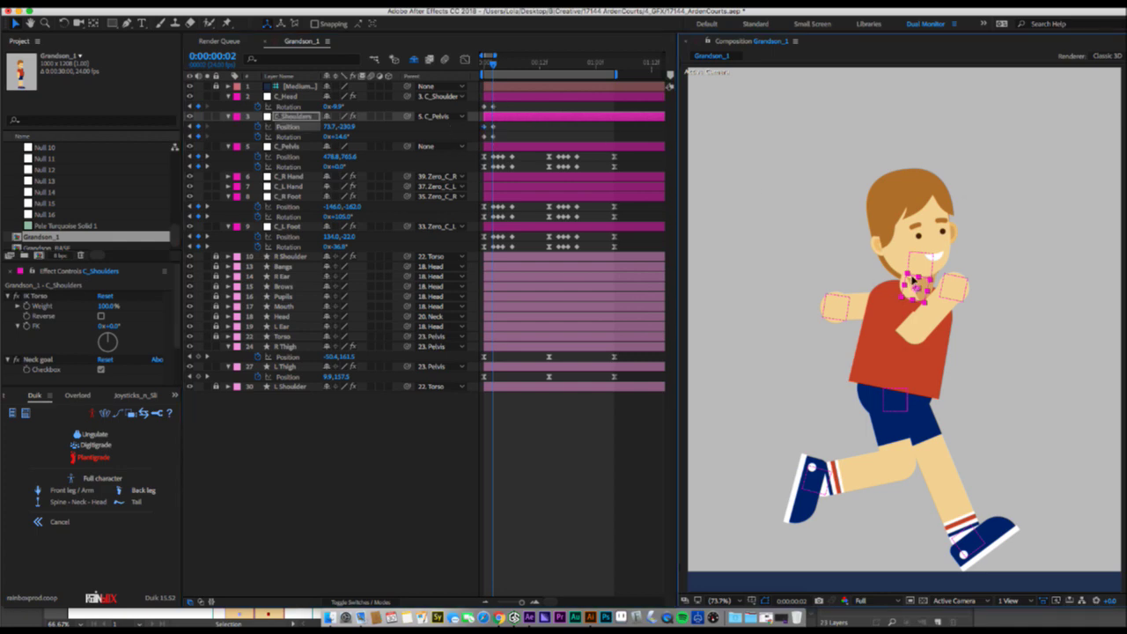
pyautogui.moveTo(912, 291); pyautogui.dragTo(905, 288)
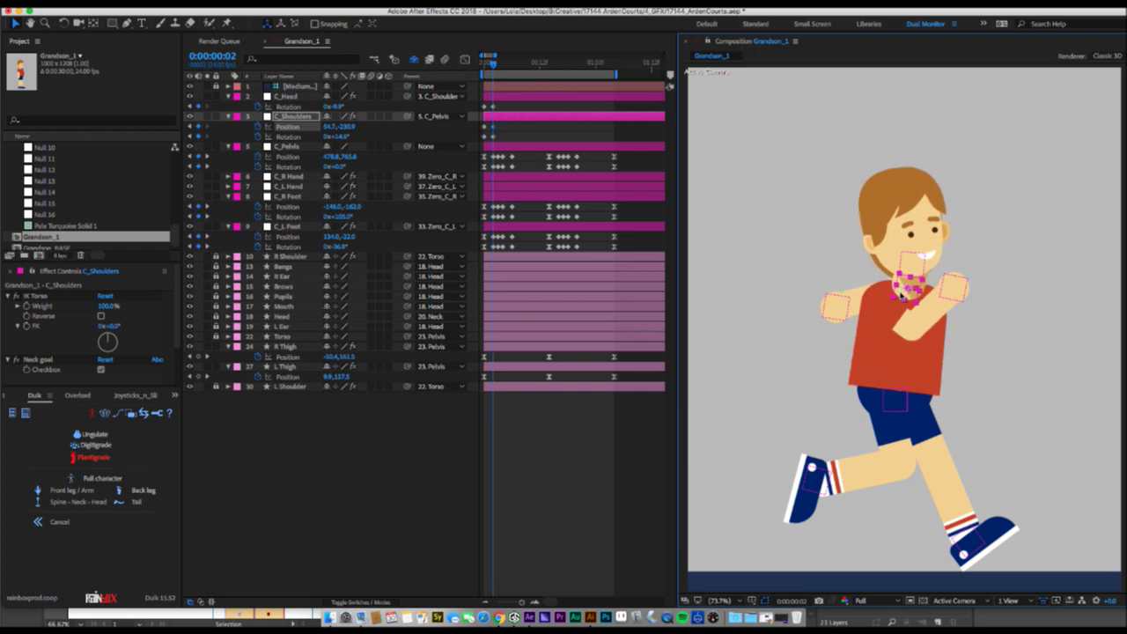
pyautogui.press('super+z')
# At frame 4, move the shoulders forward to about 106.2, -230.9 and rotate both the shoulders and the head to about 25°.
pyautogui.moveTo(495, 65); pyautogui.dragTo(505, 66)
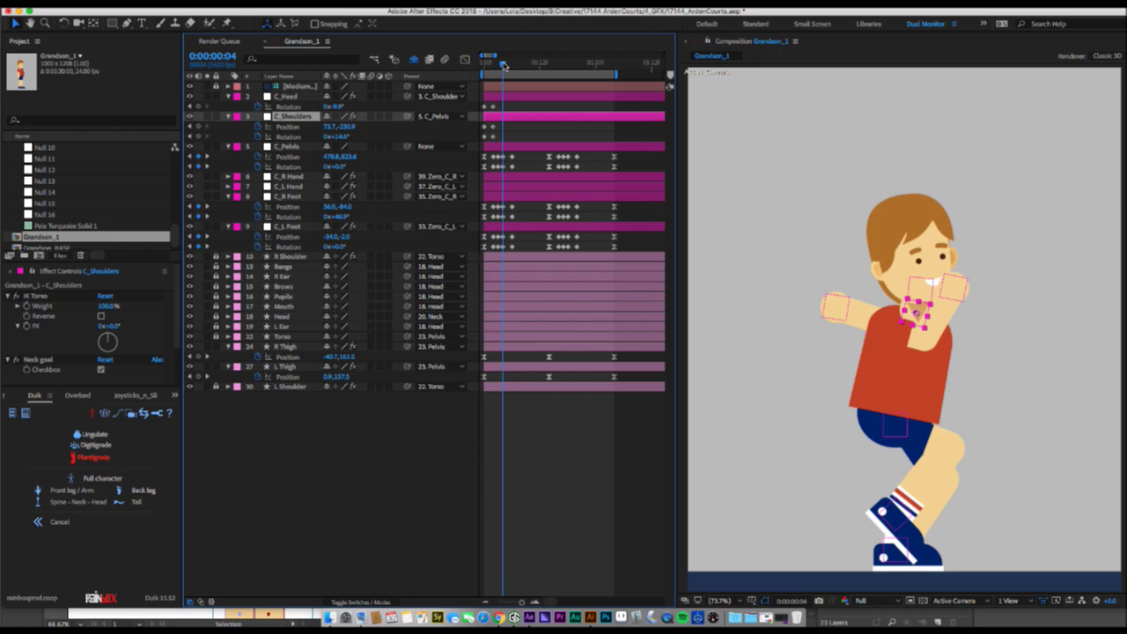
pyautogui.click(915, 310)
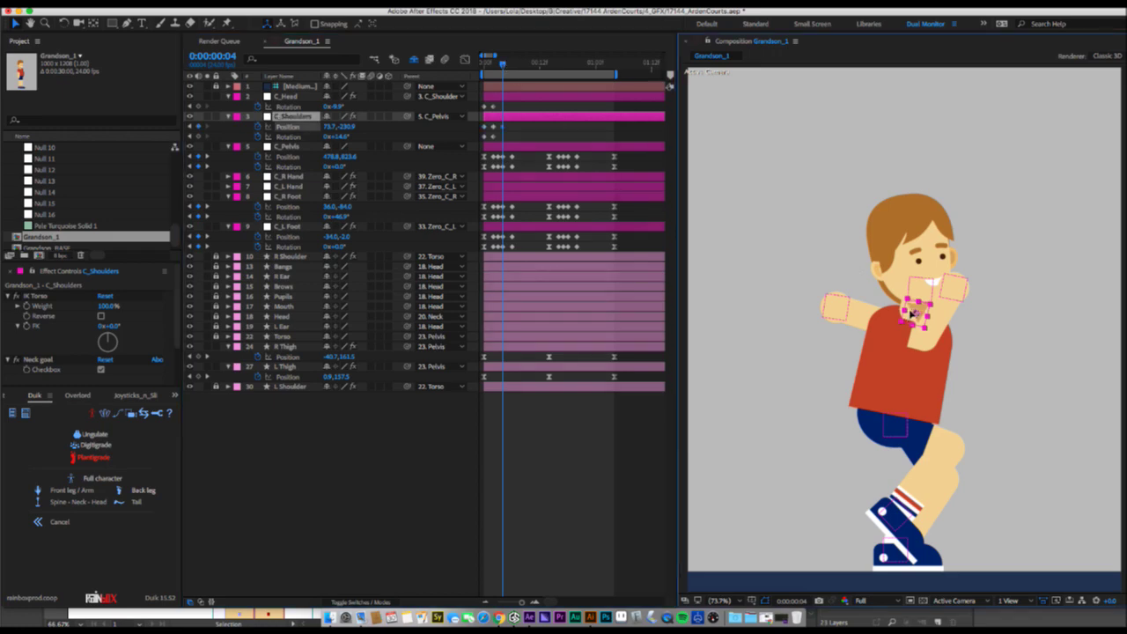
pyautogui.moveTo(914, 320); pyautogui.dragTo(930, 315)
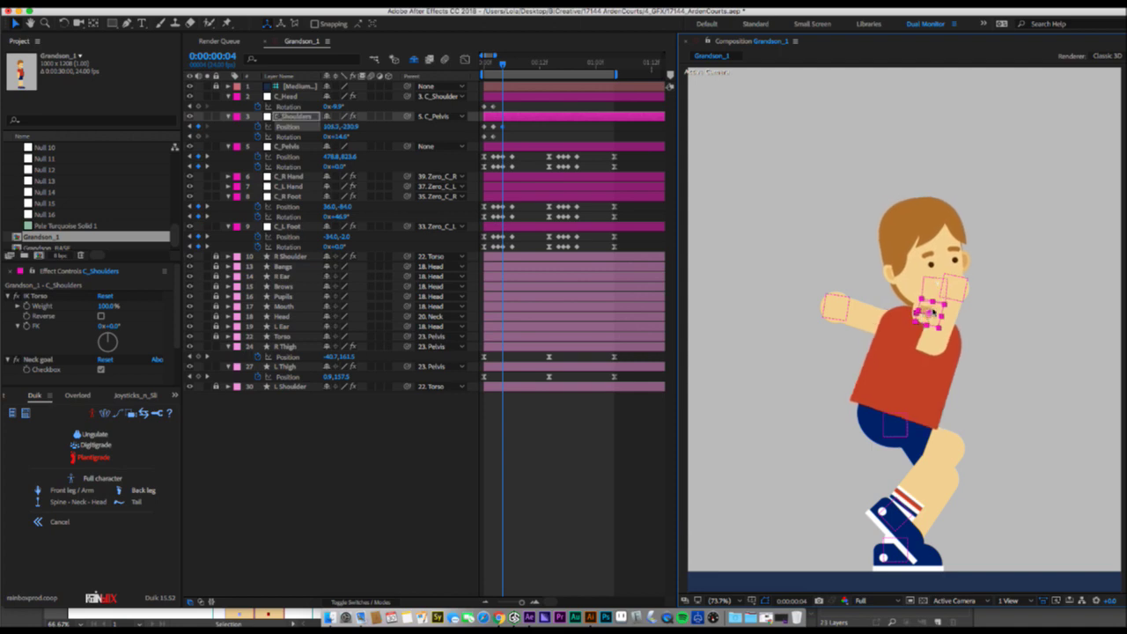
pyautogui.press('w')
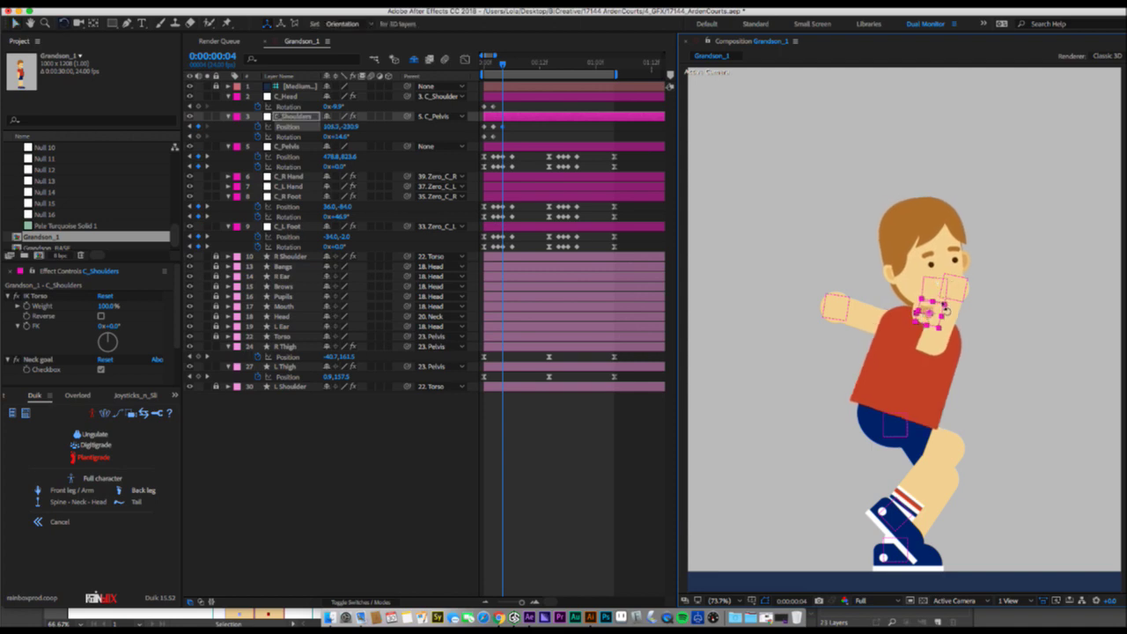
pyautogui.moveTo(945, 310); pyautogui.dragTo(956, 292)
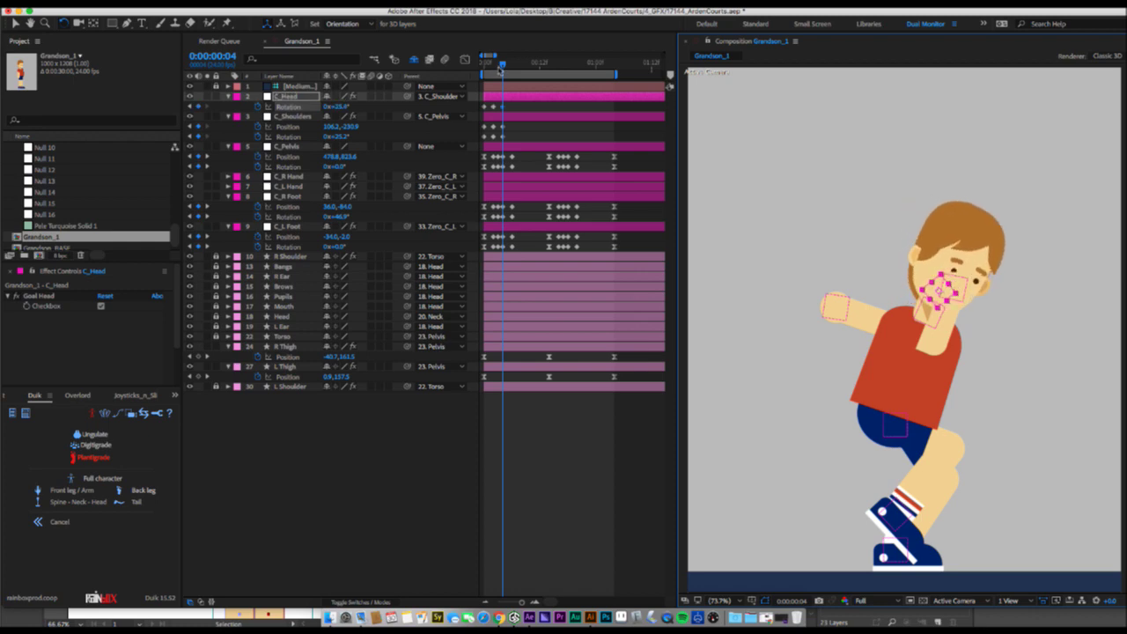
# Compare the torso and head poses between frame 0, frame 2 and frame 4.
pyautogui.moveTo(500, 68); pyautogui.dragTo(482, 75)
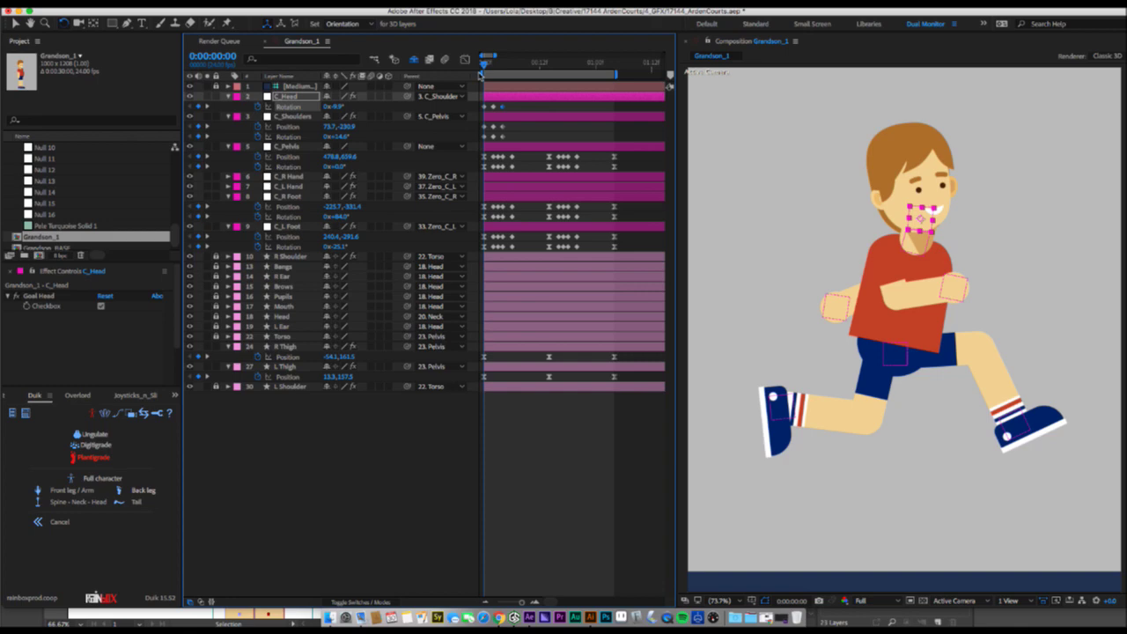
pyautogui.moveTo(485, 66); pyautogui.dragTo(493, 70)
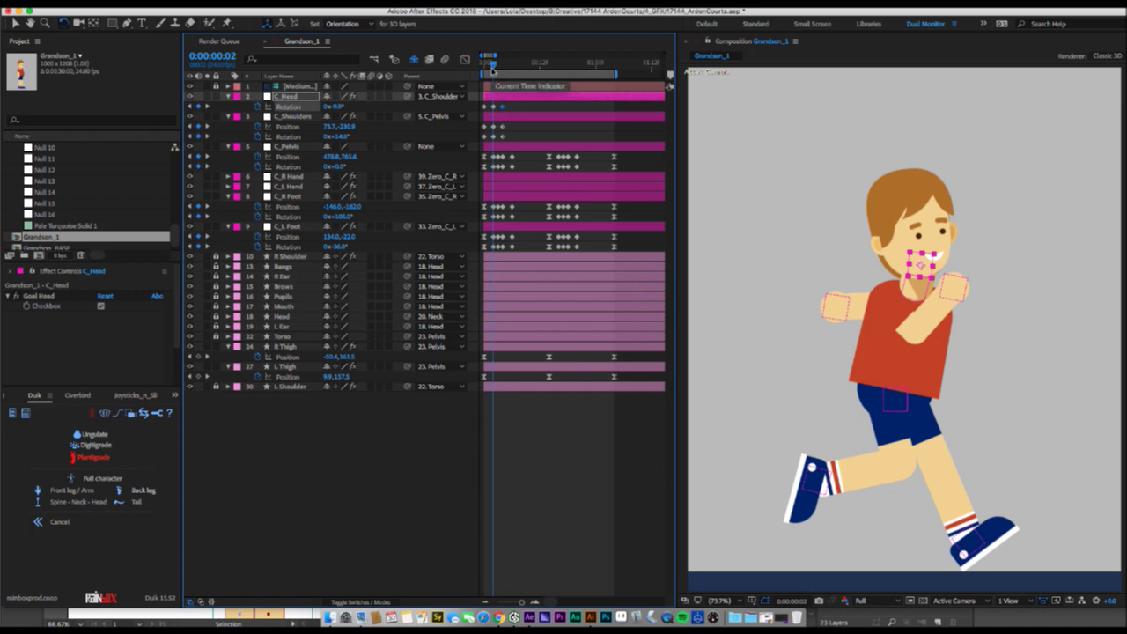
pyautogui.press('pagedown')
pyautogui.press('pagedown')
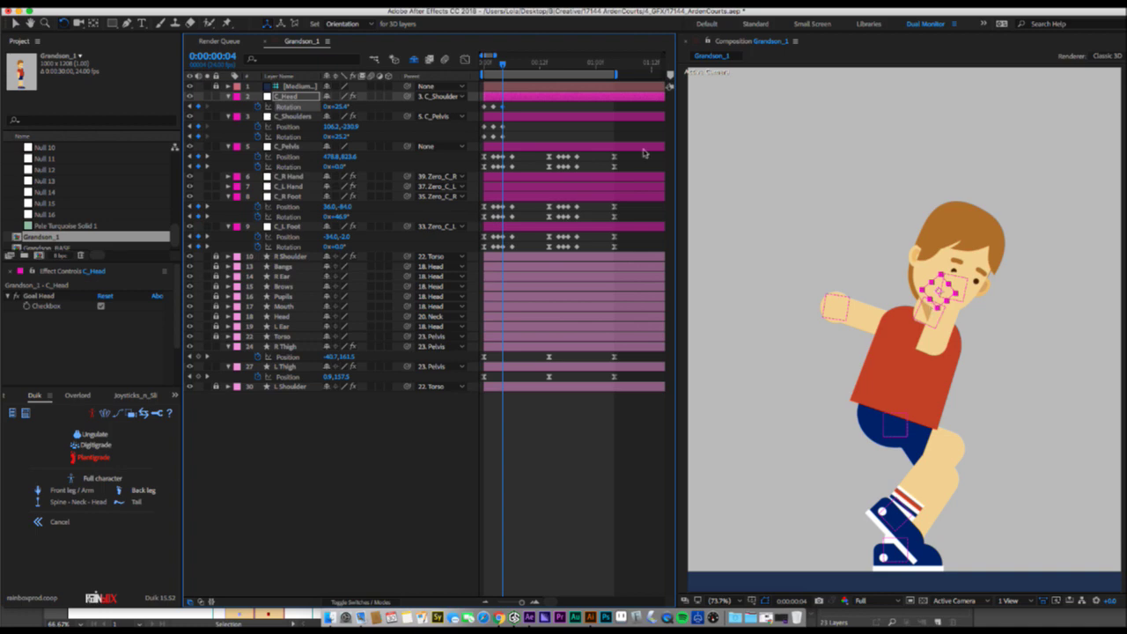
pyautogui.press('pagedown')
pyautogui.press('pagedown')
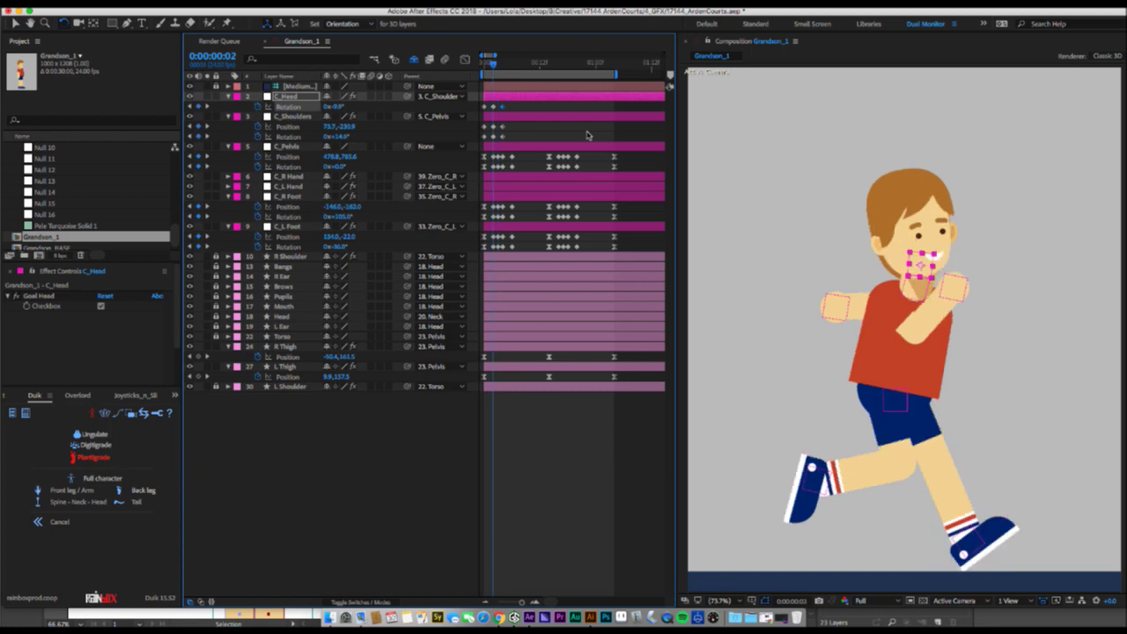
pyautogui.press('pageup')
pyautogui.press('pageup')
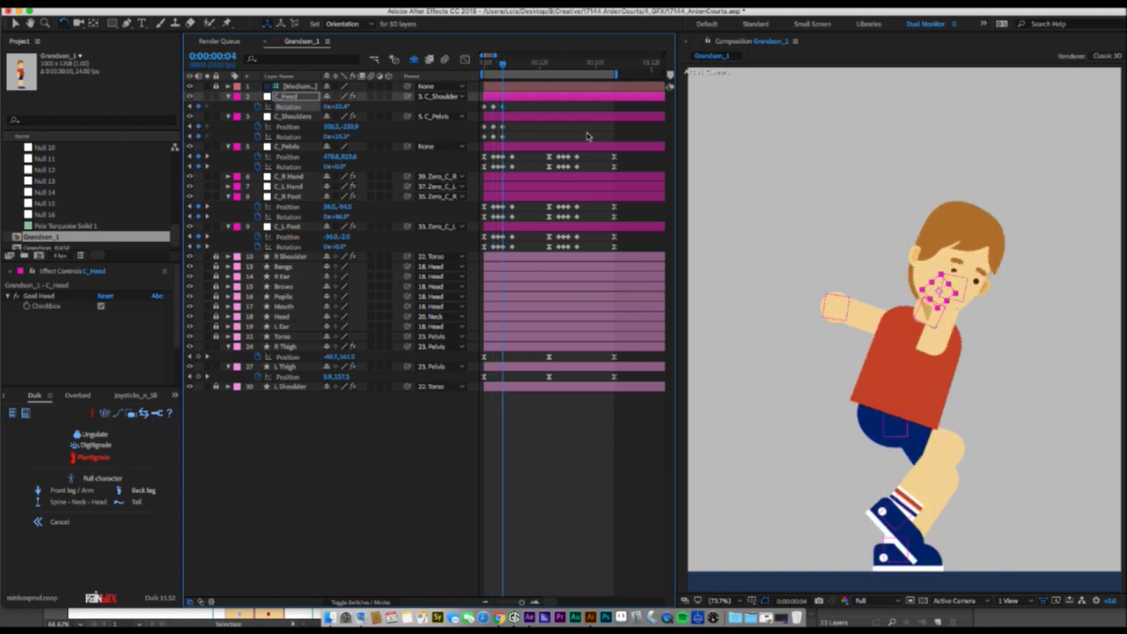
# At frame 6, move the left foot controller backward along the ground to about -179.2, -2.0.
pyautogui.press('pagedown')
pyautogui.press('pagedown')
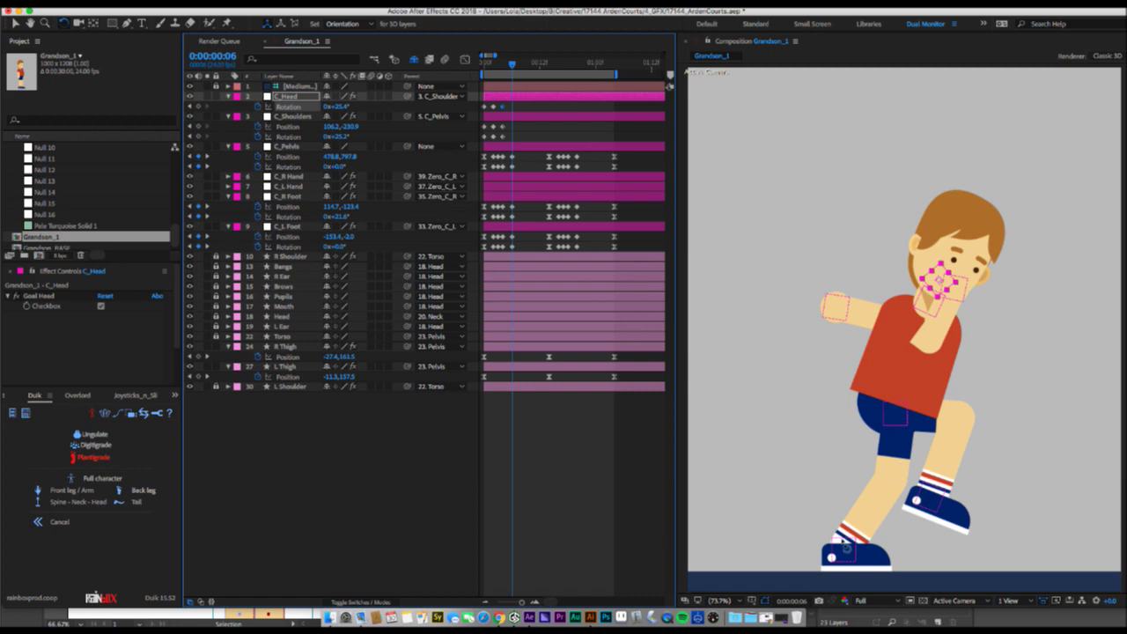
pyautogui.click(845, 550)
pyautogui.press('super+z')
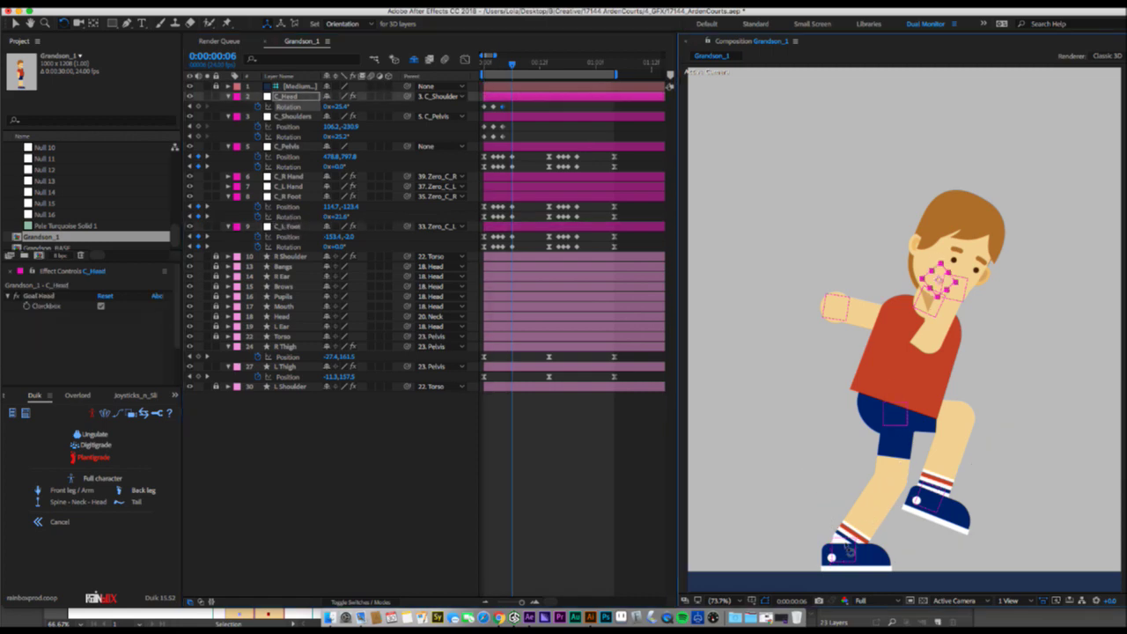
pyautogui.moveTo(845, 551); pyautogui.dragTo(831, 550)
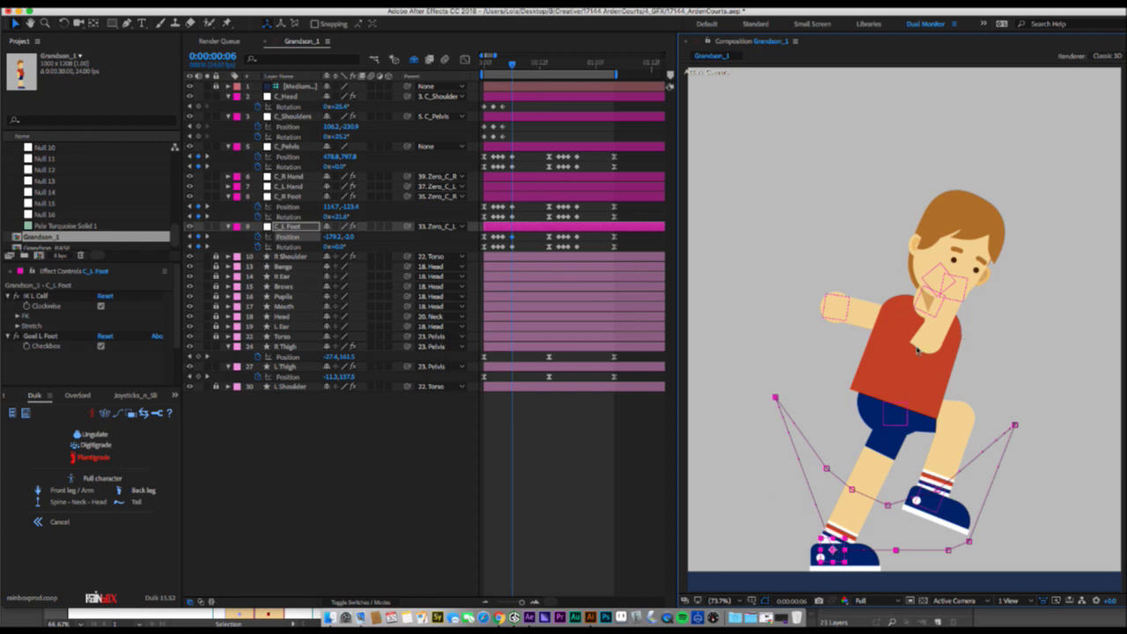
# Try moving the shoulders back to about 88.6, -230.9 with about 12.5° rotation at frame 6, and undo both changes.
pyautogui.moveTo(932, 299)
pyautogui.mouseDown()
pyautogui.moveTo(918, 300)
pyautogui.moveTo(937, 278)
pyautogui.mouseUp()
pyautogui.press('w')
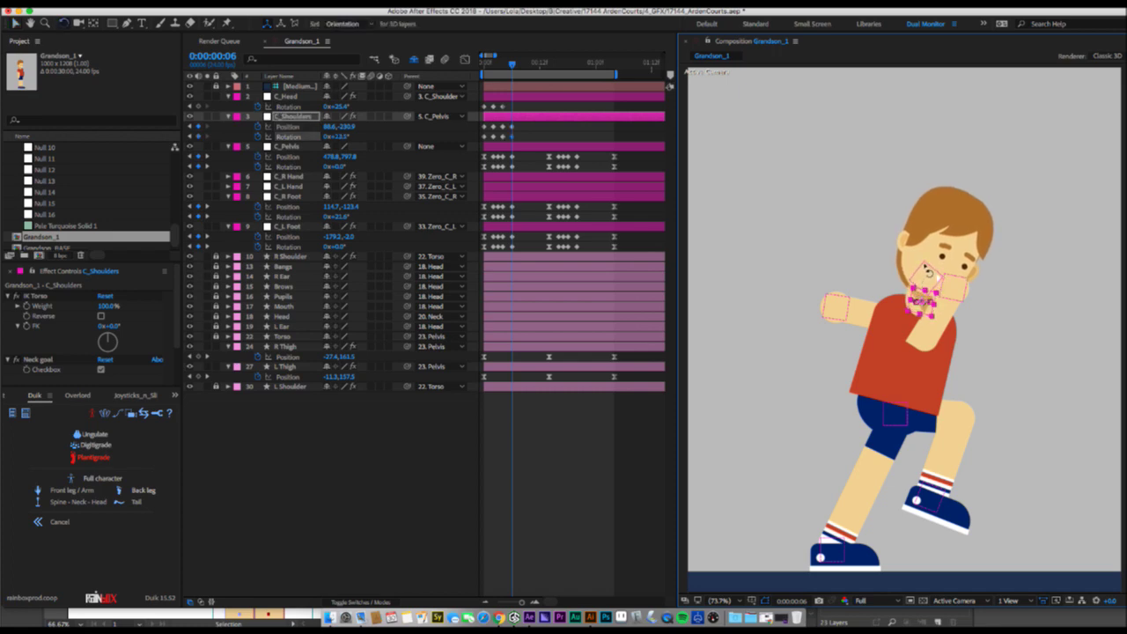
pyautogui.hotkey('ctrl', 'z')
pyautogui.hotkey('ctrl', 'z')
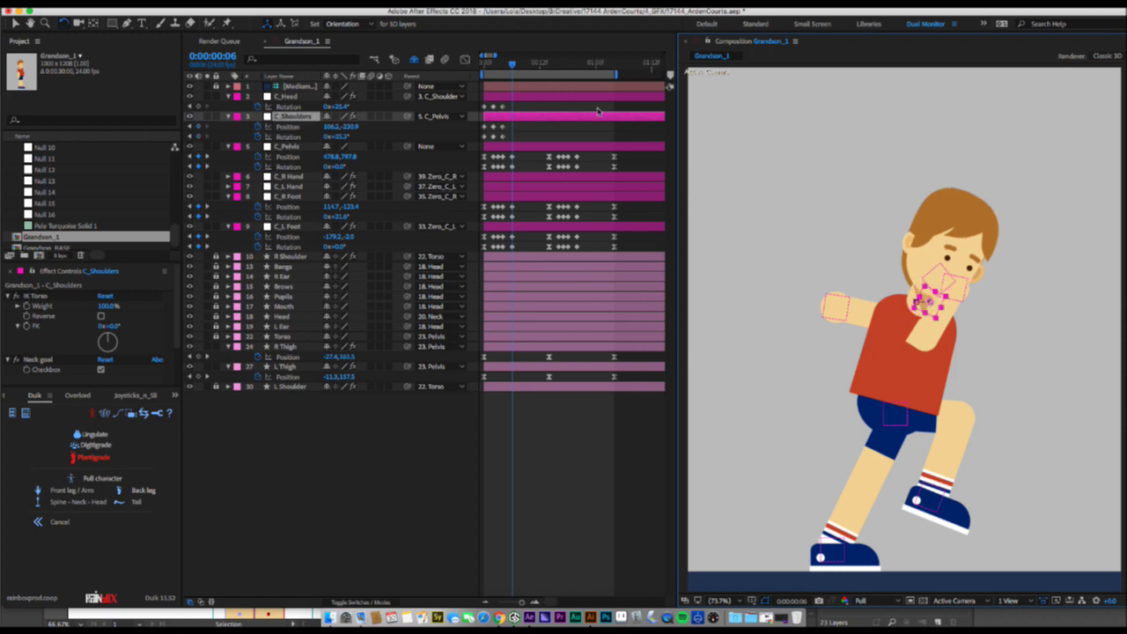
# Copy the frame 0 keyframes of the shoulders' position and rotation and the head's rotation to frame 14, and preview the motion.
pyautogui.moveTo(512, 66); pyautogui.dragTo(549, 64)
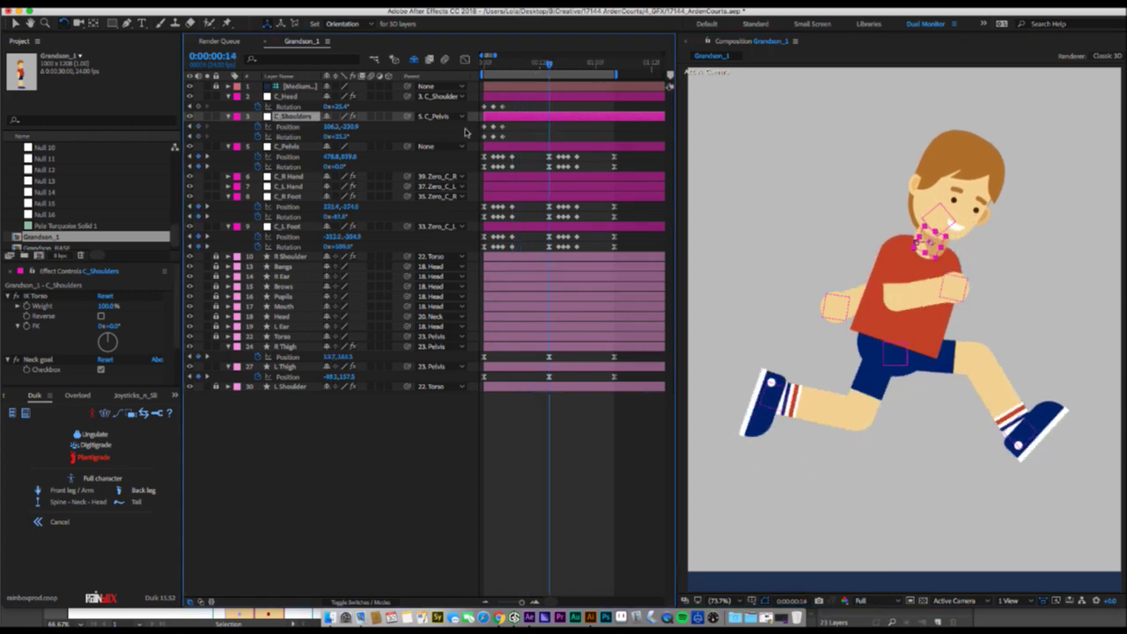
pyautogui.moveTo(492, 127); pyautogui.dragTo(483, 143)
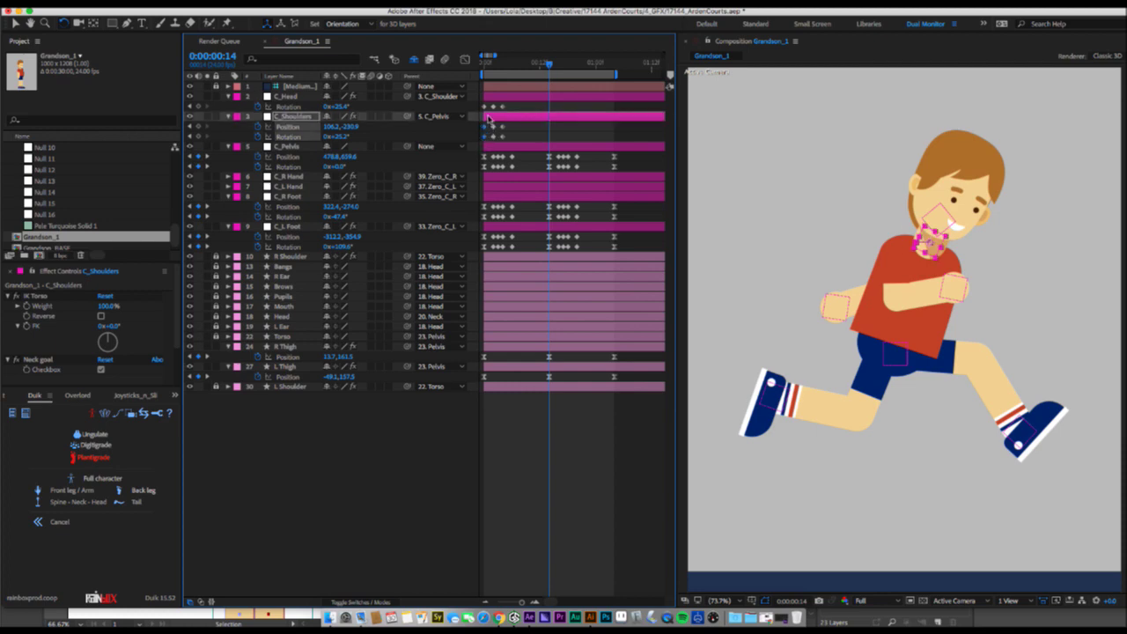
pyautogui.press('super+c')
pyautogui.press('super+v')
pyautogui.click(485, 106)
pyautogui.press('super+c')
pyautogui.press('super+v')
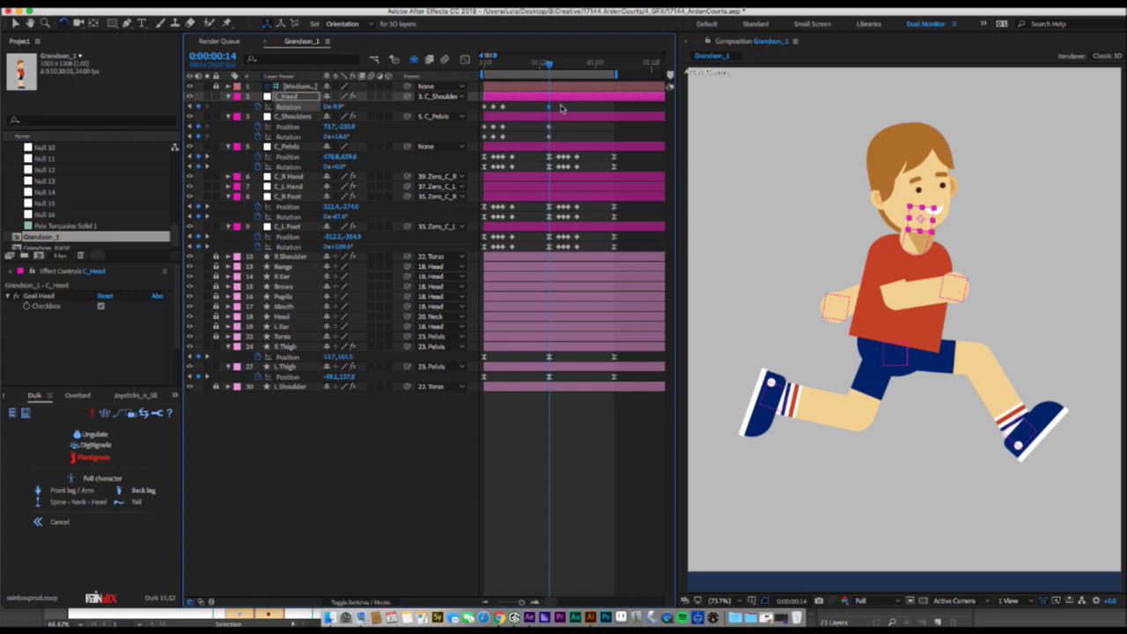
pyautogui.click(489, 66)
pyautogui.press('space')
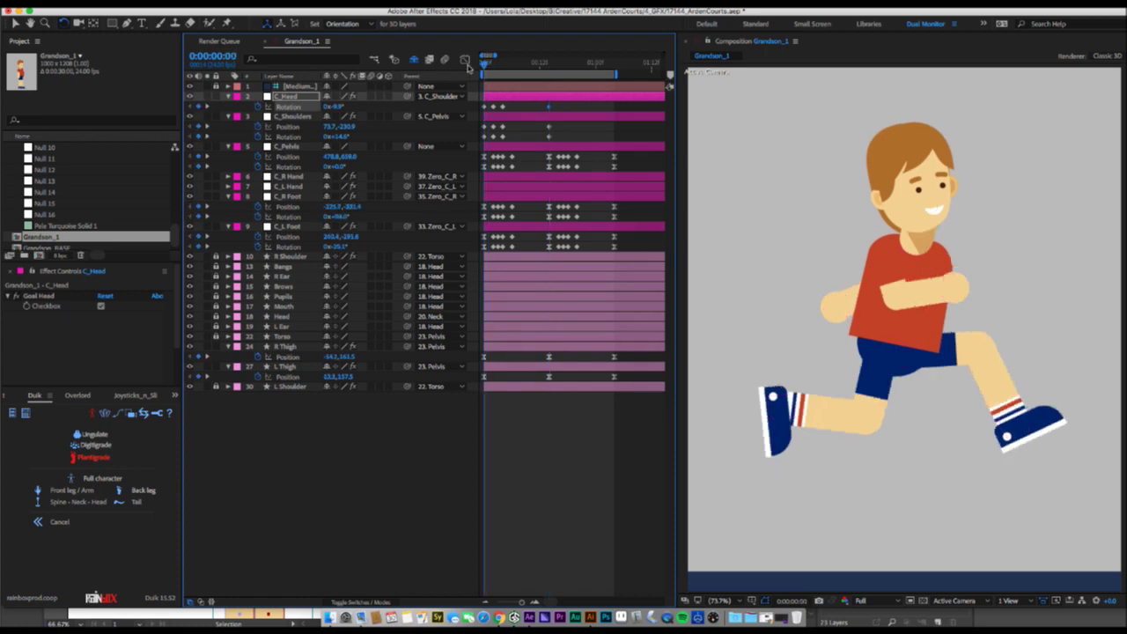
pyautogui.press('space')
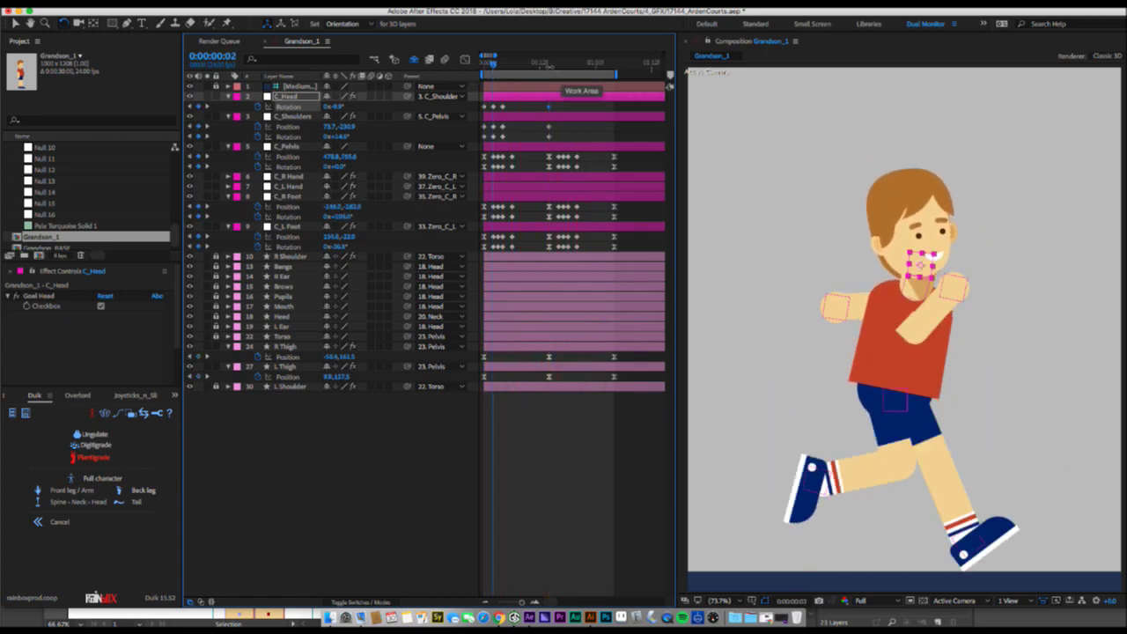
# Duplicate all existing head rotation and shoulders position and rotation keyframes so the copied sequence starts at frame 14.
pyautogui.click(547, 64)
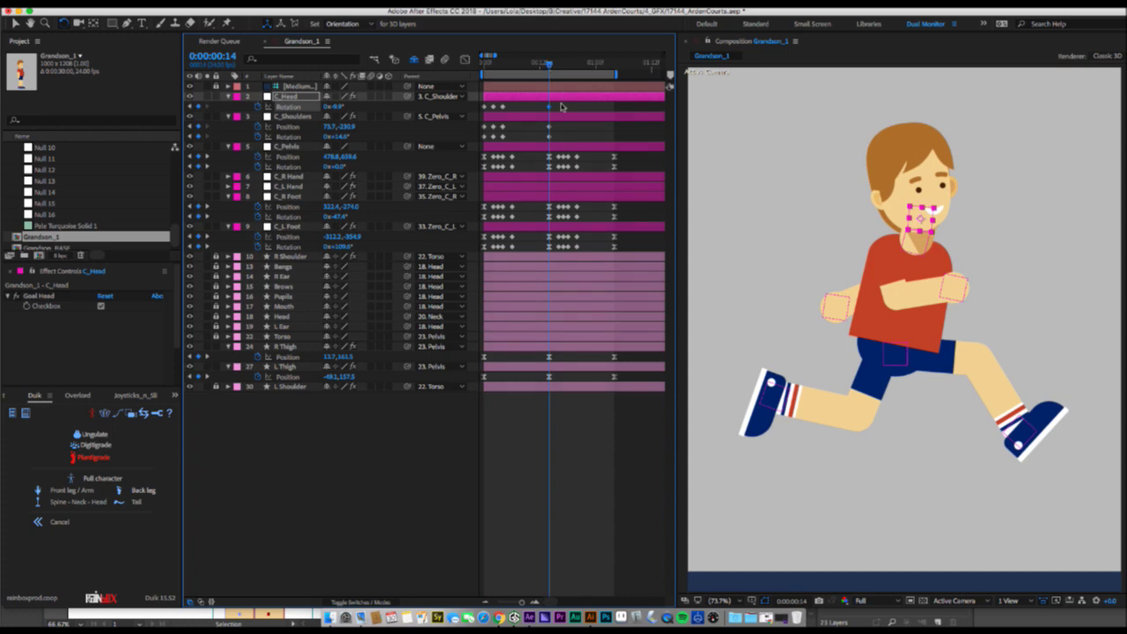
pyautogui.moveTo(561, 104); pyautogui.dragTo(476, 113)
pyautogui.moveTo(558, 128); pyautogui.dragTo(479, 139)
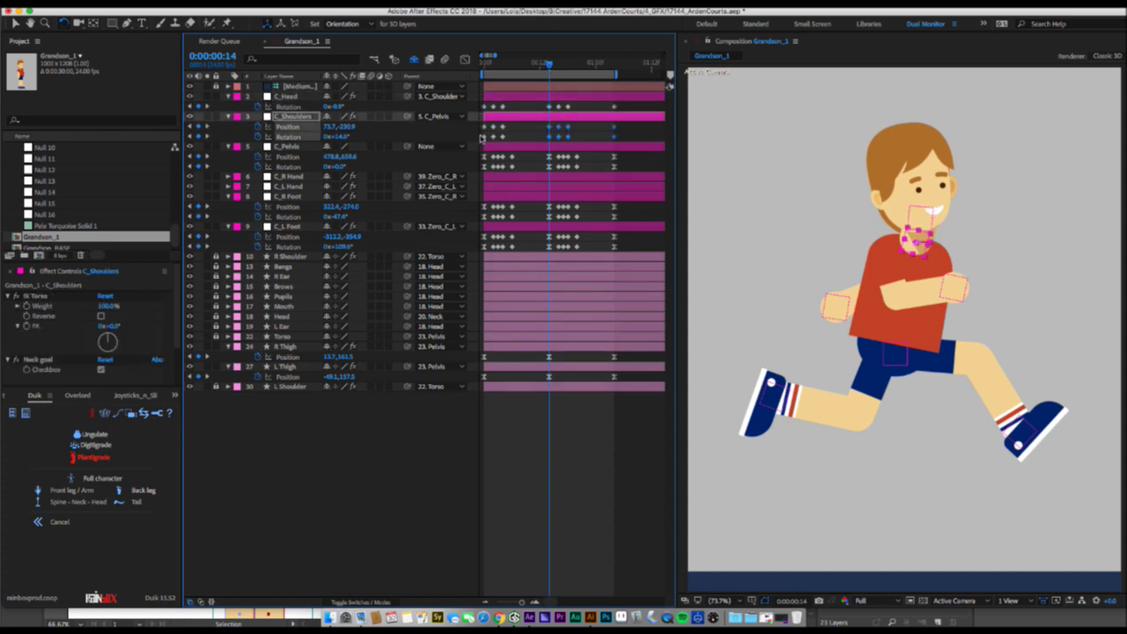
# Move the third head rotation and shoulders position and rotation keyframes of each half-cycle to frames 5 and 19, and preview the loop.
pyautogui.click(487, 66)
pyautogui.press('space')
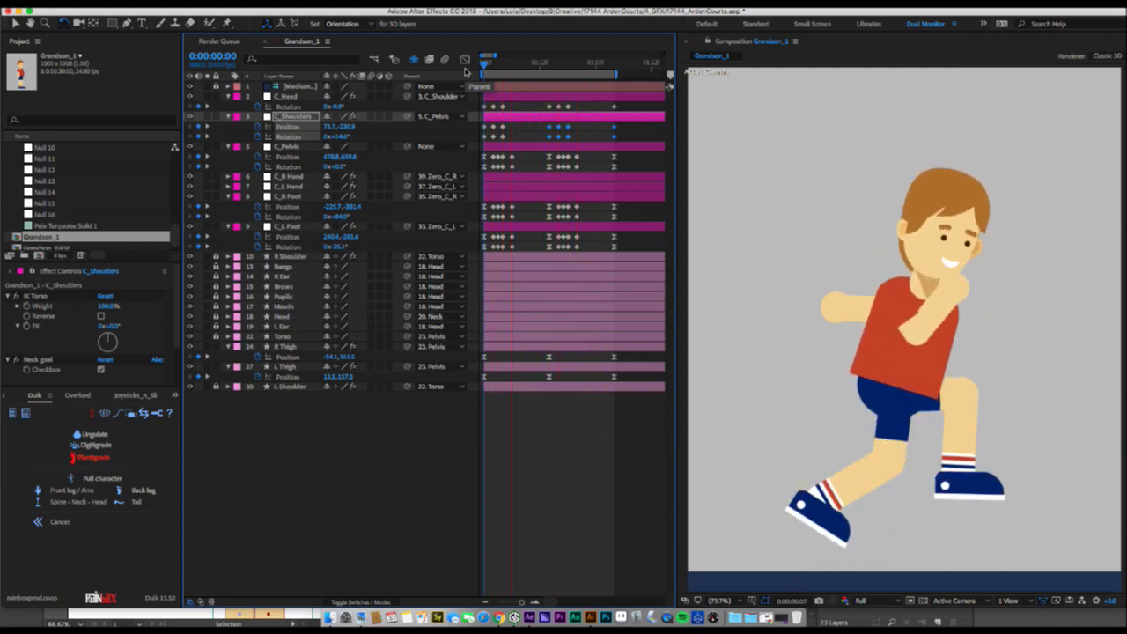
pyautogui.press('space')
pyautogui.moveTo(502, 67)
pyautogui.mouseDown()
pyautogui.moveTo(492, 67)
pyautogui.moveTo(508, 66)
pyautogui.mouseUp()
pyautogui.moveTo(513, 104); pyautogui.dragTo(500, 142)
pyautogui.moveTo(582, 105); pyautogui.dragTo(572, 138)
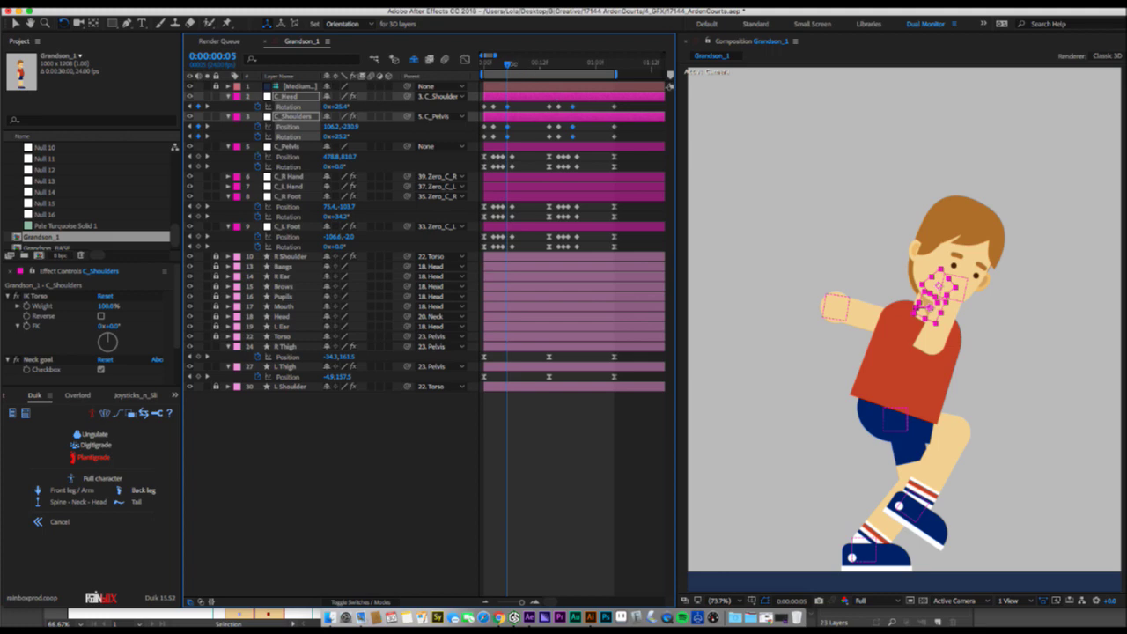
pyautogui.moveTo(508, 67); pyautogui.dragTo(484, 77)
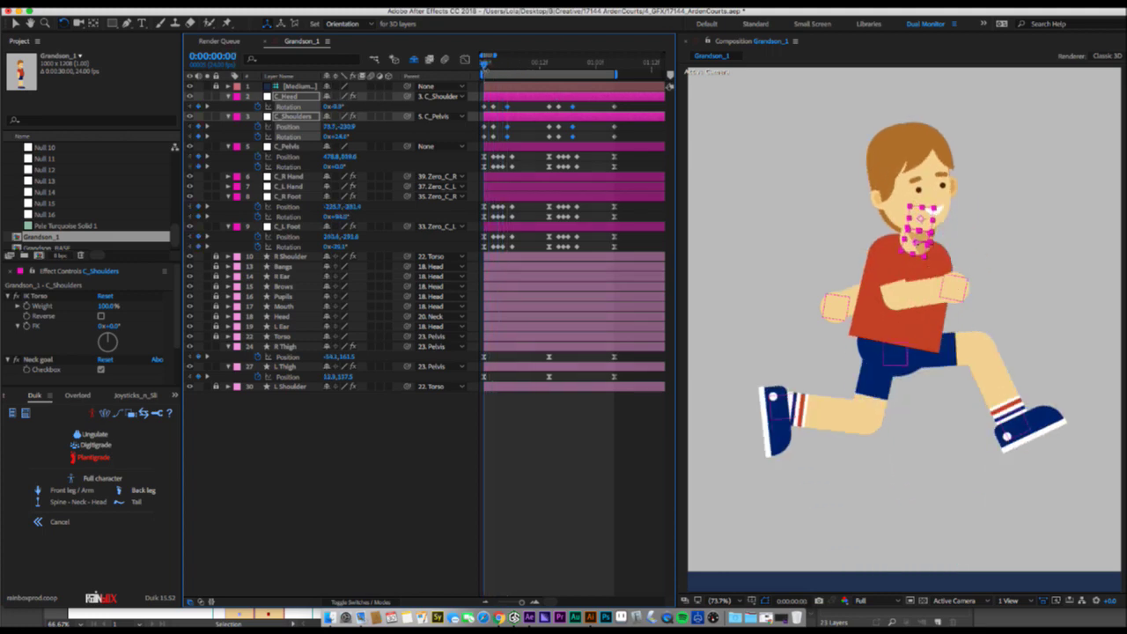
pyautogui.press('space')
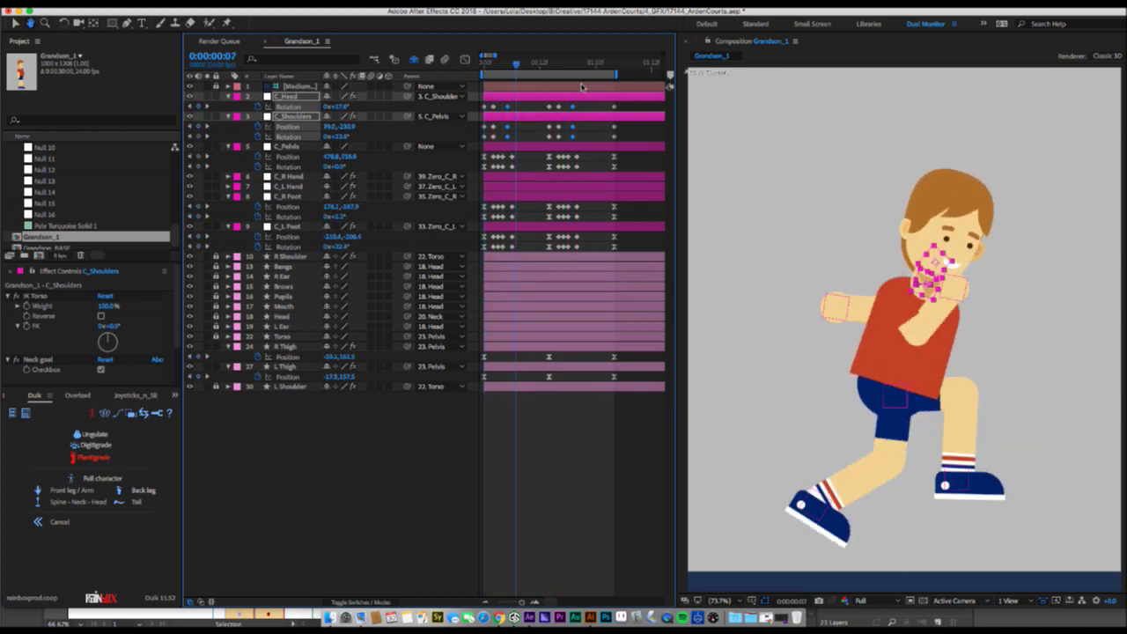
pyautogui.press('w')
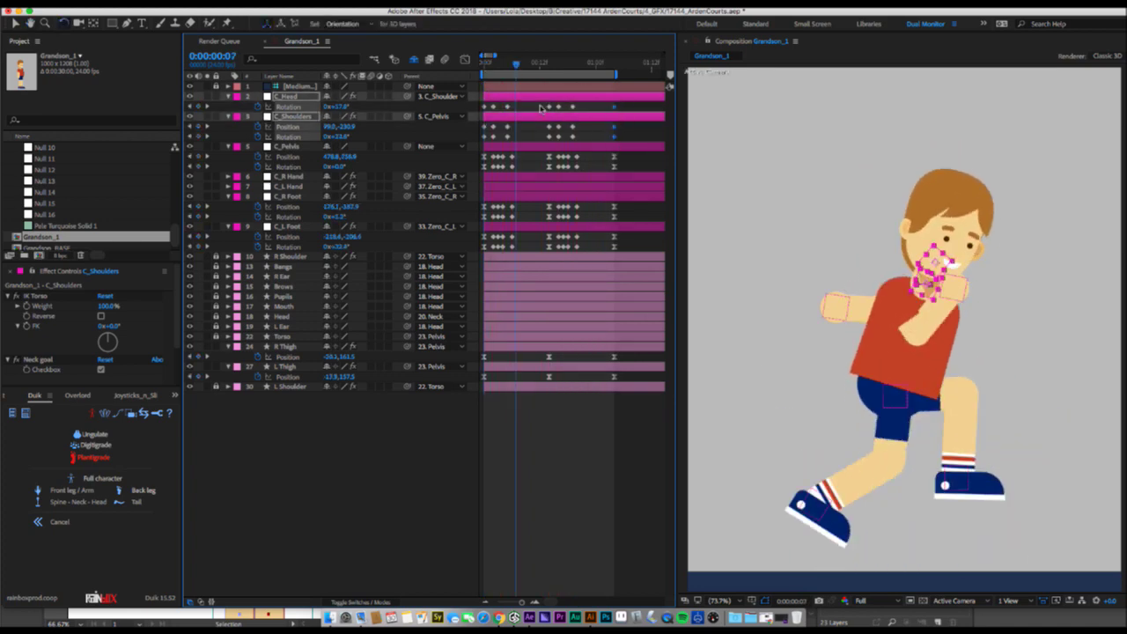
# Apply Easy Ease to the head and shoulders keyframes at frames 0, 14 and 28.
pyautogui.moveTo(540, 104); pyautogui.dragTo(557, 151)
pyautogui.rightClick(482, 139)
pyautogui.moveTo(564, 272)
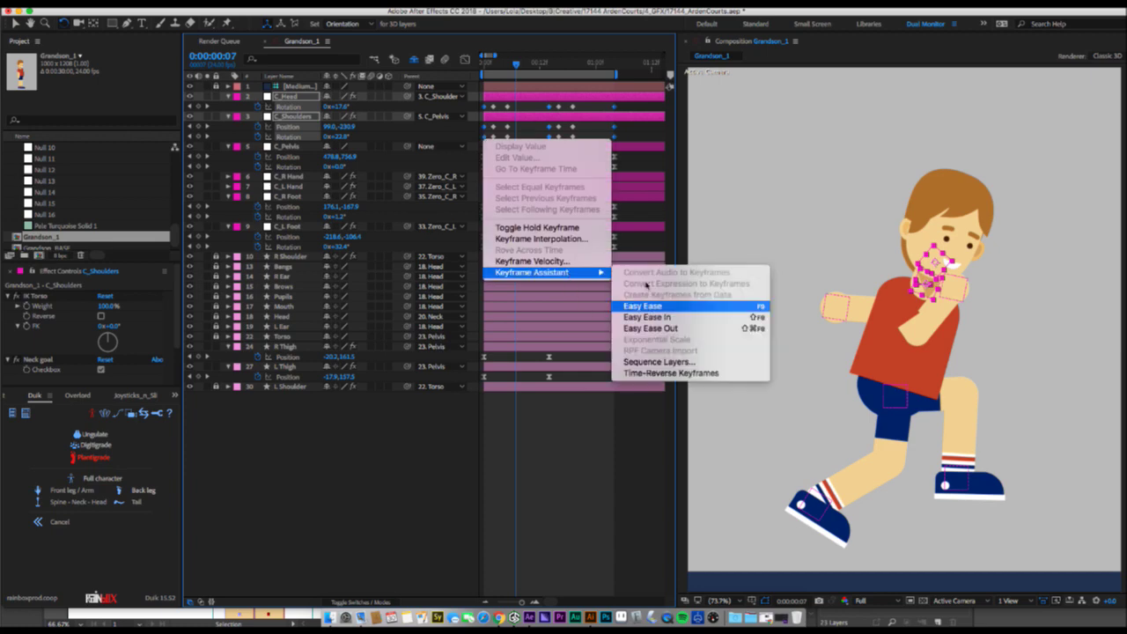
pyautogui.click(643, 305)
# Adjust the easing handles of the head and shoulders keyframes around frame 14 in the Graph Editor, and preview the run.
pyautogui.moveTo(537, 106); pyautogui.dragTo(551, 141)
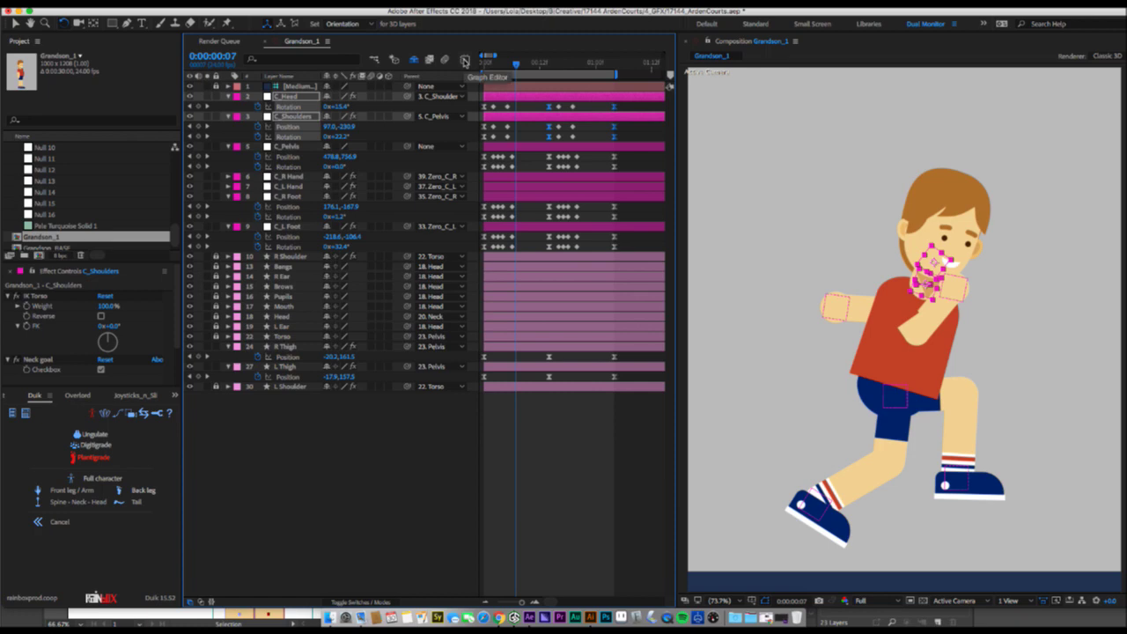
pyautogui.click(465, 60)
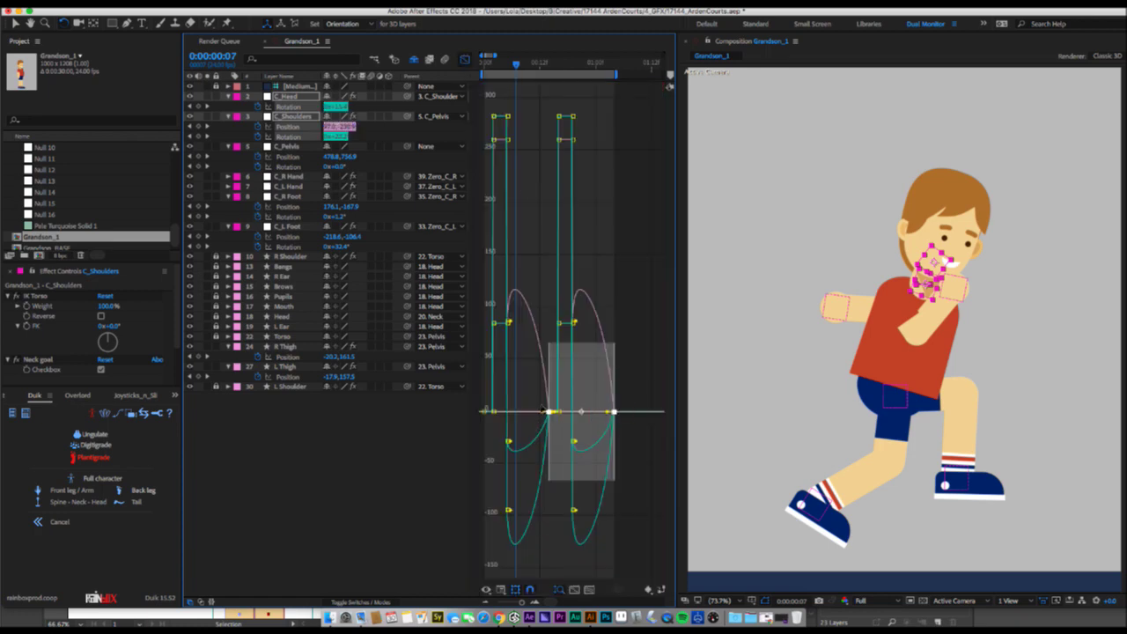
pyautogui.moveTo(542, 410); pyautogui.dragTo(530, 420)
pyautogui.click(465, 60)
pyautogui.press('space')
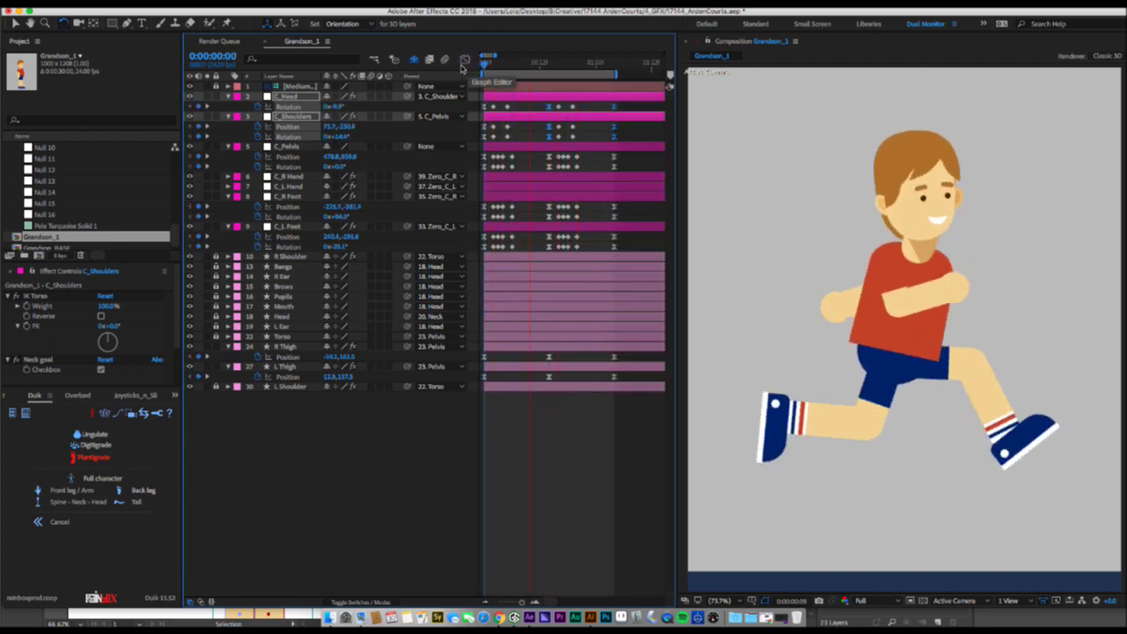
pyautogui.press('space')
pyautogui.press('space')
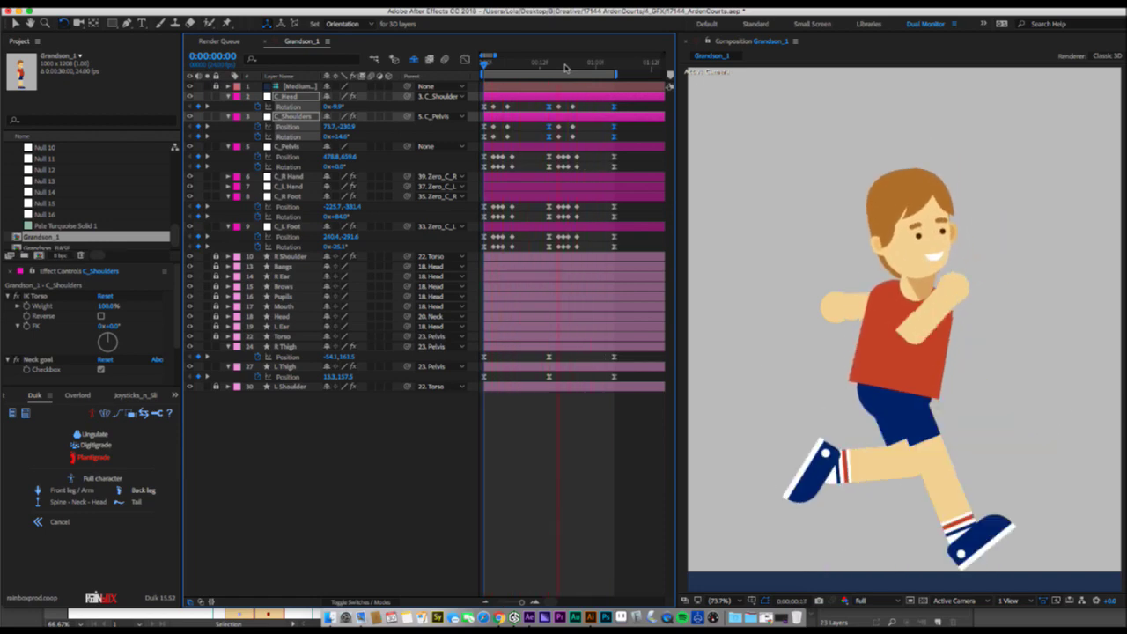
pyautogui.press('space')
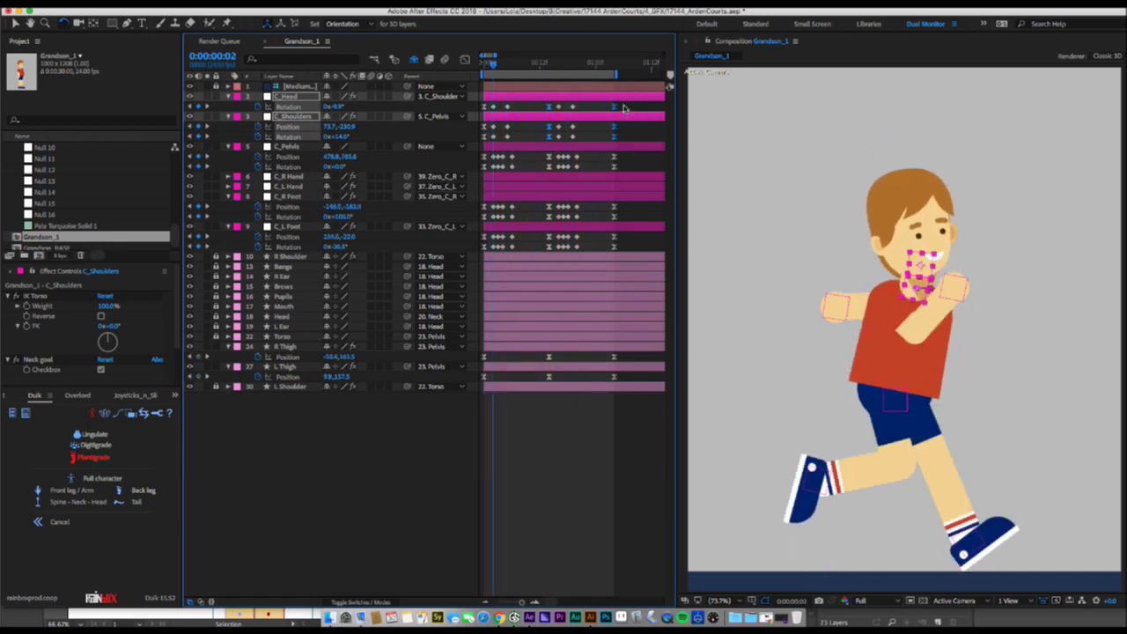
# Shift all the head rotation keyframes two frames later so the sequence starts at frame 2.
pyautogui.click(483, 109)
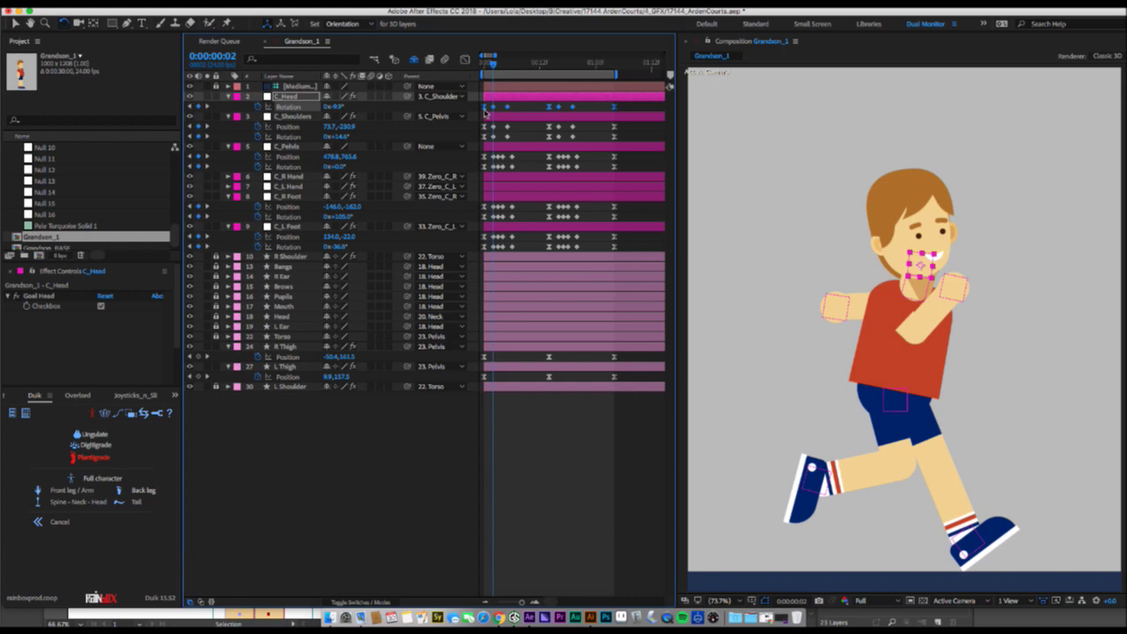
pyautogui.moveTo(485, 112); pyautogui.dragTo(495, 111)
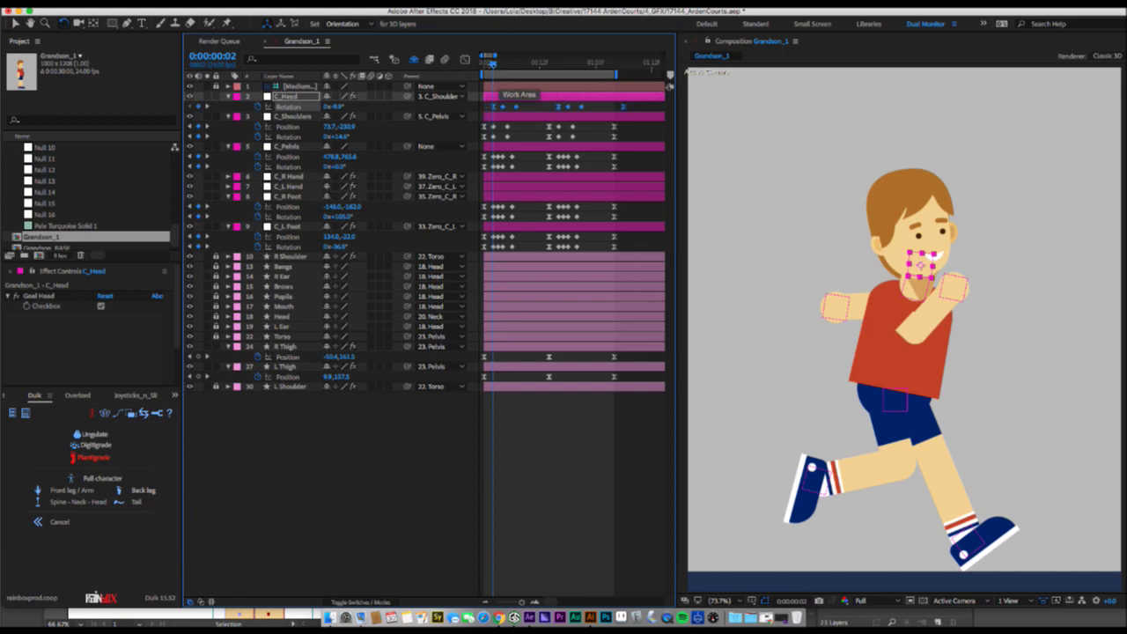
pyautogui.click(490, 130)
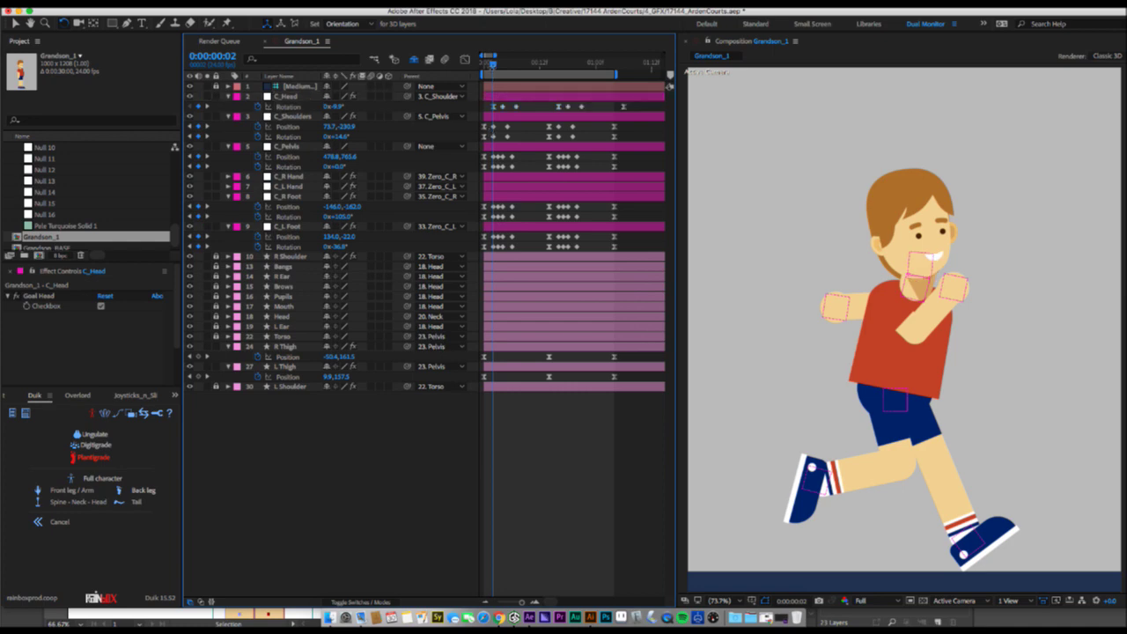
# Preview the run cycle from frame 0 and save the project.
pyautogui.click(483, 64)
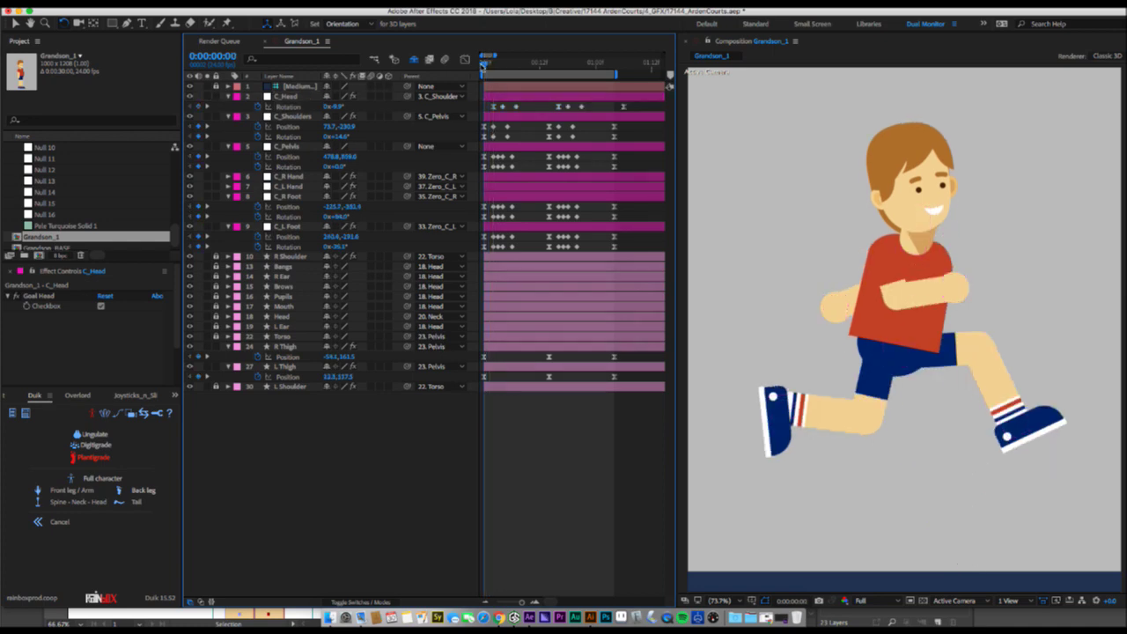
pyautogui.press('space')
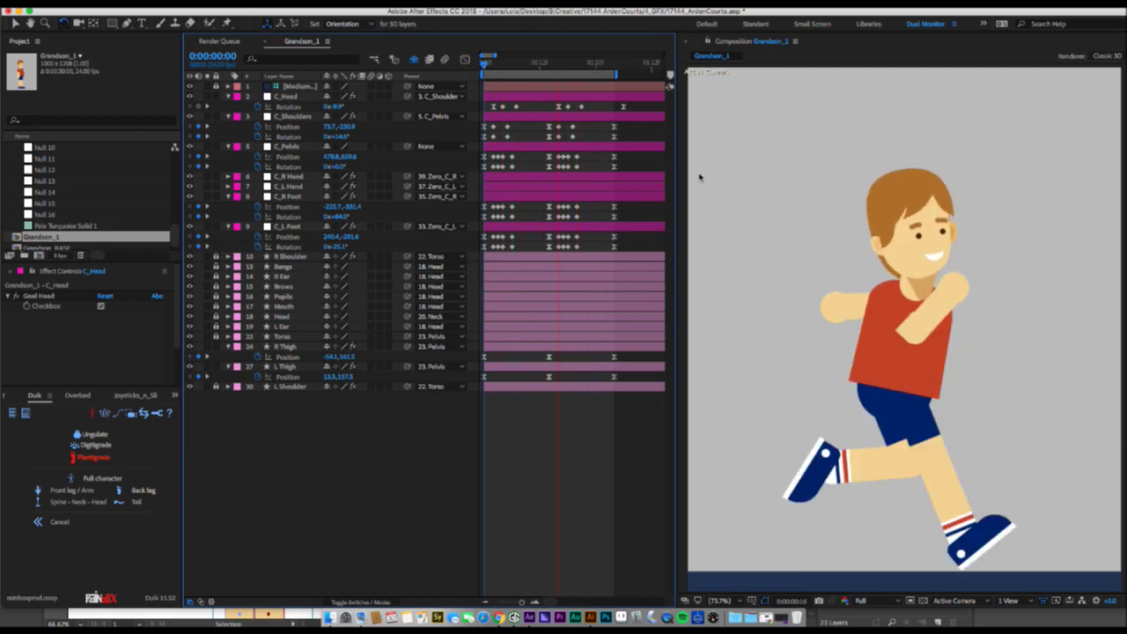
pyautogui.press('space')
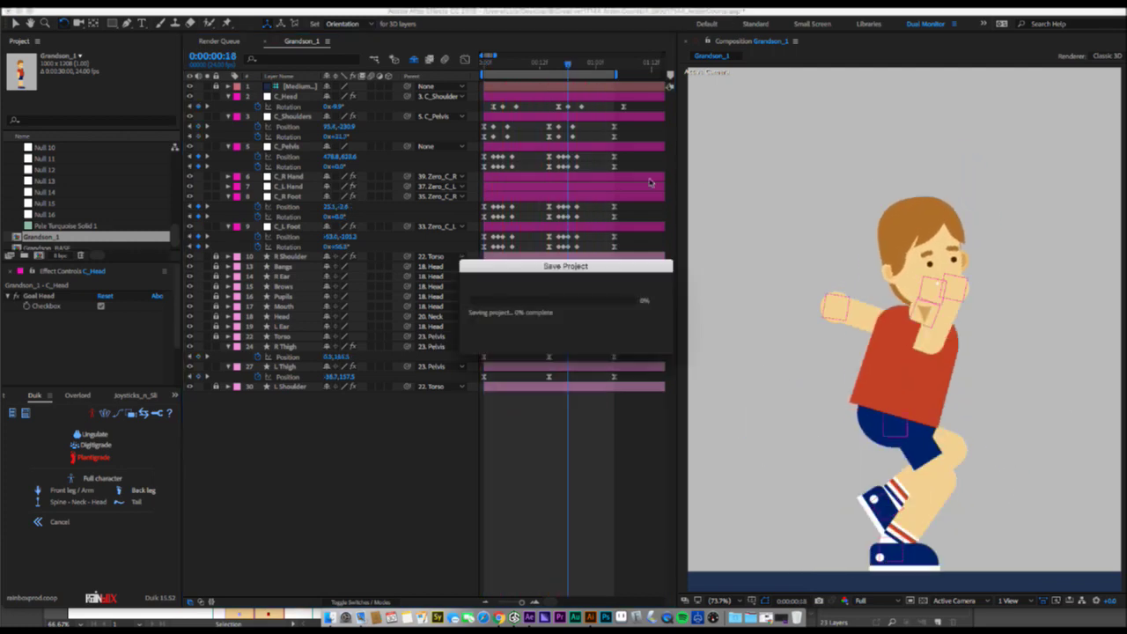
# At frame 0, move the right hand controller to about 233.3, -303.9 and the left hand controller to about -179.1, -249.6.
pyautogui.moveTo(491, 65); pyautogui.dragTo(484, 66)
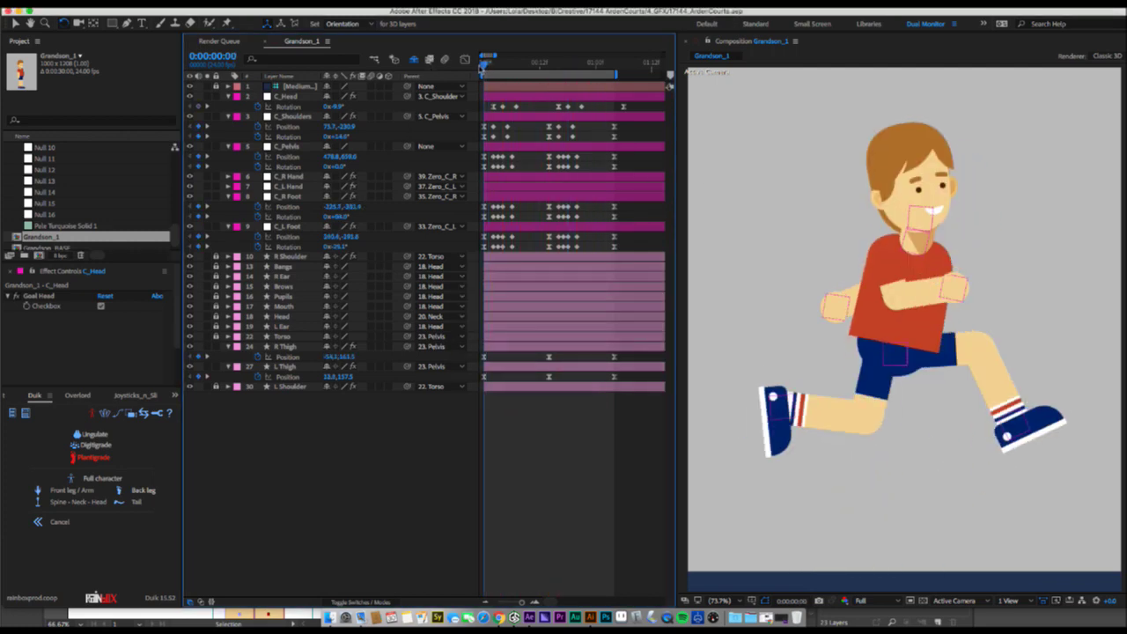
pyautogui.click(289, 177)
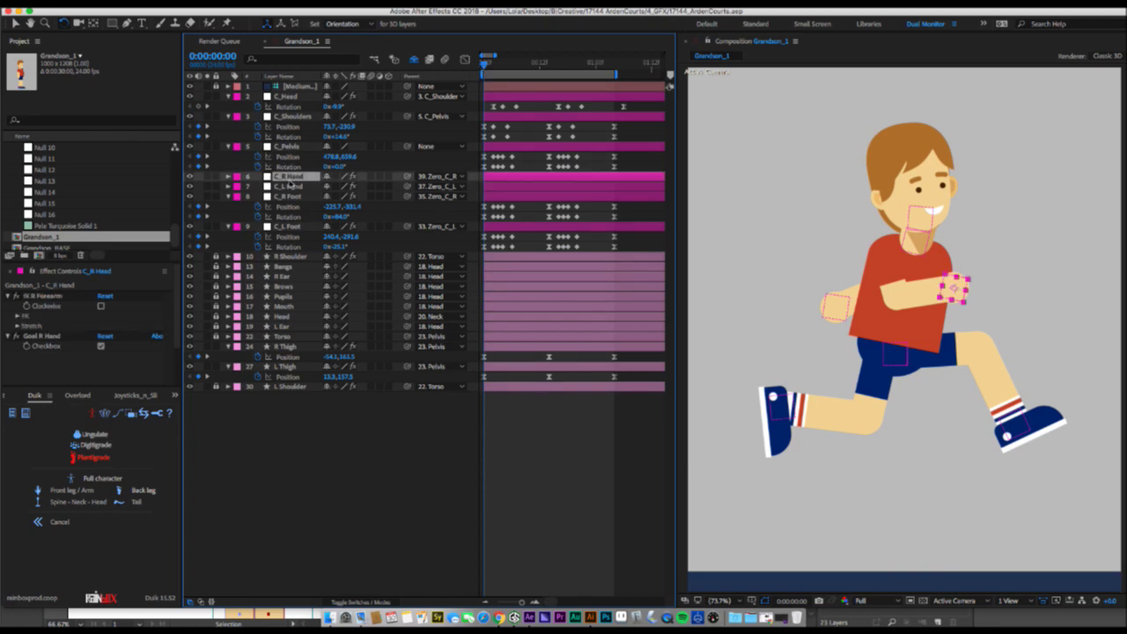
pyautogui.keyDown('ctrl'); pyautogui.click(290, 187); pyautogui.keyUp('ctrl')
pyautogui.click(260, 508)
pyautogui.press('v')
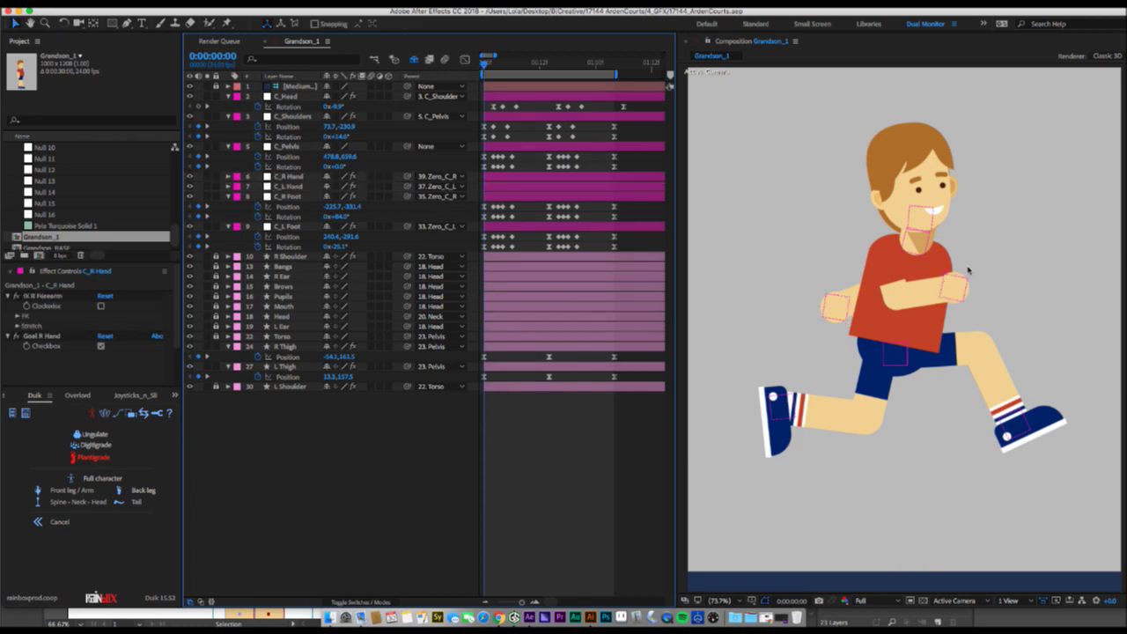
pyautogui.moveTo(955, 285); pyautogui.dragTo(972, 266)
pyautogui.moveTo(838, 306); pyautogui.dragTo(846, 298)
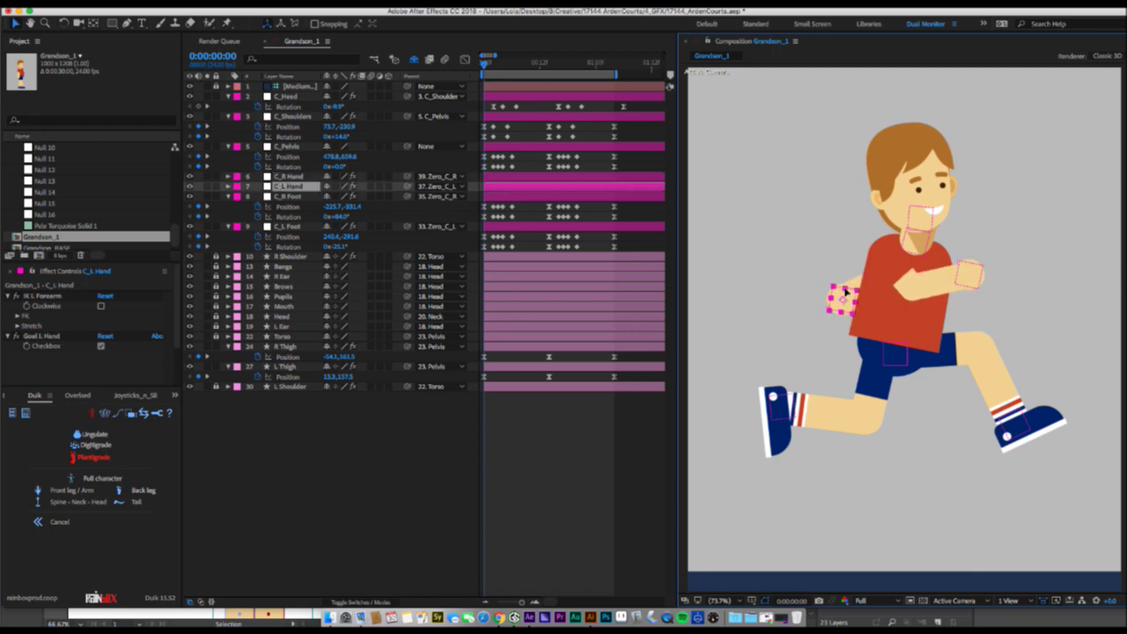
# Add position keyframes for both hand controllers at frame 0.
pyautogui.keyDown('shift'); pyautogui.click(282, 176); pyautogui.keyUp('shift')
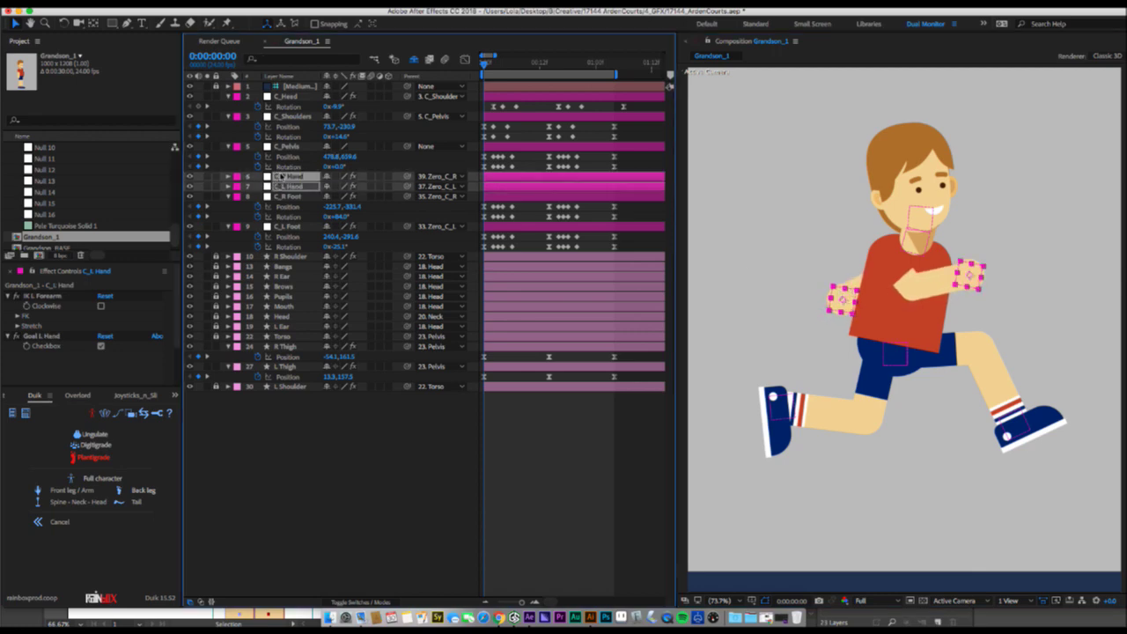
pyautogui.press('p')
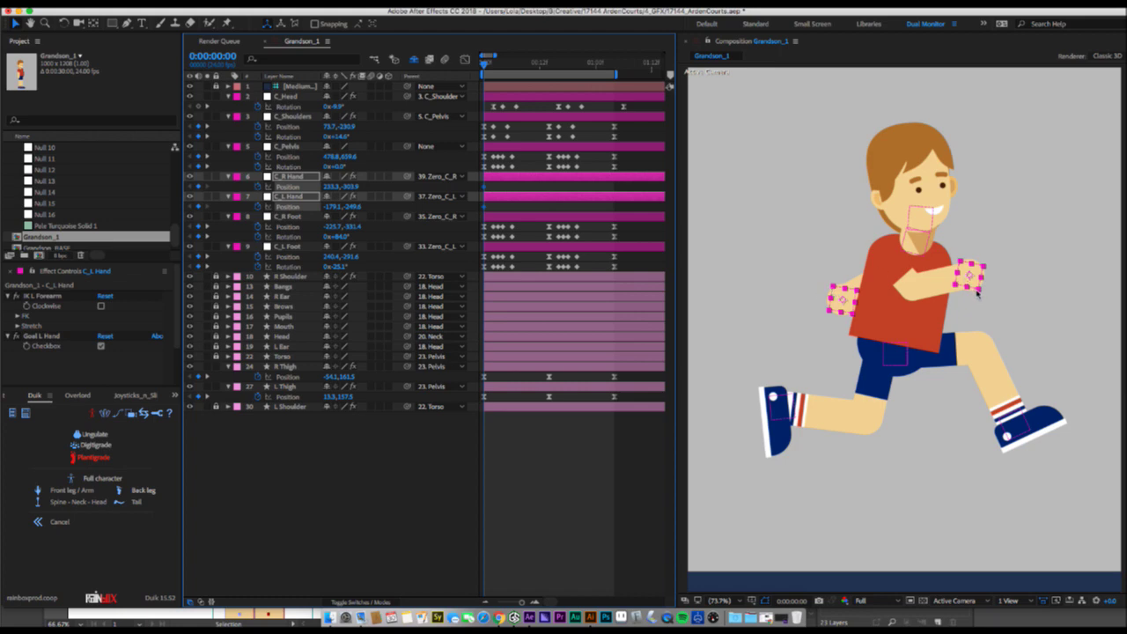
pyautogui.click(394, 458)
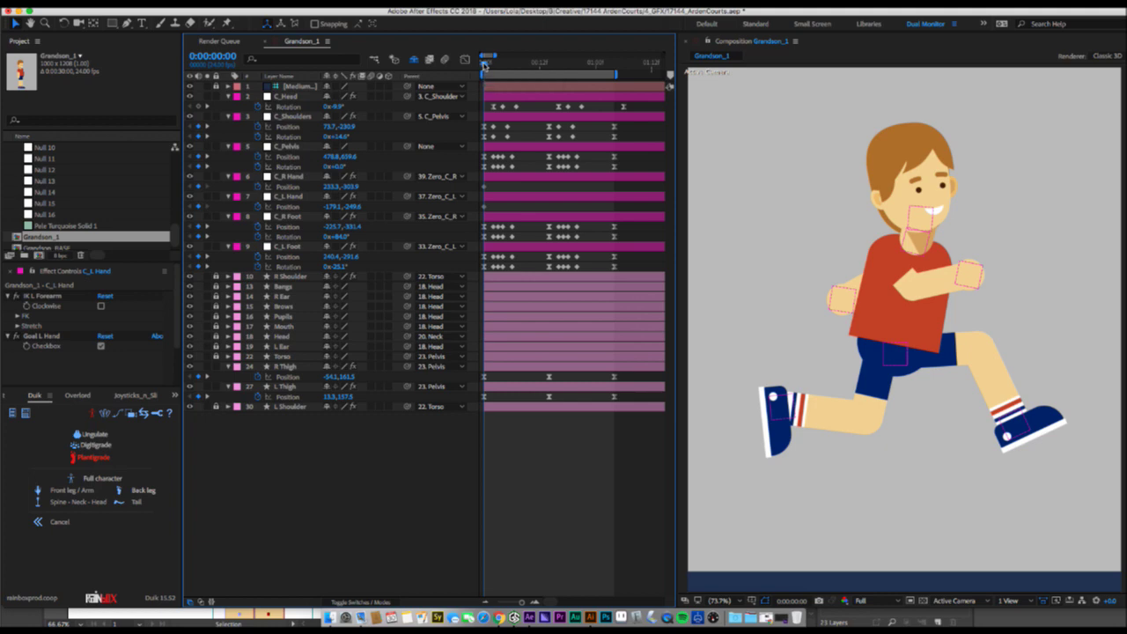
# At frame 14, swing the right hand back to about -116.9, -222.4 and the left hand forward to about 221.3, -306.7, rotating them to suit.
pyautogui.moveTo(484, 65); pyautogui.dragTo(548, 67)
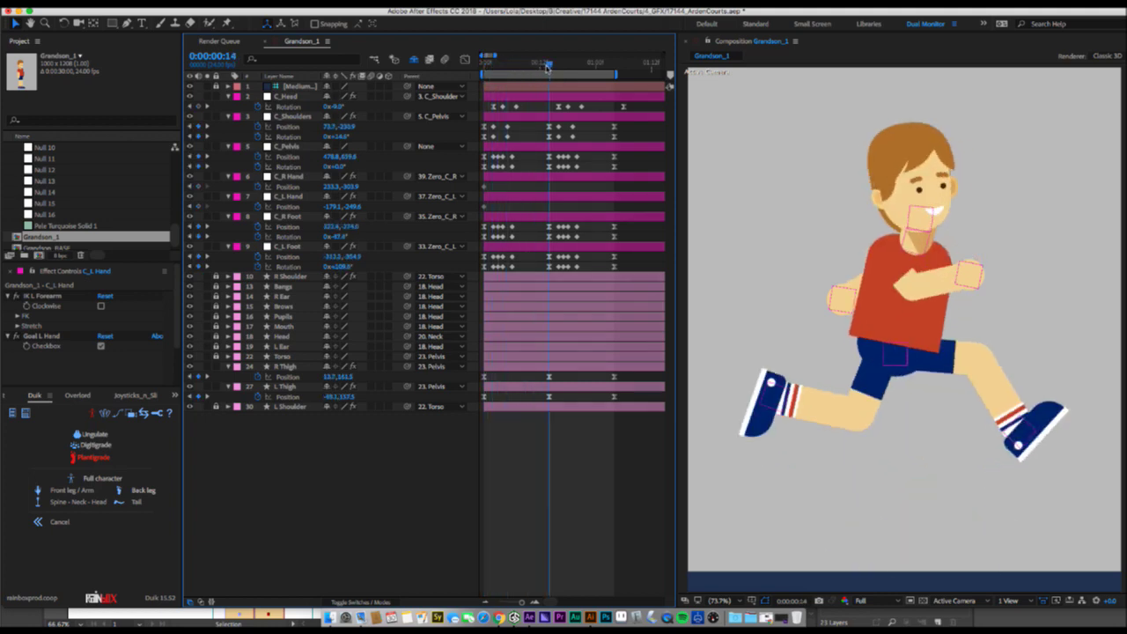
pyautogui.moveTo(954, 284); pyautogui.dragTo(1018, 266)
pyautogui.press('w')
pyautogui.press('v')
pyautogui.press('w')
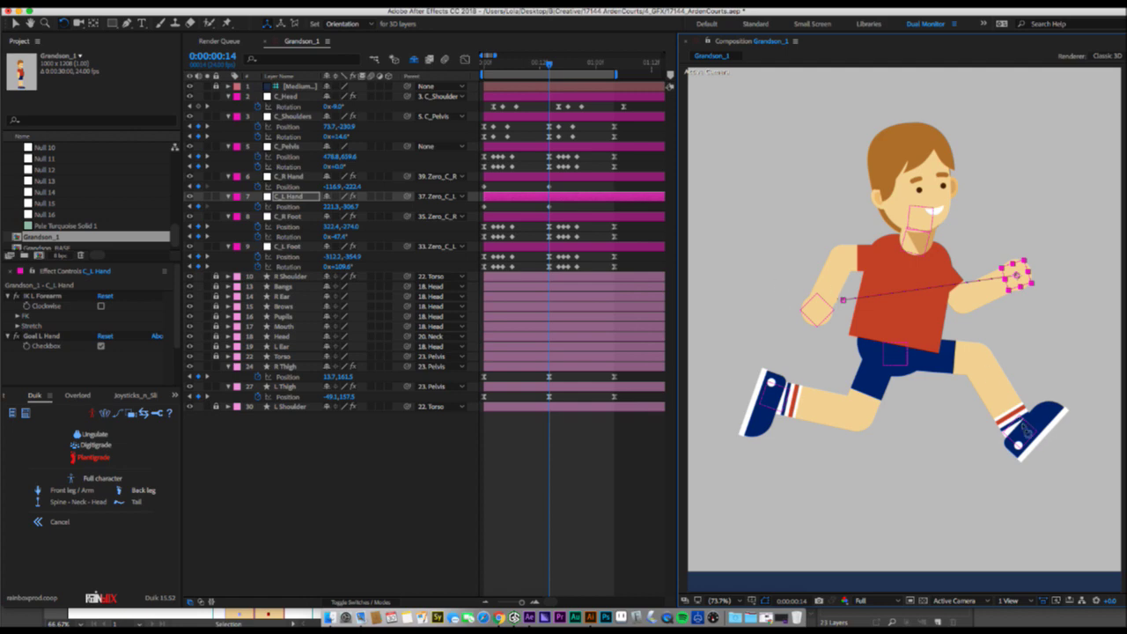
# Compare the hand and foot controllers on each side at frame 14 to check that arms and legs swing in opposition.
pyautogui.click(1022, 429)
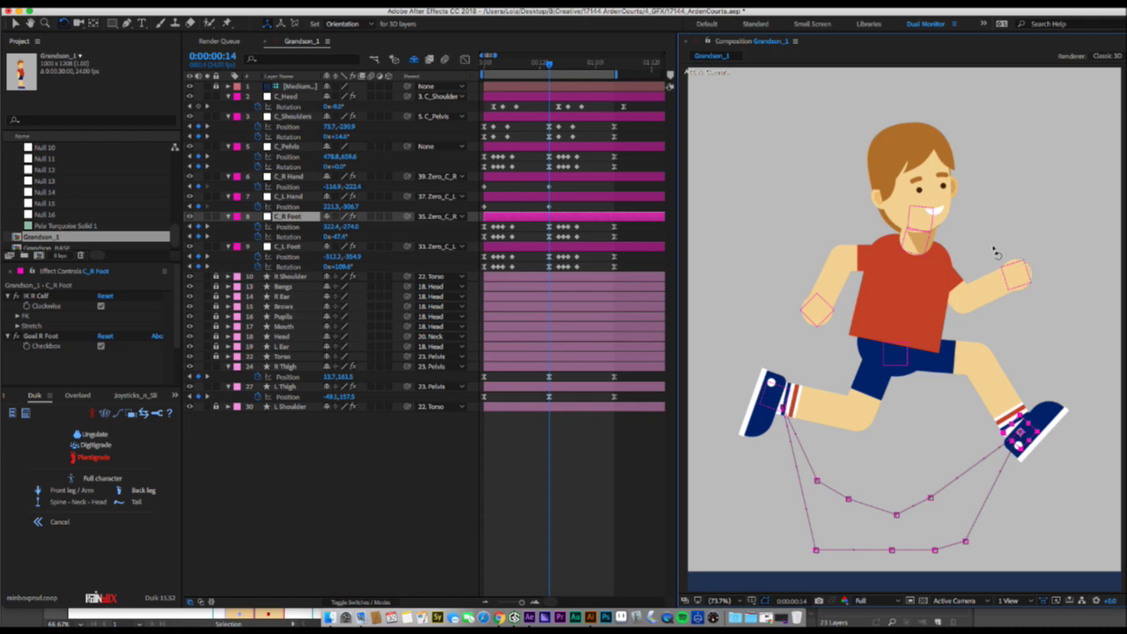
pyautogui.click(819, 309)
pyautogui.click(773, 388)
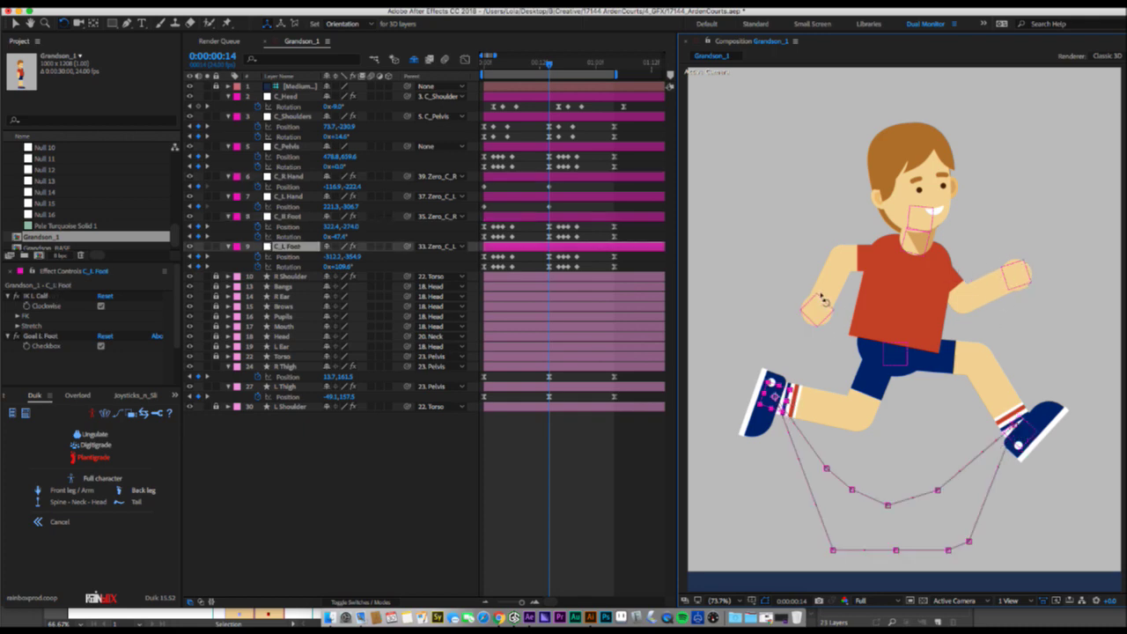
pyautogui.click(822, 305)
pyautogui.click(789, 393)
pyautogui.click(1019, 275)
pyautogui.click(1034, 423)
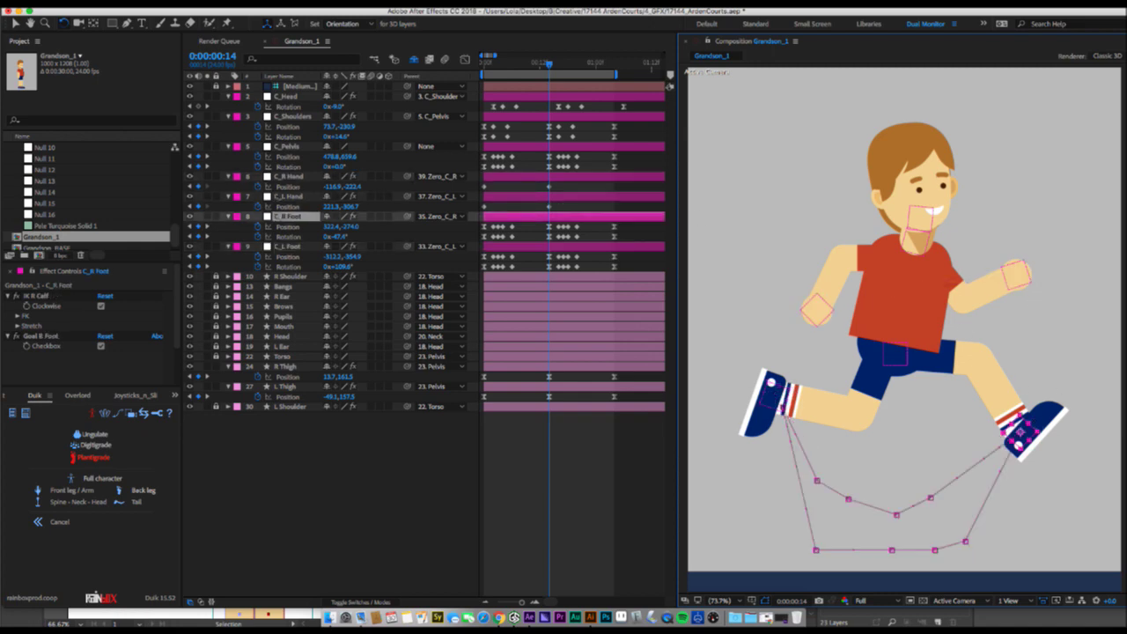
# Copy the frame 0 position keyframes of the right and left hand controllers to 0:00:01:04.
pyautogui.click(613, 63)
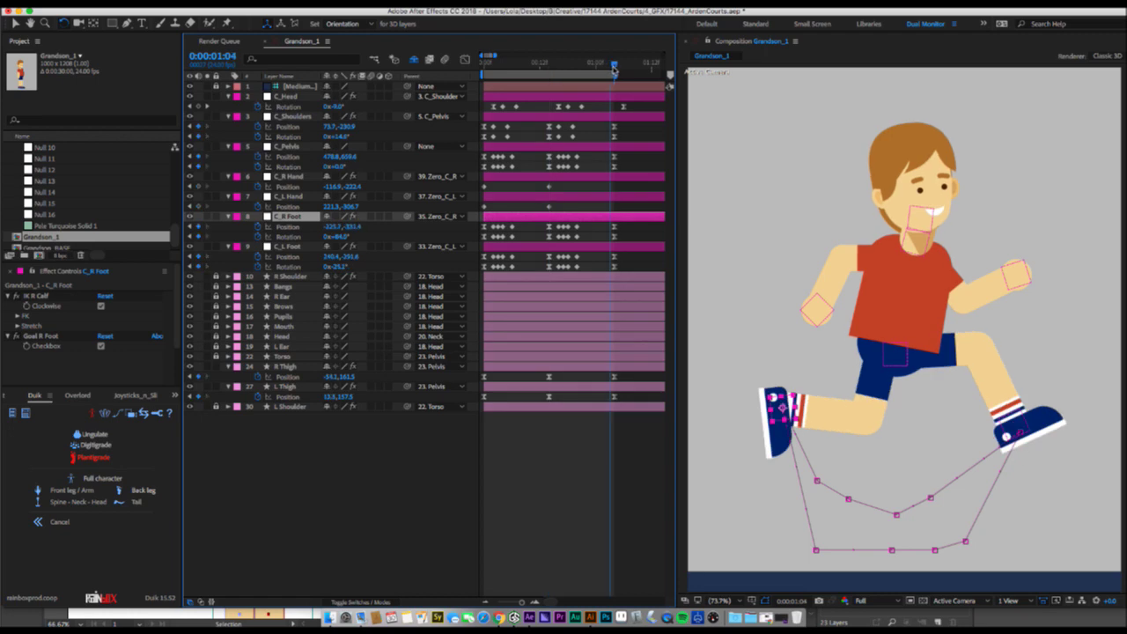
pyautogui.moveTo(502, 182); pyautogui.dragTo(482, 211)
pyautogui.press('super+c')
pyautogui.press('super+v')
pyautogui.press('super+c')
pyautogui.press('super+v')
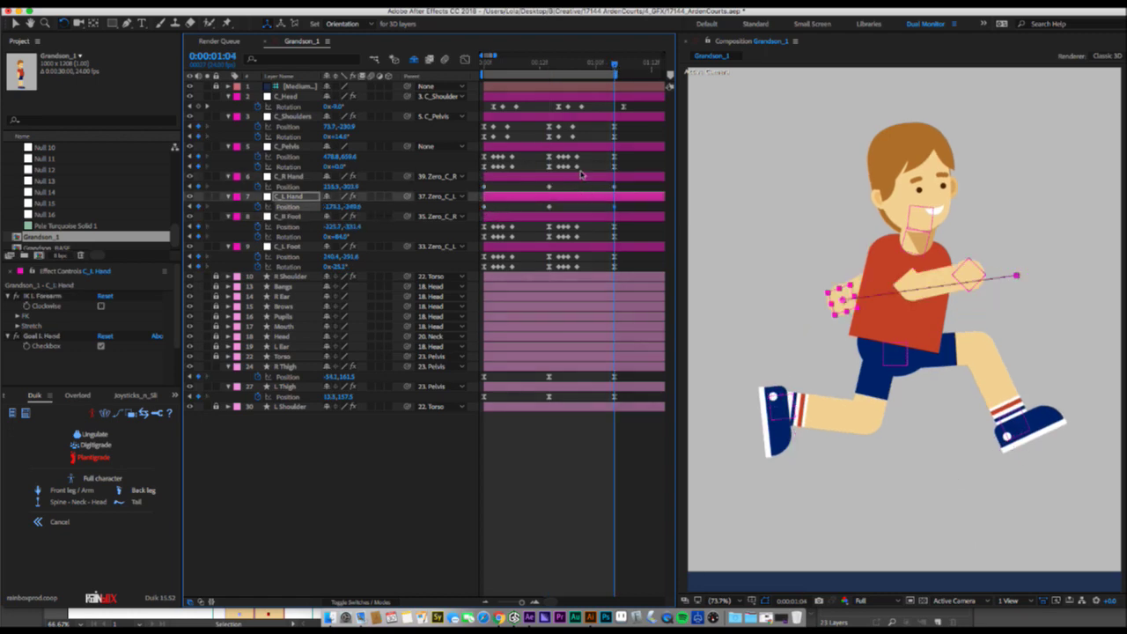
# Apply Easy Ease to all position keyframes of both hand controllers.
pyautogui.moveTo(627, 183); pyautogui.dragTo(476, 214)
pyautogui.rightClick(483, 208)
pyautogui.moveTo(586, 339)
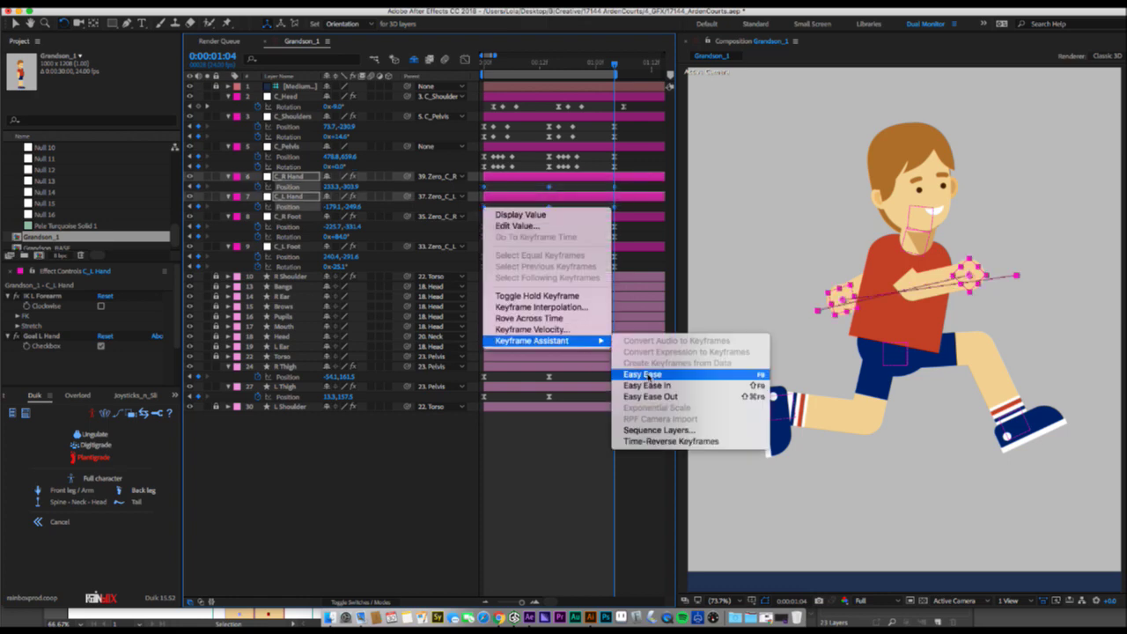
pyautogui.click(650, 377)
pyautogui.click(399, 484)
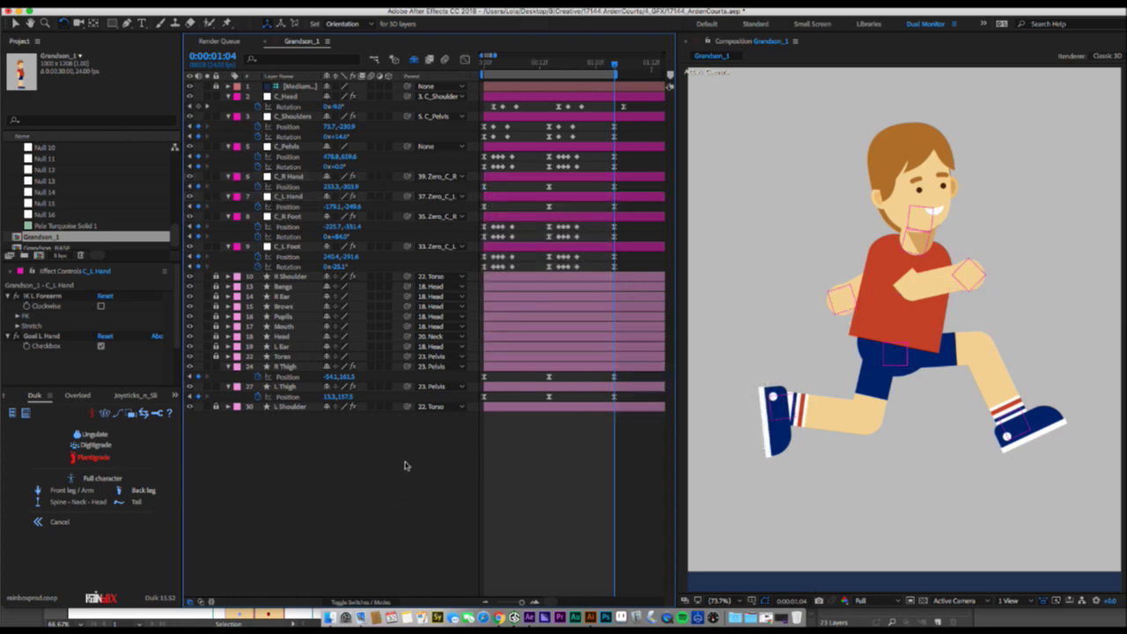
# Preview the run, and pull the right hand's motion path handle at frame 0 far downward so its backward swing follows a deep arc.
pyautogui.press('space')
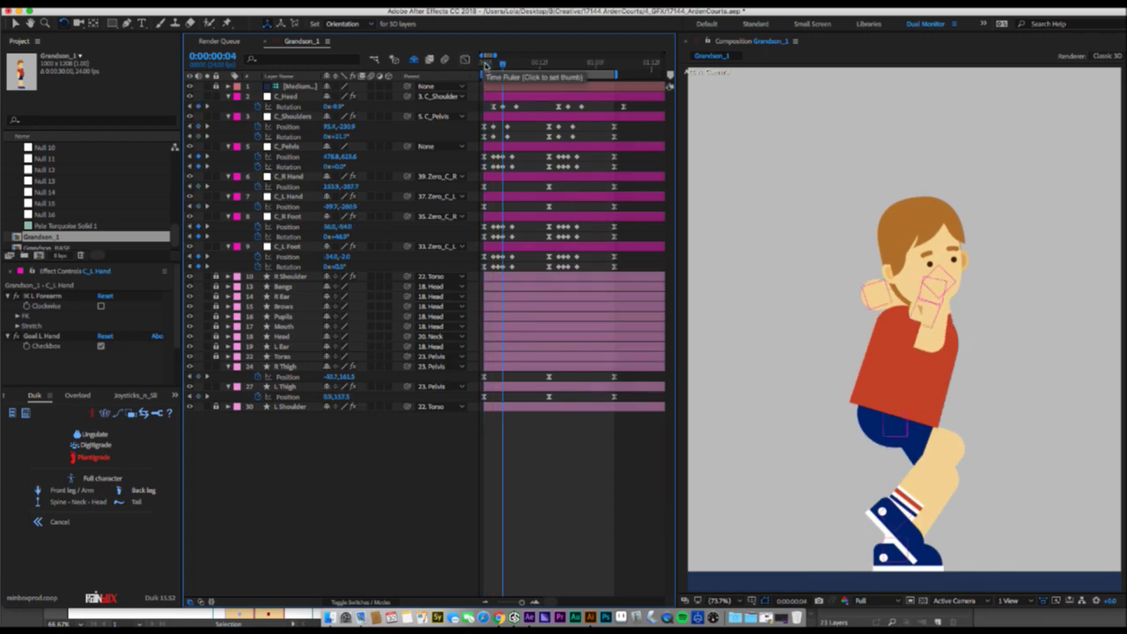
pyautogui.press('space')
pyautogui.click(504, 179)
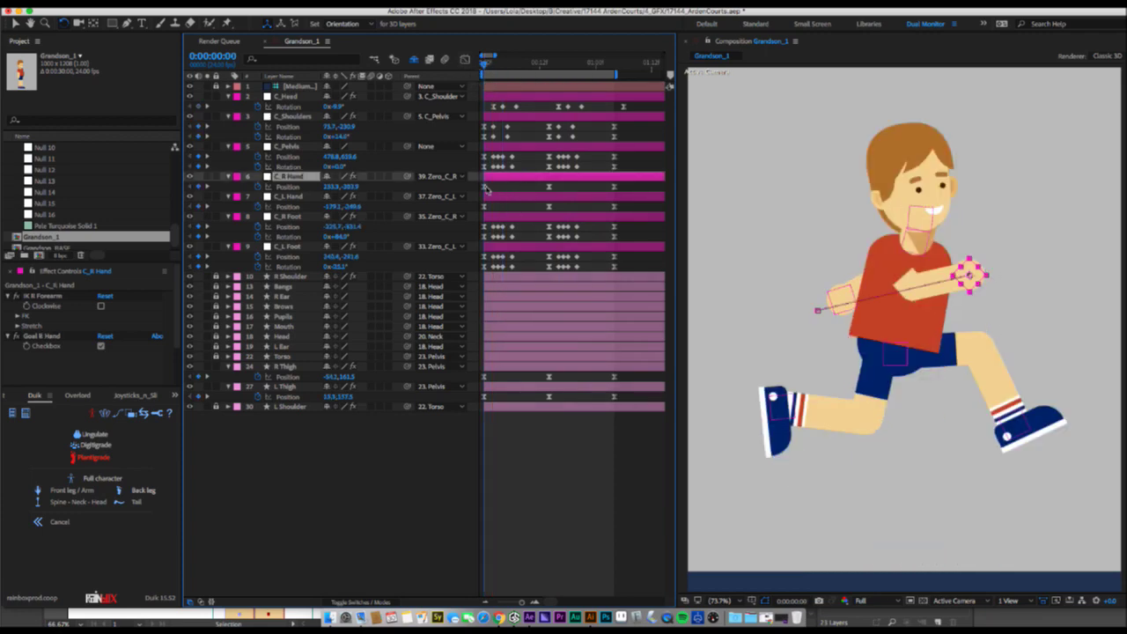
pyautogui.click(484, 188)
pyautogui.press('g')
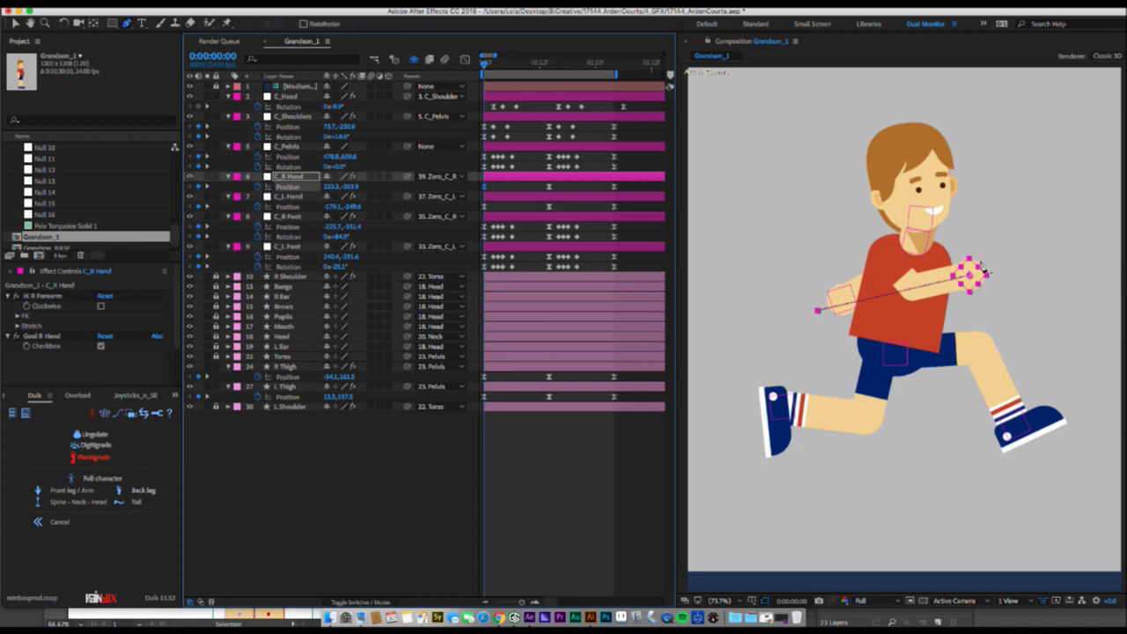
pyautogui.moveTo(969, 275); pyautogui.dragTo(925, 426)
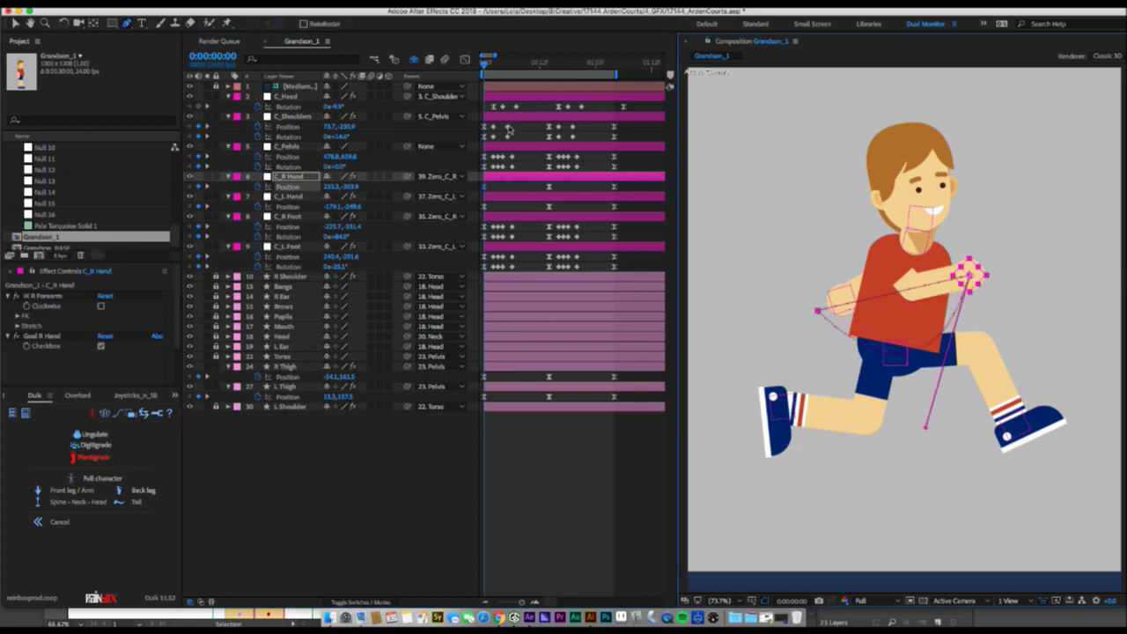
pyautogui.press('space')
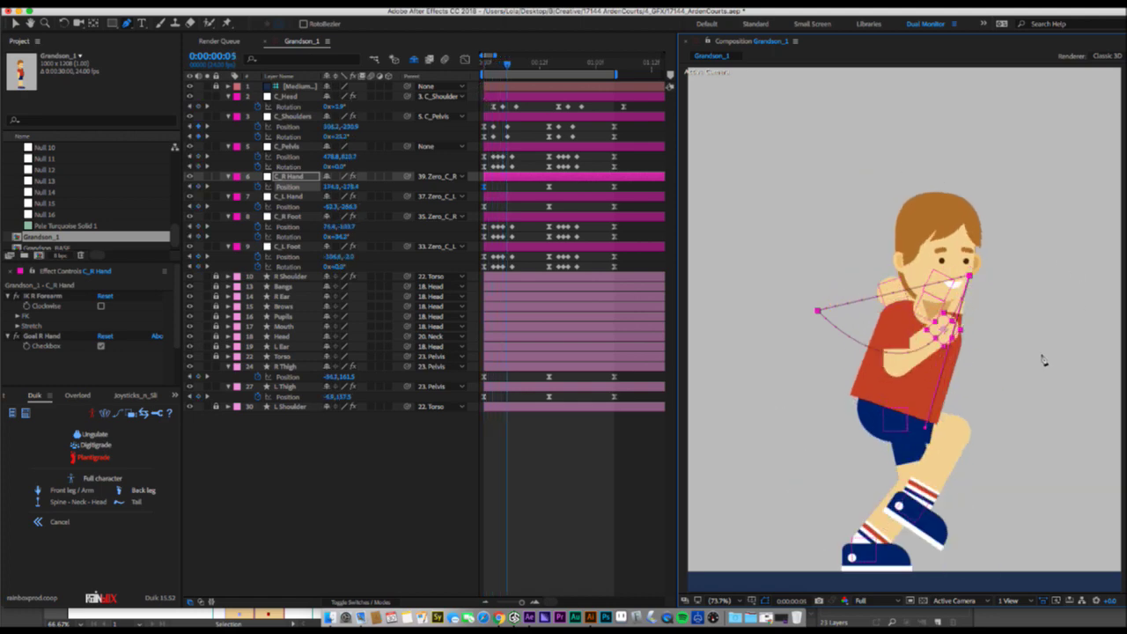
pyautogui.moveTo(926, 426); pyautogui.dragTo(989, 551)
pyautogui.press('pagedown')
pyautogui.press('pagedown')
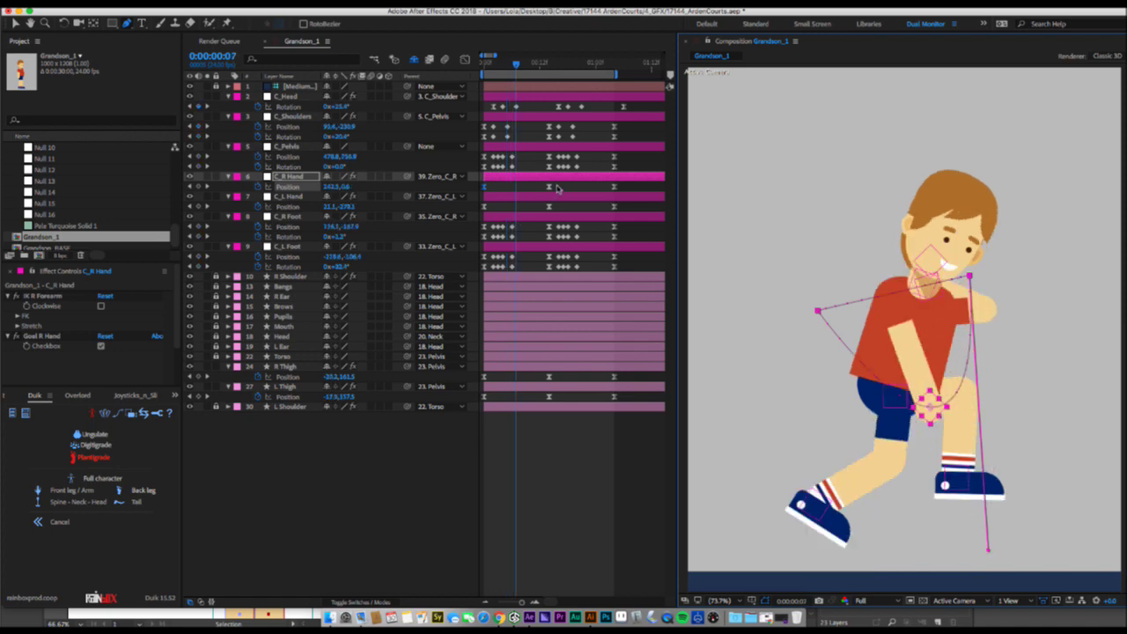
# In the speed graph, lengthen the incoming ease of both hands' frame 14 position keyframes so their speed peaks around frame 3.
pyautogui.moveTo(556, 188); pyautogui.dragTo(538, 202)
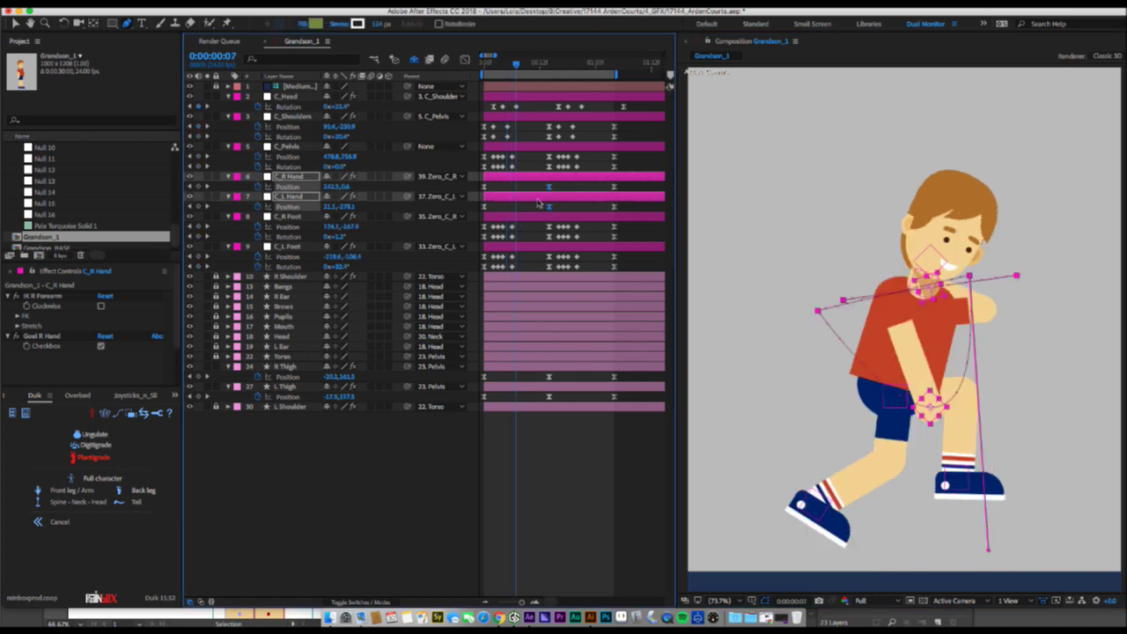
pyautogui.click(464, 61)
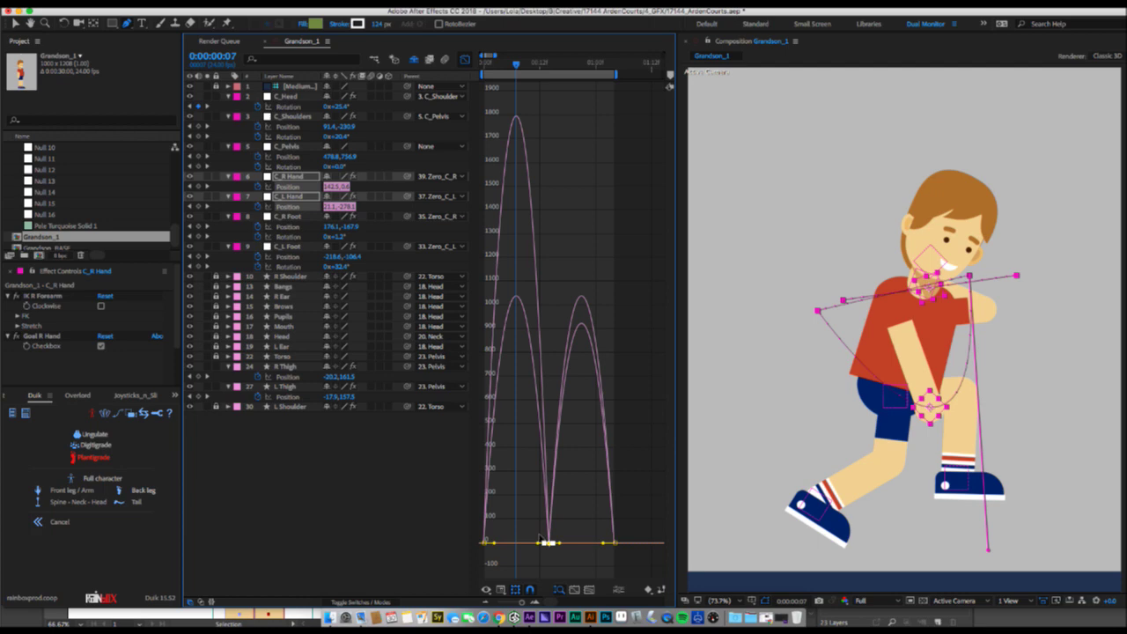
pyautogui.moveTo(537, 538)
pyautogui.mouseDown()
pyautogui.moveTo(507, 541)
pyautogui.moveTo(529, 546)
pyautogui.mouseUp()
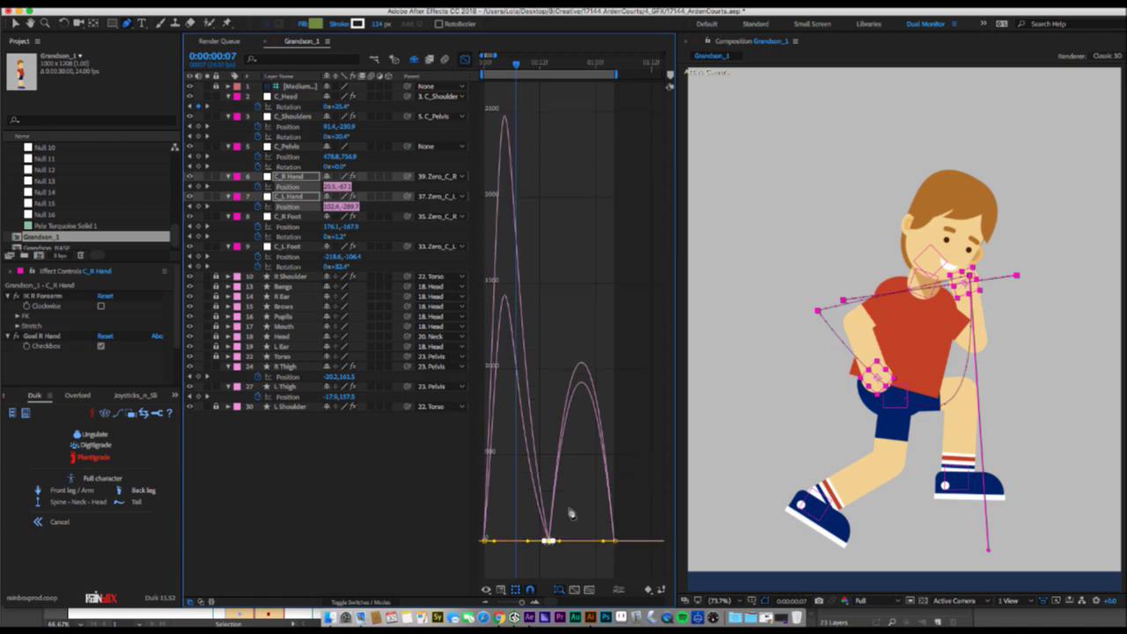
pyautogui.click(465, 60)
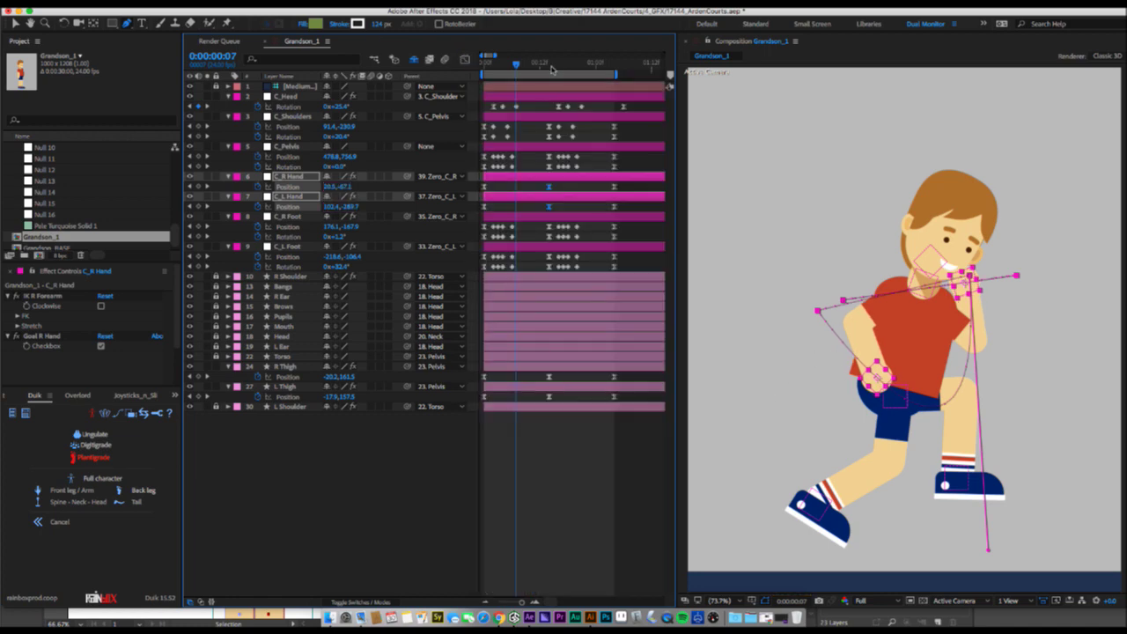
pyautogui.moveTo(515, 66)
pyautogui.mouseDown()
pyautogui.moveTo(470, 77)
pyautogui.moveTo(513, 67)
pyautogui.moveTo(503, 74)
pyautogui.mouseUp()
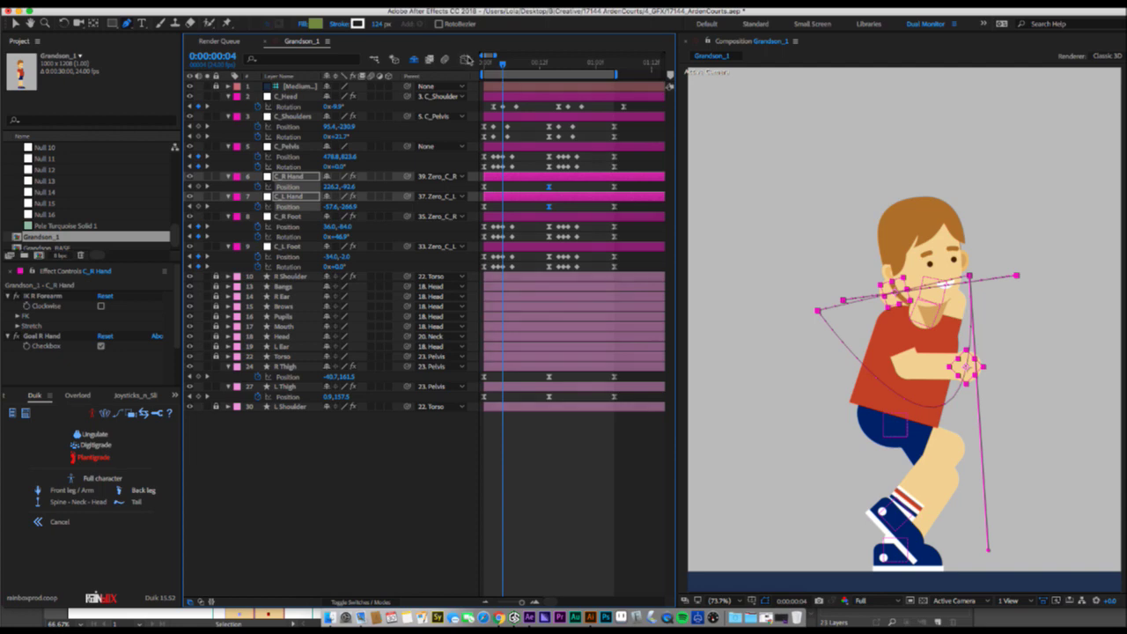
pyautogui.click(465, 60)
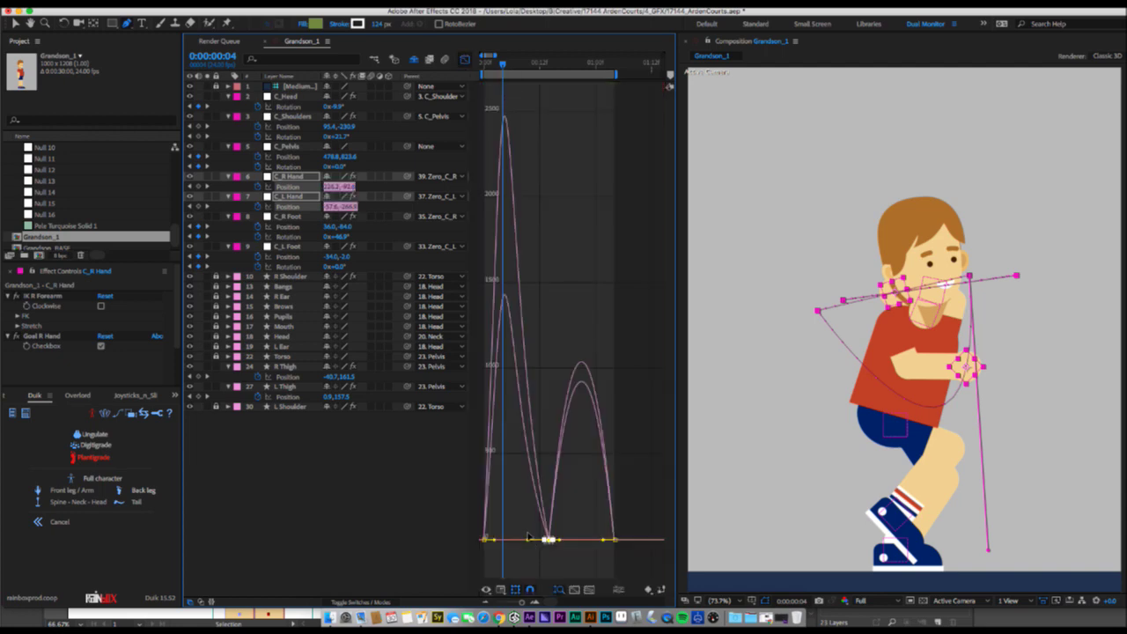
pyautogui.moveTo(529, 537); pyautogui.dragTo(522, 539)
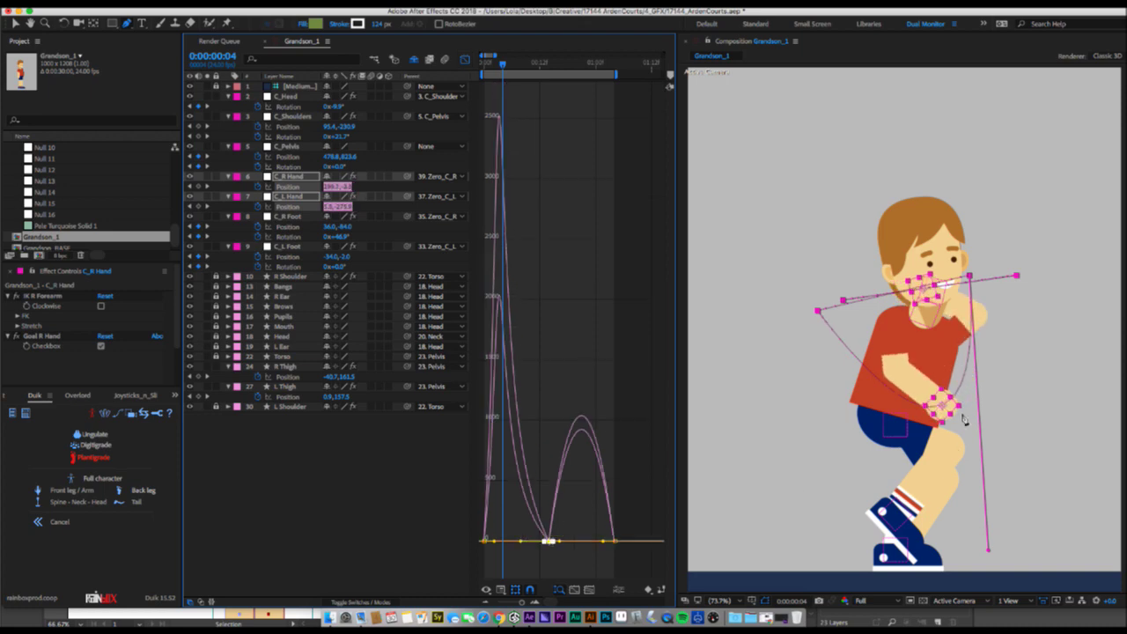
pyautogui.click(465, 59)
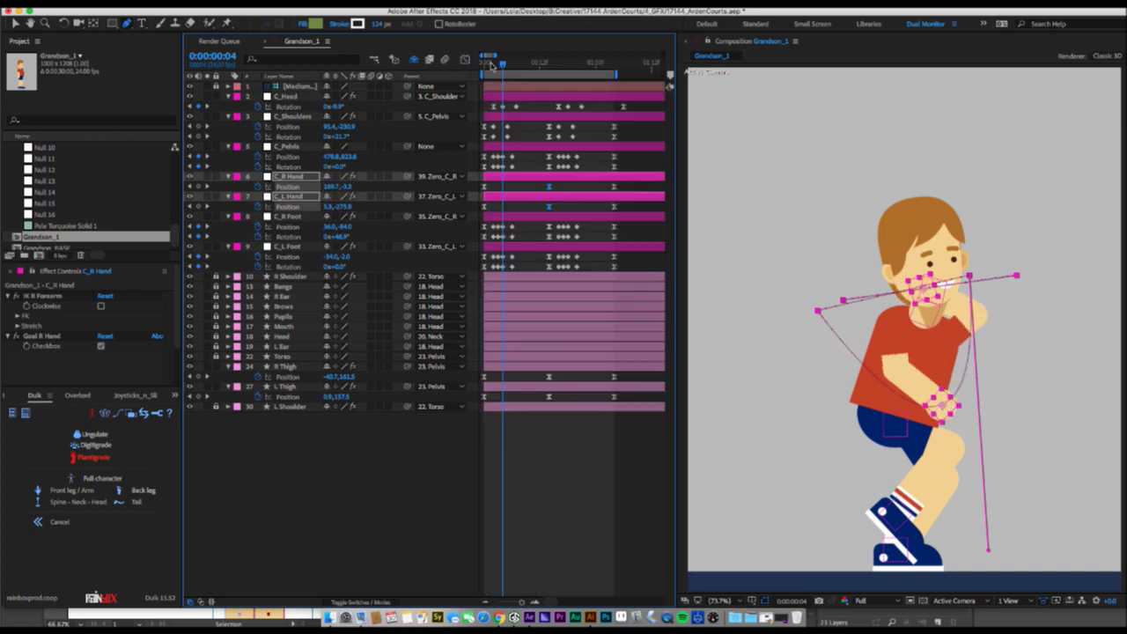
# Lengthen the incoming speed ease of both hands' 0:00:01:04 position keyframes so the return swing peaks early.
pyautogui.click(573, 65)
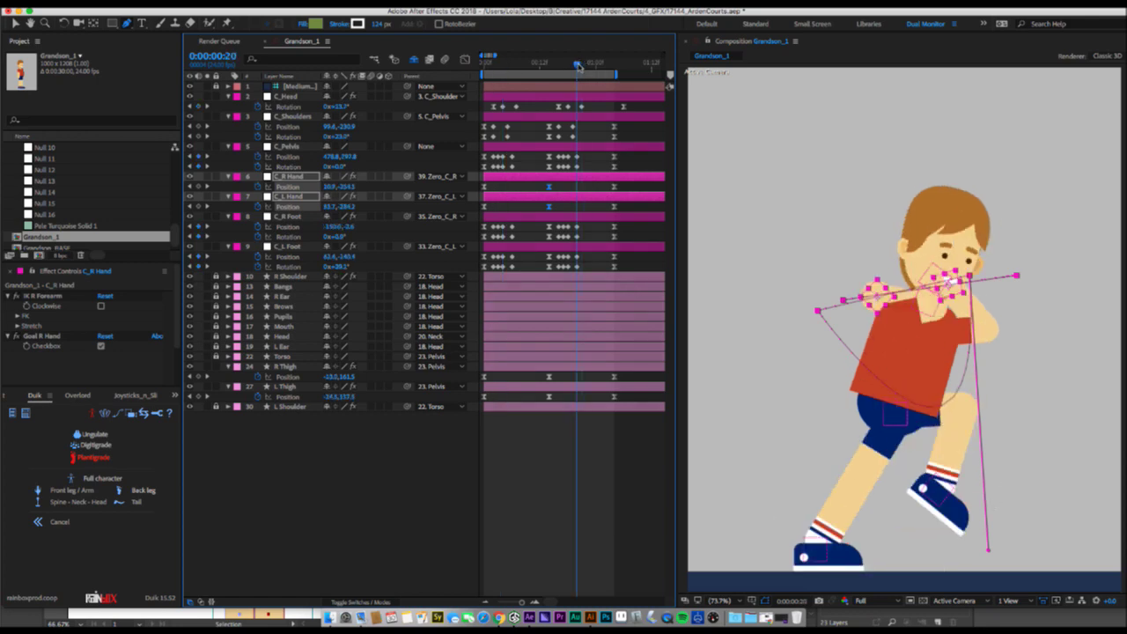
pyautogui.moveTo(570, 71); pyautogui.dragTo(569, 70)
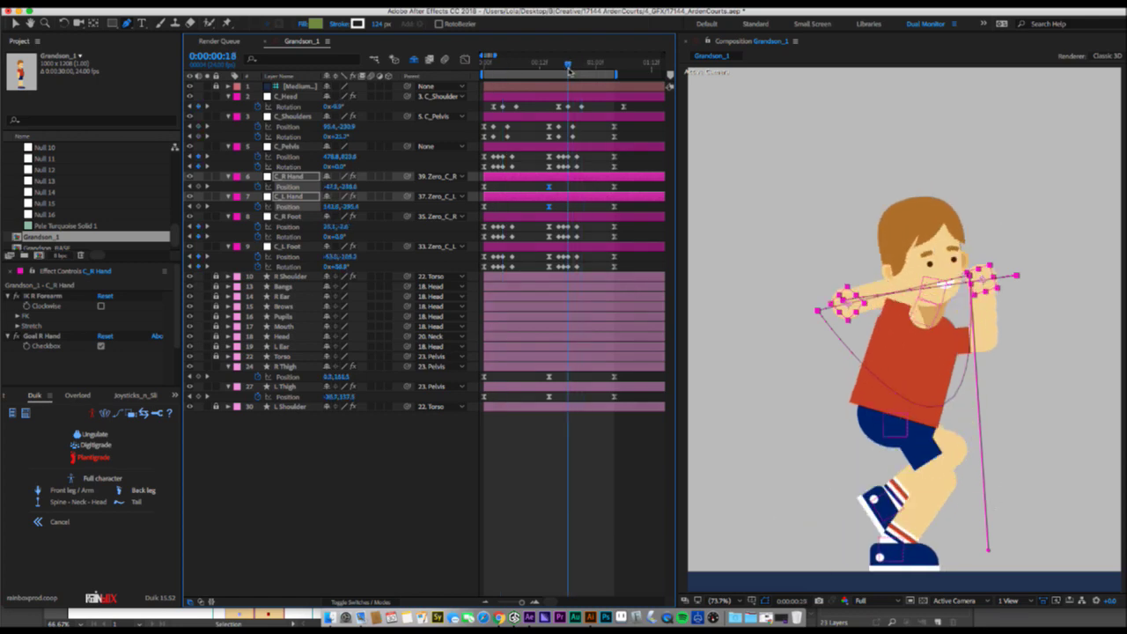
pyautogui.click(613, 186)
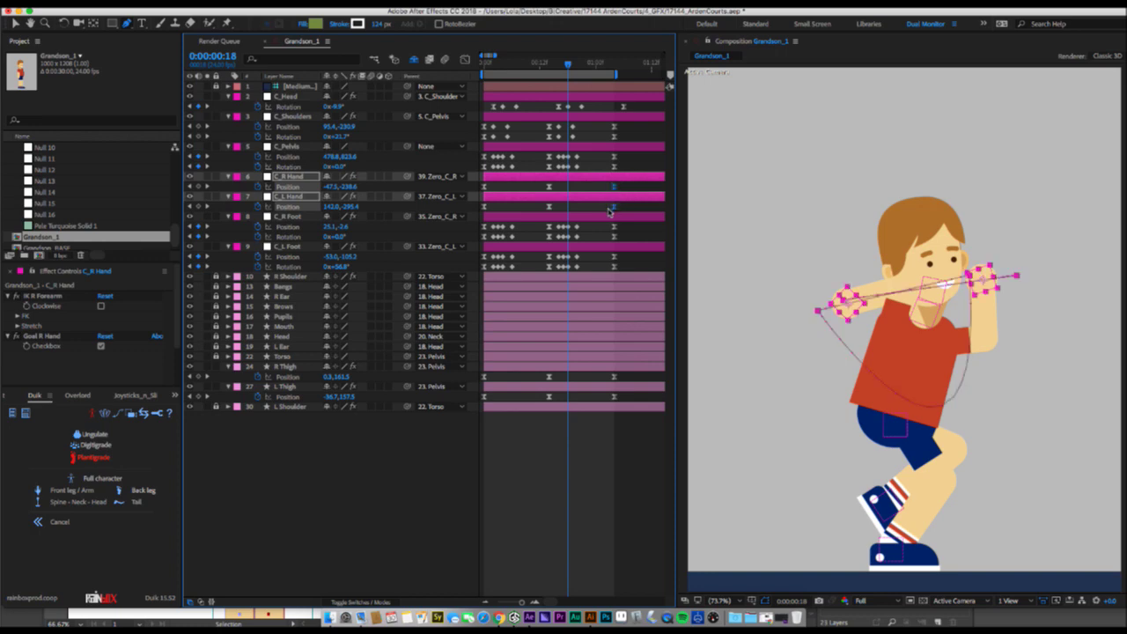
pyautogui.click(464, 60)
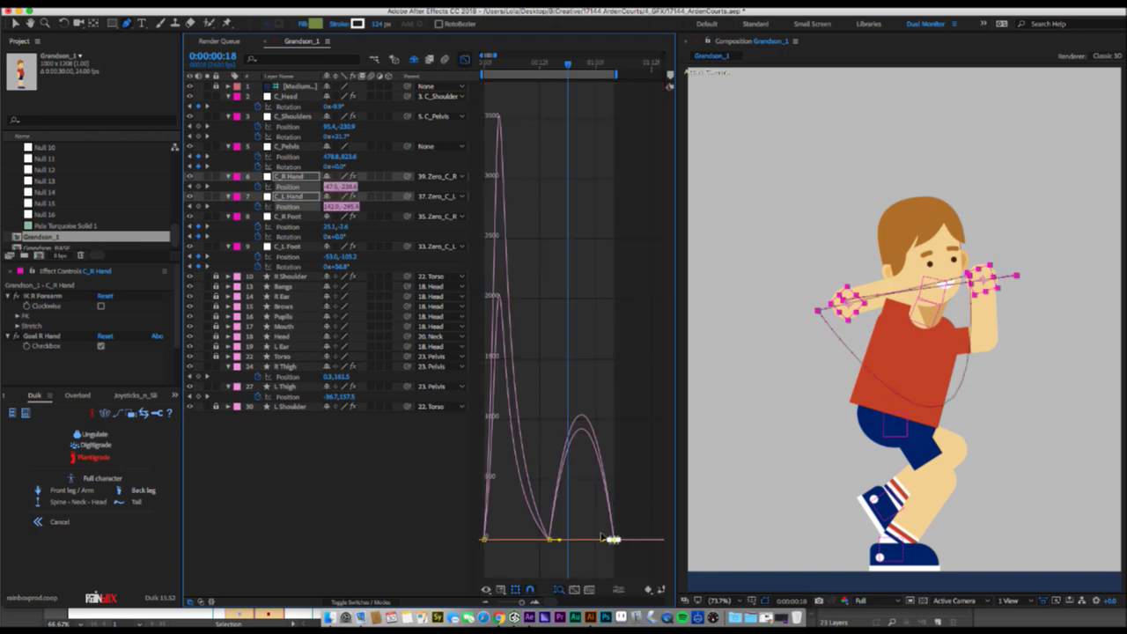
pyautogui.moveTo(602, 538); pyautogui.dragTo(582, 540)
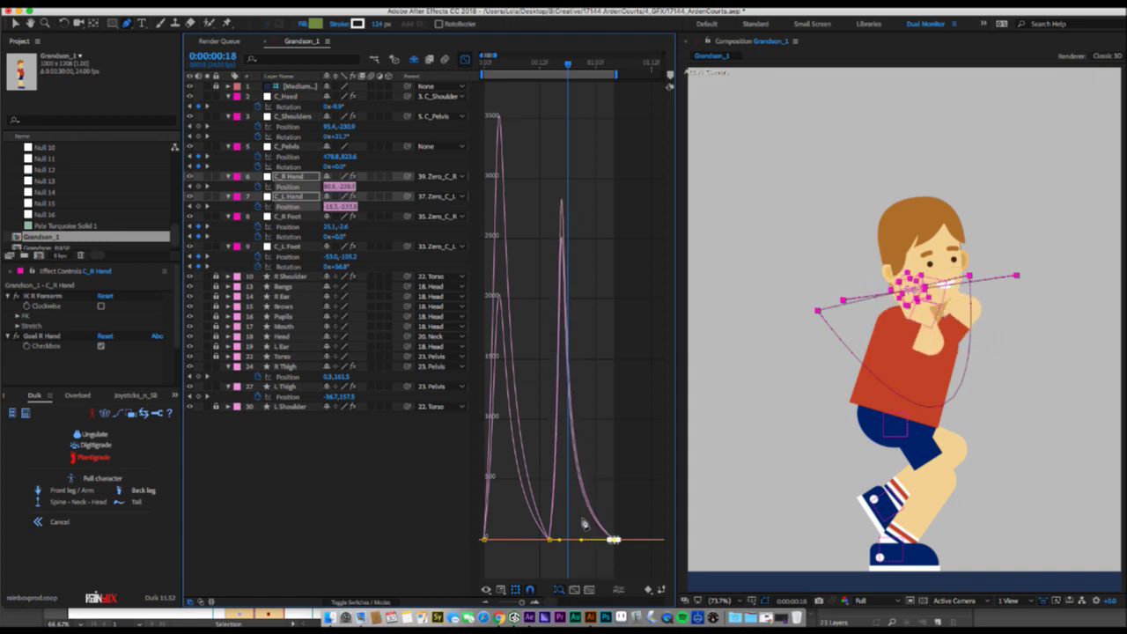
pyautogui.click(467, 63)
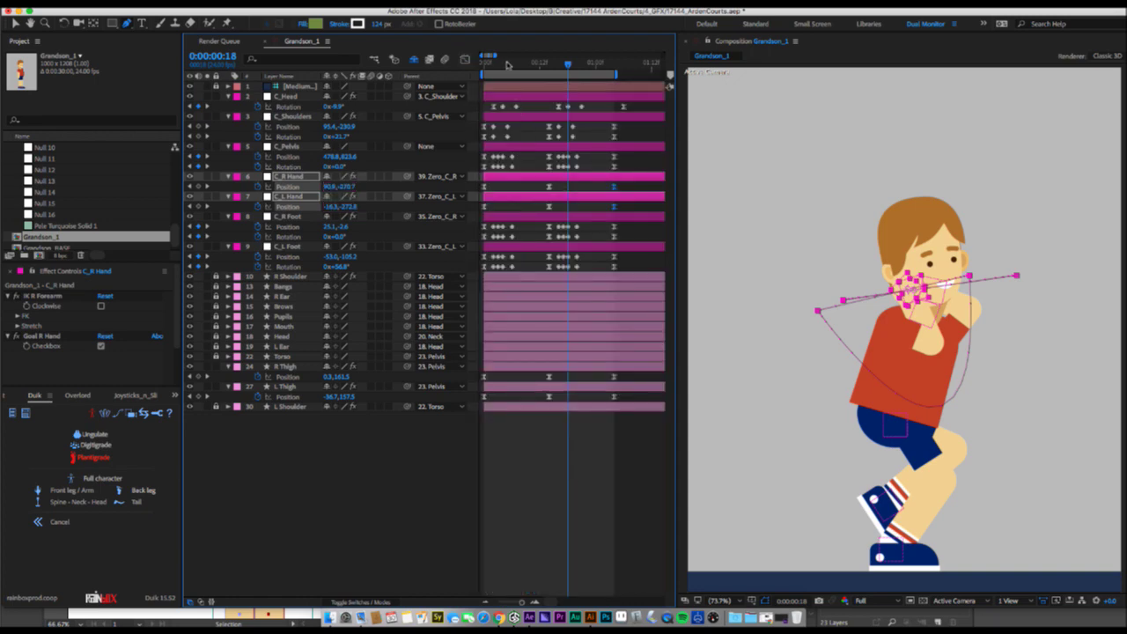
# Pull the right hand's outgoing motion path handle at frame 14 far downward to curve its forward swing below the waist.
pyautogui.moveTo(508, 64); pyautogui.dragTo(540, 73)
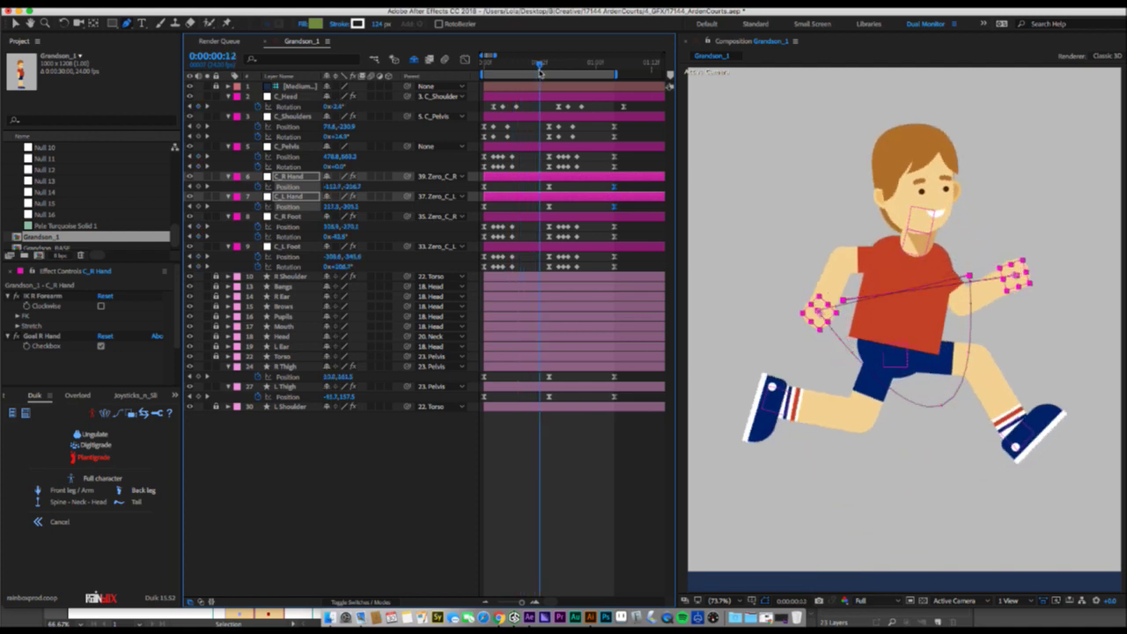
pyautogui.click(571, 177)
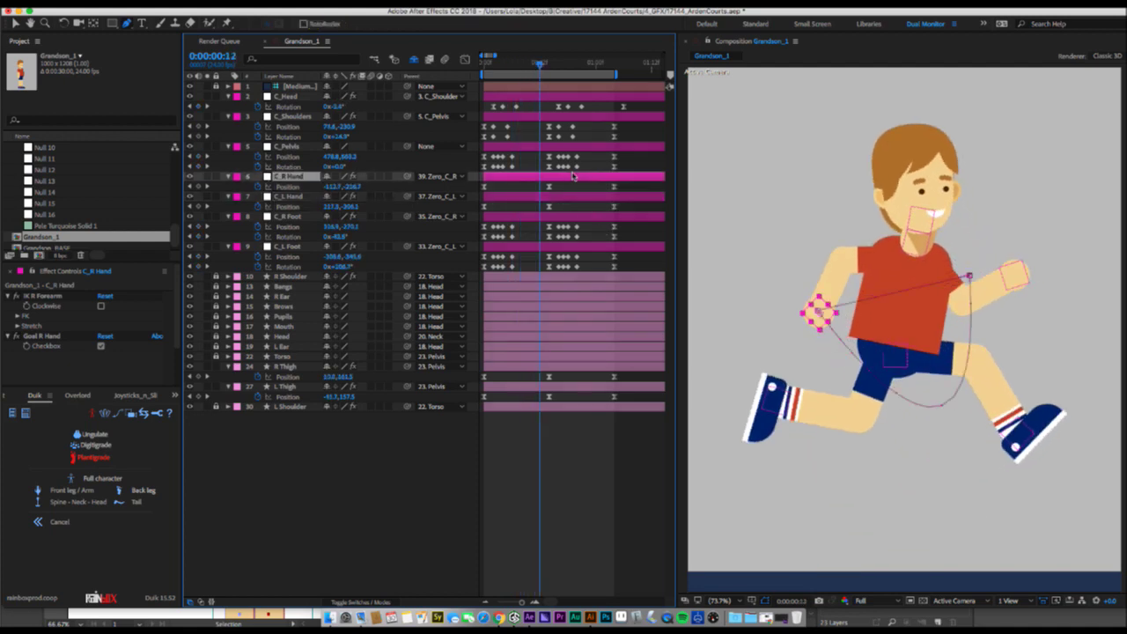
pyautogui.moveTo(546, 68); pyautogui.dragTo(551, 65)
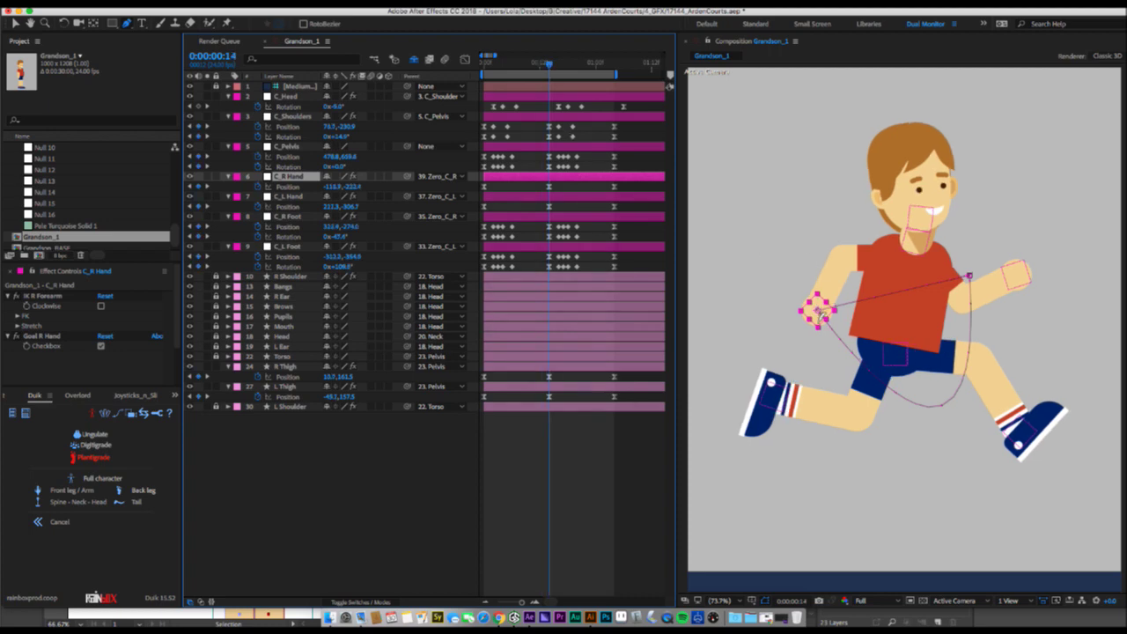
pyautogui.moveTo(817, 308); pyautogui.dragTo(965, 543)
# Step through the frames from 14 to 0:00:01:02 to check the right hand's forward swing along its curved path.
pyautogui.press('pagedown')
pyautogui.press('pagedown')
pyautogui.press('pagedown')
pyautogui.press('pagedown')
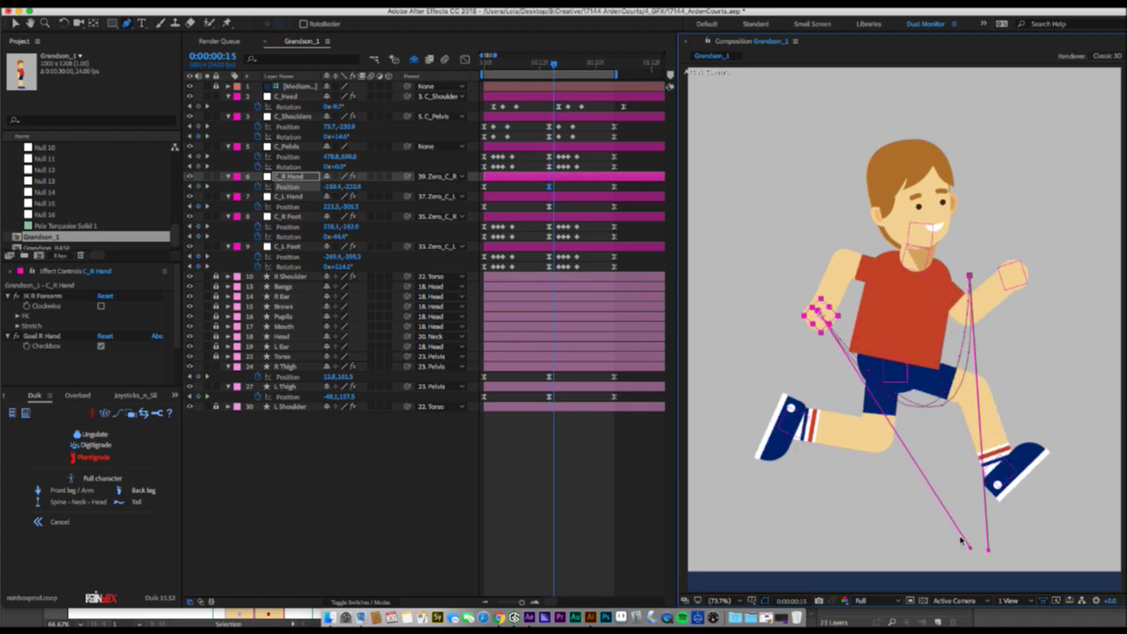
pyautogui.press('pagedown')
pyautogui.press('pagedown')
pyautogui.press('pagedown')
pyautogui.press('pagedown')
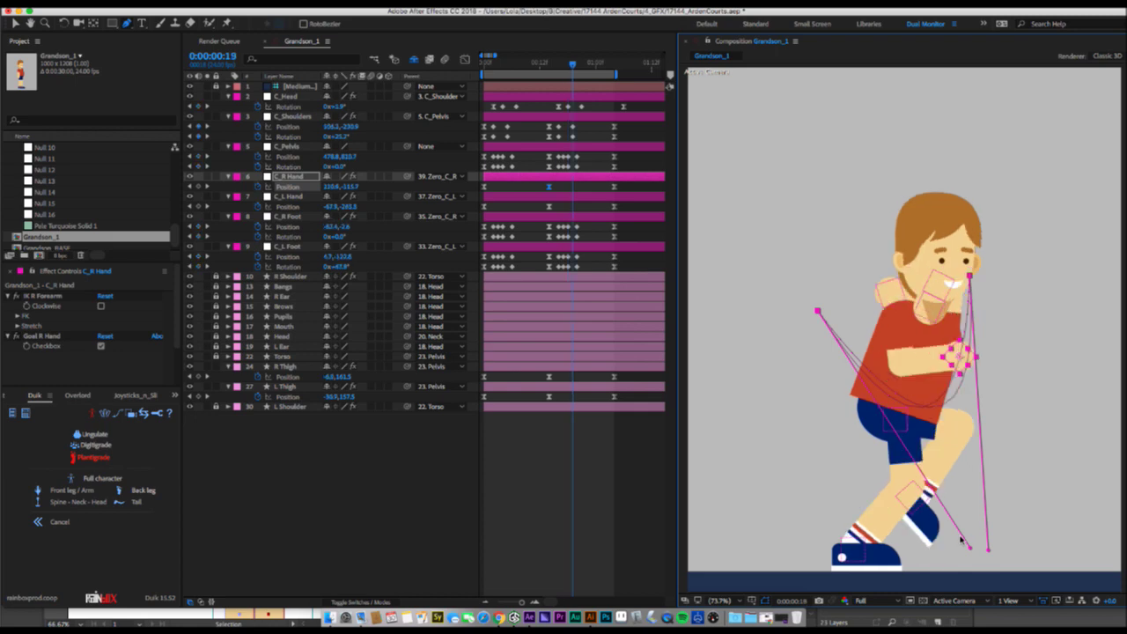
pyautogui.press('pagedown')
pyautogui.press('pagedown')
pyautogui.press('pagedown')
pyautogui.press('pagedown')
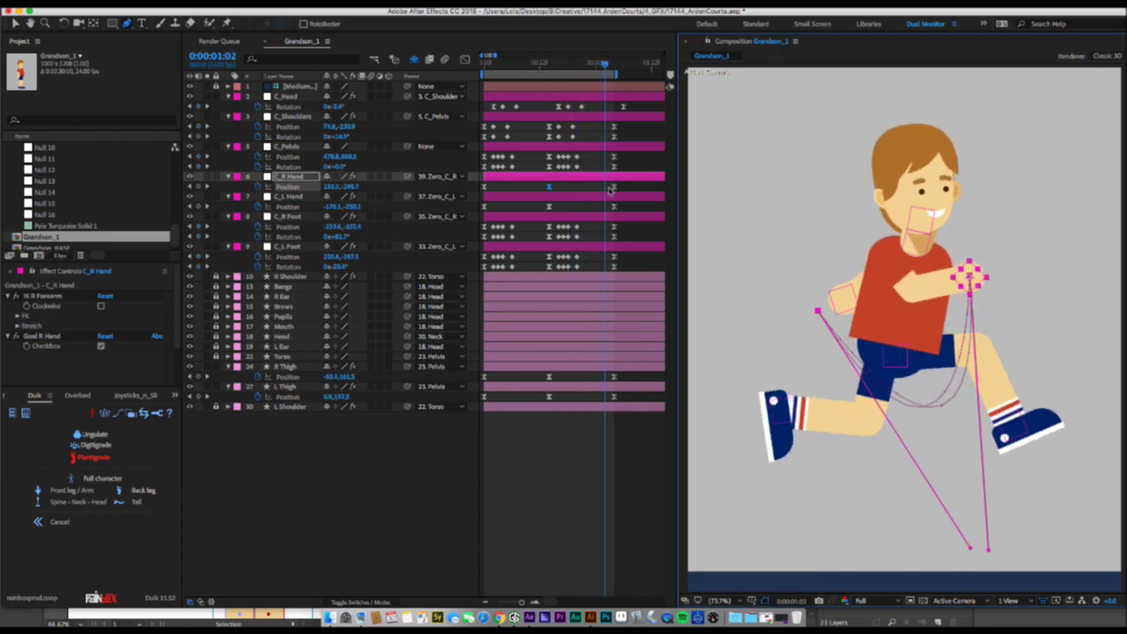
# Pull the left hand's motion path handle at frame 0 far downward to arc its forward swing, and preview it.
pyautogui.click(485, 207)
pyautogui.click(485, 62)
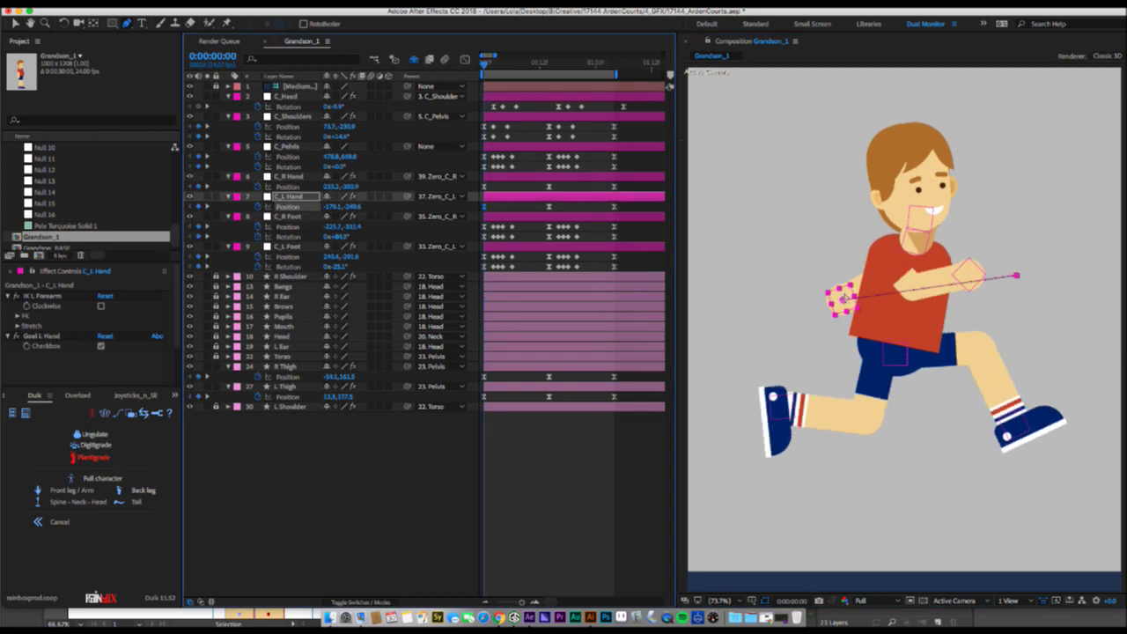
pyautogui.moveTo(844, 300); pyautogui.dragTo(967, 537)
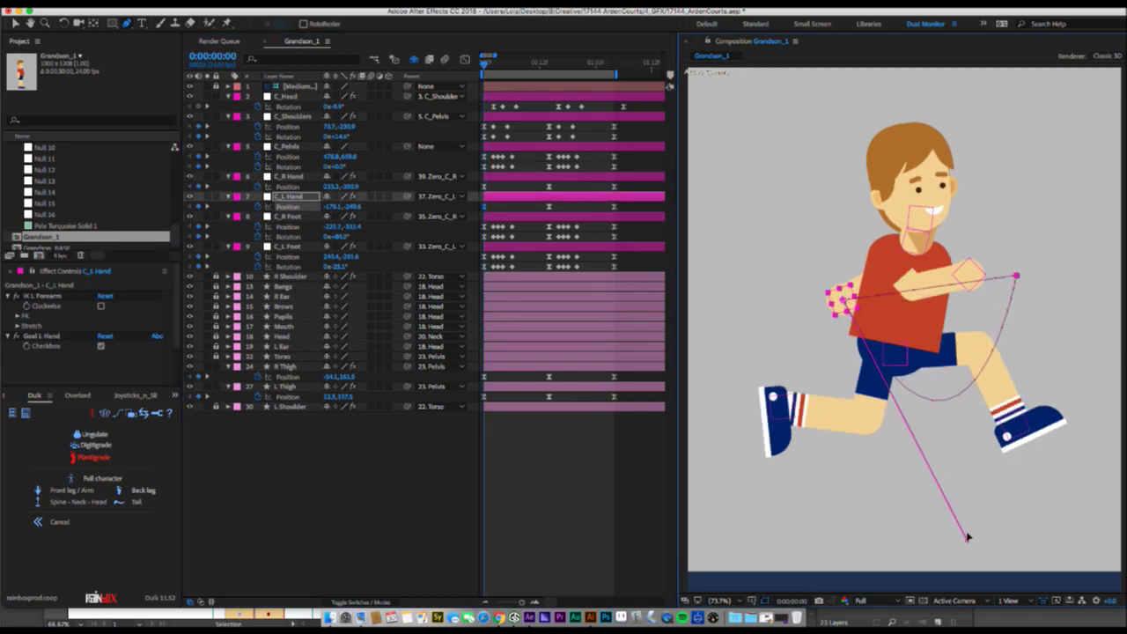
pyautogui.press('space')
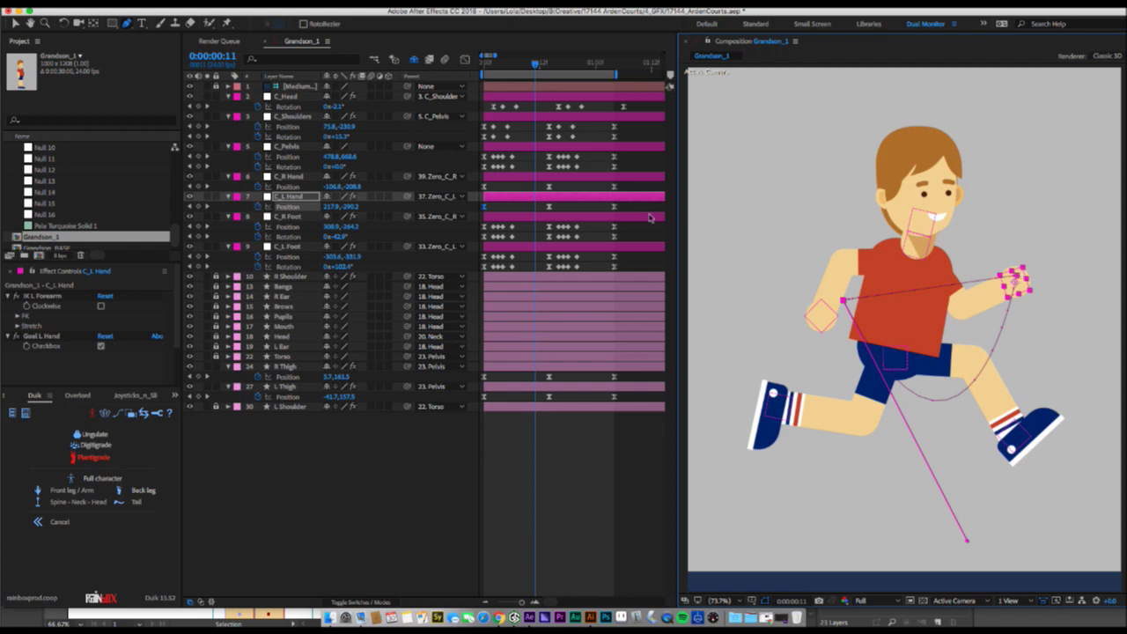
# Pull the left hand's outgoing motion path handle at frame 14 far downward so its backward swing follows a matching arc.
pyautogui.click(549, 205)
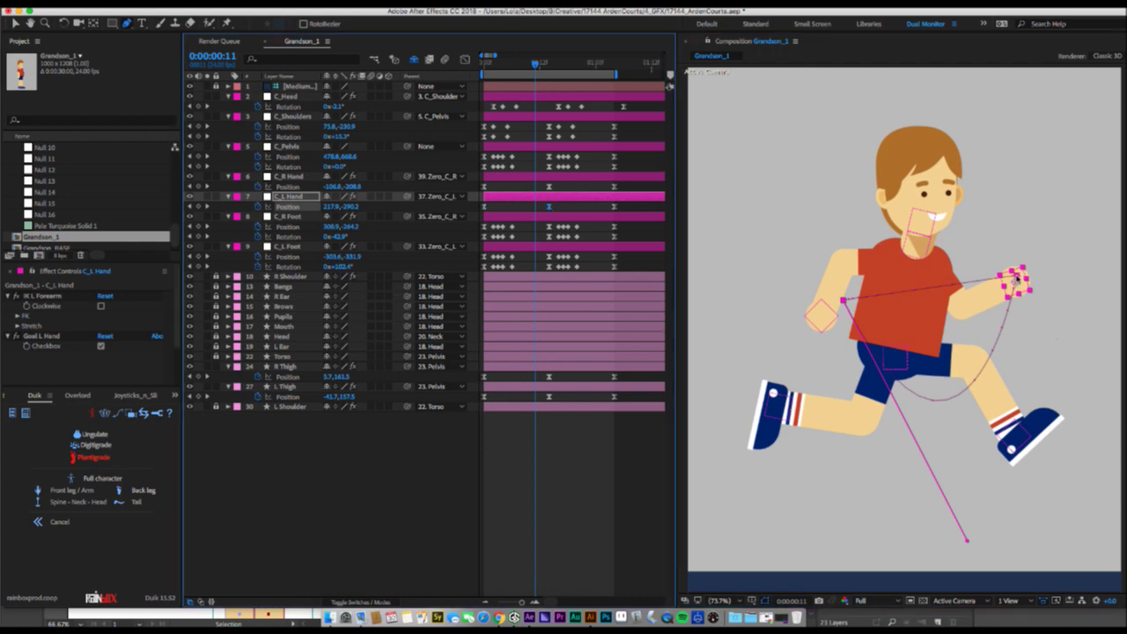
pyautogui.press('g')
pyautogui.press('g')
pyautogui.moveTo(1017, 282); pyautogui.dragTo(957, 538)
# Step through the frames up to 23 to check the left hand's backward swing against the right arm.
pyautogui.press('pagedown')
pyautogui.press('pagedown')
pyautogui.press('pagedown')
pyautogui.press('pagedown')
pyautogui.press('pagedown')
pyautogui.press('pagedown')
pyautogui.press('pagedown')
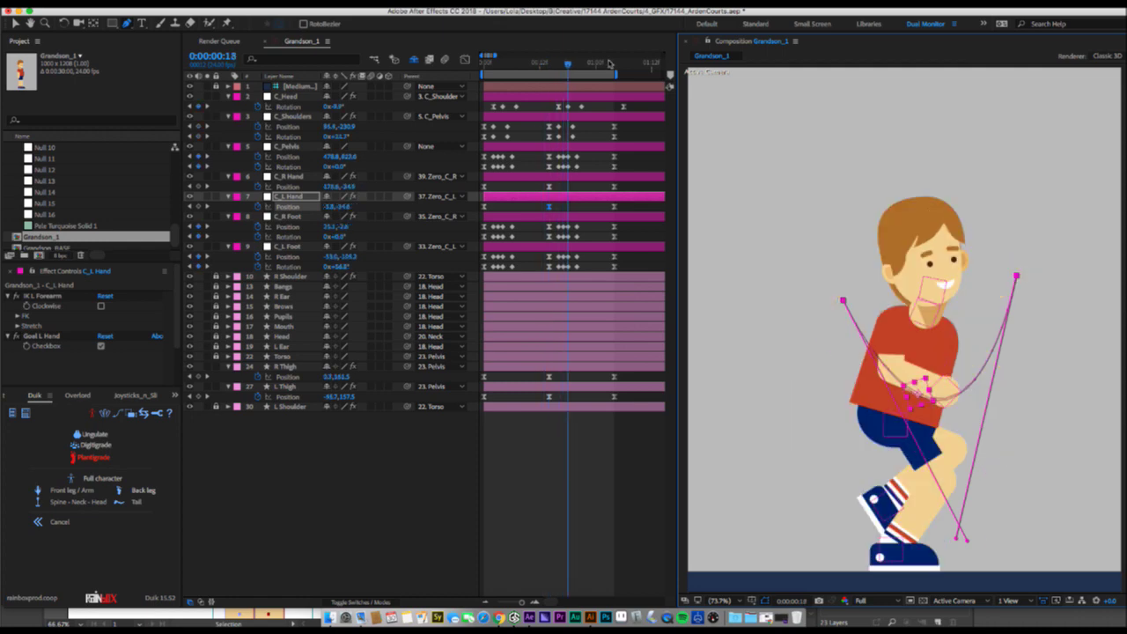
pyautogui.press('pagedown')
pyautogui.press('pagedown')
pyautogui.press('pagedown')
pyautogui.press('pagedown')
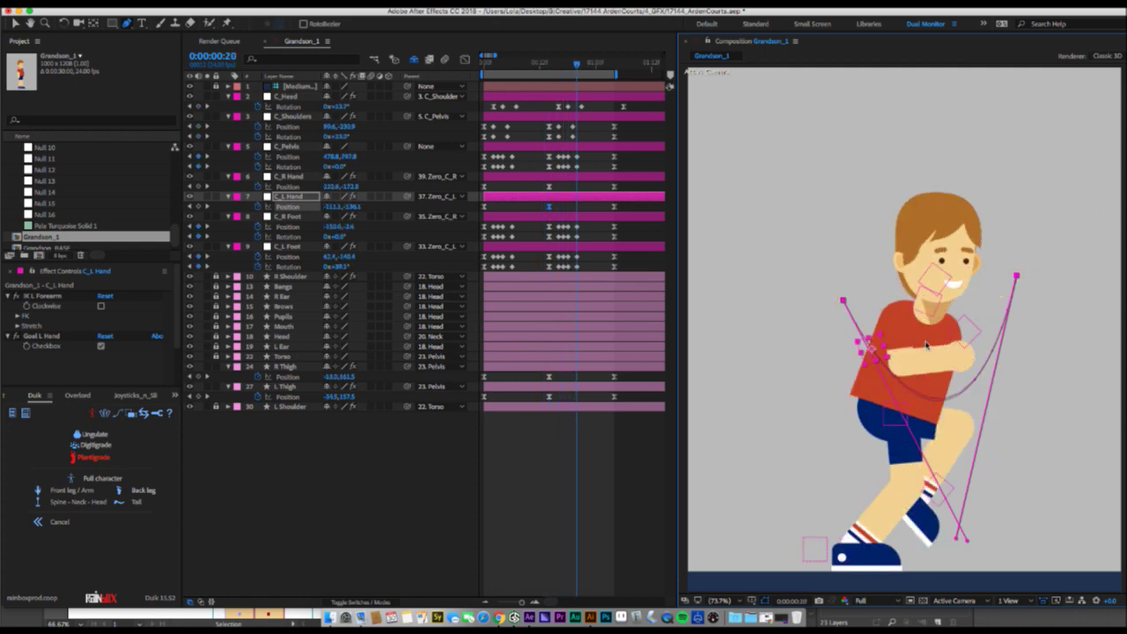
pyautogui.press('pagedown')
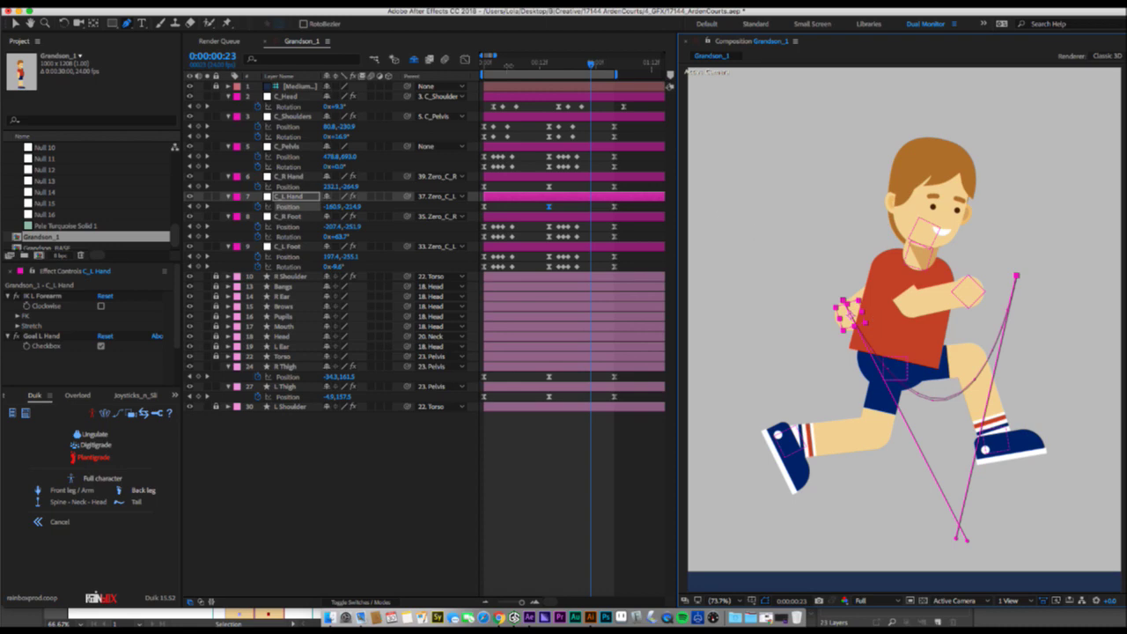
# Save the project, preview the run cycle from the start, and return to frame 0.
pyautogui.moveTo(489, 66); pyautogui.dragTo(474, 68)
pyautogui.press('super+s')
pyautogui.press('space')
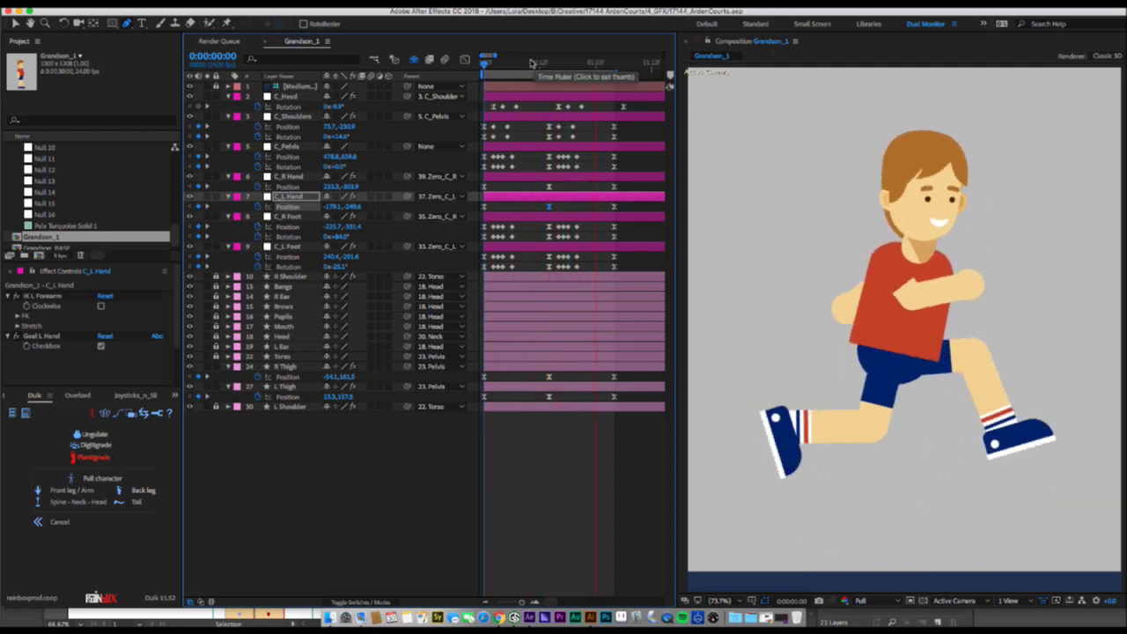
pyautogui.click(482, 64)
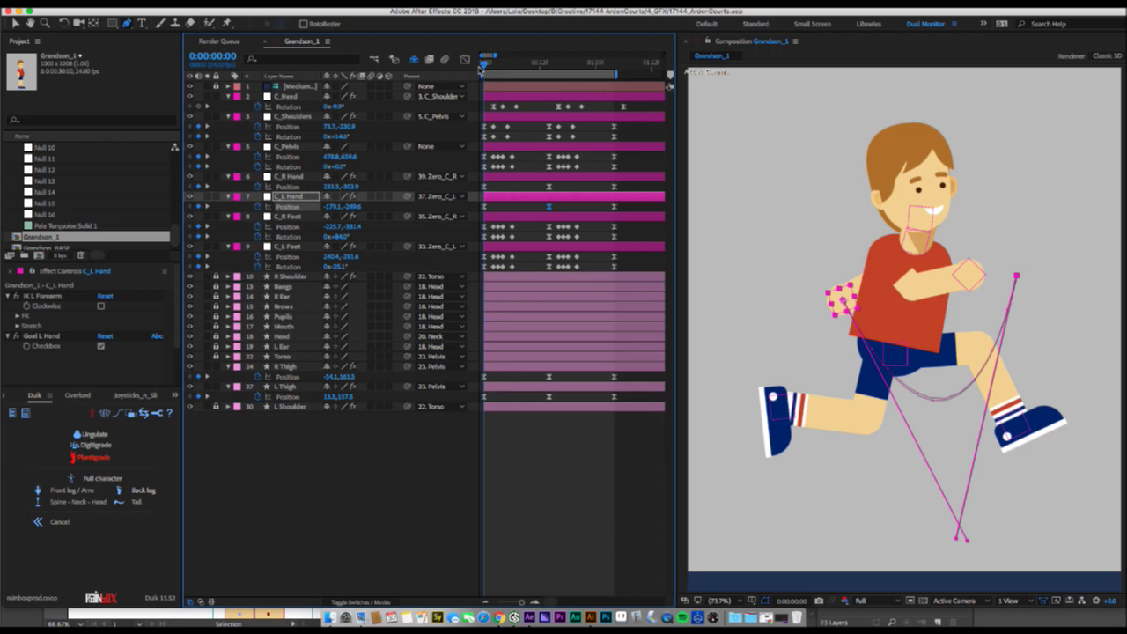
# Try lowering the Head layer slightly toward the shoulders at frame 0.
pyautogui.click(327, 510)
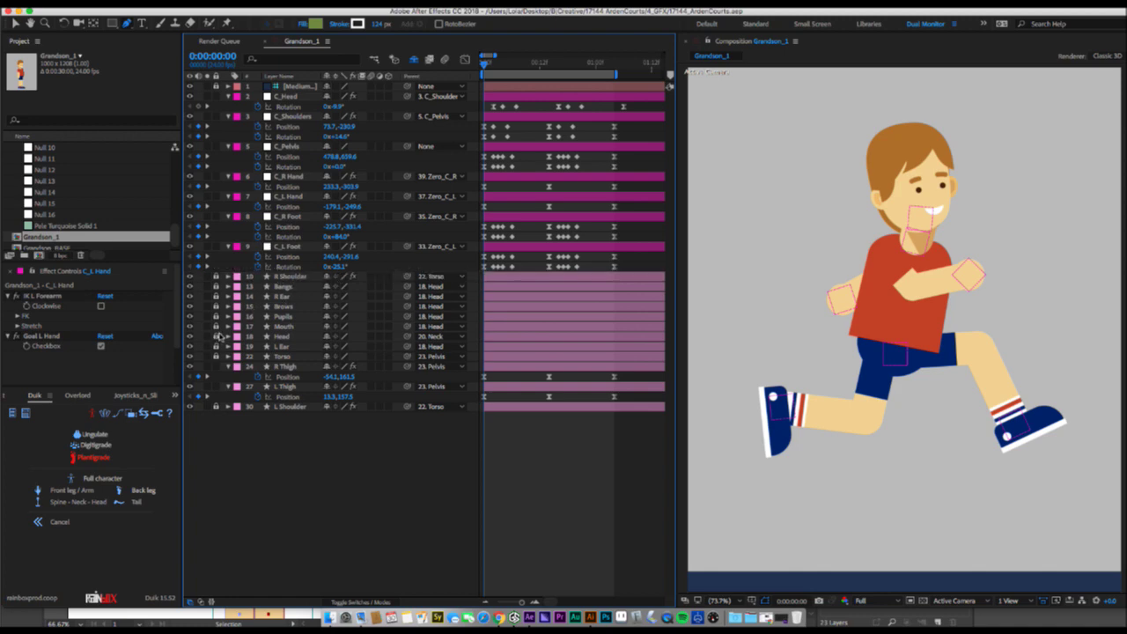
pyautogui.click(287, 337)
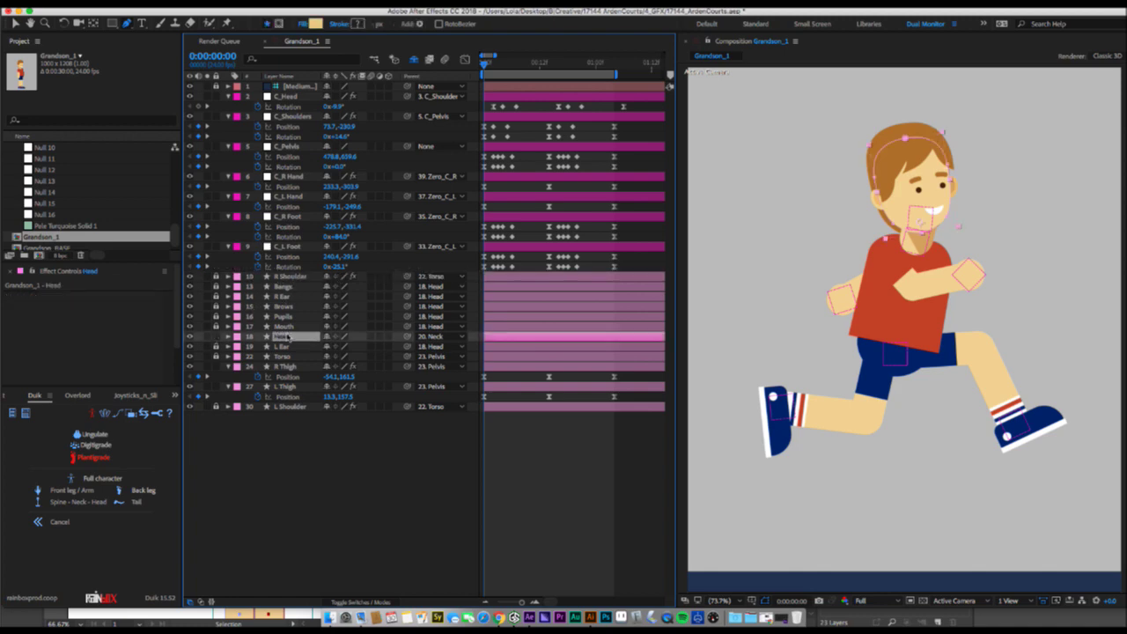
pyautogui.press('v')
pyautogui.click(925, 216)
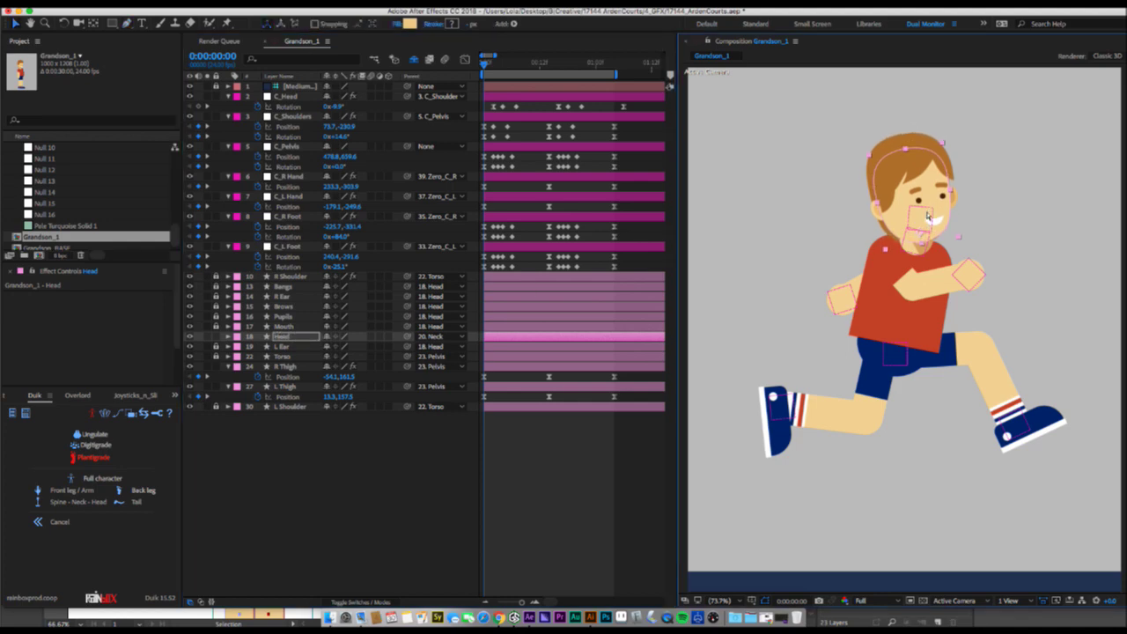
pyautogui.click(376, 456)
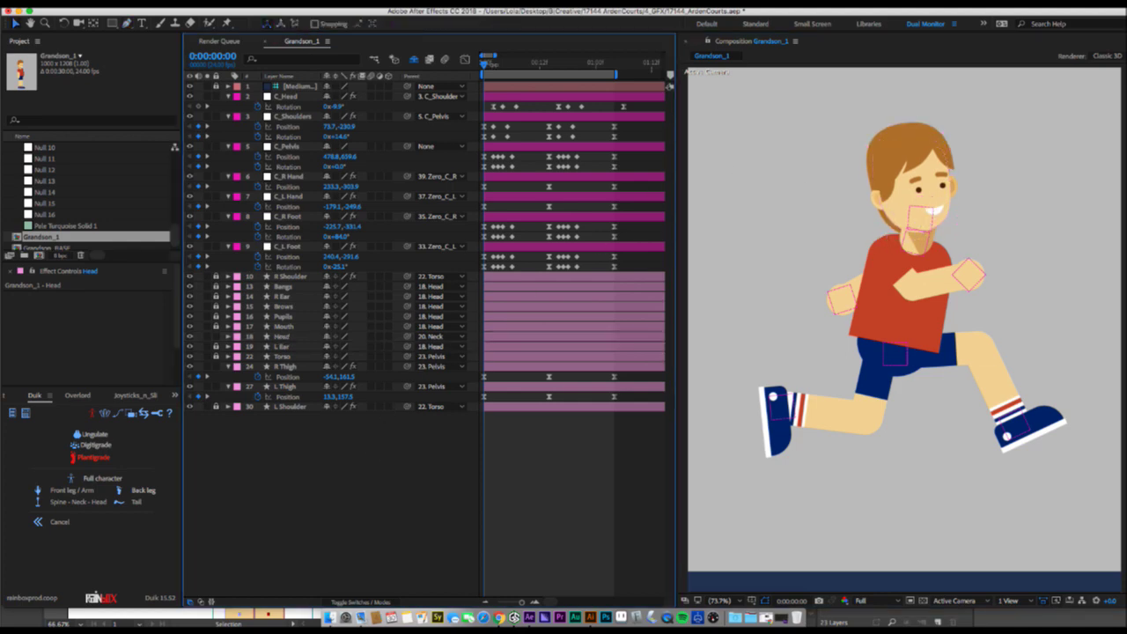
# Keyframe the Head layer's position at frame 0 and hold the same position with another keyframe at frame 2.
pyautogui.click(282, 336)
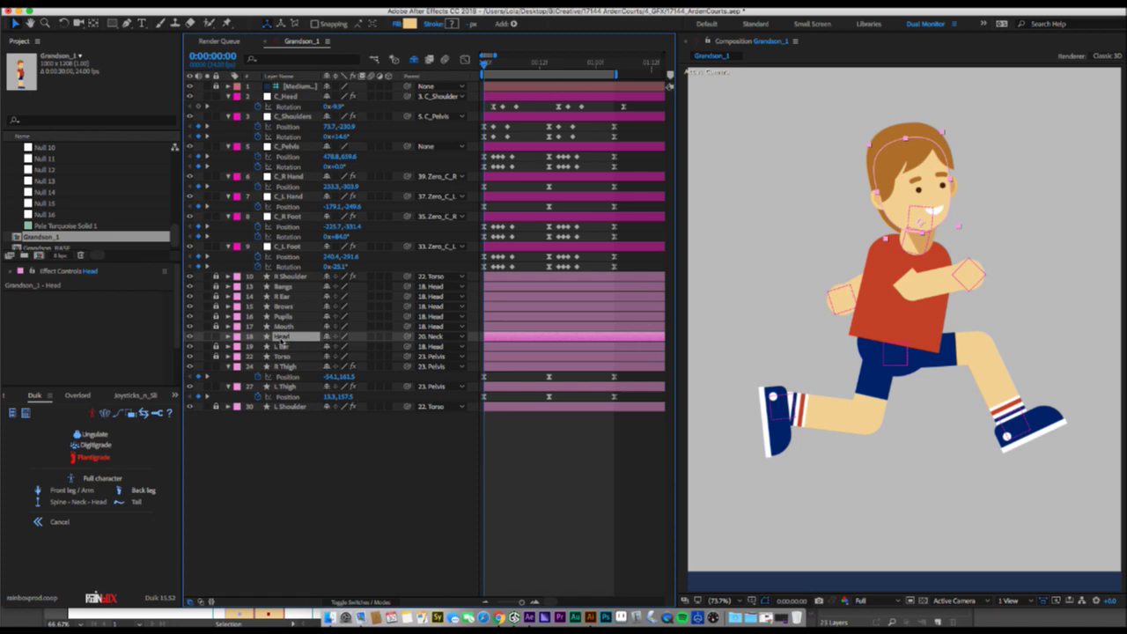
pyautogui.press('p')
pyautogui.click(267, 348)
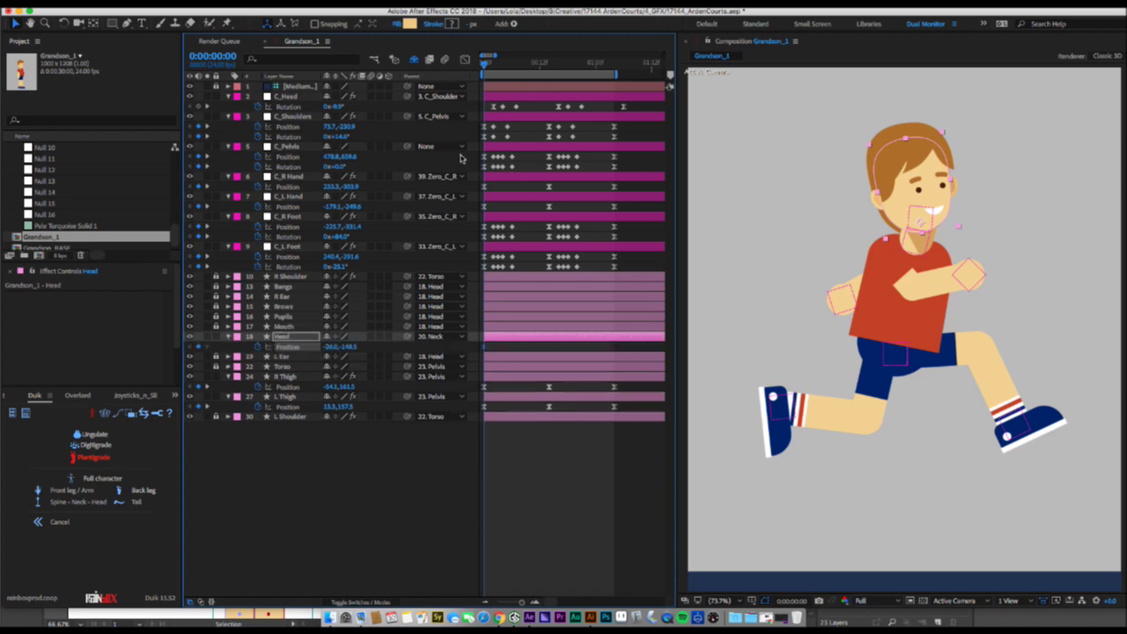
pyautogui.press('pagedown')
pyautogui.press('pagedown')
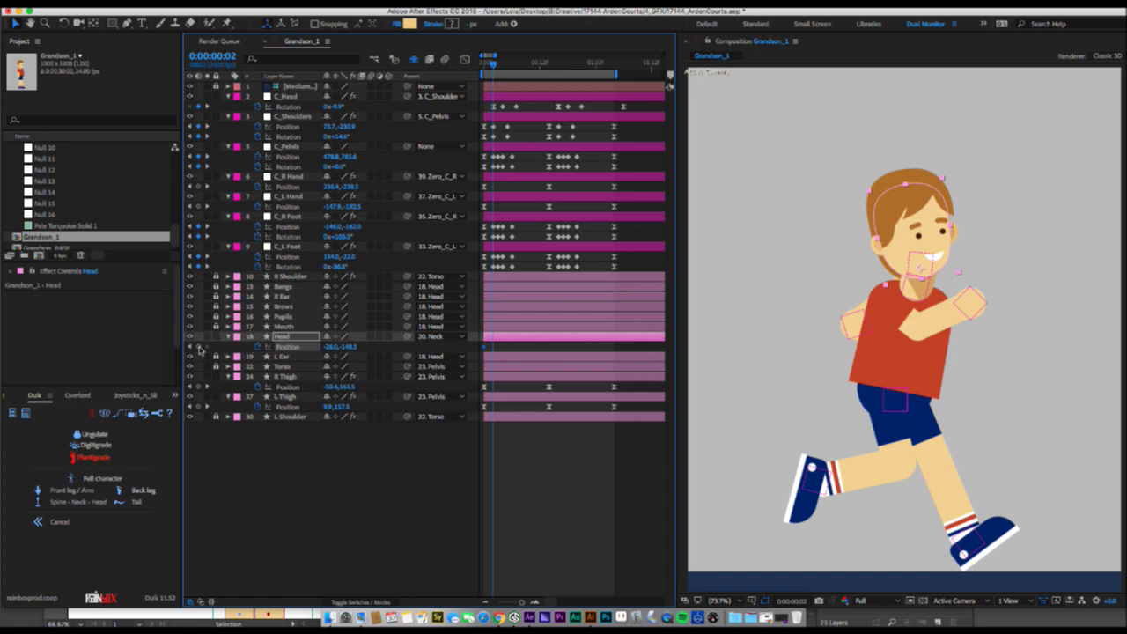
pyautogui.press('pagedown')
pyautogui.press('pagedown')
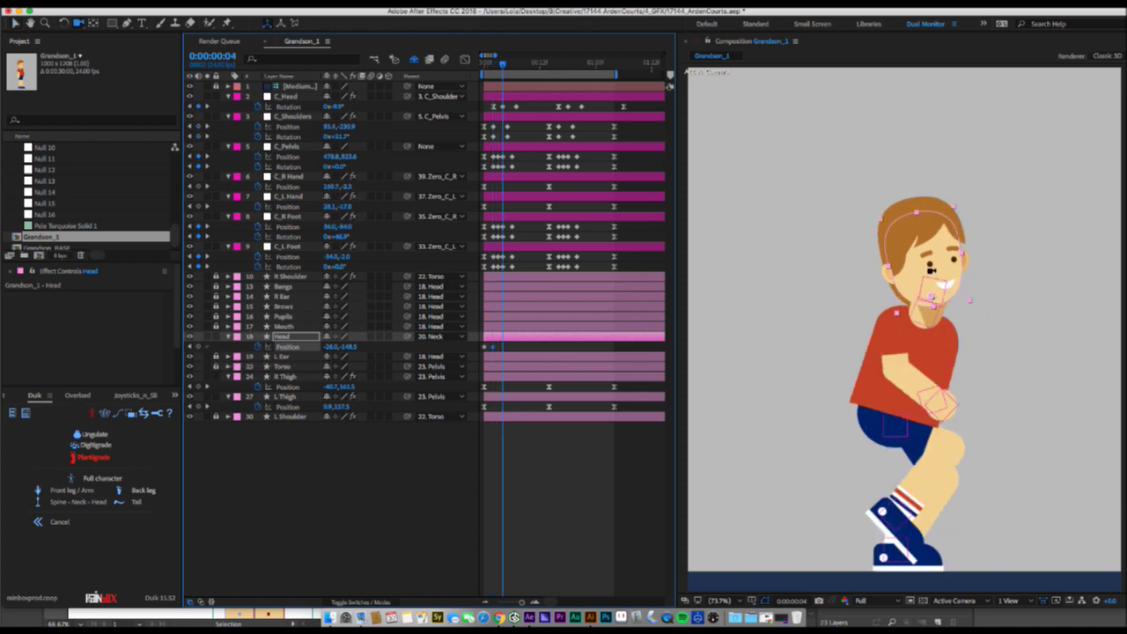
# Lower the head to about -16, -123.2 past frame 2, placing this position keyframe at frame 5 in line with the shoulders' keyframes.
pyautogui.moveTo(926, 264); pyautogui.dragTo(931, 278)
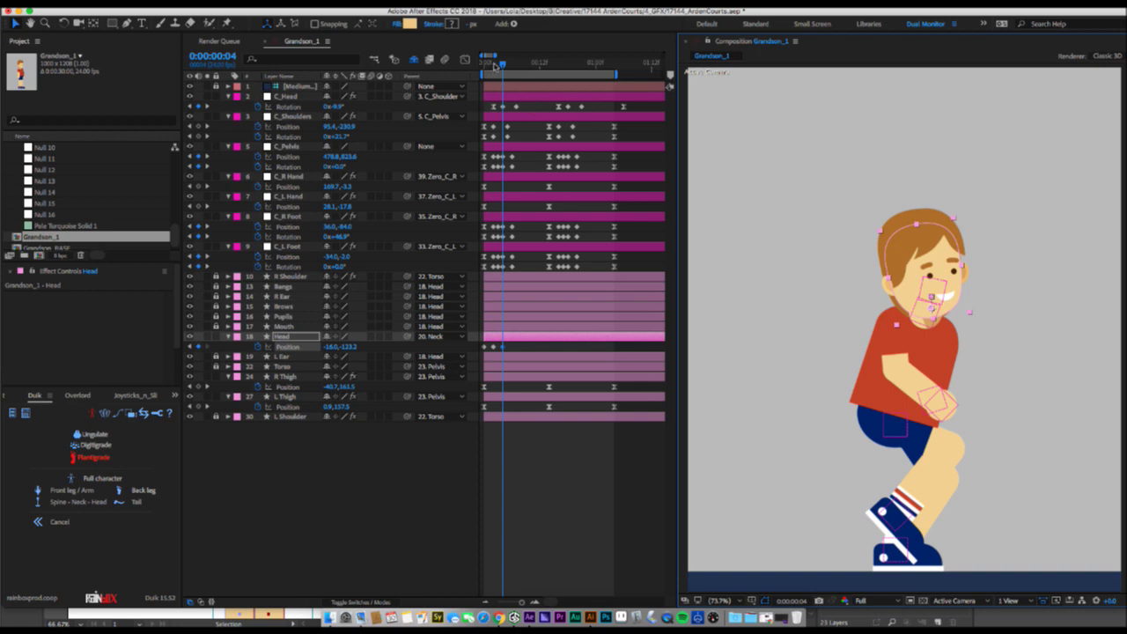
pyautogui.click(507, 65)
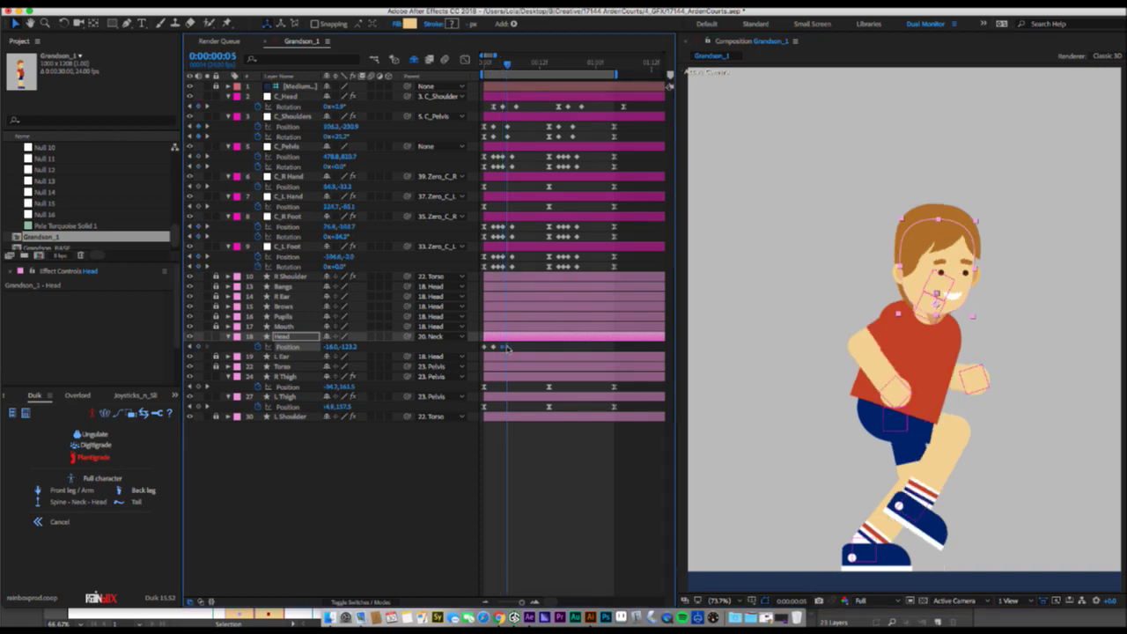
pyautogui.click(293, 117)
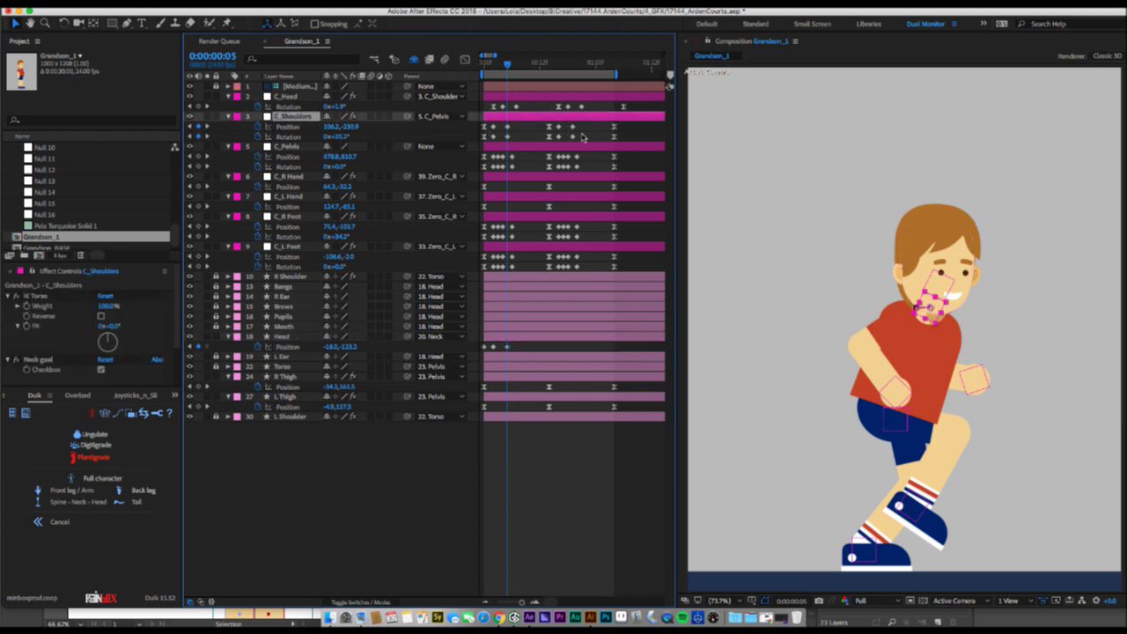
pyautogui.click(504, 339)
pyautogui.click(506, 117)
# Copy the head's position keyframes so the dip repeats from frame 14 and the starting position closes the loop at frame 28.
pyautogui.click(550, 66)
pyautogui.click(485, 338)
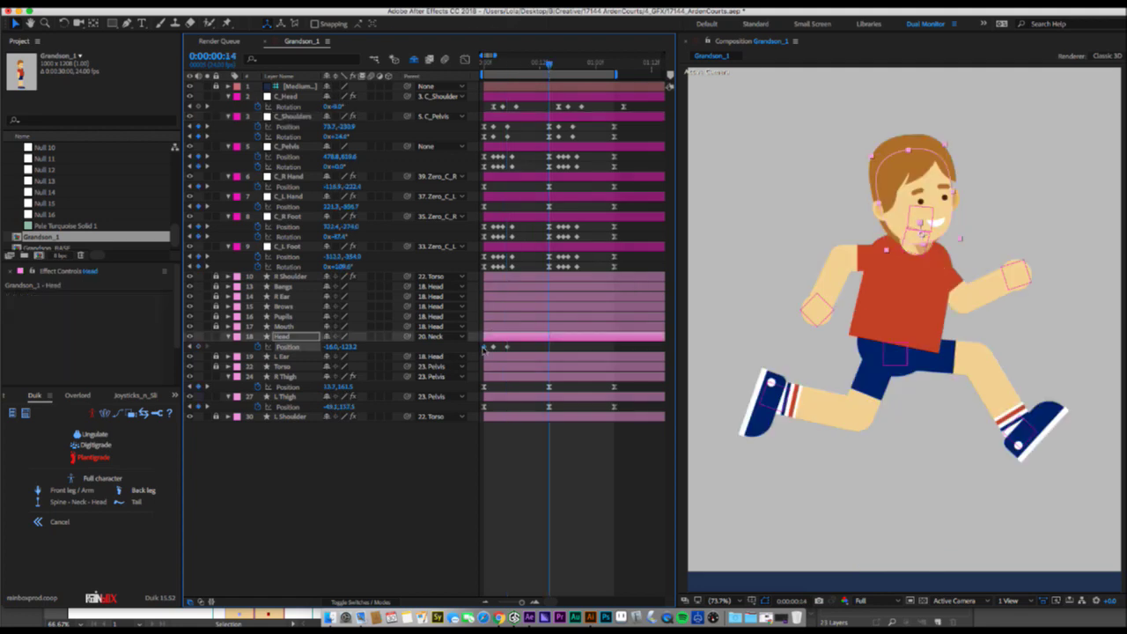
pyautogui.press('super+v')
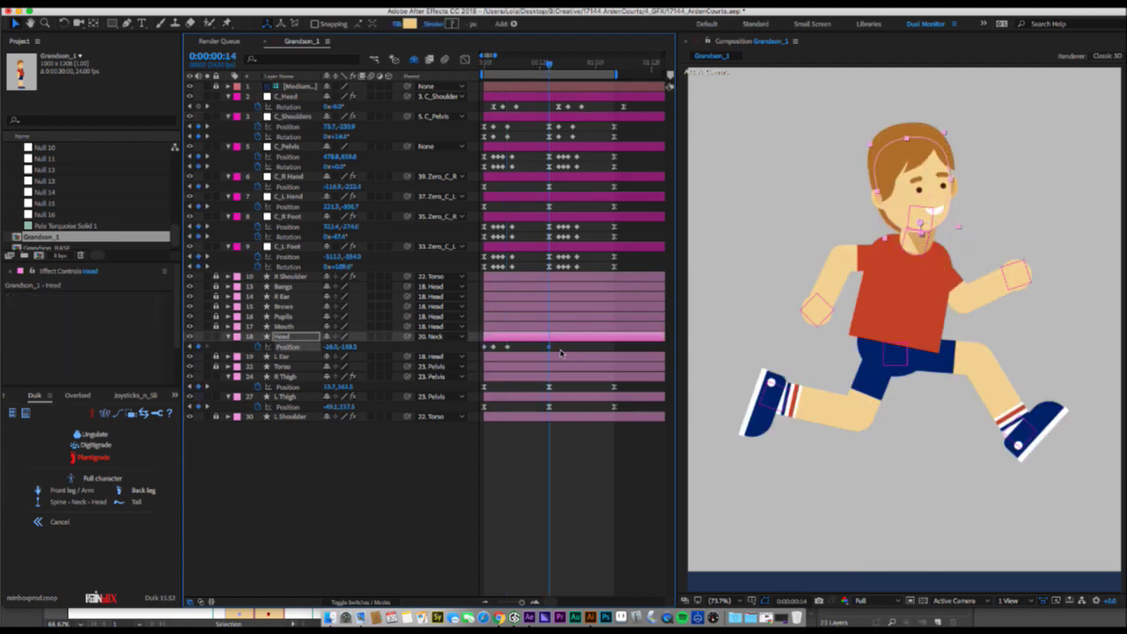
pyautogui.moveTo(559, 345); pyautogui.dragTo(474, 354)
# Apply Easy Ease to the head's position keyframes at frames 0, 14 and 28, and lengthen the incoming speed influence at frames 14 and 28.
pyautogui.rightClick(483, 348)
pyautogui.moveTo(562, 486)
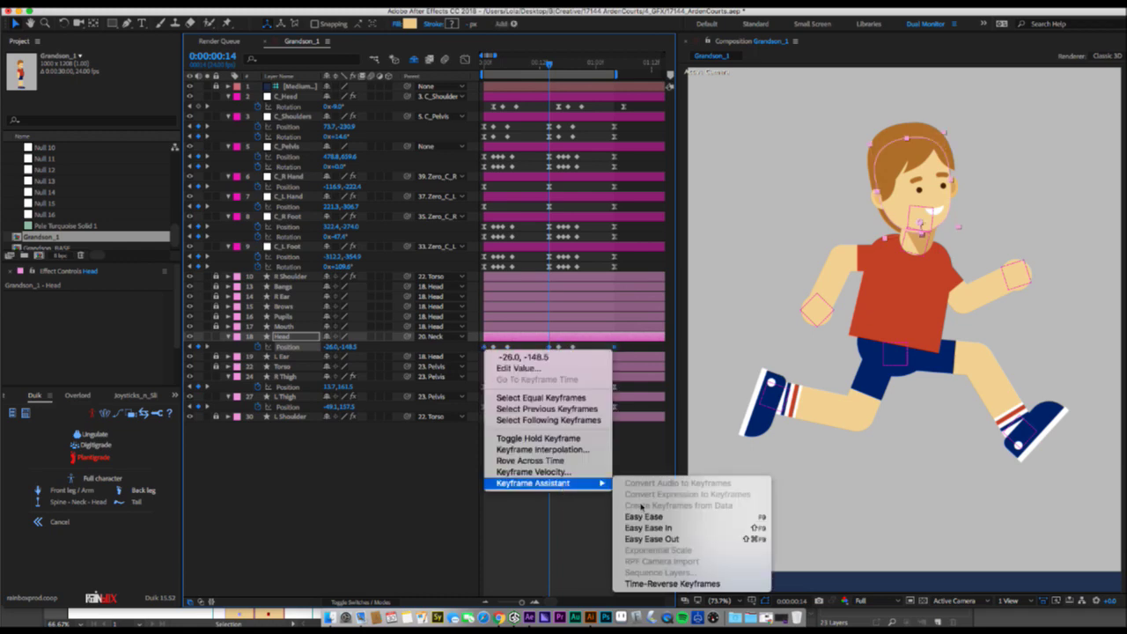
pyautogui.click(655, 513)
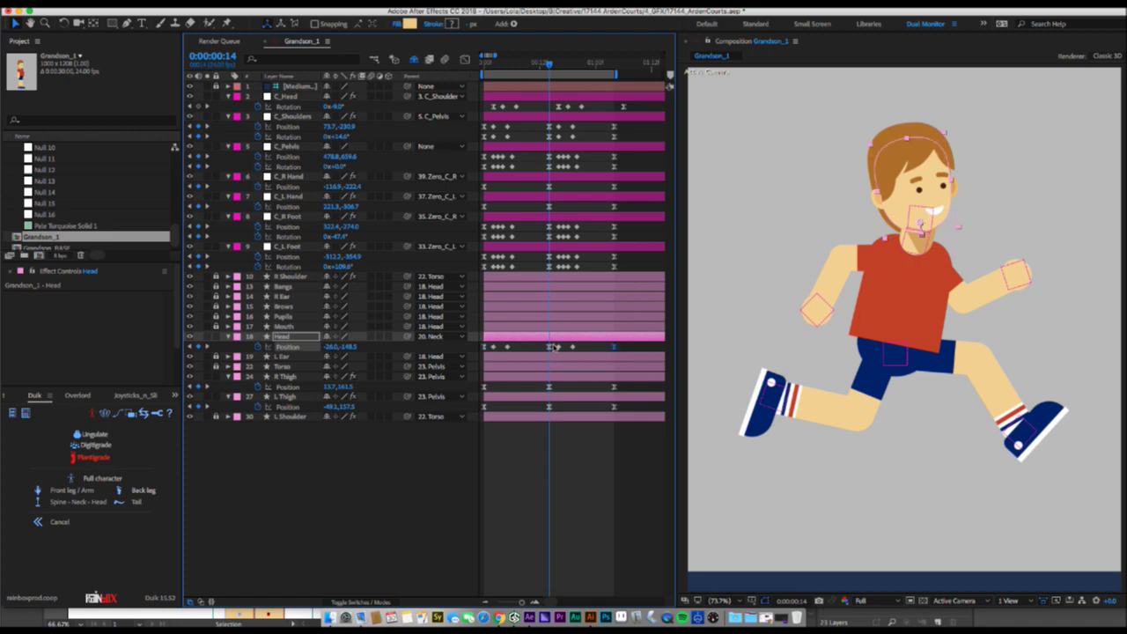
pyautogui.click(465, 59)
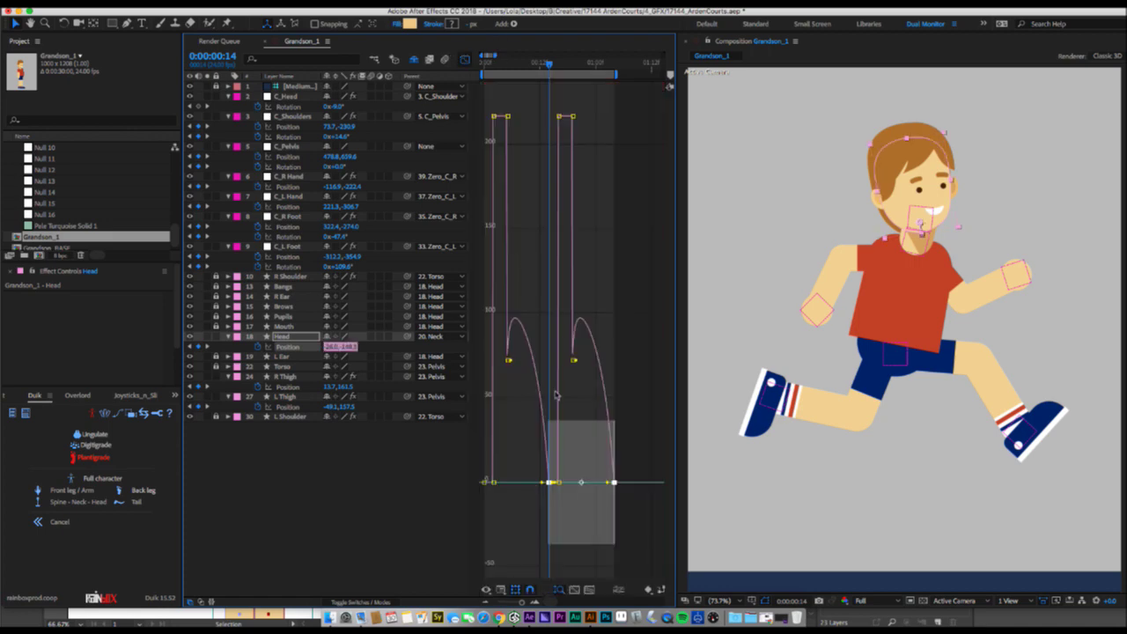
pyautogui.moveTo(542, 476); pyautogui.dragTo(538, 531)
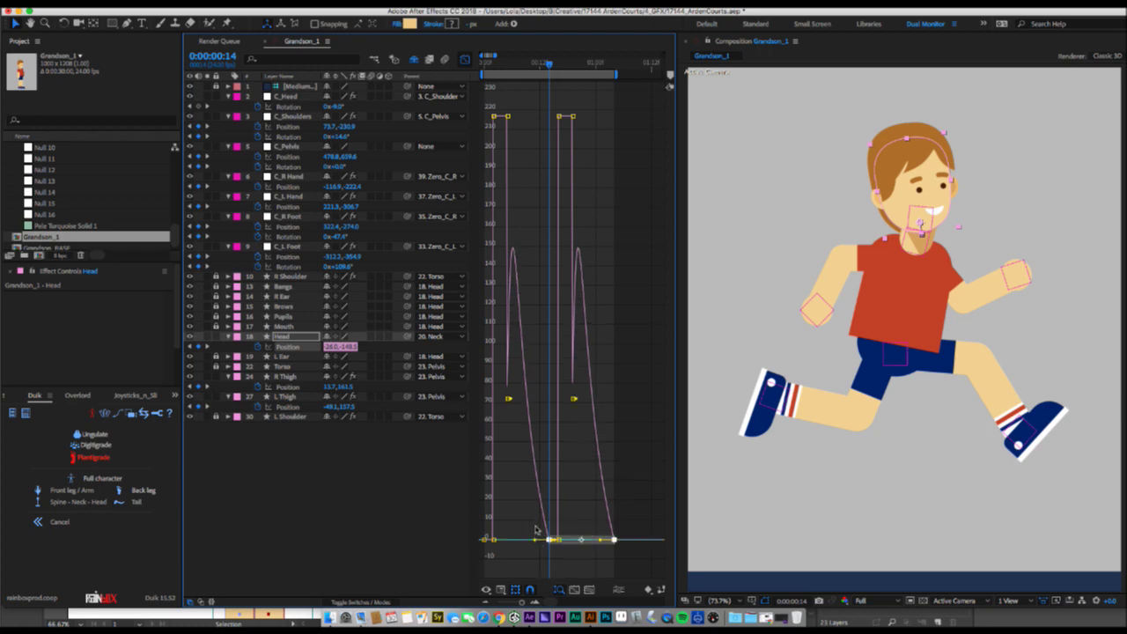
pyautogui.click(465, 60)
# Preview the run cycle from the start to check the head's dip, and return to frame 0.
pyautogui.moveTo(488, 64); pyautogui.dragTo(476, 70)
pyautogui.press('space')
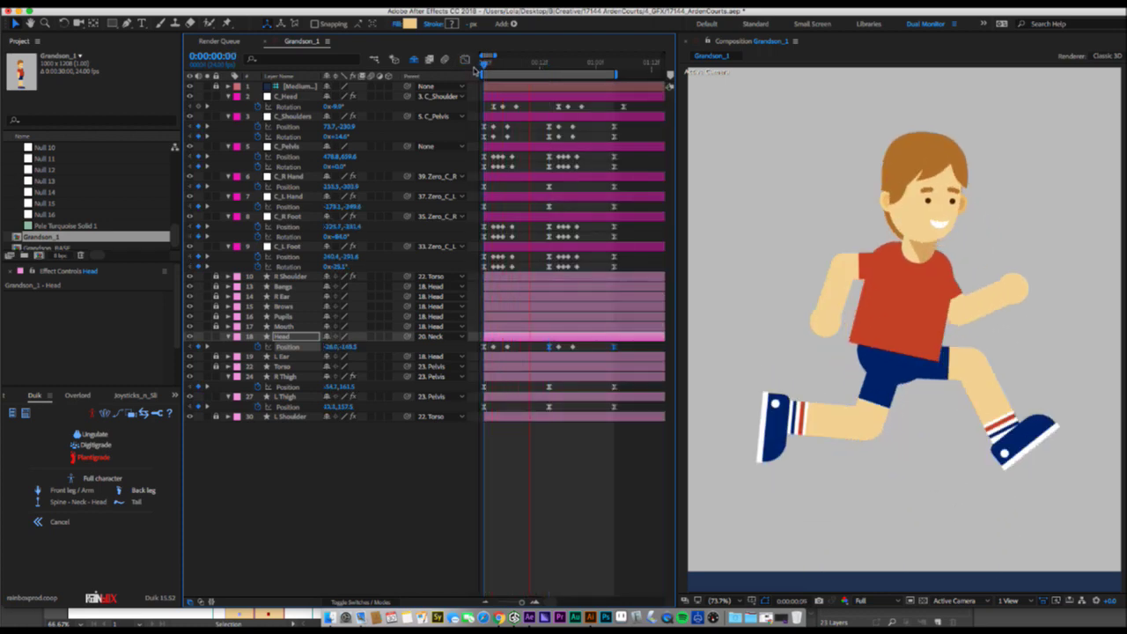
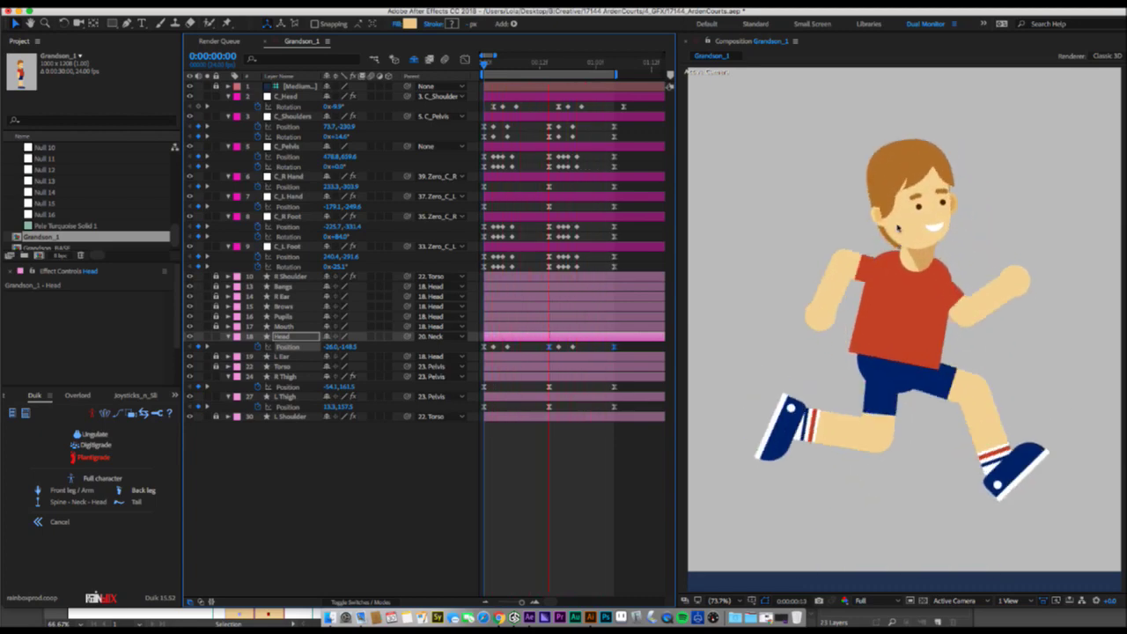
pyautogui.click(480, 68)
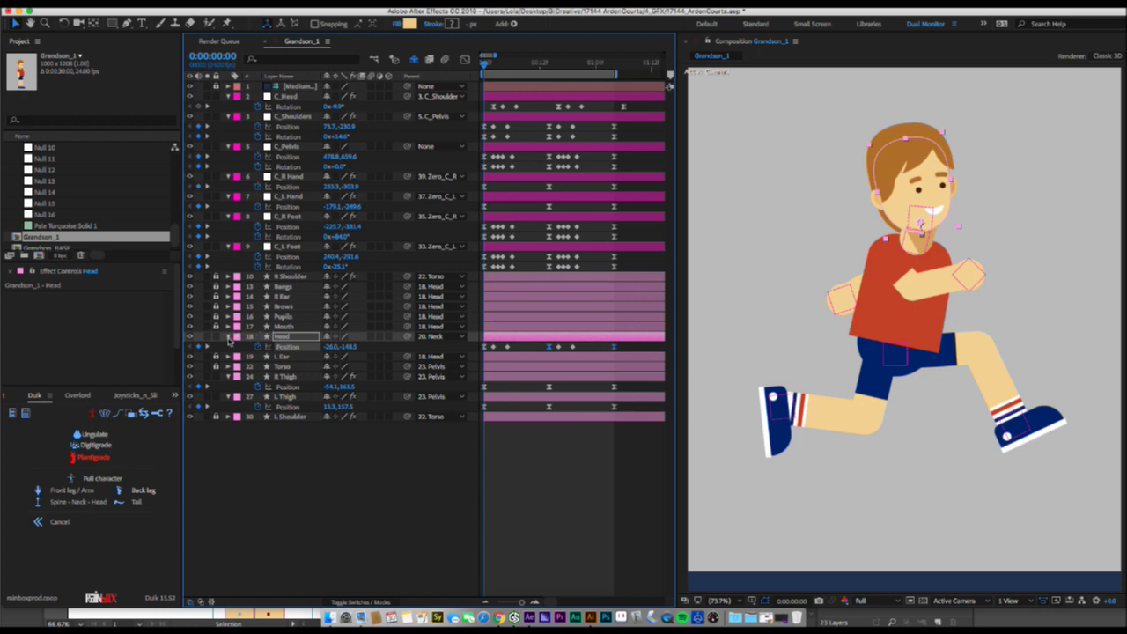
# Unlock the Torso layer and add a position keyframe for it at frame 0, keeping the Head's position keyframes displayed for reference.
pyautogui.click(228, 337)
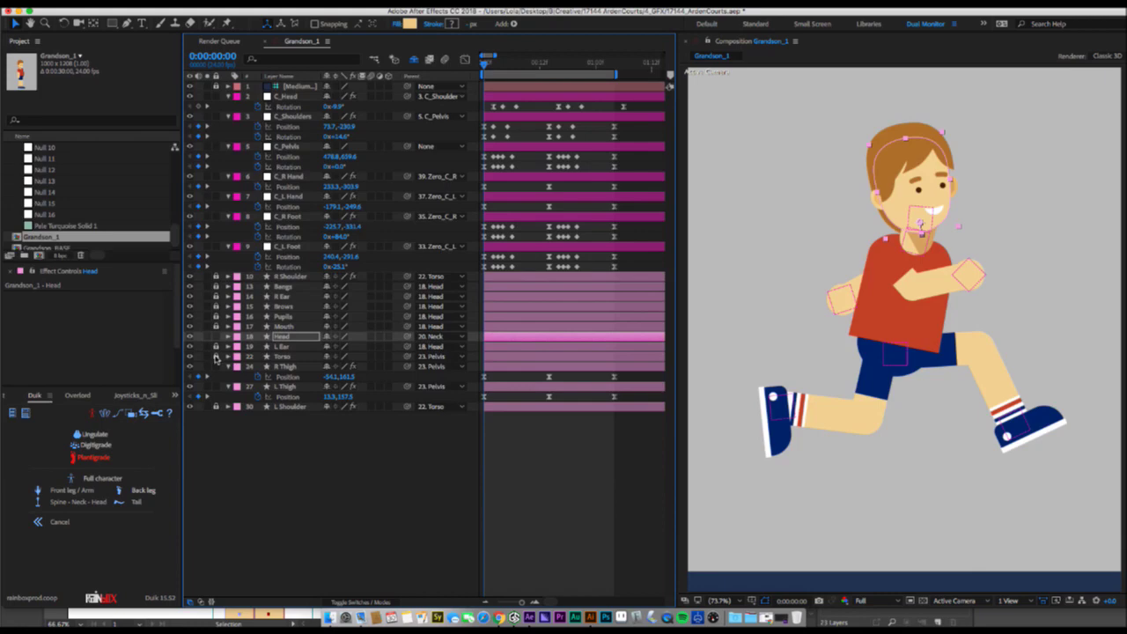
pyautogui.click(289, 358)
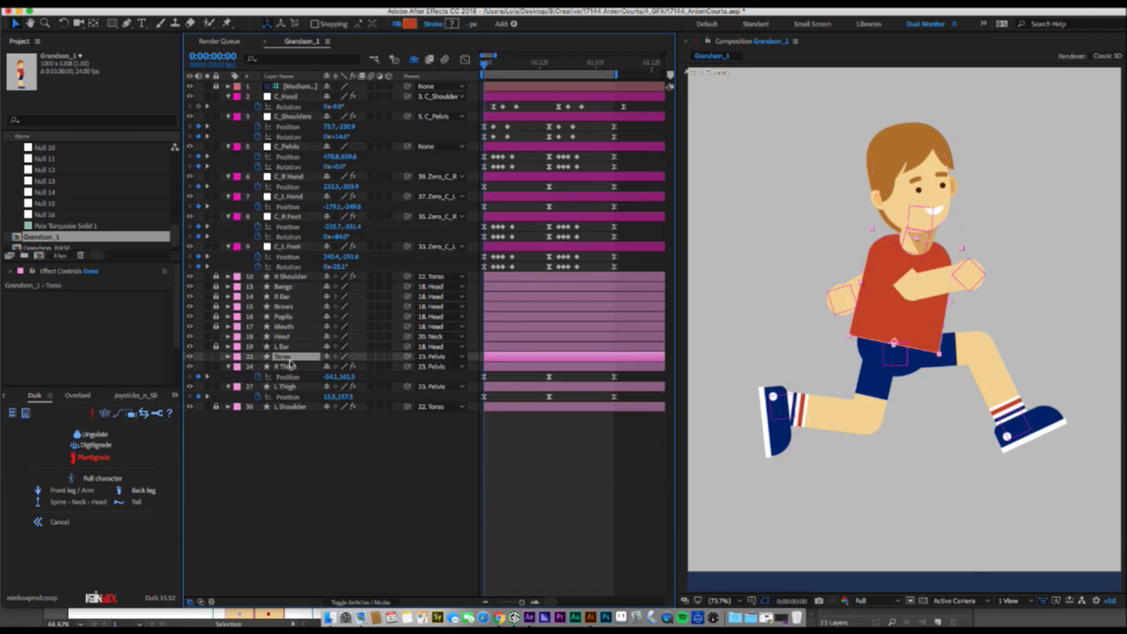
pyautogui.click(286, 339)
pyautogui.press('p')
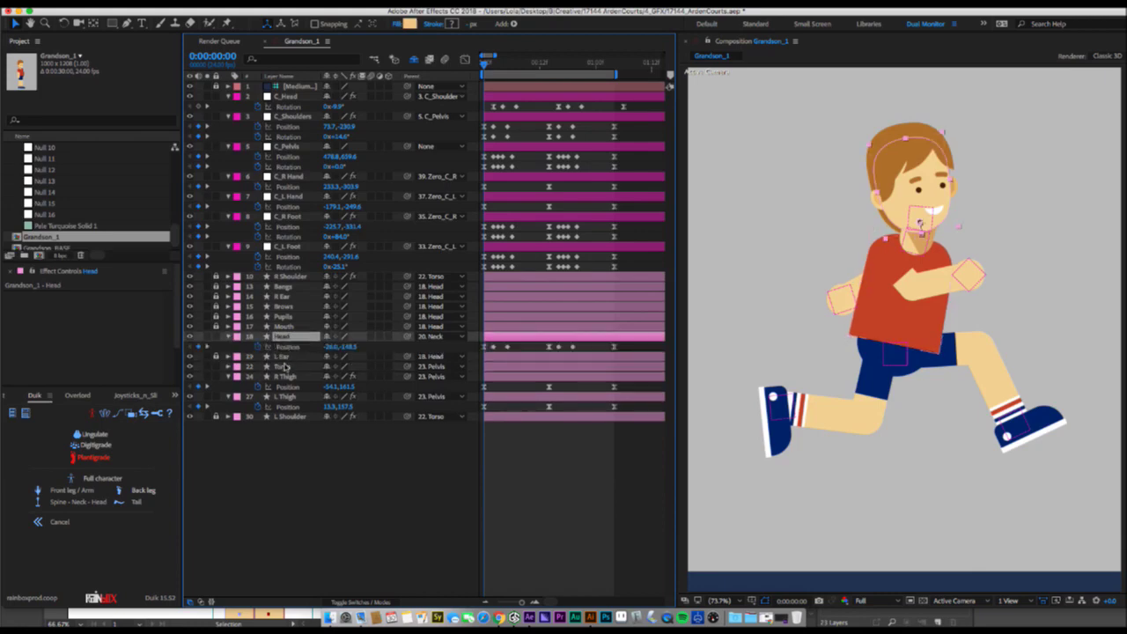
pyautogui.click(282, 366)
pyautogui.press('p')
pyautogui.click(269, 377)
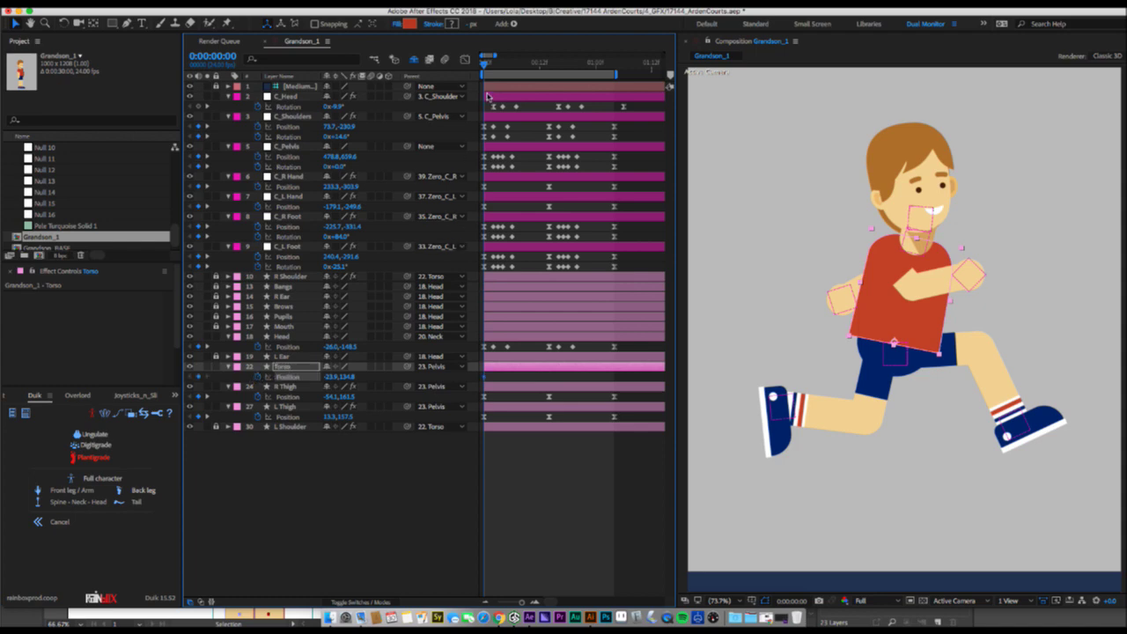
# Hold the torso's position with a keyframe at frame 2 and lower it to a Y position of about 169 at frame 5.
pyautogui.click(491, 65)
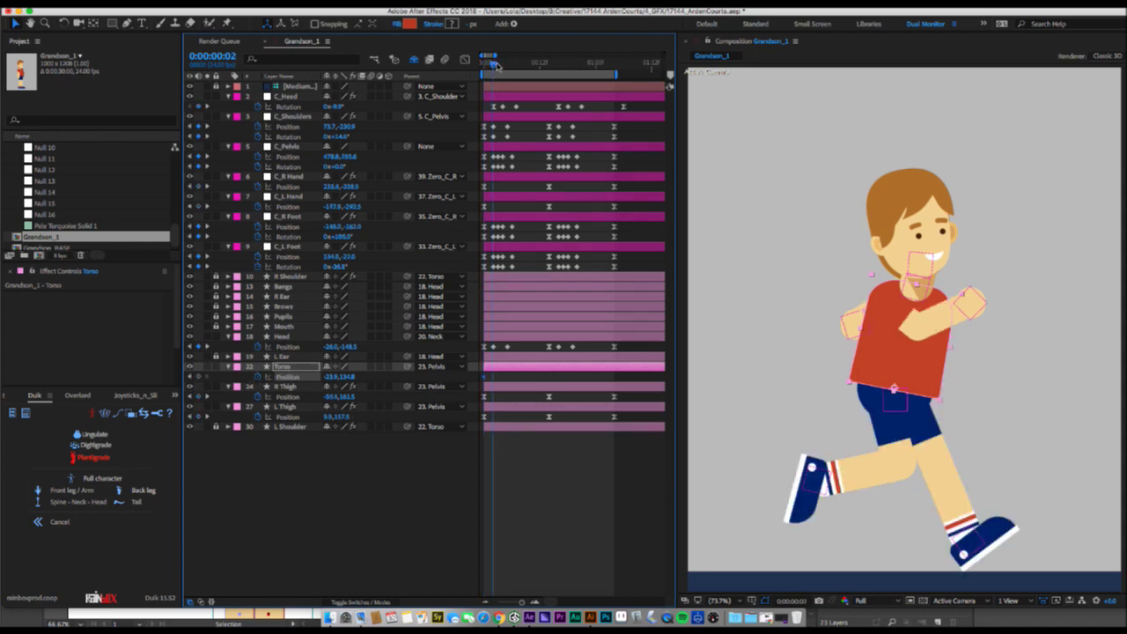
pyautogui.moveTo(500, 67); pyautogui.dragTo(507, 64)
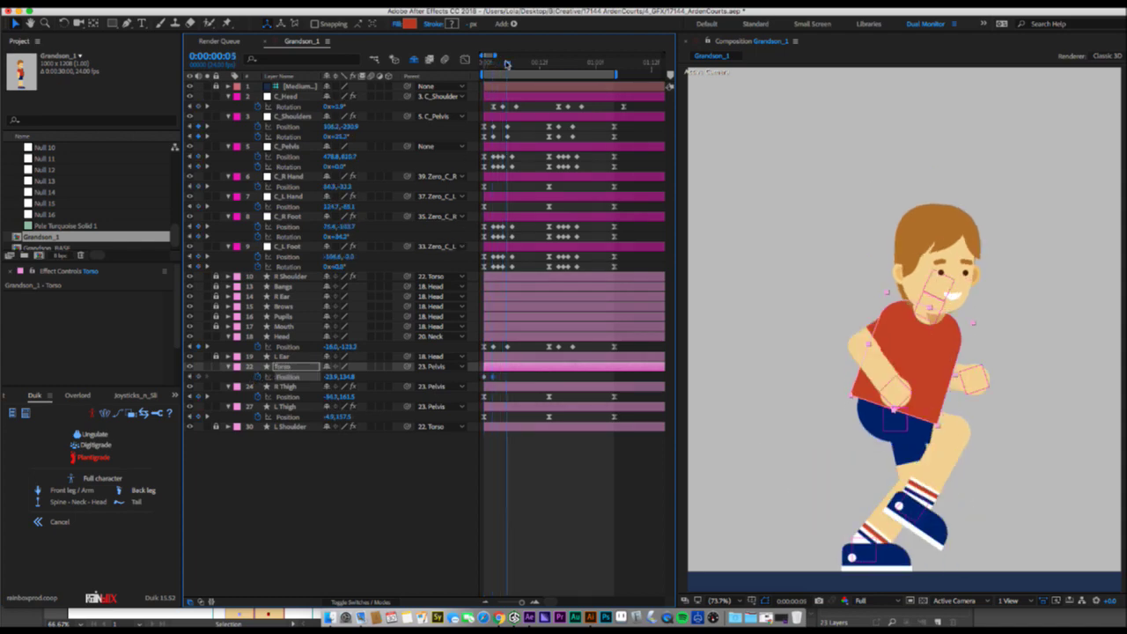
pyautogui.moveTo(867, 388)
pyautogui.mouseDown()
pyautogui.moveTo(878, 397)
pyautogui.moveTo(888, 383)
pyautogui.mouseUp()
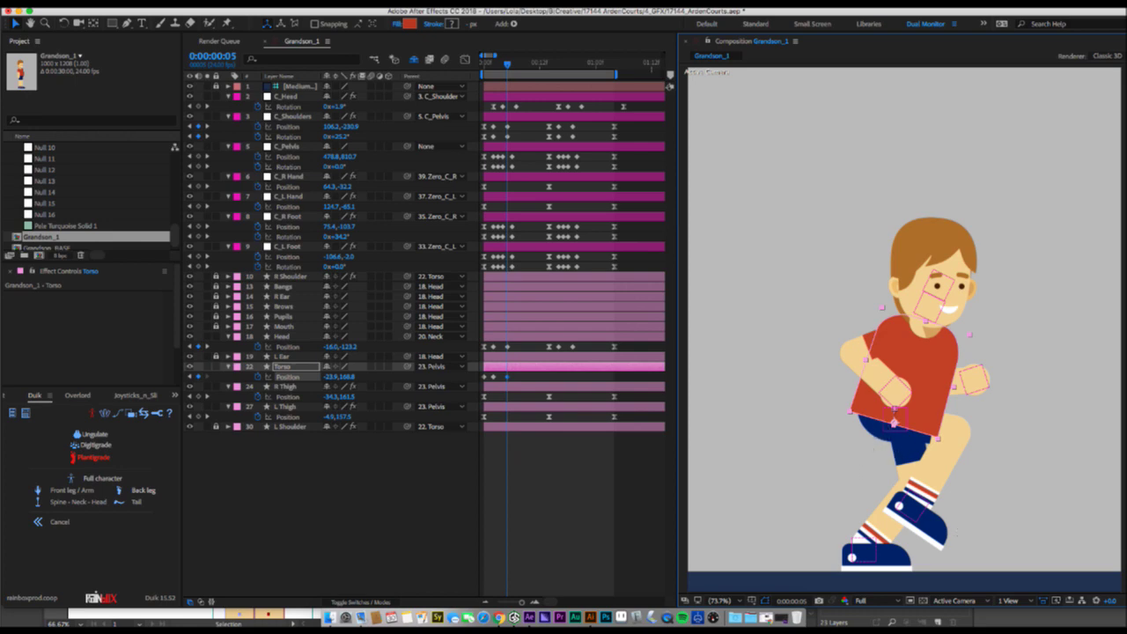
# Copy the torso's position keyframes so its drop repeats from frame 14 and the starting position closes the loop at frame 28.
pyautogui.click(549, 64)
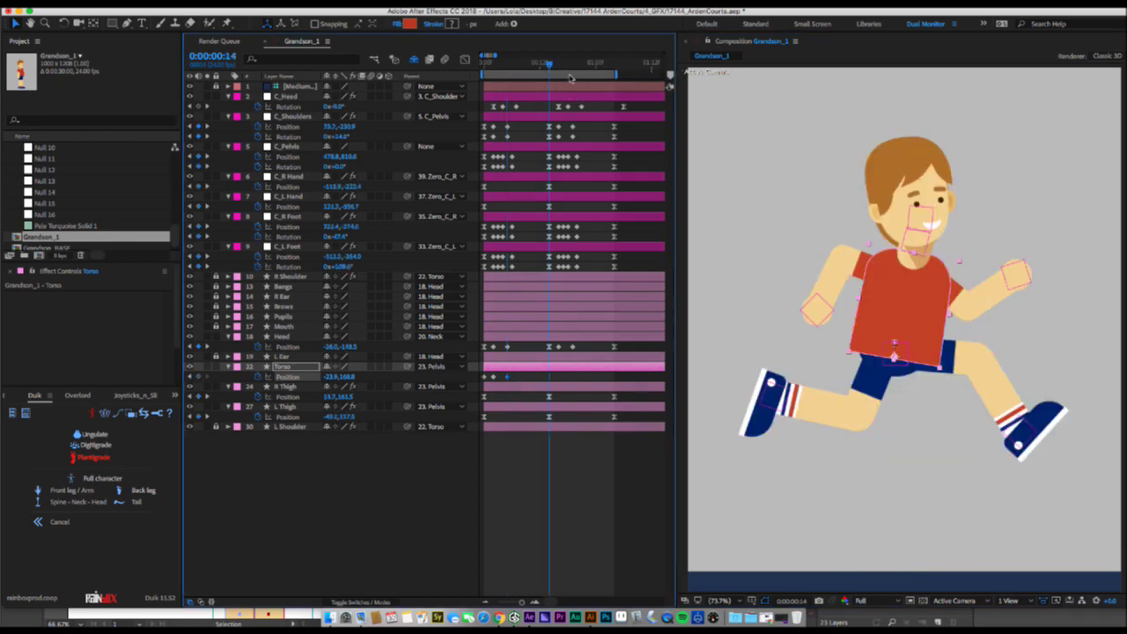
pyautogui.press('super+c')
pyautogui.press('super+v')
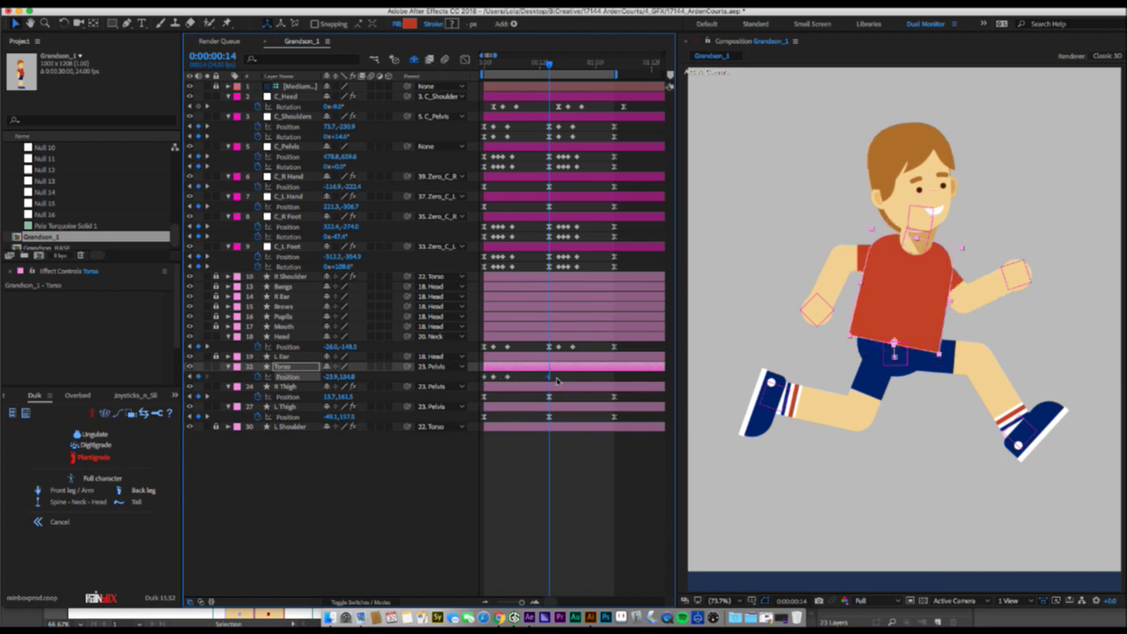
pyautogui.moveTo(559, 382); pyautogui.dragTo(470, 380)
pyautogui.press('super+c')
pyautogui.press('super+v')
# Apply Easy Ease to the torso's position keyframes at frames 0, 14 and 28, and lengthen the incoming speed influence at frames 14 and 28.
pyautogui.rightClick(486, 378)
pyautogui.moveTo(553, 519)
pyautogui.click(659, 528)
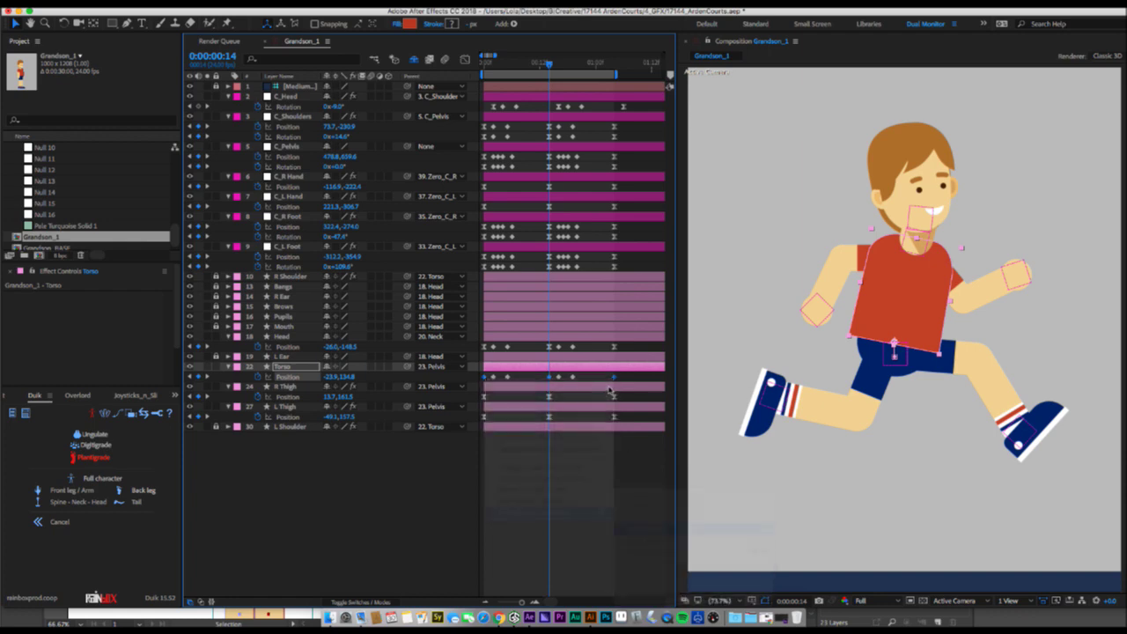
pyautogui.click(544, 380)
pyautogui.click(549, 377)
pyautogui.click(465, 59)
pyautogui.moveTo(542, 537)
pyautogui.mouseDown()
pyautogui.moveTo(516, 546)
pyautogui.moveTo(533, 547)
pyautogui.mouseUp()
pyautogui.click(465, 60)
# Preview the run cycle with the torso's drop, save the project, and play the cycle once more.
pyautogui.press('space')
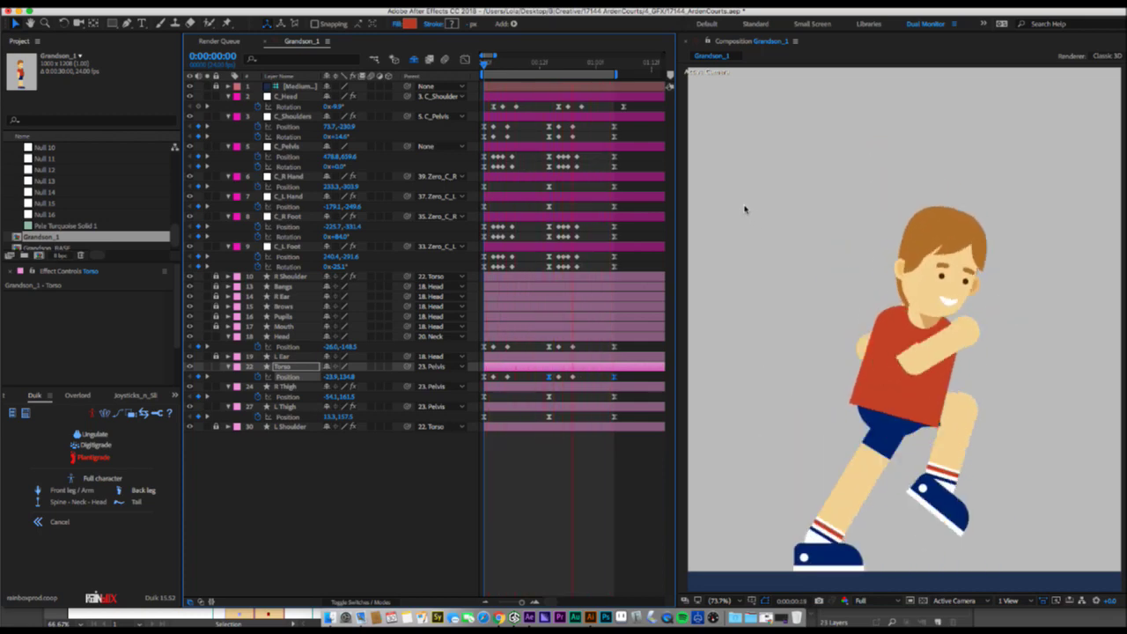
pyautogui.press('space')
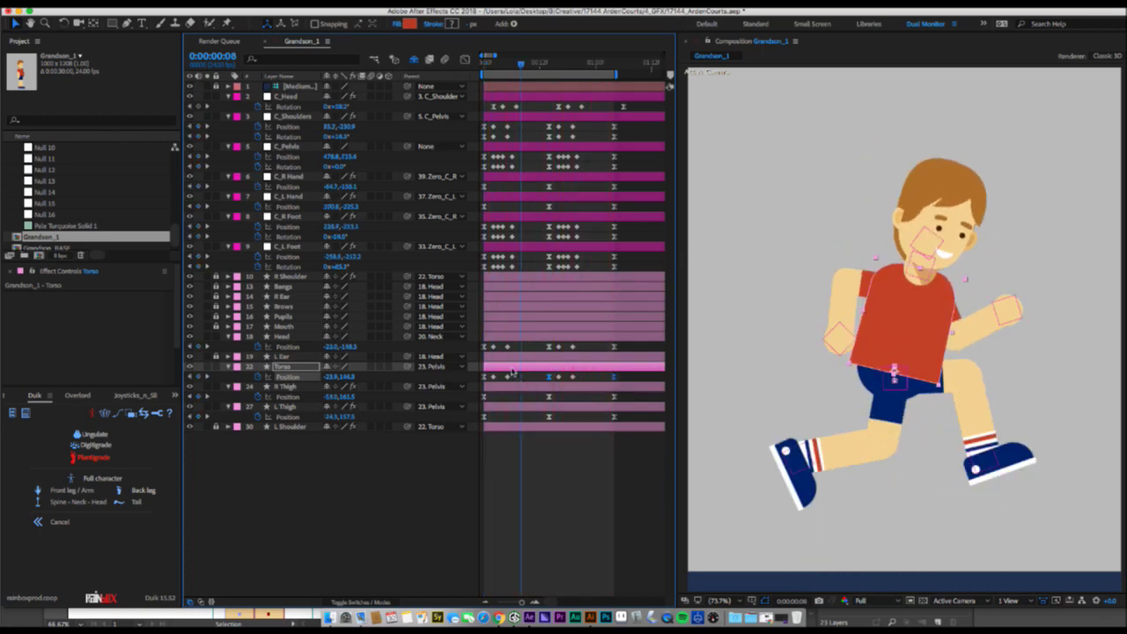
pyautogui.press('super+s')
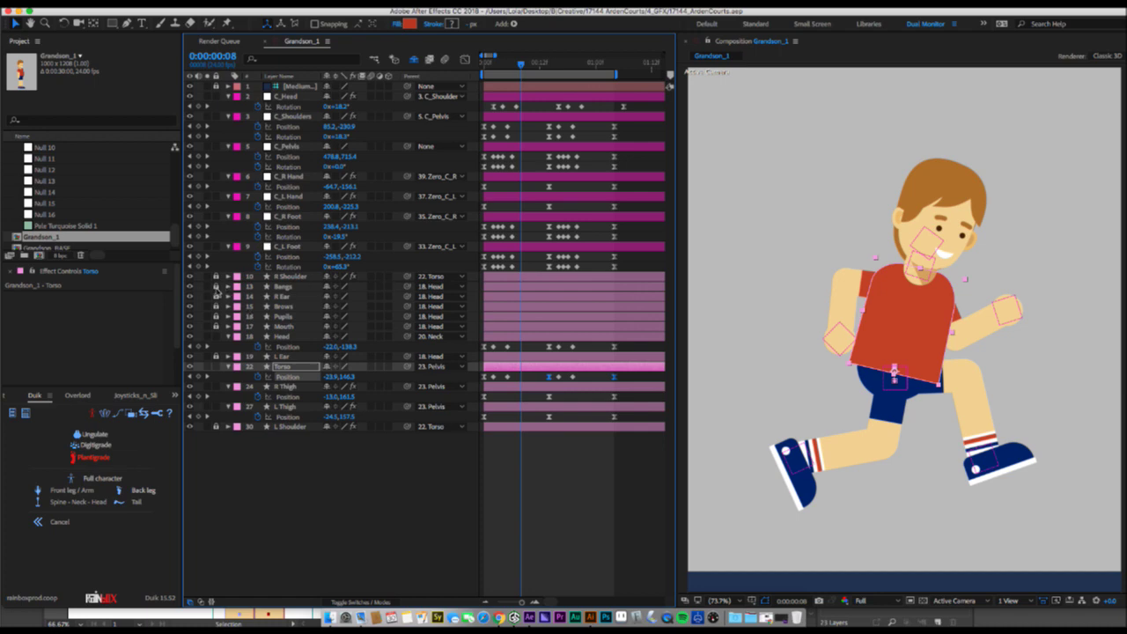
pyautogui.press('space')
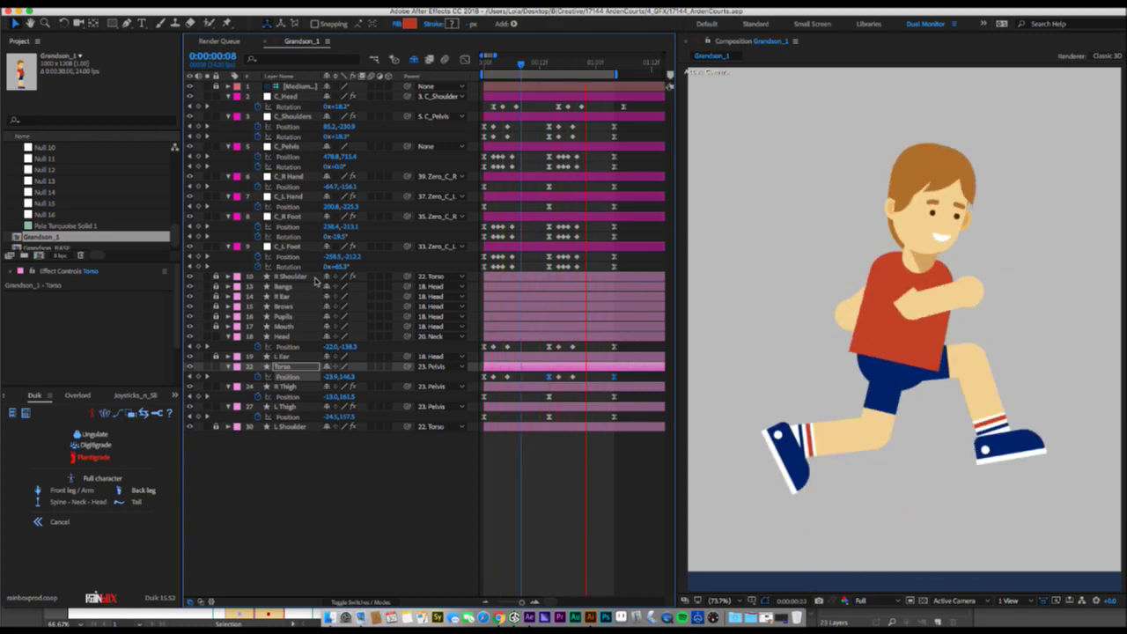
pyautogui.press('space')
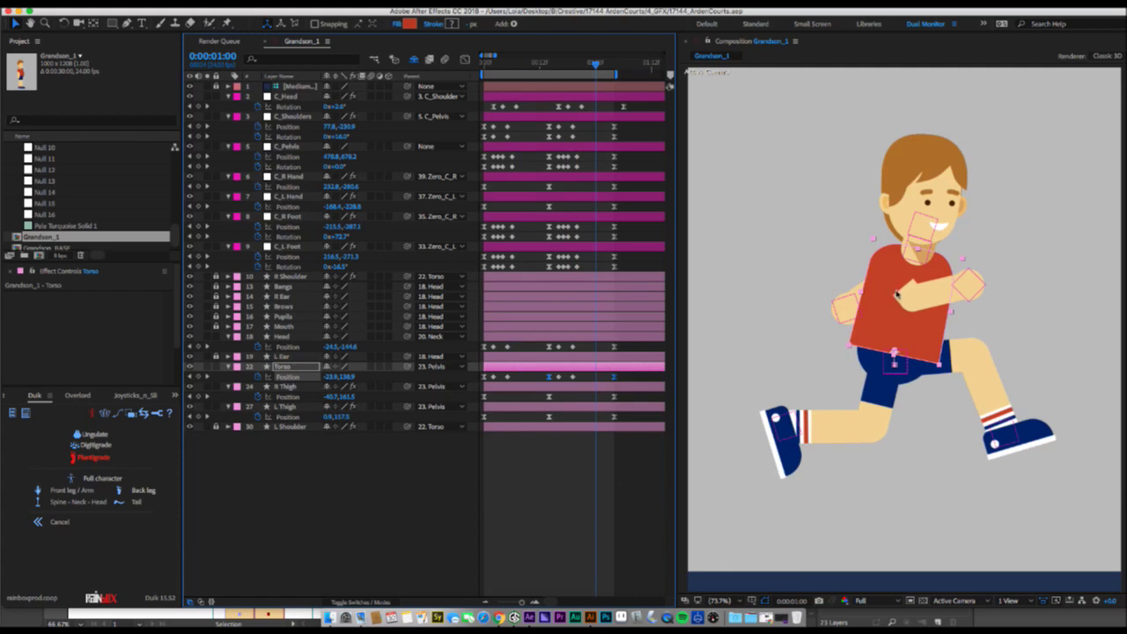
# Check the right thigh, torso and right shoulder layers, and preview the run cycle.
pyautogui.click(879, 402)
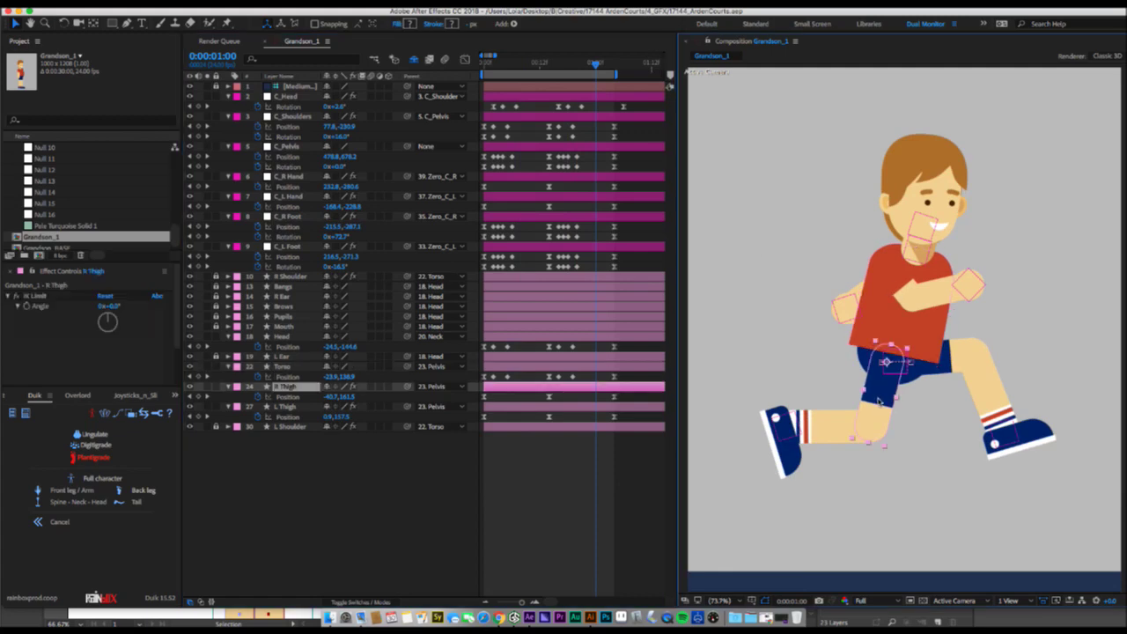
pyautogui.click(900, 278)
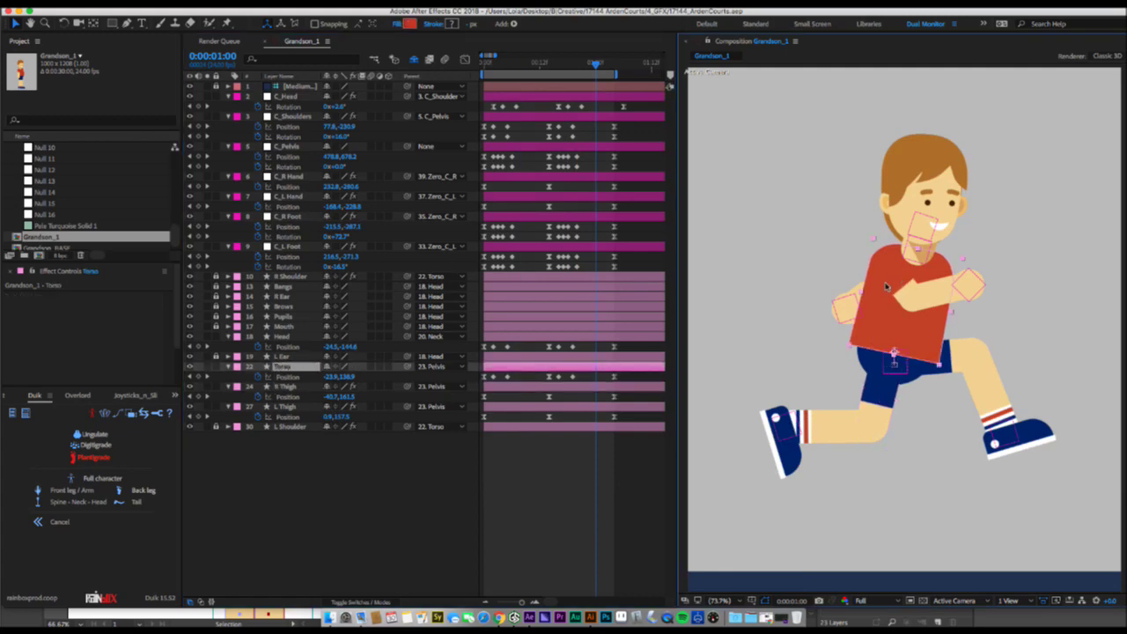
pyautogui.click(276, 277)
pyautogui.click(887, 280)
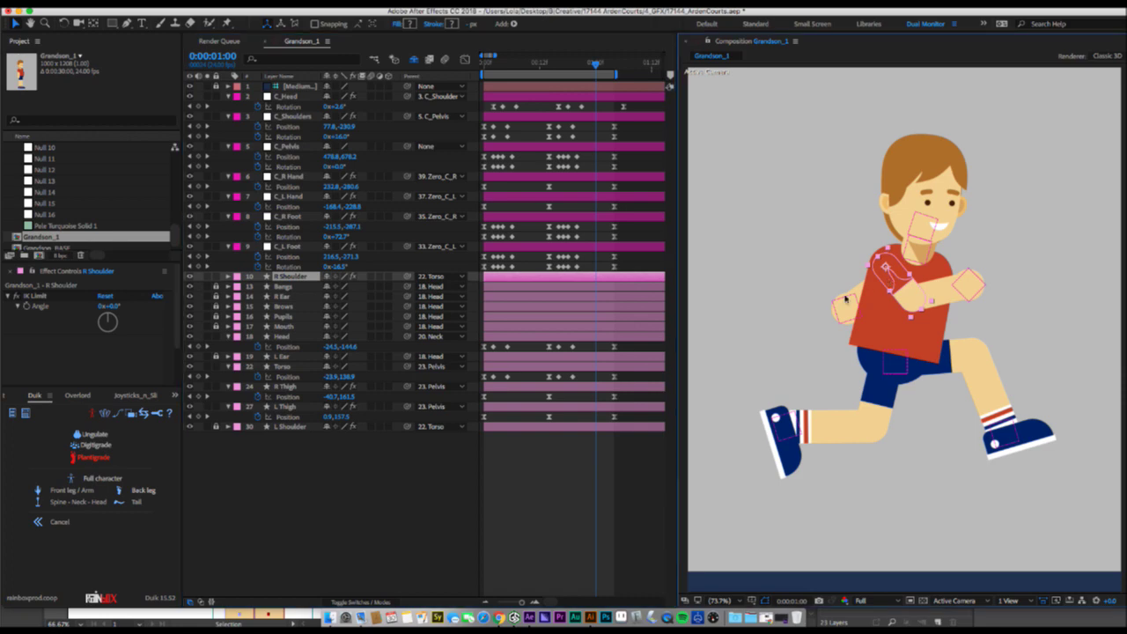
pyautogui.click(390, 480)
pyautogui.press('space')
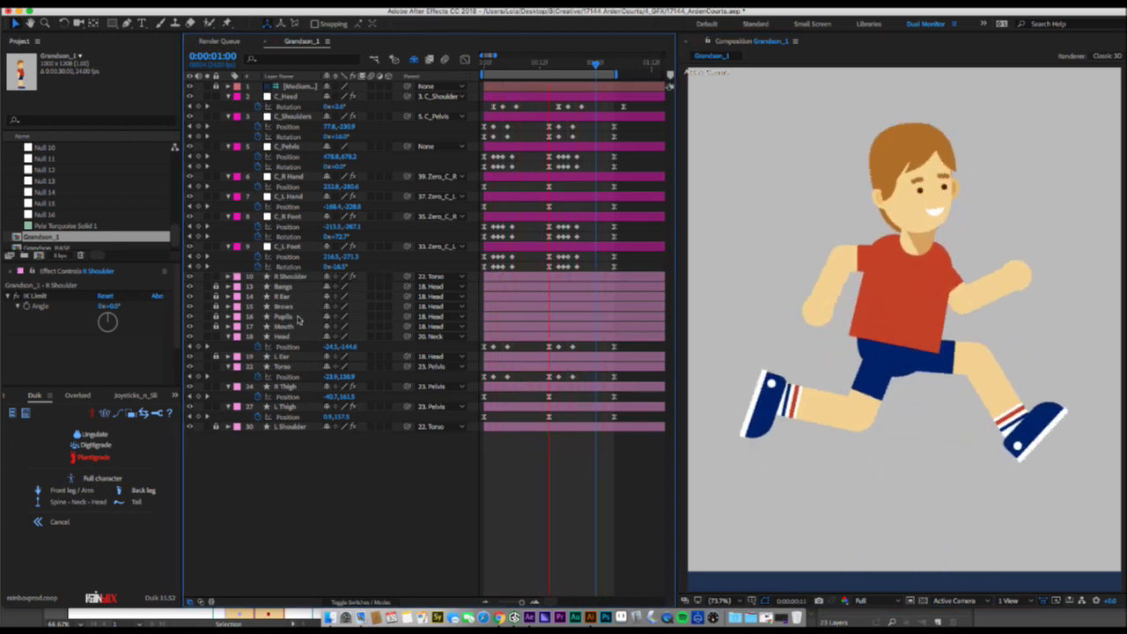
pyautogui.press('space')
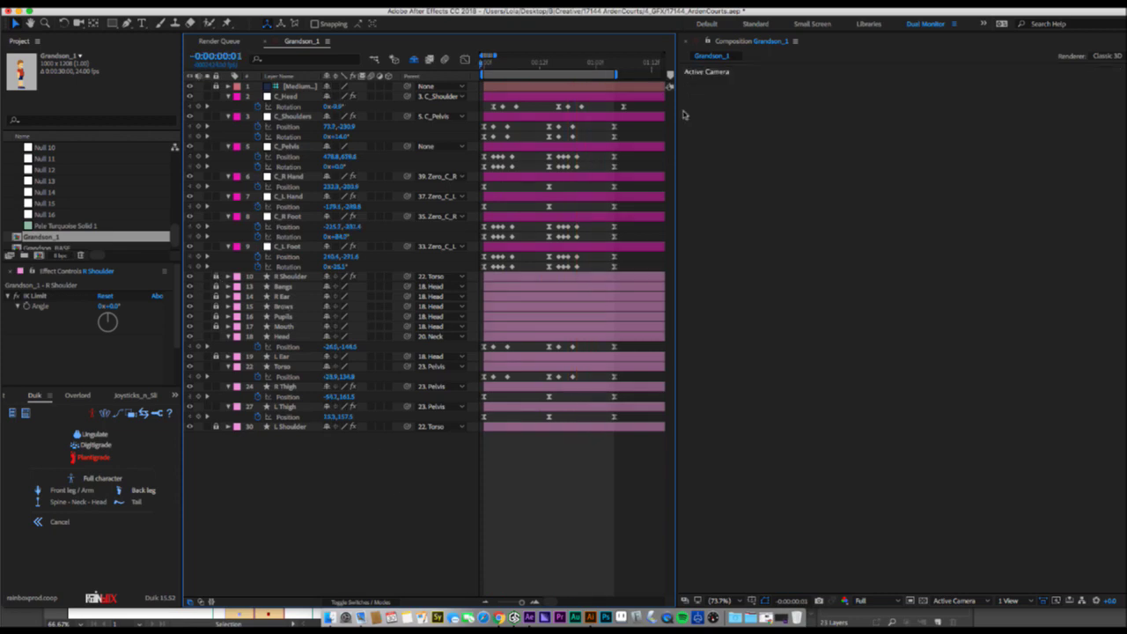
# Return to frame 0, unlock the Brows, Pupils and Mouth layers, and add a null object above the Brows layer.
pyautogui.press('pagedown')
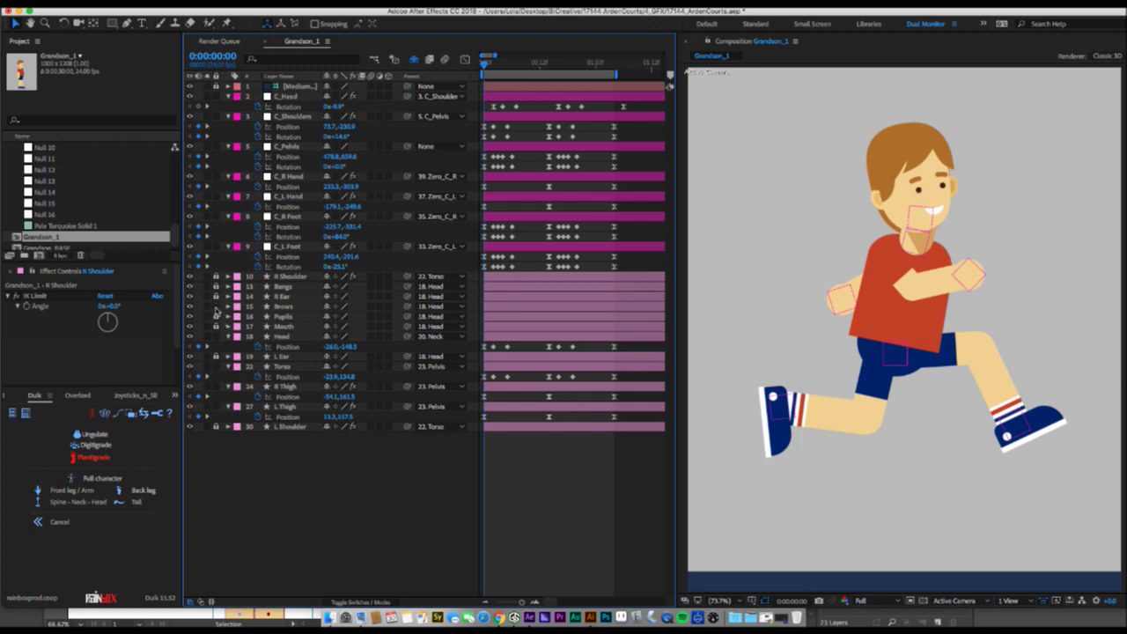
pyautogui.click(293, 317)
pyautogui.keyDown('shift'); pyautogui.click(290, 308); pyautogui.keyUp('shift')
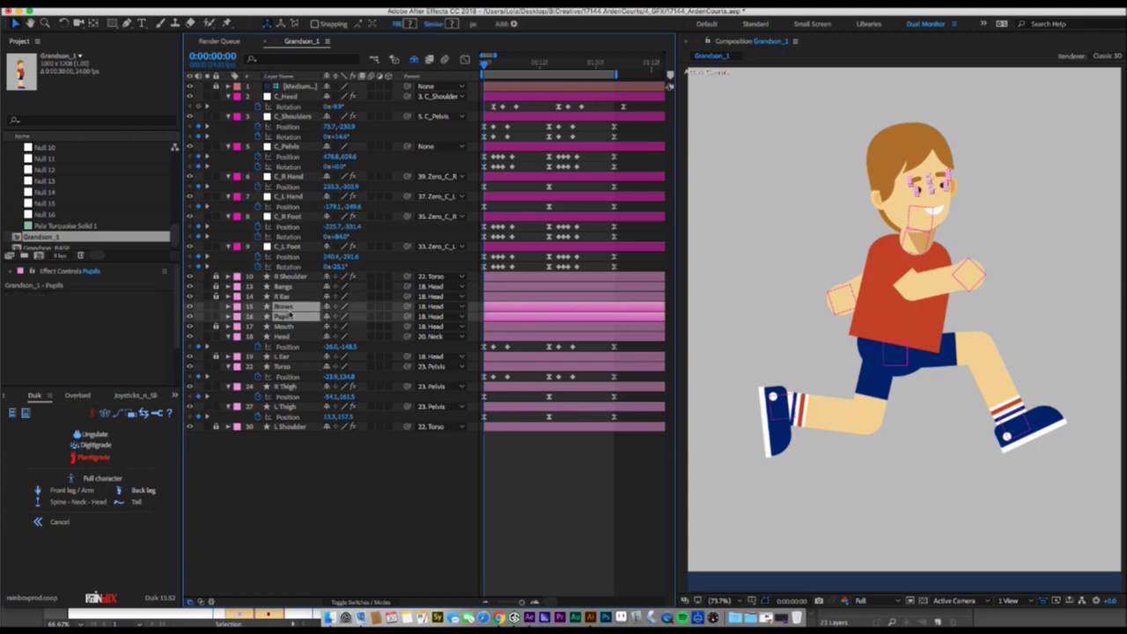
pyautogui.click(280, 327)
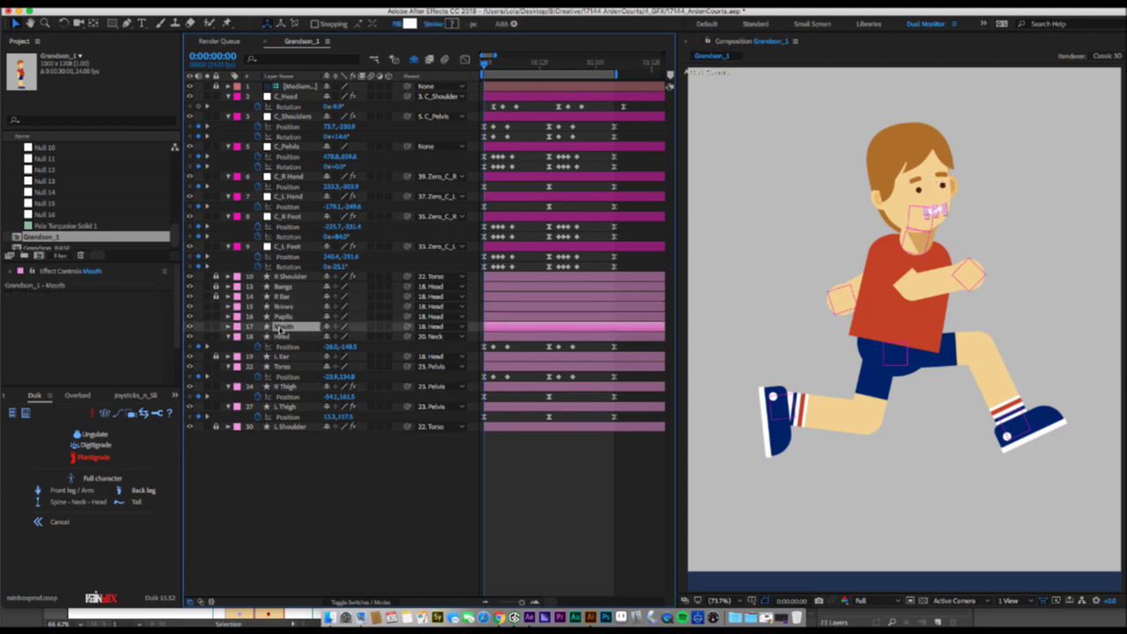
pyautogui.click(286, 308)
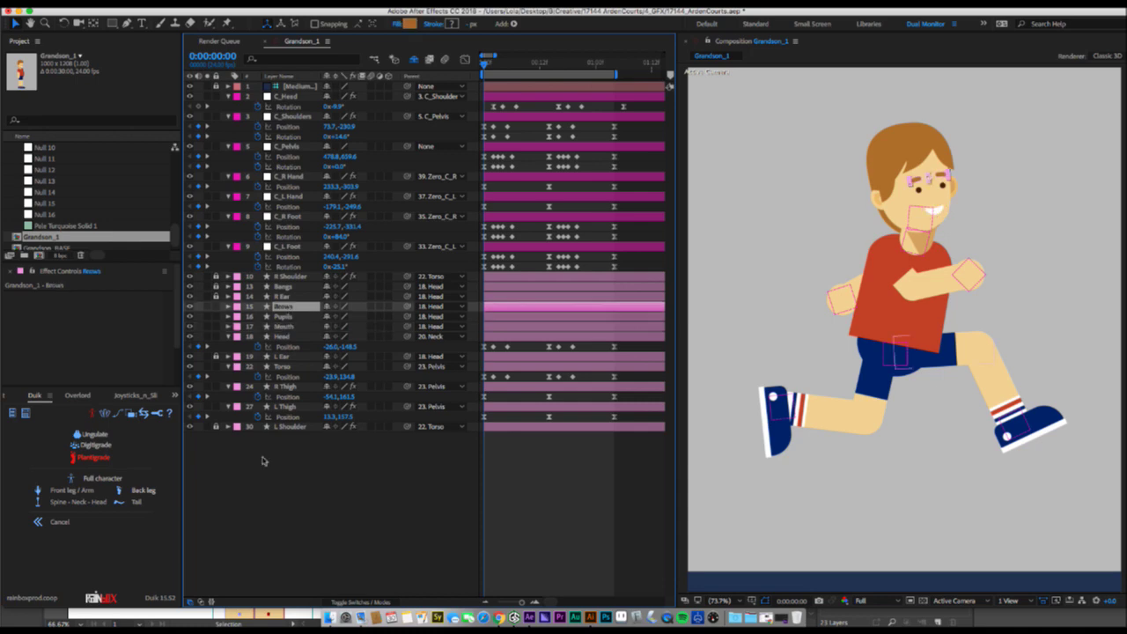
pyautogui.rightClick(265, 461)
pyautogui.moveTo(370, 469)
pyautogui.click(435, 531)
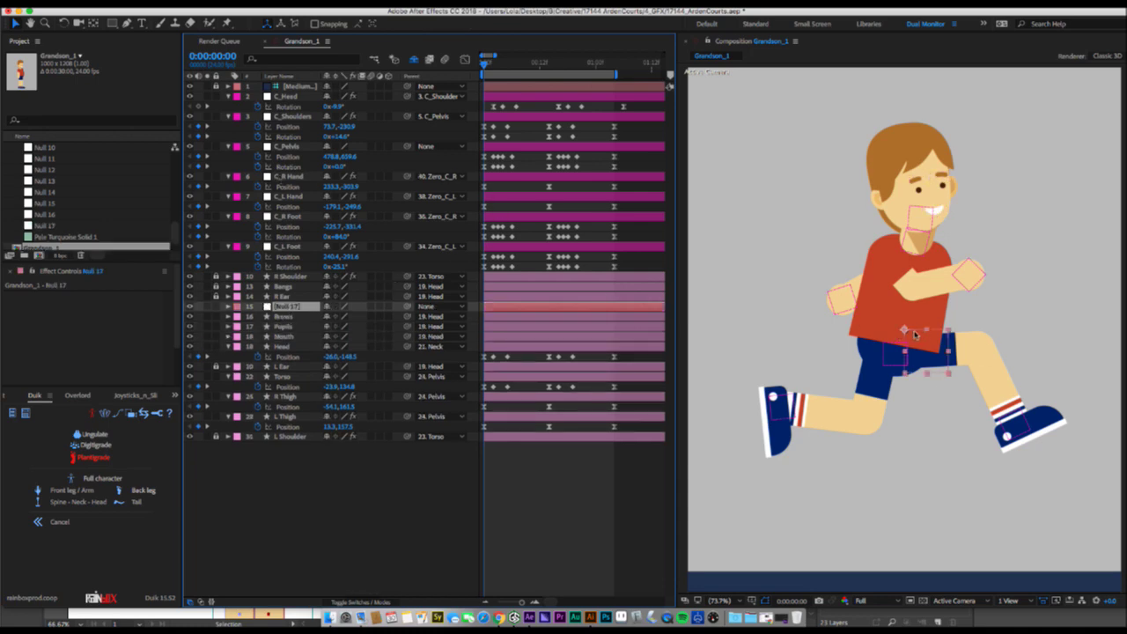
# Place the new null on the boy's face between the eyes and rename it FaceControl.
pyautogui.moveTo(907, 333); pyautogui.dragTo(936, 195)
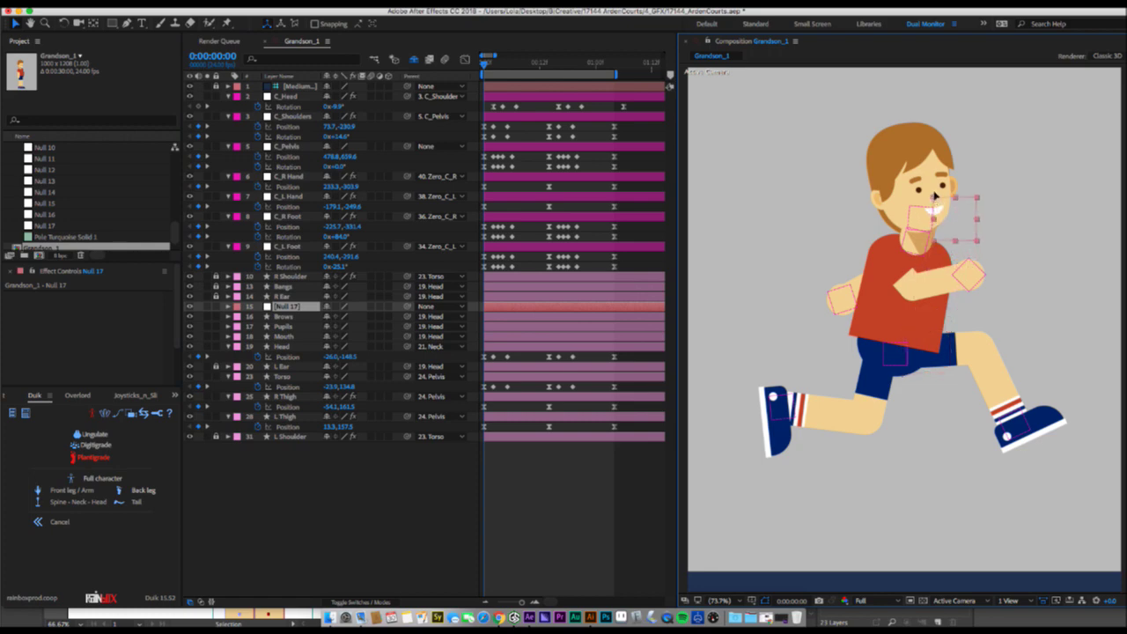
pyautogui.press('Return')
pyautogui.click(293, 307)
pyautogui.write('Face')
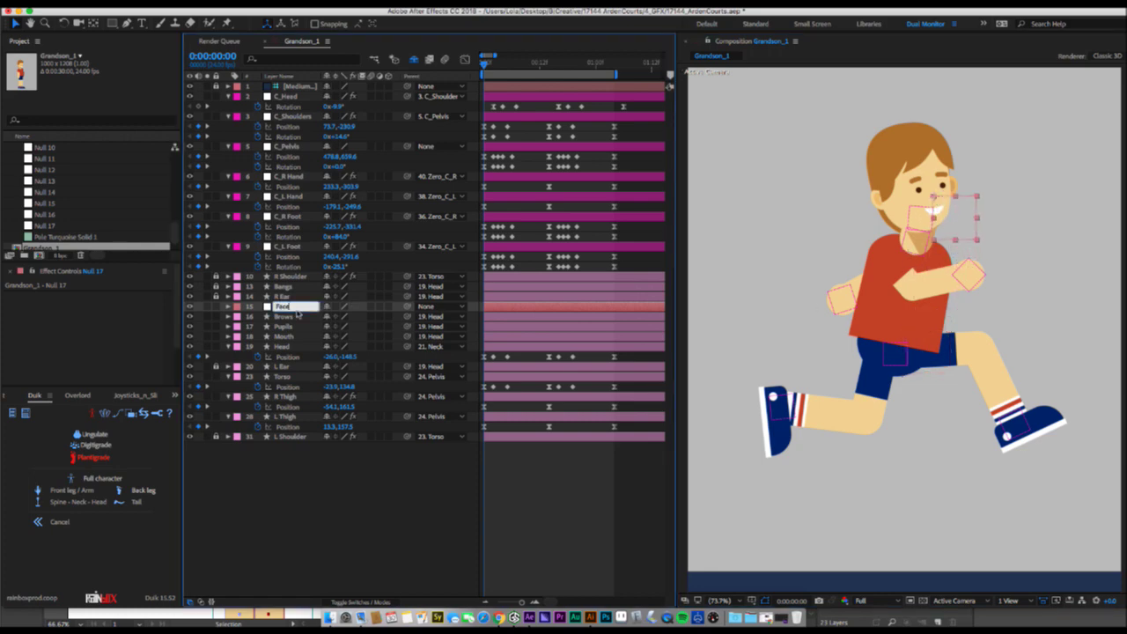
pyautogui.write('Control')
pyautogui.press('Return')
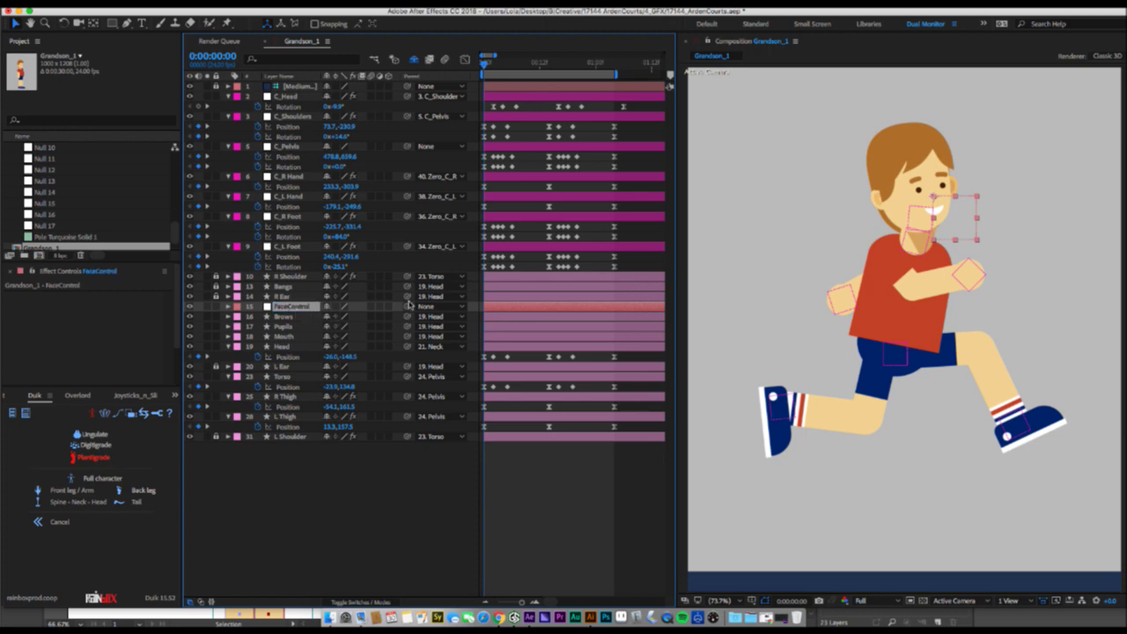
# Parent FaceControl to Head, and parent the Brows, Pupils and Mouth layers to FaceControl.
pyautogui.click(427, 307)
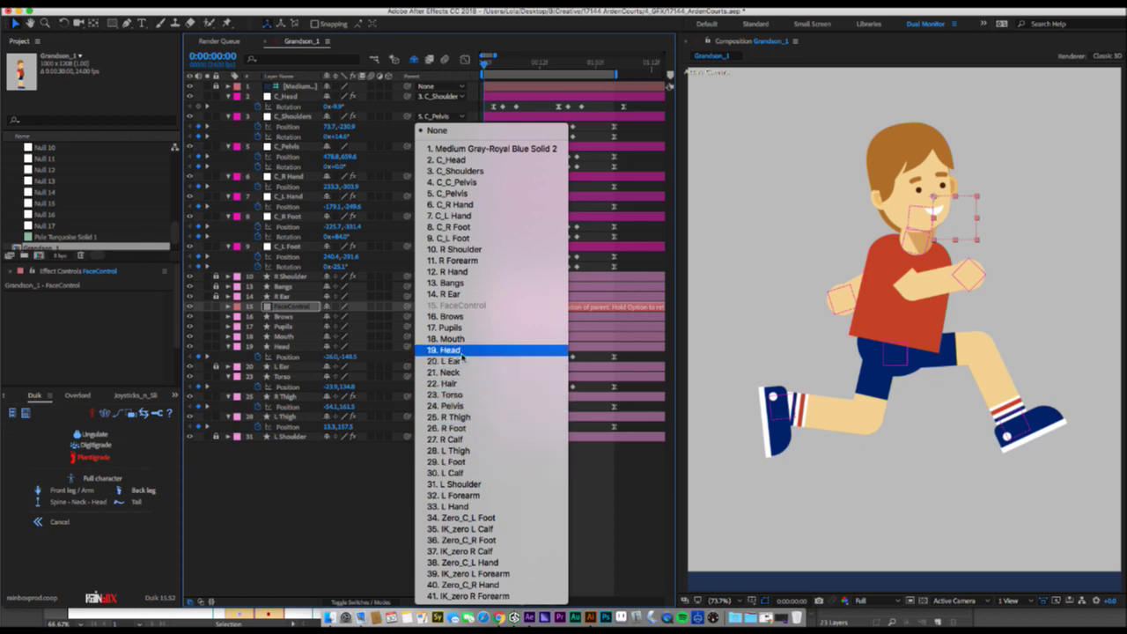
pyautogui.click(449, 350)
pyautogui.click(300, 317)
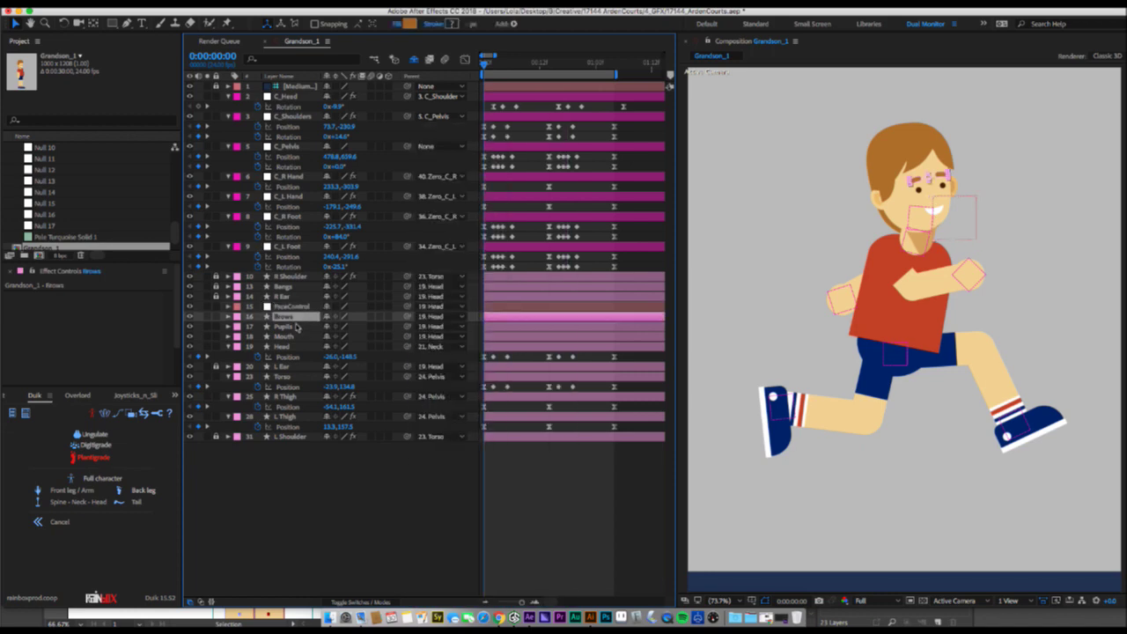
pyautogui.keyDown('shift'); pyautogui.click(291, 339); pyautogui.keyUp('shift')
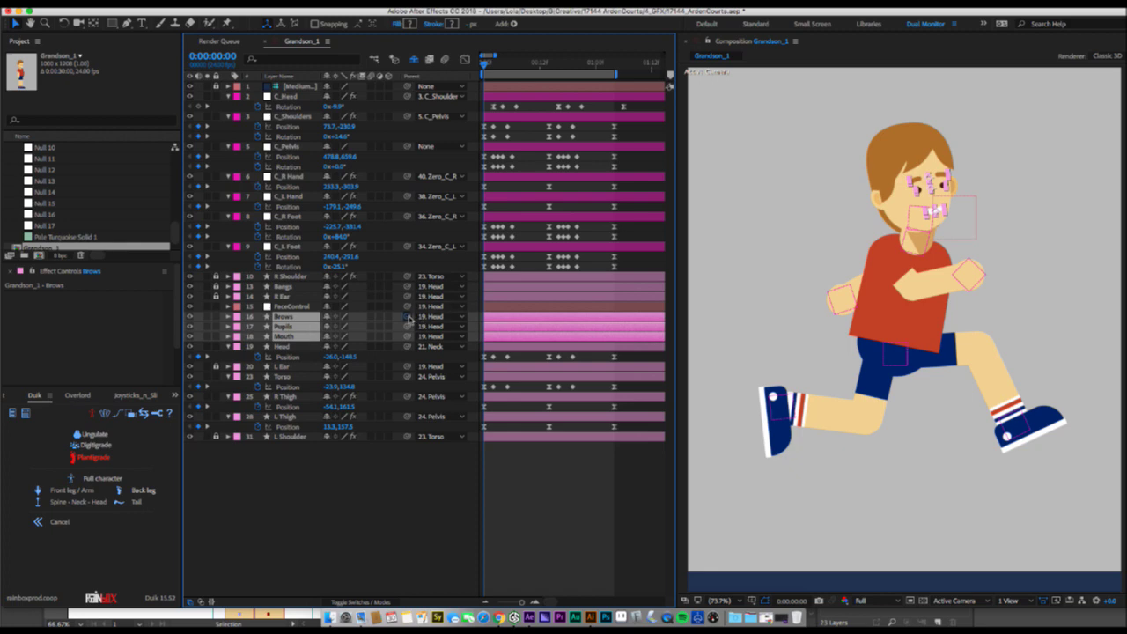
pyautogui.moveTo(407, 316); pyautogui.dragTo(306, 306)
pyautogui.click(305, 306)
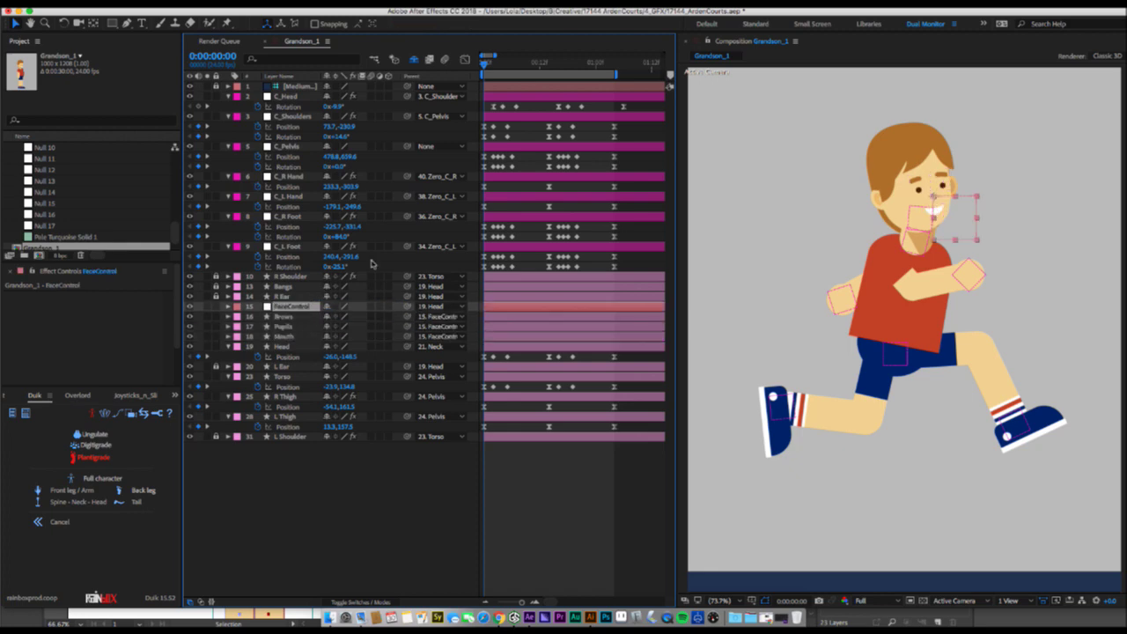
# Start position and rotation keyframes for FaceControl at frame 0 and raise the face to a Y position of about -214.
pyautogui.press('p')
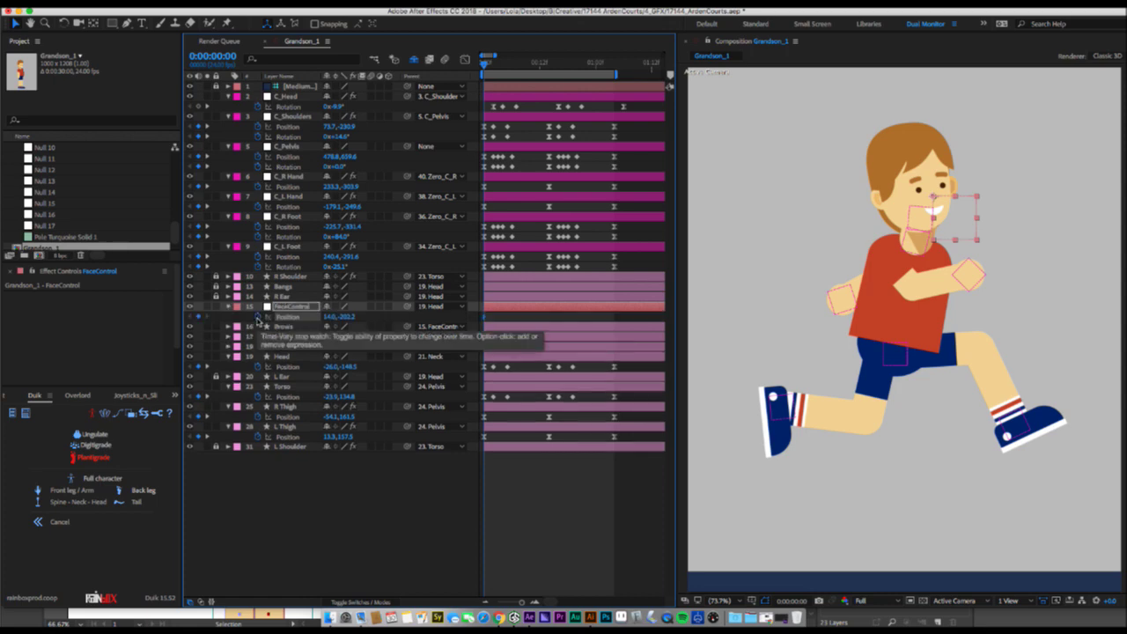
pyautogui.press('r')
pyautogui.hotkey('shift', 'p')
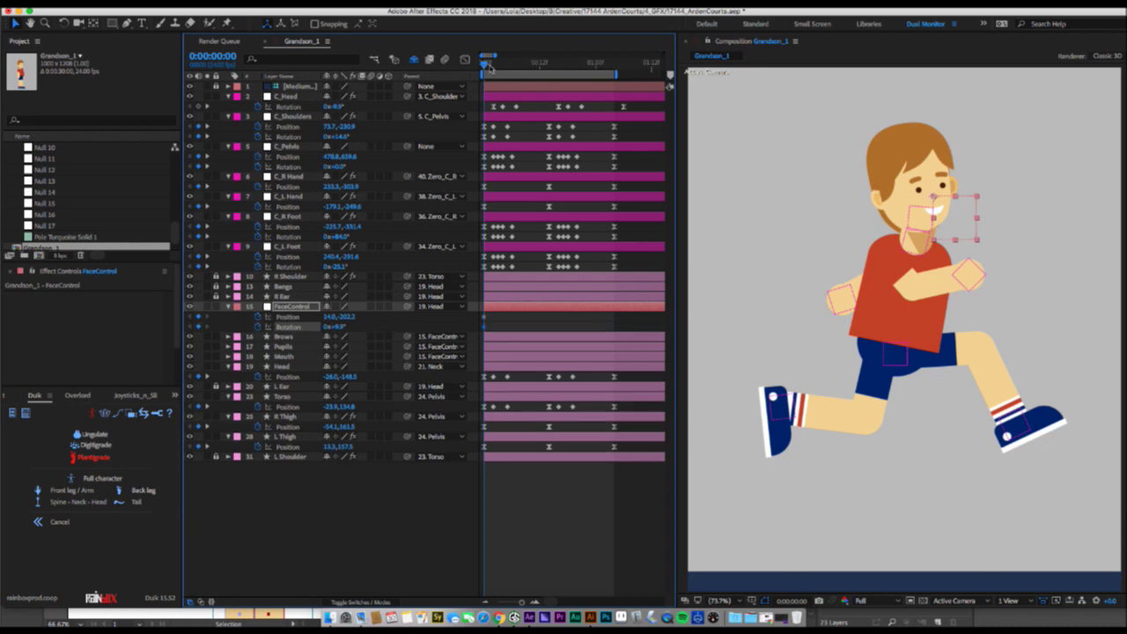
pyautogui.moveTo(938, 204); pyautogui.dragTo(934, 188)
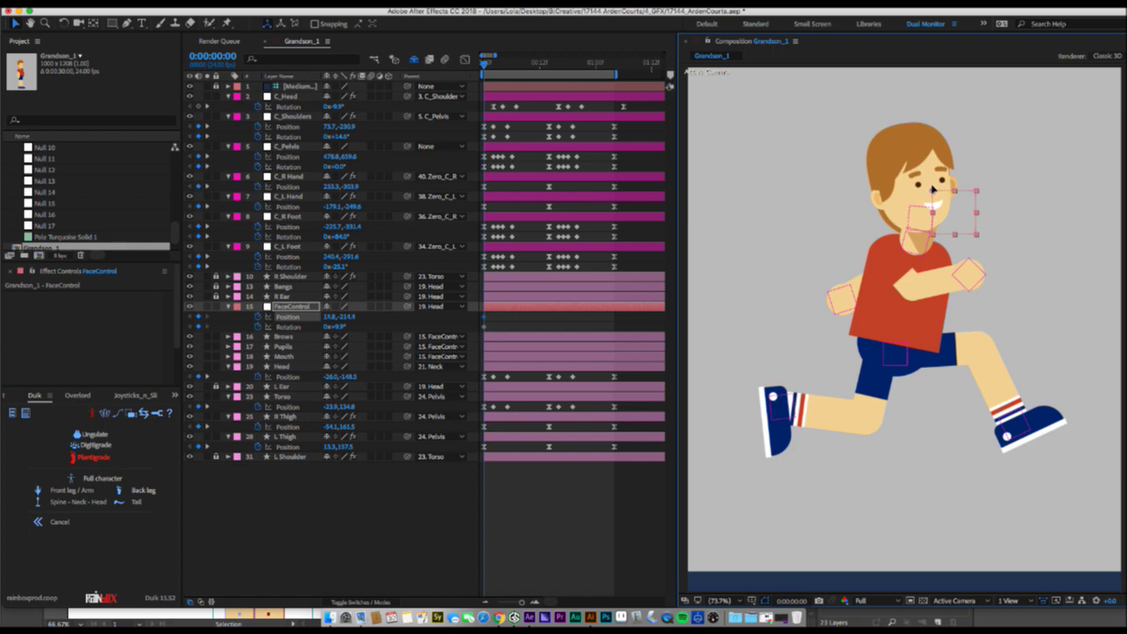
# Hold FaceControl's pose with keyframes at frame 2, and lower the face to about Y -190 and rotate it to about 15° at frame 6.
pyautogui.moveTo(485, 64); pyautogui.dragTo(492, 66)
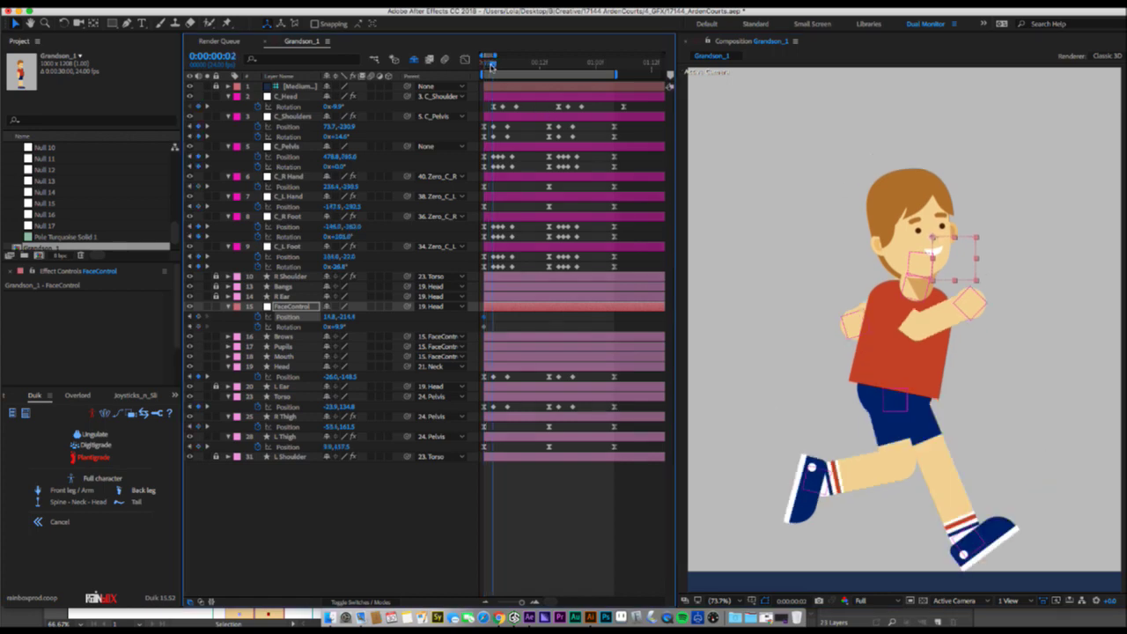
pyautogui.moveTo(504, 313); pyautogui.dragTo(480, 334)
pyautogui.press('super+c')
pyautogui.press('super+v')
pyautogui.moveTo(495, 65); pyautogui.dragTo(514, 68)
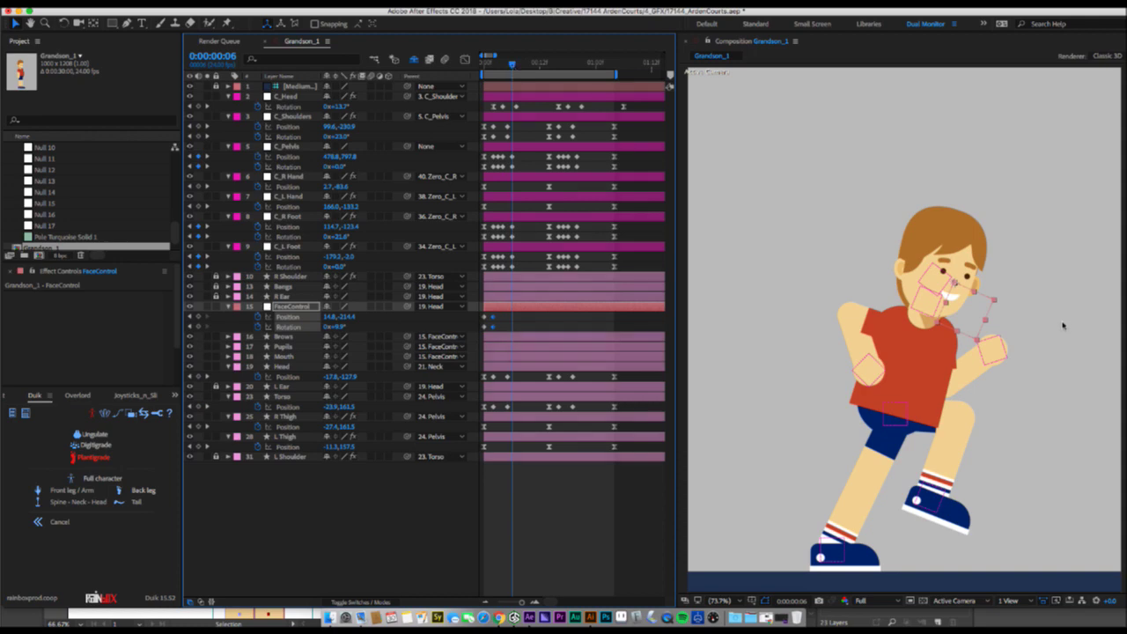
pyautogui.moveTo(955, 286)
pyautogui.mouseDown()
pyautogui.moveTo(995, 313)
pyautogui.moveTo(952, 283)
pyautogui.mouseUp()
pyautogui.press('w')
pyautogui.press('v')
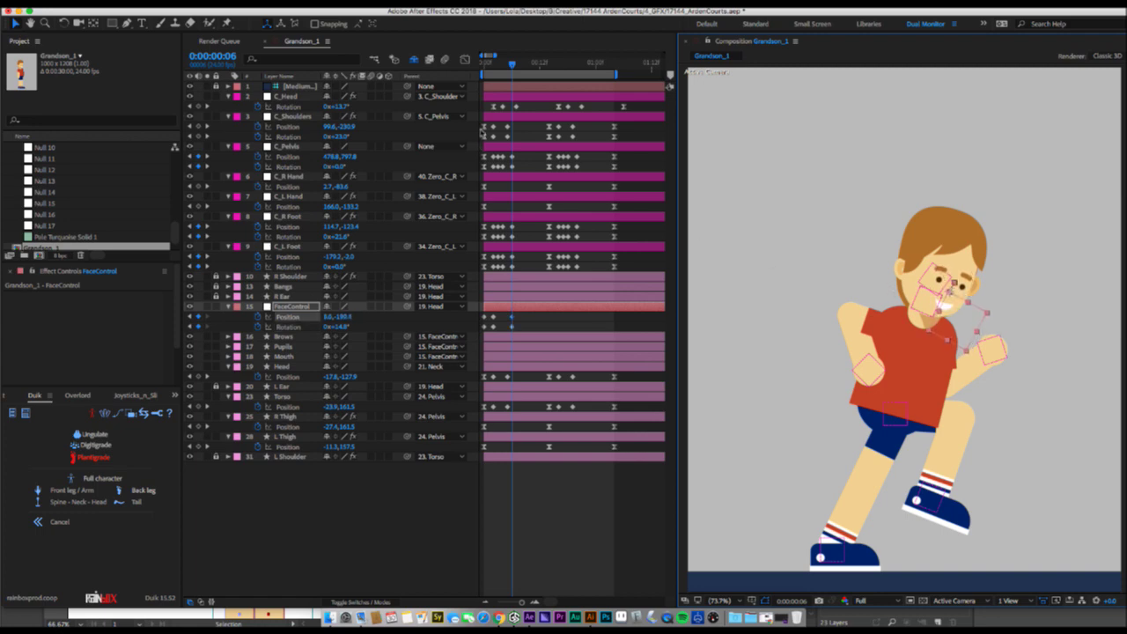
# Copy FaceControl's position and rotation keyframes so the face dip repeats from frame 14 and the starting pose closes the loop at frame 28.
pyautogui.moveTo(513, 66); pyautogui.dragTo(549, 74)
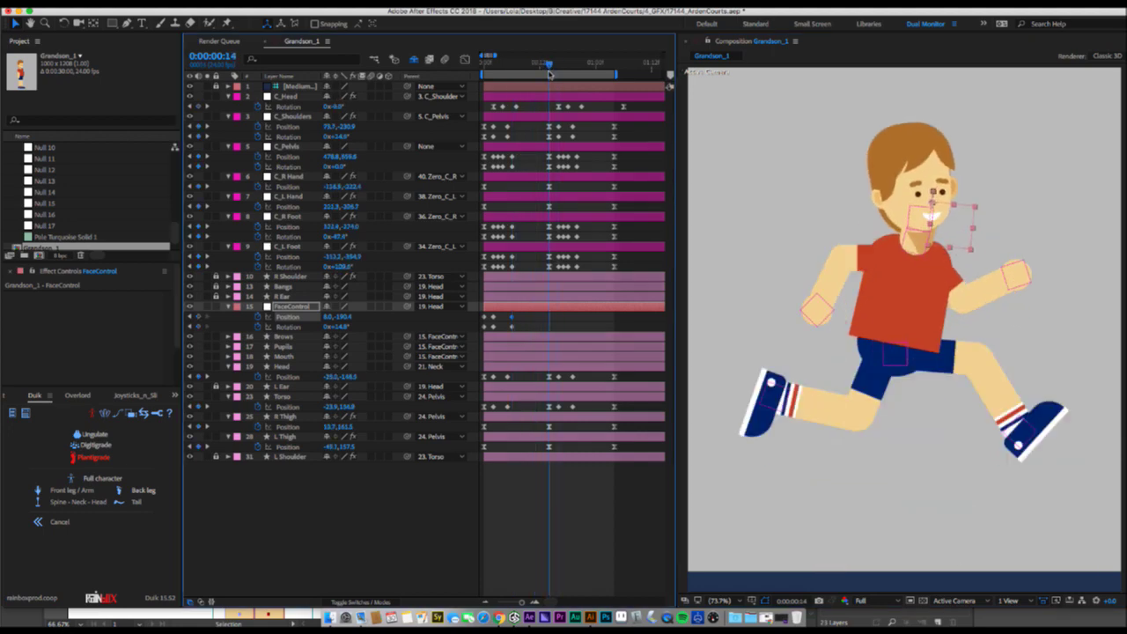
pyautogui.moveTo(491, 313); pyautogui.dragTo(479, 333)
pyautogui.press('super+c')
pyautogui.press('super+v')
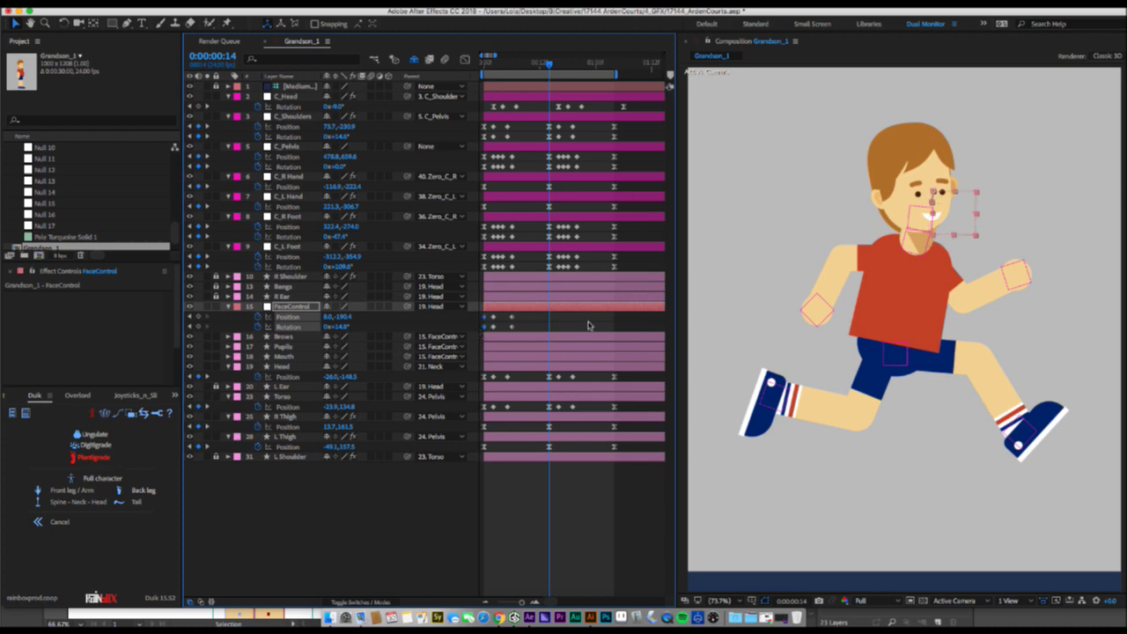
pyautogui.moveTo(562, 315); pyautogui.dragTo(478, 332)
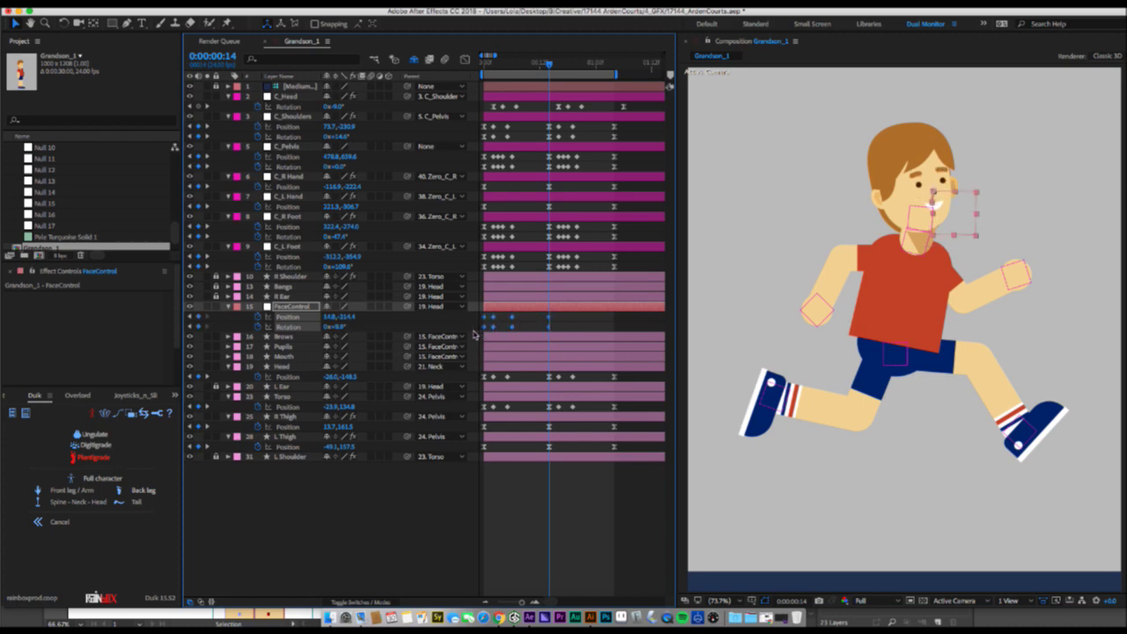
pyautogui.press('super+c')
pyautogui.press('super+v')
# Apply Easy Ease to FaceControl's keyframes at frames 0, 14 and 28, and lengthen the incoming influence at frames 14 and 28.
pyautogui.rightClick(487, 326)
pyautogui.moveTo(561, 462)
pyautogui.click(668, 495)
pyautogui.click(464, 60)
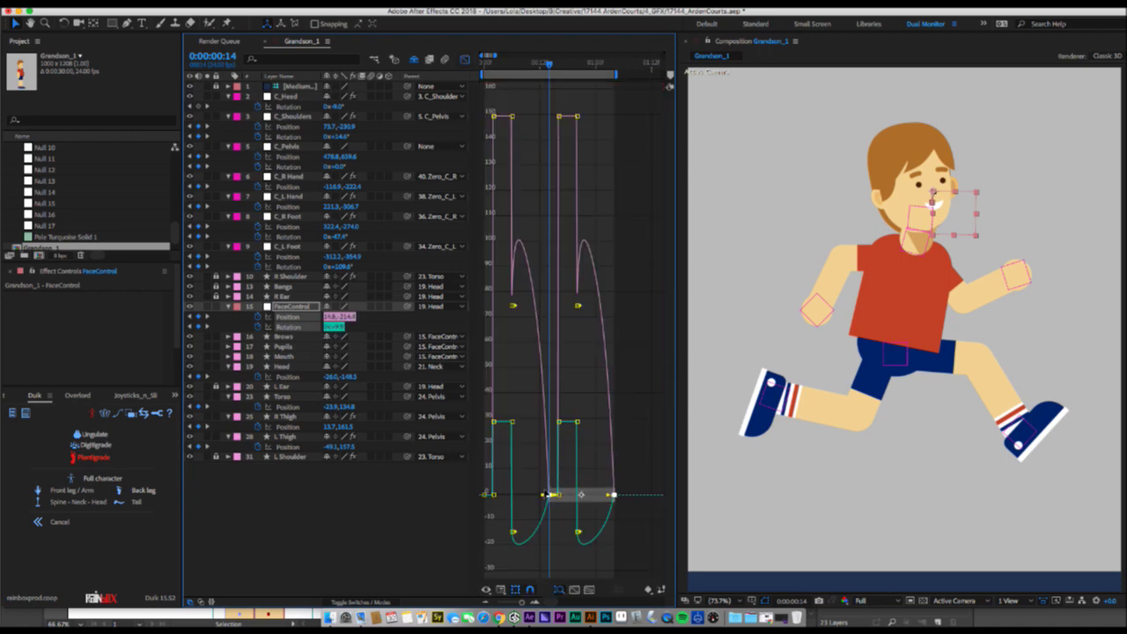
pyautogui.moveTo(544, 491); pyautogui.dragTo(538, 501)
pyautogui.click(464, 60)
# Preview the run cycle from frame 0 with the new face movement.
pyautogui.click(480, 65)
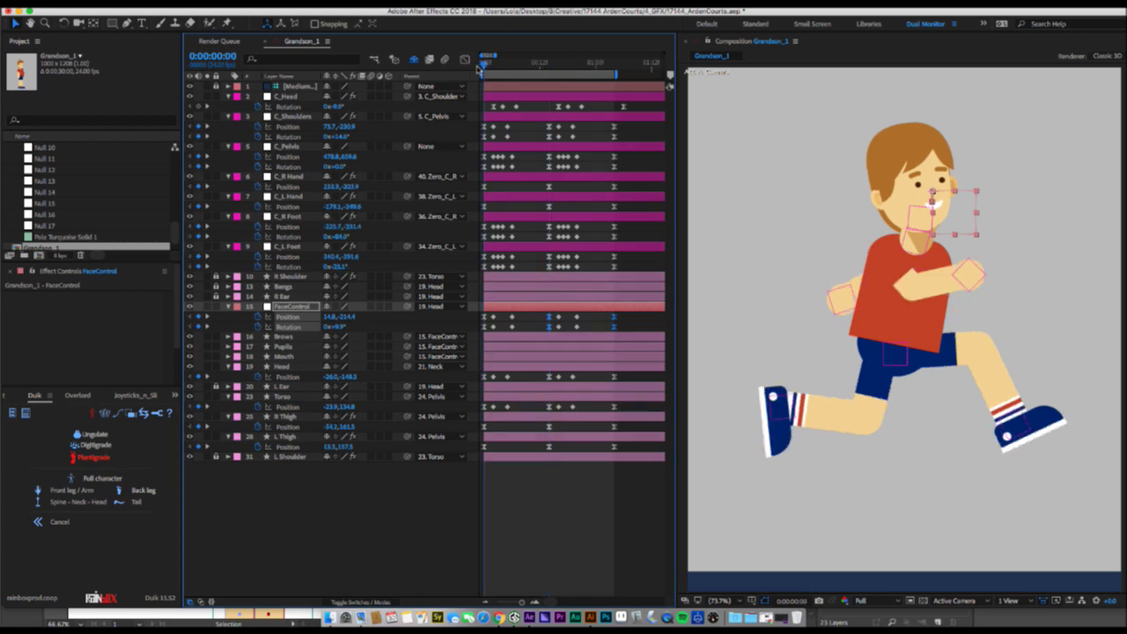
pyautogui.press('space')
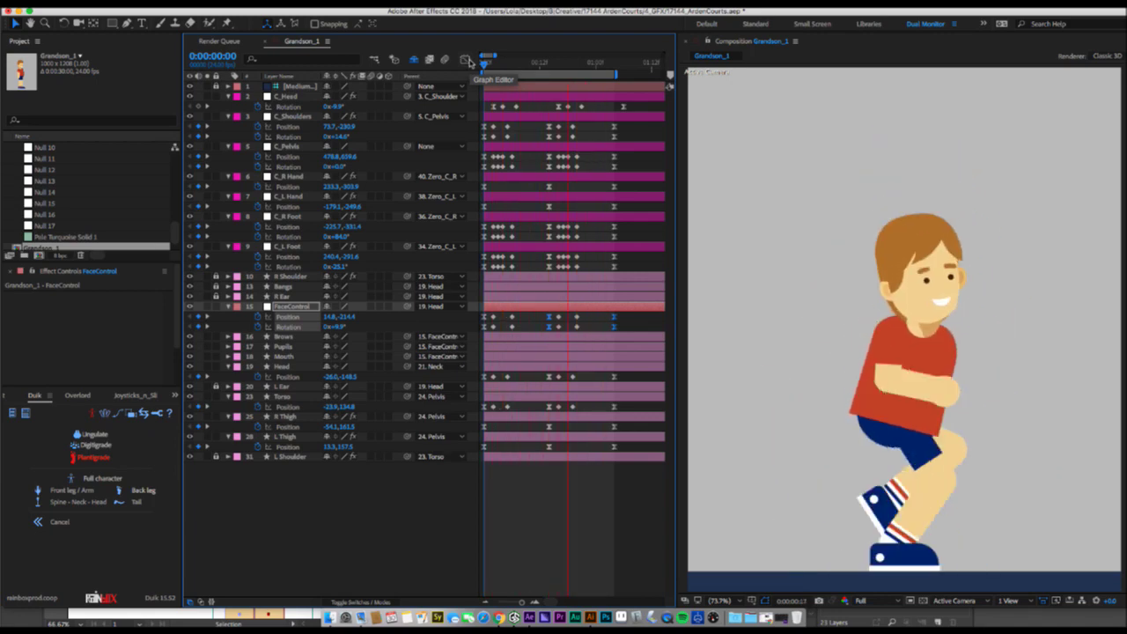
pyautogui.press('space')
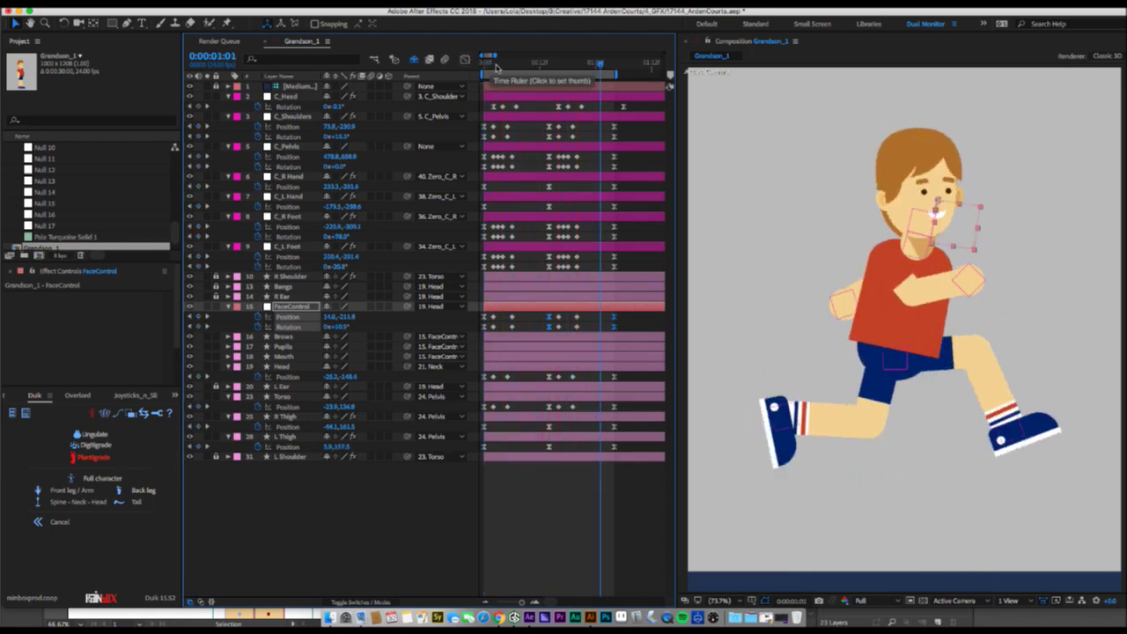
# Name the two shape groups in the Brows layer L Brow and R Brow.
pyautogui.moveTo(495, 68); pyautogui.dragTo(483, 65)
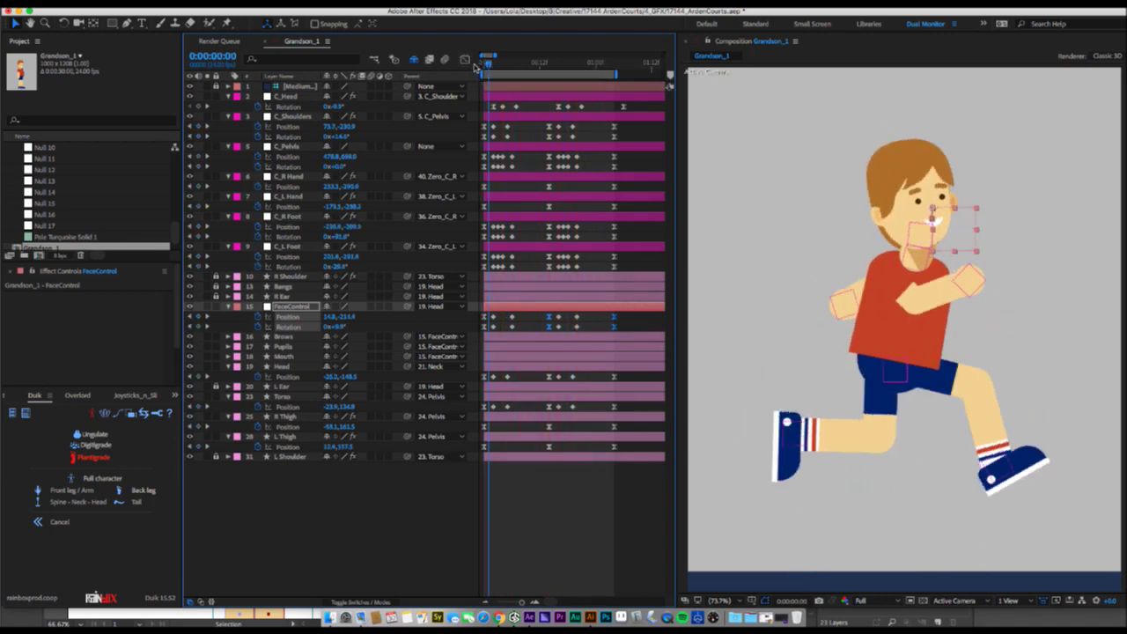
pyautogui.click(284, 338)
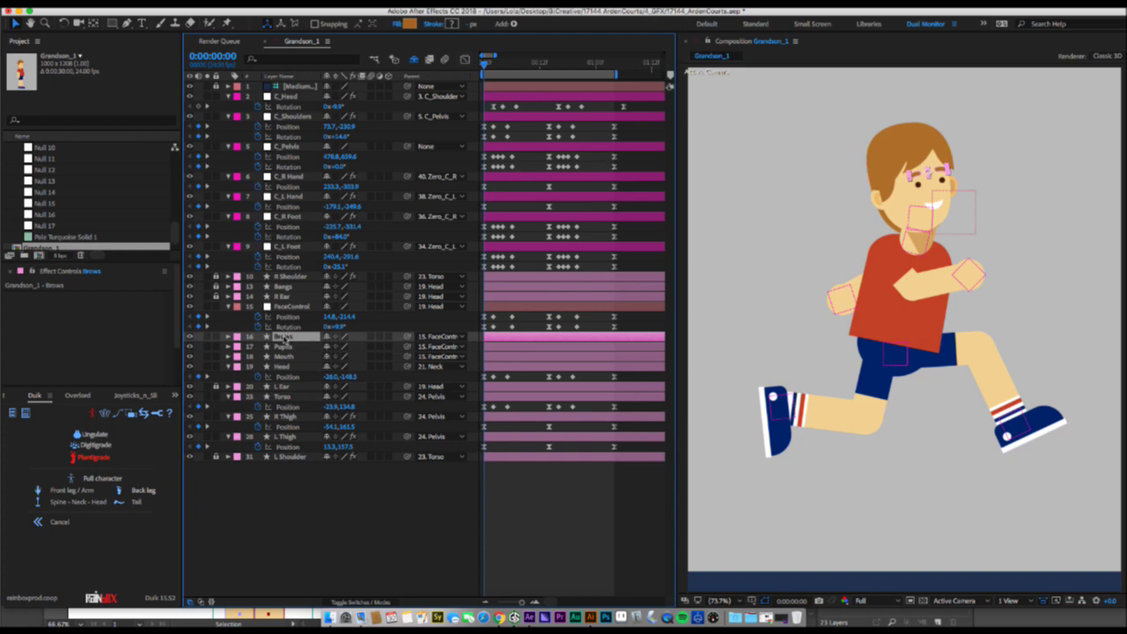
pyautogui.click(228, 337)
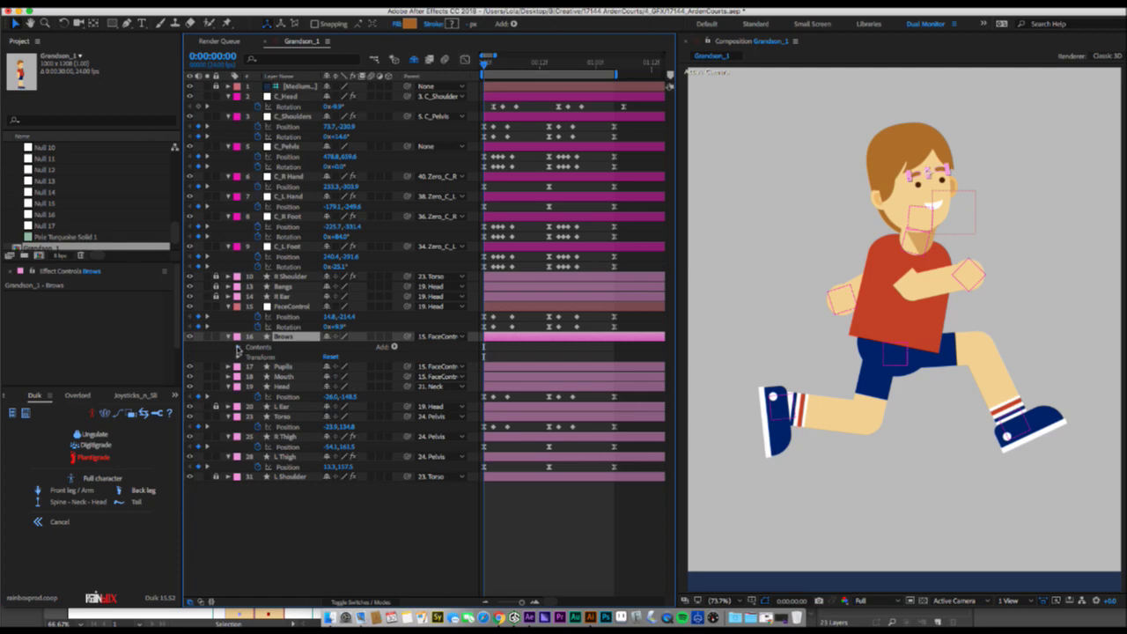
pyautogui.click(237, 347)
pyautogui.click(262, 357)
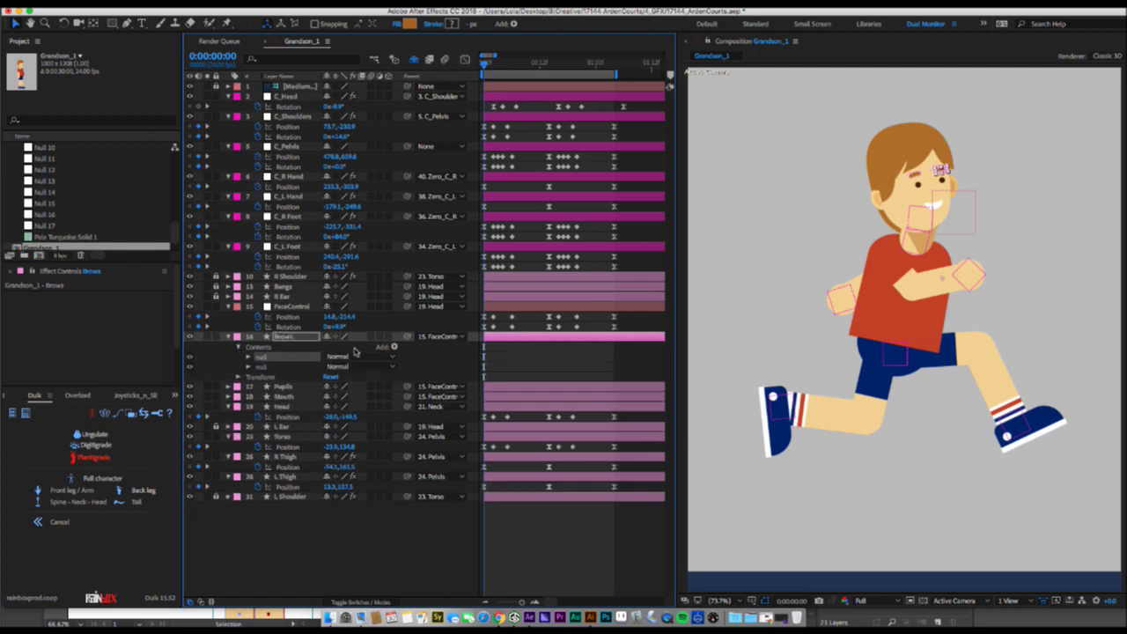
pyautogui.press('Return')
pyautogui.write('L Brow')
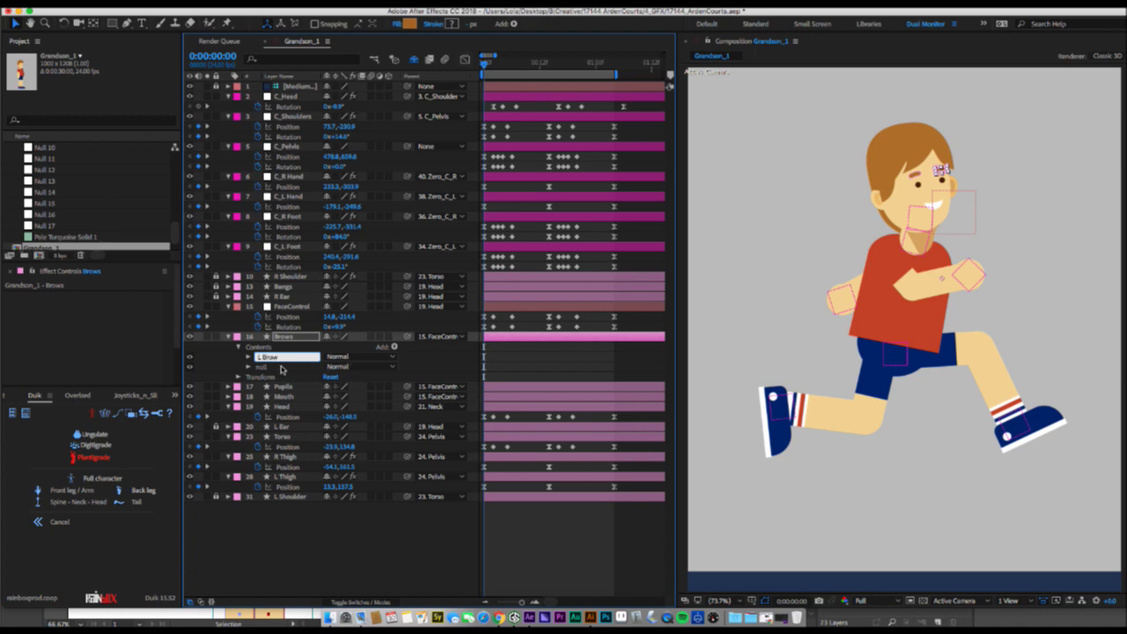
pyautogui.click(282, 370)
pyautogui.press('Return')
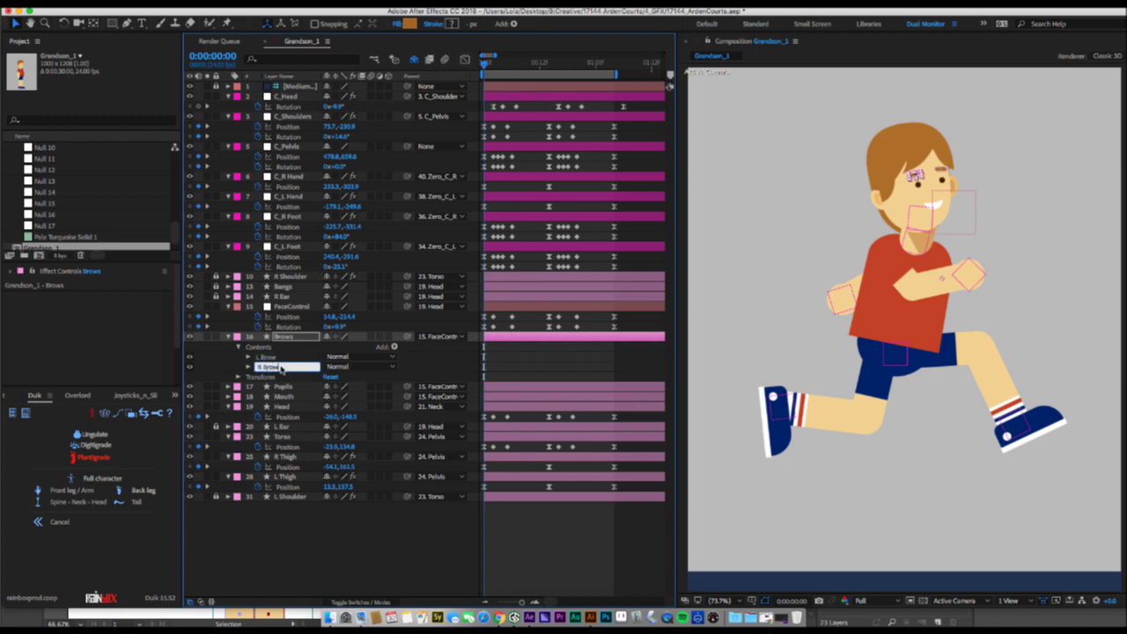
pyautogui.press('Return')
# Center the anchor points of the L Brow and R Brow shape groups on their own brows.
pyautogui.keyDown('shift'); pyautogui.click(268, 357); pyautogui.keyUp('shift')
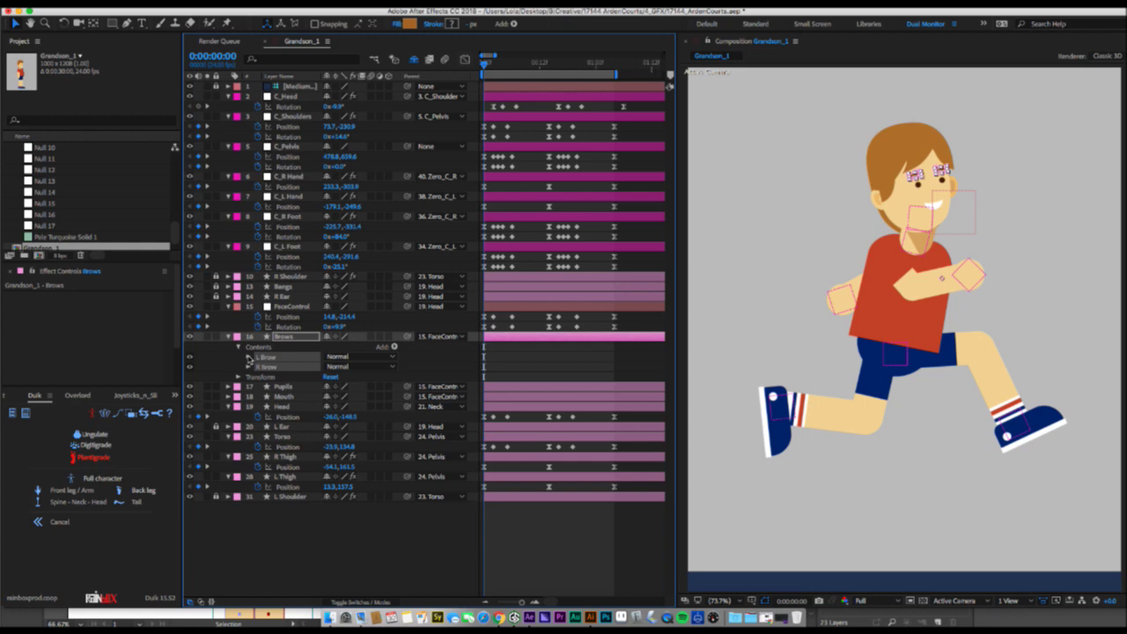
pyautogui.click(274, 360)
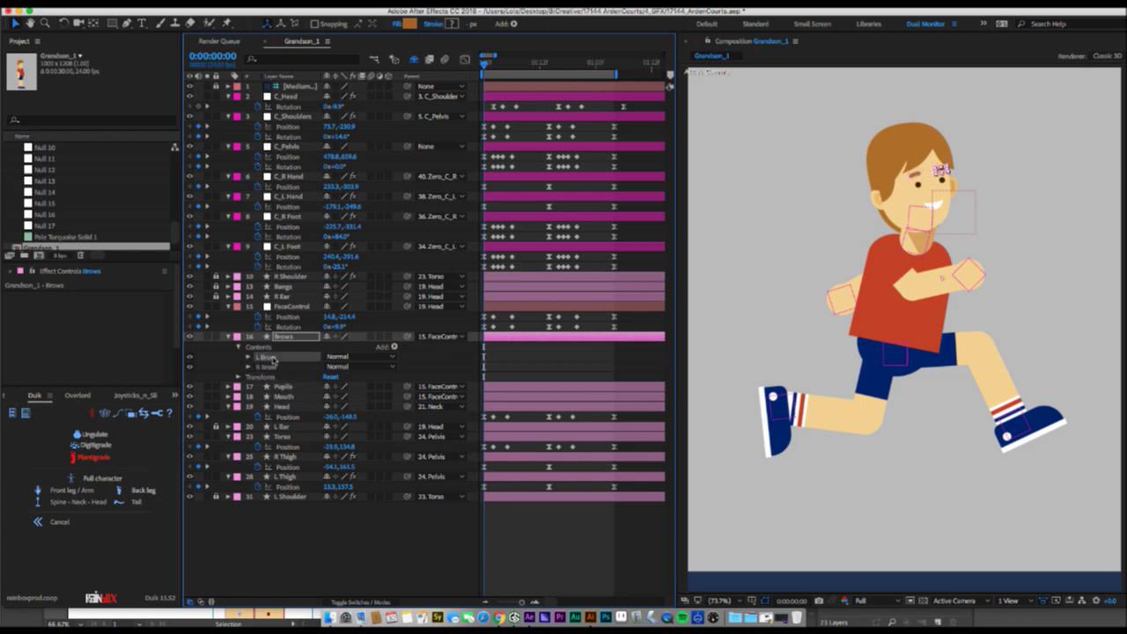
pyautogui.click(95, 24)
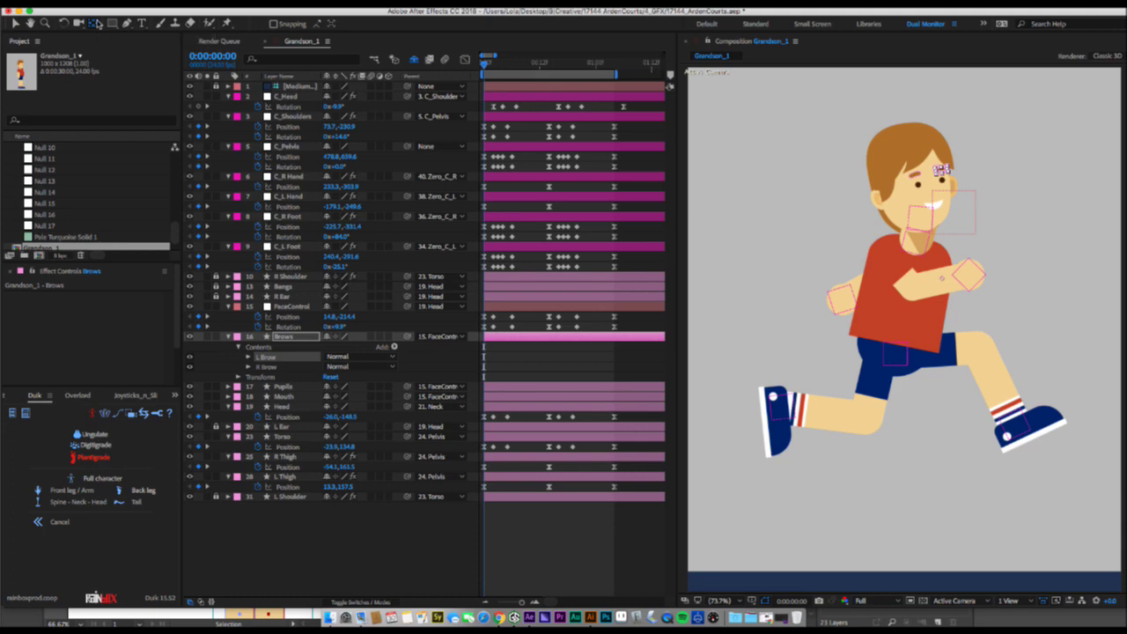
pyautogui.keyDown('super'); pyautogui.doubleClick(95, 24); pyautogui.keyUp('super')
pyautogui.press('super+z')
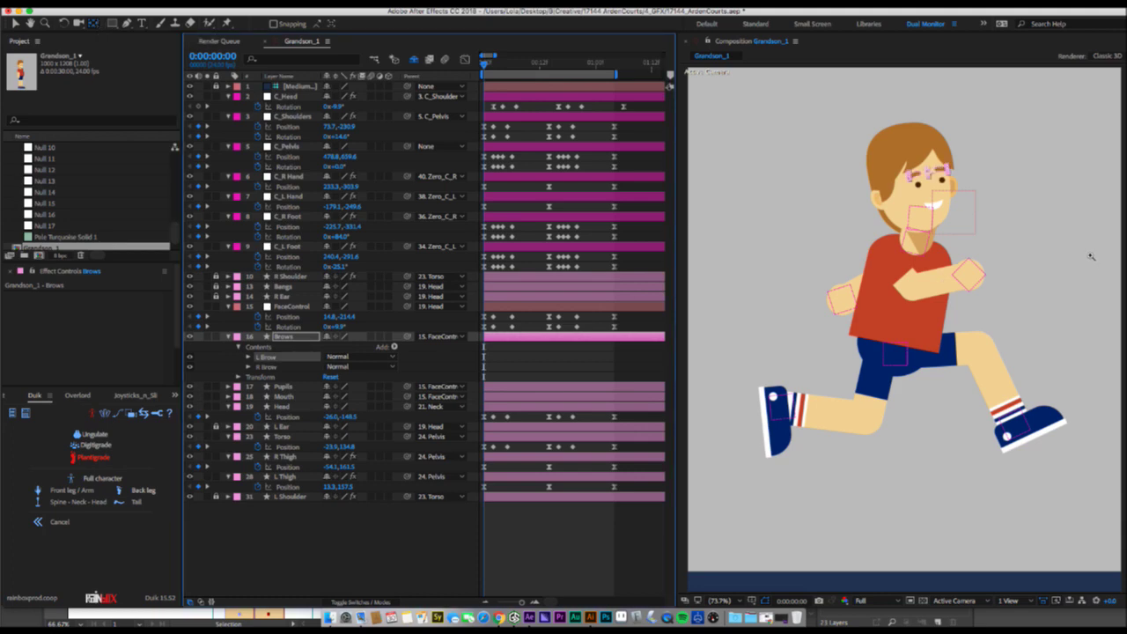
pyautogui.press('z')
pyautogui.click(999, 237)
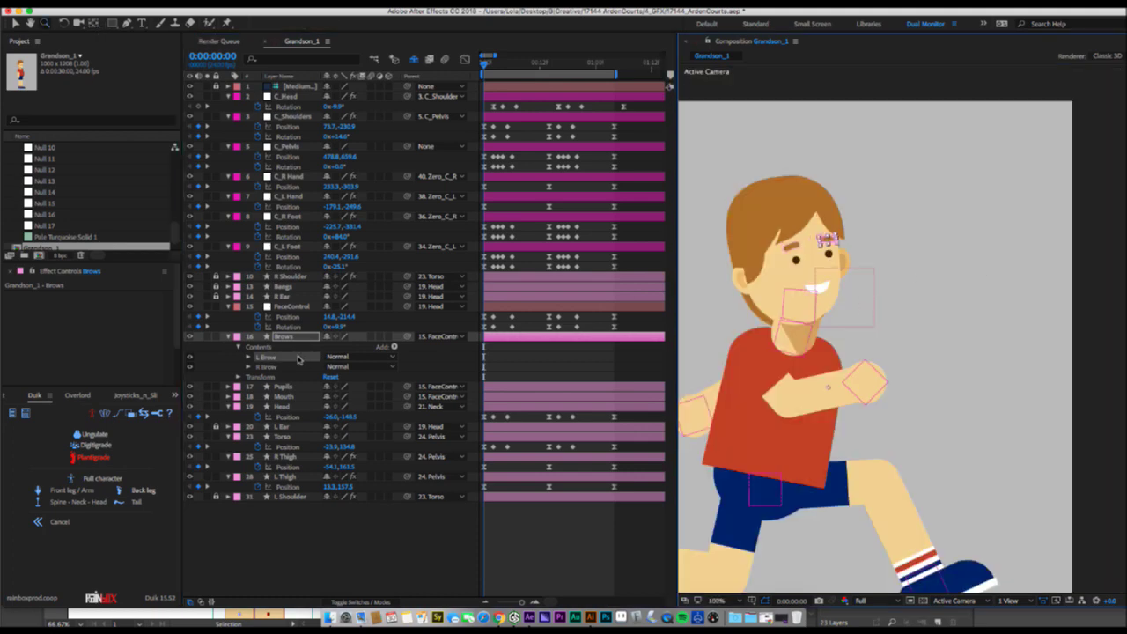
pyautogui.press('v')
pyautogui.press('y')
pyautogui.click(269, 366)
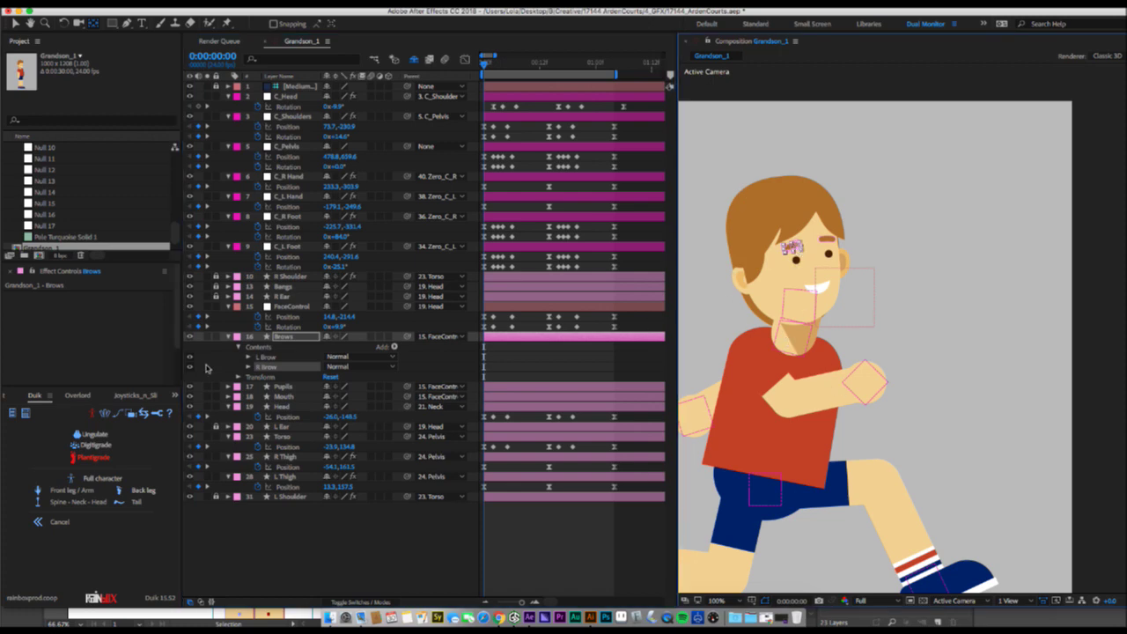
# Start position and rotation keyframes for L Brow and R Brow at frame 0, and show only the layer's keyframed properties.
pyautogui.click(286, 337)
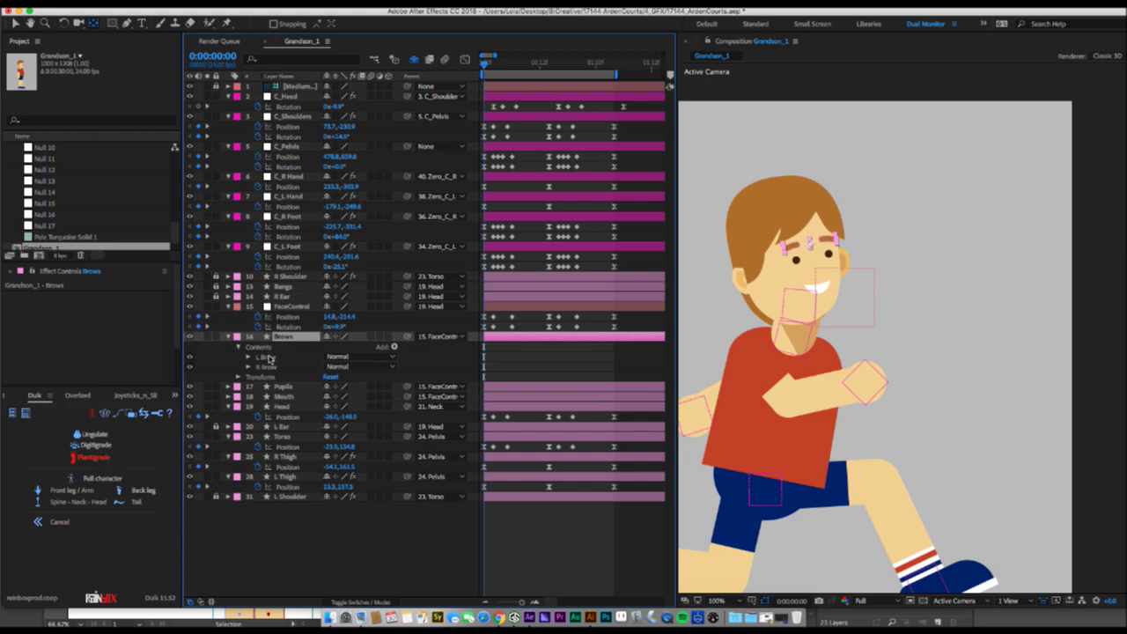
pyautogui.click(270, 358)
pyautogui.keyDown('shift'); pyautogui.click(274, 376); pyautogui.keyUp('shift')
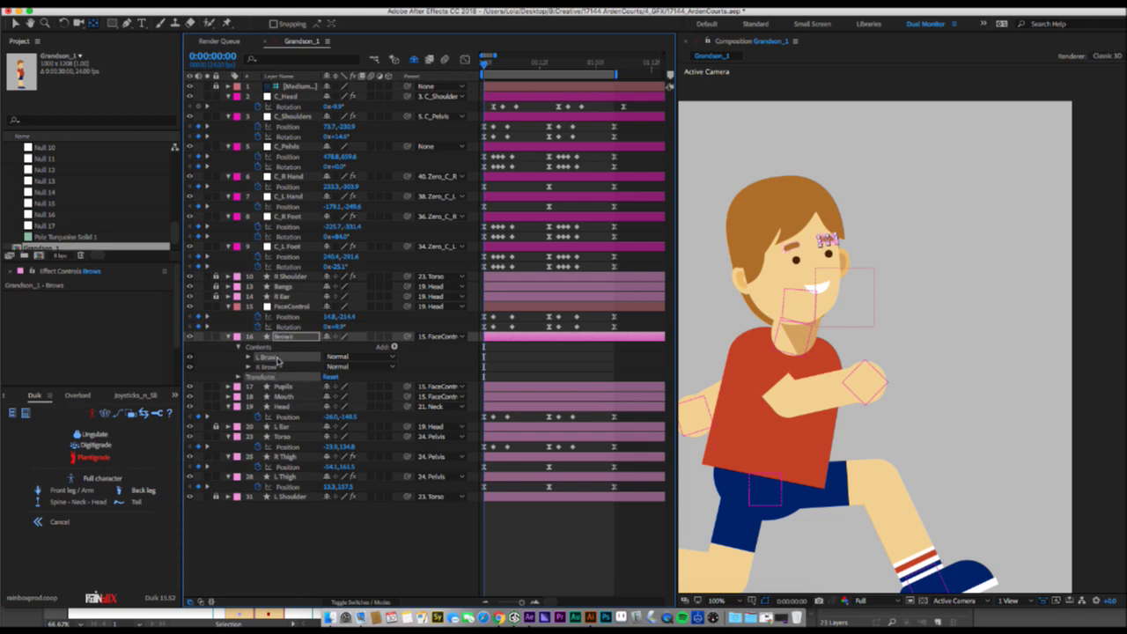
pyautogui.click(272, 358)
pyautogui.keyDown('shift'); pyautogui.click(268, 367); pyautogui.keyUp('shift')
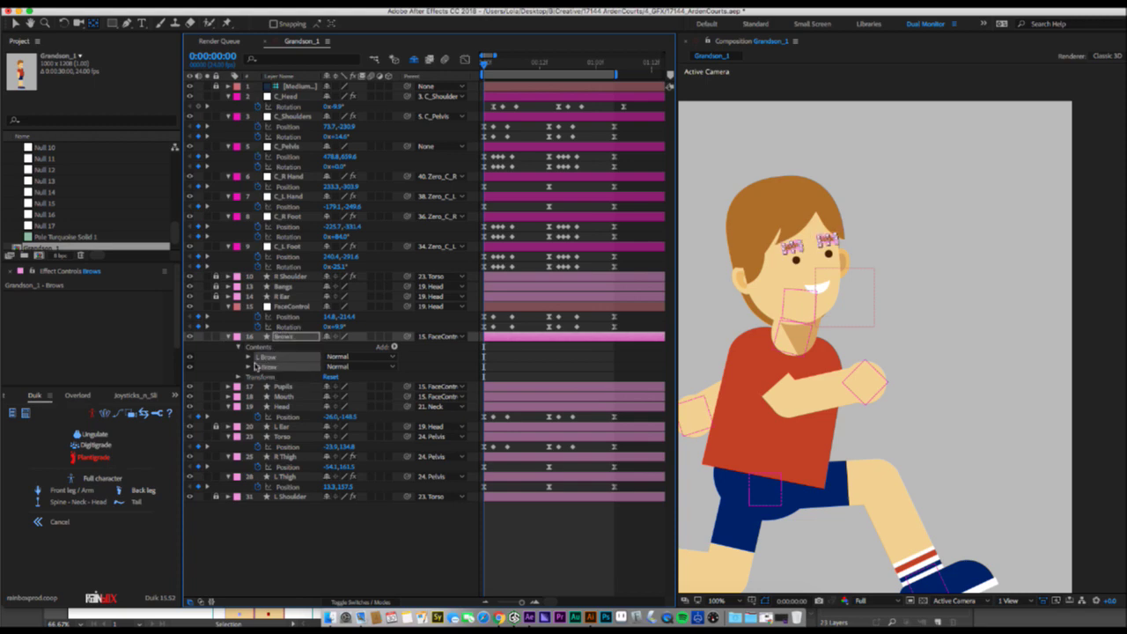
pyautogui.click(250, 367)
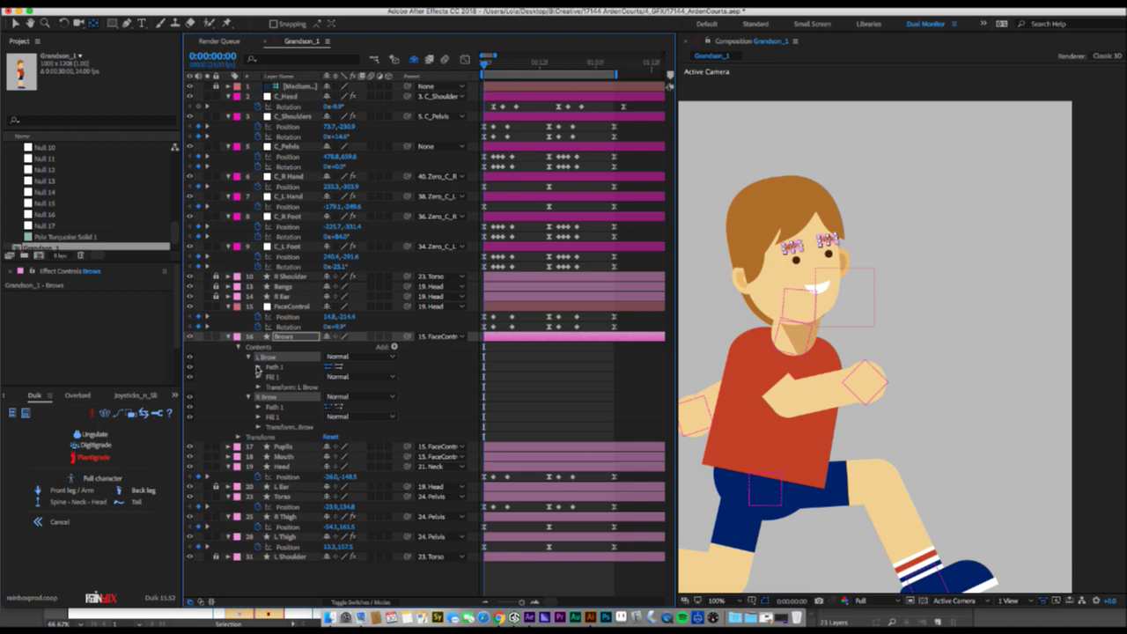
pyautogui.click(258, 428)
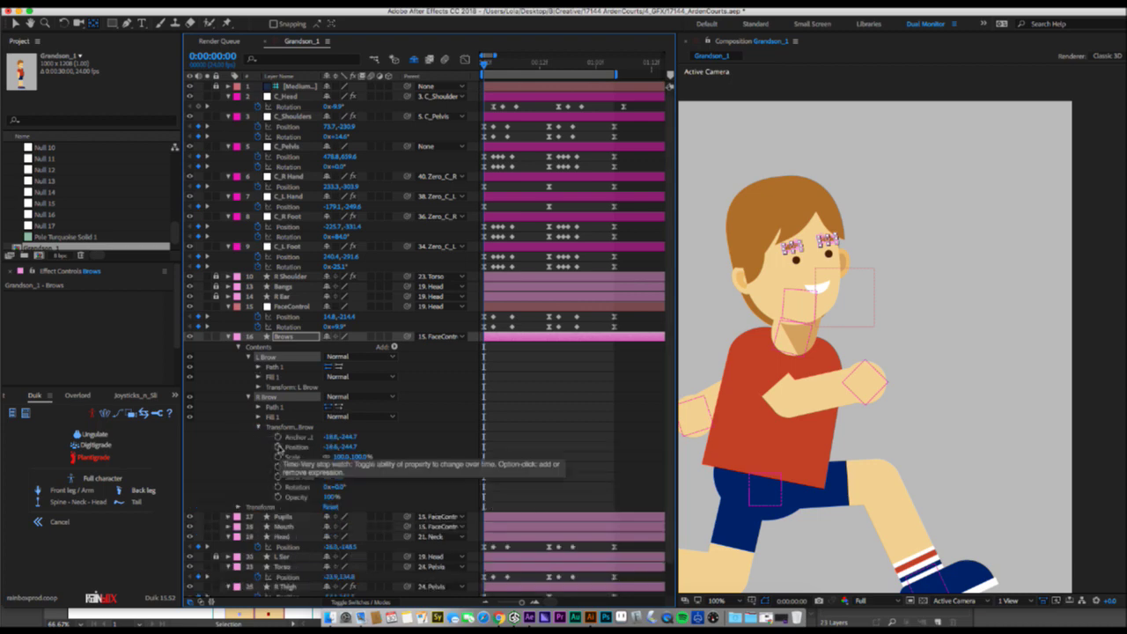
pyautogui.click(278, 446)
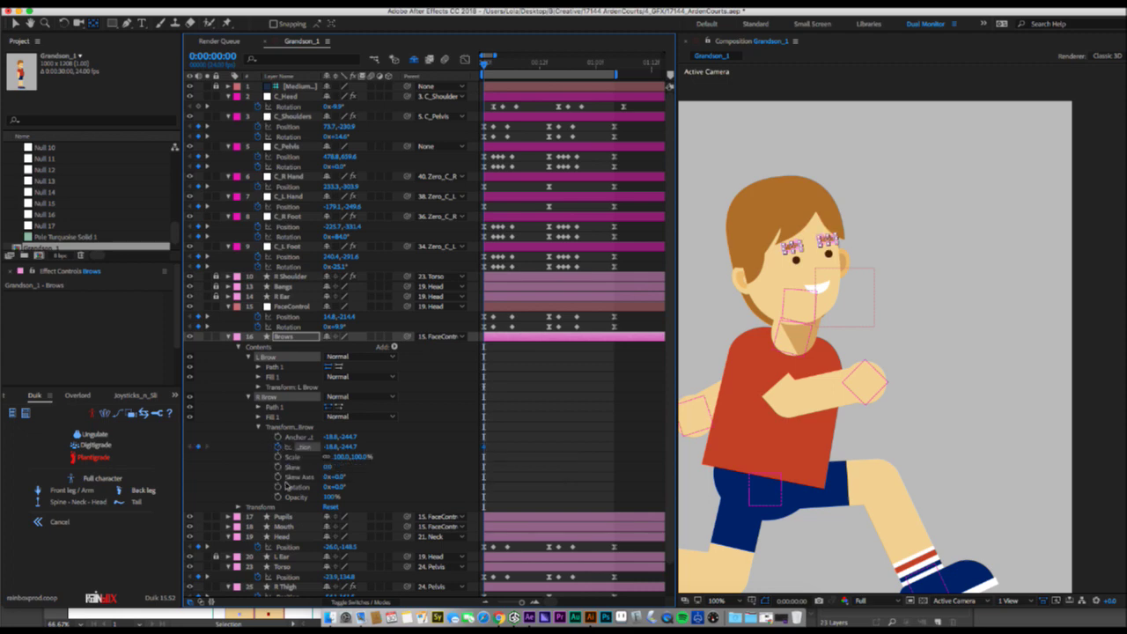
pyautogui.click(278, 486)
pyautogui.press('u')
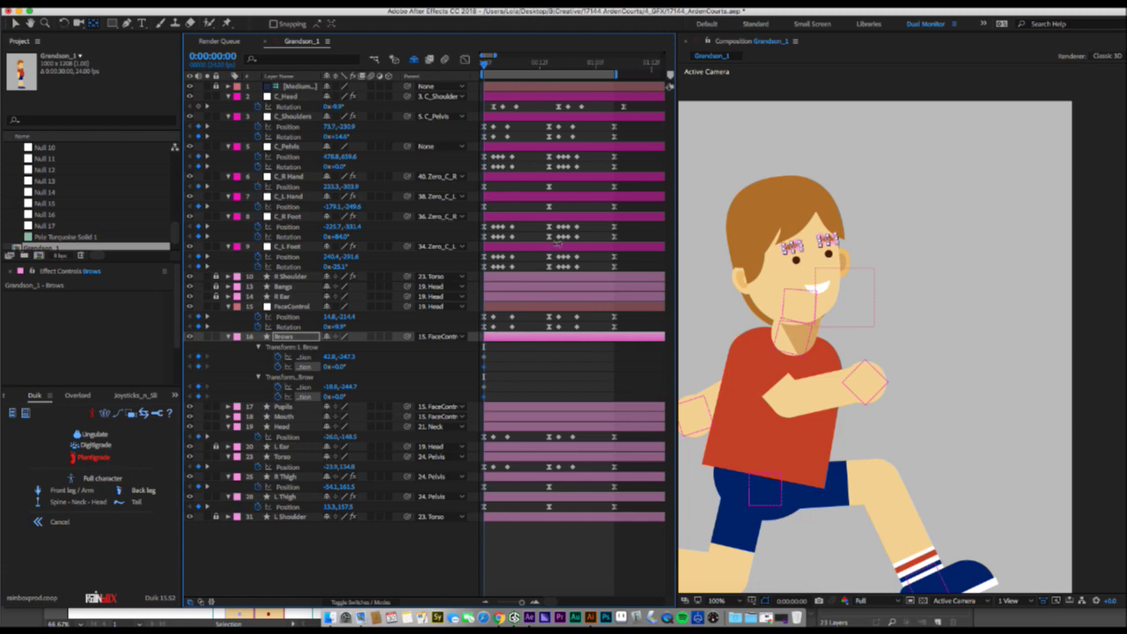
# Raise both brows at frame 0 to about Y -256.6 for L Brow and Y -254 for R Brow.
pyautogui.press('z')
pyautogui.click(813, 257)
pyautogui.press('v')
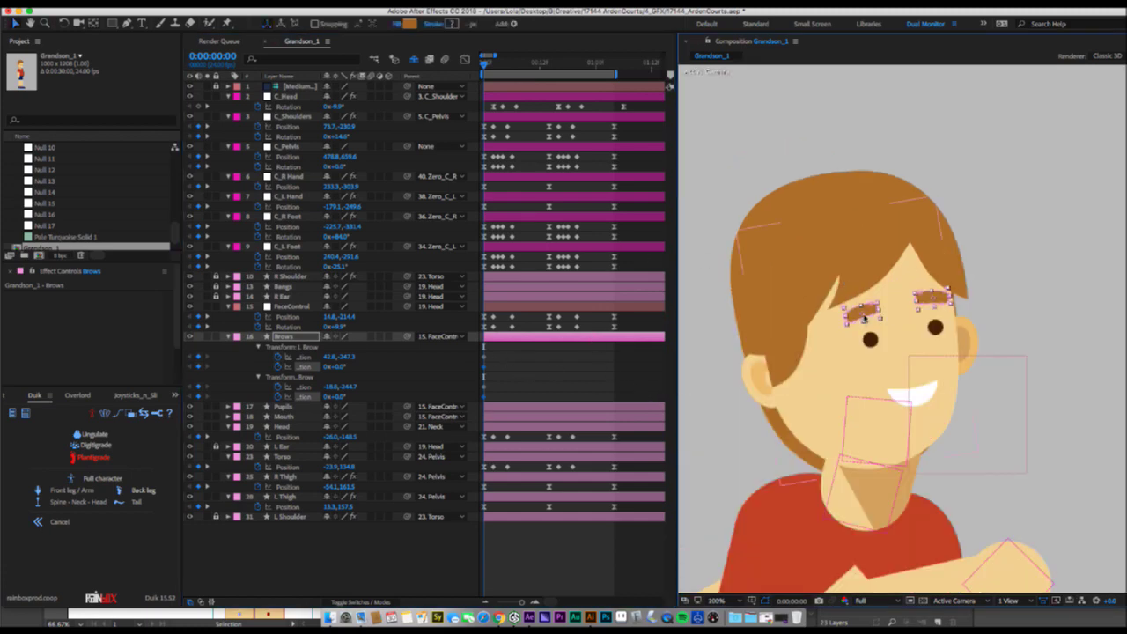
pyautogui.moveTo(864, 317); pyautogui.dragTo(865, 297)
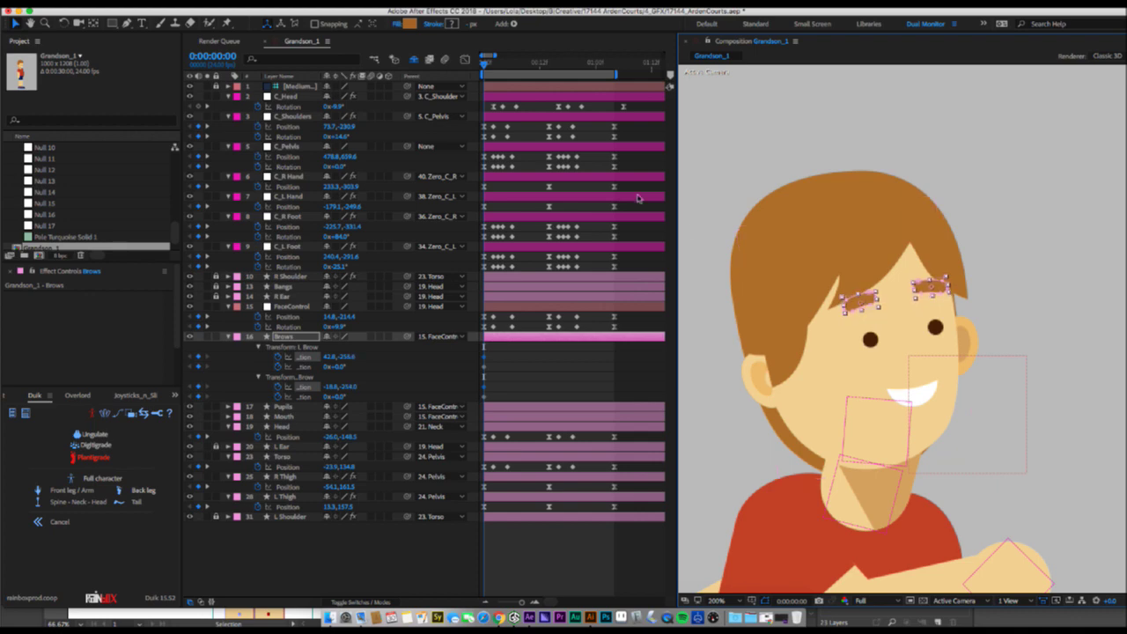
# At frame 6, rotate L Brow to -33° and R Brow to 23°, and lower them to about Y -243.6 and Y -241.
pyautogui.moveTo(487, 64); pyautogui.dragTo(508, 70)
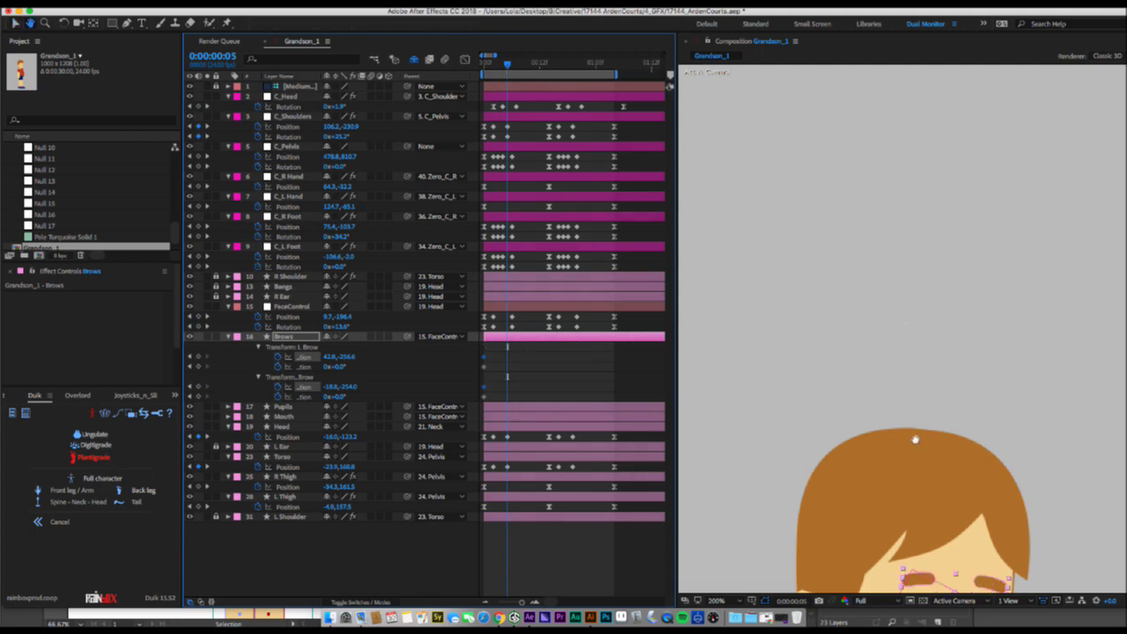
pyautogui.moveTo(843, 442); pyautogui.dragTo(865, 141)
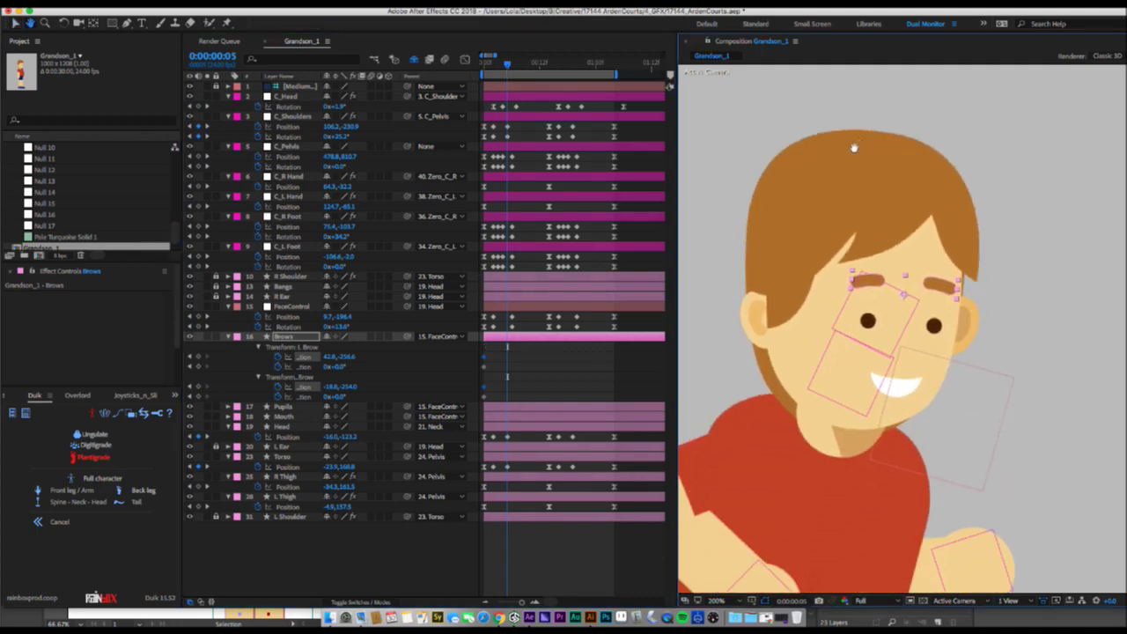
pyautogui.press('pagedown')
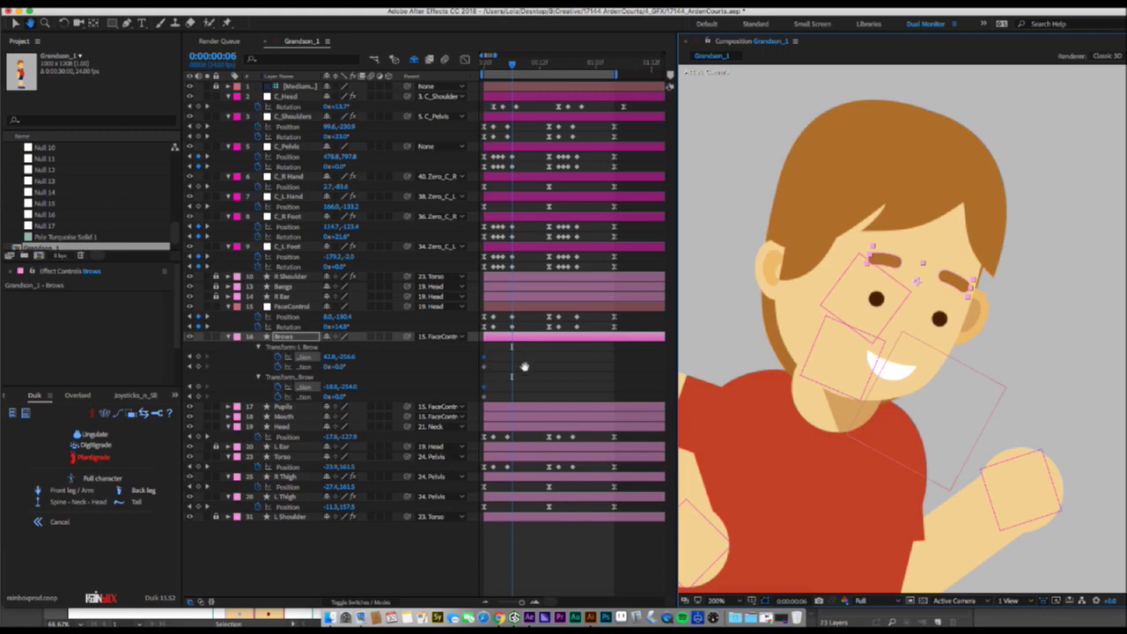
pyautogui.click(523, 368)
pyautogui.press('v')
pyautogui.click(362, 370)
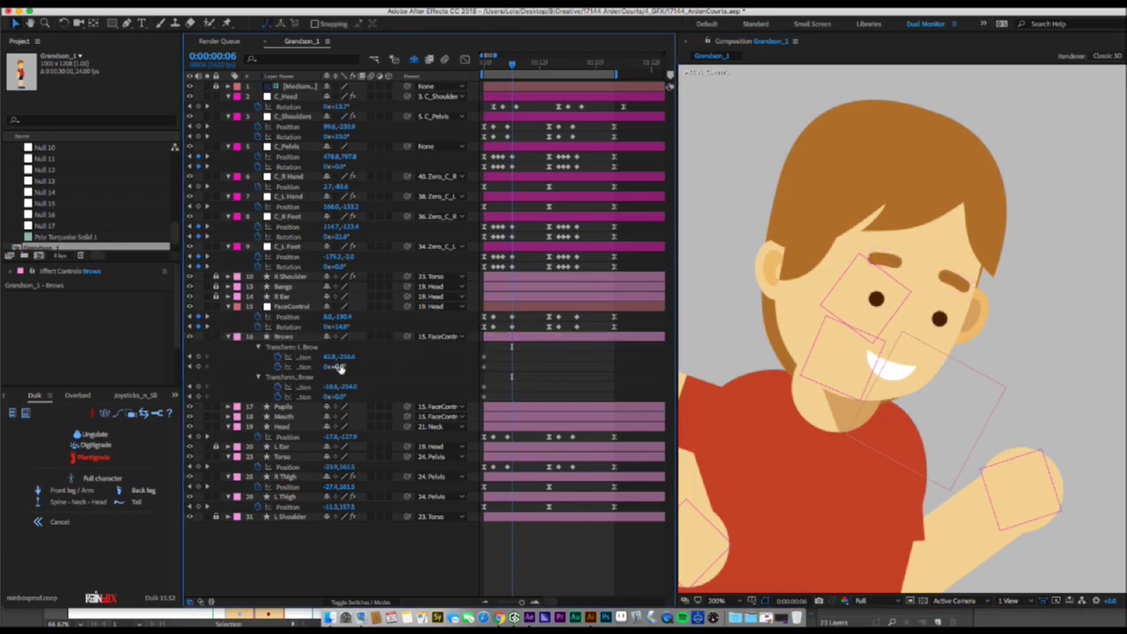
pyautogui.moveTo(340, 368); pyautogui.dragTo(355, 394)
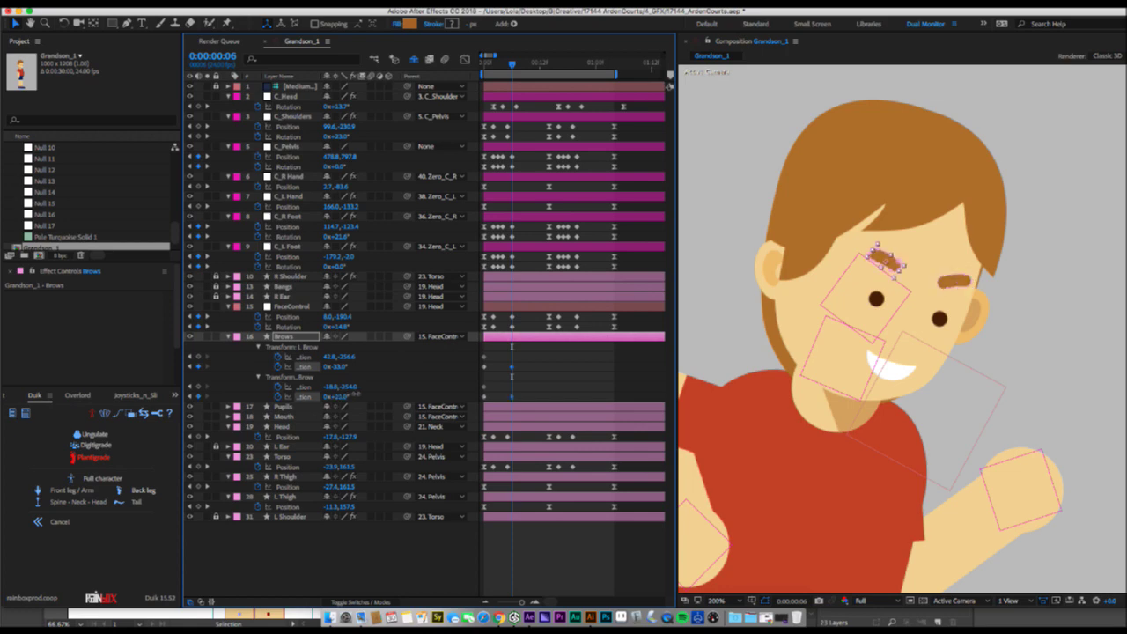
pyautogui.moveTo(949, 282); pyautogui.dragTo(955, 294)
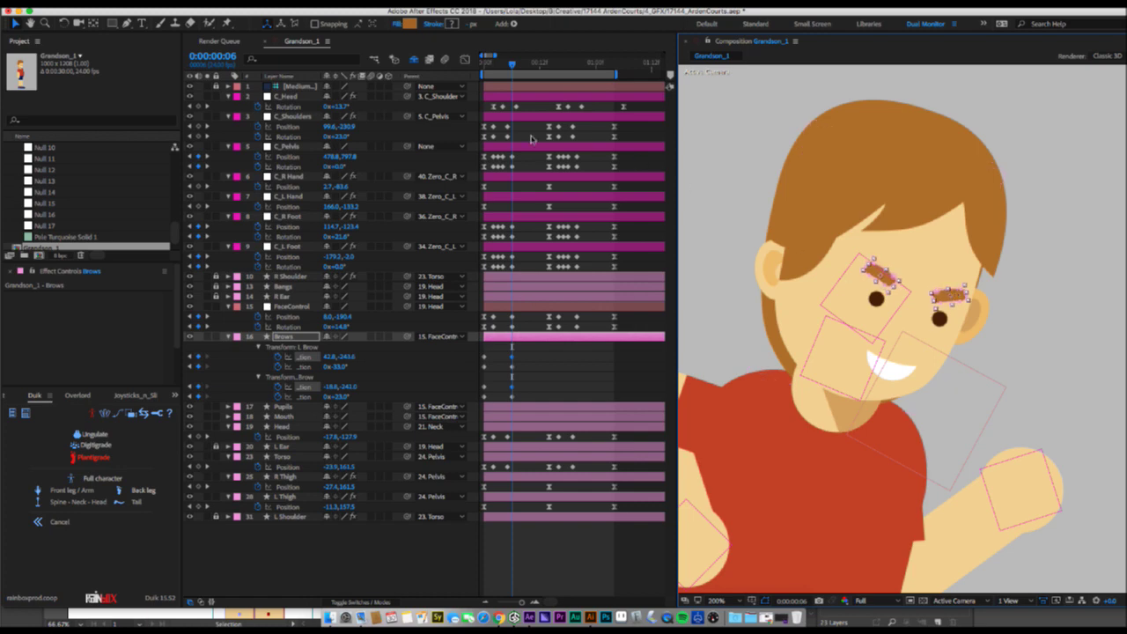
# Copy each brow's starting position and rotation keyframes to frame 2 to hold the raised pose.
pyautogui.moveTo(510, 65); pyautogui.dragTo(495, 77)
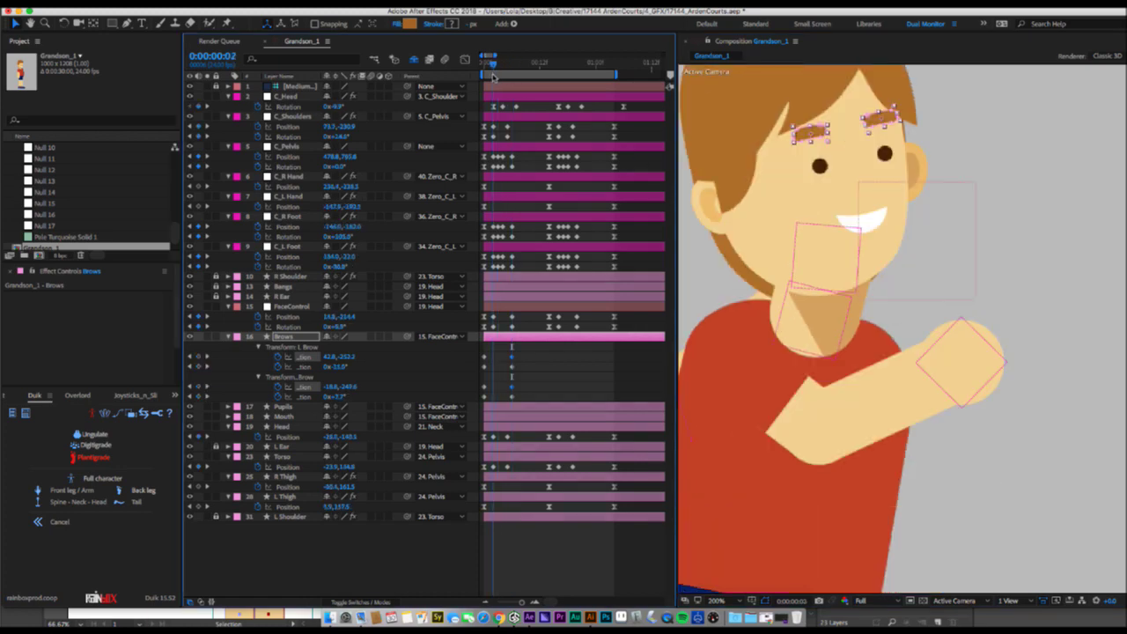
pyautogui.moveTo(494, 348); pyautogui.dragTo(477, 403)
pyautogui.press('super+c')
pyautogui.press('super+v')
pyautogui.press('super+c')
pyautogui.press('super+v')
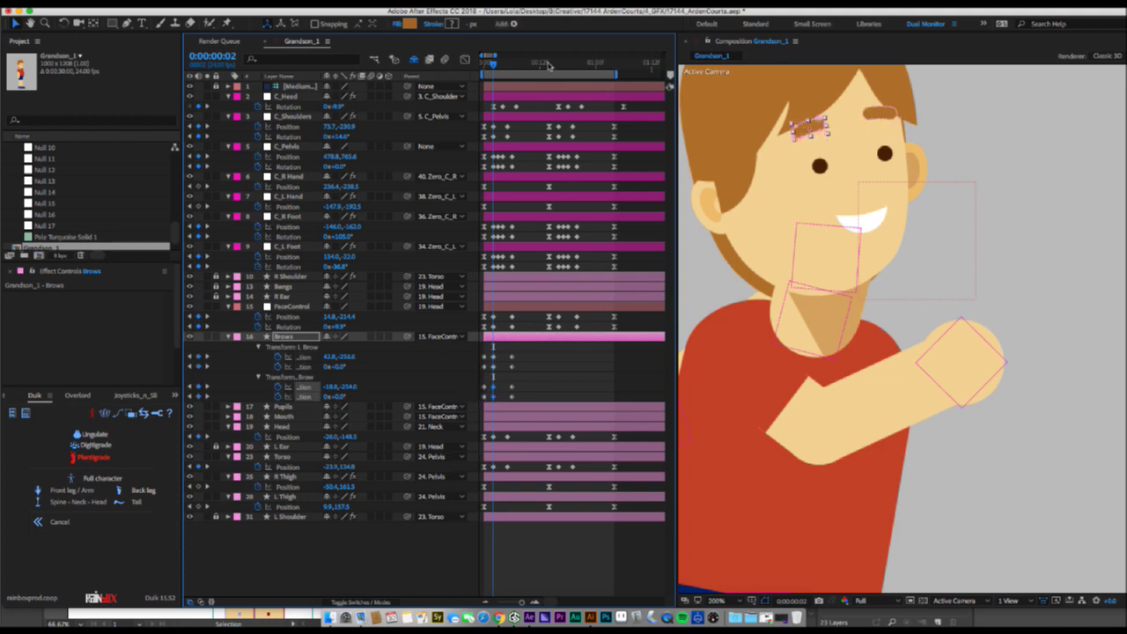
# Copy both brows' position and rotation keyframes so the movement repeats from frame 14 and the starting pose closes the loop at frame 28.
pyautogui.click(548, 65)
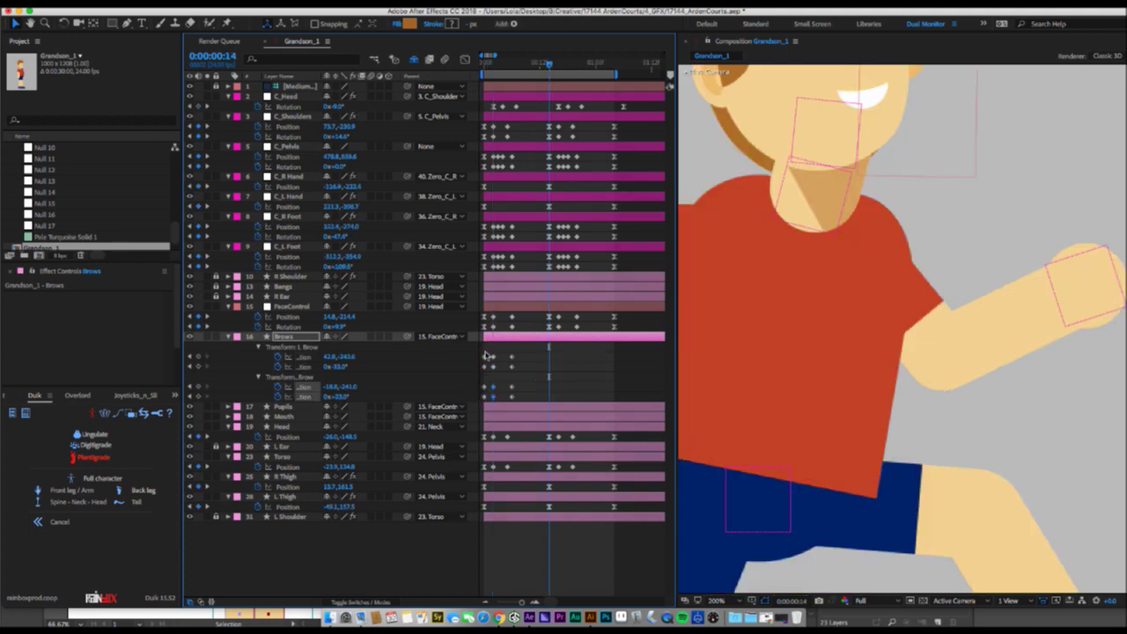
pyautogui.moveTo(492, 351); pyautogui.dragTo(482, 402)
pyautogui.press('super+c')
pyautogui.press('super+v')
pyautogui.press('super+c')
pyautogui.press('super+v')
pyautogui.press(',')
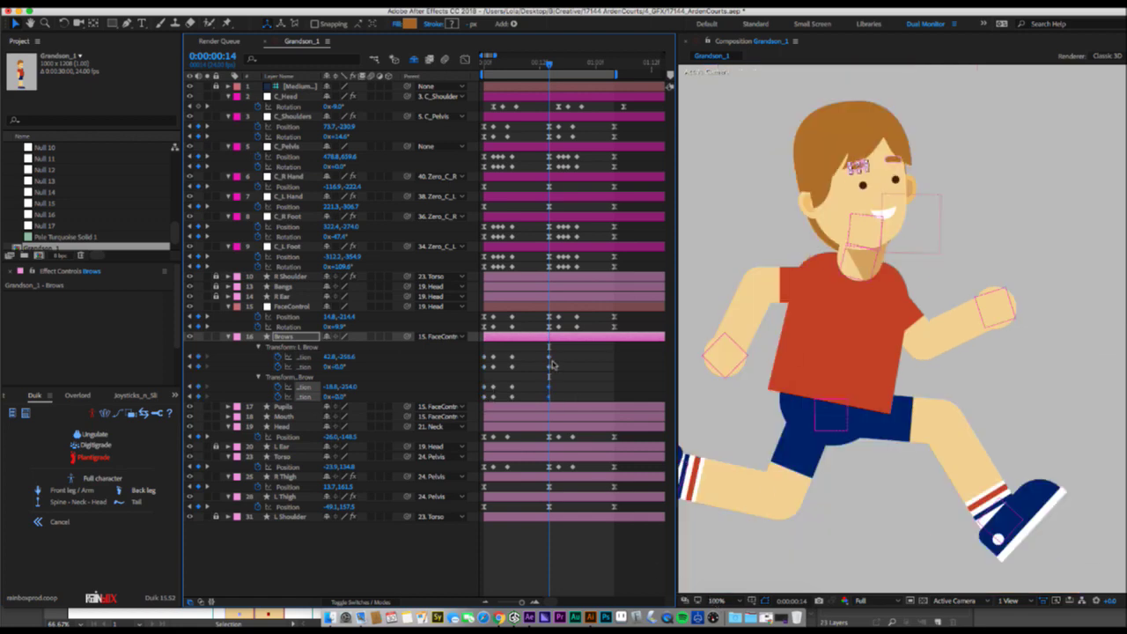
pyautogui.moveTo(557, 351); pyautogui.dragTo(544, 396)
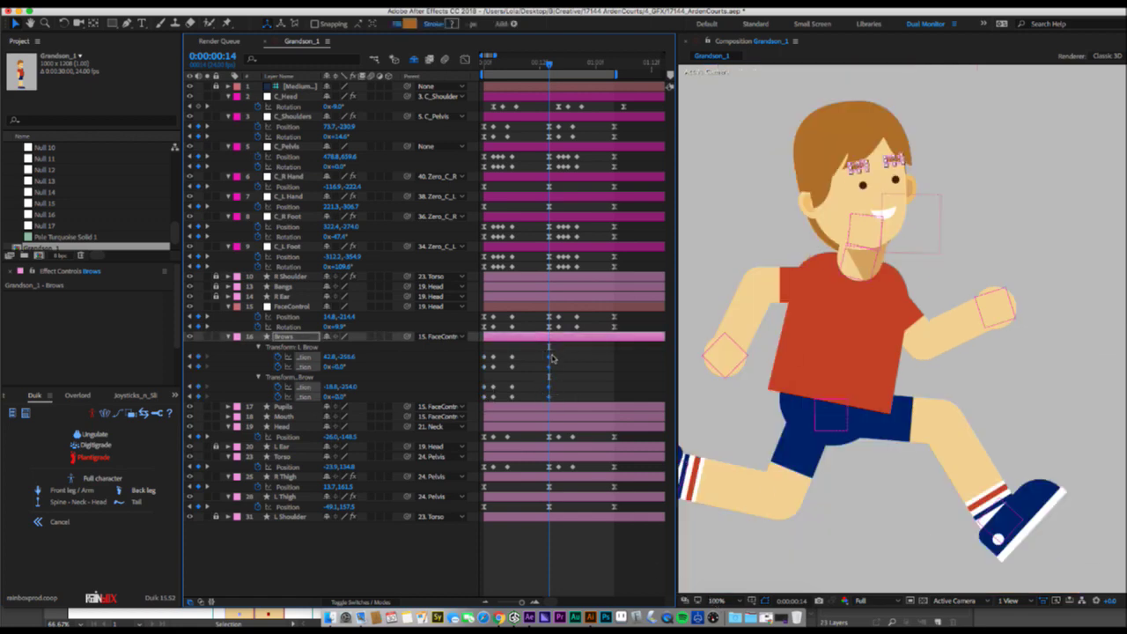
pyautogui.moveTo(552, 357); pyautogui.dragTo(480, 405)
# Apply Easy Ease to both brows' position and rotation keyframes at frames 0, 14 and 28.
pyautogui.moveTo(634, 354); pyautogui.dragTo(594, 407)
pyautogui.moveTo(540, 348); pyautogui.dragTo(558, 410)
pyautogui.moveTo(488, 350); pyautogui.dragTo(475, 413)
pyautogui.rightClick(484, 398)
pyautogui.moveTo(557, 535)
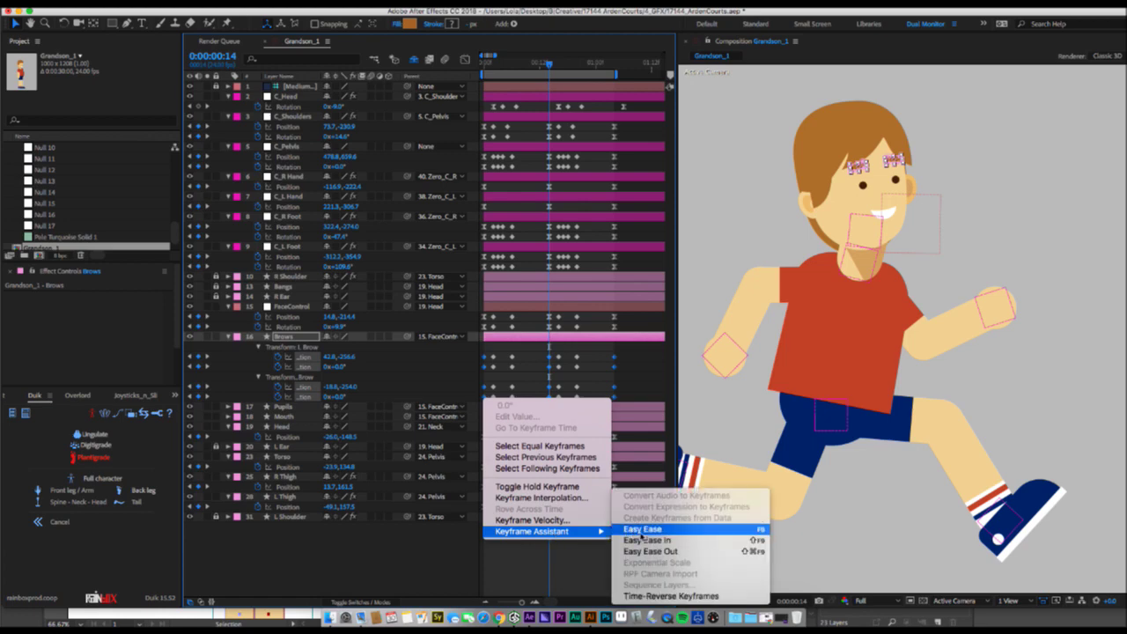
pyautogui.click(643, 533)
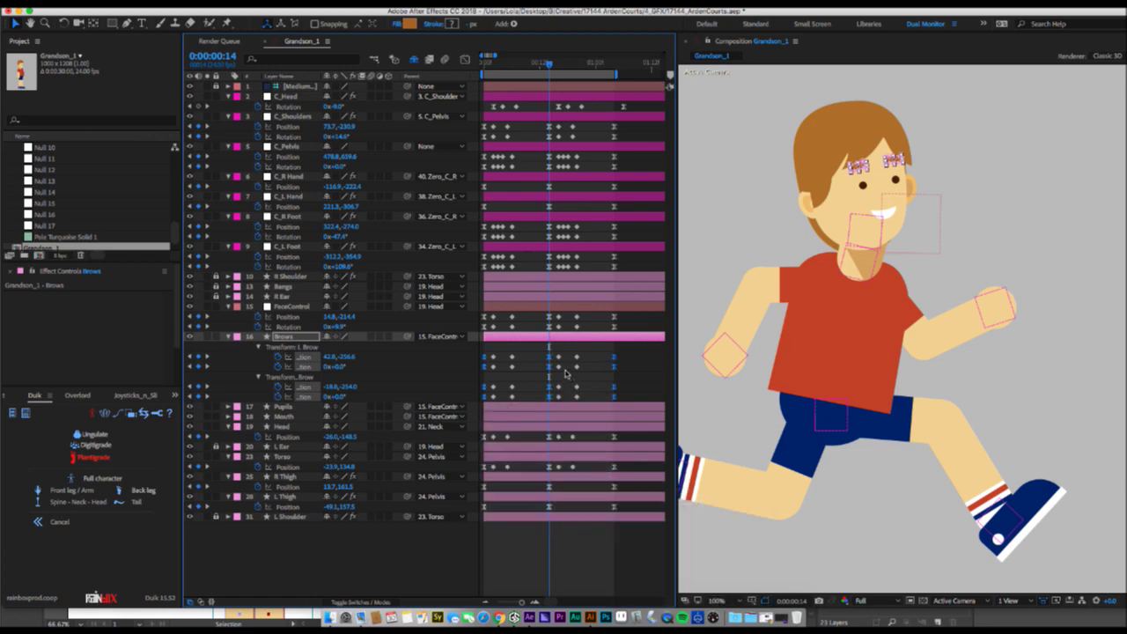
pyautogui.click(540, 355)
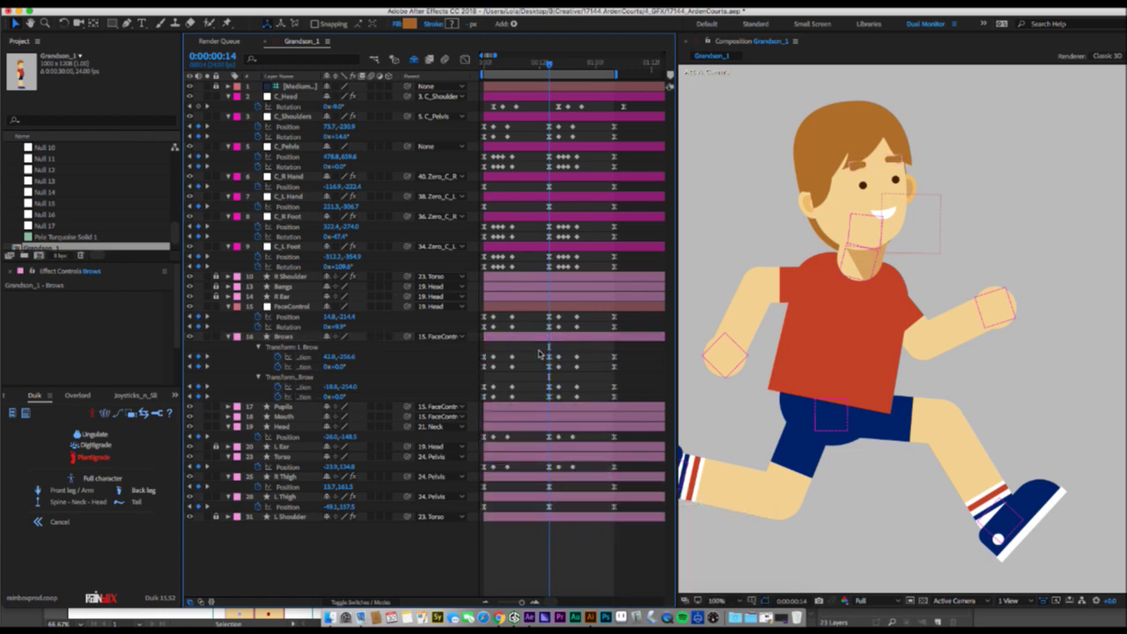
# Lengthen the incoming ease of both brows' position and rotation keyframes at frames 14 and 28 in the speed graph.
pyautogui.moveTo(537, 351); pyautogui.dragTo(552, 399)
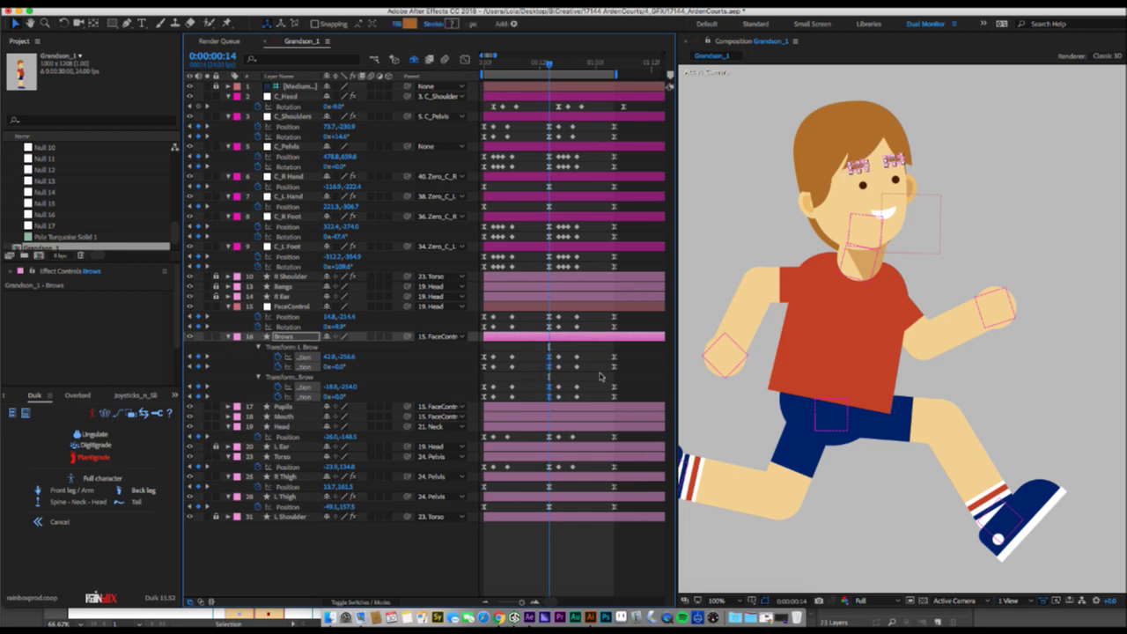
pyautogui.moveTo(624, 352); pyautogui.dragTo(598, 411)
pyautogui.click(466, 59)
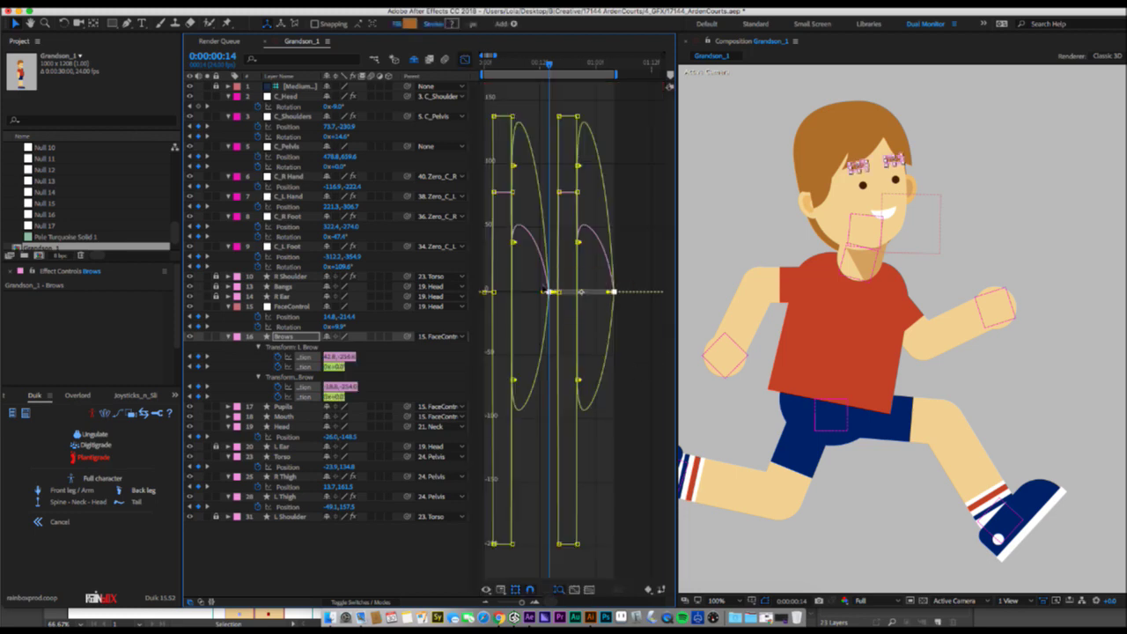
pyautogui.moveTo(540, 290); pyautogui.dragTo(532, 299)
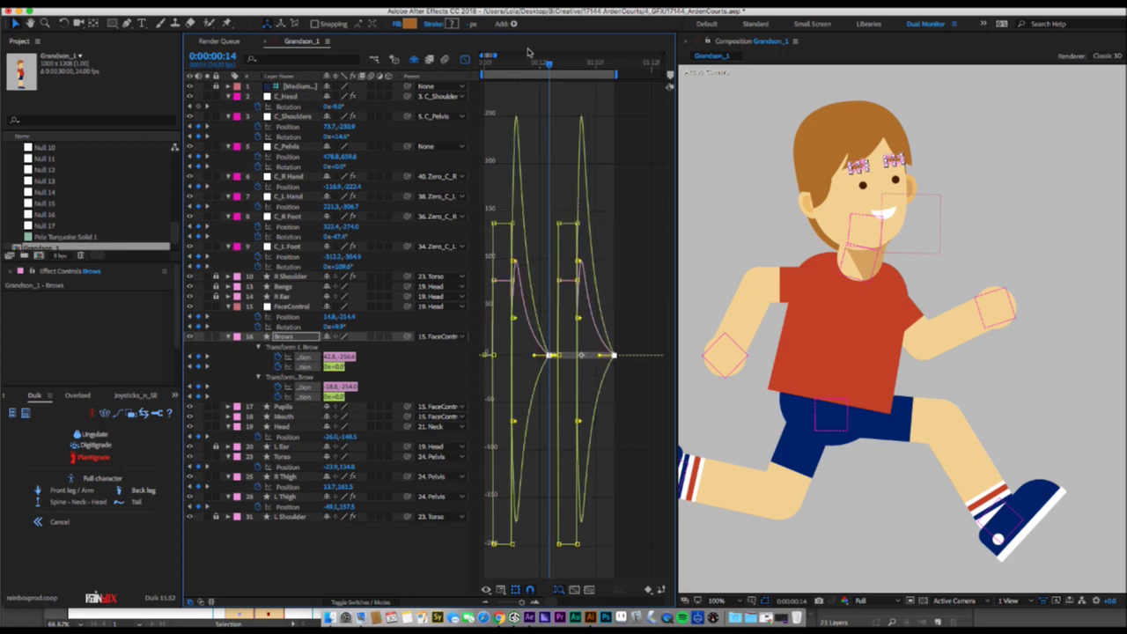
pyautogui.click(466, 59)
# Play the run cycle from frame 0 to check the brow movement.
pyautogui.moveTo(546, 63); pyautogui.dragTo(483, 63)
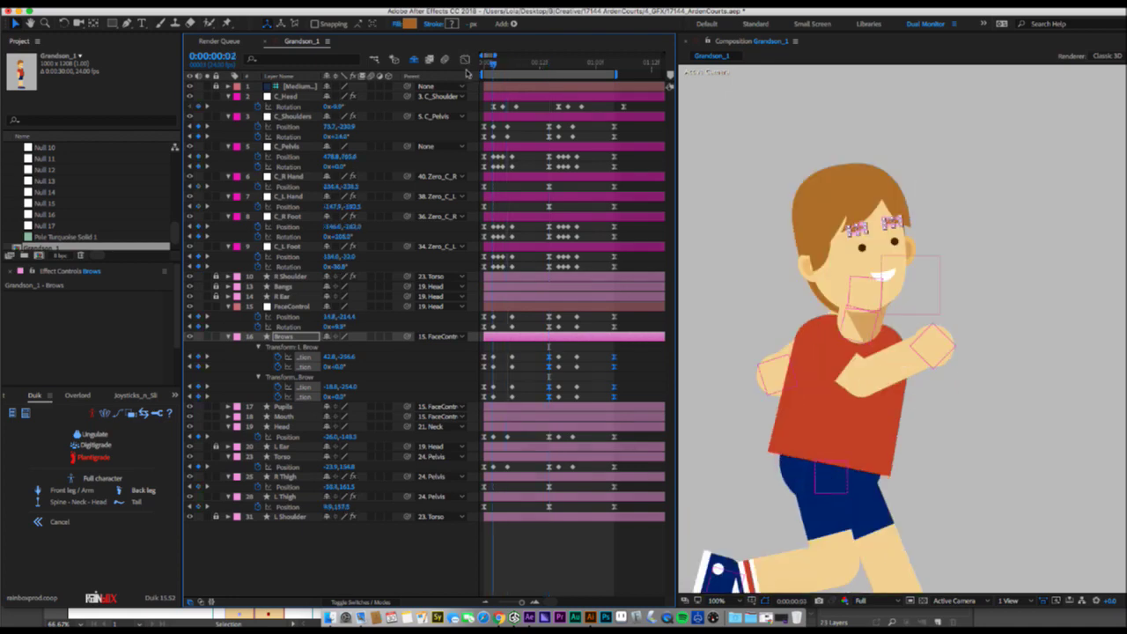
pyautogui.click(408, 558)
pyautogui.press('space')
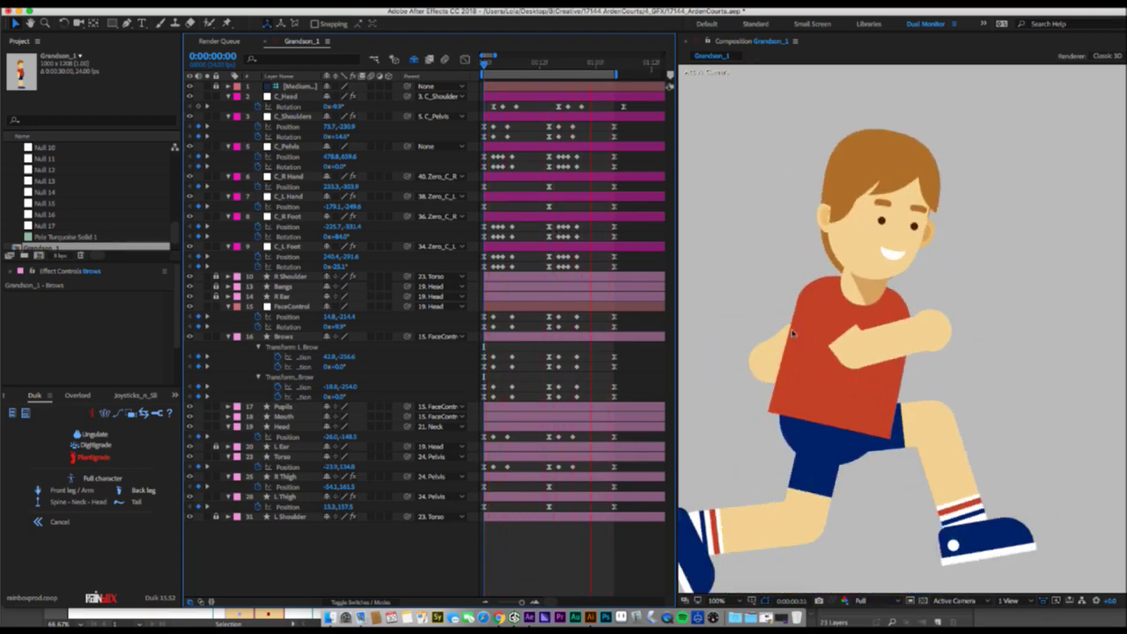
pyautogui.press('space')
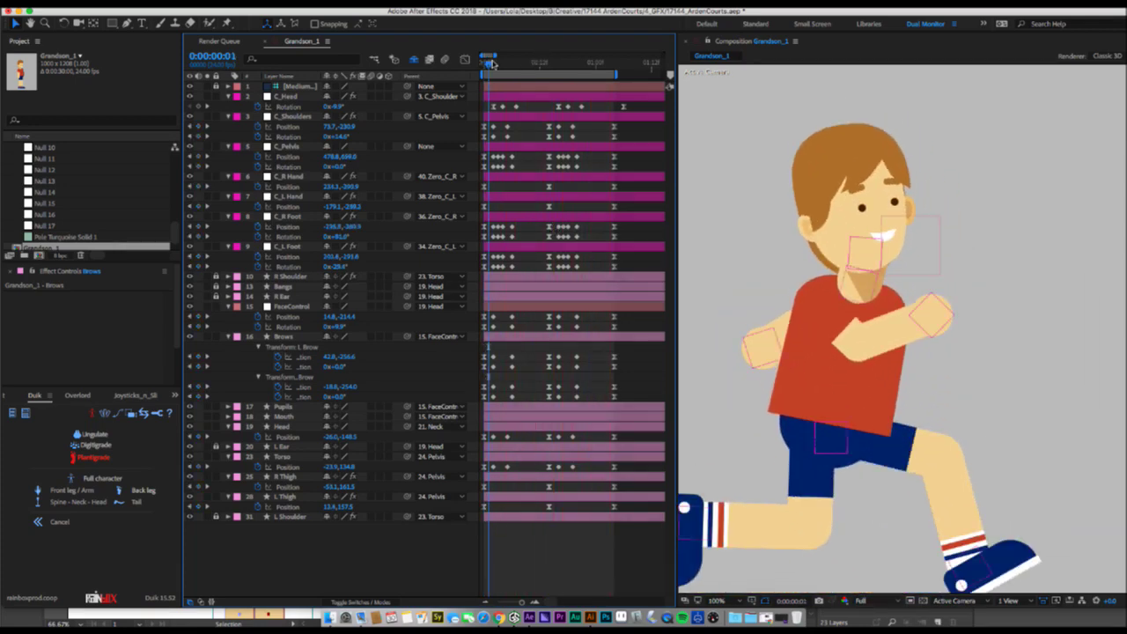
# Set a starting rotation keyframe of 0° on the Bangs layer at frame 0.
pyautogui.click(481, 66)
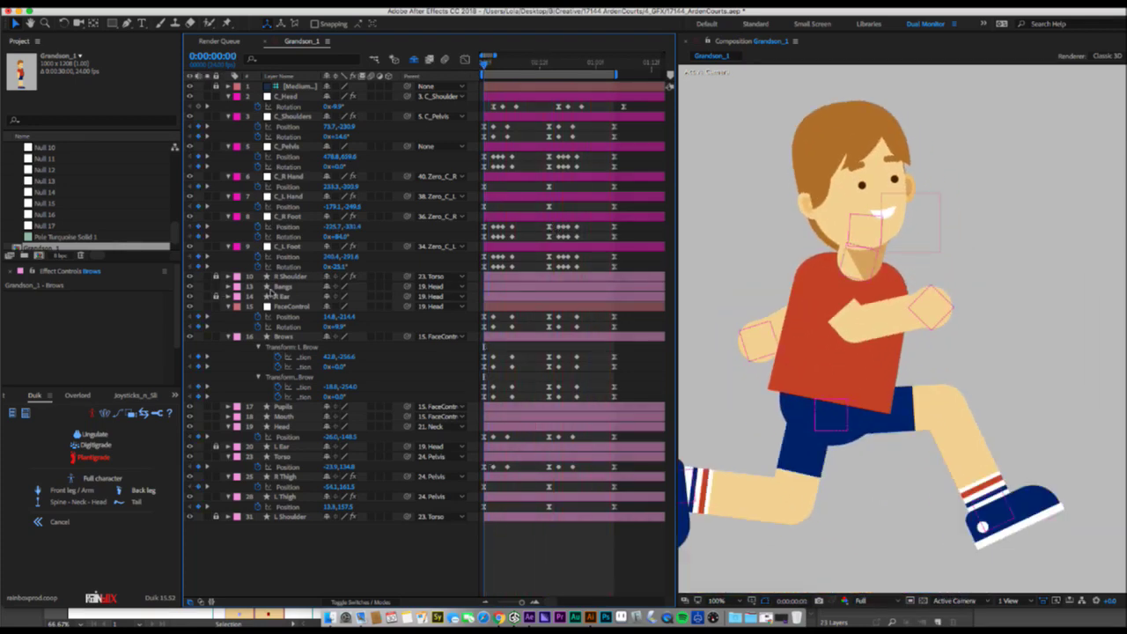
pyautogui.click(282, 287)
pyautogui.press('r')
pyautogui.click(256, 298)
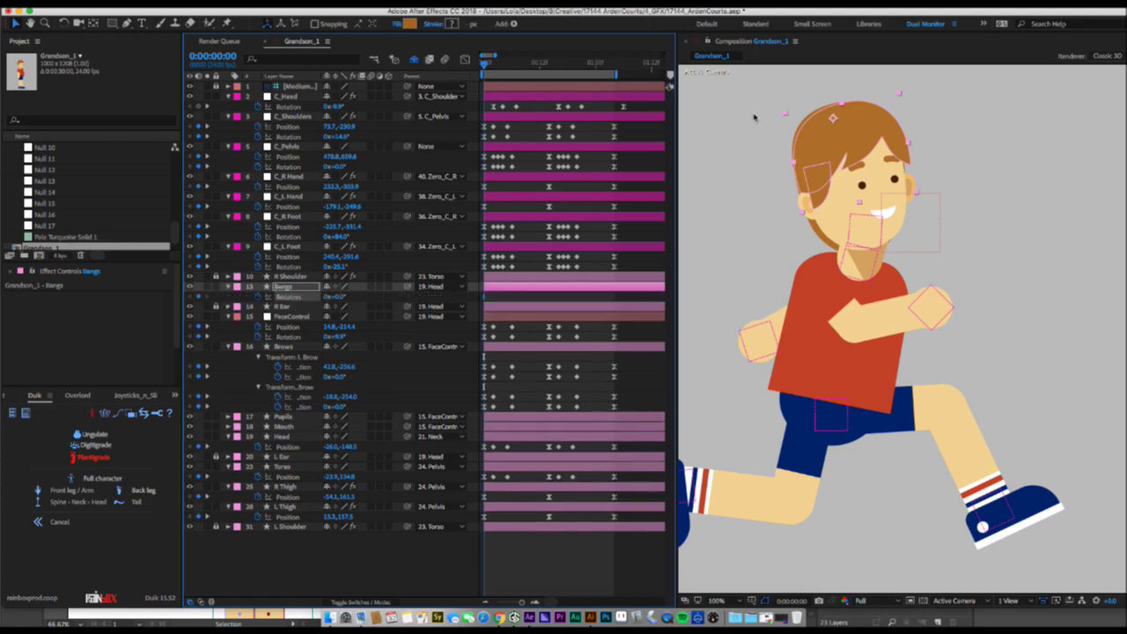
# Rotate the Bangs layer to about -7° at frame 2 and about 6° at frame 6.
pyautogui.moveTo(486, 65); pyautogui.dragTo(493, 66)
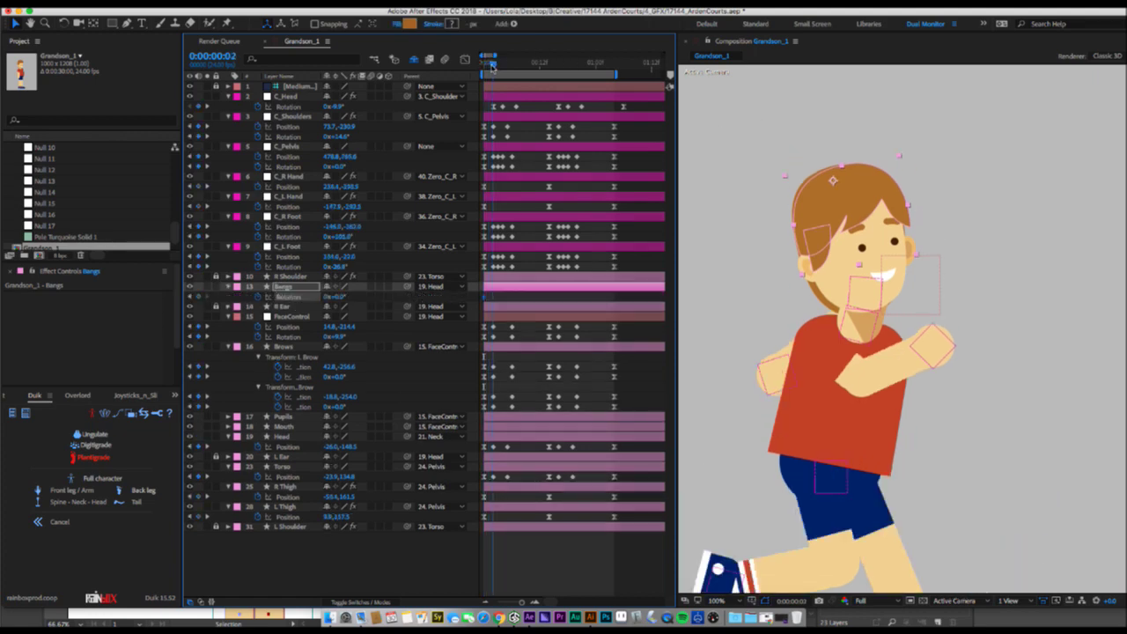
pyautogui.press('w')
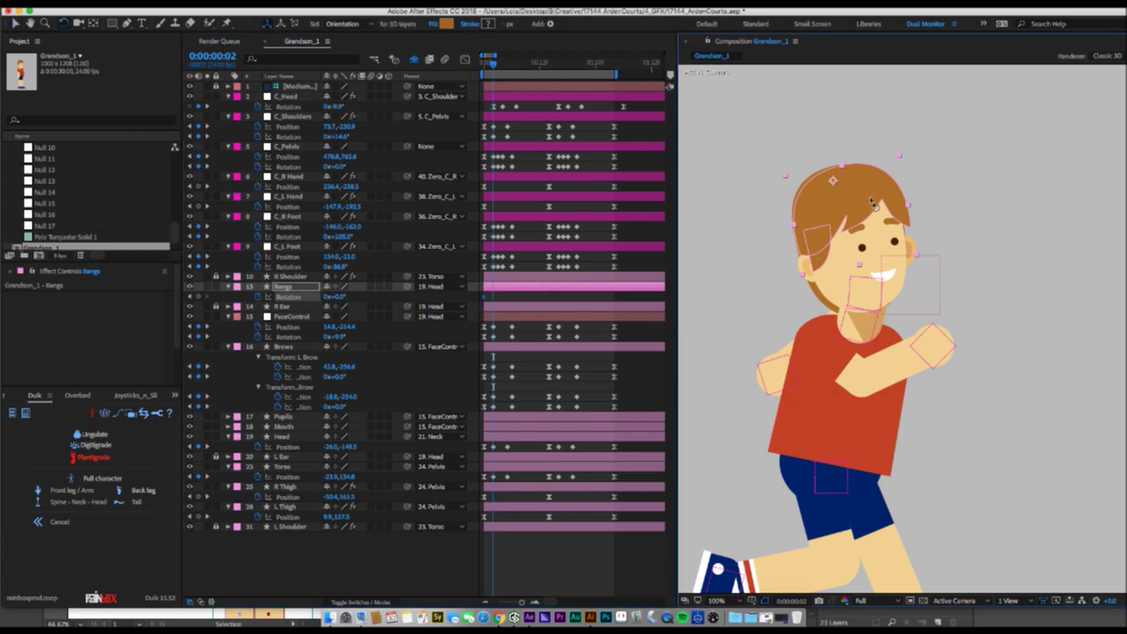
pyautogui.moveTo(801, 161); pyautogui.dragTo(880, 203)
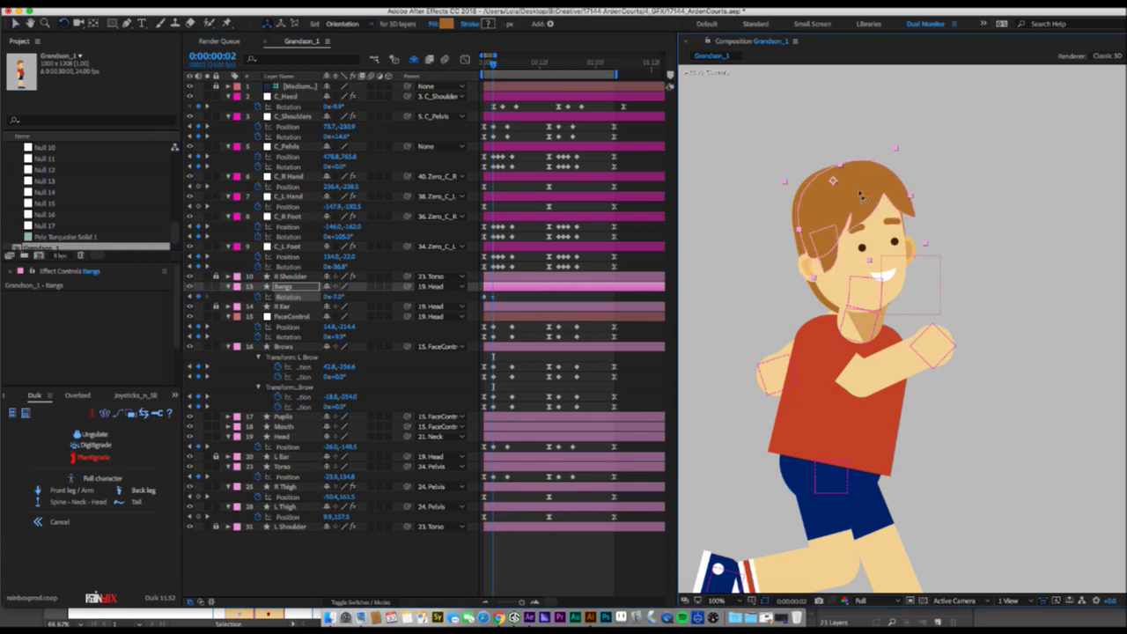
pyautogui.moveTo(494, 65); pyautogui.dragTo(503, 66)
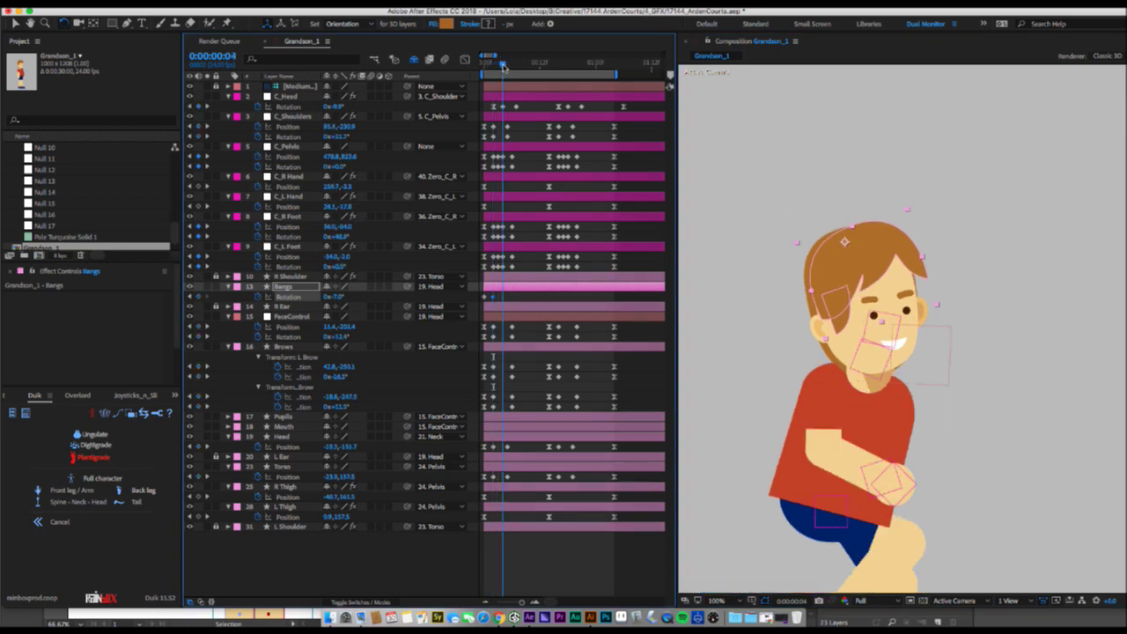
pyautogui.moveTo(505, 66); pyautogui.dragTo(512, 66)
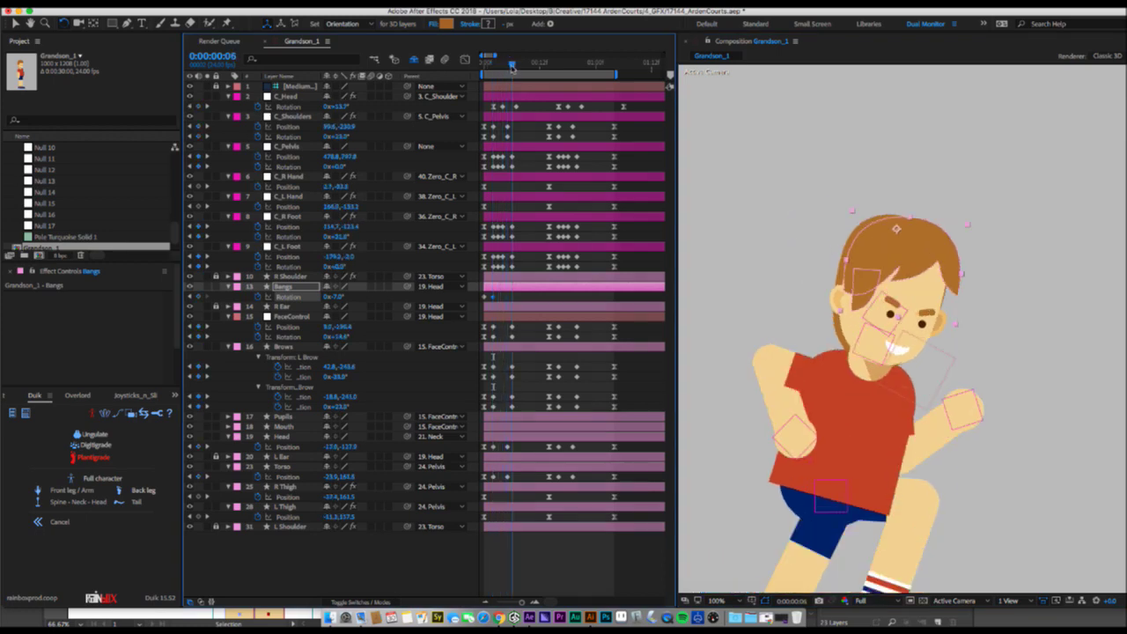
pyautogui.moveTo(954, 268); pyautogui.dragTo(946, 291)
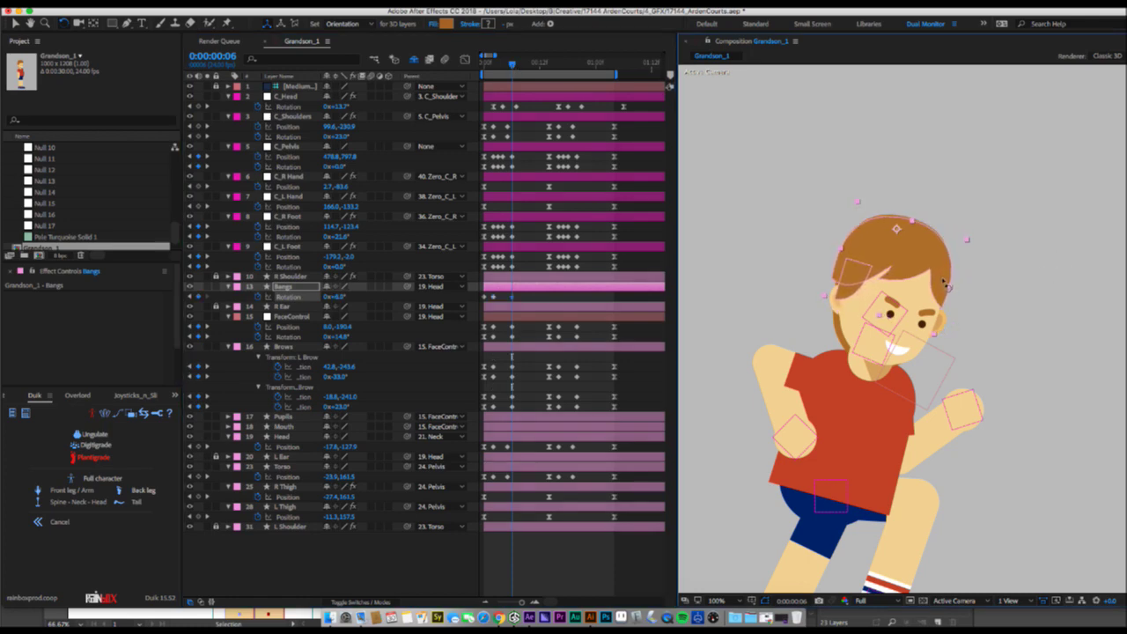
# Copy the bangs' rotation keyframes so the swing repeats from frame 14 and the starting pose closes the loop at frame 28.
pyautogui.moveTo(516, 68); pyautogui.dragTo(548, 72)
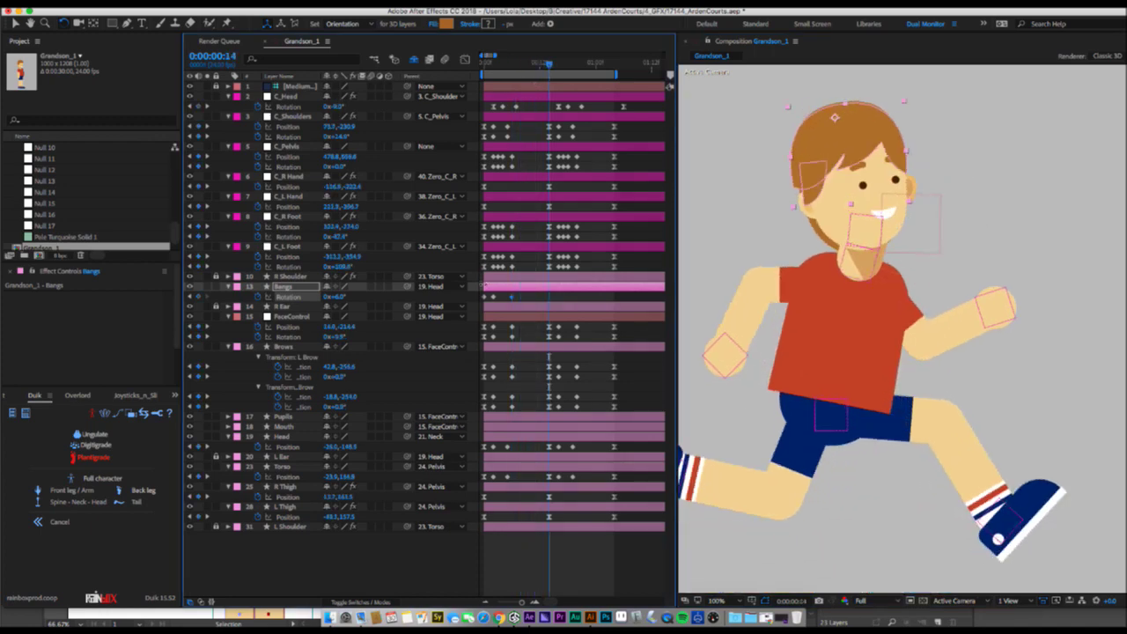
pyautogui.press('super+c')
pyautogui.press('super+v')
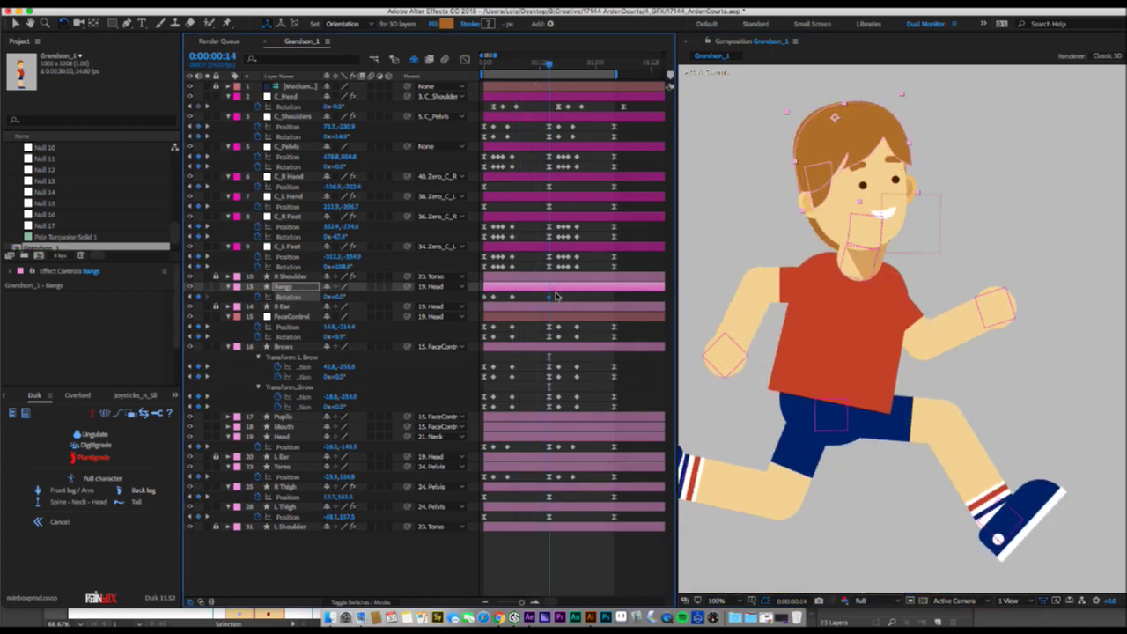
# Apply Easy Ease to the bangs' rotation keyframes at frames 0, 14 and 28.
pyautogui.moveTo(555, 296); pyautogui.dragTo(481, 303)
pyautogui.moveTo(642, 296); pyautogui.dragTo(603, 302)
pyautogui.rightClick(485, 298)
pyautogui.moveTo(537, 431)
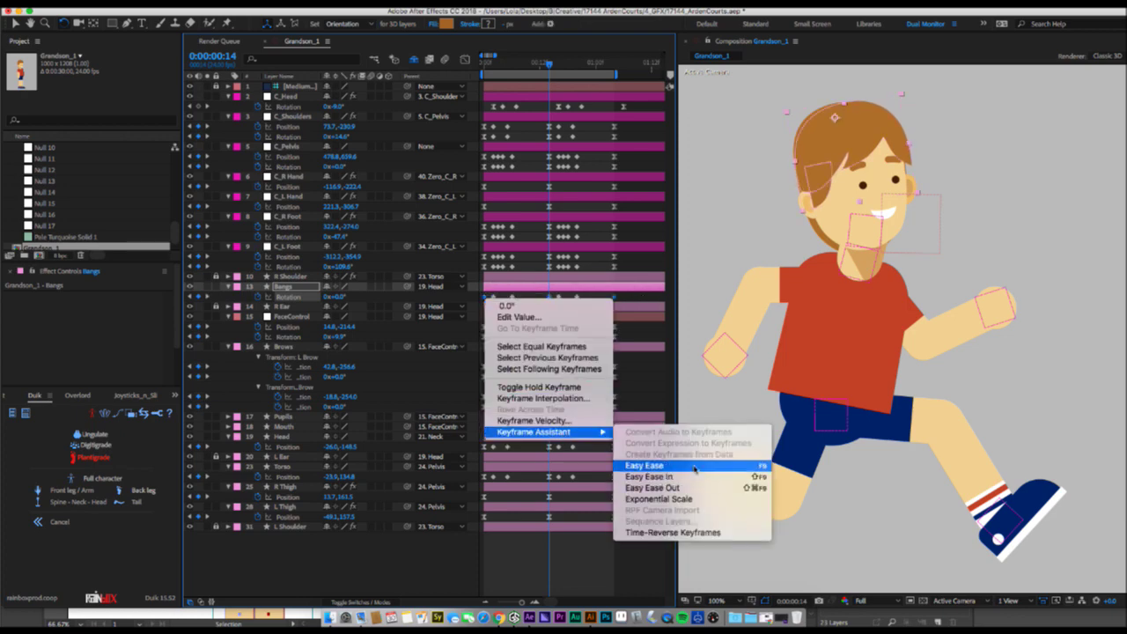
pyautogui.click(724, 463)
# Lengthen the incoming ease of the bangs' rotation keyframes at frames 14 and 28 in the speed graph.
pyautogui.moveTo(626, 296); pyautogui.dragTo(608, 300)
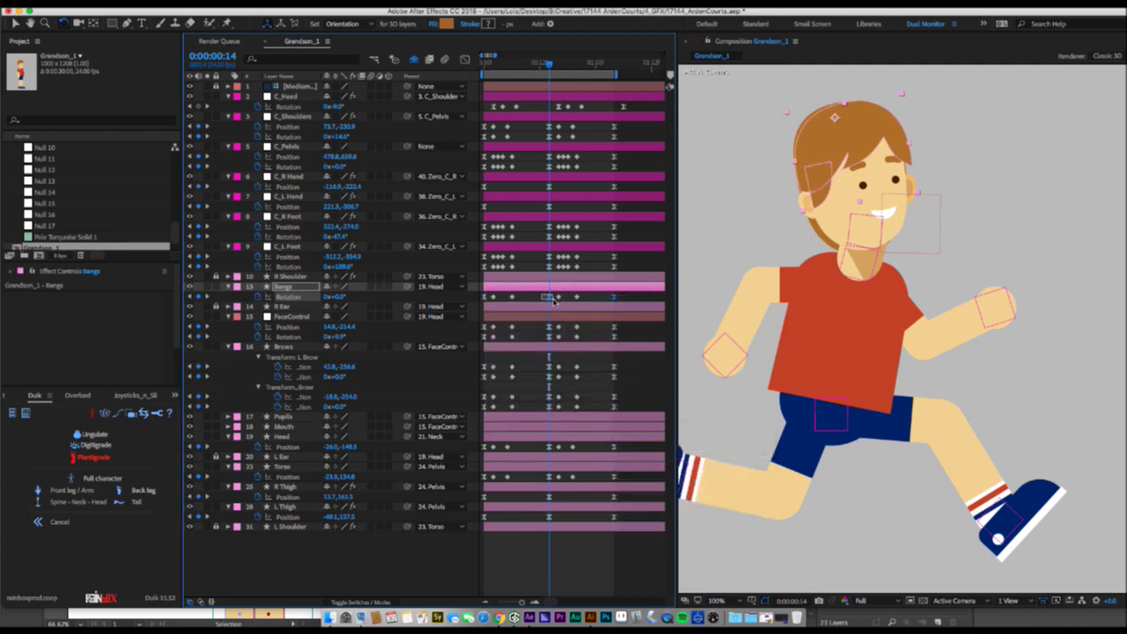
pyautogui.click(465, 59)
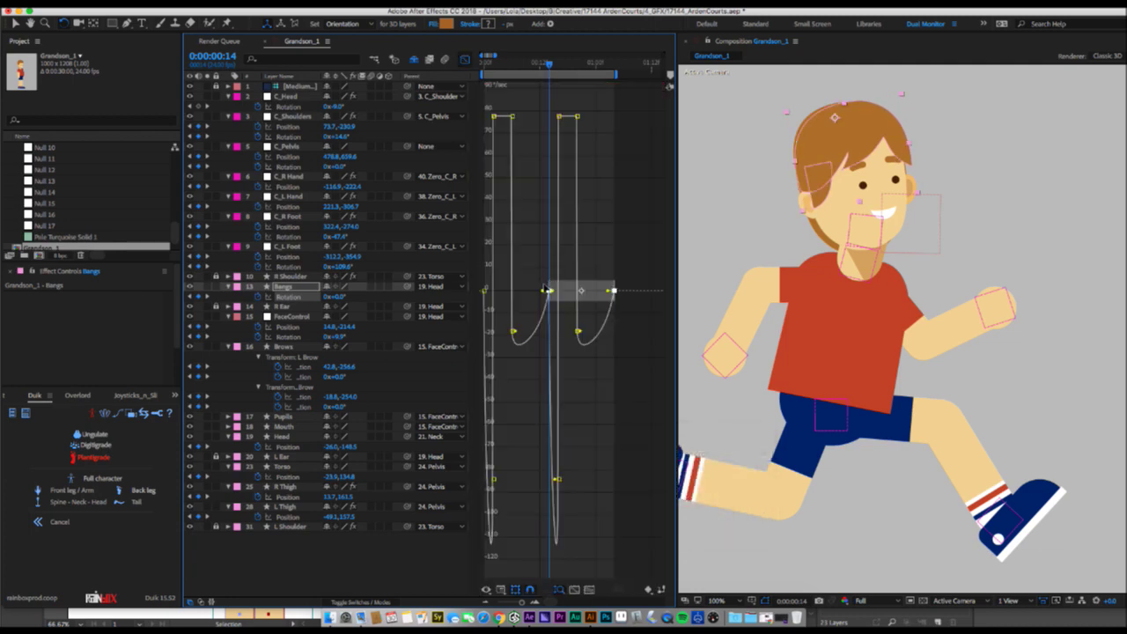
pyautogui.moveTo(543, 291); pyautogui.dragTo(535, 290)
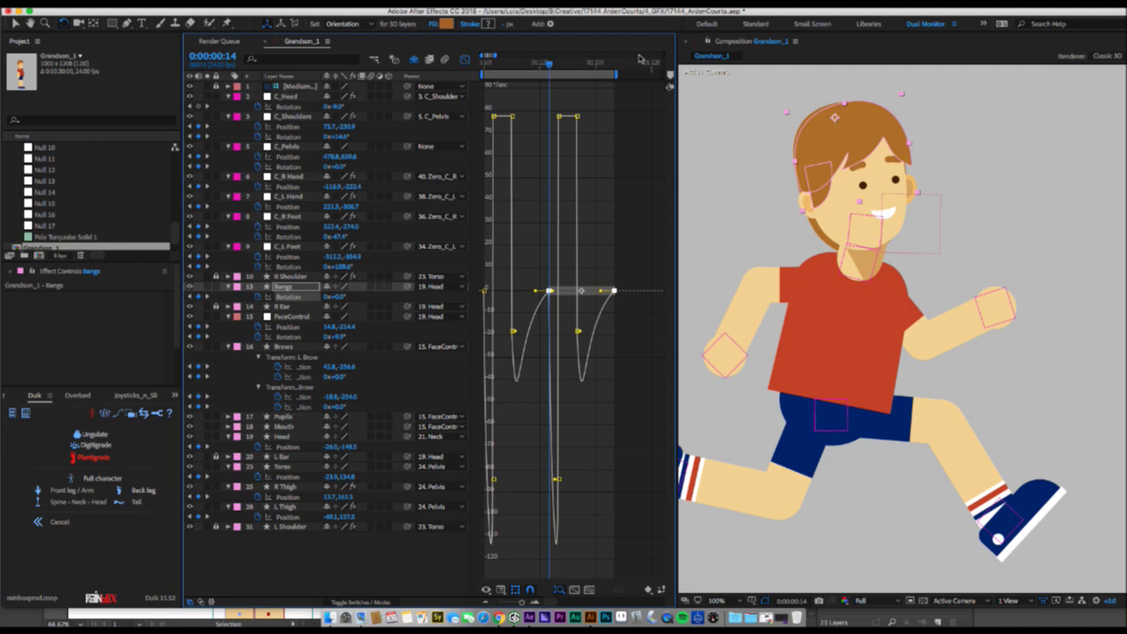
pyautogui.click(465, 59)
# Play the run cycle from frame 0 to check how the bangs move with the whole figure, then return to the first frame.
pyautogui.press('Home')
pyautogui.scroll(-1, 751, 326)
pyautogui.press('space')
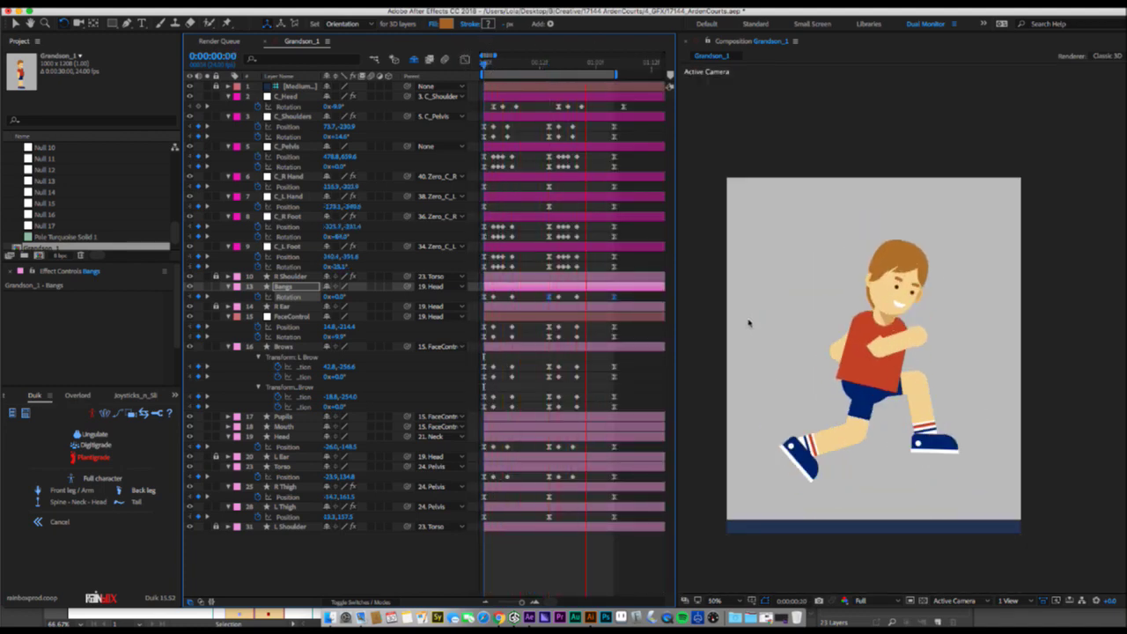
pyautogui.press('space')
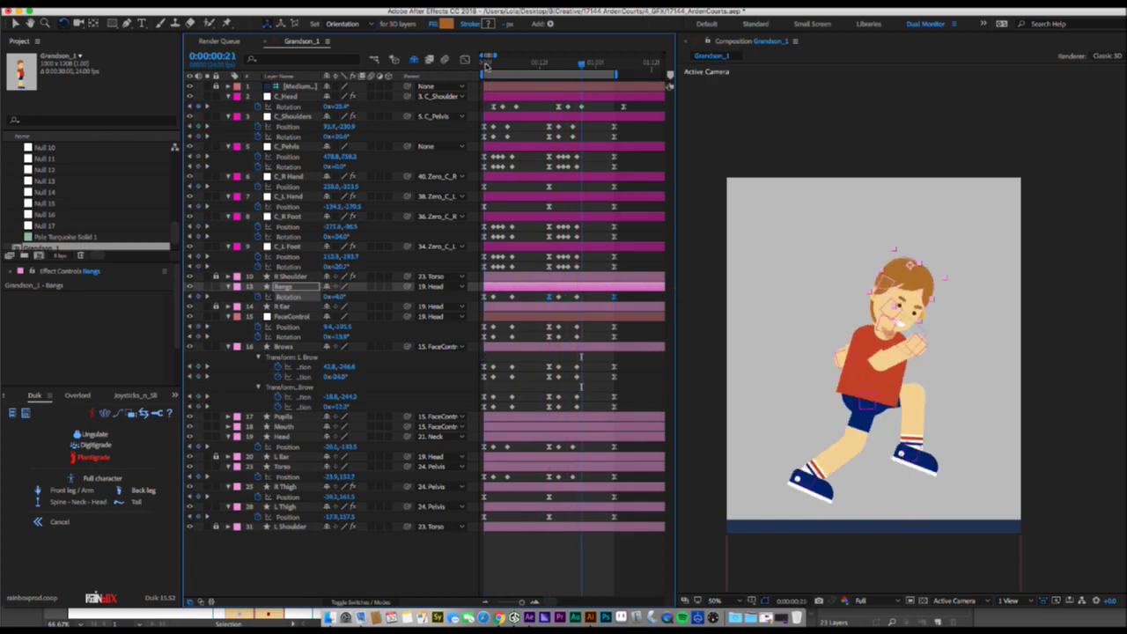
pyautogui.moveTo(487, 64); pyautogui.dragTo(480, 69)
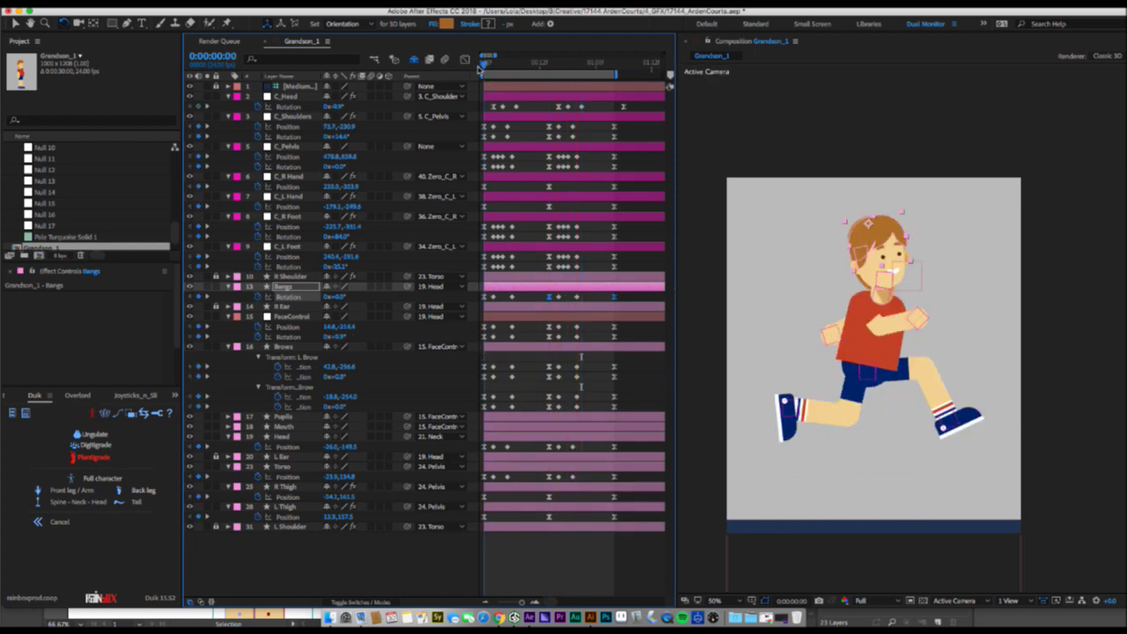
pyautogui.press('space')
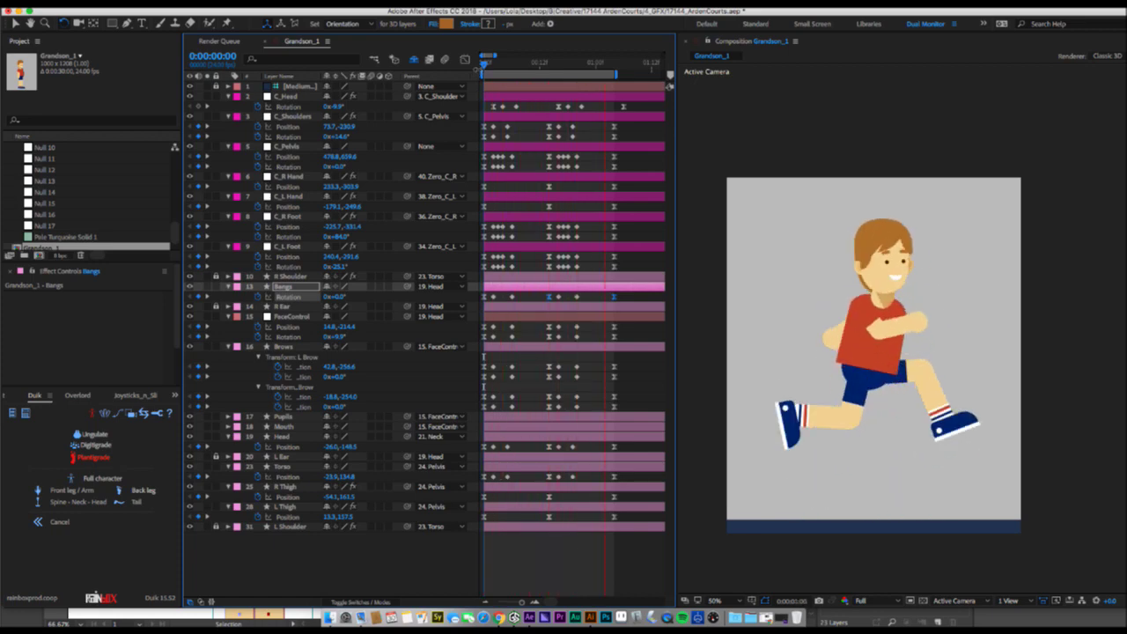
pyautogui.click(488, 65)
pyautogui.click(483, 65)
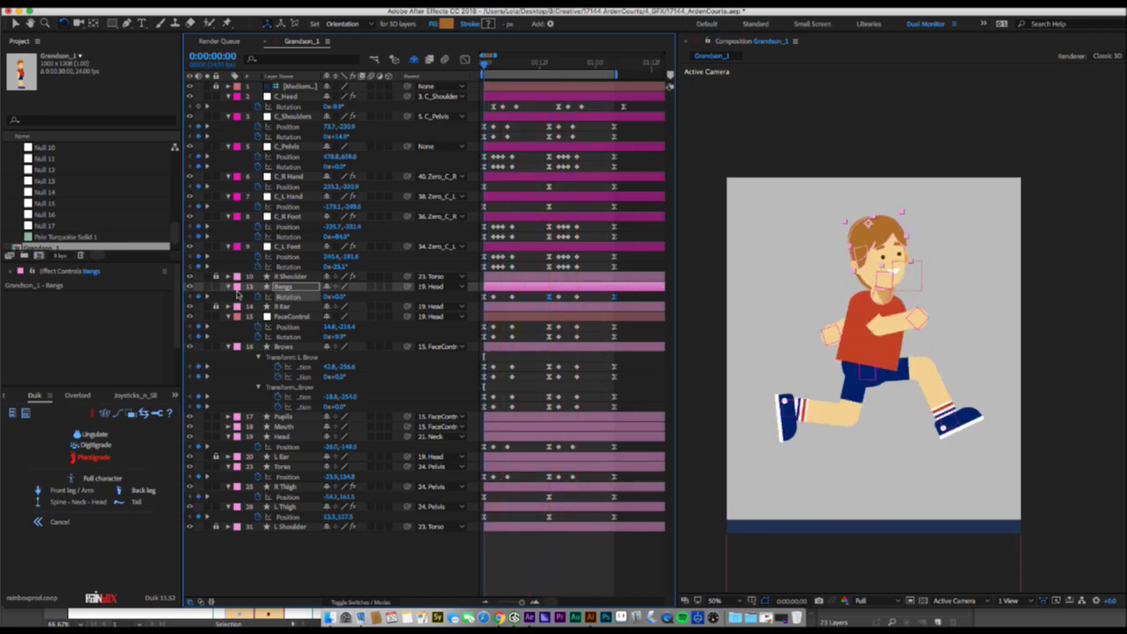
# Expand the contents of the Bangs layer and select its first shape group to identify which part of the hair it covers.
pyautogui.click(229, 287)
pyautogui.click(228, 287)
pyautogui.click(242, 298)
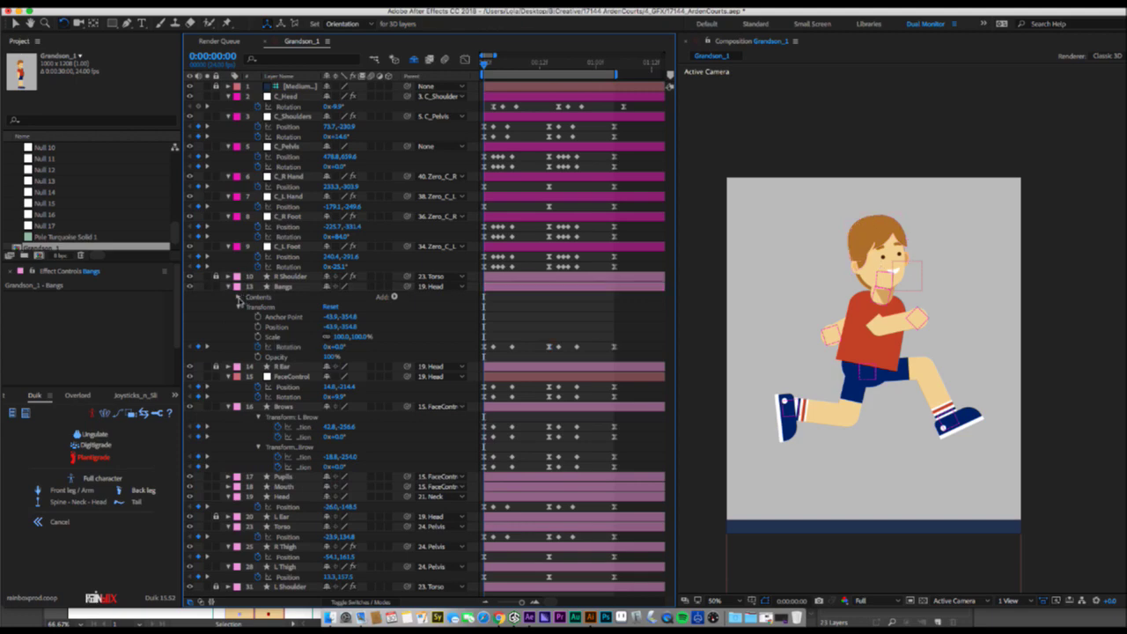
pyautogui.click(239, 298)
pyautogui.click(249, 308)
pyautogui.click(248, 308)
pyautogui.click(261, 307)
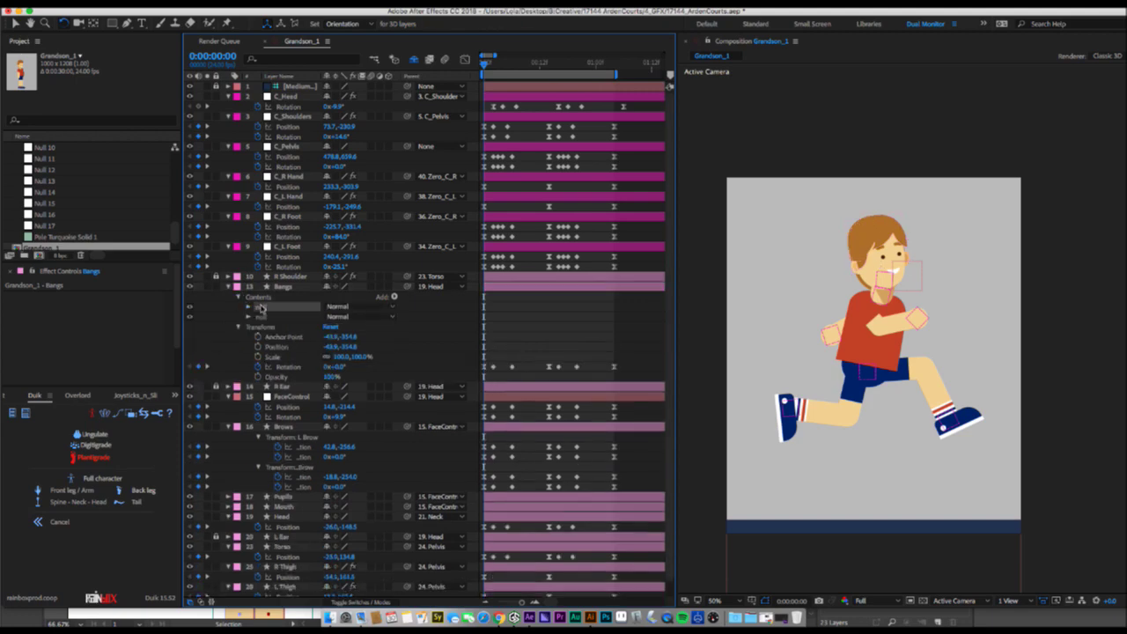
pyautogui.press('z')
pyautogui.click(914, 256)
pyautogui.click(913, 256)
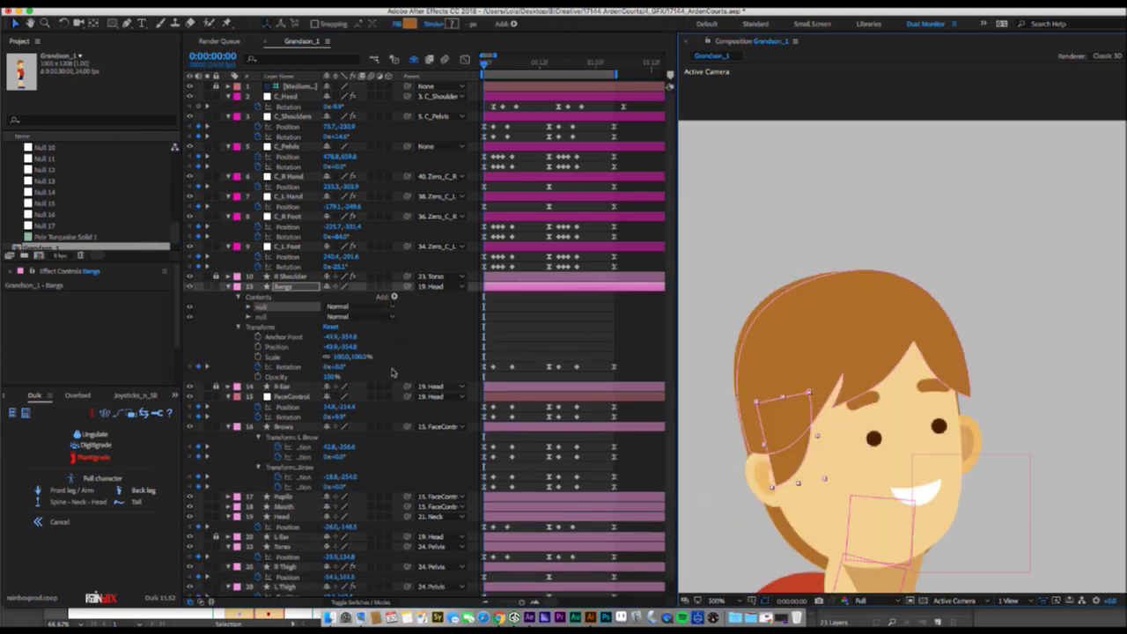
# Set a starting Path keyframe at frame 0 for Path 1 in the second shape group of the Bangs layer.
pyautogui.click(249, 319)
pyautogui.click(269, 327)
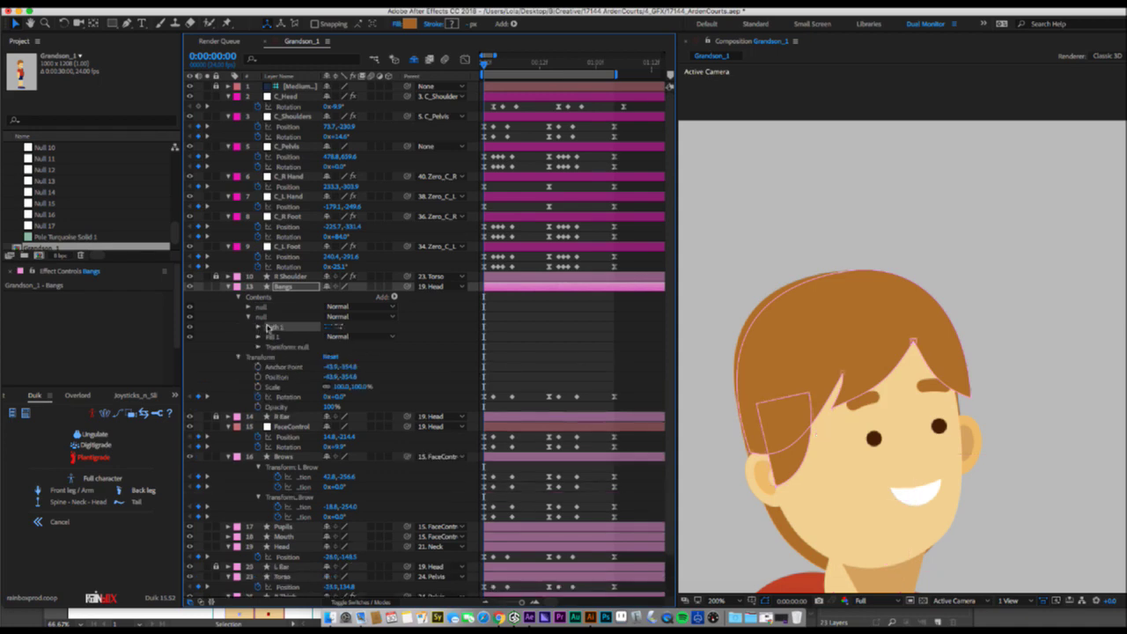
pyautogui.click(259, 327)
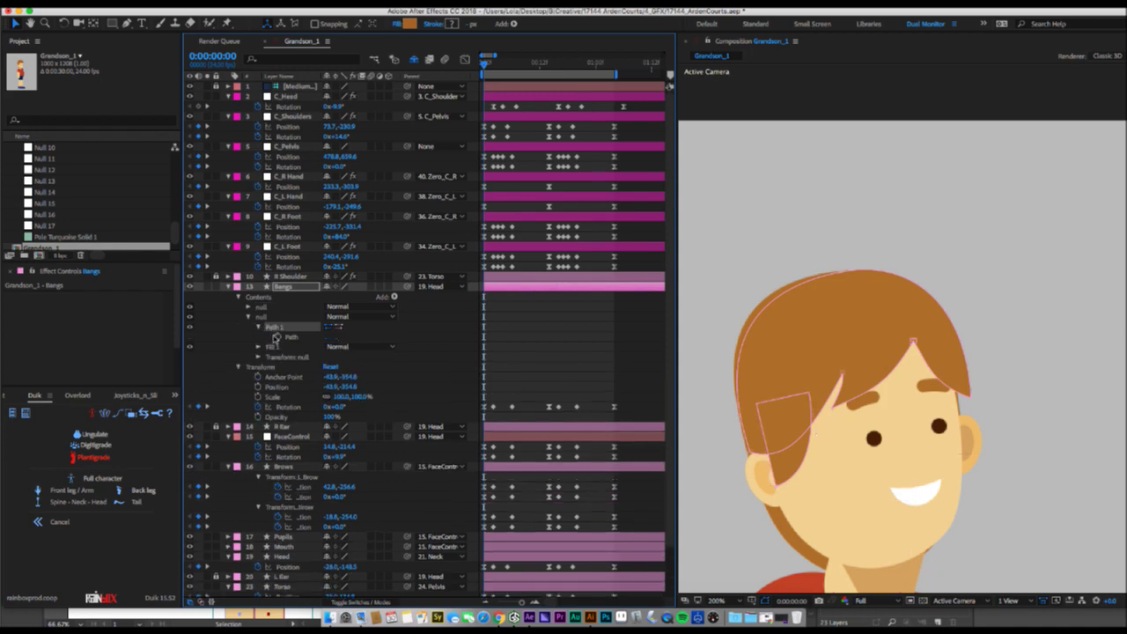
pyautogui.click(280, 338)
# At frame 6, reshape Path 1 of the Bangs layer by pulling its front tip point outward and slightly up.
pyautogui.click(507, 63)
pyautogui.scroll(-2, 910, 499)
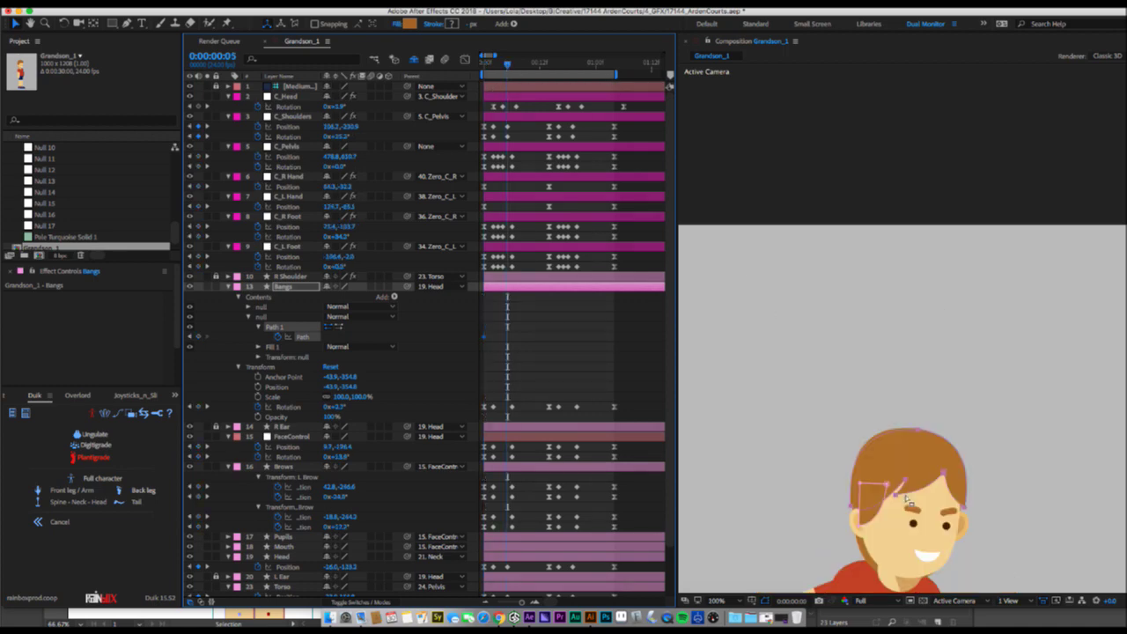
pyautogui.scroll(-3, 887, 528)
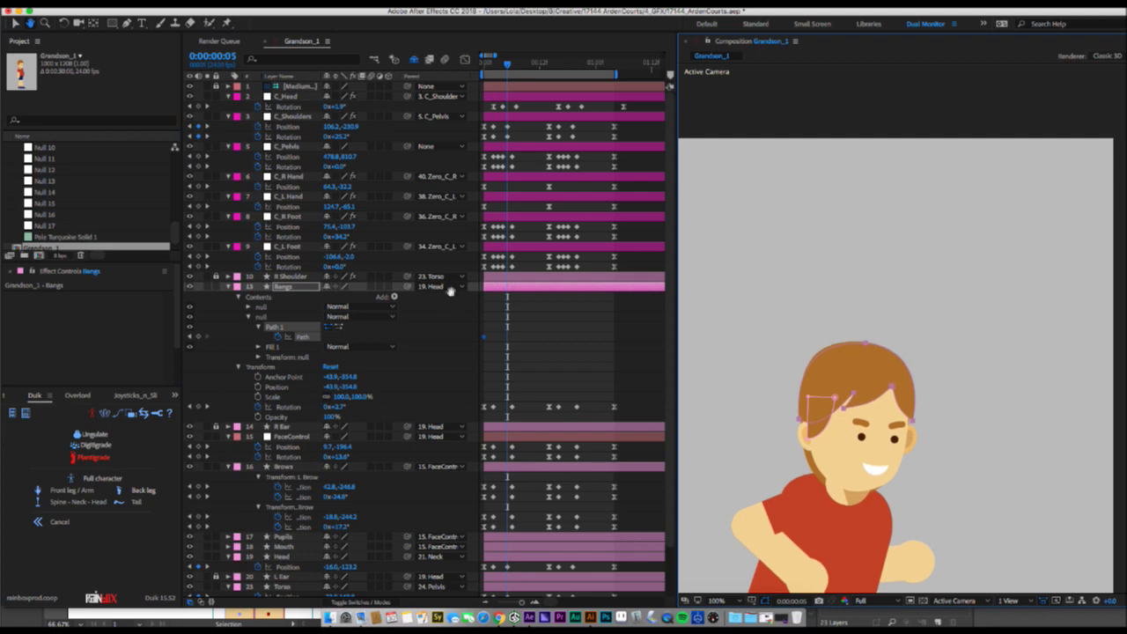
pyautogui.press('pagedown')
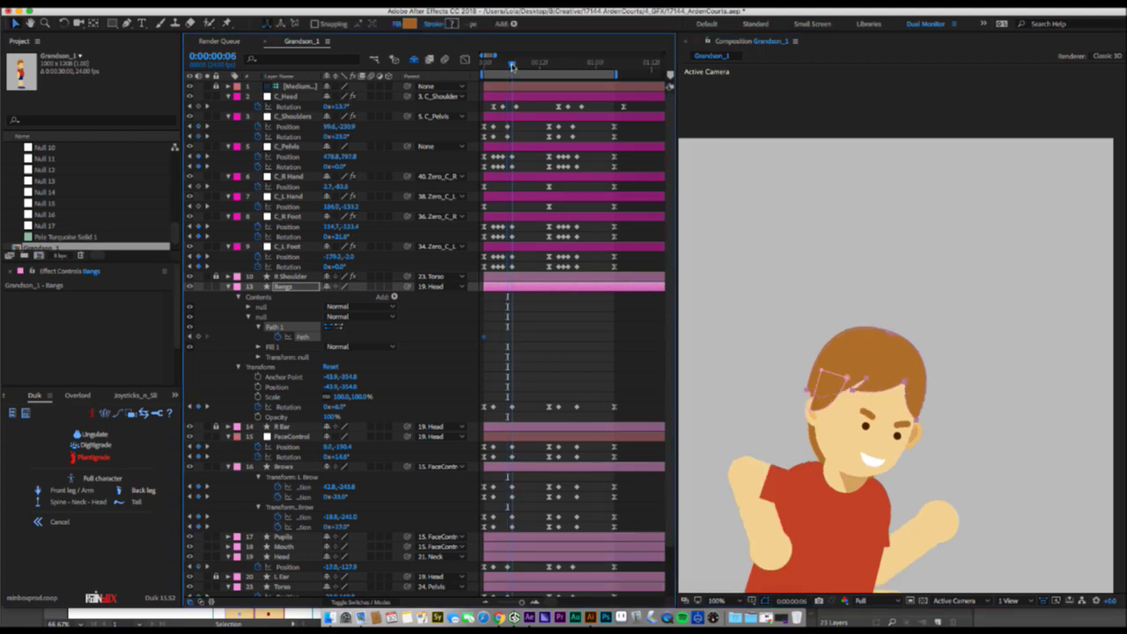
pyautogui.click(271, 328)
pyautogui.click(271, 328)
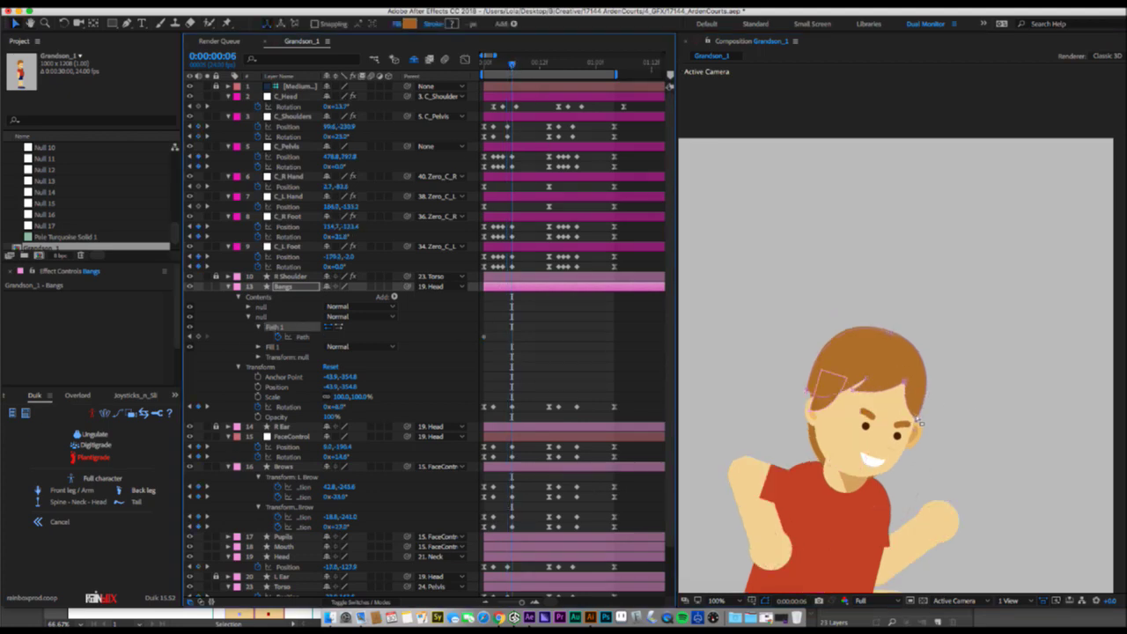
pyautogui.doubleClick(920, 422)
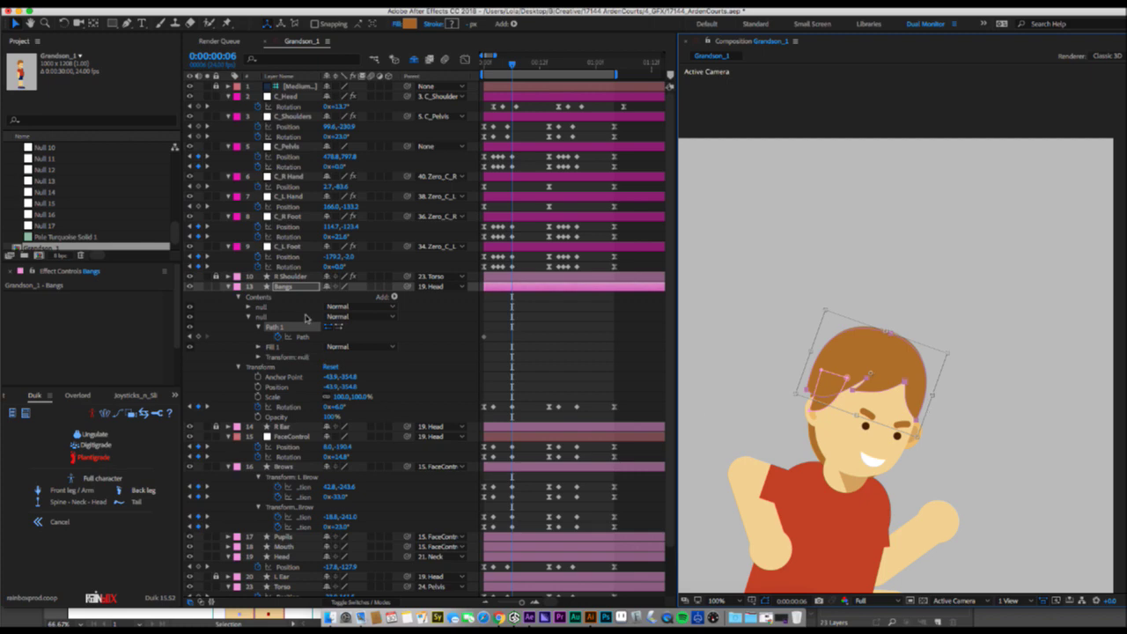
pyautogui.click(300, 328)
pyautogui.moveTo(921, 420); pyautogui.dragTo(931, 408)
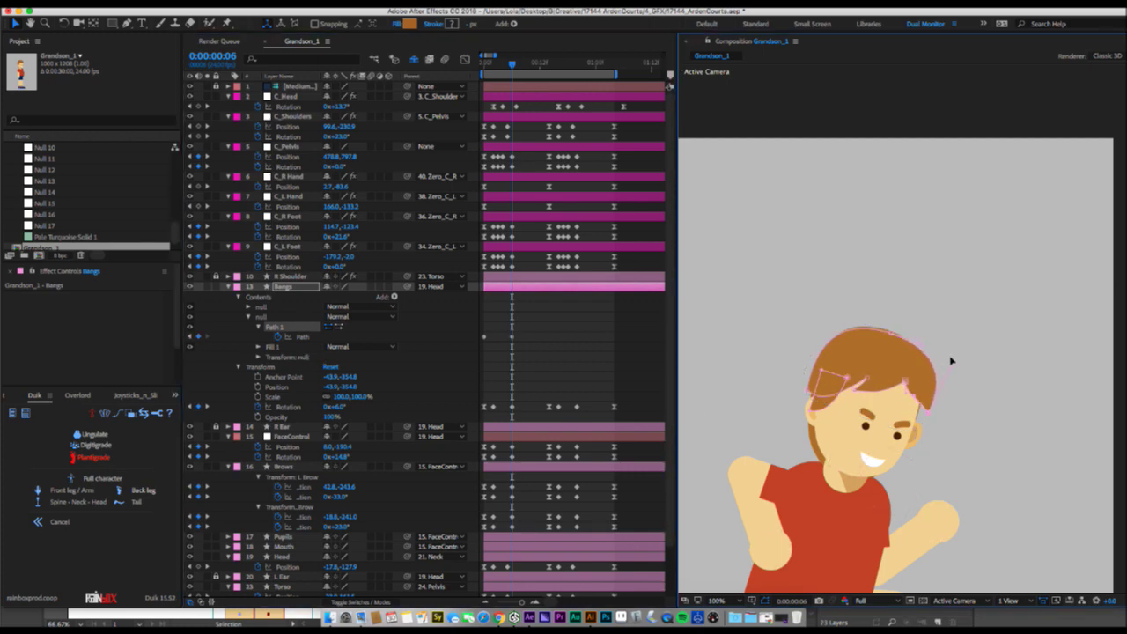
# Refine the bangs outline at frame 6 by pulling in the front curve and adjusting the points along the back and crown.
pyautogui.moveTo(951, 360); pyautogui.dragTo(932, 360)
pyautogui.moveTo(854, 384); pyautogui.dragTo(805, 382)
pyautogui.moveTo(819, 315); pyautogui.dragTo(824, 325)
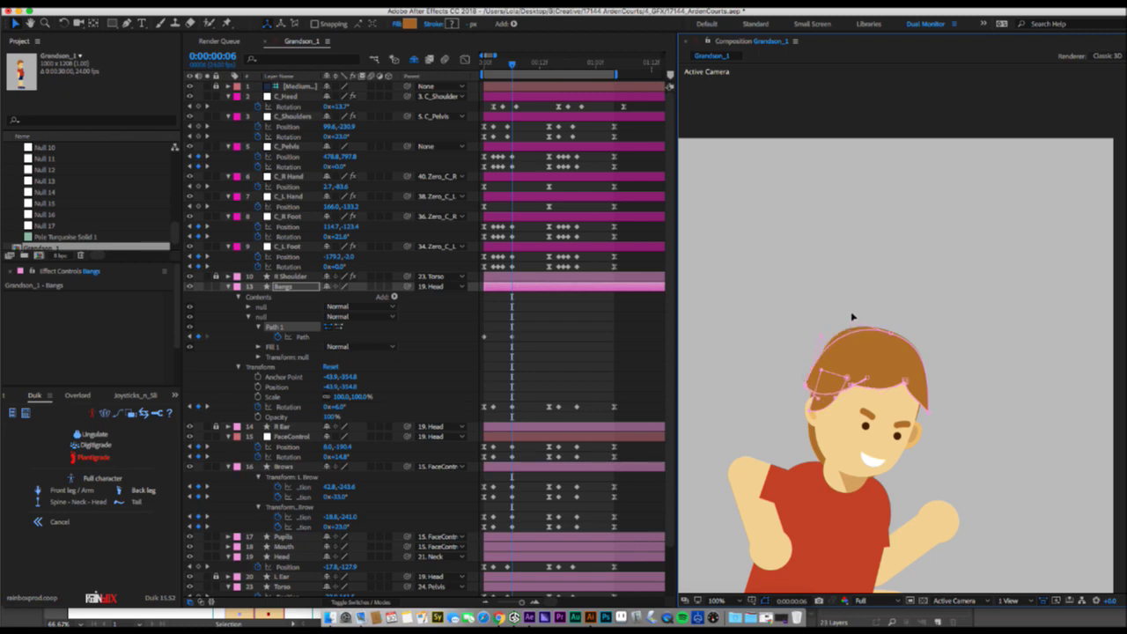
# Apply Easy Ease to the bangs' Path keyframes, repeat the shape change at frames 14, 20 and 28, and preview it.
pyautogui.moveTo(514, 65); pyautogui.dragTo(546, 72)
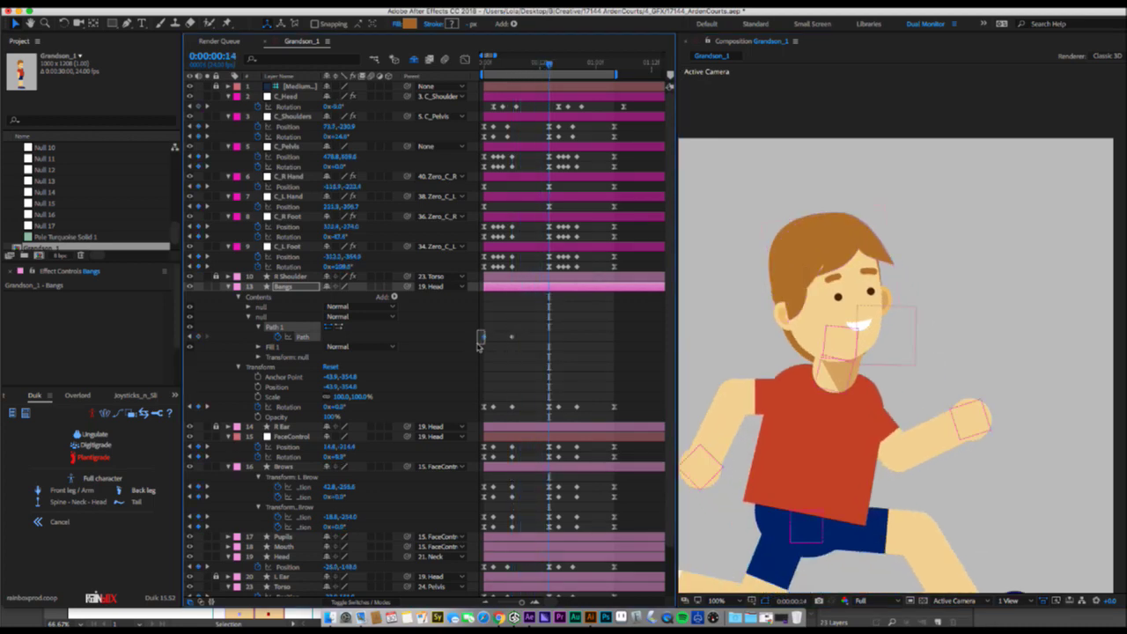
pyautogui.click(509, 338)
pyautogui.moveTo(516, 333); pyautogui.dragTo(479, 347)
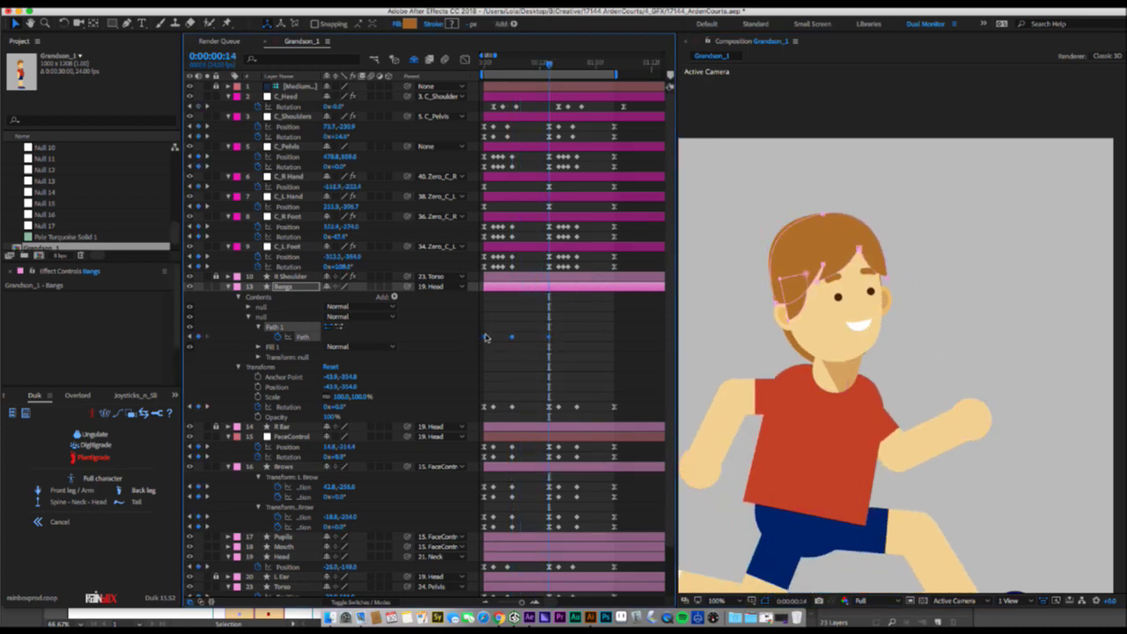
pyautogui.rightClick(486, 338)
pyautogui.moveTo(563, 470)
pyautogui.click(665, 508)
pyautogui.hotkey('ctrl', 'v')
pyautogui.press('space')
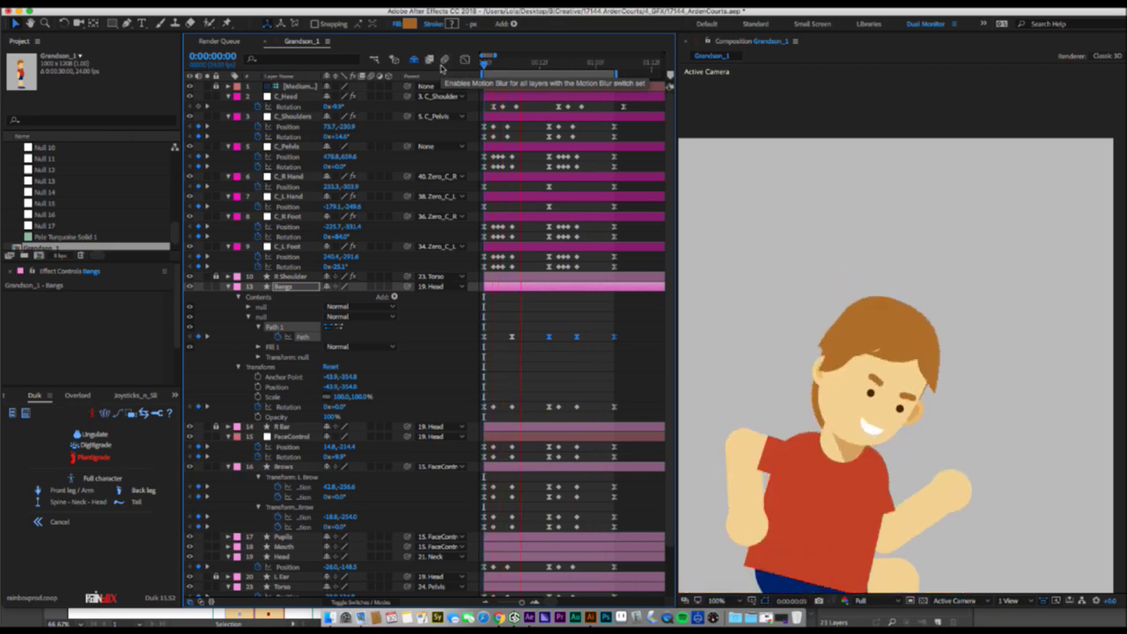
pyautogui.press('space')
# Copy the bangs' resting Path keyframe from frame 14 to frames 8 and 22.
pyautogui.moveTo(478, 65); pyautogui.dragTo(521, 64)
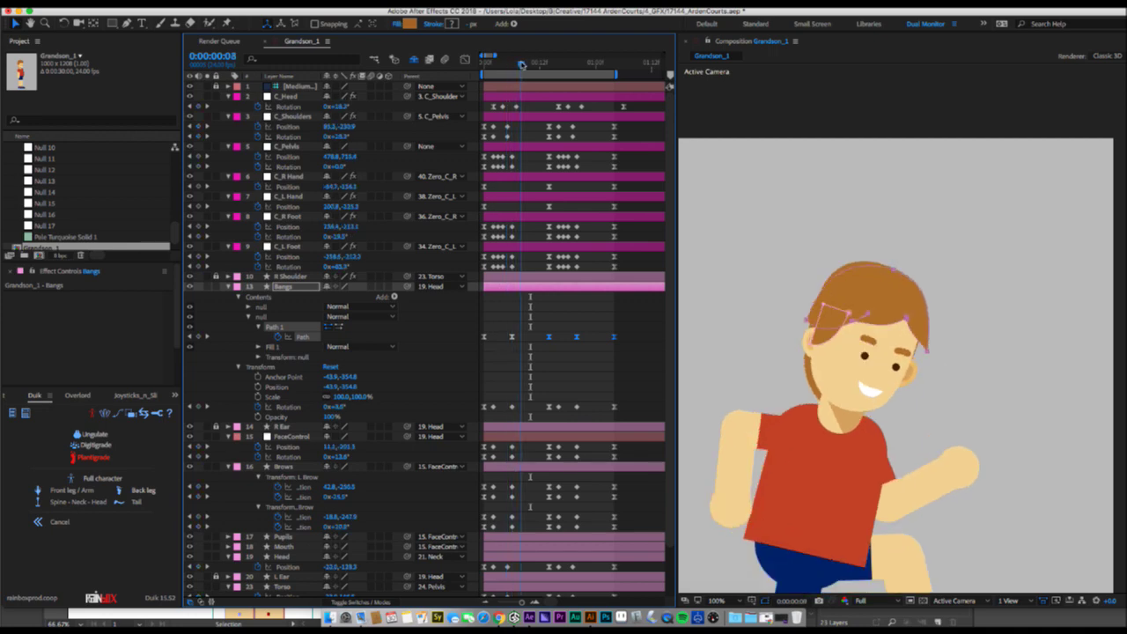
pyautogui.click(550, 338)
pyautogui.press('super+v')
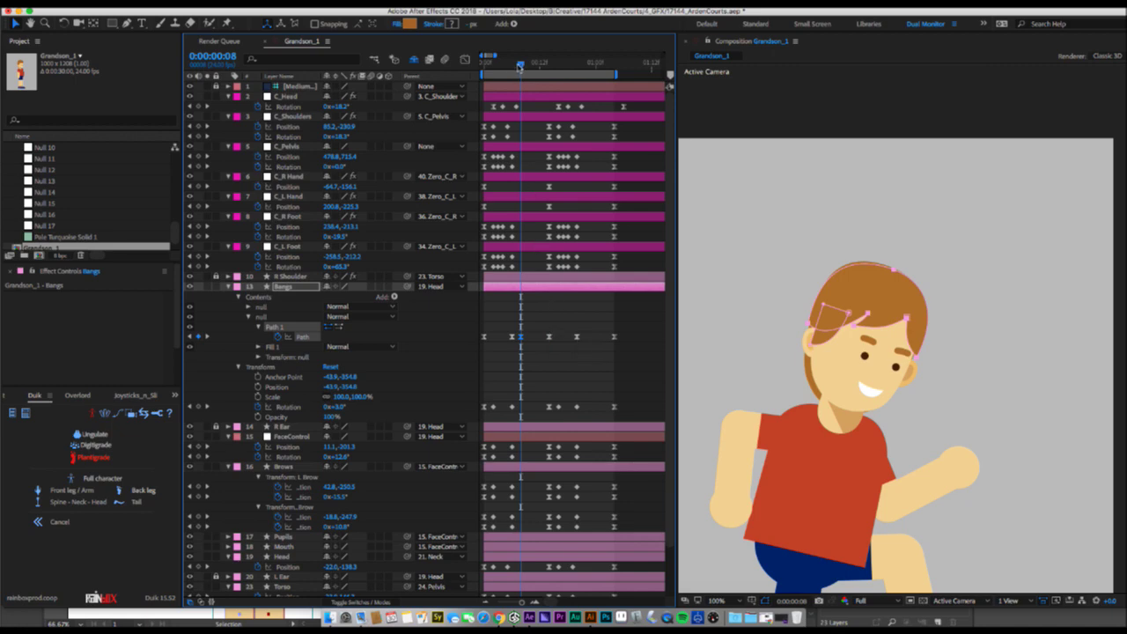
pyautogui.moveTo(519, 67); pyautogui.dragTo(586, 65)
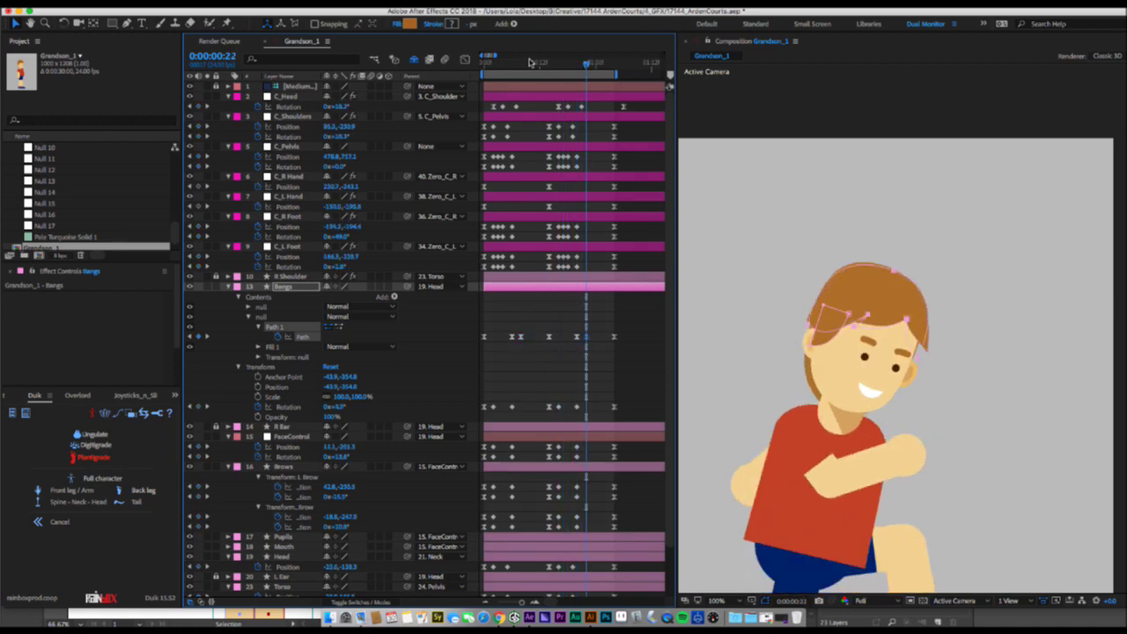
# Play the run cycle with the whole figure fitted in the viewer to check the bangs' shape change, then return to the start.
pyautogui.moveTo(492, 65); pyautogui.dragTo(468, 71)
pyautogui.press('space')
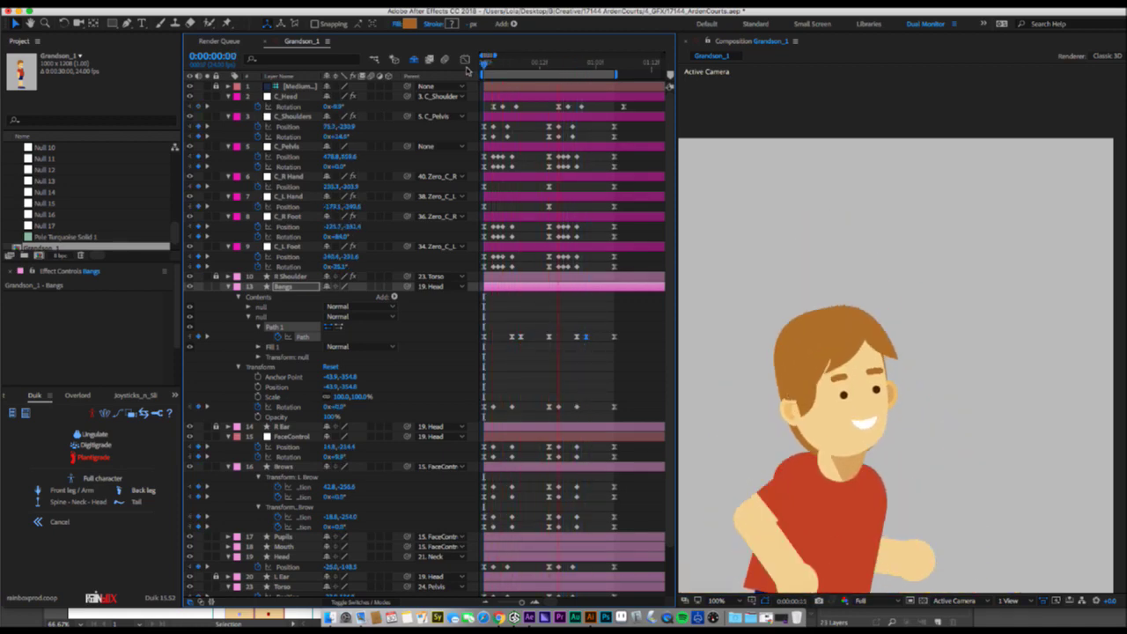
pyautogui.press('space')
pyautogui.click(721, 601)
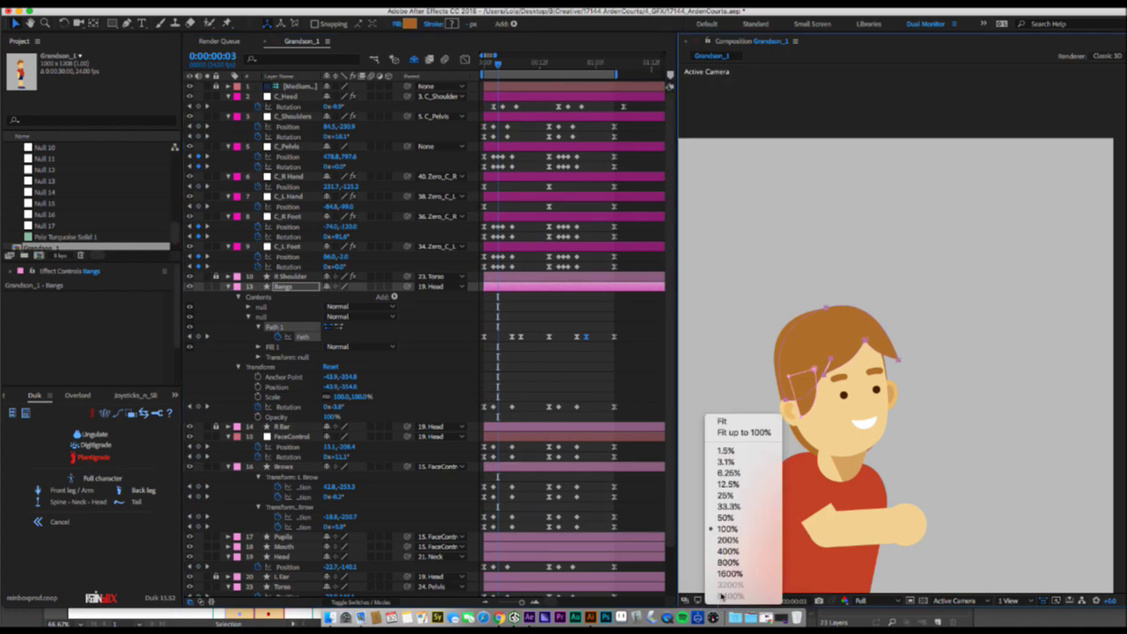
pyautogui.click(726, 425)
pyautogui.press('space')
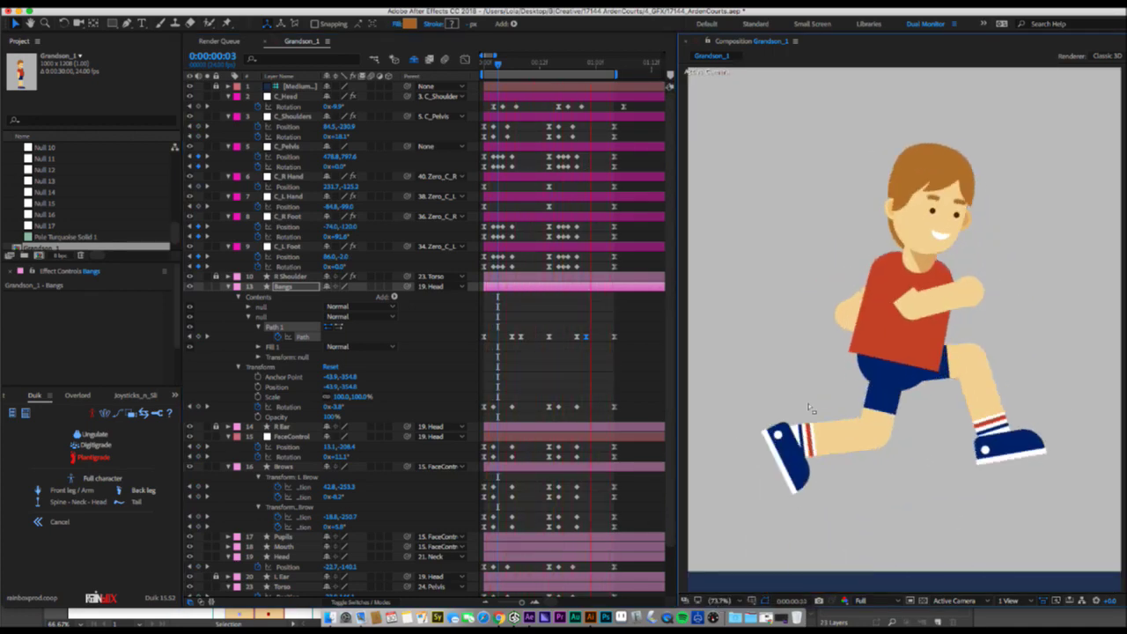
pyautogui.press('pageup')
pyautogui.press('pageup')
pyautogui.press('pageup')
pyautogui.press('pageup')
pyautogui.press('pagedown')
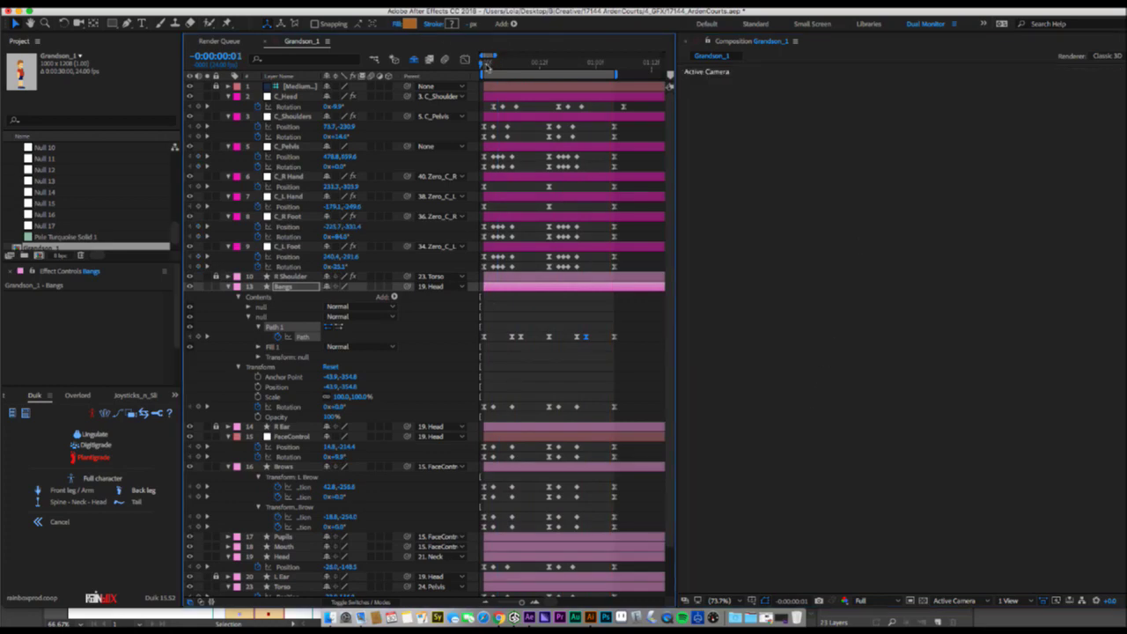
# Set Position keyframes for the Bangs layer at frames 0 and 2.
pyautogui.click(289, 288)
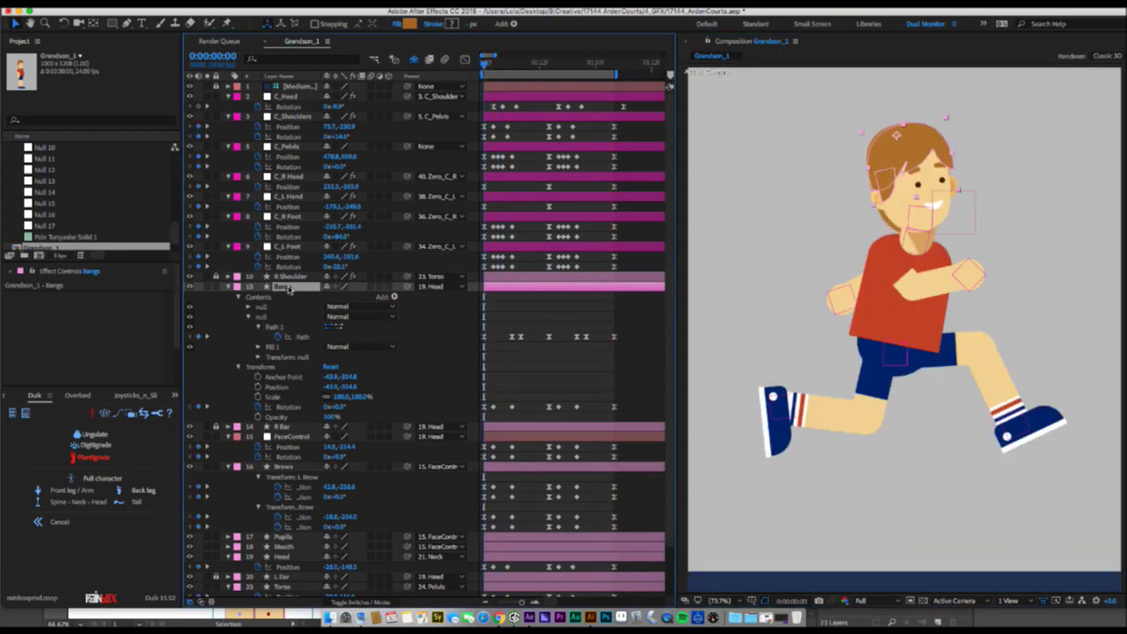
pyautogui.press('p')
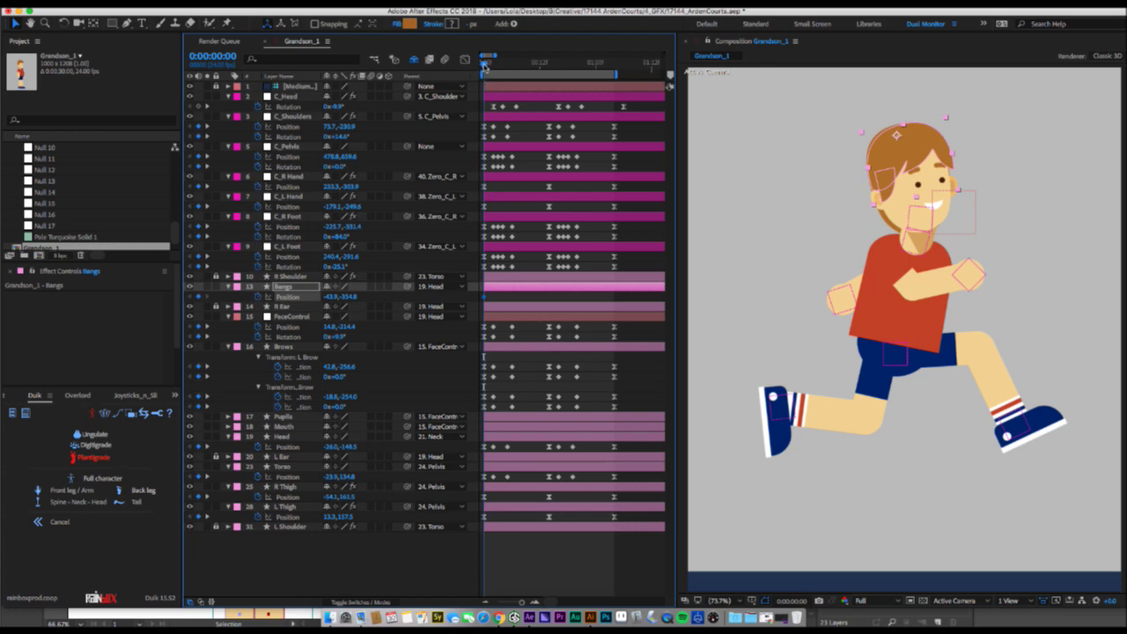
pyautogui.moveTo(484, 64); pyautogui.dragTo(494, 66)
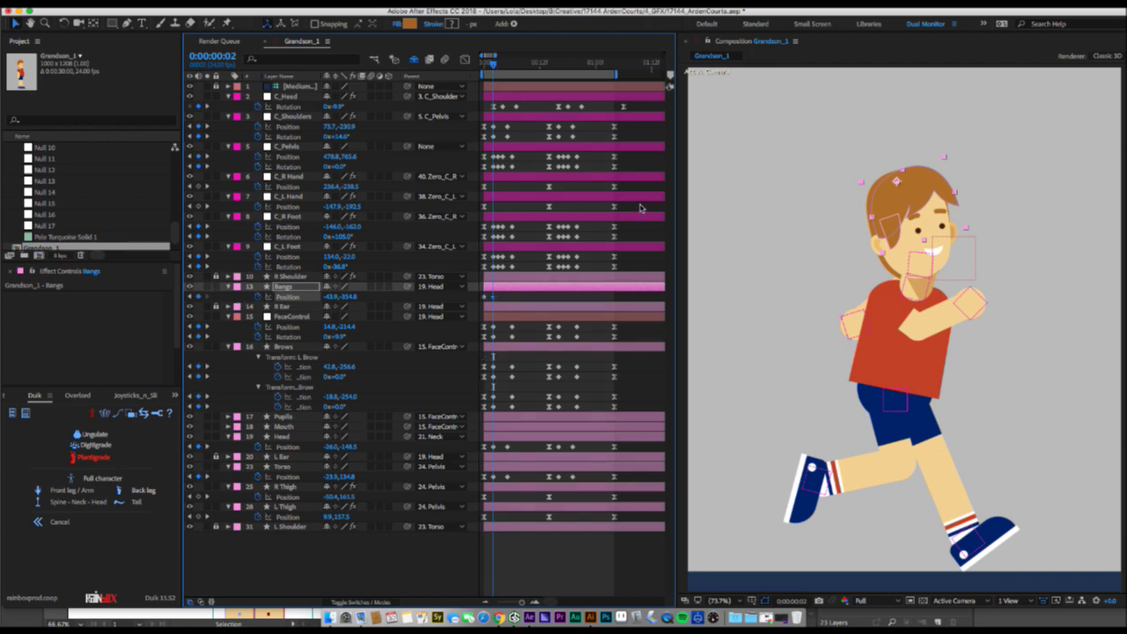
# At frame 5, lower the bangs on the head to Position about -43.3, -337.1.
pyautogui.press('pagedown')
pyautogui.press('pagedown')
pyautogui.press('pagedown')
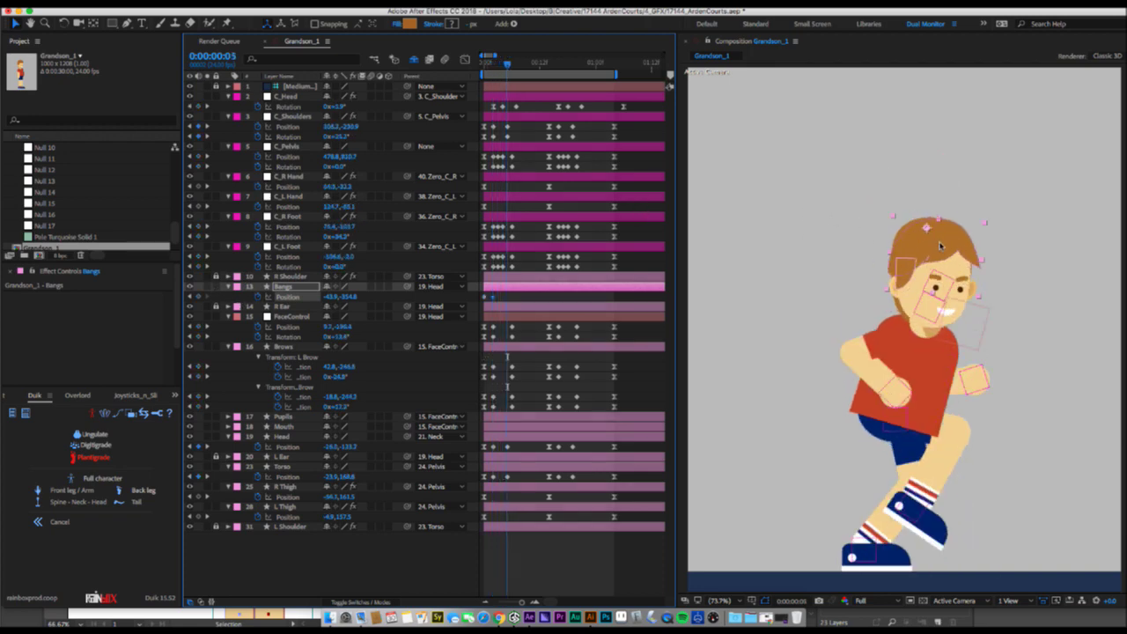
pyautogui.moveTo(941, 247); pyautogui.dragTo(941, 248)
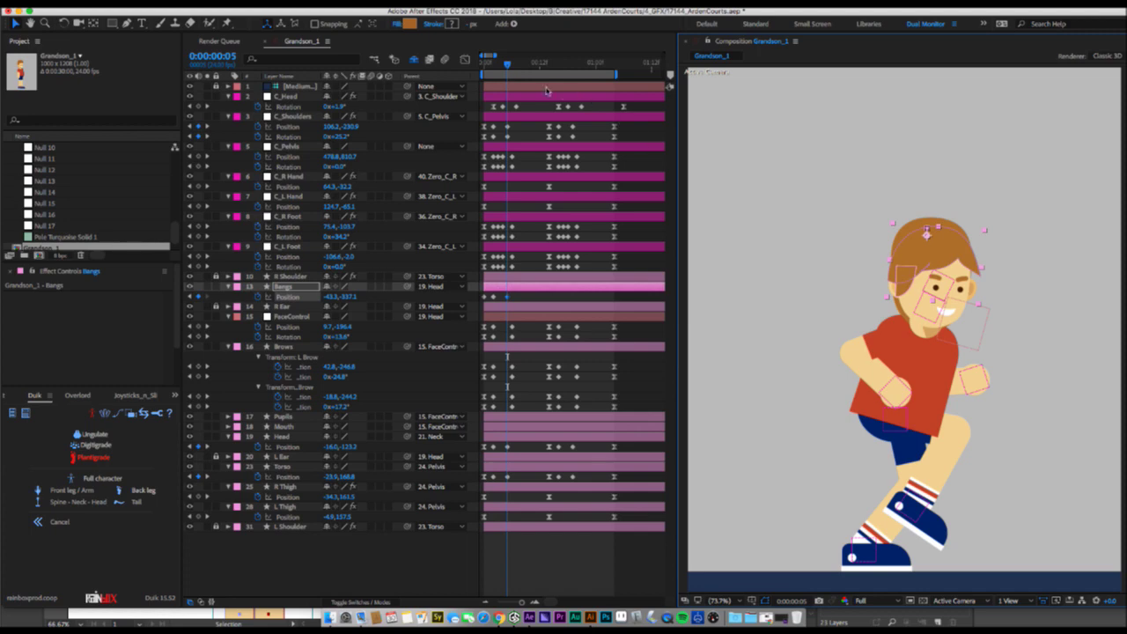
# Copy the Bangs Position keyframes to frames 14, 16, 20 and 28, and give frame 0 the lowered position for a matching loop.
pyautogui.moveTo(507, 70); pyautogui.dragTo(482, 63)
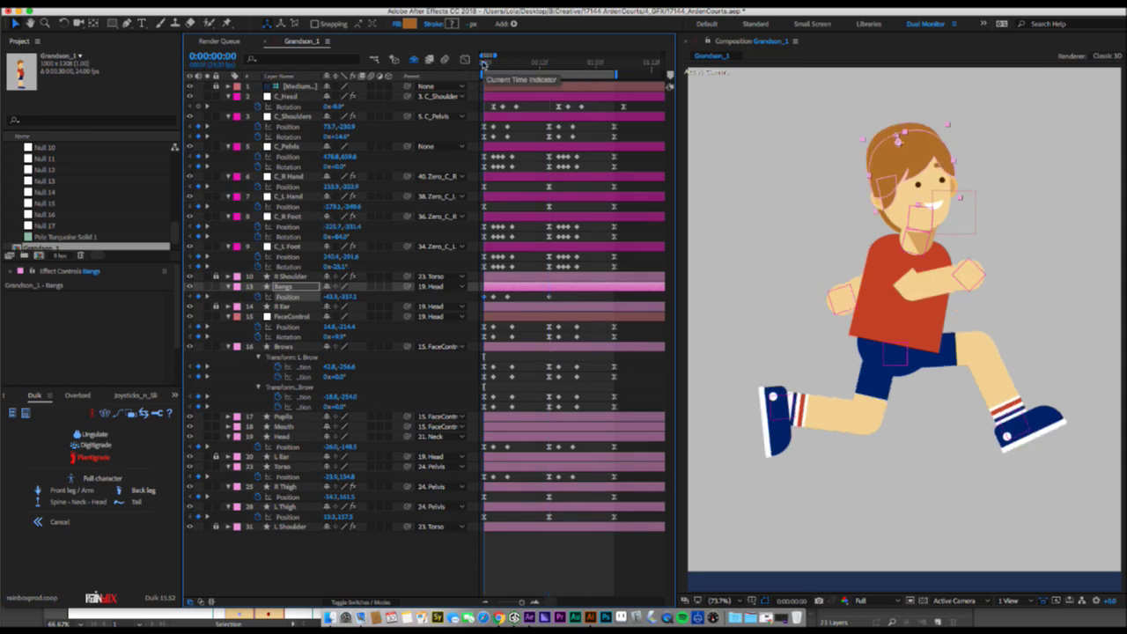
pyautogui.moveTo(487, 65); pyautogui.dragTo(550, 65)
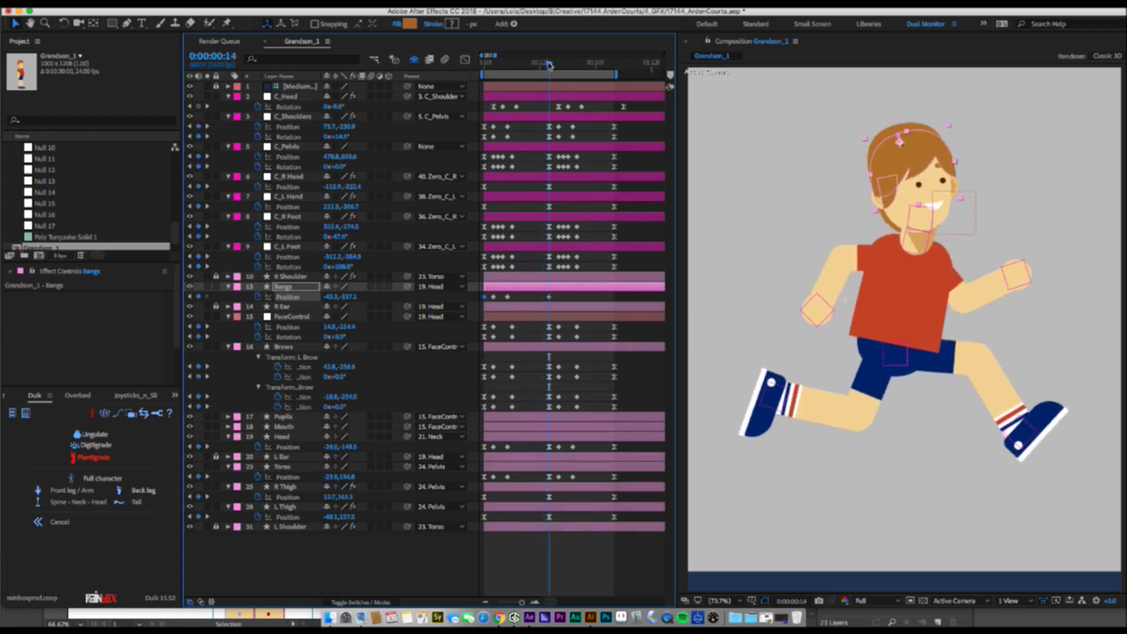
pyautogui.press('Home')
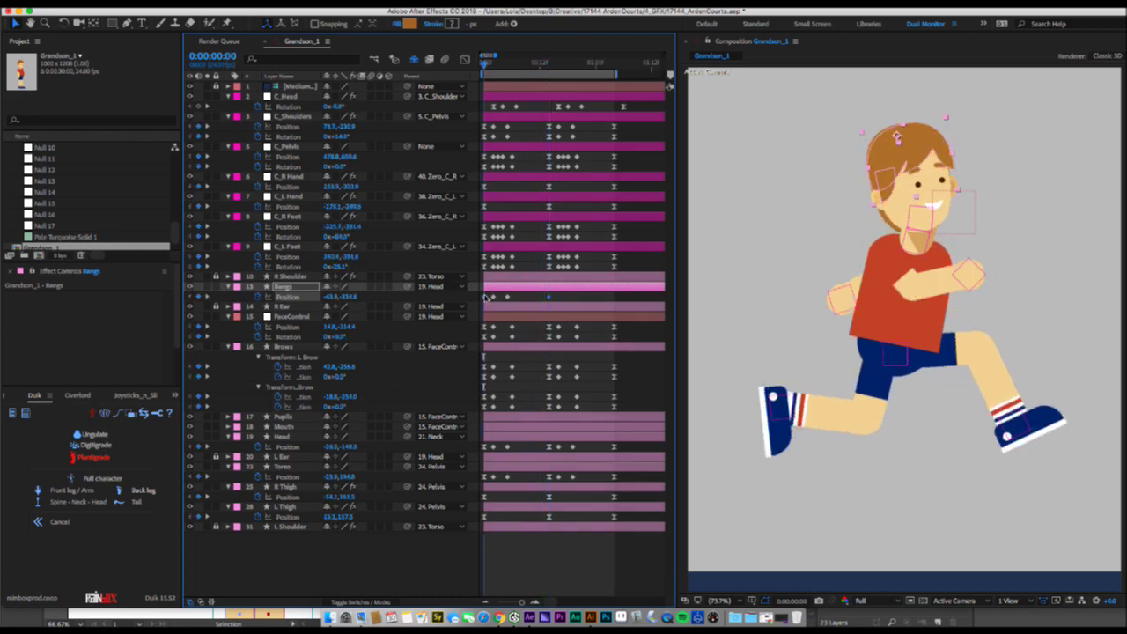
pyautogui.moveTo(508, 61); pyautogui.dragTo(558, 63)
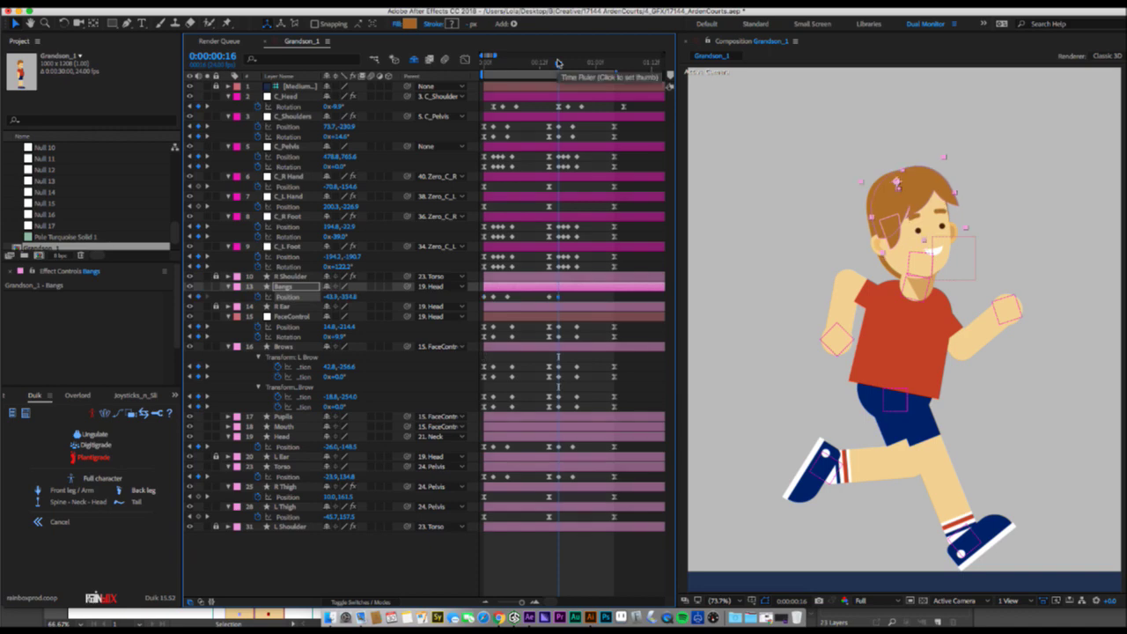
pyautogui.moveTo(557, 62); pyautogui.dragTo(616, 65)
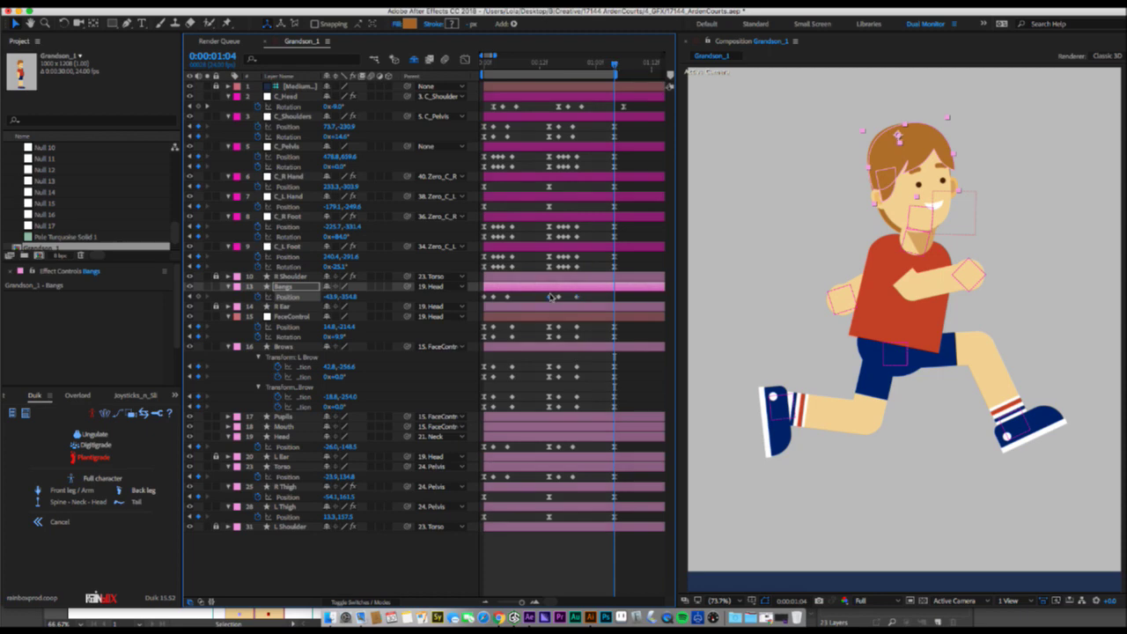
pyautogui.moveTo(624, 293); pyautogui.dragTo(541, 304)
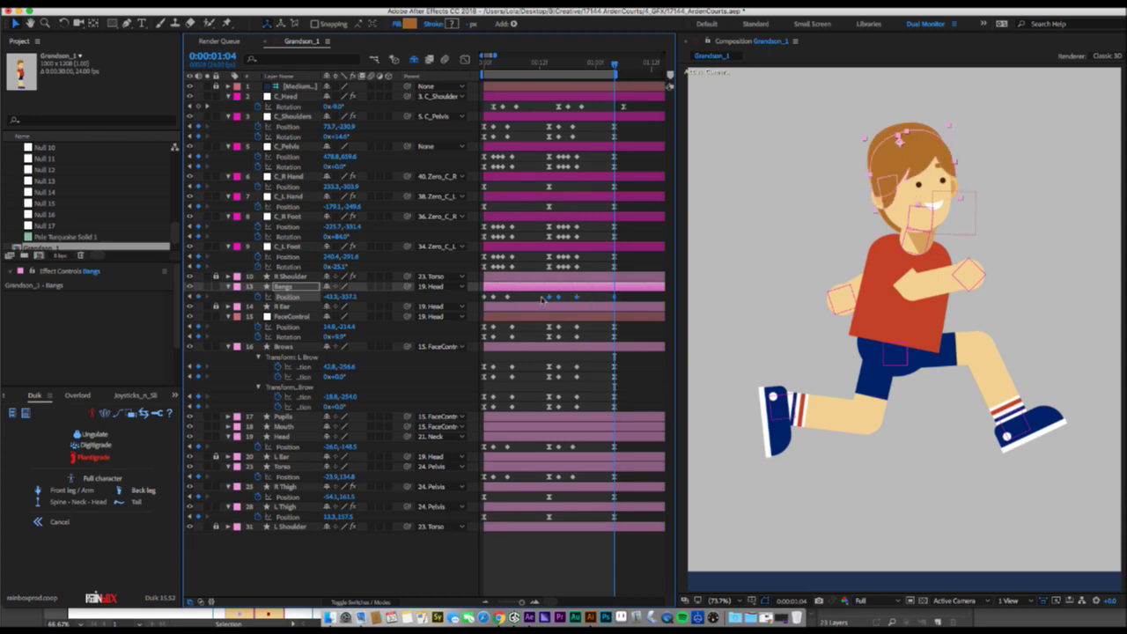
pyautogui.click(485, 66)
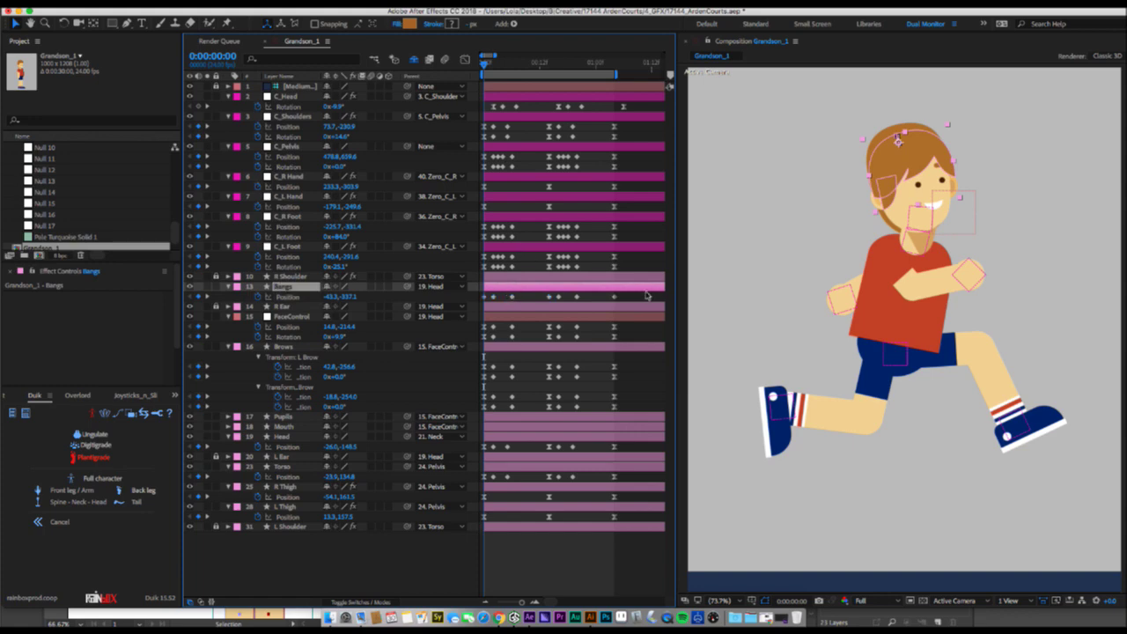
# Play the run cycle from frame 0 to check the bangs' vertical movement.
pyautogui.moveTo(639, 289); pyautogui.dragTo(470, 306)
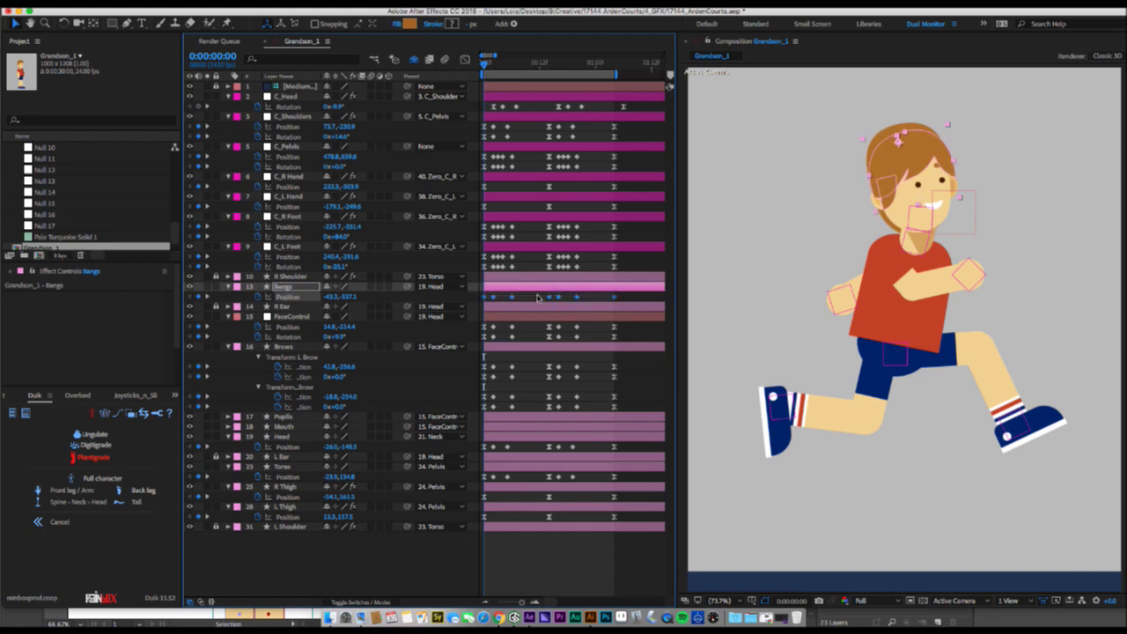
pyautogui.click(546, 299)
pyautogui.press('space')
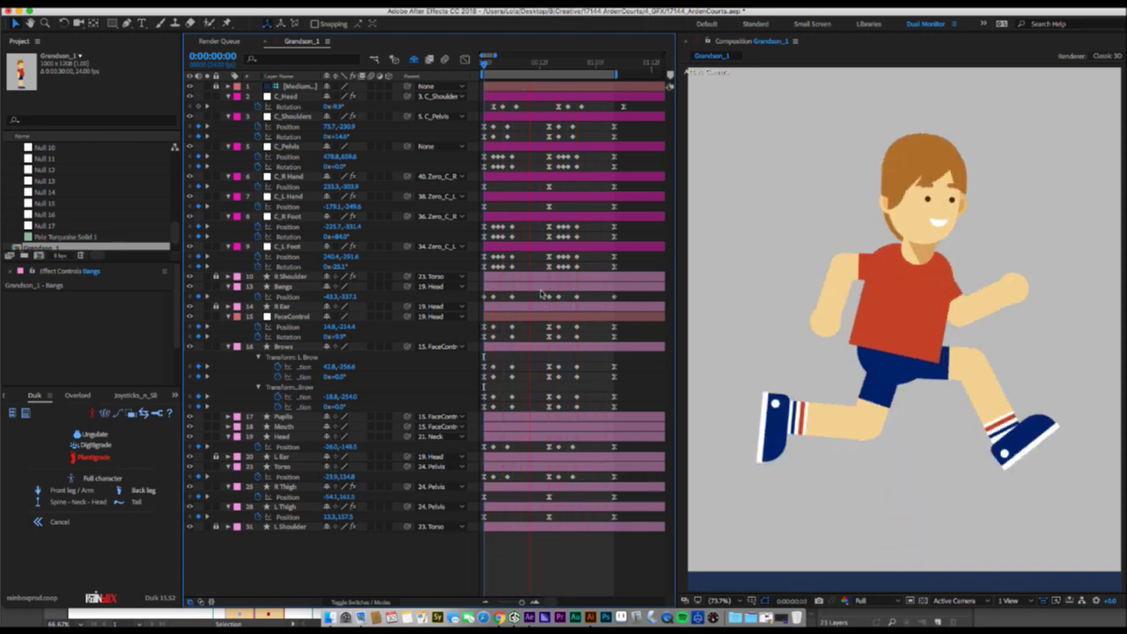
pyautogui.press('space')
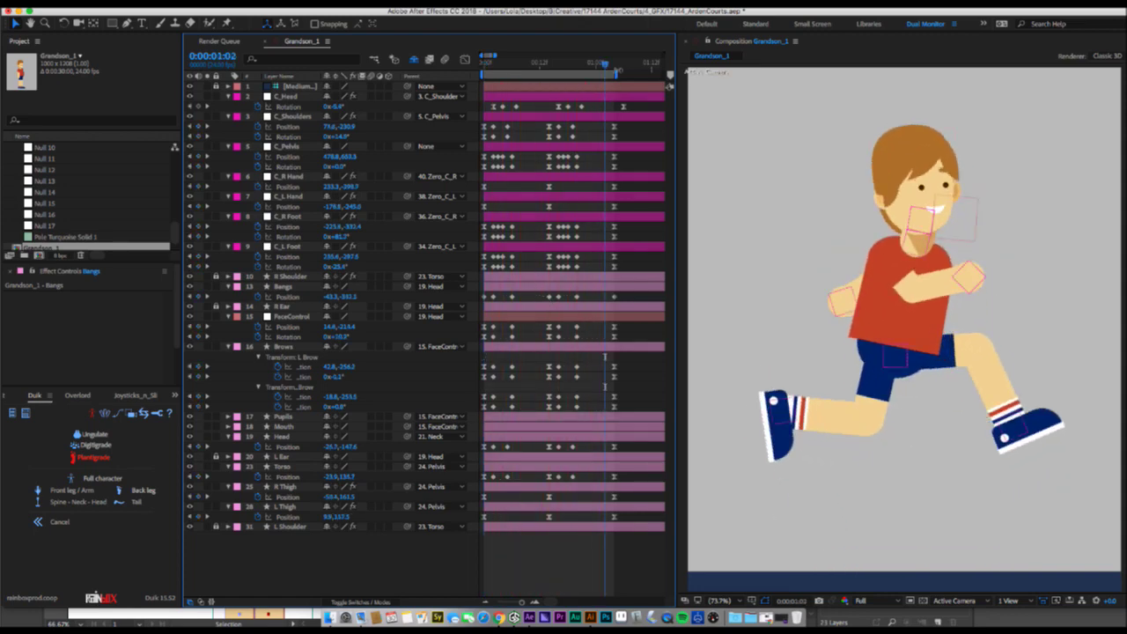
# Raise the bangs slightly at frames 0, 14 and 28 to a Y position of about -343, and replay the cycle.
pyautogui.click(614, 66)
pyautogui.click(599, 299)
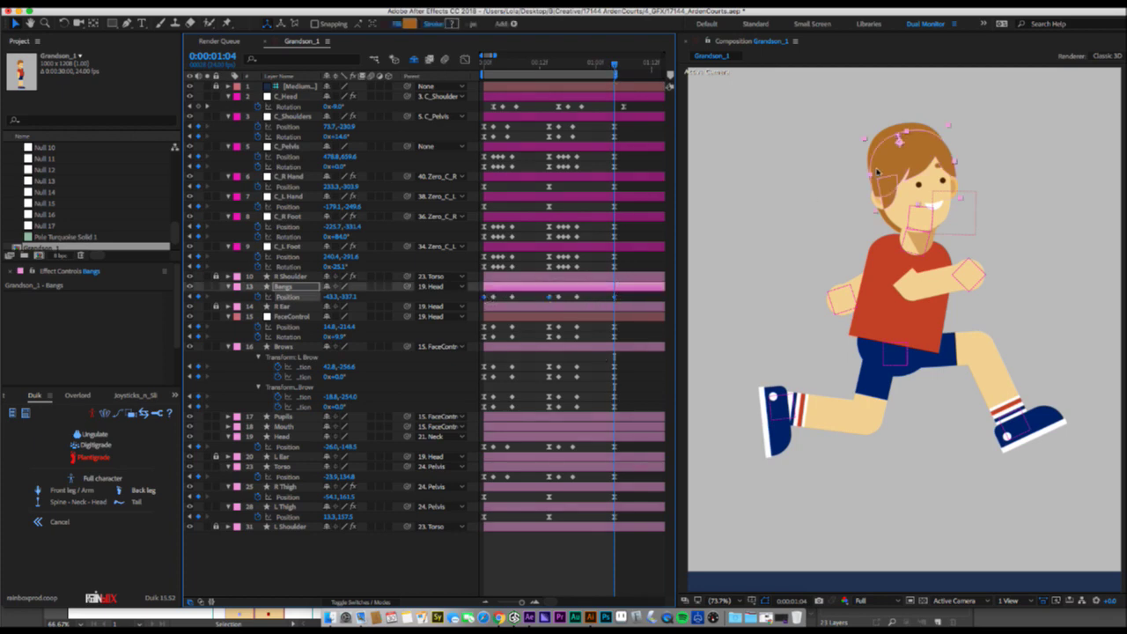
pyautogui.moveTo(916, 164); pyautogui.dragTo(918, 151)
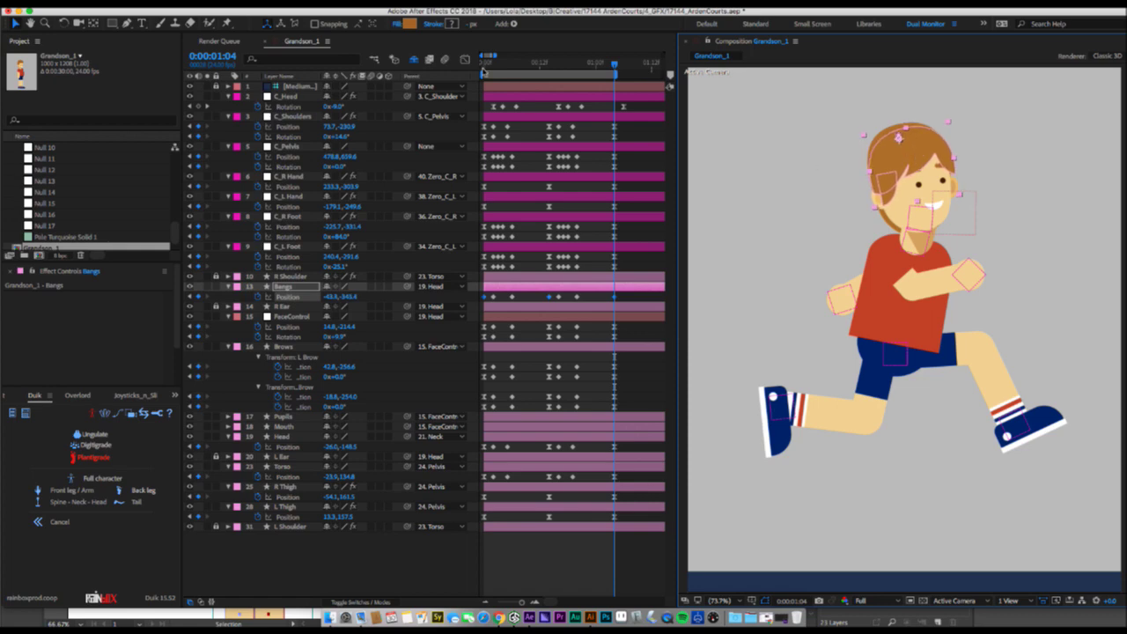
pyautogui.click(487, 66)
pyautogui.press('space')
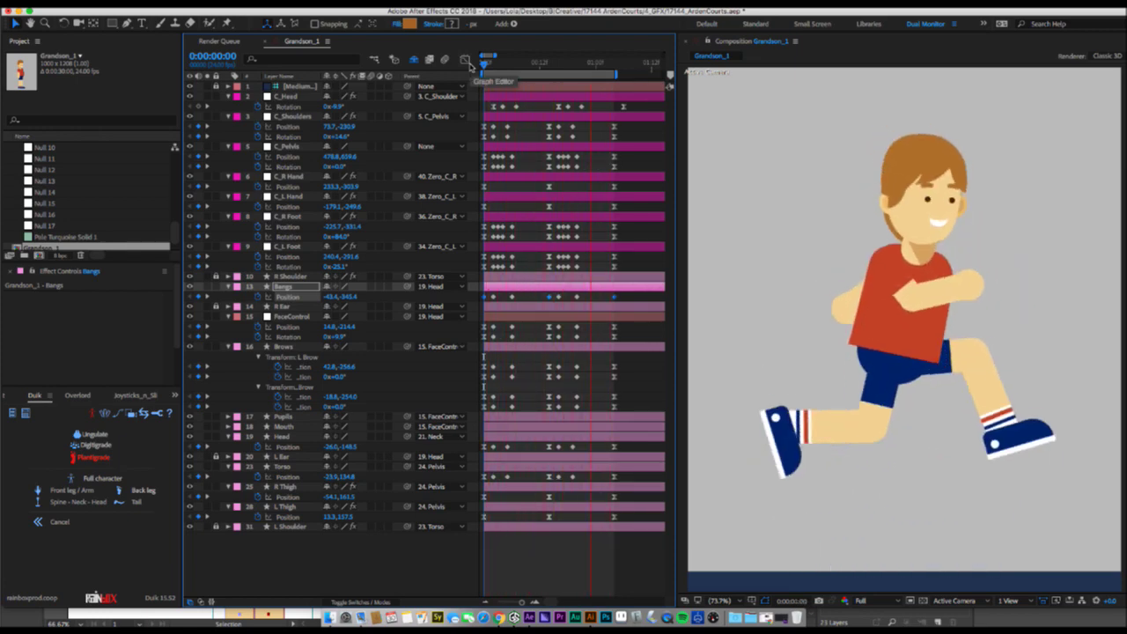
# At frame 16, raise the bangs to Position about -49.6, -369.5 and copy that keyframe to frame 2.
pyautogui.press('space')
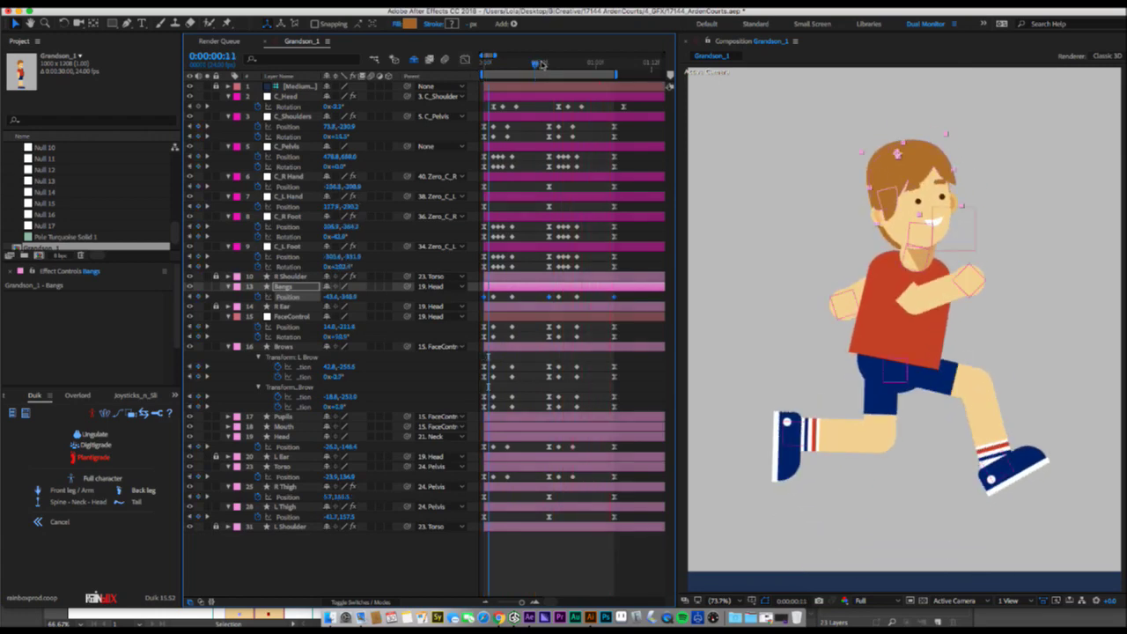
pyautogui.moveTo(539, 63)
pyautogui.mouseDown()
pyautogui.moveTo(574, 62)
pyautogui.moveTo(558, 64)
pyautogui.mouseUp()
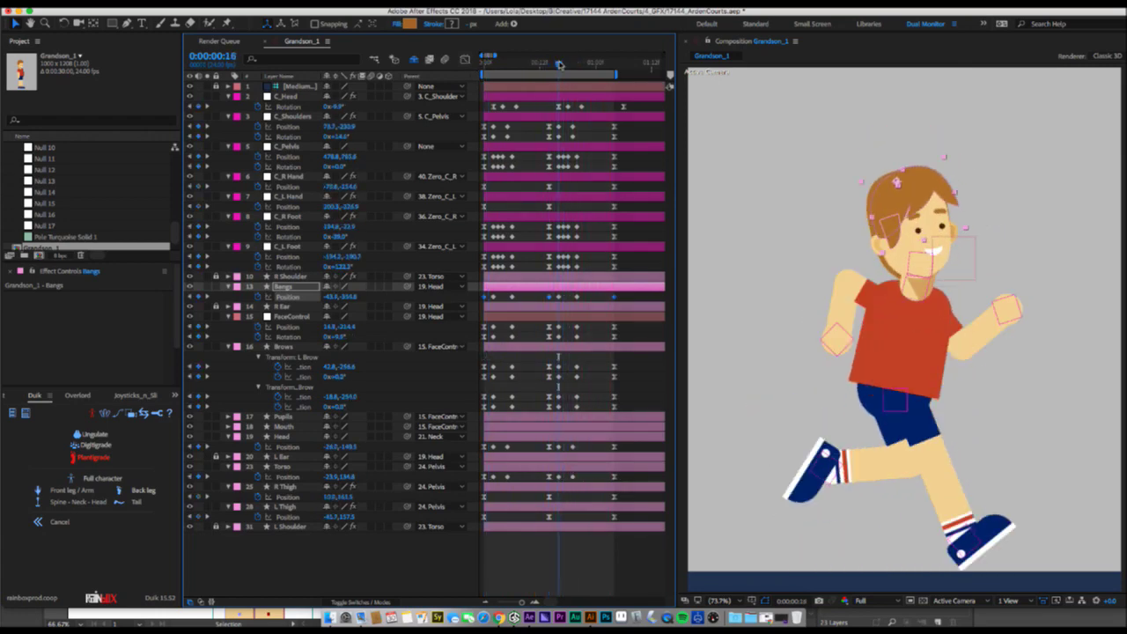
pyautogui.click(923, 192)
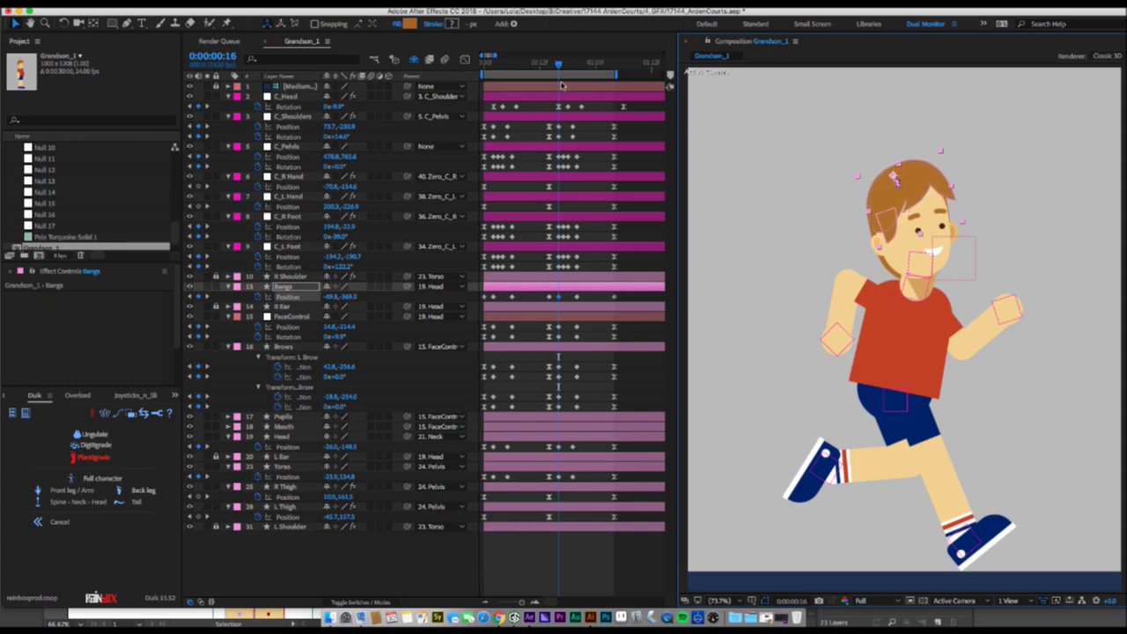
pyautogui.click(492, 67)
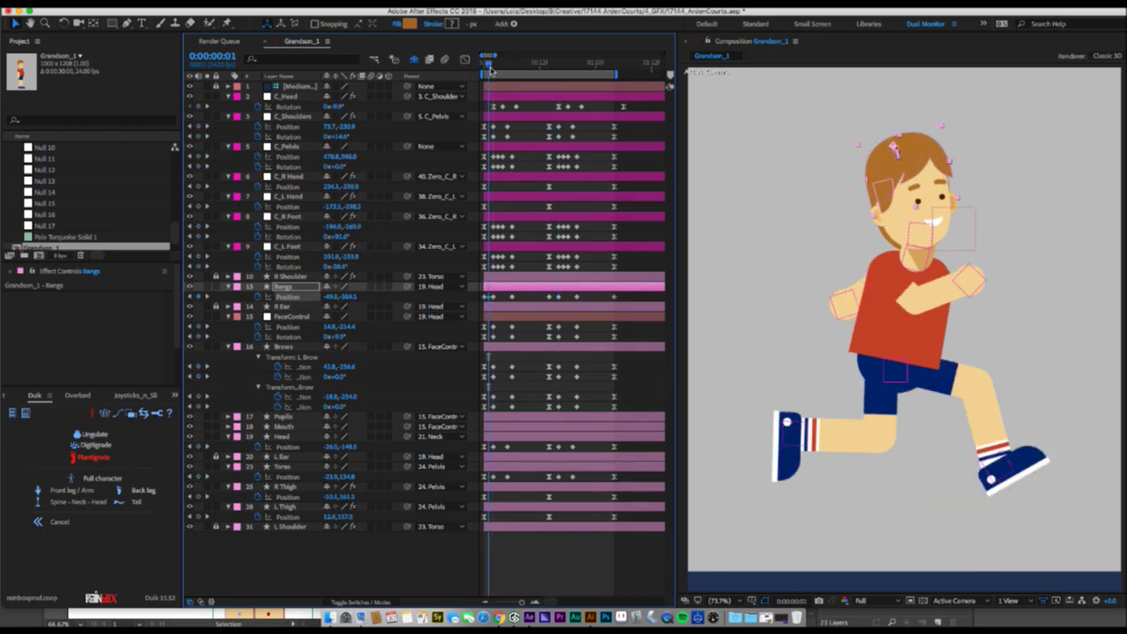
pyautogui.click(494, 69)
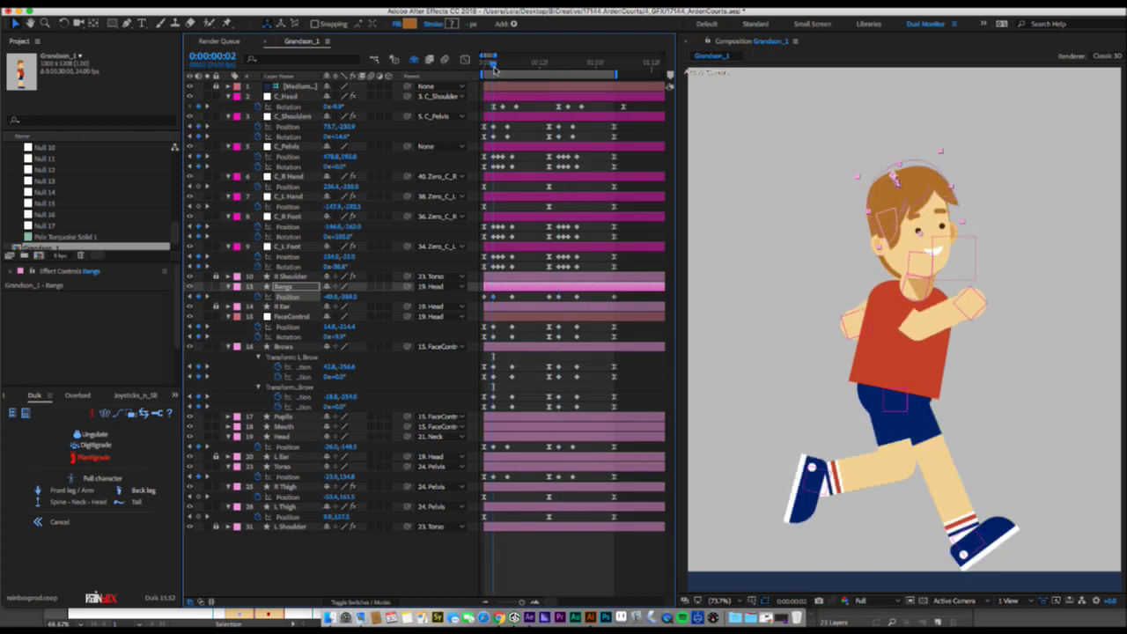
pyautogui.press('space')
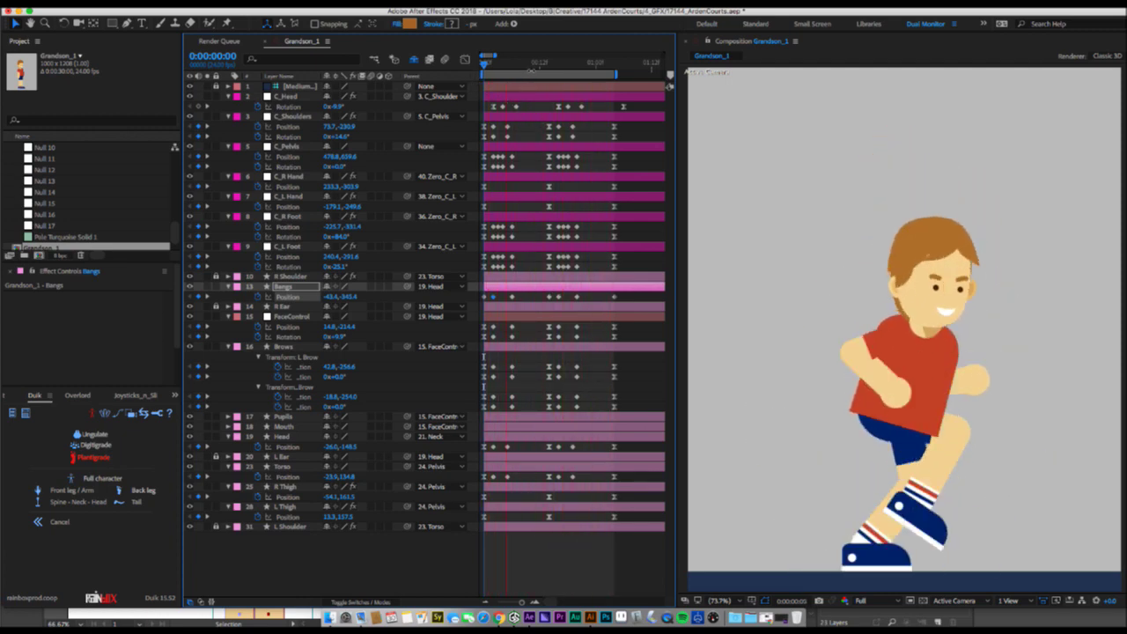
pyautogui.hotkey('ctrl', 's')
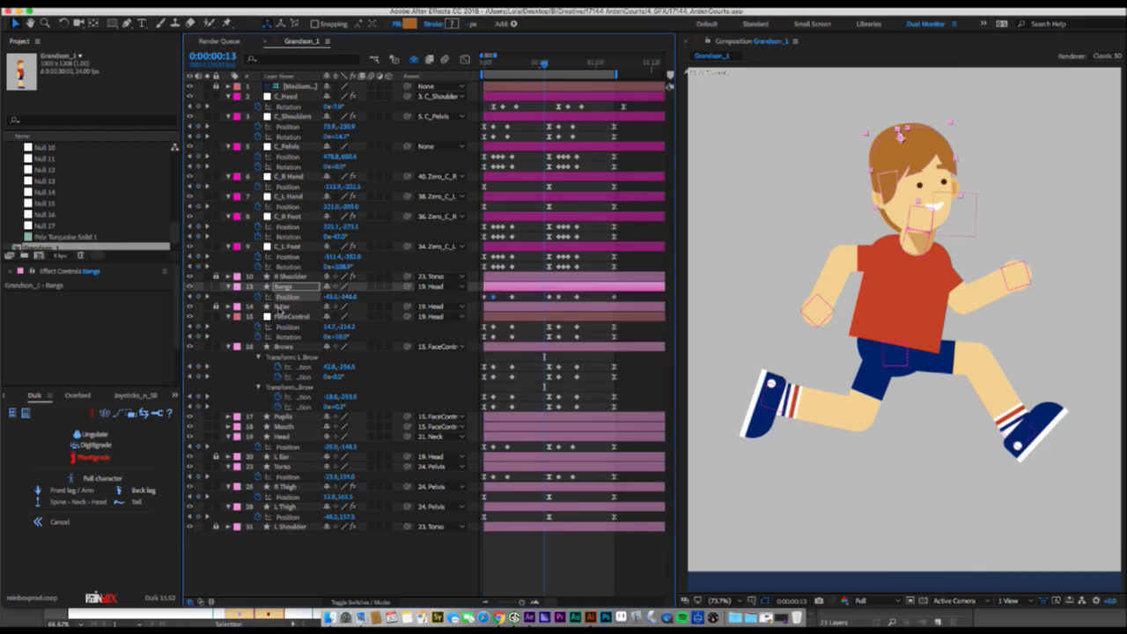
# Add a 100% Scale keyframe to the Pupils layer at frame 13 and unlink its proportions.
pyautogui.click(284, 416)
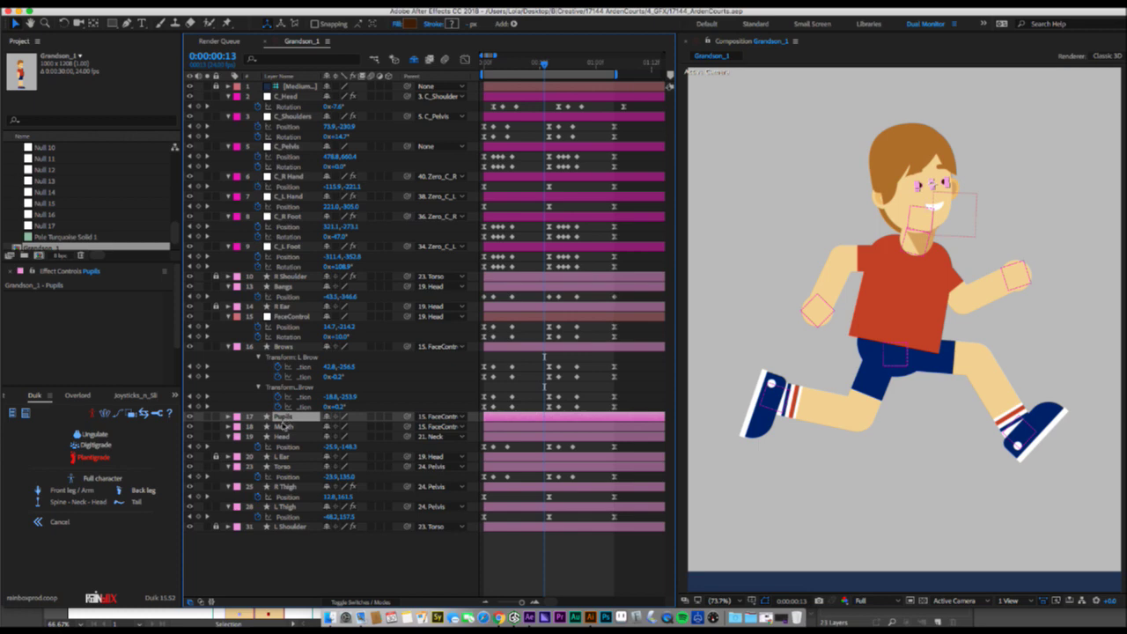
pyautogui.press('s')
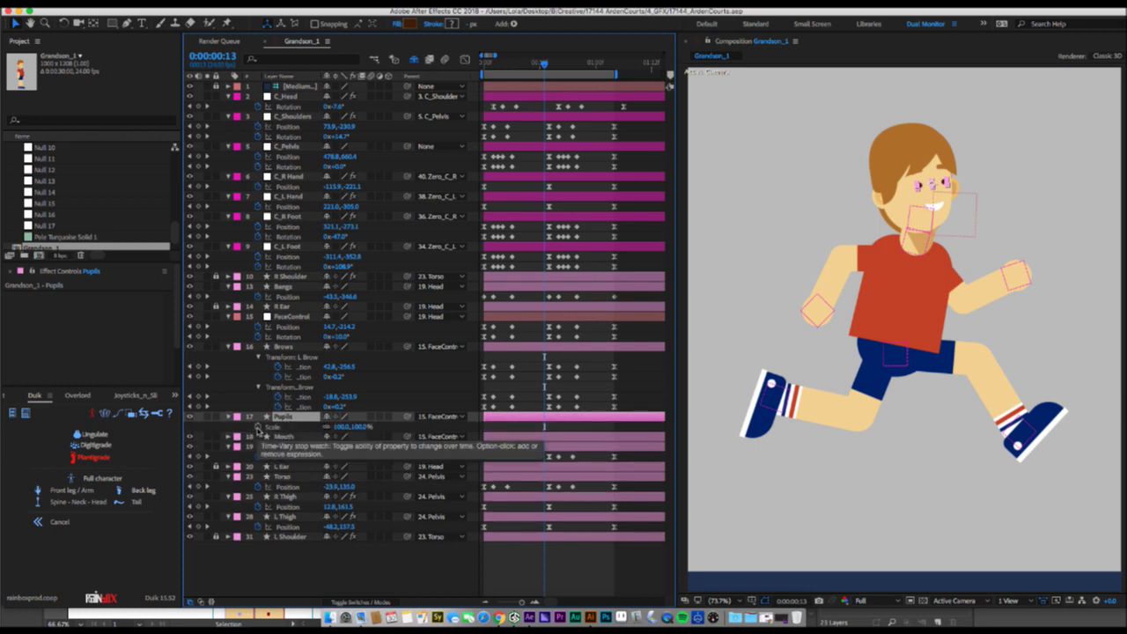
pyautogui.click(257, 426)
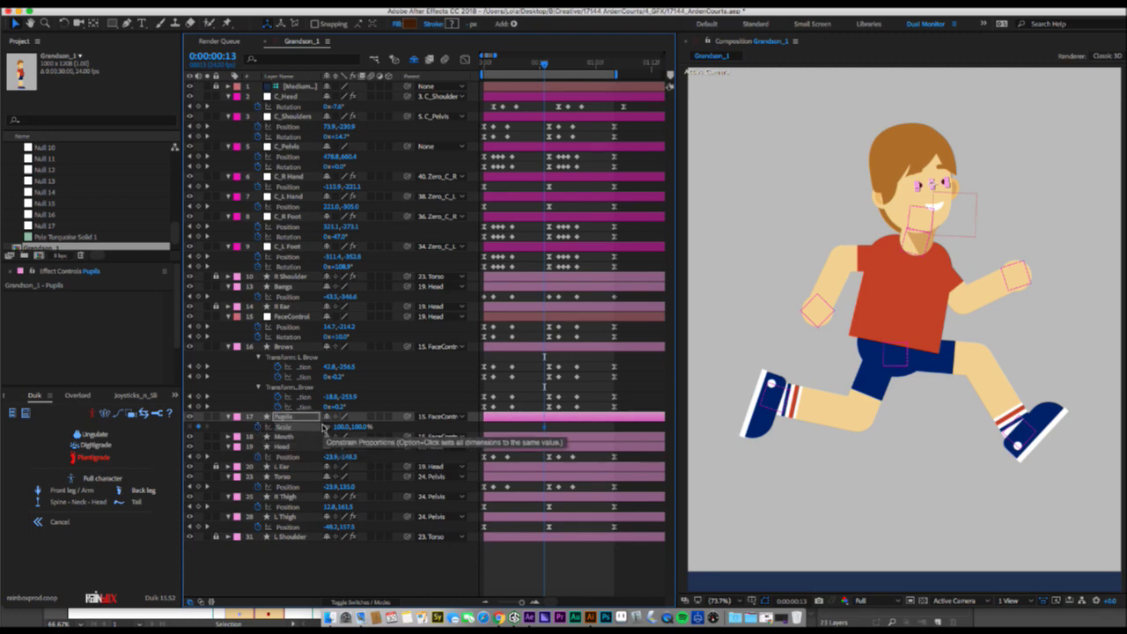
pyautogui.click(326, 428)
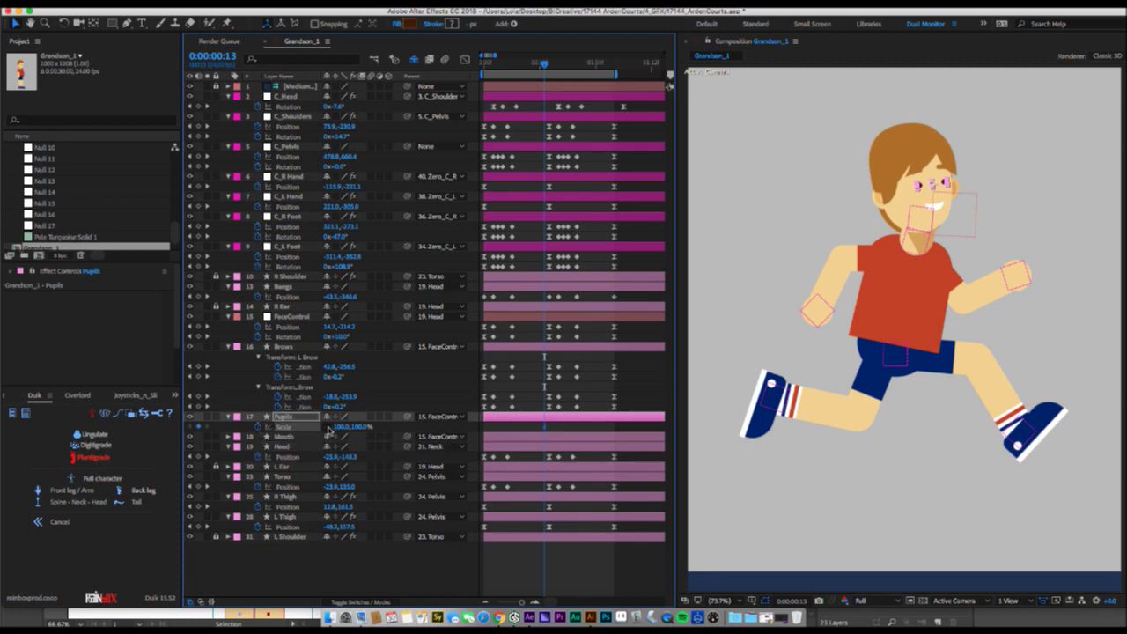
pyautogui.click(348, 426)
pyautogui.press('Return')
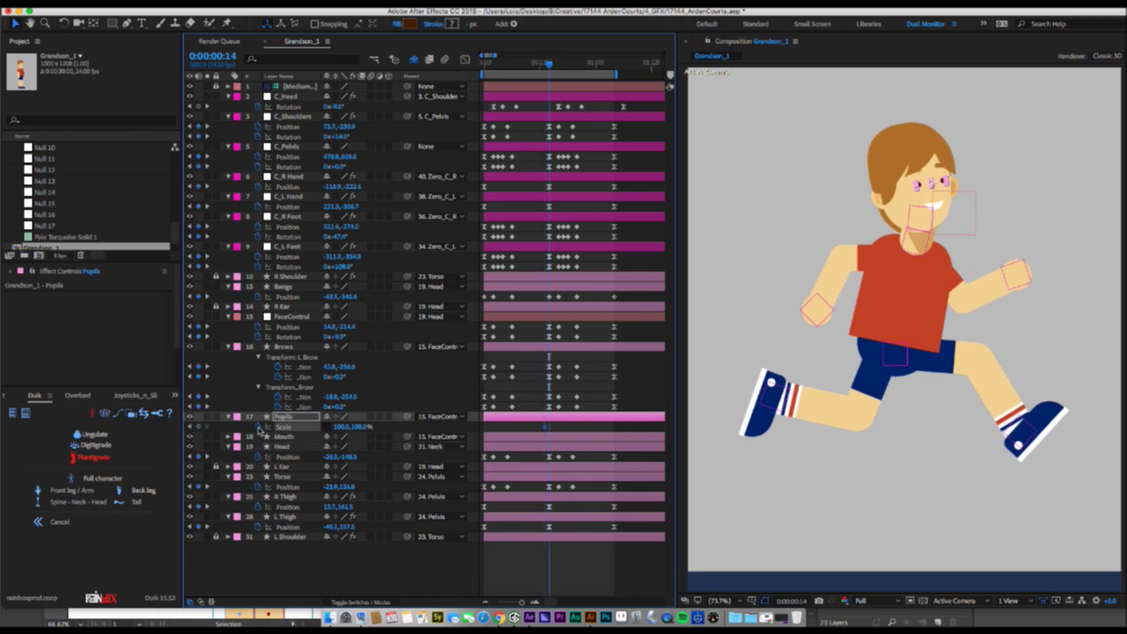
# At frame 15, set the vertical Scale of the pupils to 10% to close the eyes.
pyautogui.press('pagedown')
pyautogui.press('pagedown')
pyautogui.click(361, 428)
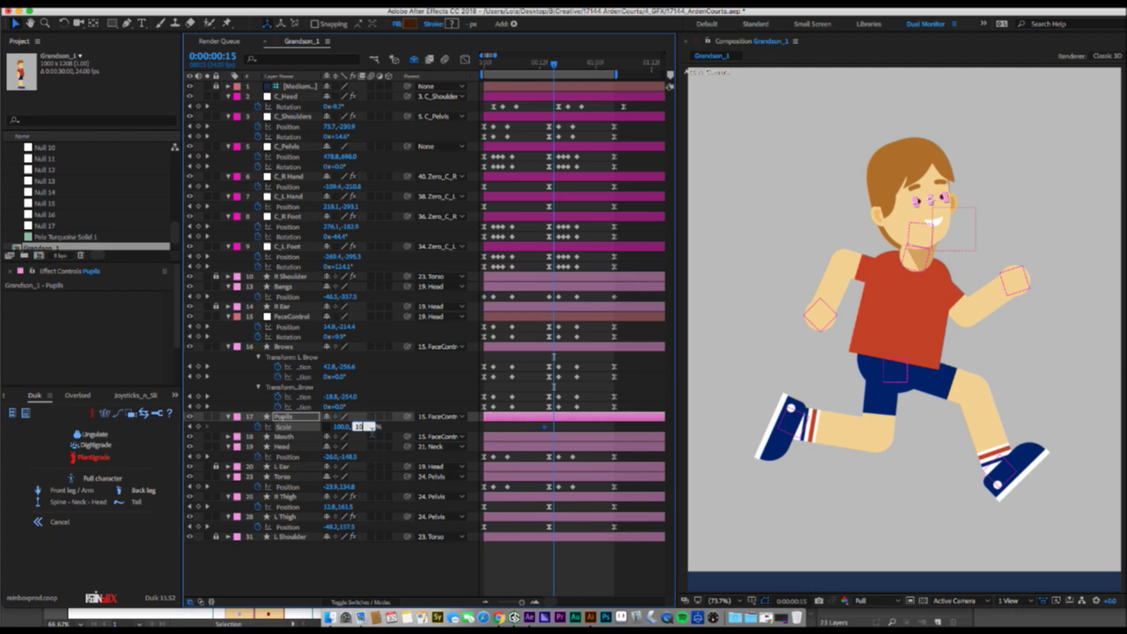
pyautogui.write('10')
pyautogui.click(599, 363)
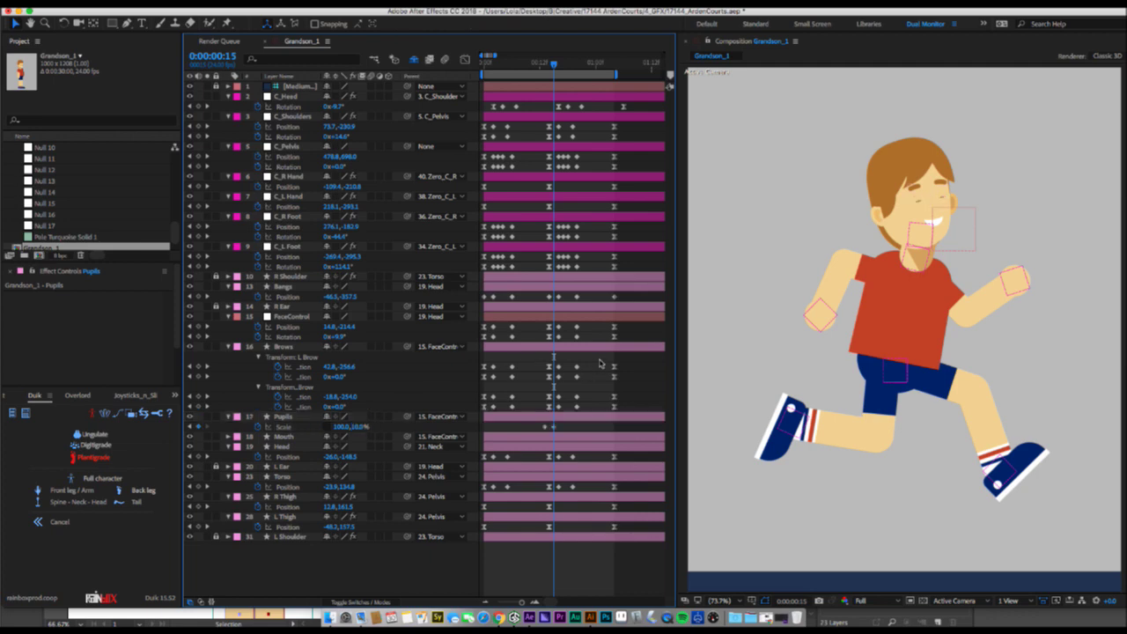
# Copy the pupils' 100% Scale keyframe to frame 19 and apply Easy Ease In to it.
pyautogui.press('pagedown')
pyautogui.press('pagedown')
pyautogui.press('pagedown')
pyautogui.press('pagedown')
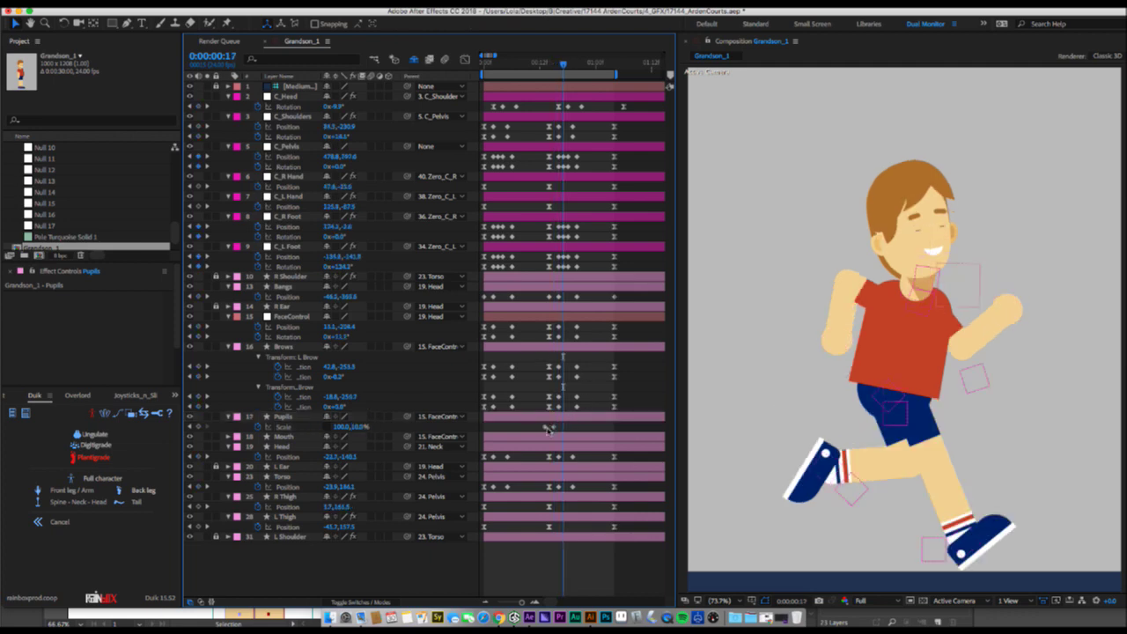
pyautogui.click(546, 427)
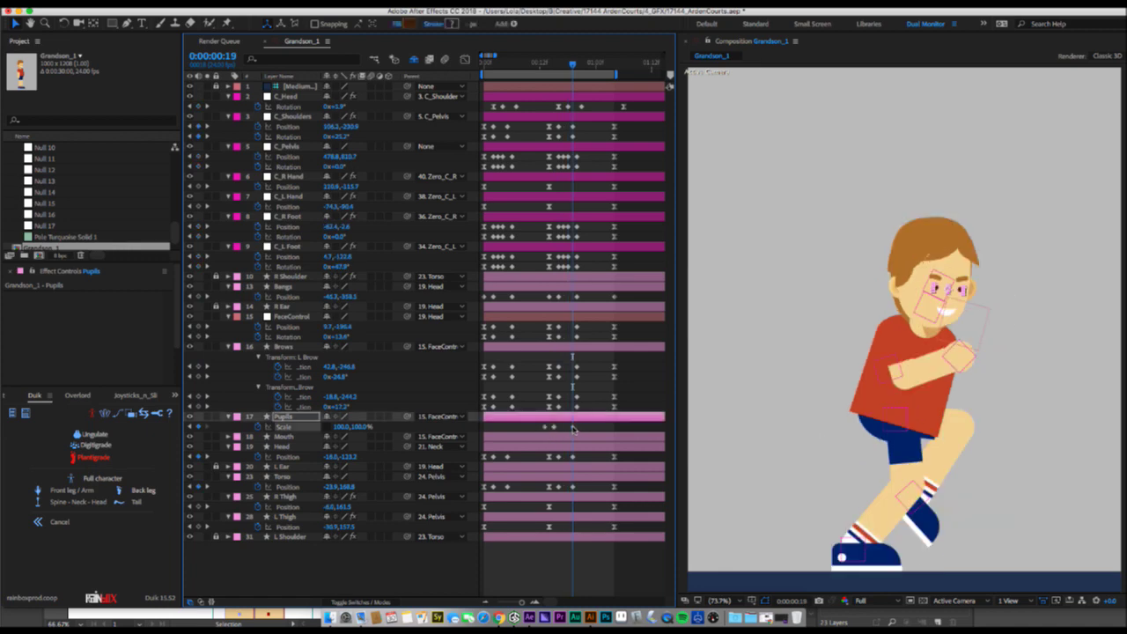
pyautogui.rightClick(574, 428)
pyautogui.moveTo(590, 563)
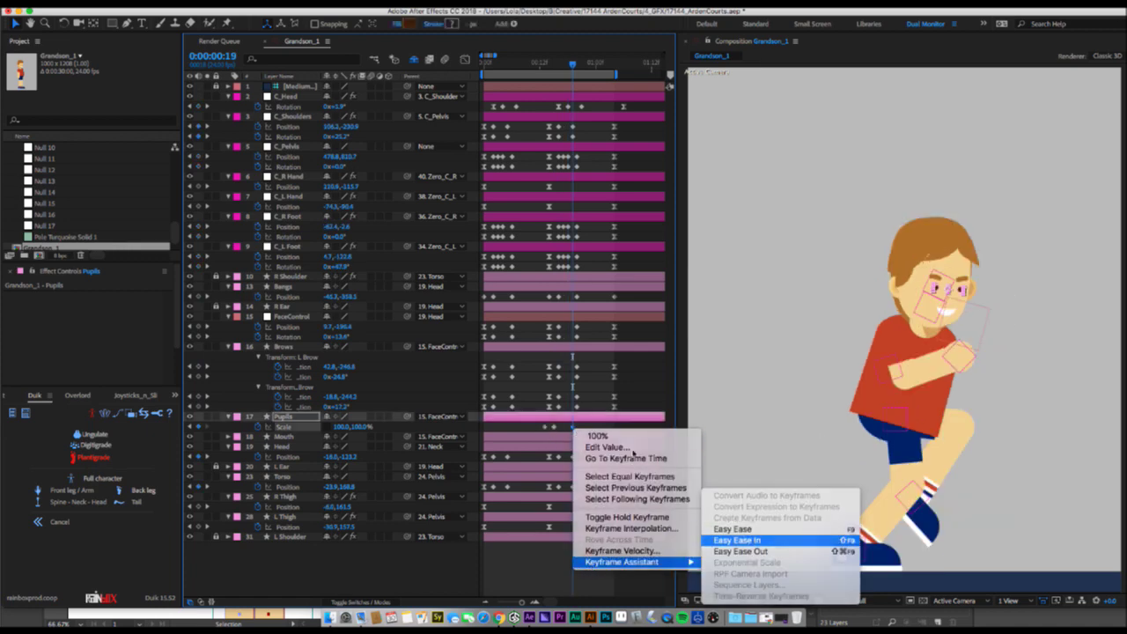
pyautogui.click(753, 531)
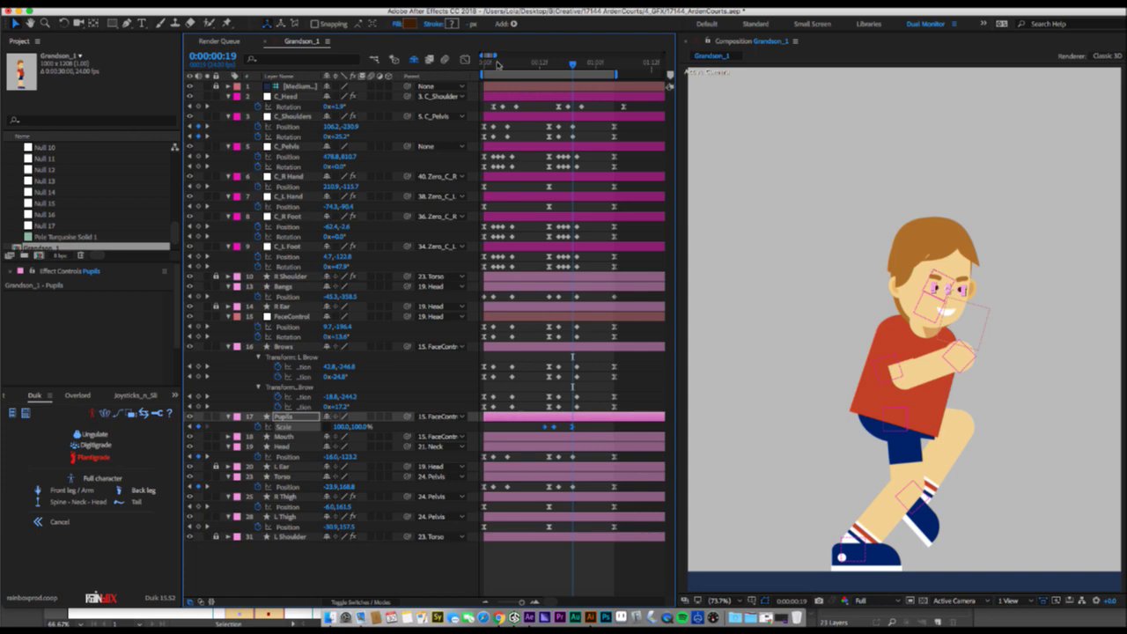
# Move the three pupil Scale keyframes so the blink starts at frame 4, and paste a copy starting at frame 16.
pyautogui.moveTo(499, 64); pyautogui.dragTo(503, 65)
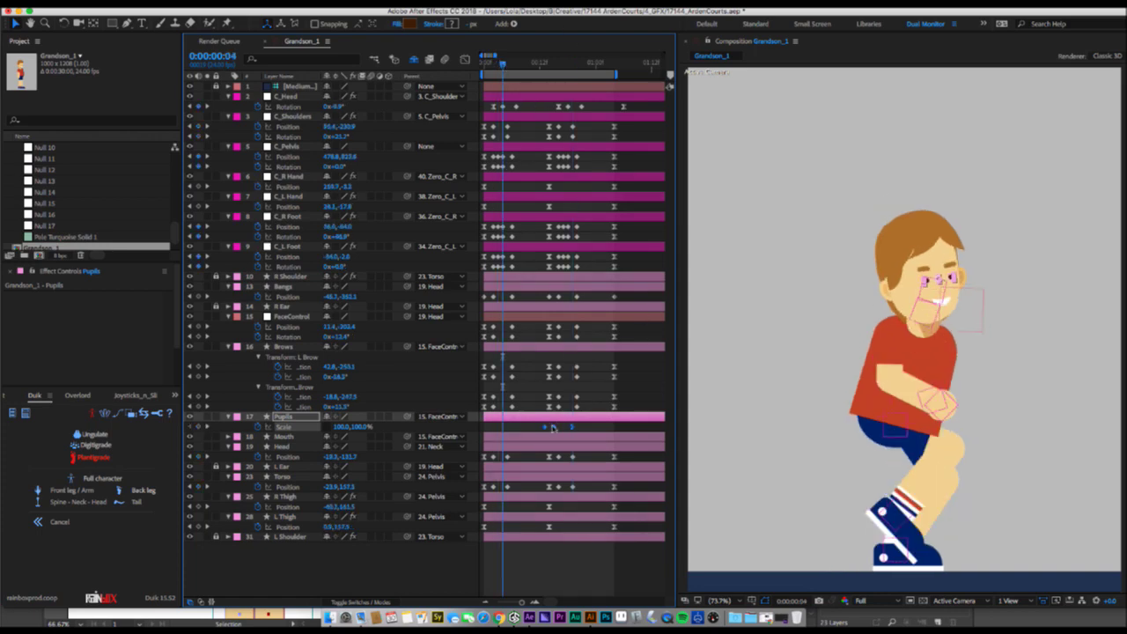
pyautogui.moveTo(547, 429); pyautogui.dragTo(502, 432)
pyautogui.press('space')
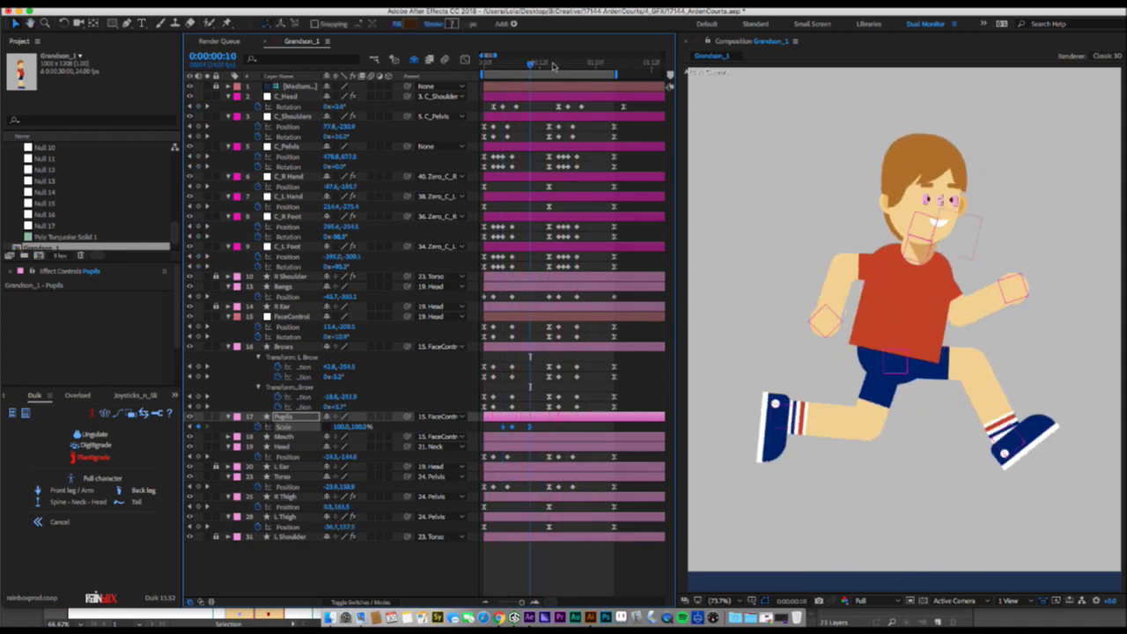
pyautogui.moveTo(553, 66); pyautogui.dragTo(558, 64)
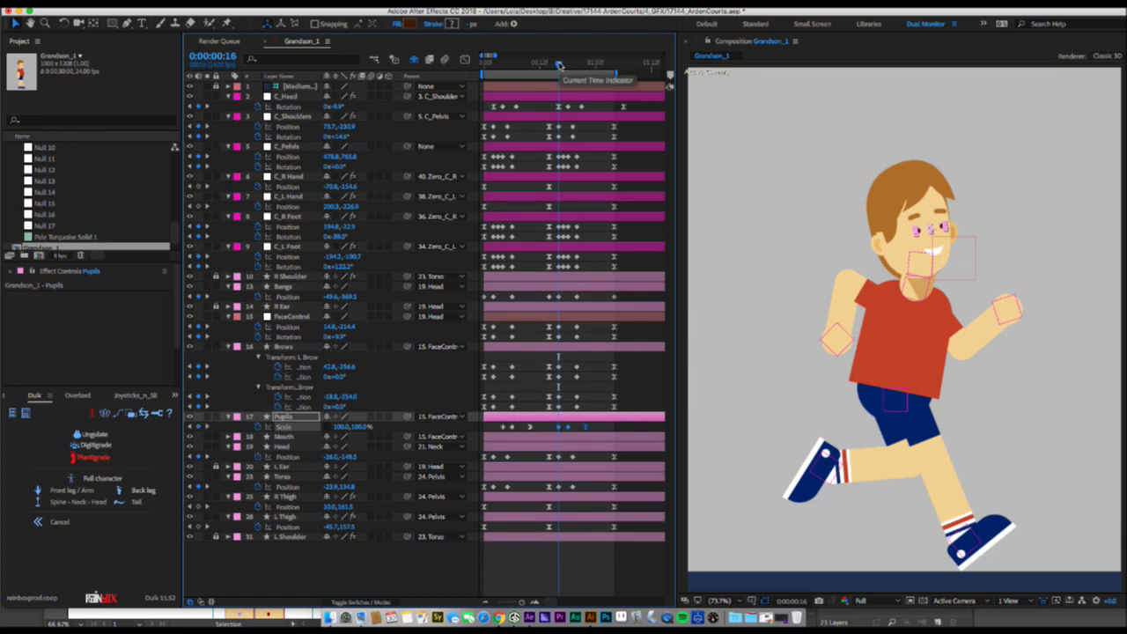
# Play the run cycle from frame 0 to check the blinks, and save the project.
pyautogui.moveTo(558, 64); pyautogui.dragTo(480, 72)
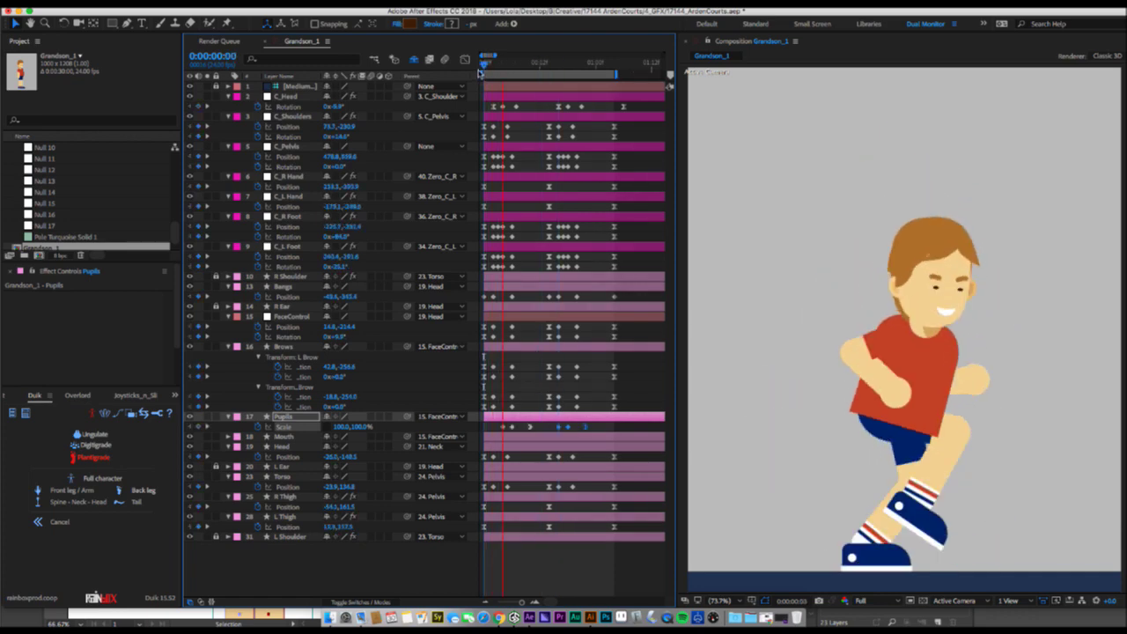
pyautogui.press('space')
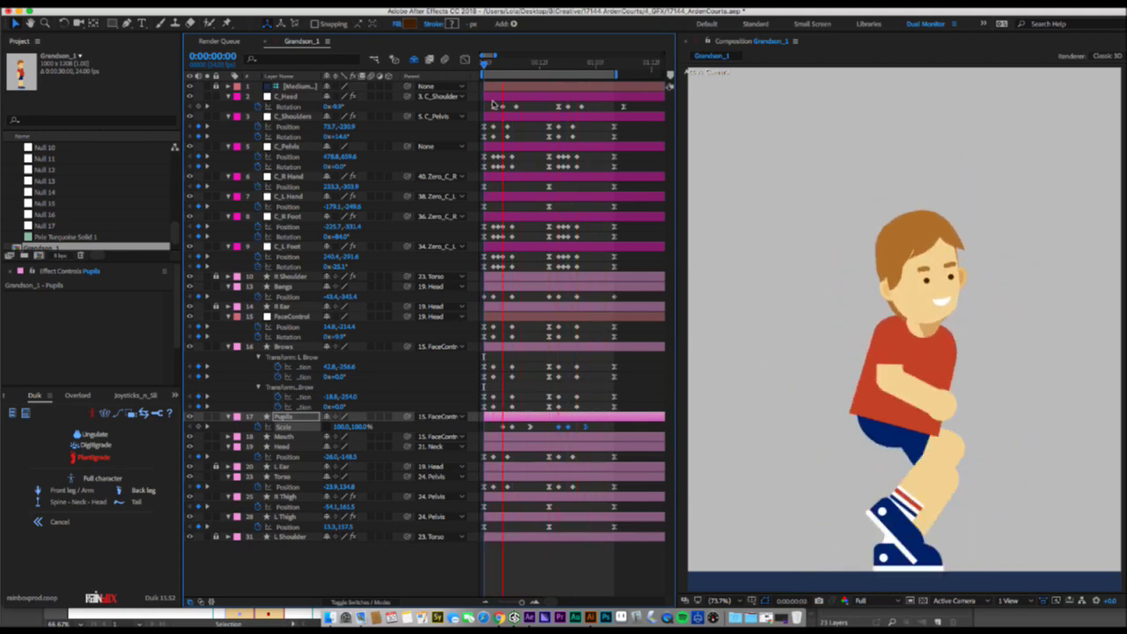
pyautogui.hotkey('ctrl', 's')
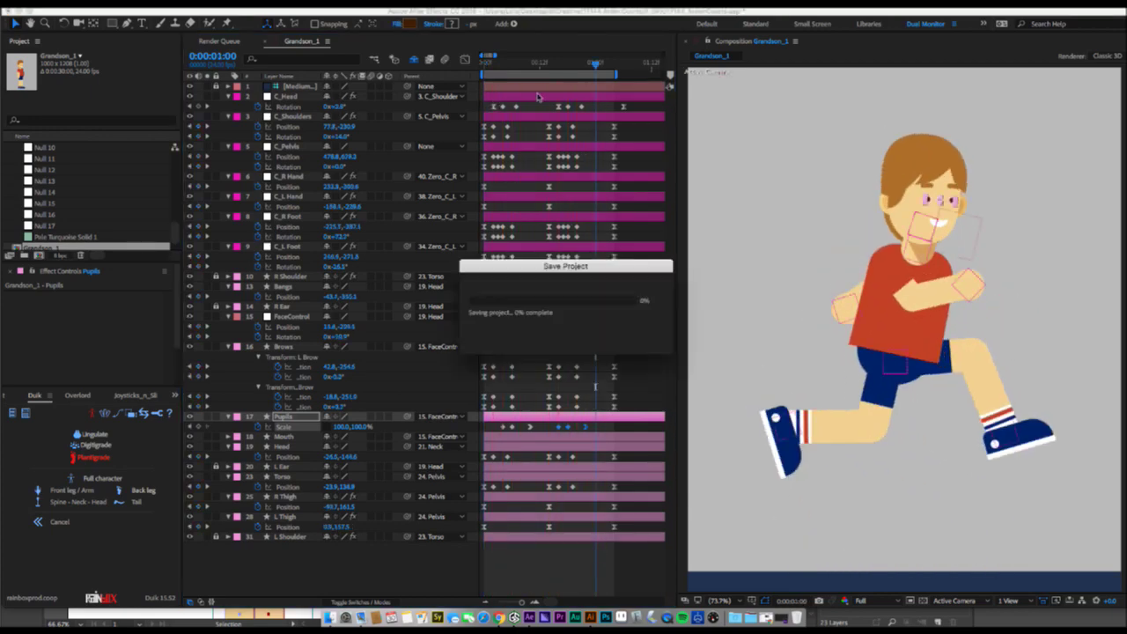
# Move the last C_Head Rotation keyframe back to frame 28, the end of the cycle, and replay the animation.
pyautogui.moveTo(626, 107); pyautogui.dragTo(617, 109)
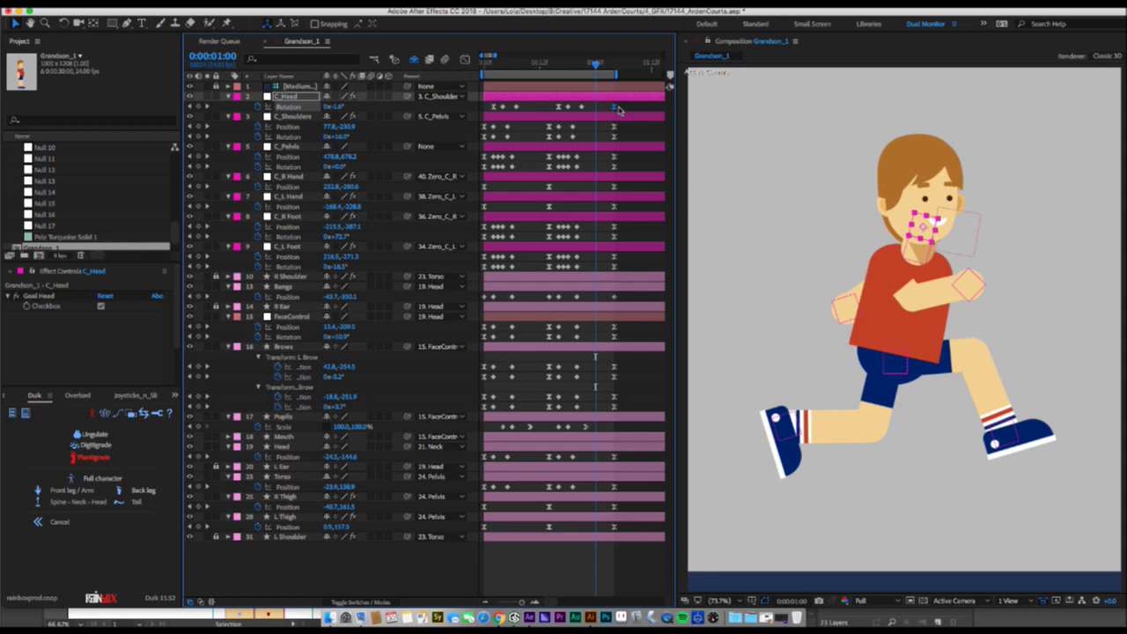
pyautogui.press('space')
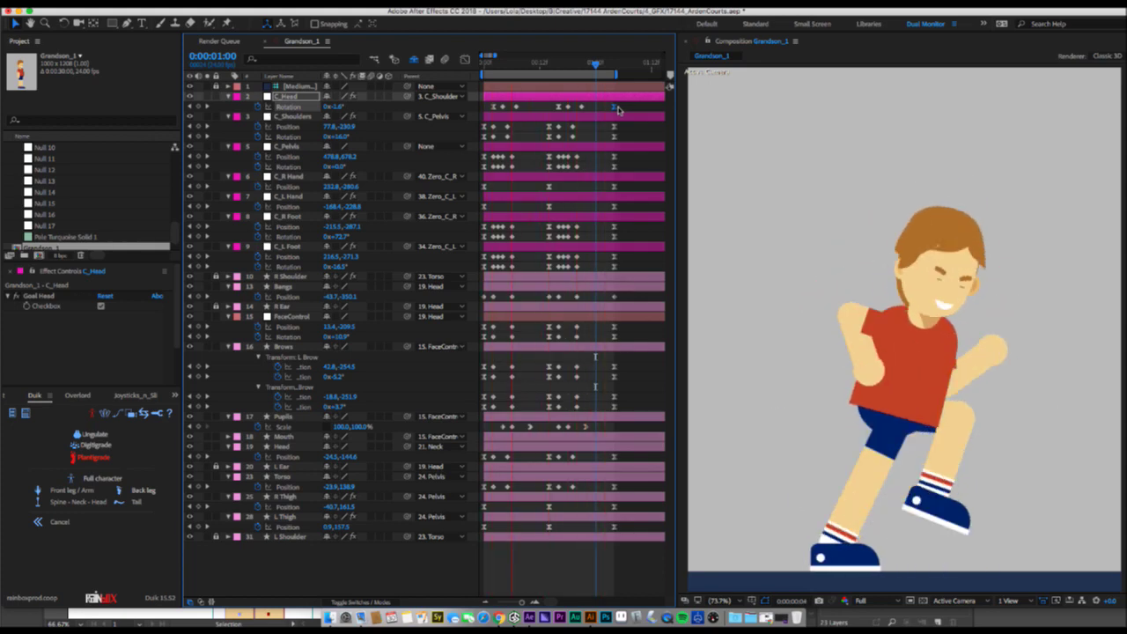
pyautogui.press('space')
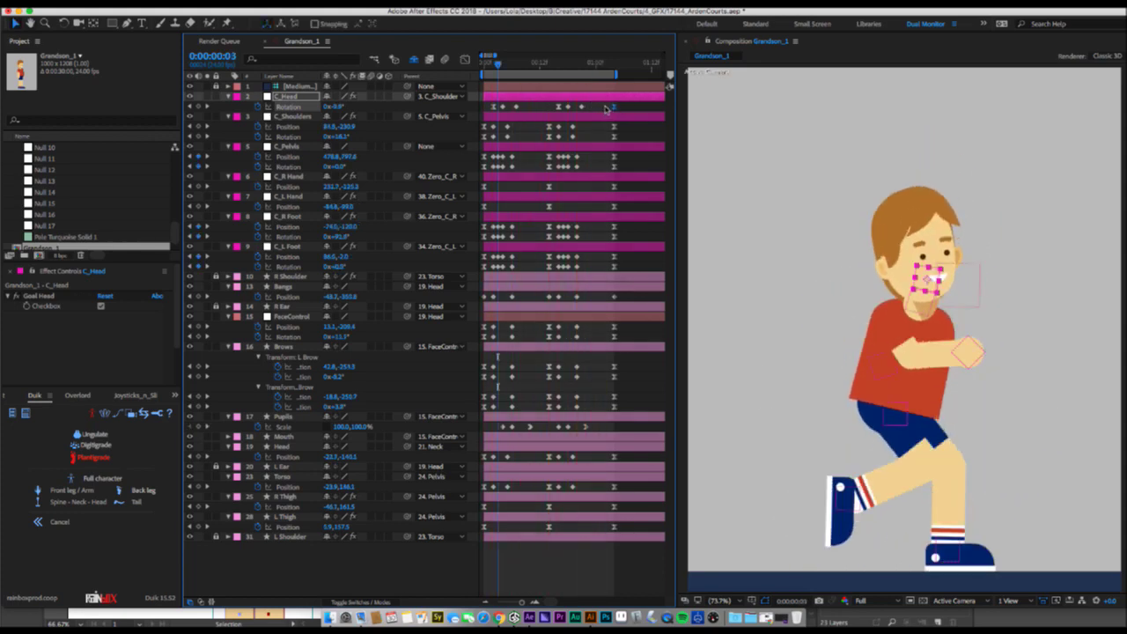
pyautogui.click(606, 107)
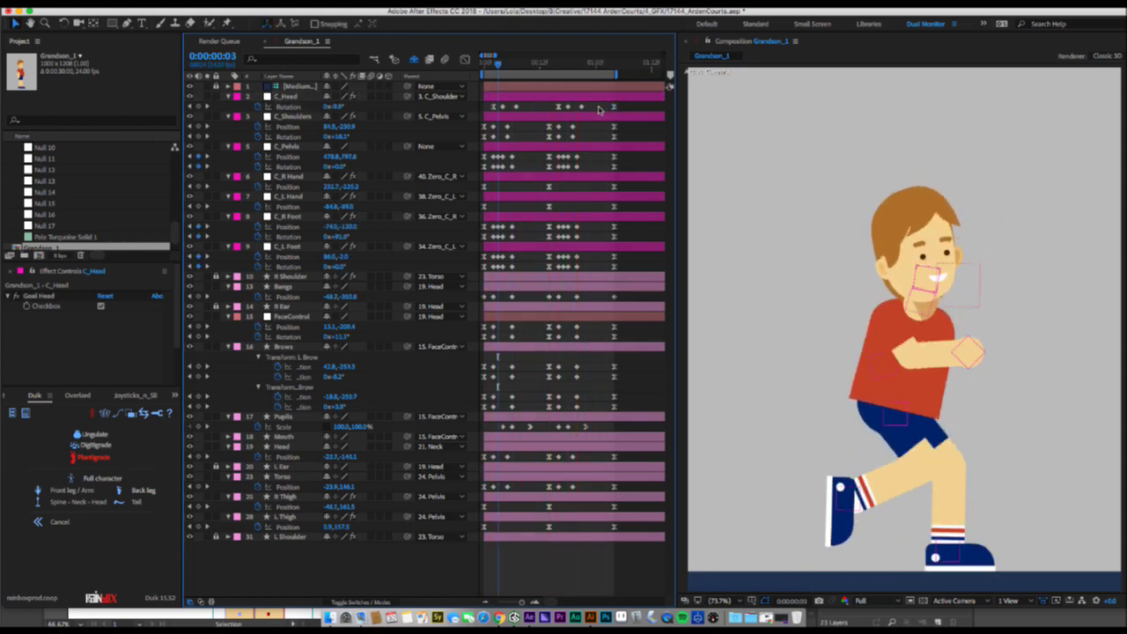
# Add the expression loopOut("cycle"); to the Rotation of C_Head.
pyautogui.keyDown('alt'); pyautogui.click(258, 106); pyautogui.keyUp('alt')
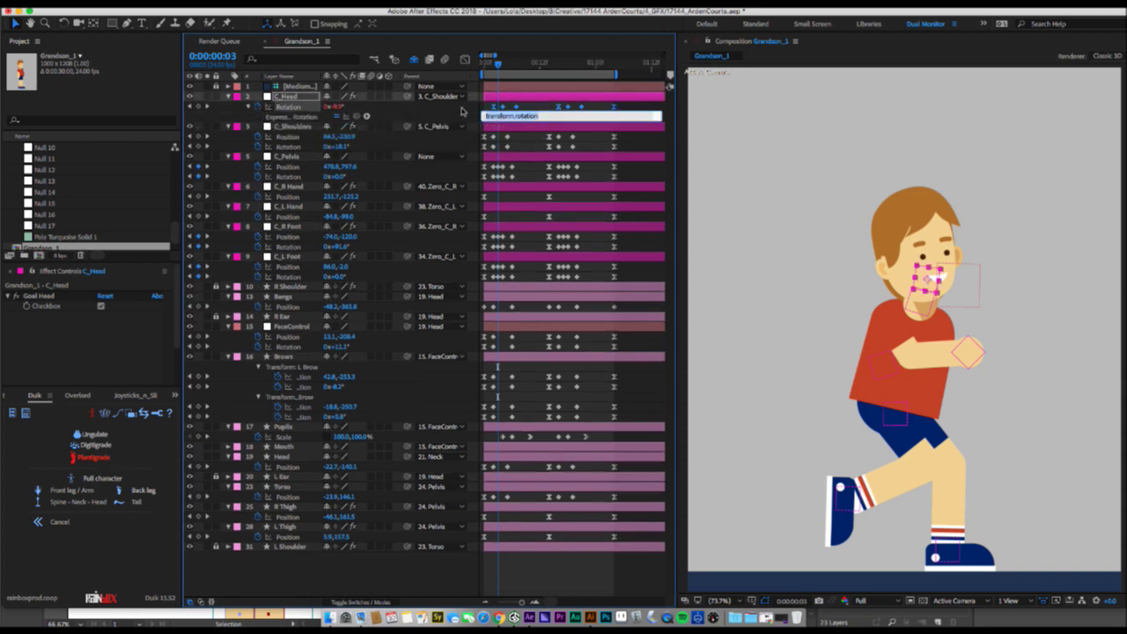
pyautogui.write('loo')
pyautogui.write(';')
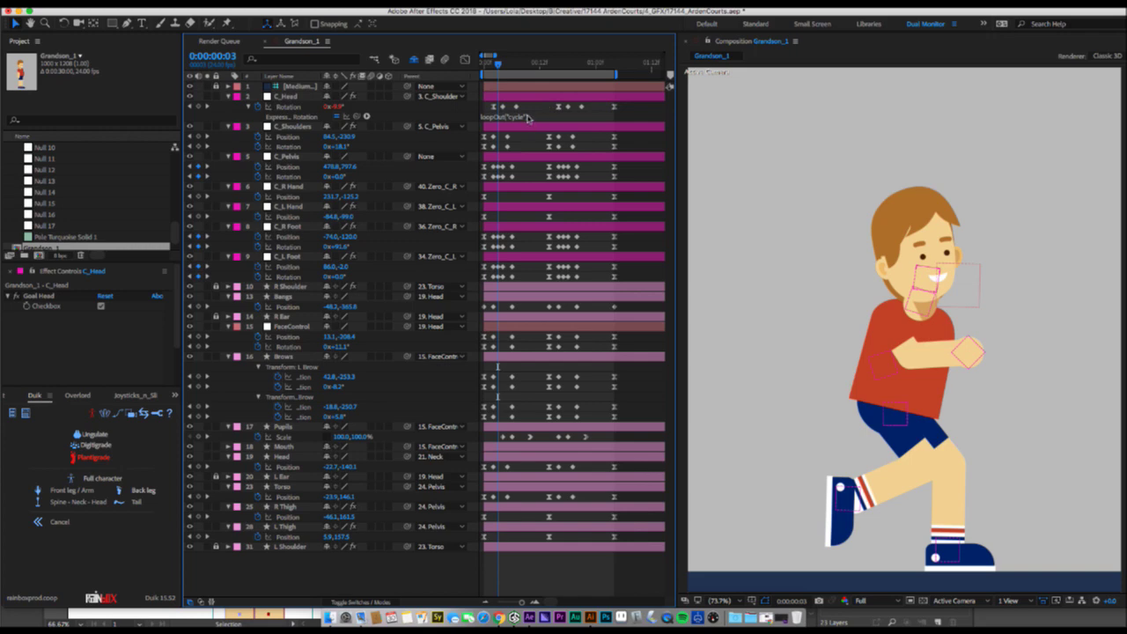
pyautogui.click(529, 116)
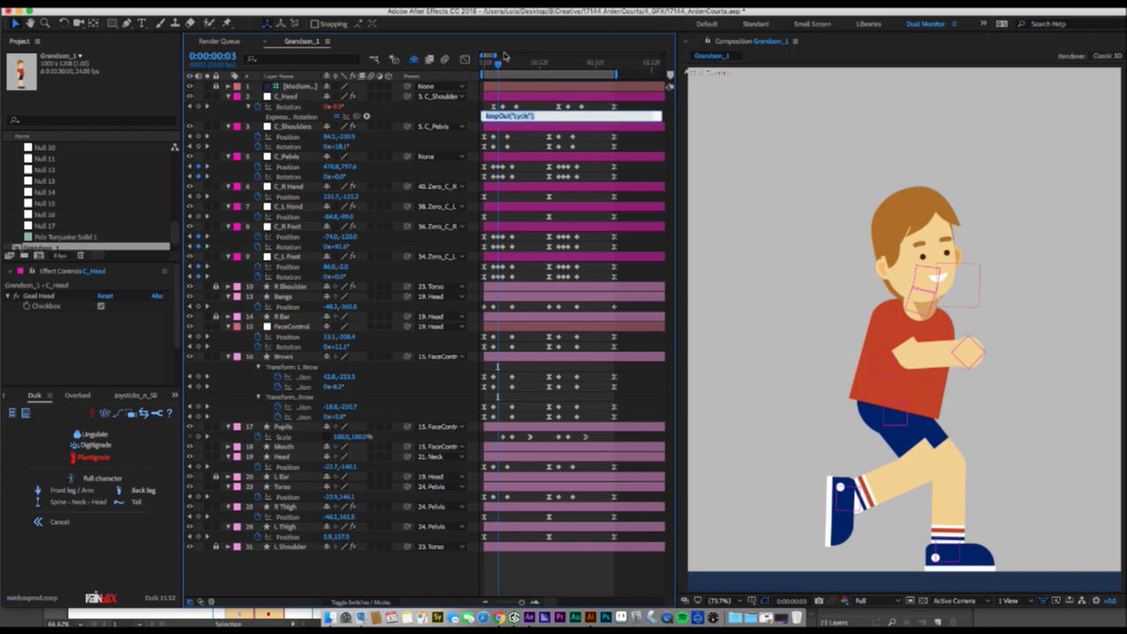
# Scrub past the last keyframes to 0:00:01:18 to check that the head rotation keeps cycling.
pyautogui.moveTo(496, 55); pyautogui.dragTo(501, 51)
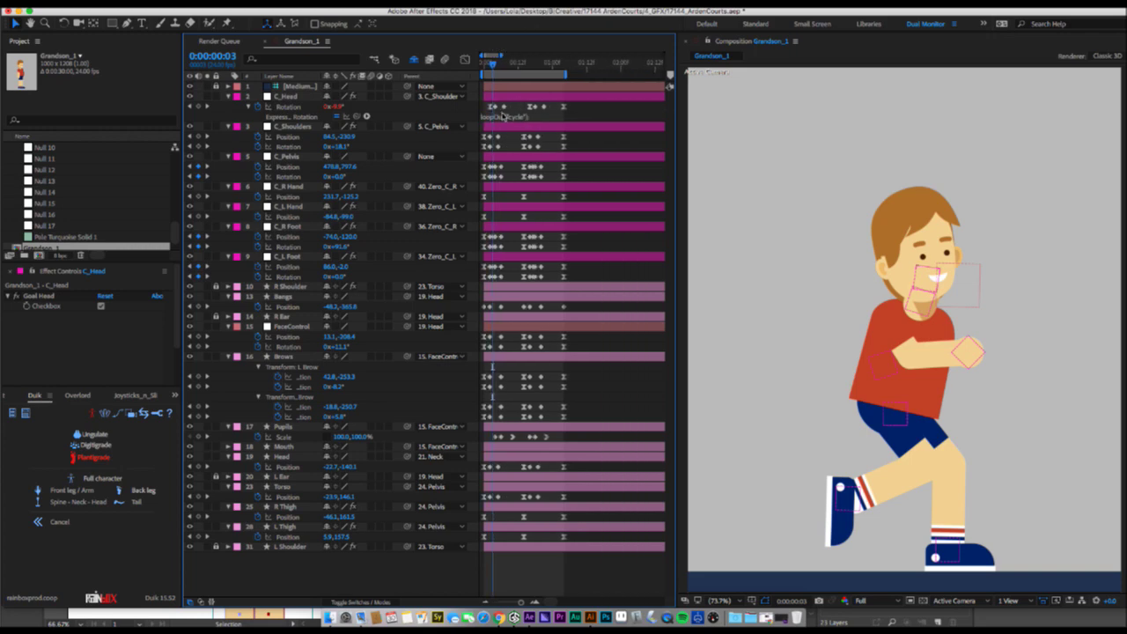
pyautogui.click(505, 117)
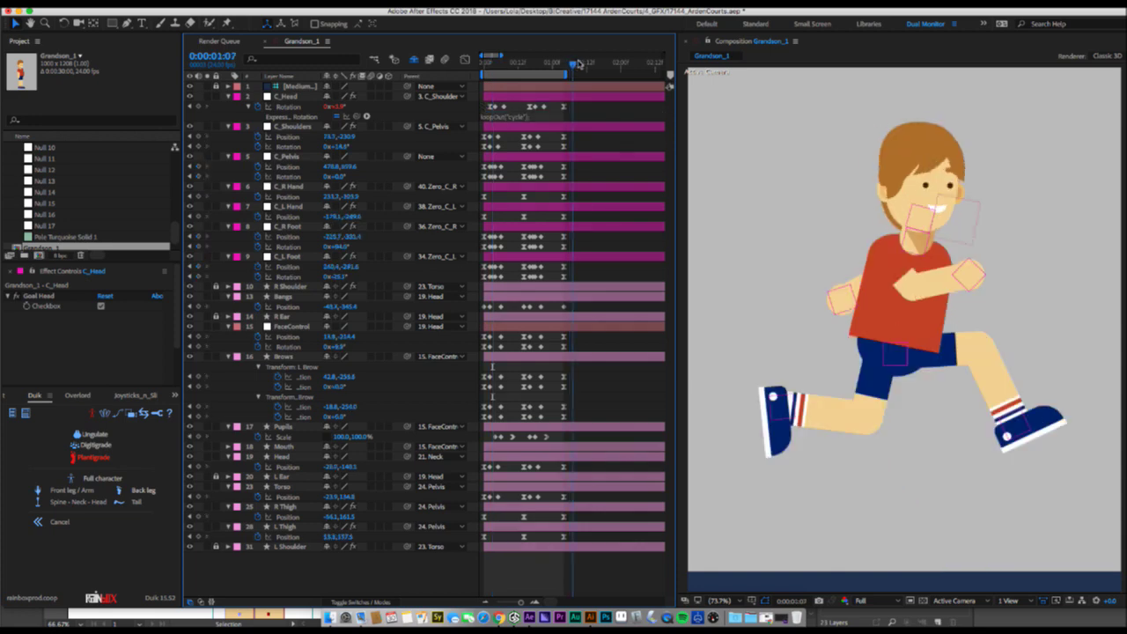
pyautogui.moveTo(568, 63); pyautogui.dragTo(606, 62)
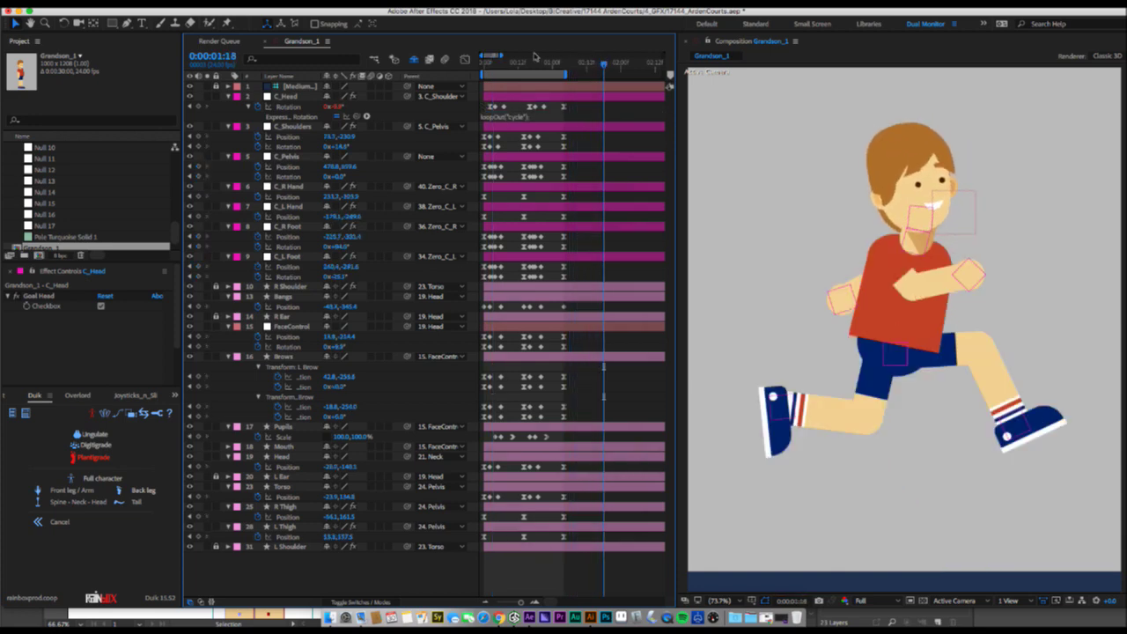
pyautogui.moveTo(502, 54); pyautogui.dragTo(539, 58)
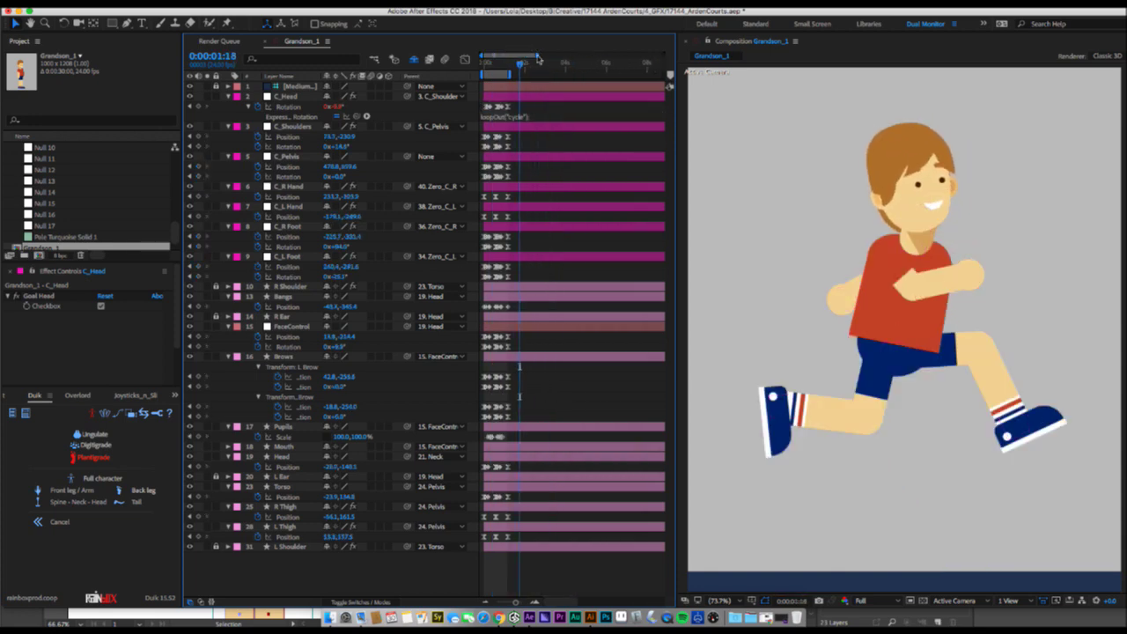
# Preview the looping head rotation, and remove the loopOut("cycle") expression from C_Head's Rotation.
pyautogui.press('space')
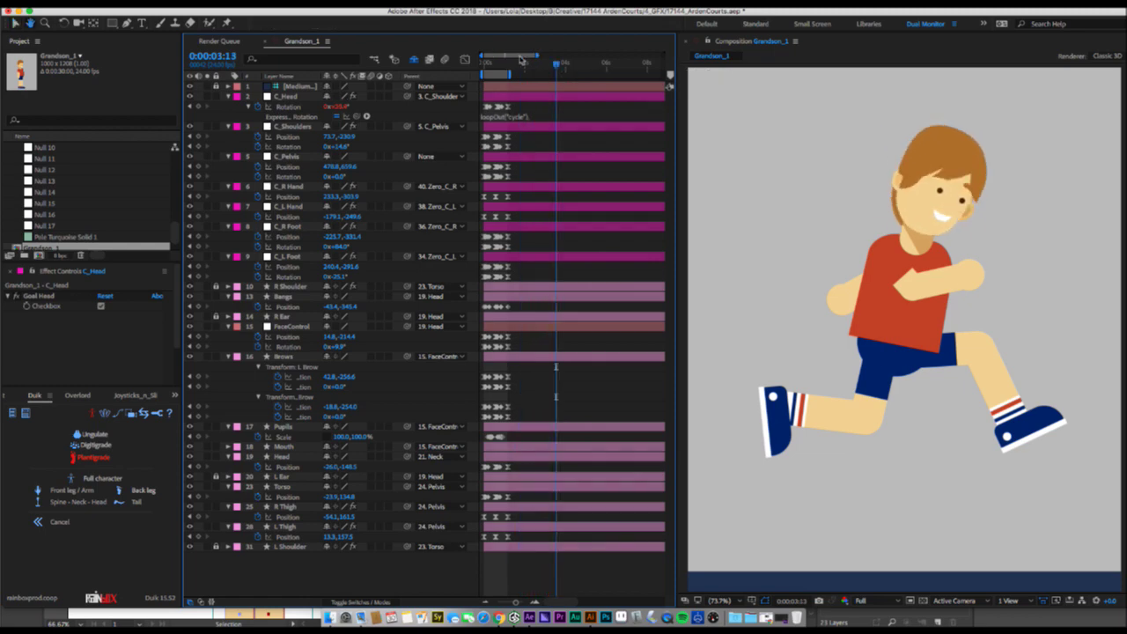
pyautogui.moveTo(539, 56); pyautogui.dragTo(504, 54)
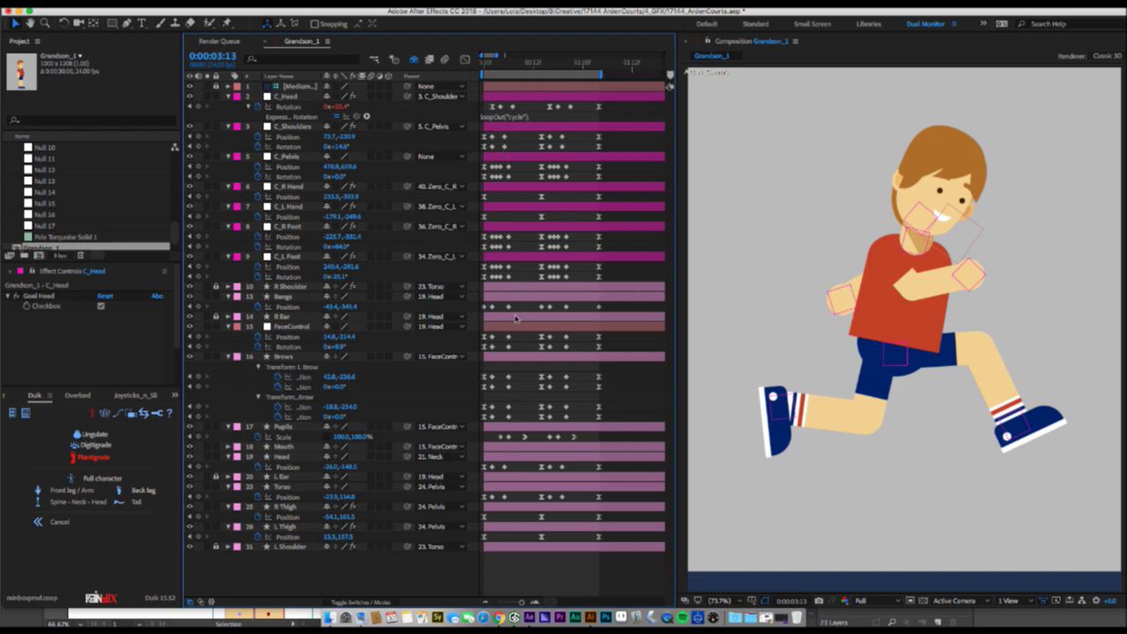
pyautogui.click(513, 118)
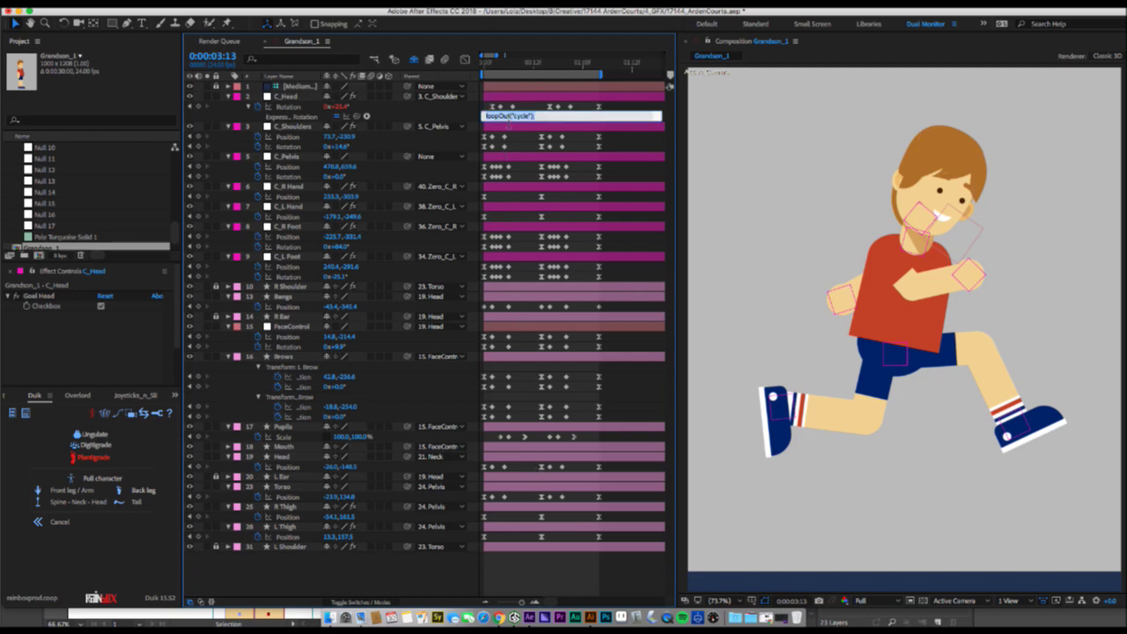
pyautogui.press('BackSpace')
pyautogui.click(632, 106)
pyautogui.click(542, 97)
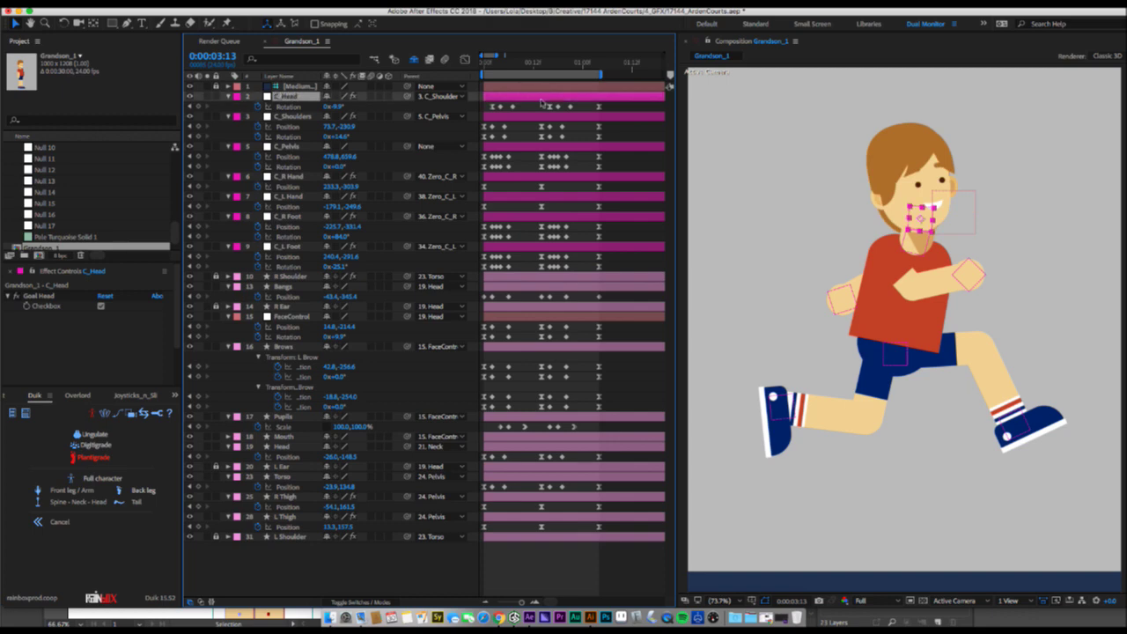
# Create a new 1920 x 1080, 24 fps, 30-second composition, place Grandson_1 in it, and play the result.
pyautogui.scroll(-2, 27, 223)
pyautogui.click(40, 254)
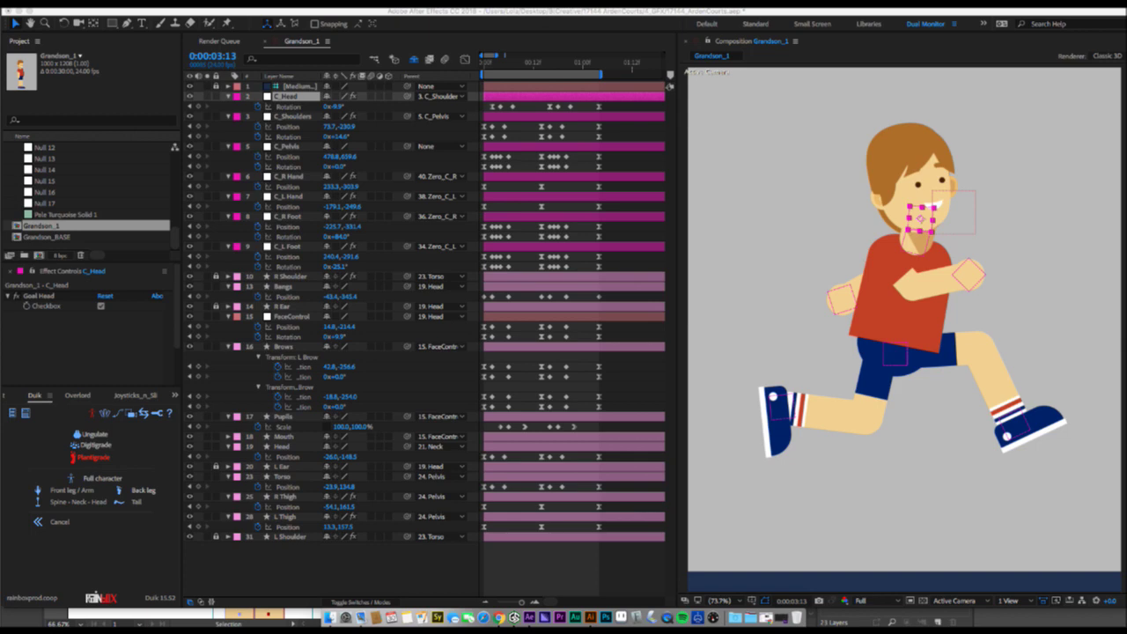
pyautogui.press('Return')
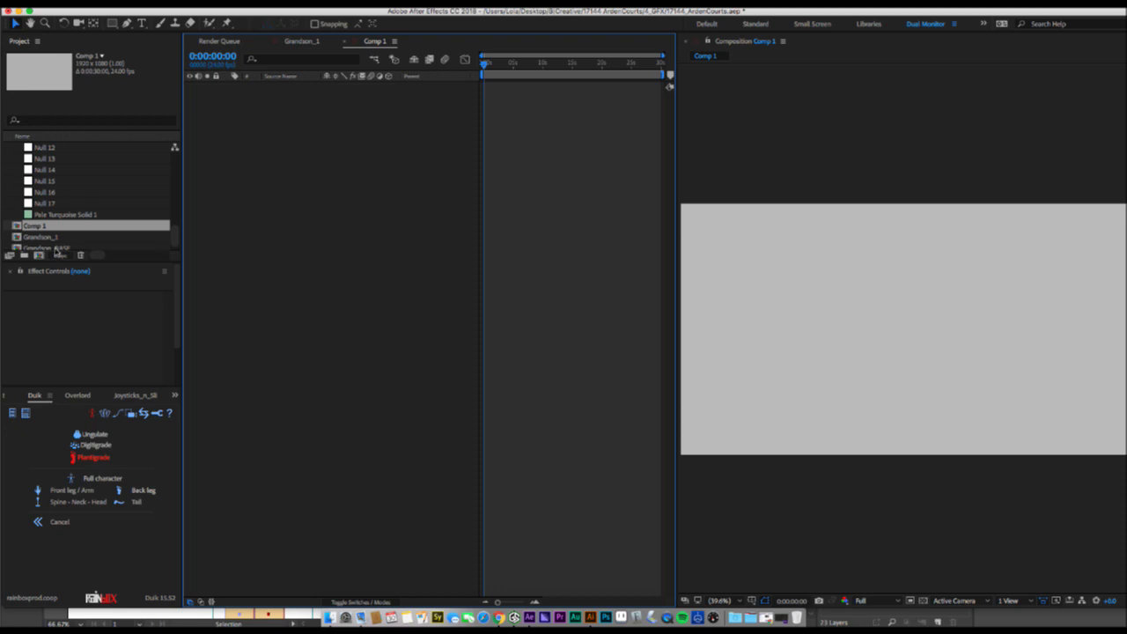
pyautogui.click(45, 237)
pyautogui.moveTo(33, 244); pyautogui.dragTo(217, 197)
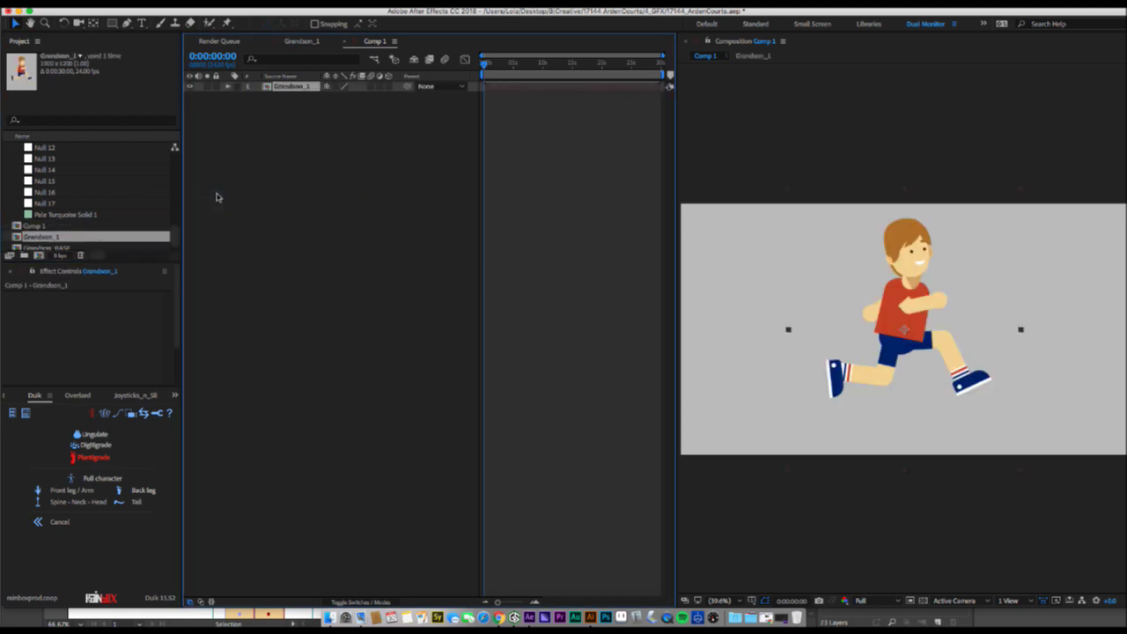
pyautogui.press('space')
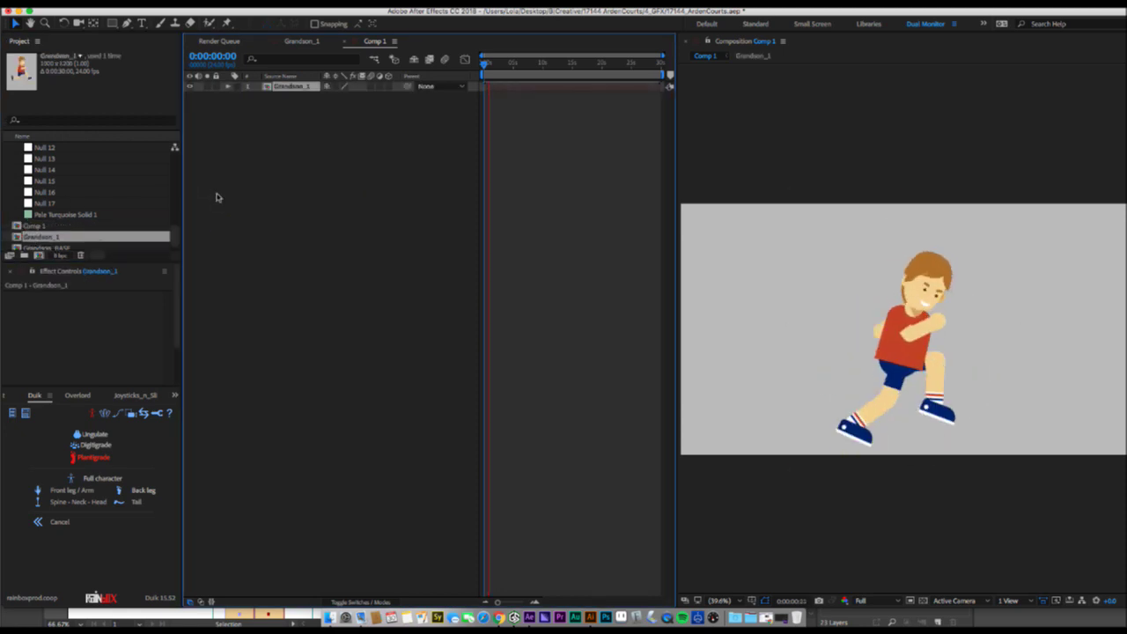
pyautogui.press('space')
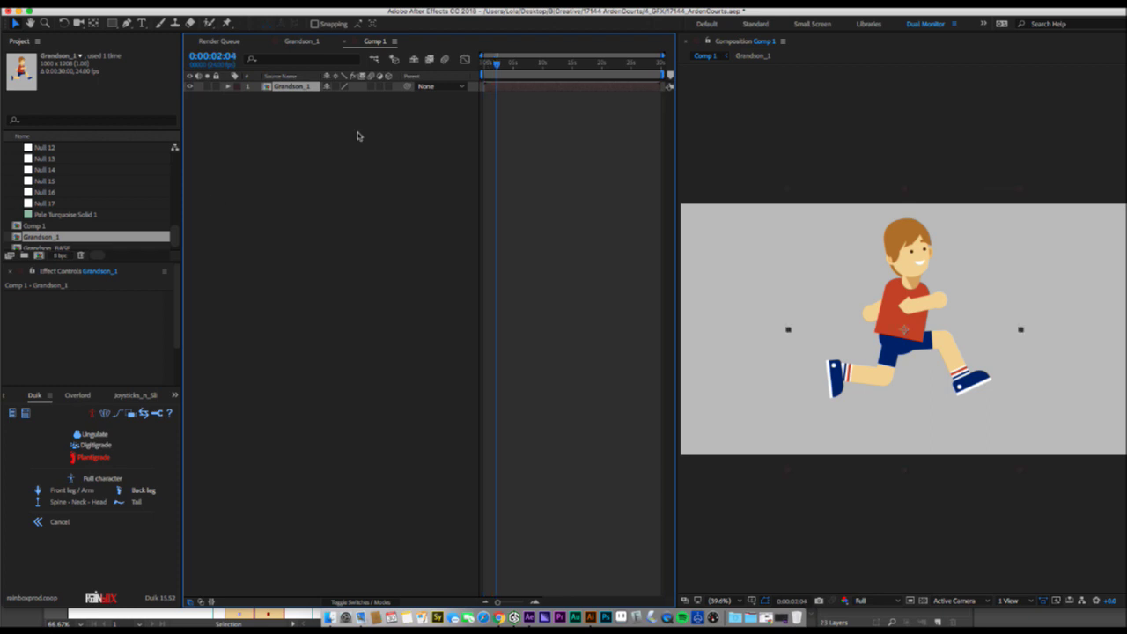
# Enable time remapping on the Grandson_1 layer and select its Time Remap keyframes.
pyautogui.press('=')
pyautogui.press('=')
pyautogui.press('=')
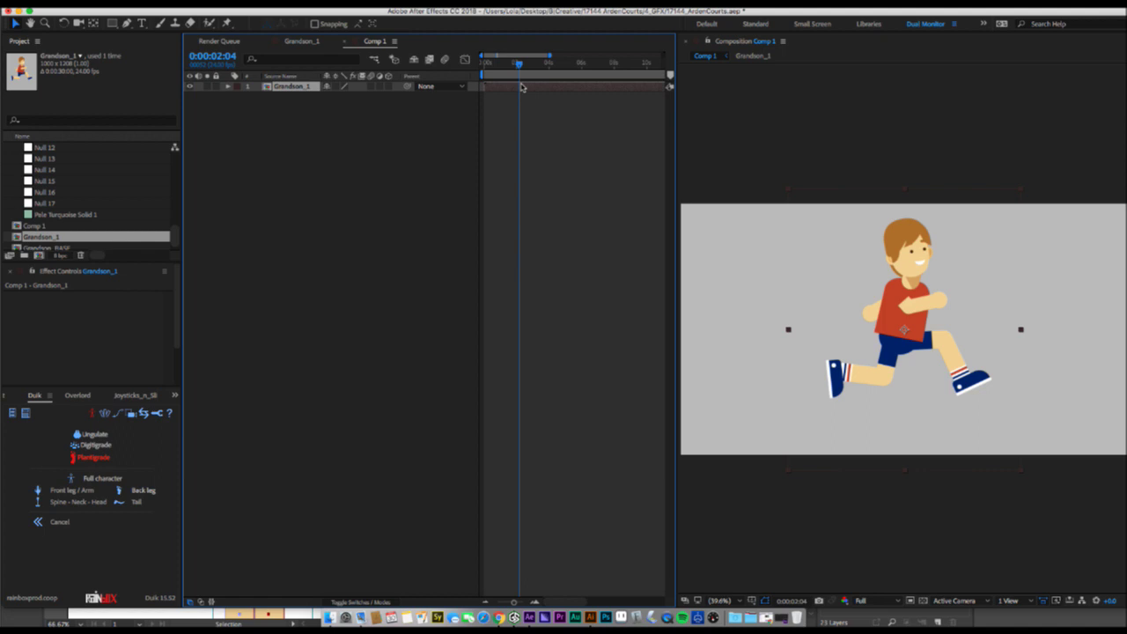
pyautogui.hotkey('ctrl', 'alt', 't')
pyautogui.click(278, 99)
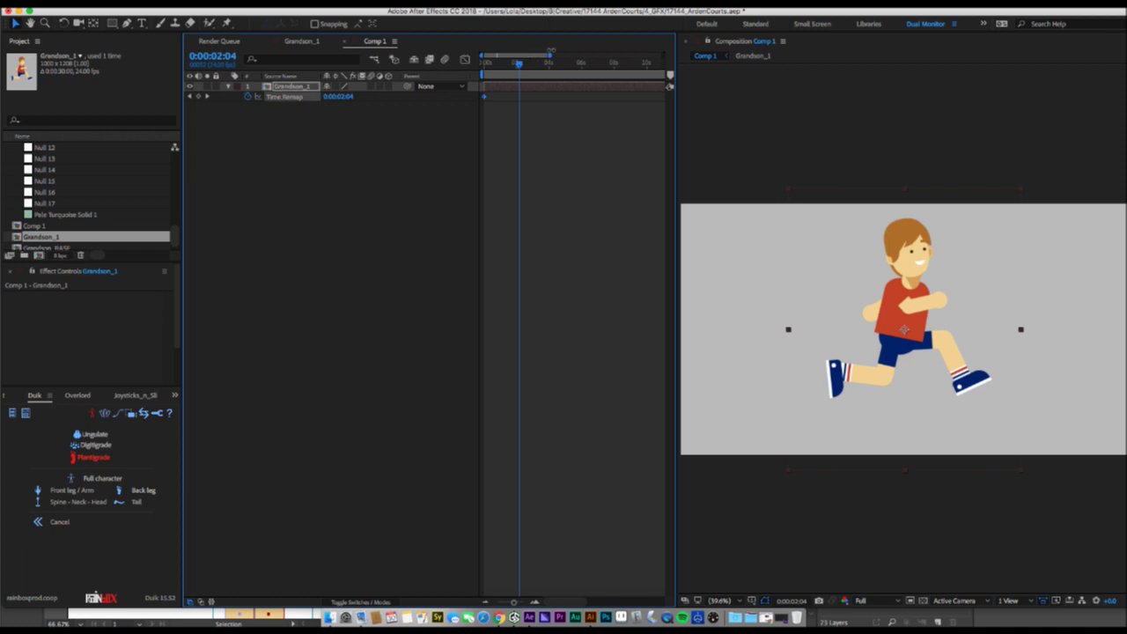
pyautogui.moveTo(550, 55); pyautogui.dragTo(665, 54)
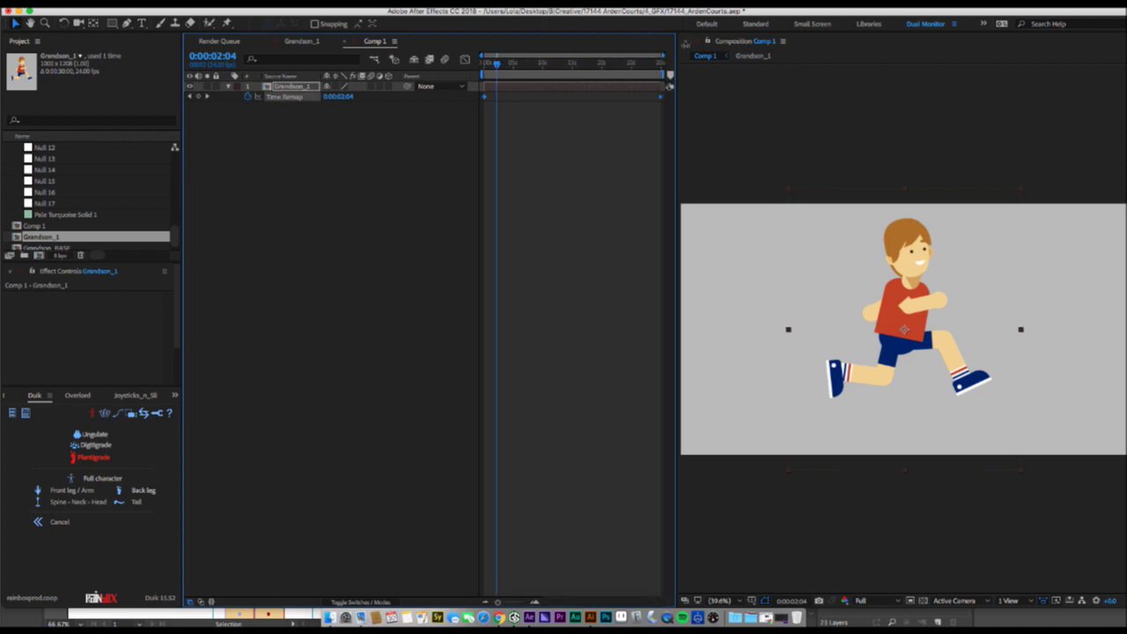
pyautogui.click(633, 138)
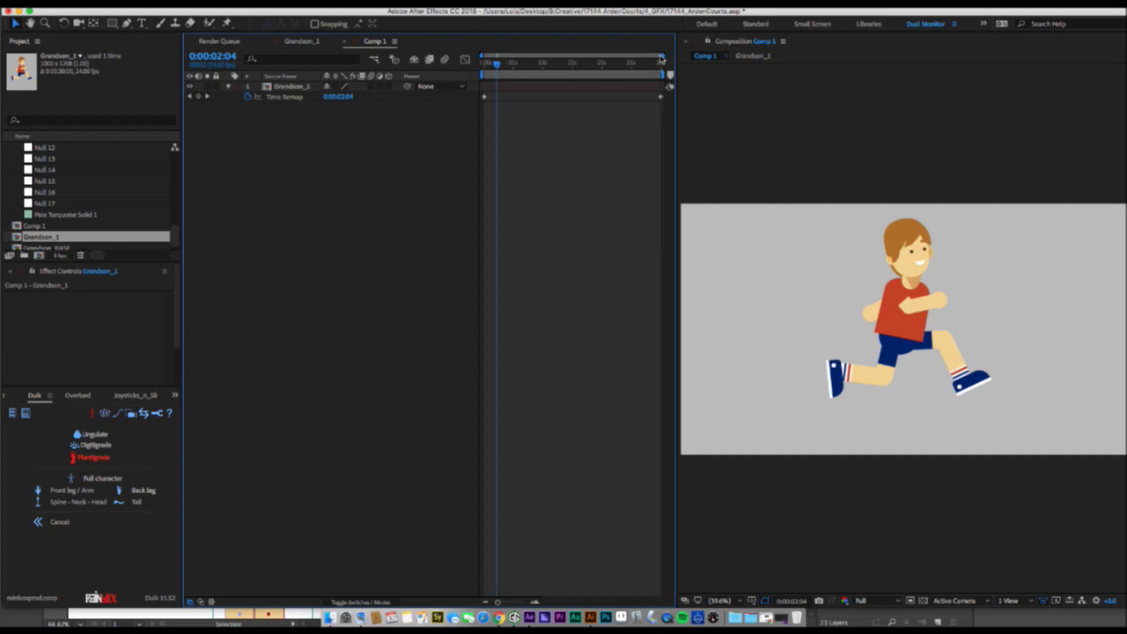
pyautogui.click(661, 98)
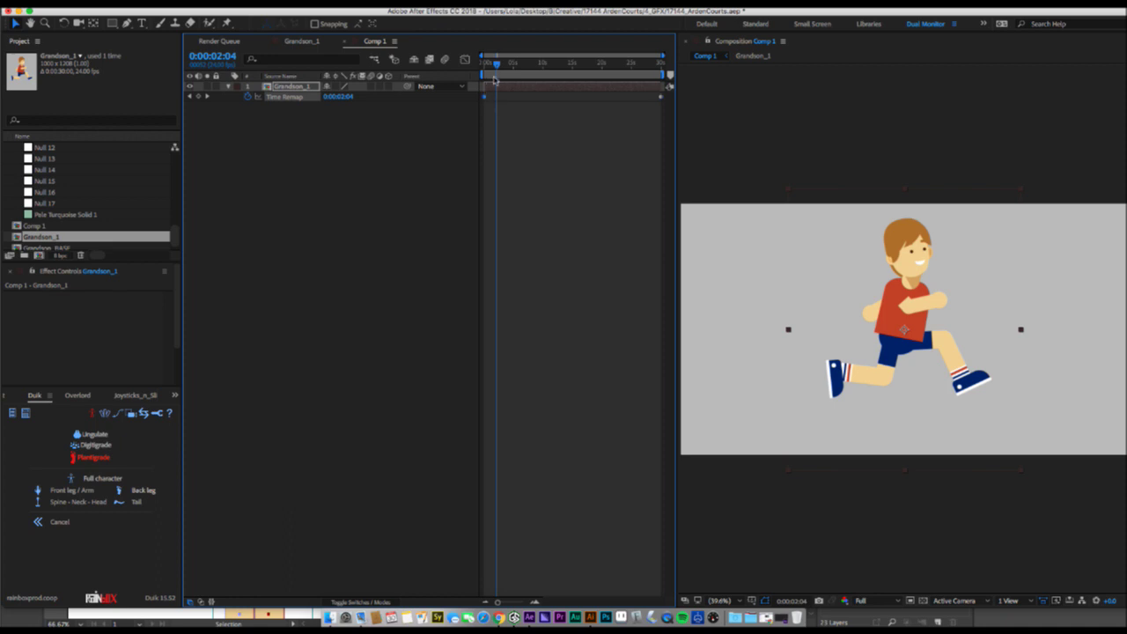
# Check the run cycle's end frame in Grandson_1, and add Time Remap keyframes at 0:00:01:04 and 0:00:01:03 in Comp 1.
pyautogui.moveTo(498, 64); pyautogui.dragTo(491, 68)
pyautogui.moveTo(663, 56); pyautogui.dragTo(511, 70)
pyautogui.press('space')
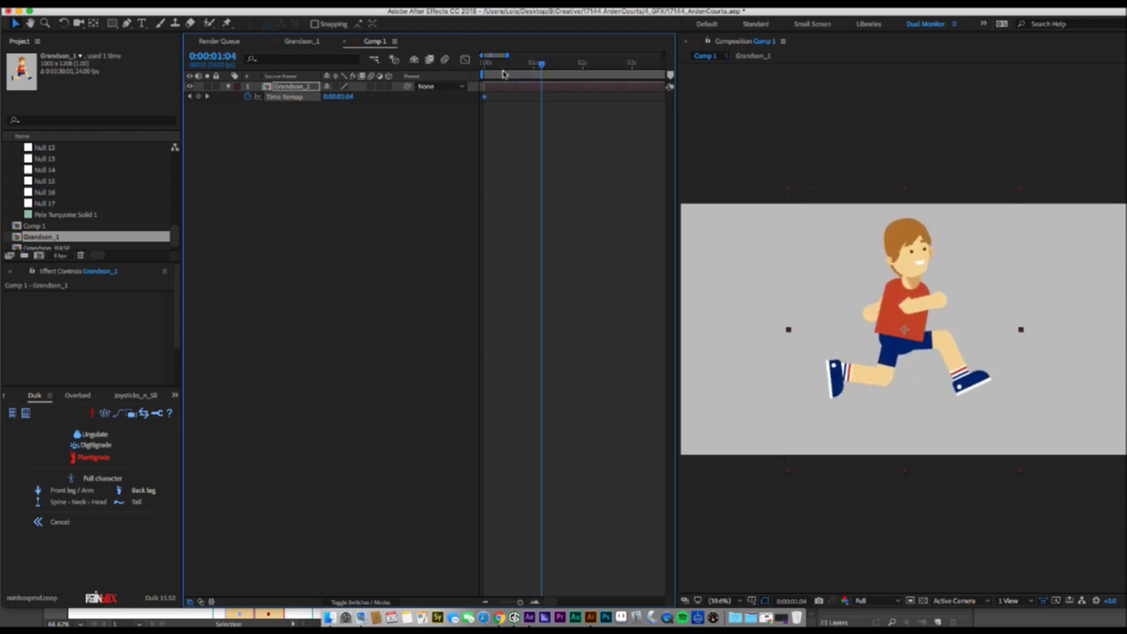
pyautogui.doubleClick(504, 89)
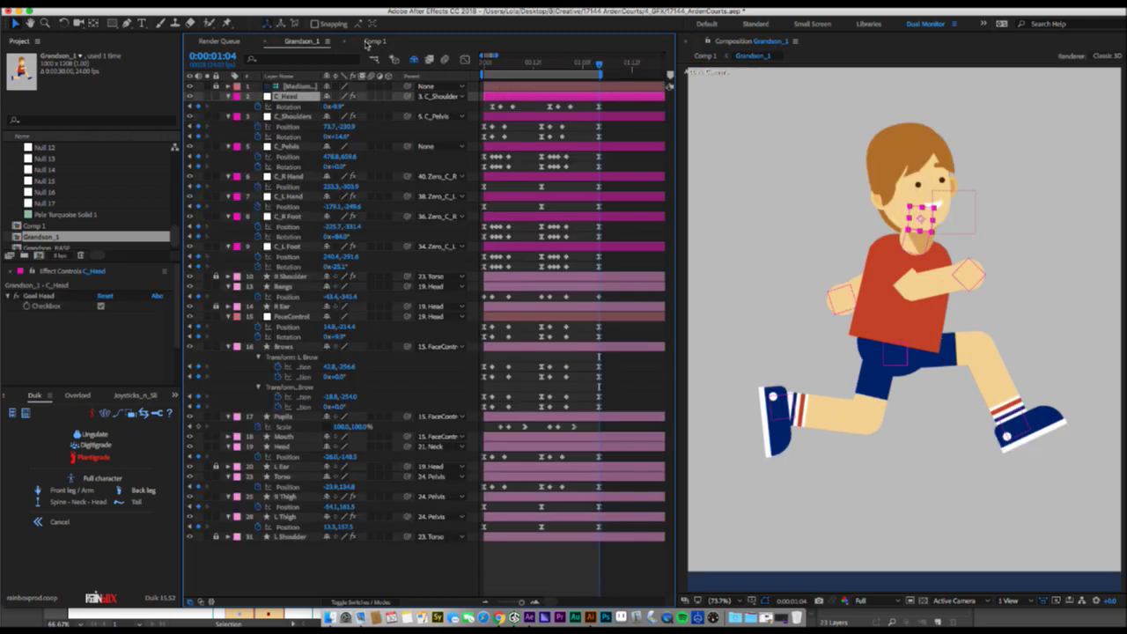
pyautogui.click(368, 44)
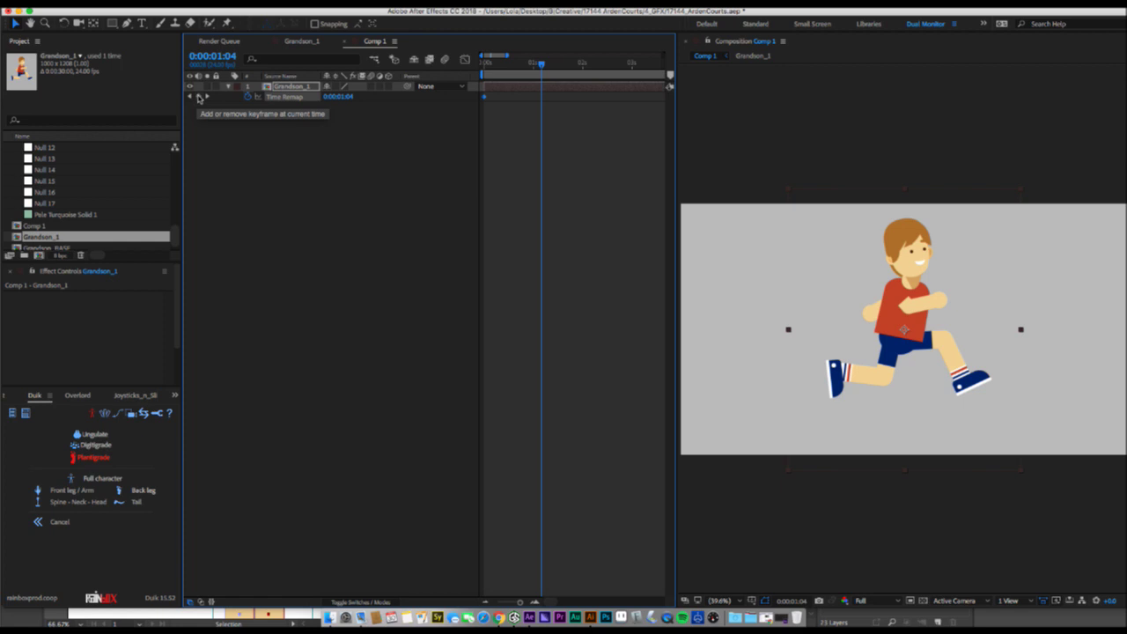
pyautogui.click(199, 98)
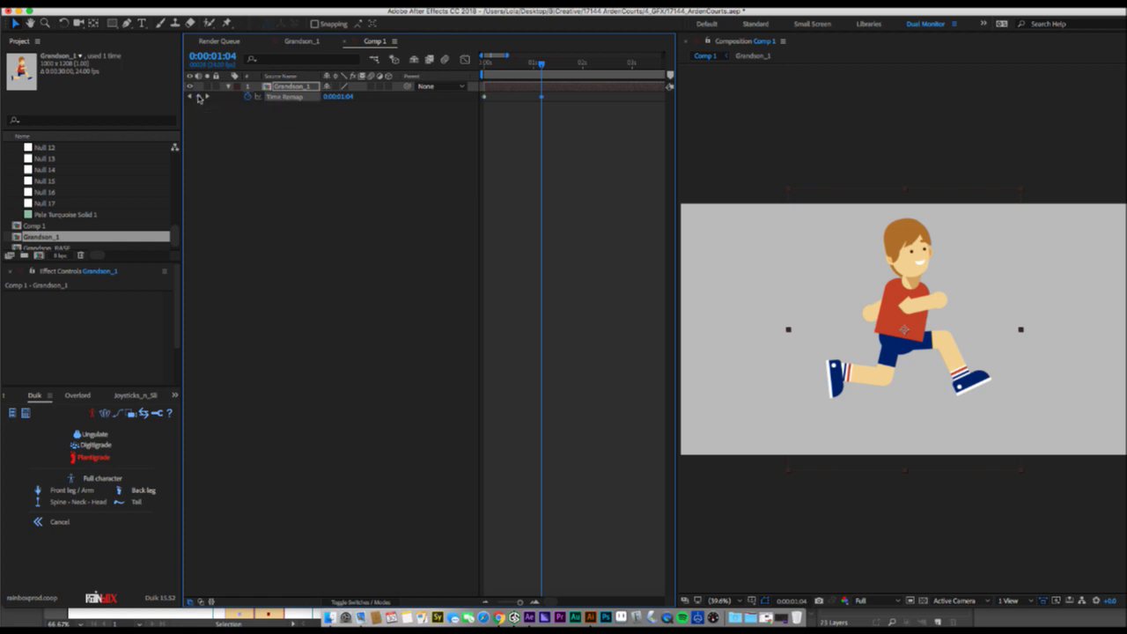
pyautogui.press('pageup')
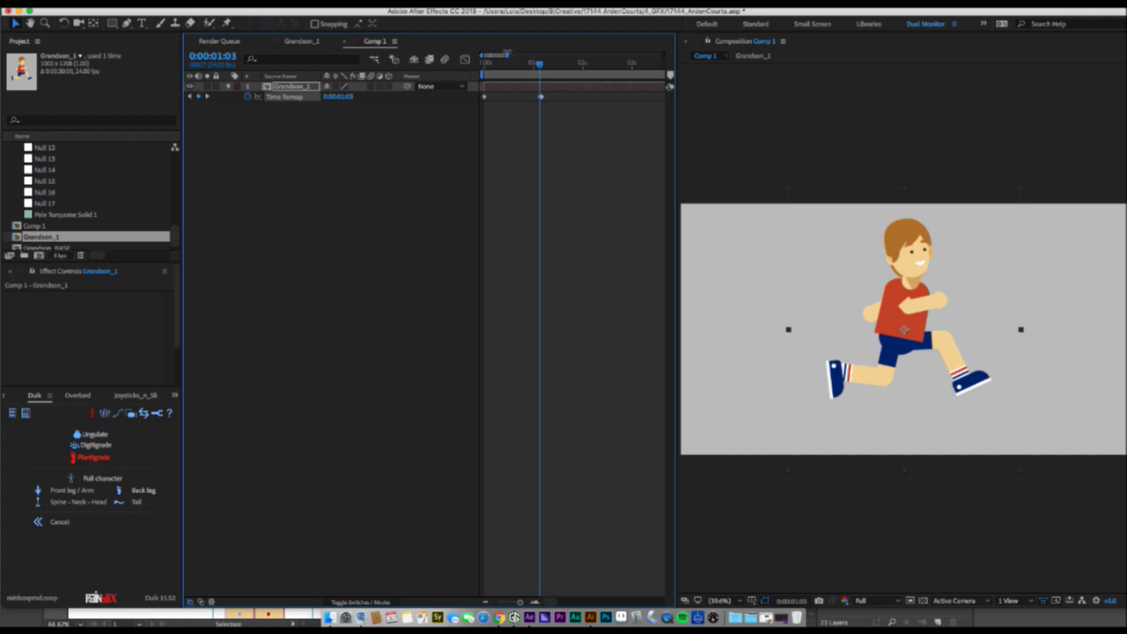
# Delete the Time Remap keyframe at the layer's end, and set the one at 0:00:01:04 to 0:00:00:00.
pyautogui.moveTo(509, 55); pyautogui.dragTo(754, 55)
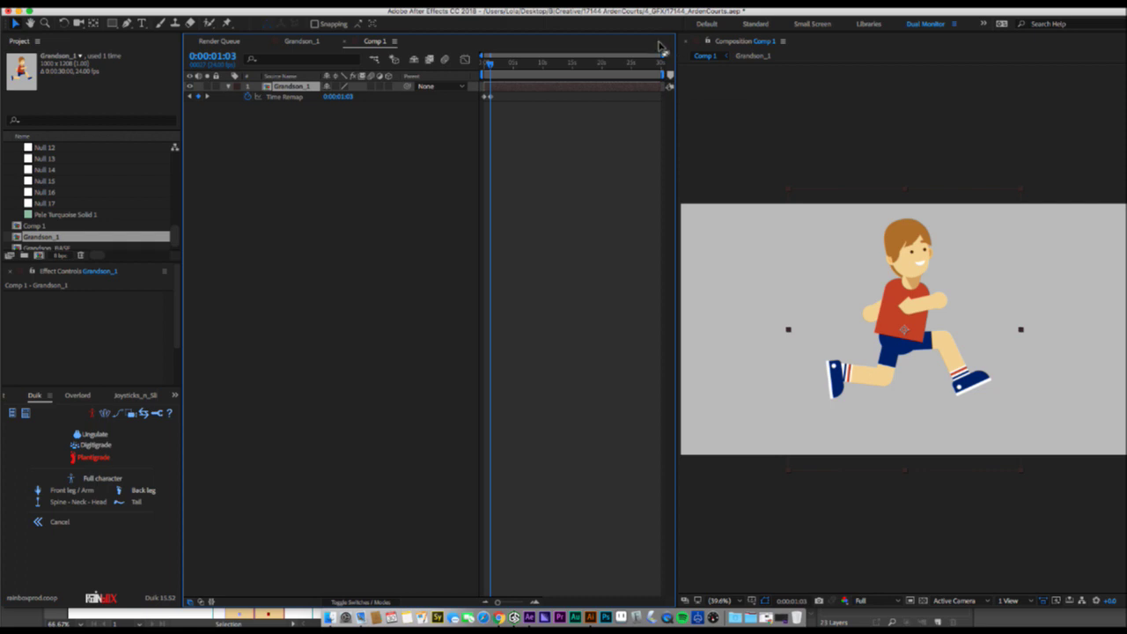
pyautogui.moveTo(664, 55); pyautogui.dragTo(500, 56)
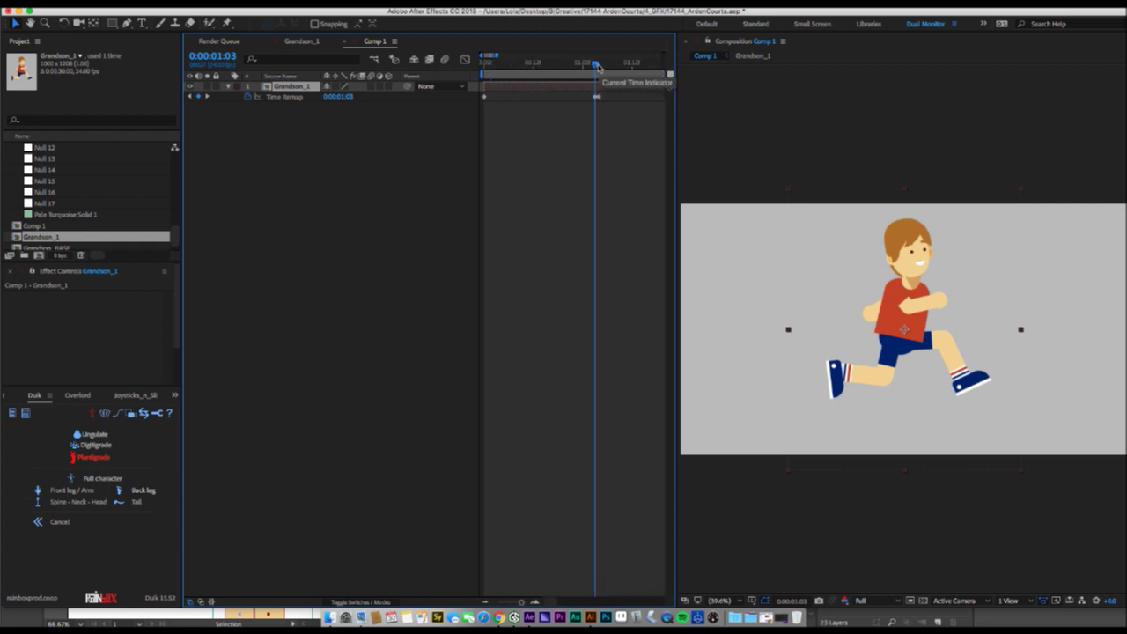
pyautogui.moveTo(596, 67); pyautogui.dragTo(599, 66)
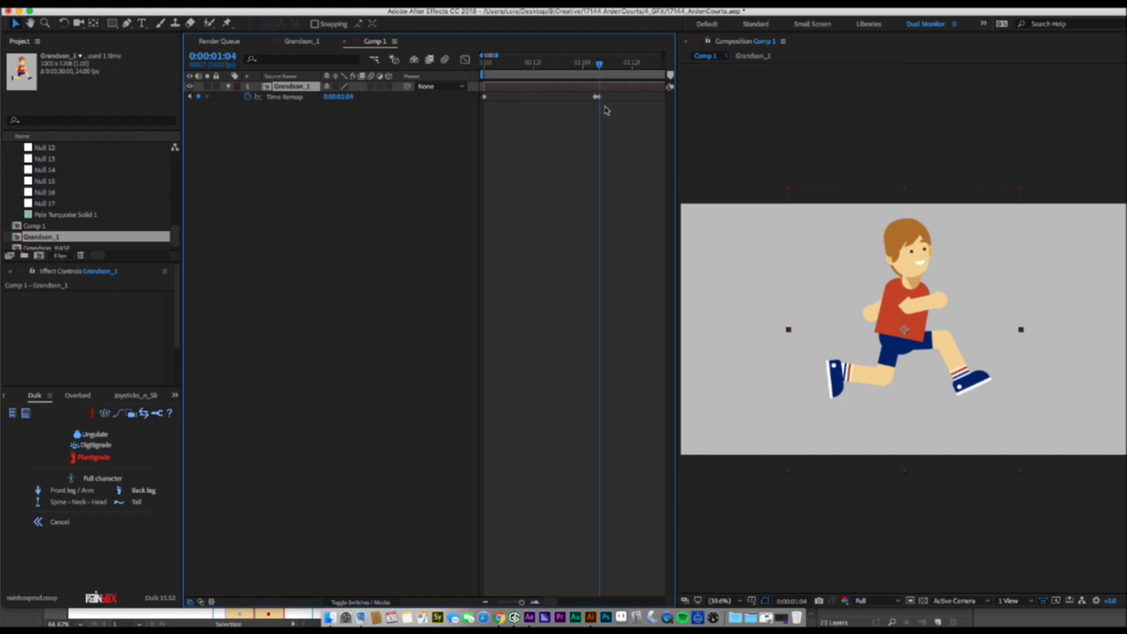
pyautogui.click(598, 97)
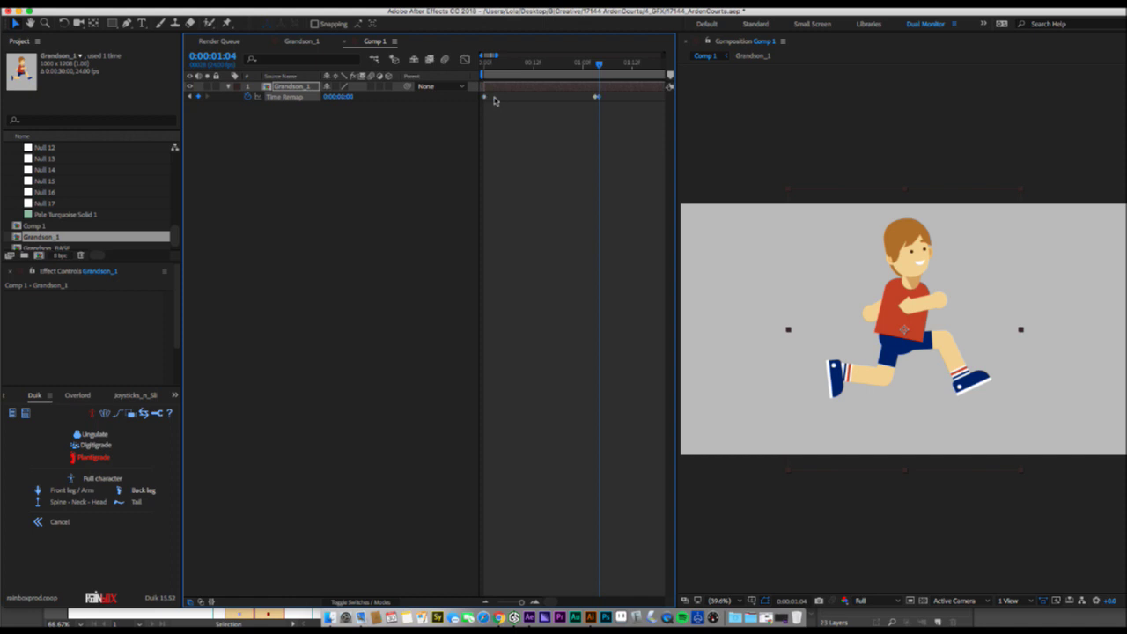
pyautogui.keyDown('alt'); pyautogui.click(248, 97); pyautogui.keyUp('alt')
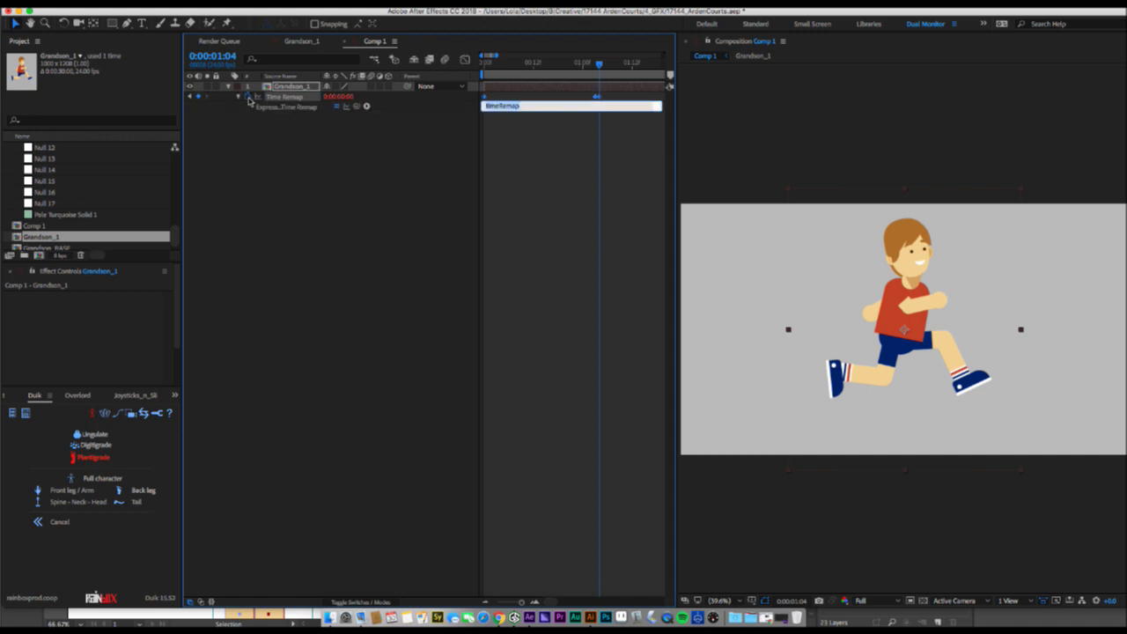
pyautogui.press('super+v')
pyautogui.moveTo(524, 108); pyautogui.dragTo(464, 98)
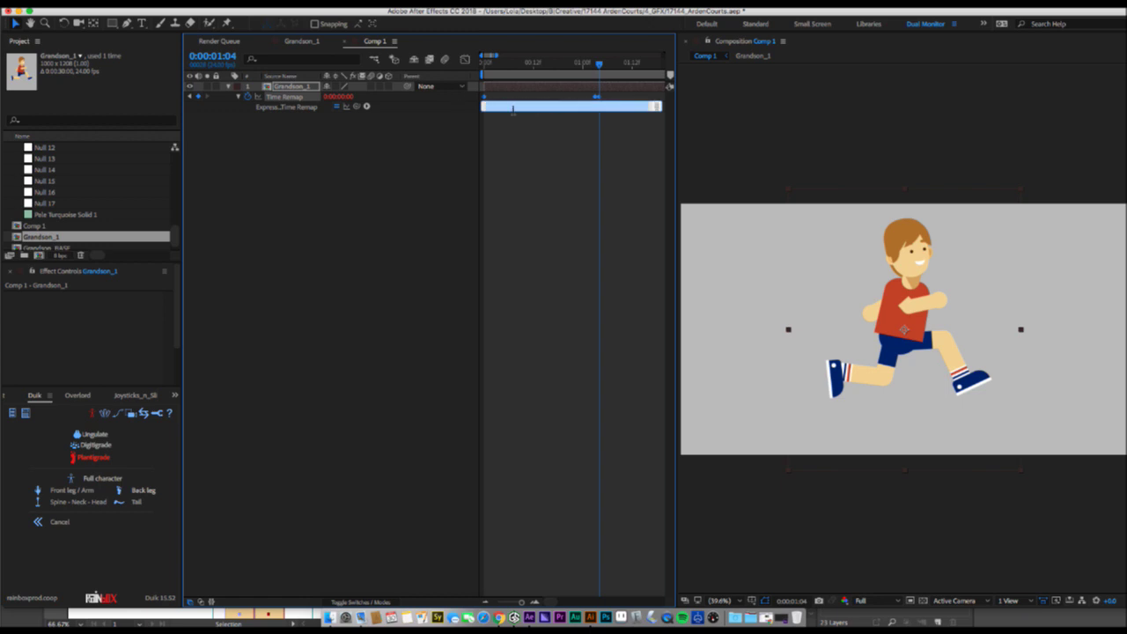
pyautogui.press('BackSpace')
pyautogui.click(266, 127)
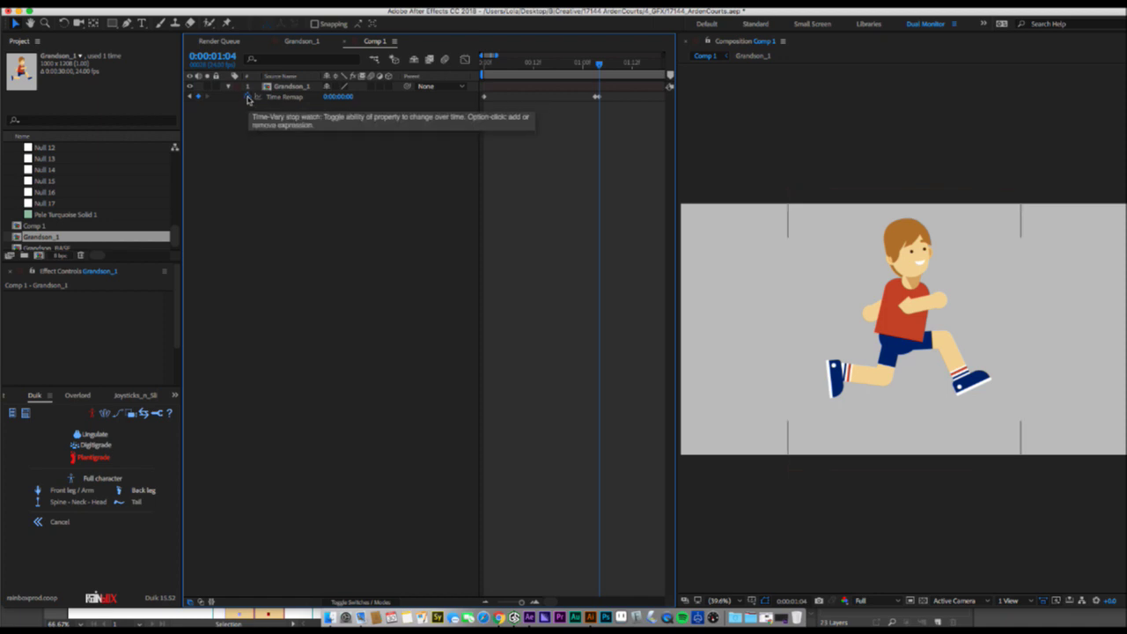
# Add the expression loopOut("cycle"); to Grandson_1's Time Remap and play the composition to check the loop.
pyautogui.keyDown('alt'); pyautogui.click(248, 98); pyautogui.keyUp('alt')
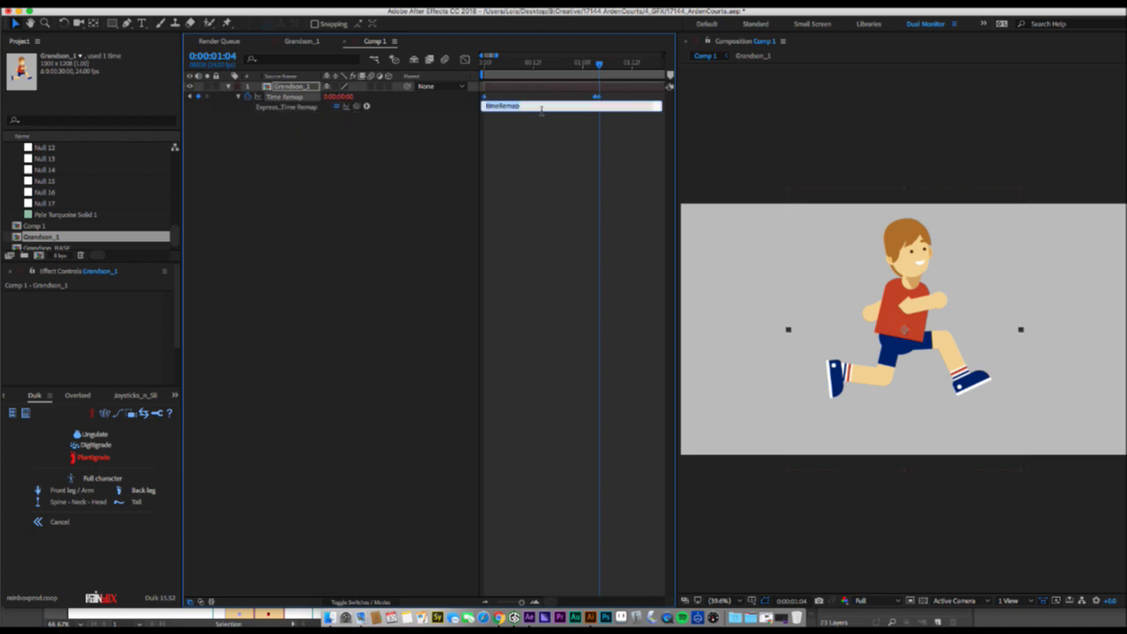
pyautogui.press('BackSpace')
pyautogui.click(395, 223)
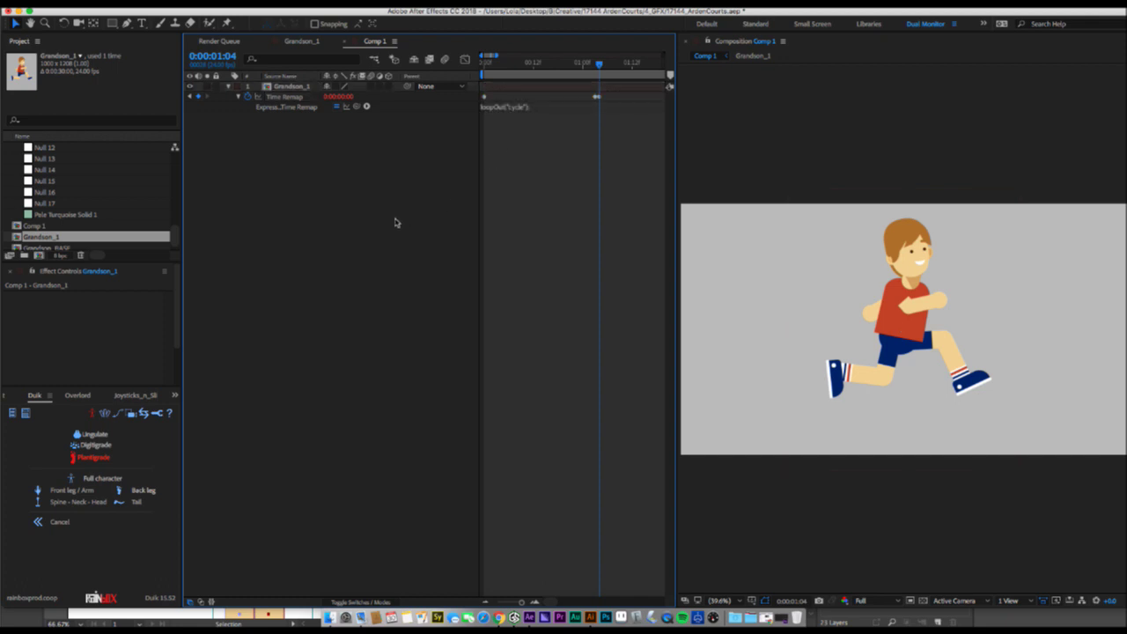
pyautogui.press('space')
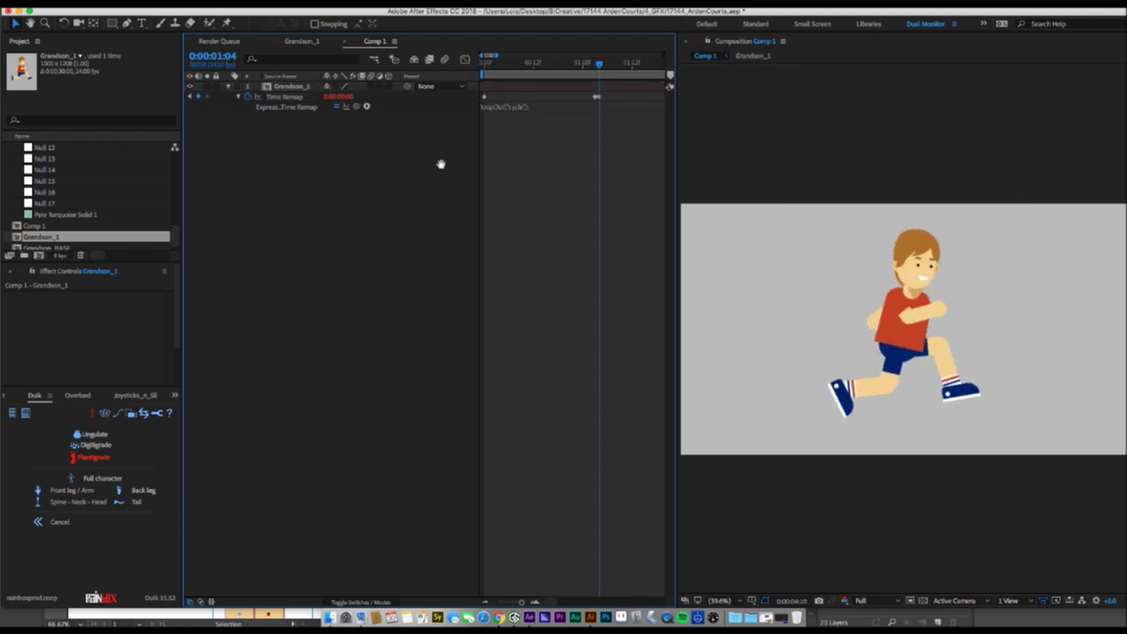
# Scale the Grandson_1 layer down to about half its size, and move its anchor point to the boy's feet at 0:00:00:04.
pyautogui.click(912, 335)
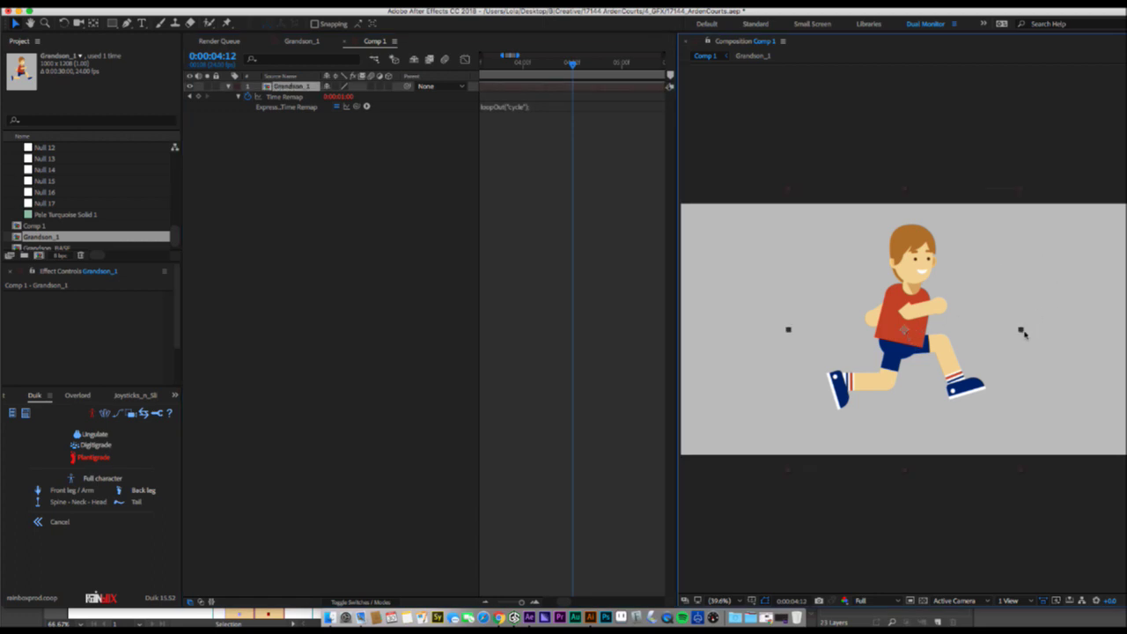
pyautogui.moveTo(1022, 329); pyautogui.dragTo(968, 331)
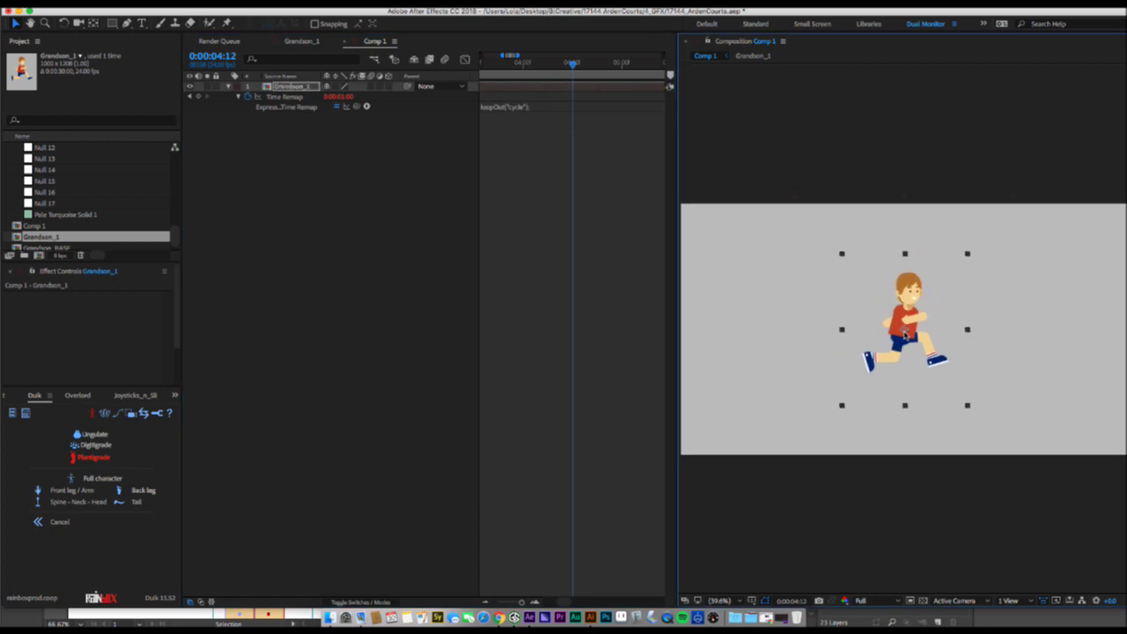
pyautogui.moveTo(525, 68); pyautogui.dragTo(500, 68)
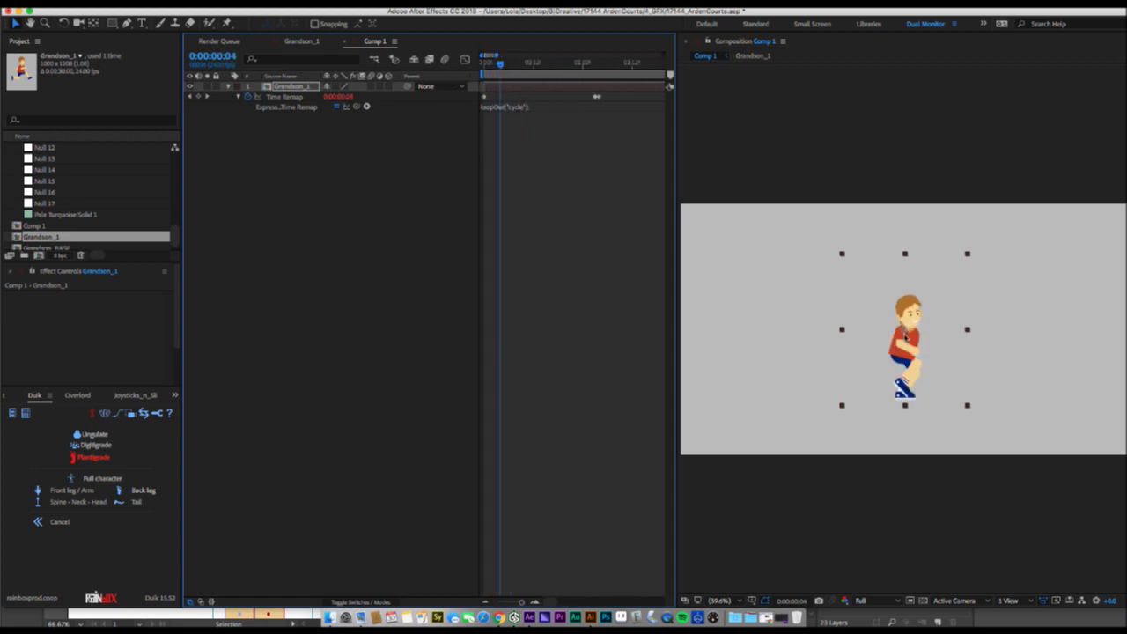
pyautogui.press('y')
pyautogui.moveTo(906, 330); pyautogui.dragTo(906, 396)
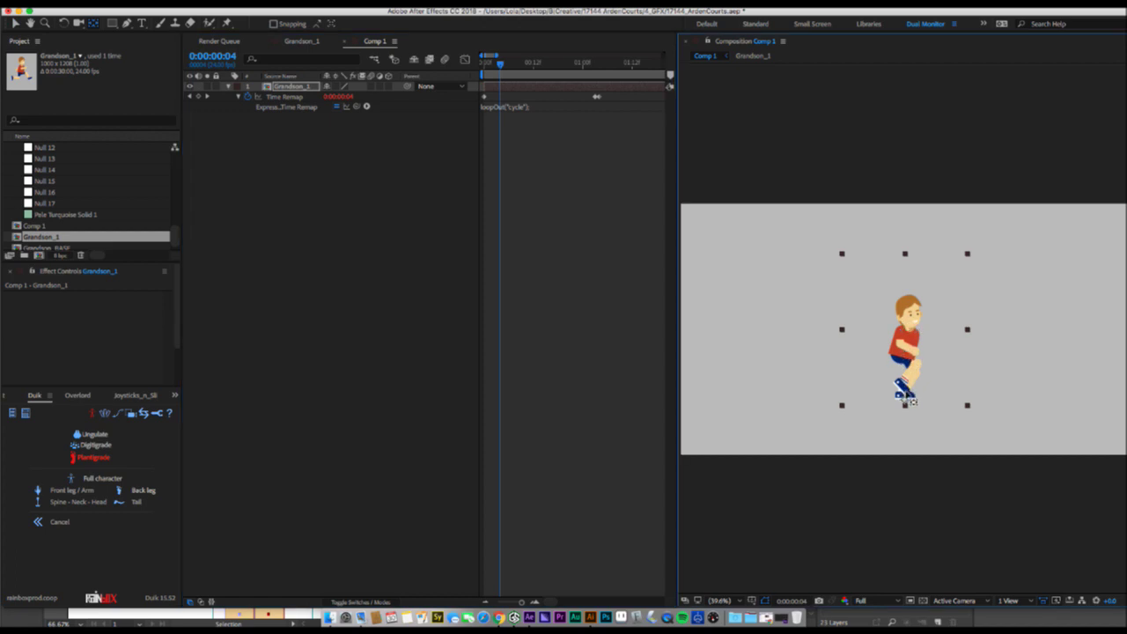
pyautogui.press('v')
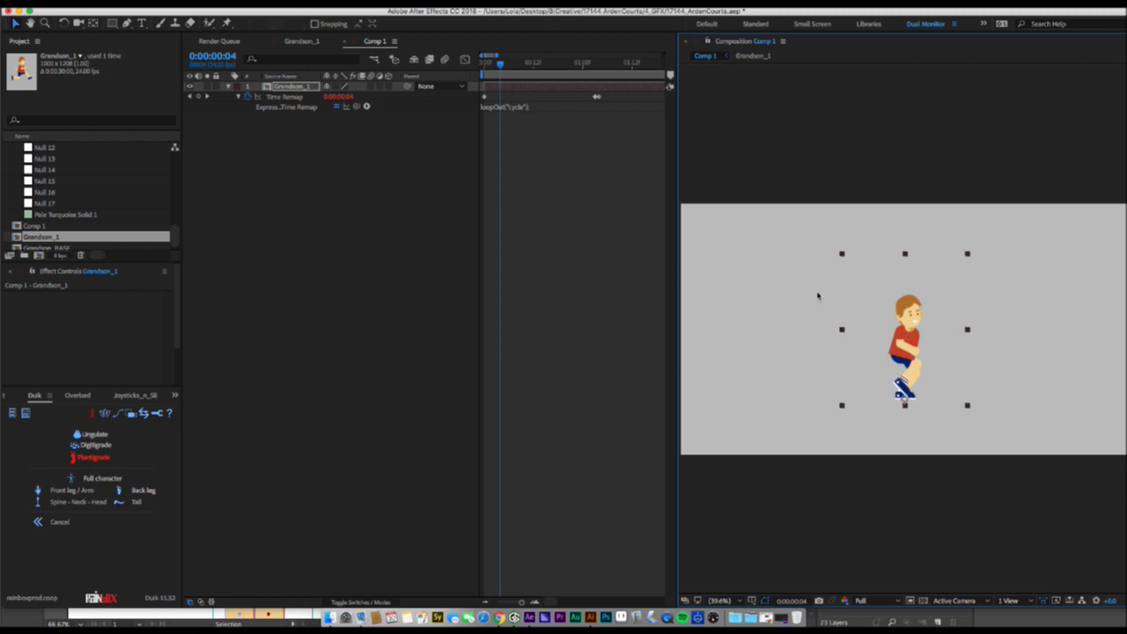
# Keyframe Grandson_1's Position at 0:00:00:00 with the boy moved horizontally past the frame's left edge, to X -384.
pyautogui.press('p')
pyautogui.click(525, 124)
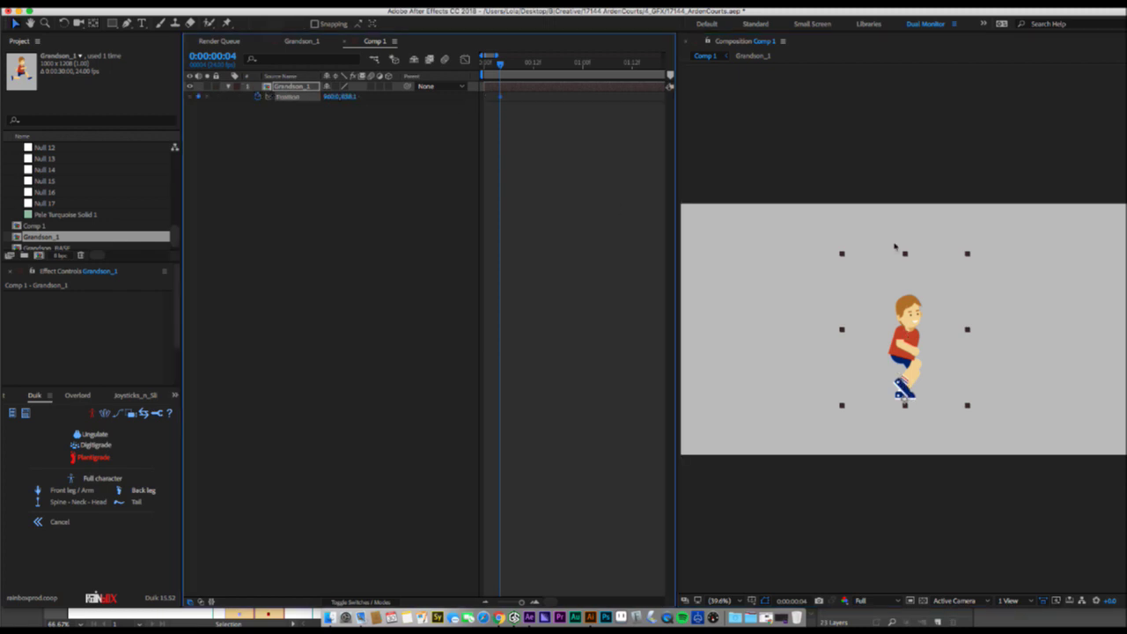
pyautogui.moveTo(501, 96); pyautogui.dragTo(490, 100)
pyautogui.moveTo(901, 333); pyautogui.dragTo(737, 334)
pyautogui.press('super+z')
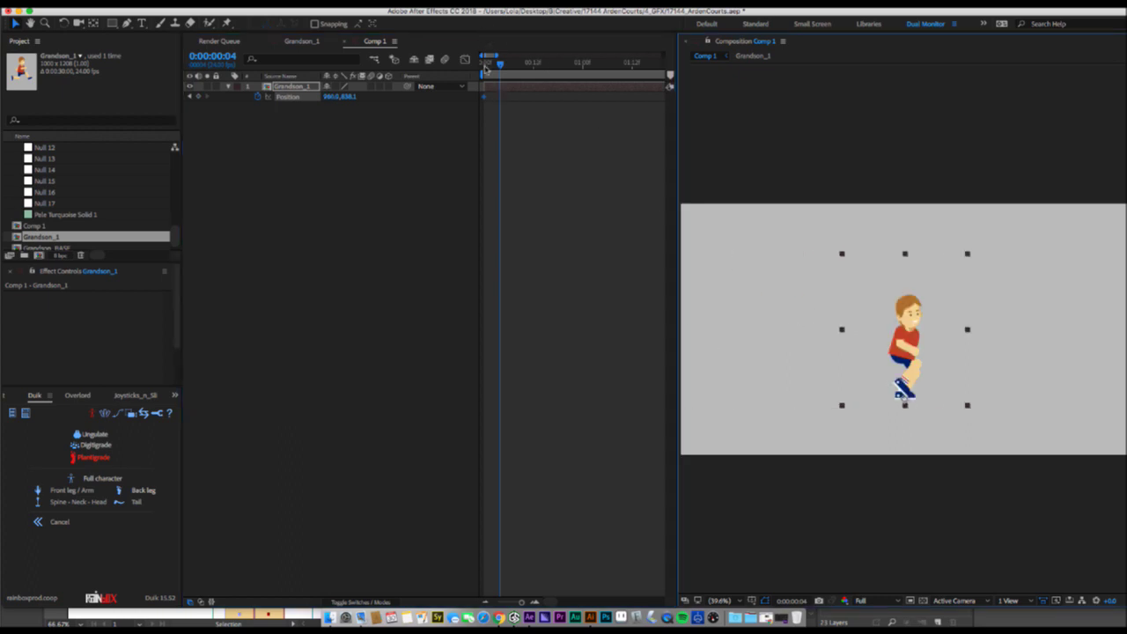
pyautogui.click(484, 66)
pyautogui.moveTo(907, 333); pyautogui.dragTo(605, 307)
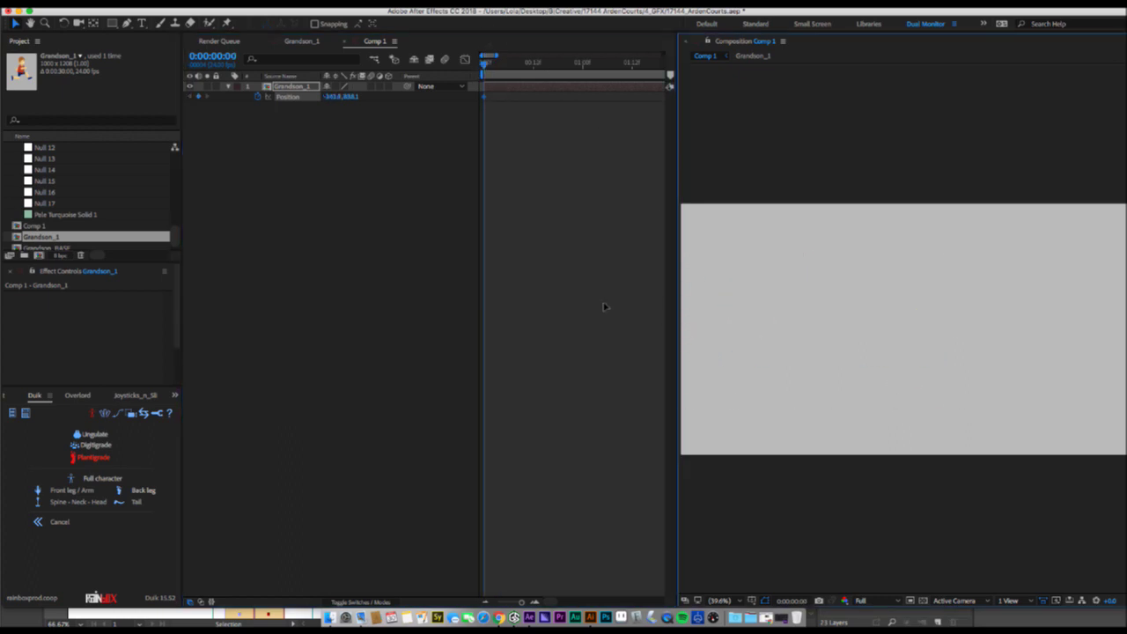
# Add a second Position keyframe at about 0:00:04:15 with the boy past the frame's right edge, and play the run across the scene.
pyautogui.click(587, 66)
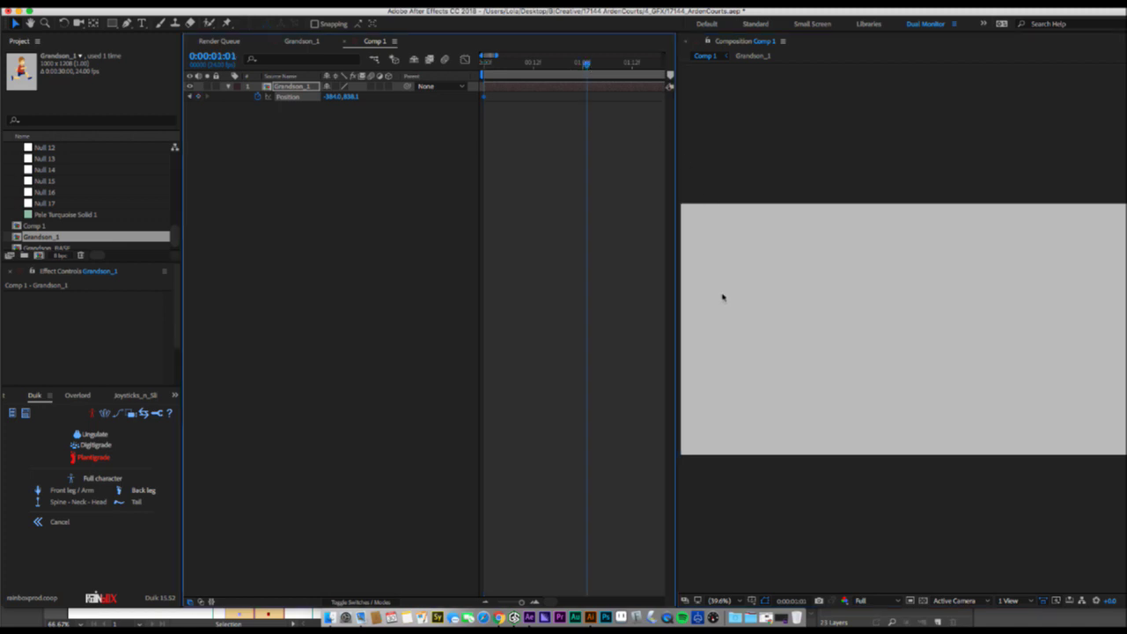
pyautogui.scroll(-1, 731, 299)
pyautogui.moveTo(685, 314); pyautogui.dragTo(1112, 308)
pyautogui.moveTo(501, 65); pyautogui.dragTo(531, 55)
pyautogui.press('space')
pyautogui.press('space')
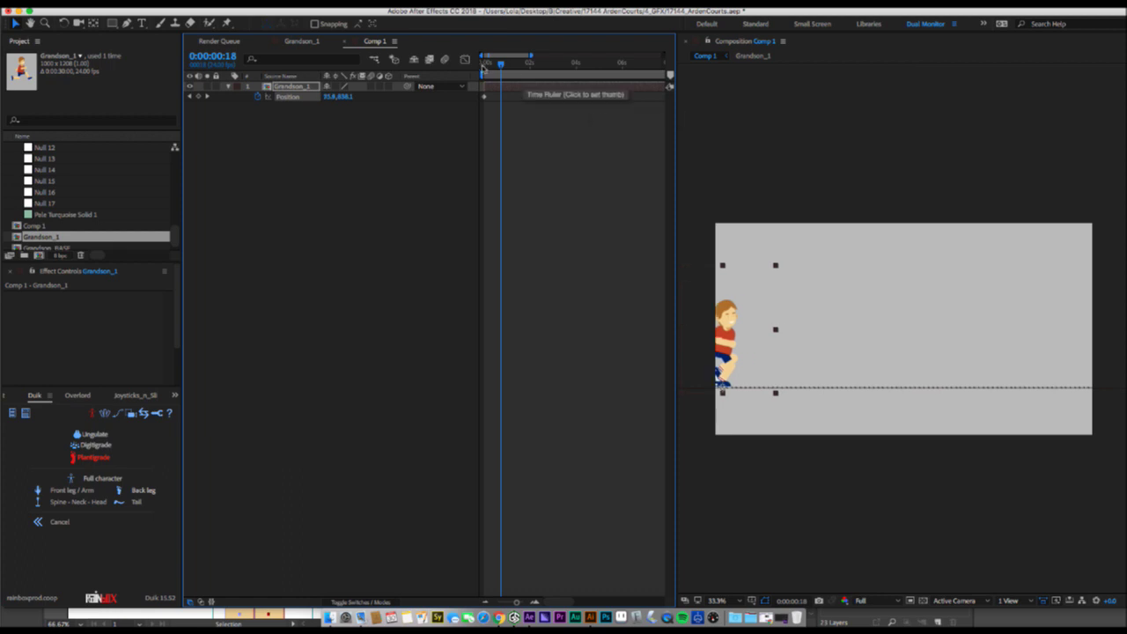
pyautogui.click(478, 69)
pyautogui.press('space')
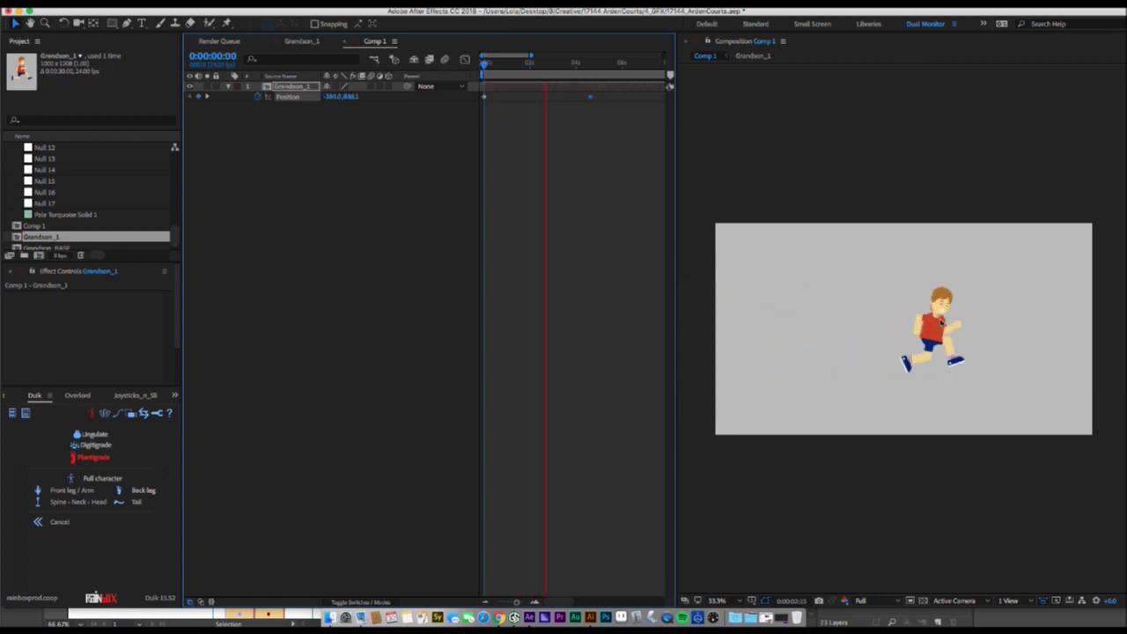
pyautogui.press('space')
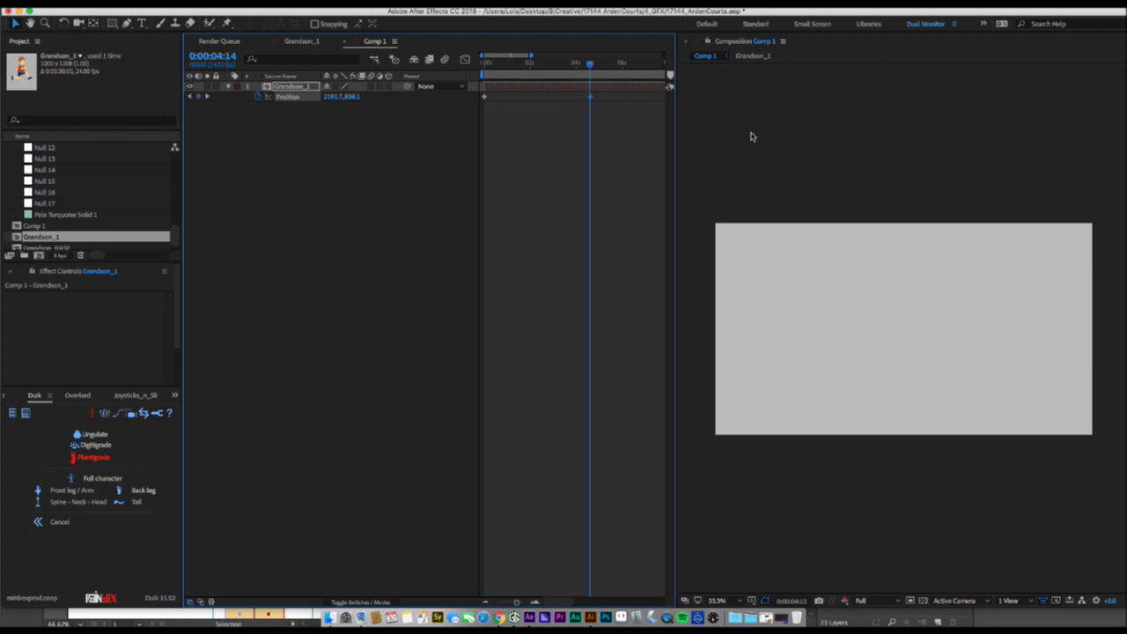
# End the work area at about 0:00:04:17, preview the run, and check the boy's pose at 0:00:01:08.
pyautogui.press('n')
pyautogui.press('space')
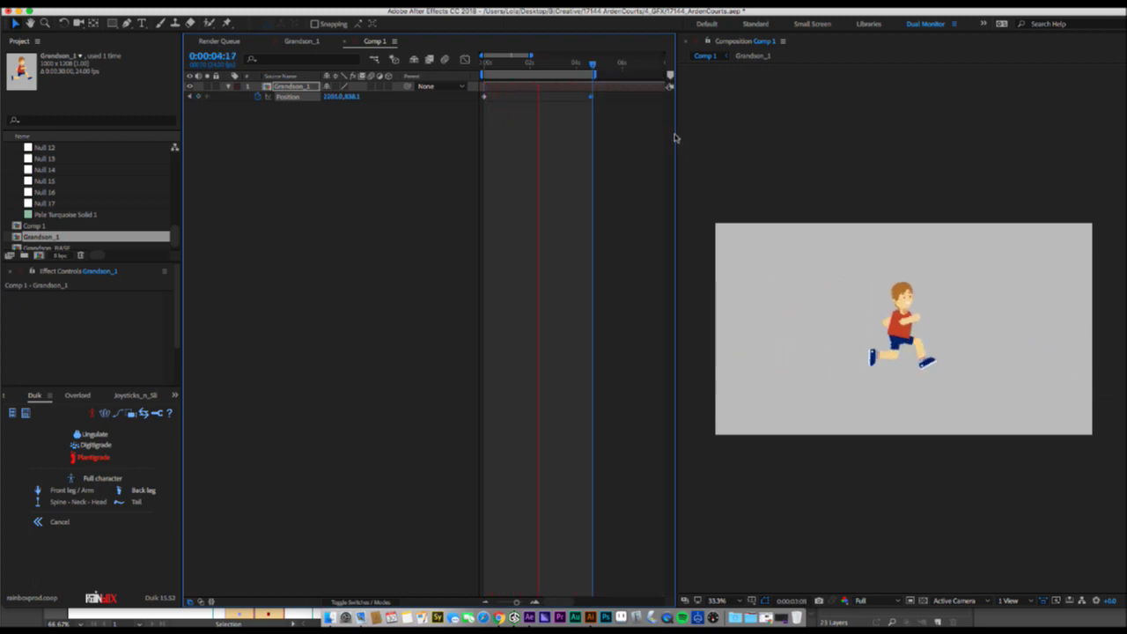
pyautogui.press('space')
pyautogui.click(508, 66)
pyautogui.moveTo(508, 65); pyautogui.dragTo(514, 65)
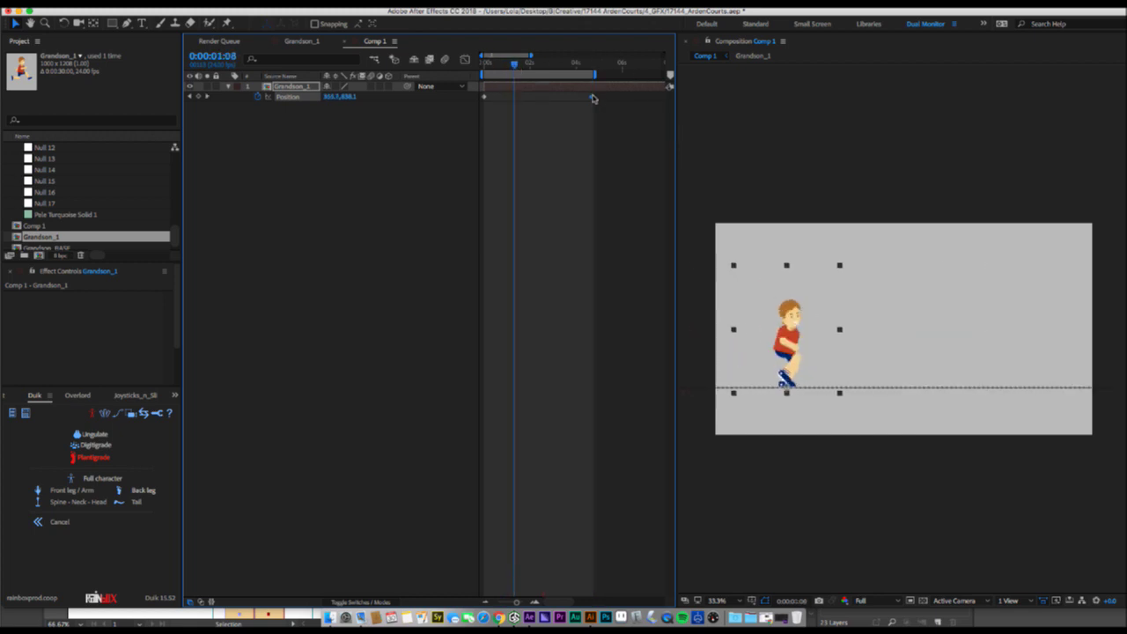
# Slow the run by moving the last Position keyframe and the work area end to about 0:00:06:10, preview it, and save the project.
pyautogui.moveTo(591, 96); pyautogui.dragTo(630, 72)
pyautogui.press('Home')
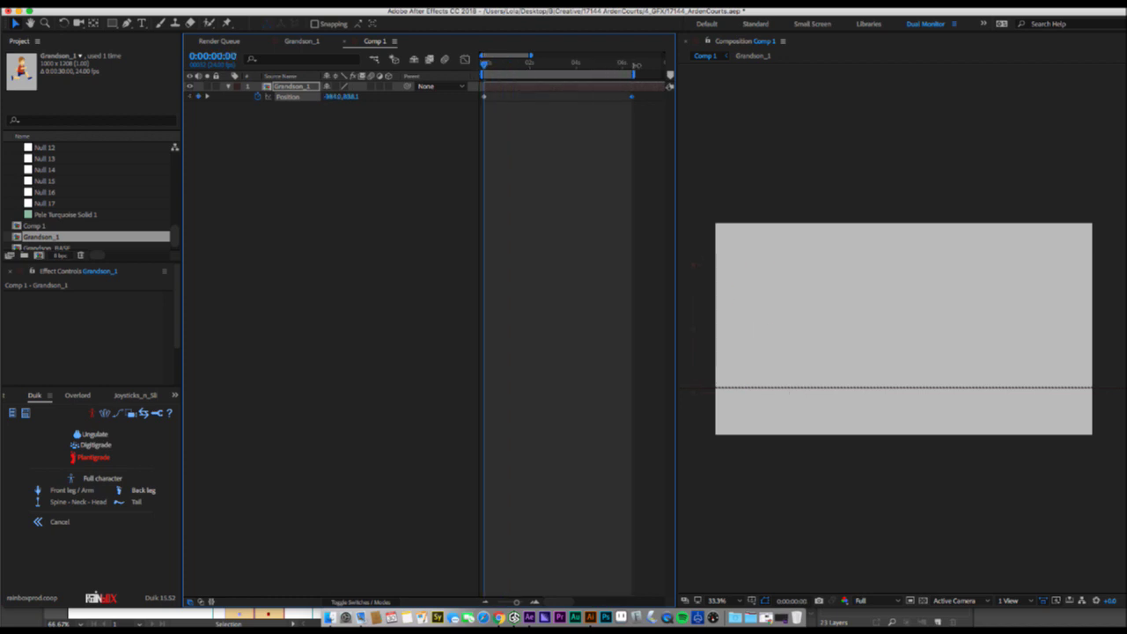
pyautogui.press('space')
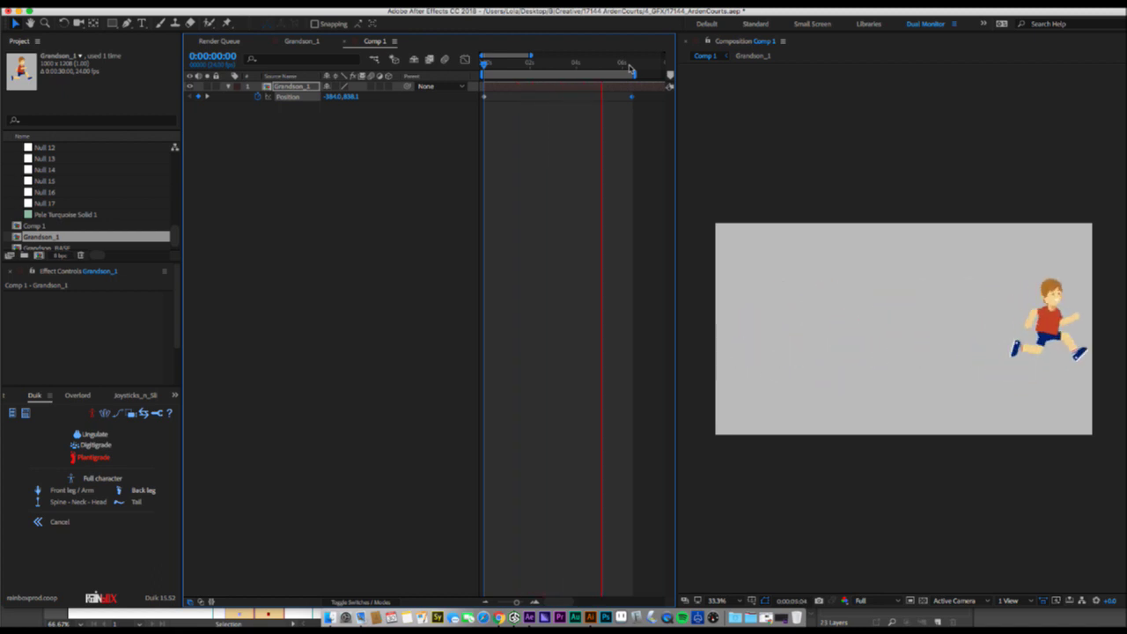
pyautogui.press('space')
pyautogui.press('super+s')
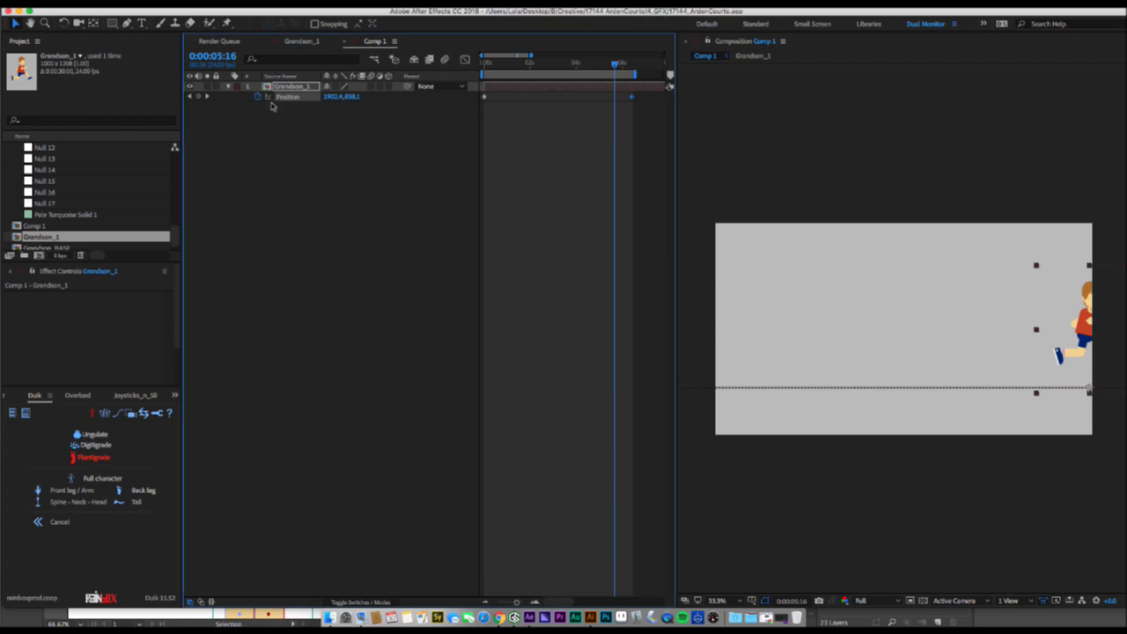
pyautogui.click(515, 616)
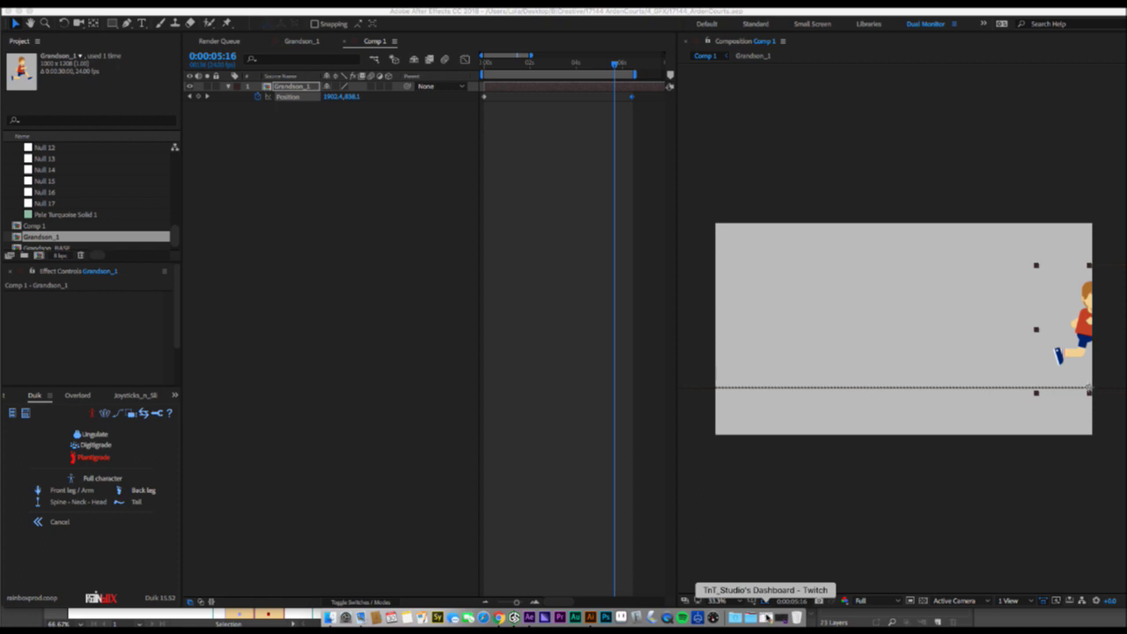
pyautogui.click(768, 619)
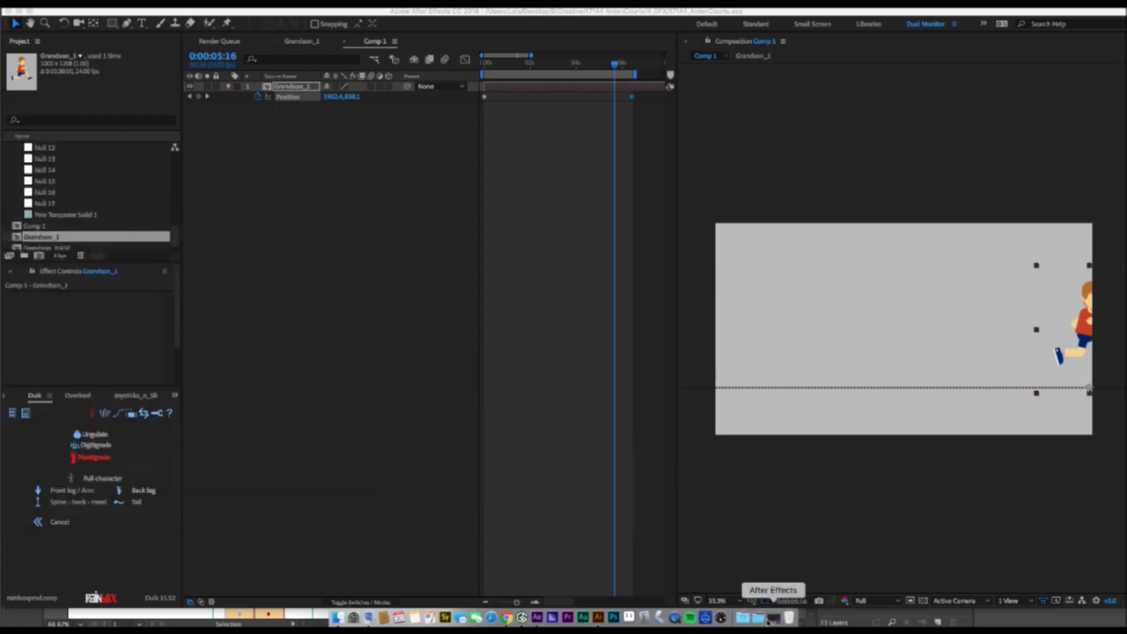